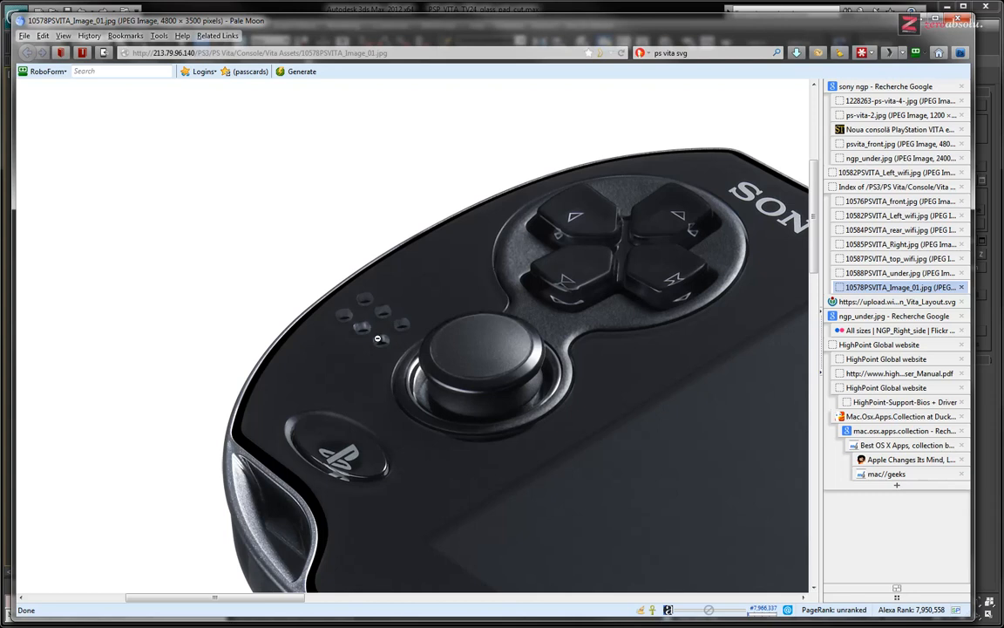
Examine the PS Vita reference photo up close around the speaker holes and the recess surrounding the right joystick
{"action": "left_click", "coordinate": [376, 325]}
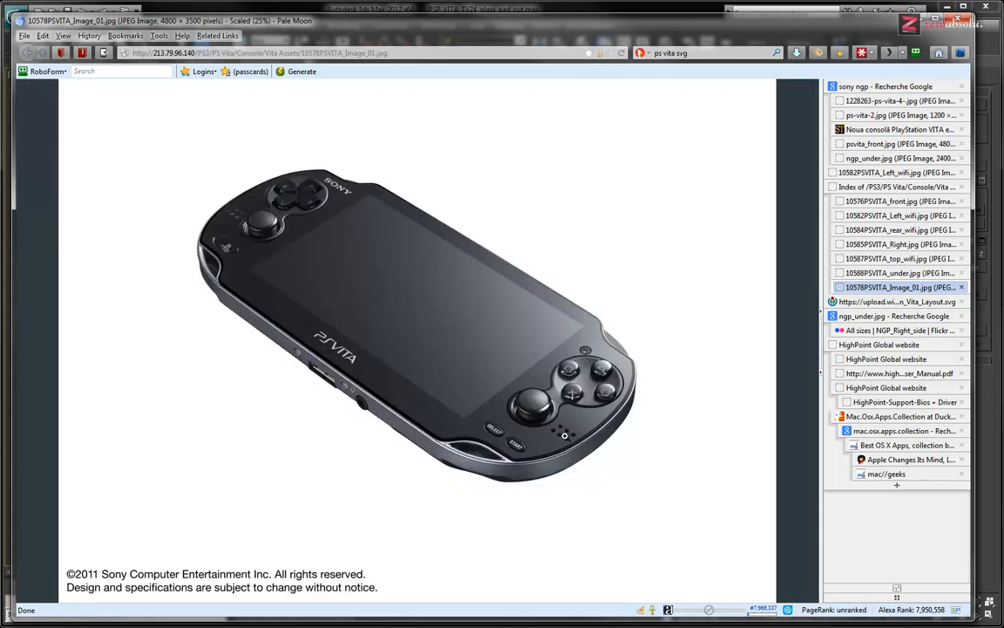
{"action": "left_click", "coordinate": [556, 429]}
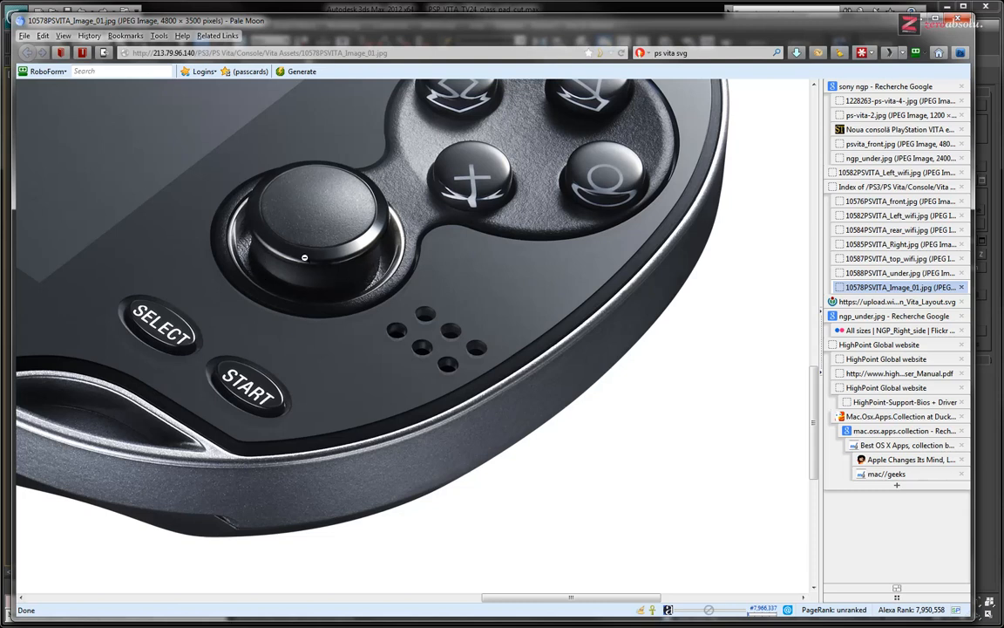
{"action": "middle_click_drag", "start_coordinate": [332, 266], "coordinate": [326, 253]}
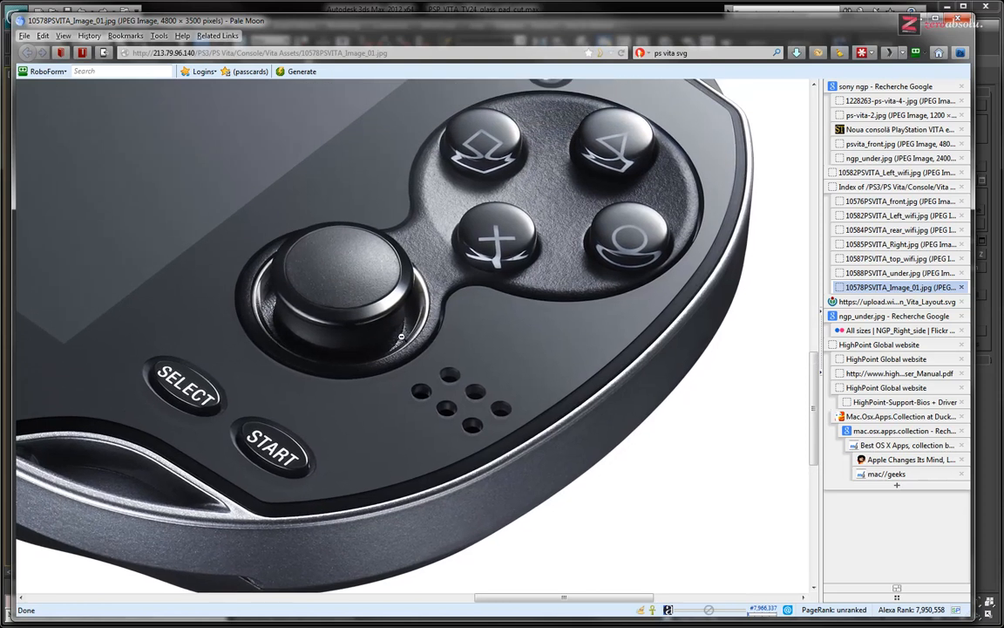
{"action": "left_click", "coordinate": [407, 333]}
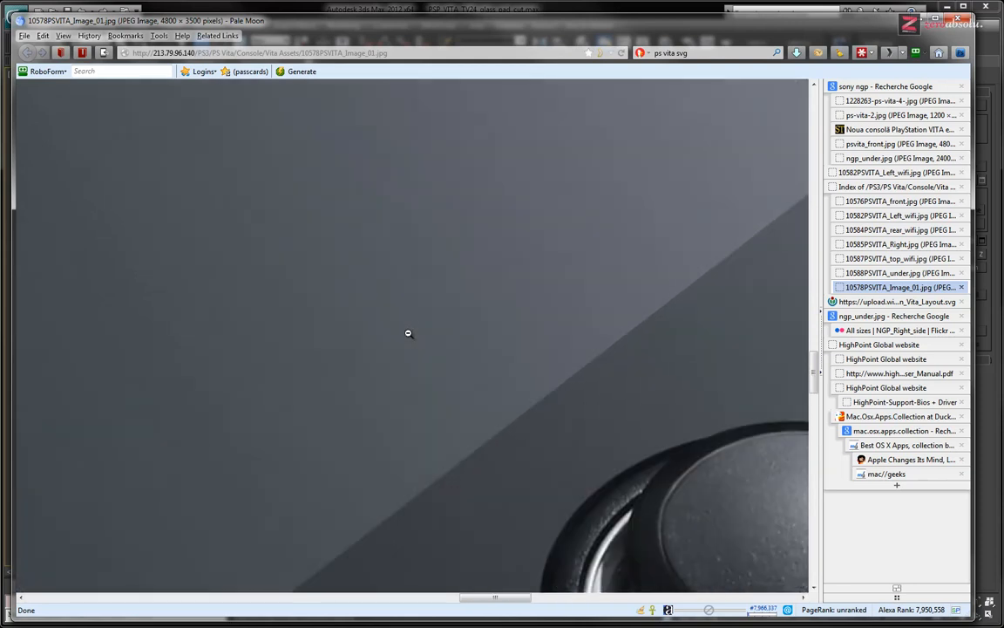
{"action": "mouse_move", "coordinate": [411, 308]}
{"action": "middle_mouse_down"}
{"action": "mouse_move", "coordinate": [433, 339]}
{"action": "mouse_move", "coordinate": [449, 335]}
{"action": "middle_mouse_up"}
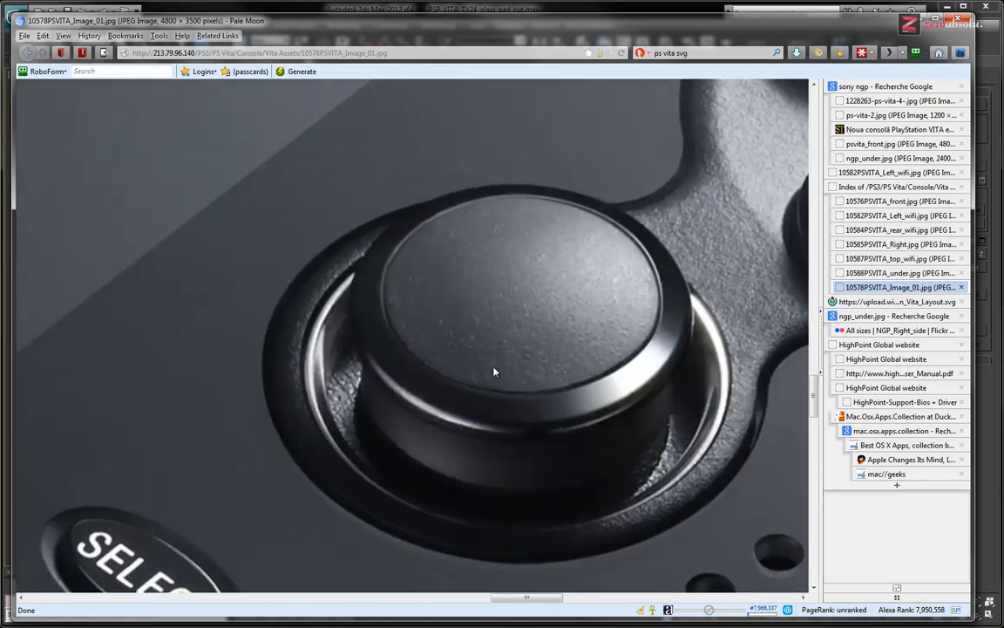
{"action": "middle_click_drag", "start_coordinate": [493, 372], "coordinate": [505, 373]}
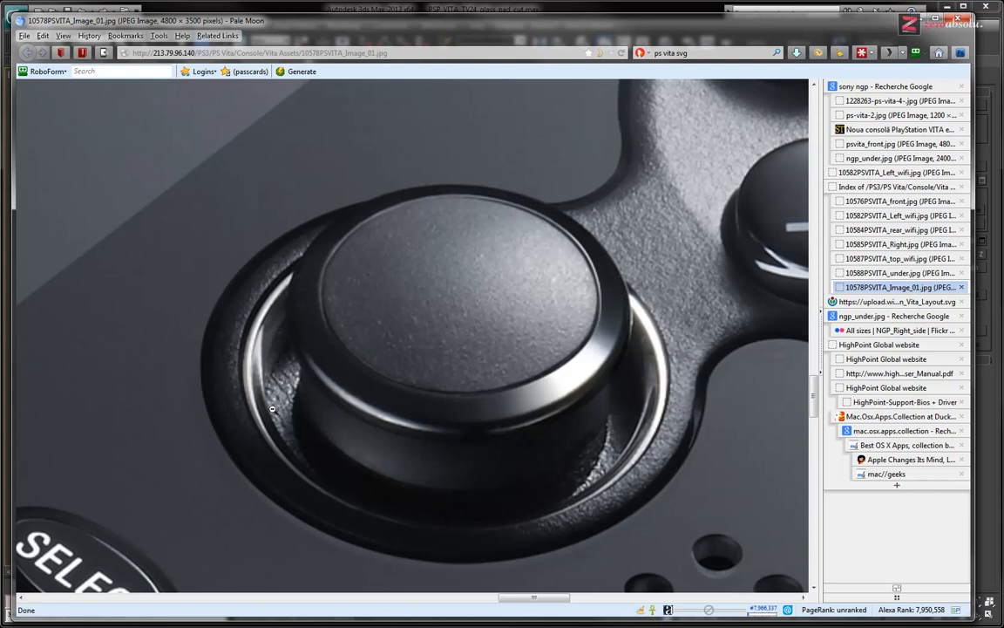
Switch to 3ds Max and isolate the dark surround that frames the D-pad and joystick
{"action": "left_click", "coordinate": [988, 42]}
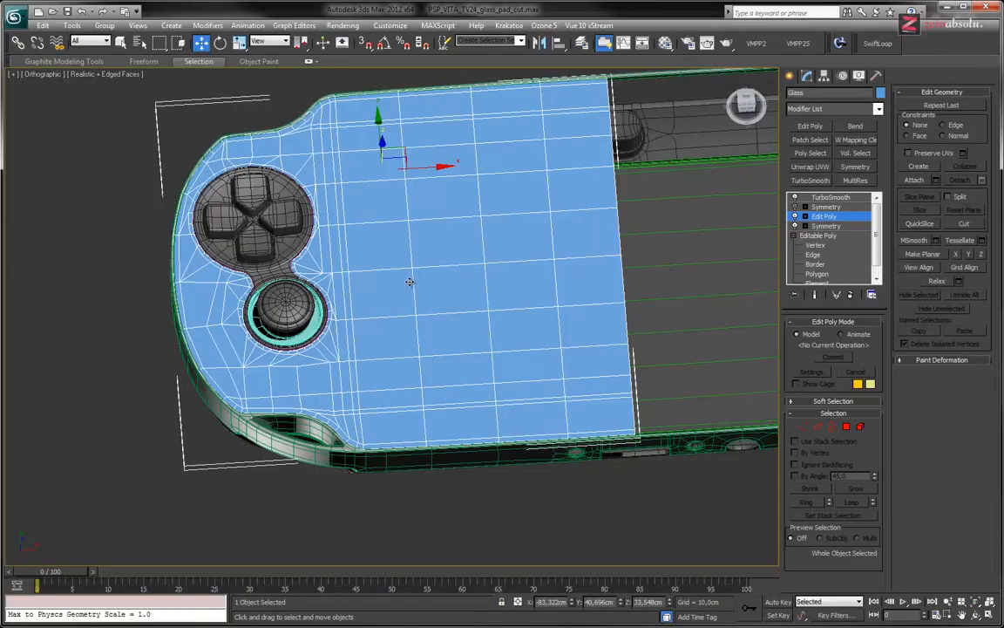
{"action": "scroll", "coordinate": [311, 332], "scroll_direction": "up", "scroll_amount": 8}
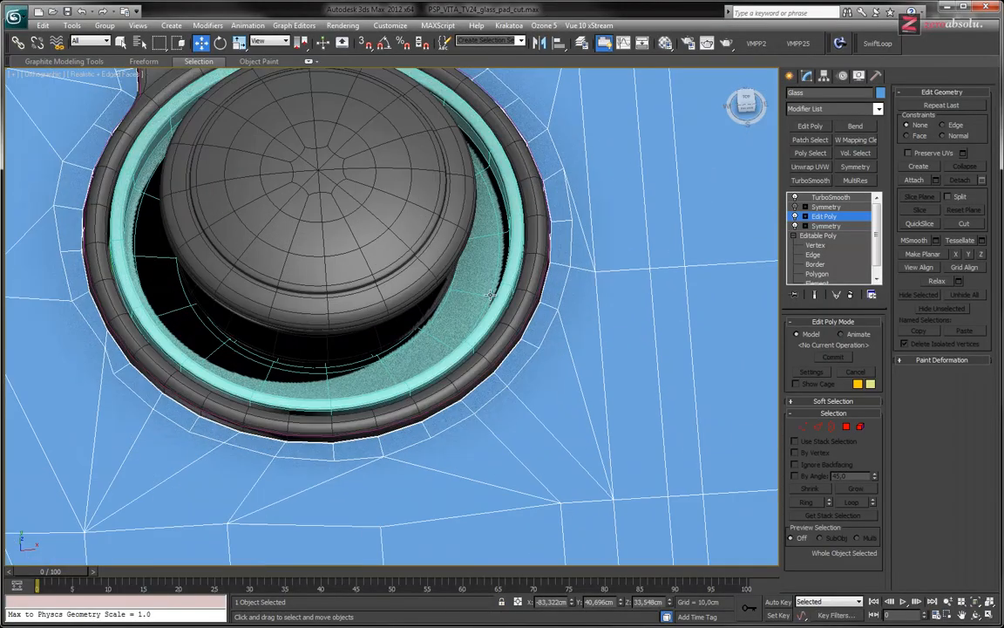
{"action": "left_click", "coordinate": [481, 265]}
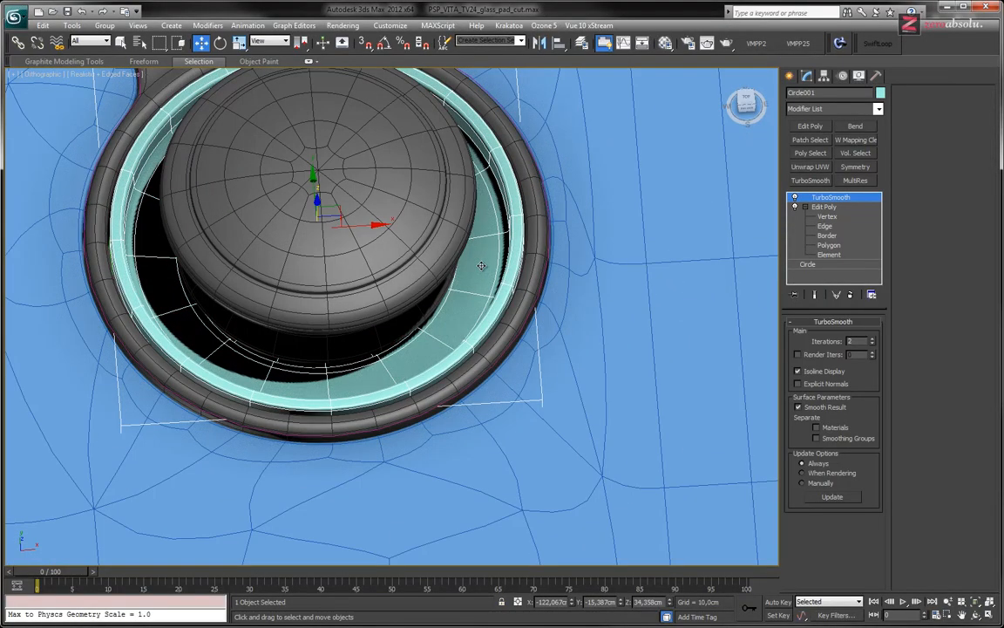
{"action": "left_click", "coordinate": [522, 312]}
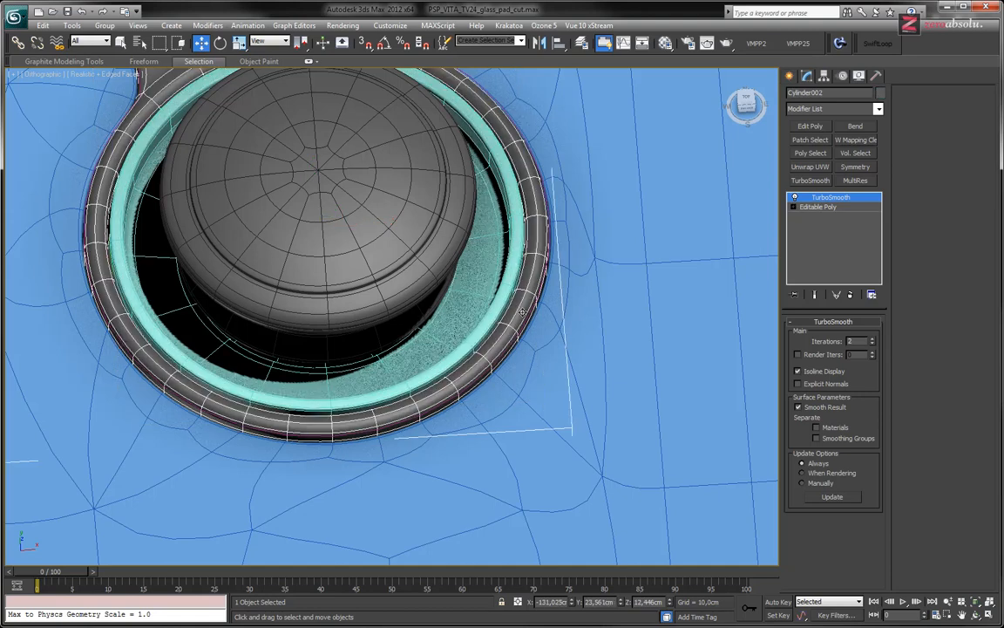
{"action": "key", "text": "alt+q"}
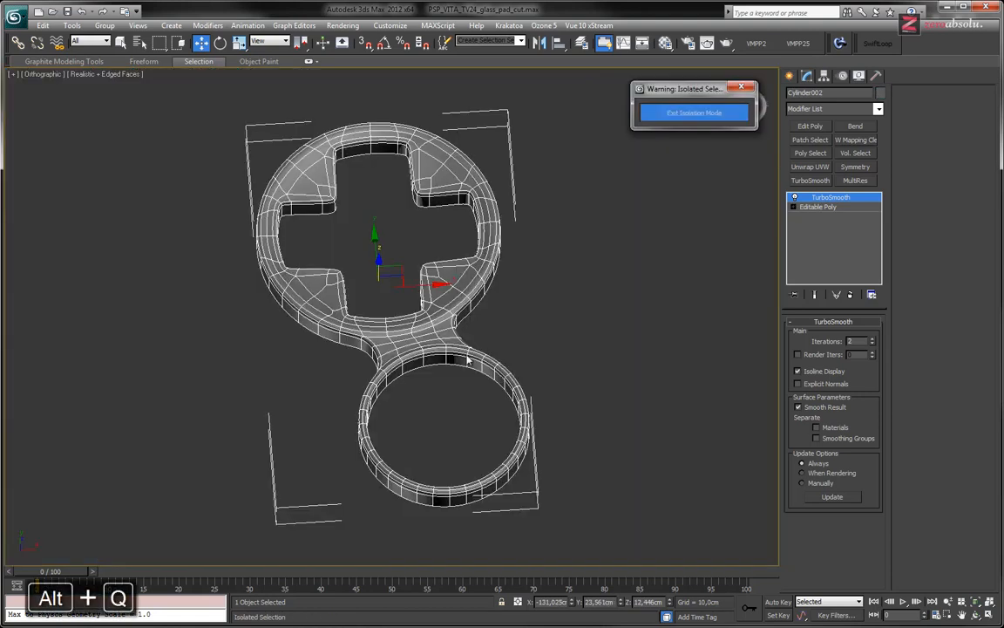
{"action": "scroll", "coordinate": [467, 359], "scroll_direction": "down", "scroll_amount": 1}
{"action": "scroll", "coordinate": [450, 327], "scroll_direction": "up", "scroll_amount": 3}
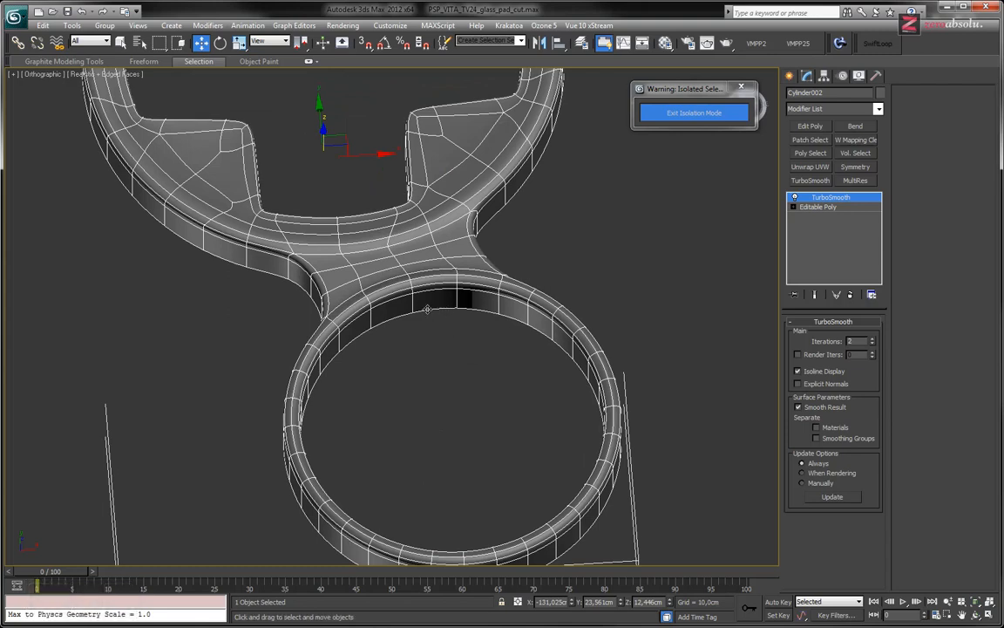
Cap the open lower border of the joystick opening in the isolated surround
{"action": "left_click", "coordinate": [795, 207]}
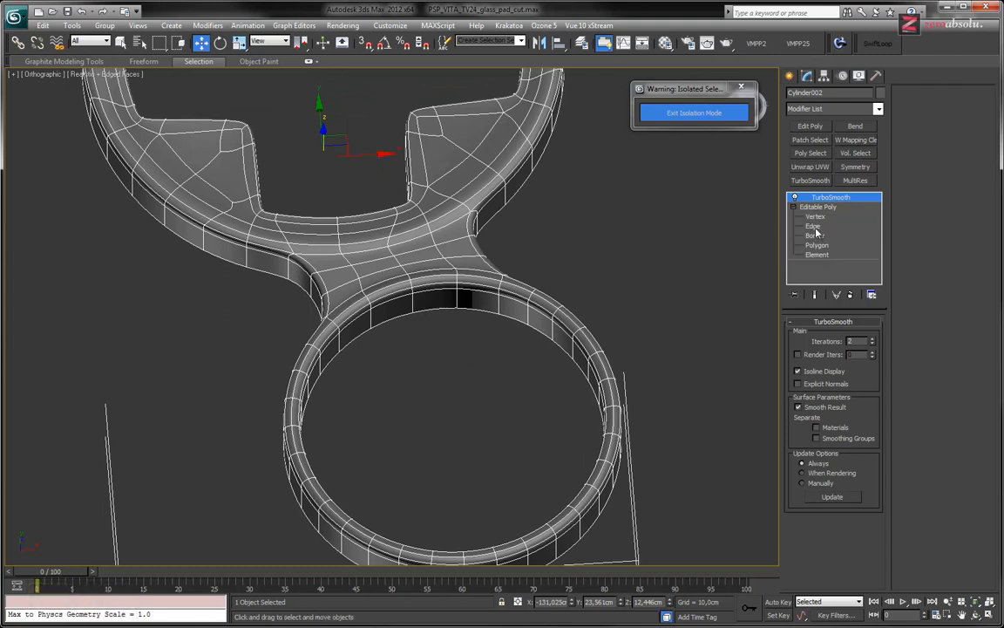
{"action": "left_click", "coordinate": [818, 217]}
{"action": "left_click", "coordinate": [820, 227]}
{"action": "left_click", "coordinate": [819, 237]}
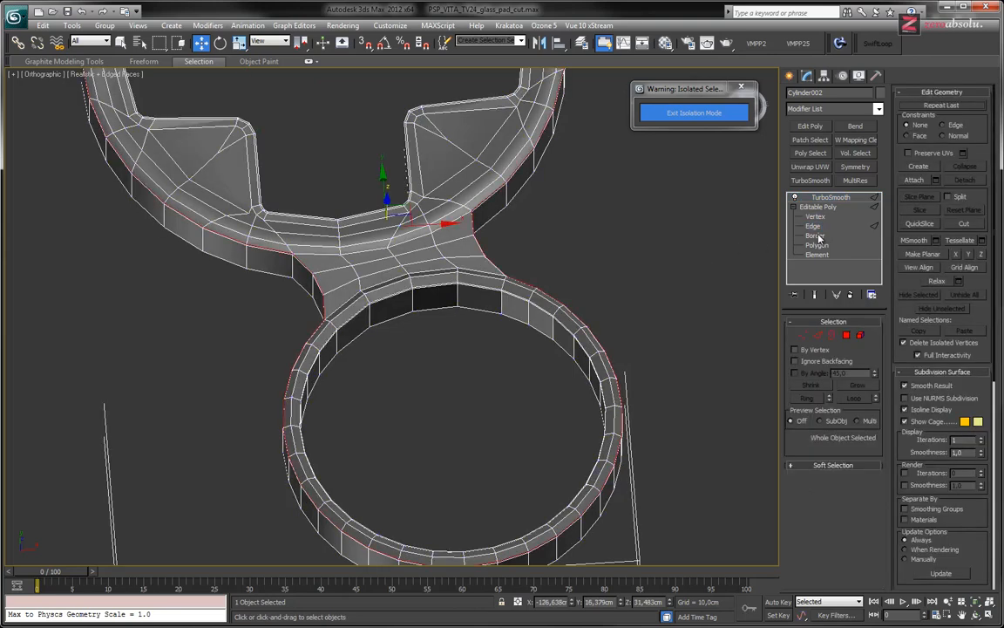
{"action": "left_click", "coordinate": [505, 316]}
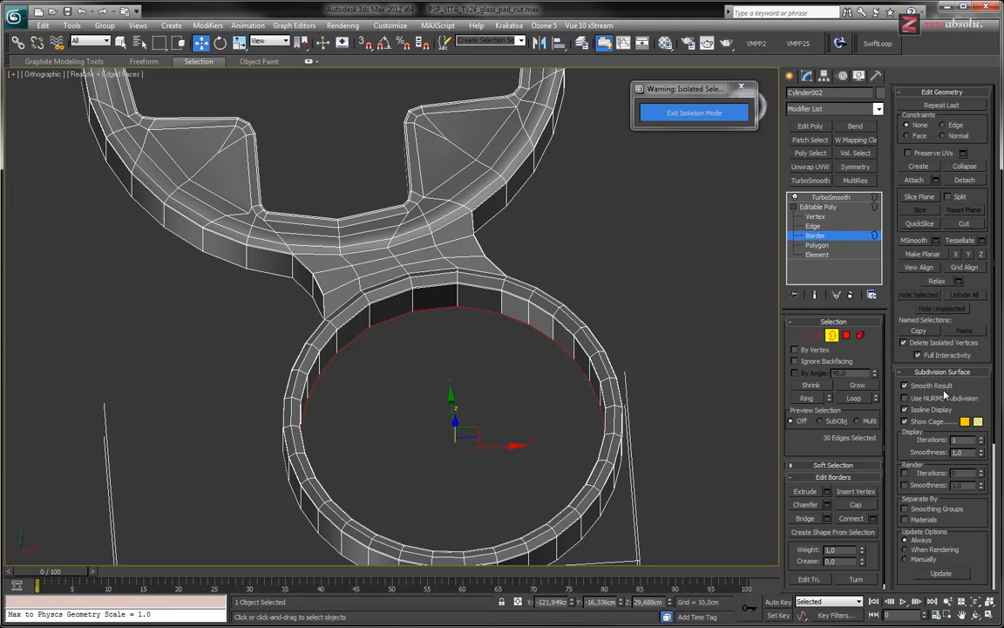
{"action": "left_click", "coordinate": [854, 506]}
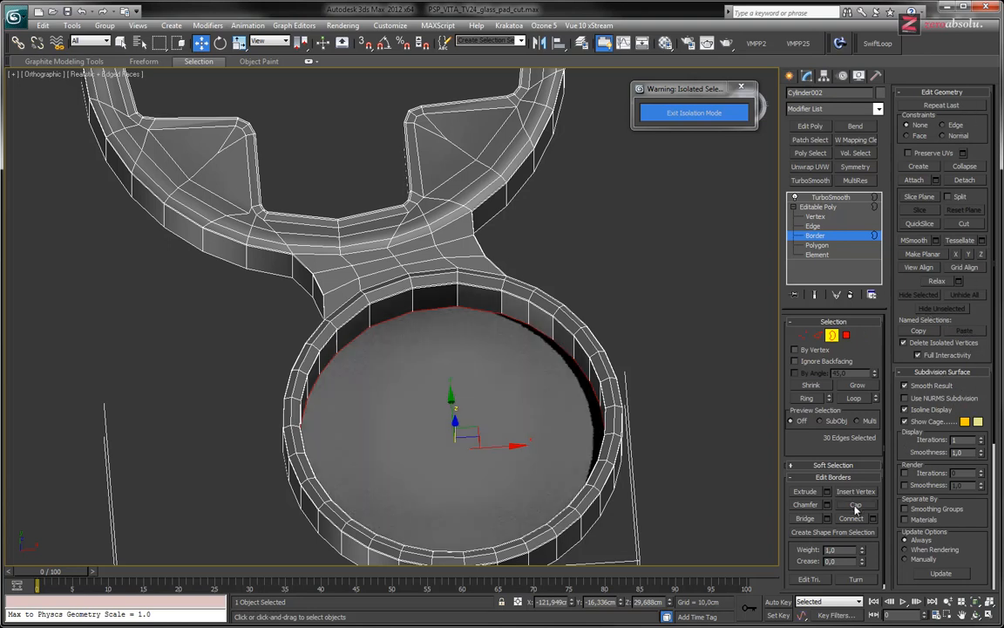
Inset the new cap polygon of the joystick opening to form a narrow ring around its edge
{"action": "left_click", "coordinate": [863, 245]}
{"action": "left_click", "coordinate": [459, 371]}
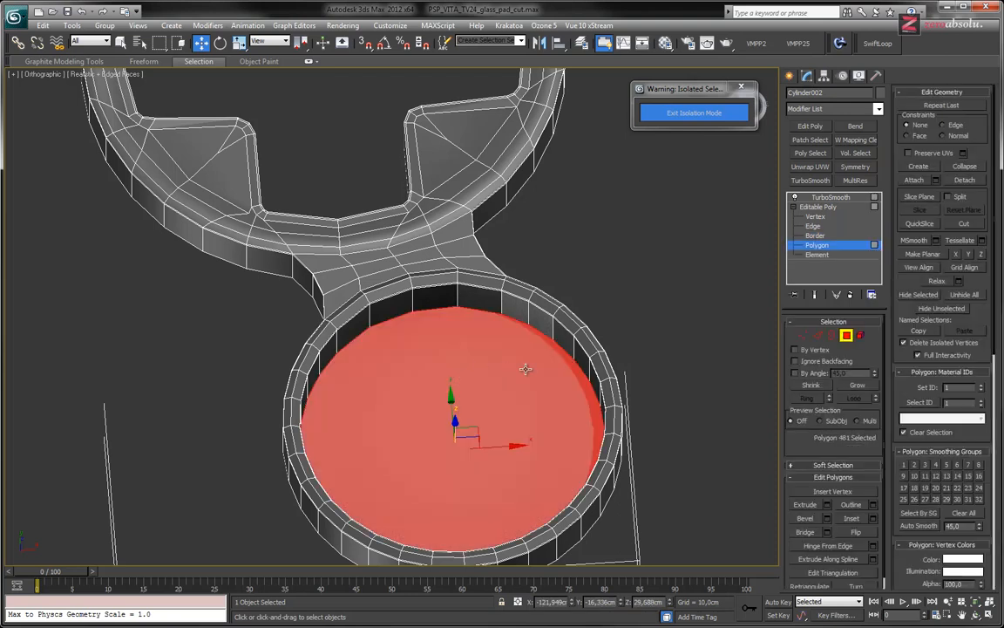
{"action": "left_click", "coordinate": [852, 518]}
{"action": "mouse_move", "coordinate": [491, 372]}
{"action": "left_mouse_down"}
{"action": "mouse_move", "coordinate": [482, 452]}
{"action": "mouse_move", "coordinate": [491, 381]}
{"action": "left_mouse_up"}
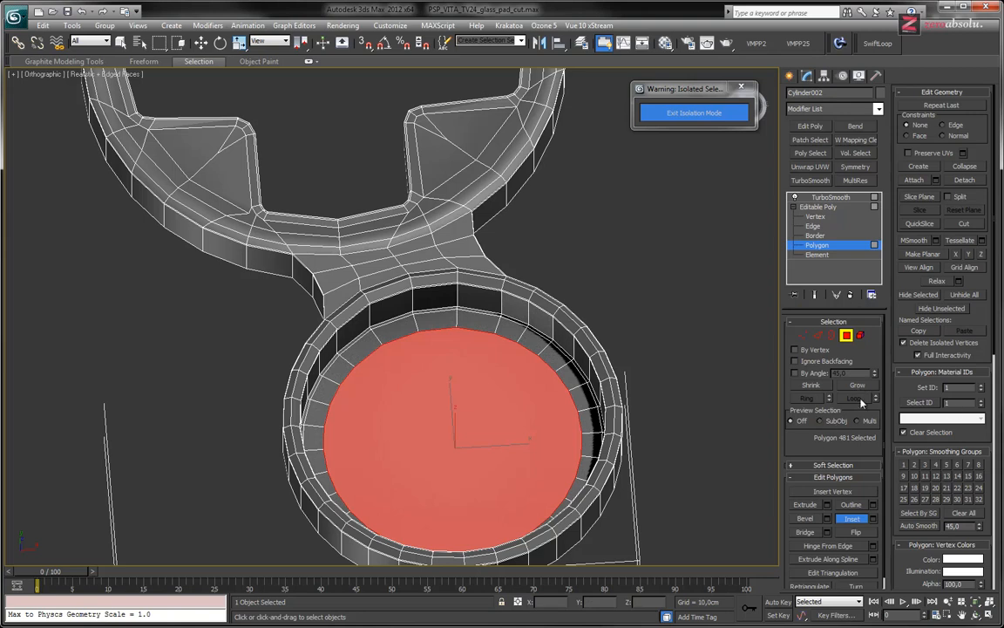
Leave polygon editing, deselect the surround and check its smoothed shape with edged faces off and on
{"action": "left_click", "coordinate": [848, 334]}
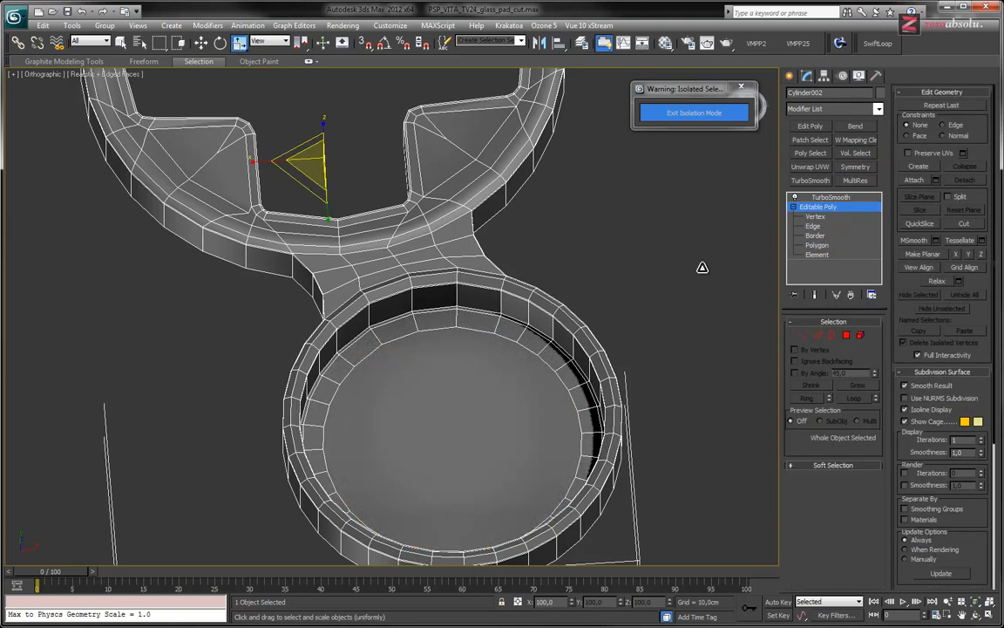
{"action": "left_click", "coordinate": [796, 197]}
{"action": "left_click", "coordinate": [702, 329]}
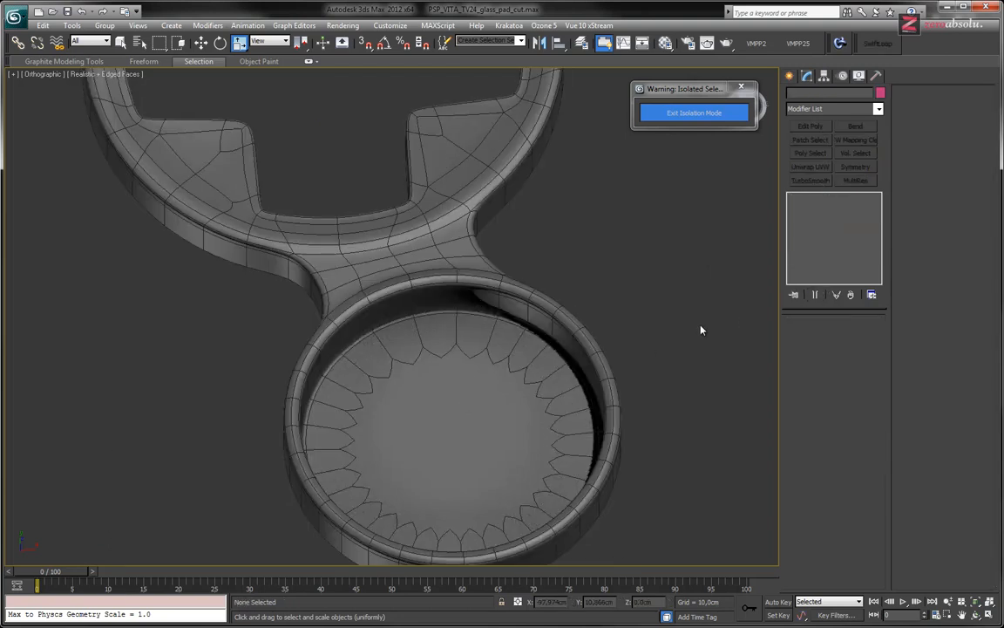
{"action": "key", "text": "F4"}
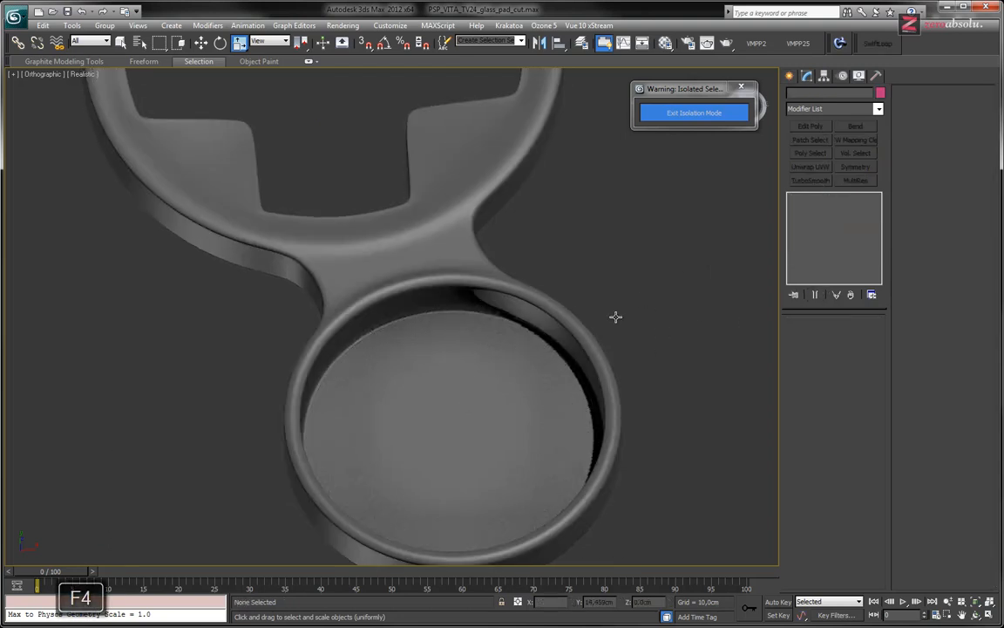
{"action": "key", "text": "F4"}
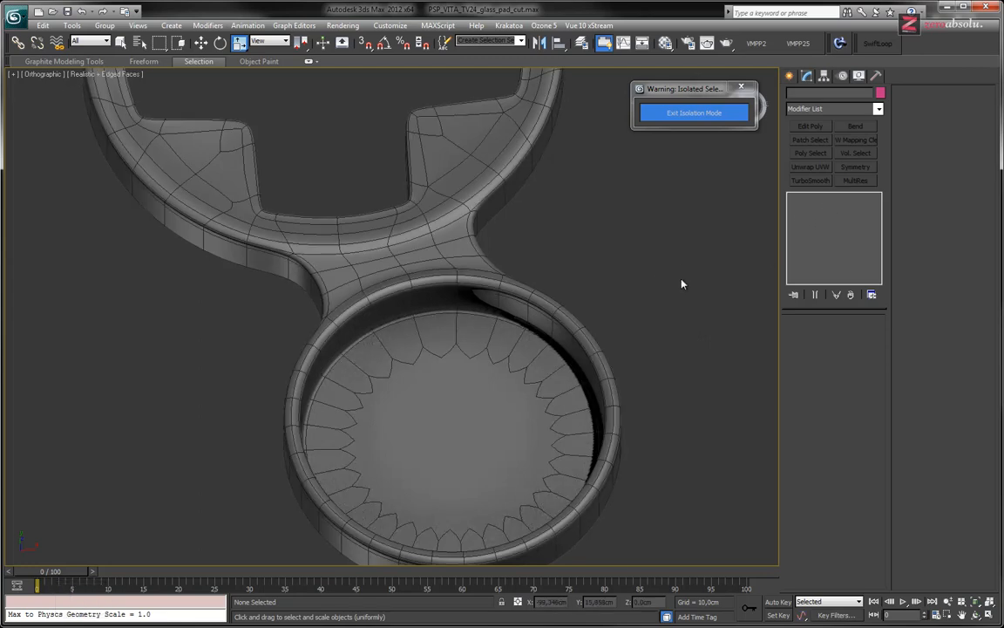
Bring back the full model and isolate the turquoise ring around the joystick
{"action": "left_click", "coordinate": [704, 113]}
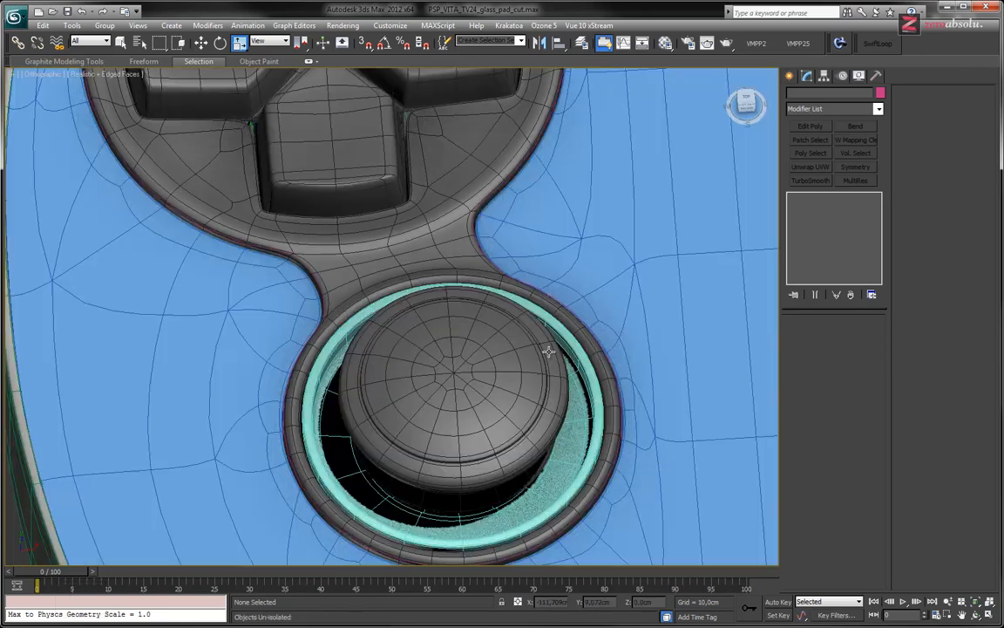
{"action": "left_click", "coordinate": [566, 454]}
{"action": "key", "text": "alt+q"}
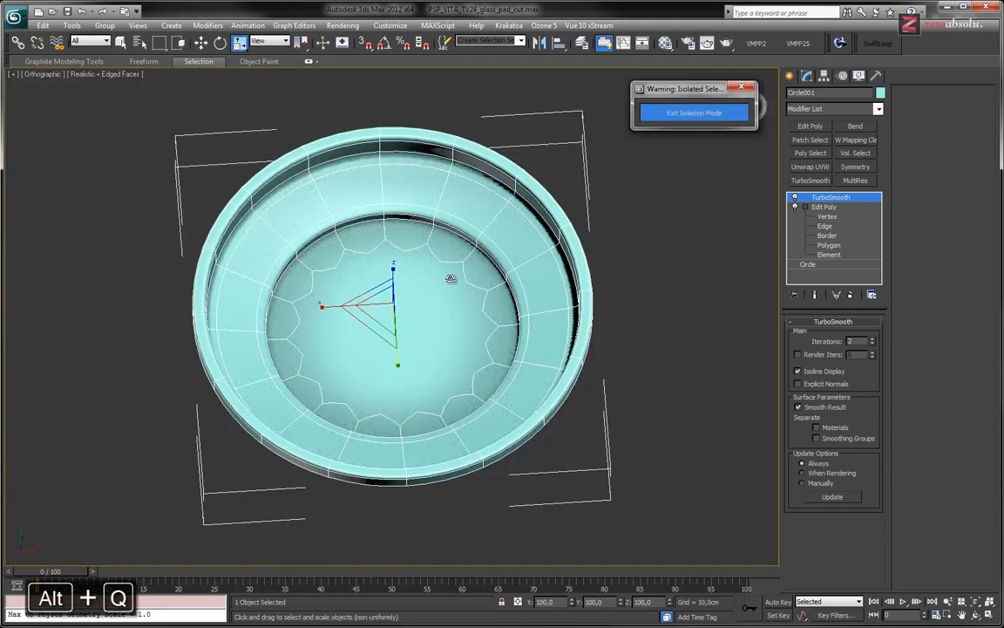
Grow a polygon selection from the turquoise ring's centre across its whole recessed floor and delete it, keeping only the rim
{"action": "left_click", "coordinate": [829, 246]}
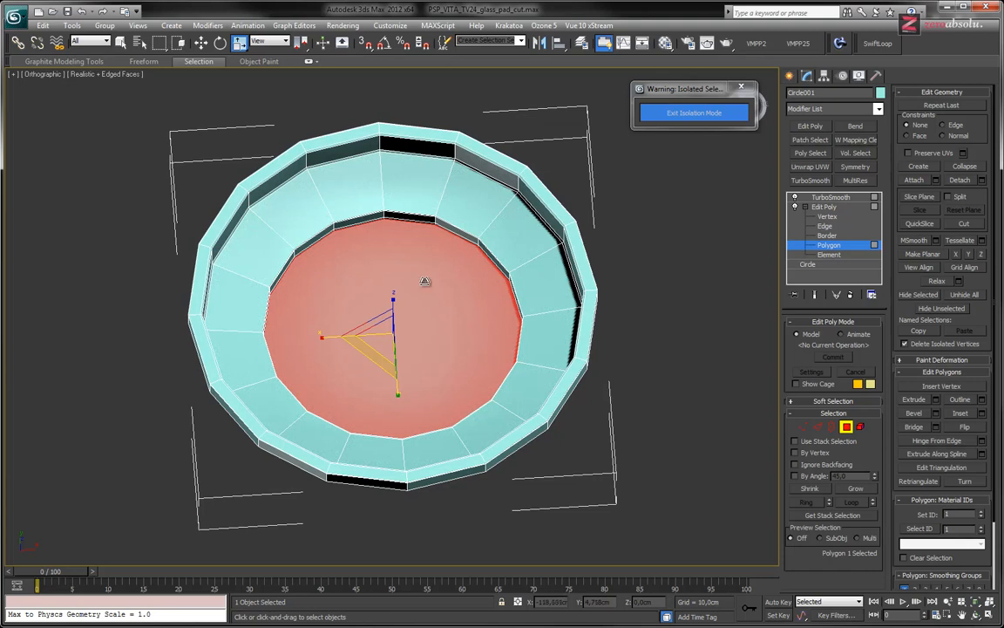
{"action": "left_click", "coordinate": [697, 435]}
{"action": "left_click", "coordinate": [397, 330]}
{"action": "middle_click_drag", "start_coordinate": [422, 341], "coordinate": [421, 311], "text": "alt"}
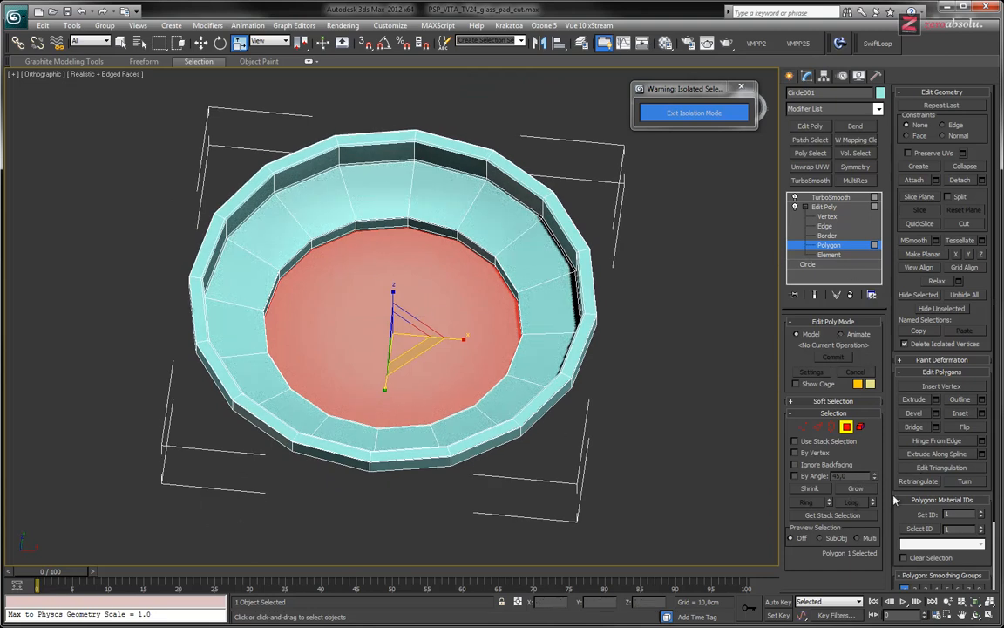
{"action": "left_click", "coordinate": [857, 489]}
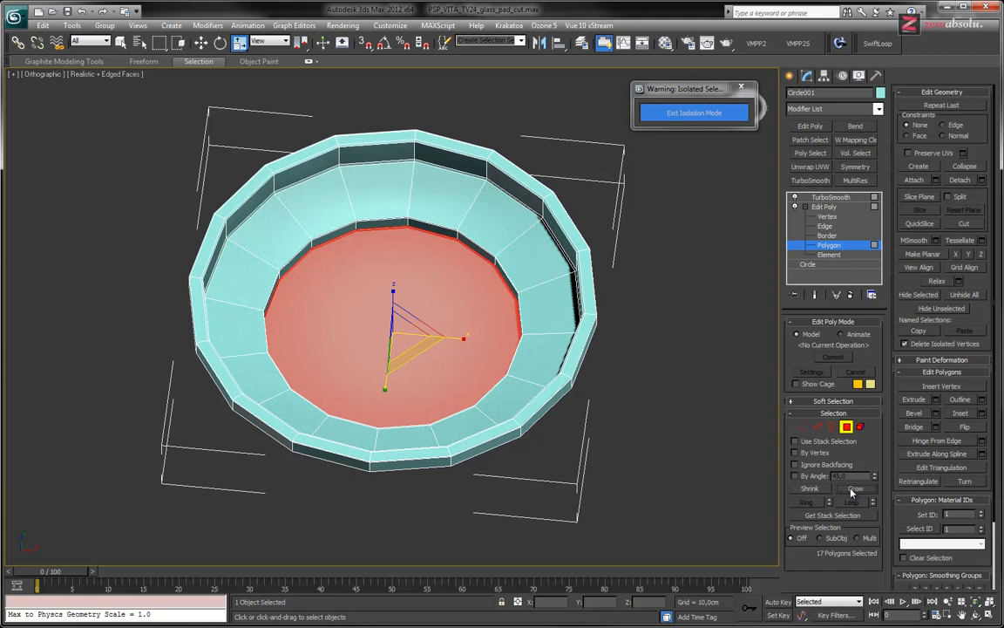
{"action": "left_click", "coordinate": [852, 490]}
{"action": "left_click", "coordinate": [857, 494]}
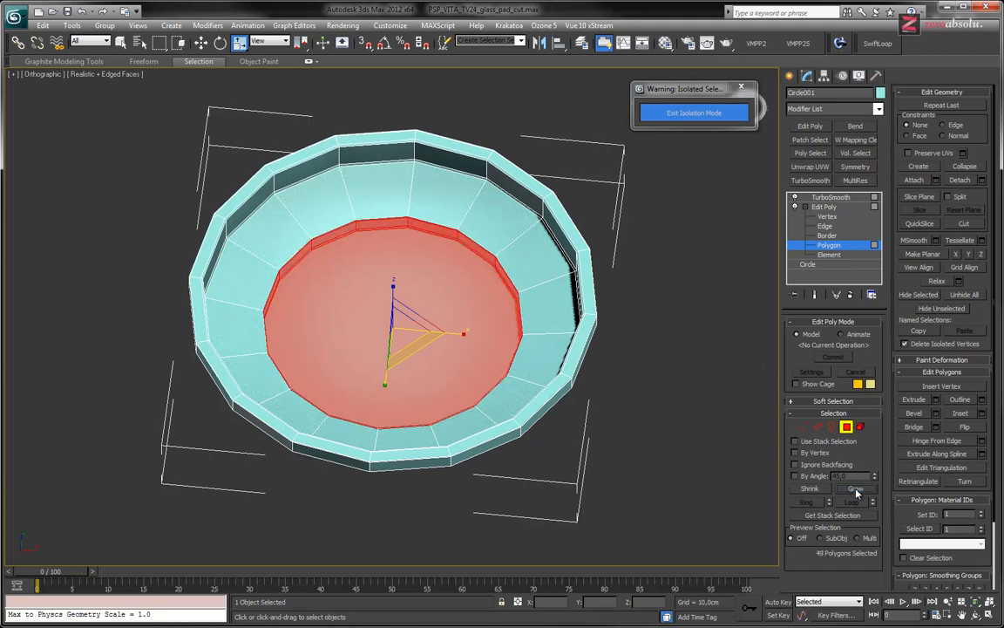
{"action": "left_click", "coordinate": [855, 491]}
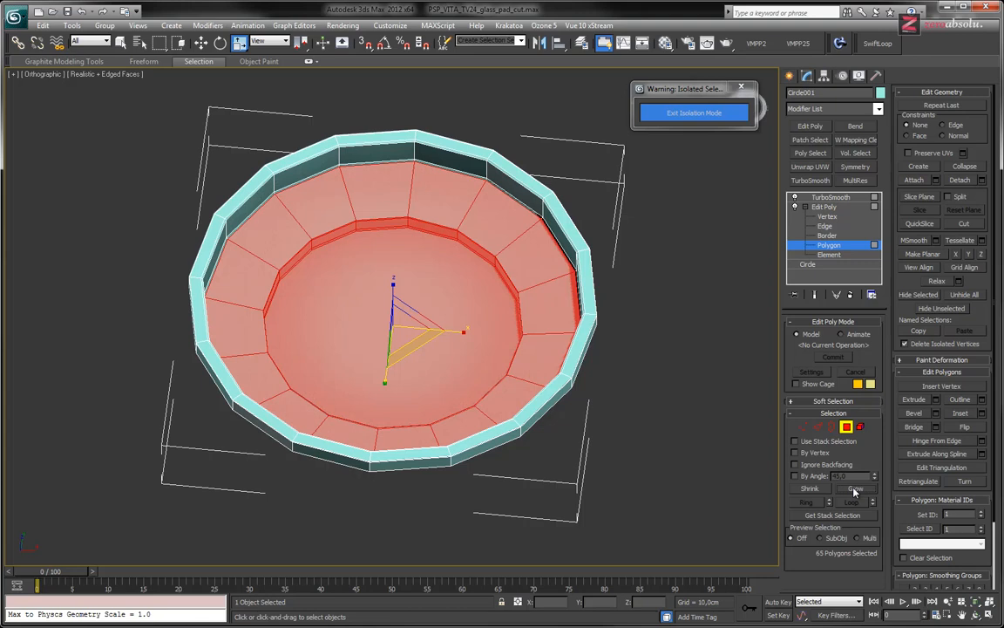
{"action": "left_click", "coordinate": [854, 490]}
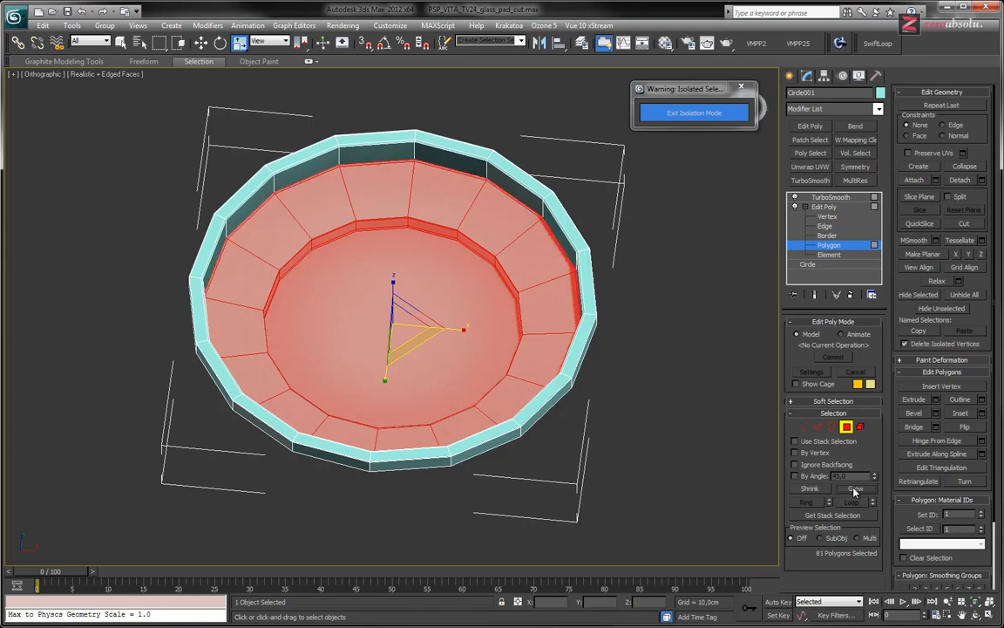
{"action": "key", "text": "Delete"}
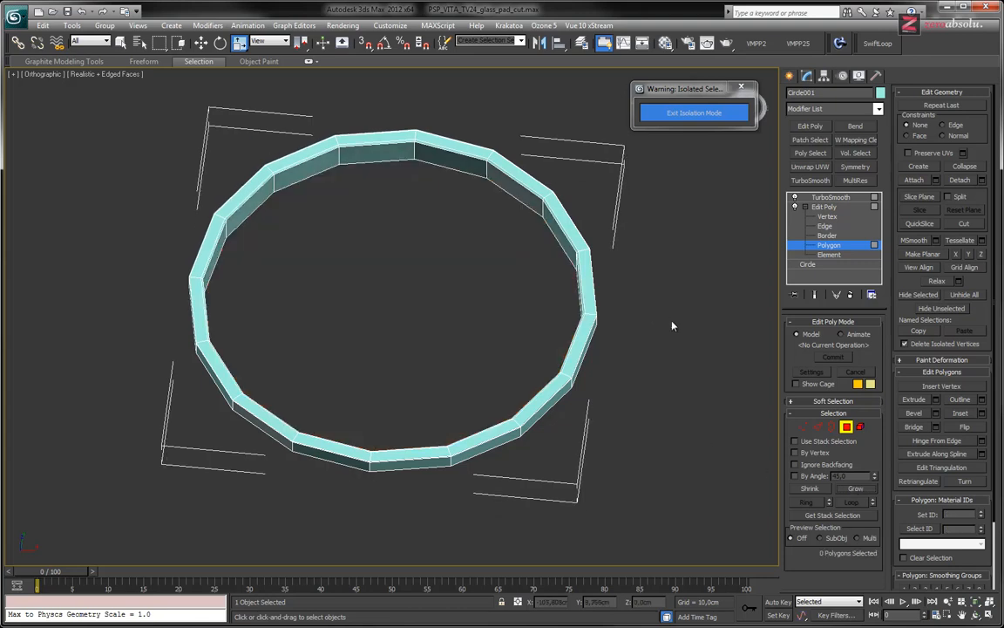
Inspect the remaining rim, return to its TurboSmooth level and exit isolation
{"action": "scroll", "coordinate": [444, 314], "scroll_direction": "up", "scroll_amount": 5}
{"action": "scroll", "coordinate": [445, 309], "scroll_direction": "up", "scroll_amount": 1}
{"action": "scroll", "coordinate": [445, 308], "scroll_direction": "down", "scroll_amount": 3}
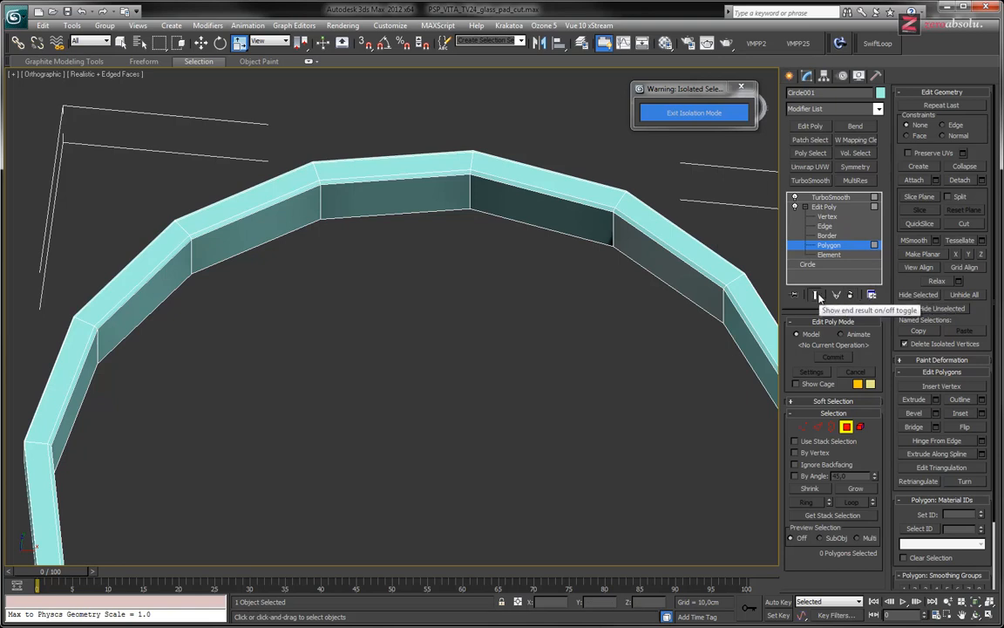
{"action": "left_click", "coordinate": [817, 297]}
{"action": "left_click", "coordinate": [817, 297]}
{"action": "left_click", "coordinate": [830, 197]}
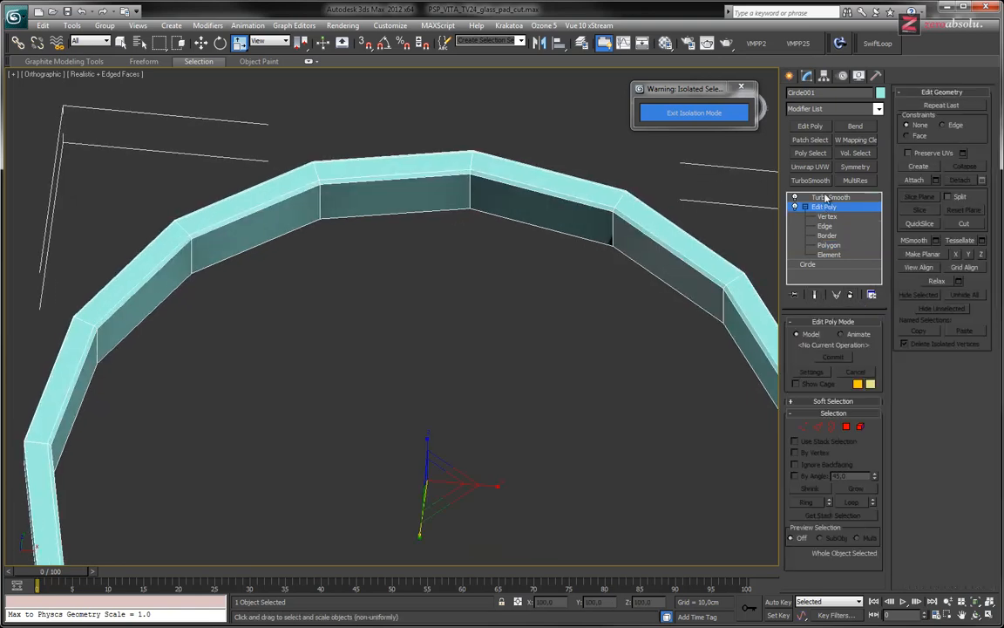
{"action": "left_click", "coordinate": [741, 88]}
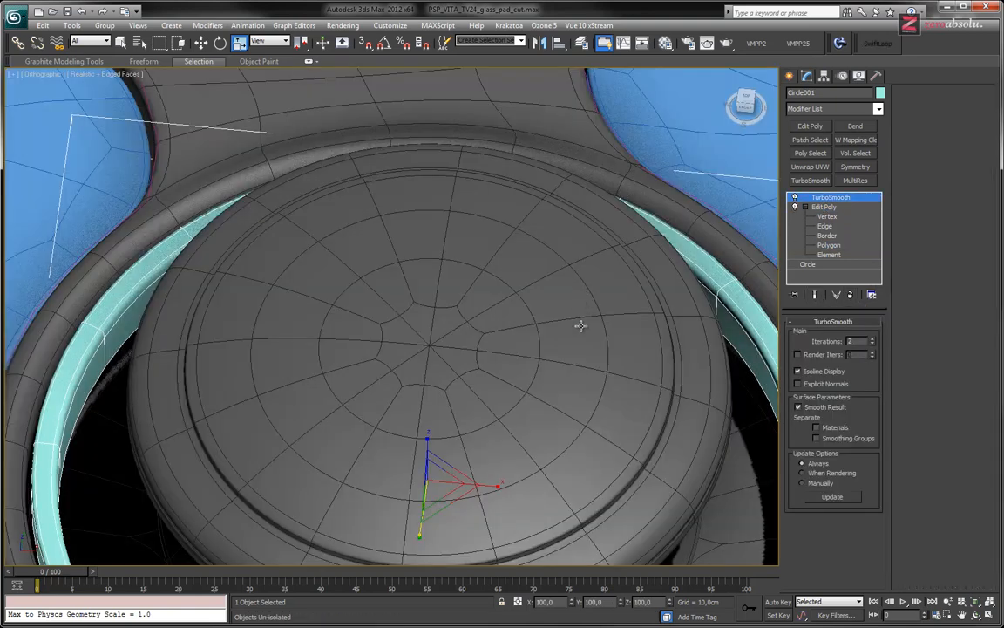
Select the dark surround around the joystick and start vertex editing in a wireframe side view of its underside
{"action": "middle_click_drag", "start_coordinate": [580, 307], "coordinate": [527, 107]}
{"action": "middle_click_drag", "start_coordinate": [505, 258], "coordinate": [690, 265], "text": "alt"}
{"action": "left_click", "coordinate": [688, 254]}
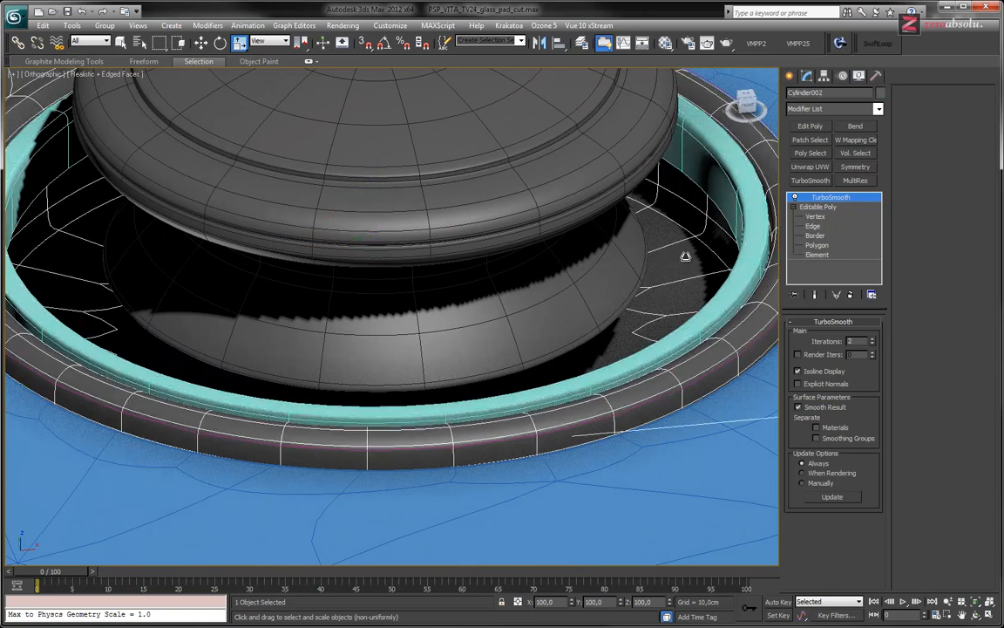
{"action": "left_click", "coordinate": [816, 216]}
{"action": "middle_click_drag", "start_coordinate": [596, 274], "coordinate": [605, 265], "text": "alt"}
{"action": "scroll", "coordinate": [592, 269], "scroll_direction": "up", "scroll_amount": 5}
{"action": "key", "text": "F3"}
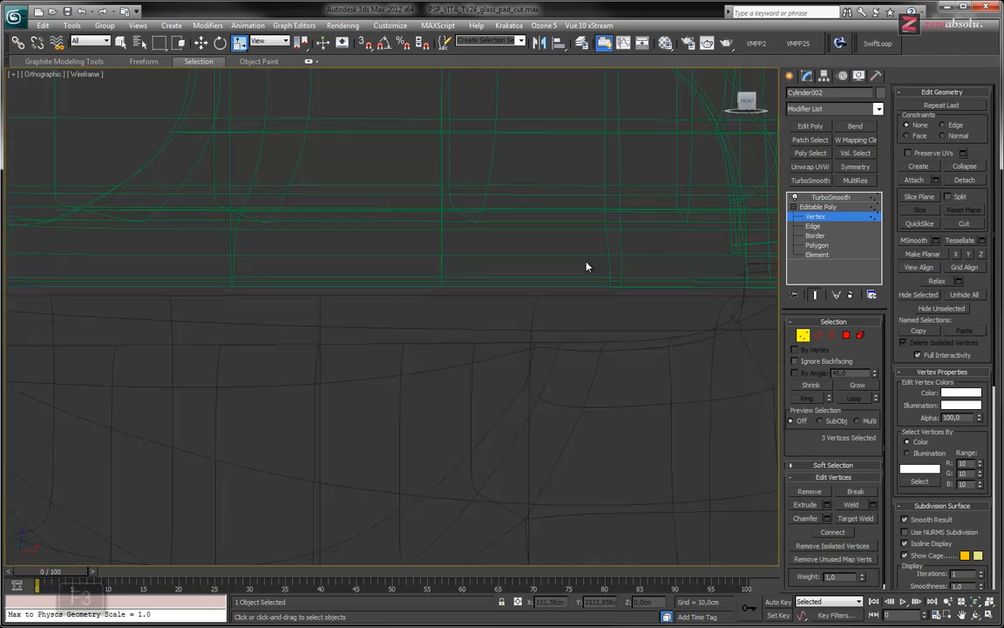
{"action": "scroll", "coordinate": [536, 305], "scroll_direction": "down", "scroll_amount": 5}
{"action": "scroll", "coordinate": [532, 299], "scroll_direction": "up", "scroll_amount": 3}
{"action": "scroll", "coordinate": [522, 354], "scroll_direction": "up", "scroll_amount": 3}
{"action": "middle_click_drag", "start_coordinate": [520, 352], "coordinate": [609, 362]}
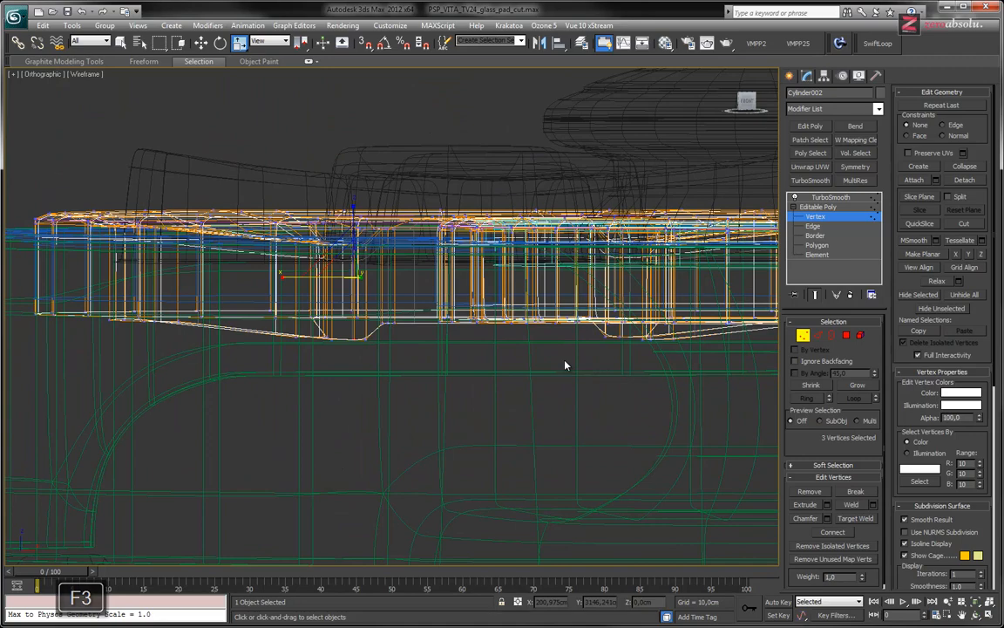
In the left view, select all the vertices along the surround's bottom edge
{"action": "left_click_drag", "start_coordinate": [689, 353], "coordinate": [601, 335]}
{"action": "mouse_move", "coordinate": [497, 330]}
{"action": "middle_mouse_down", "text": "alt"}
{"action": "mouse_move", "coordinate": [444, 317]}
{"action": "mouse_move", "coordinate": [495, 352]}
{"action": "mouse_move", "coordinate": [521, 419]}
{"action": "mouse_move", "coordinate": [529, 410]}
{"action": "mouse_move", "coordinate": [583, 426]}
{"action": "mouse_move", "coordinate": [515, 399]}
{"action": "mouse_move", "coordinate": [501, 349]}
{"action": "middle_mouse_up", "text": "alt"}
{"action": "middle_click_drag", "start_coordinate": [492, 299], "coordinate": [534, 334], "text": "alt"}
{"action": "key", "text": "l"}
{"action": "middle_click_drag", "start_coordinate": [395, 316], "coordinate": [452, 362]}
{"action": "scroll", "coordinate": [471, 293], "scroll_direction": "up", "scroll_amount": 7}
{"action": "middle_click_drag", "start_coordinate": [526, 350], "coordinate": [456, 295]}
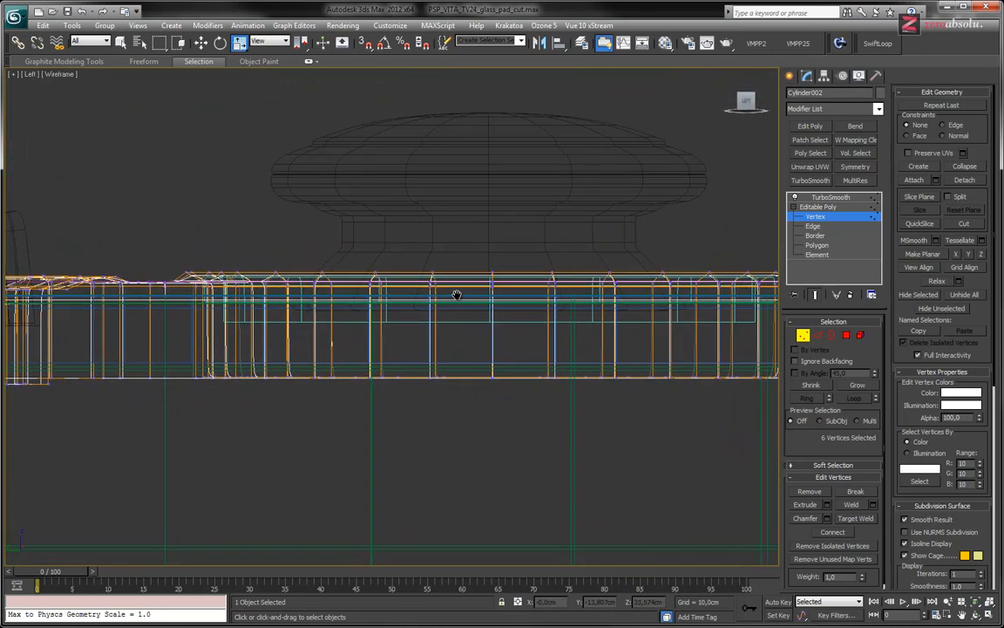
{"action": "middle_click_drag", "start_coordinate": [280, 364], "coordinate": [774, 338], "text": "alt"}
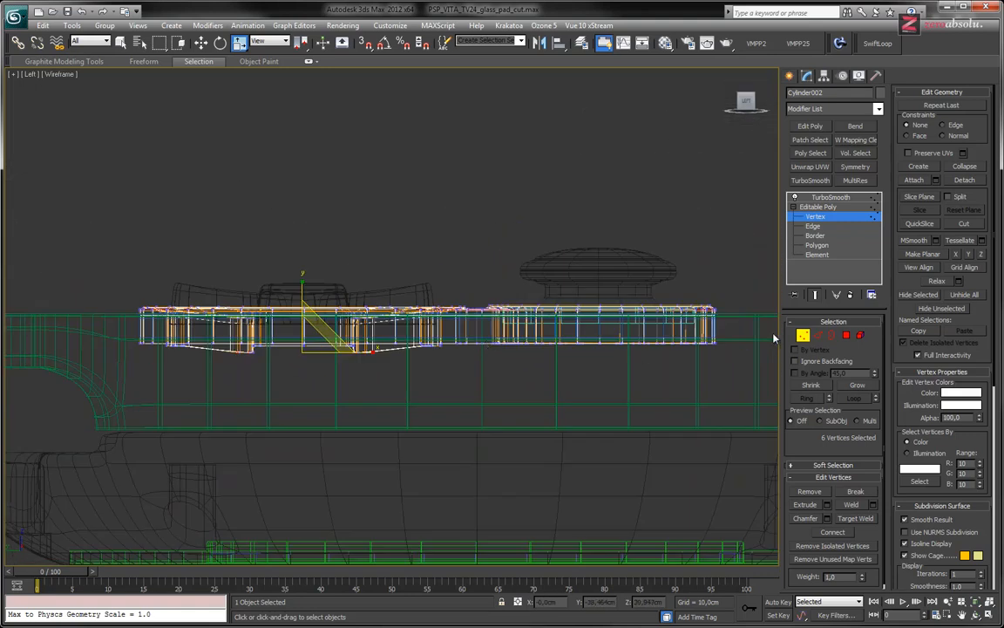
{"action": "left_click_drag", "start_coordinate": [209, 401], "coordinate": [147, 384]}
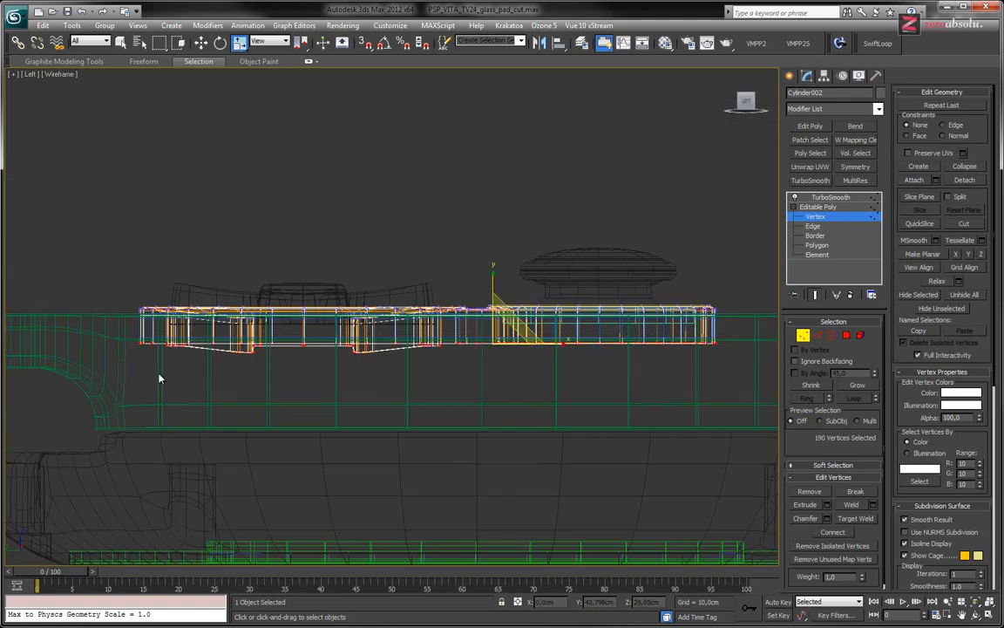
Isolate the surround, move its selected bottom vertices slightly upward and exit isolation
{"action": "key", "text": "alt+q"}
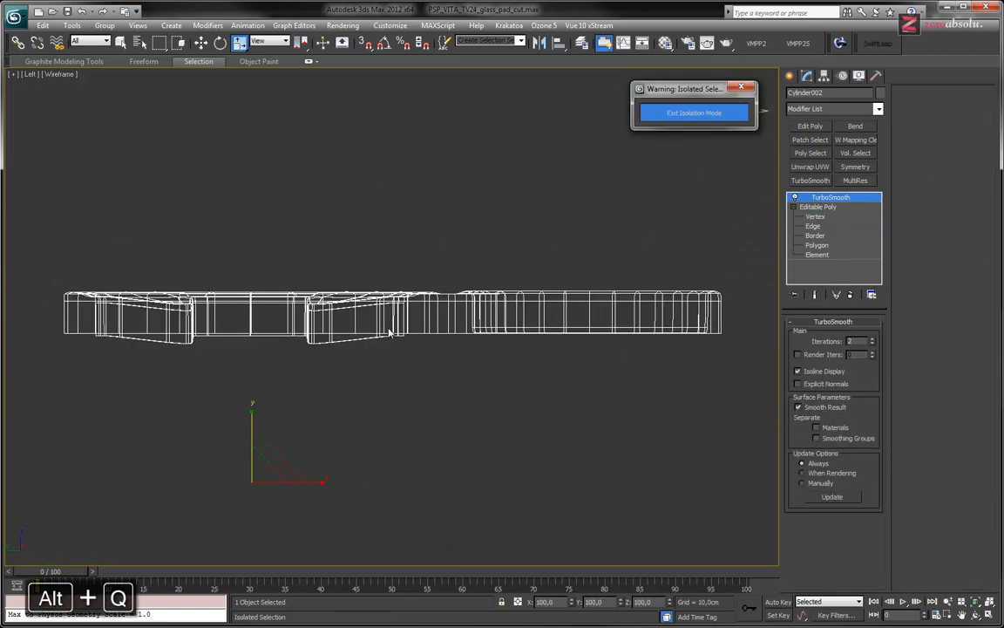
{"action": "left_click", "coordinate": [816, 216]}
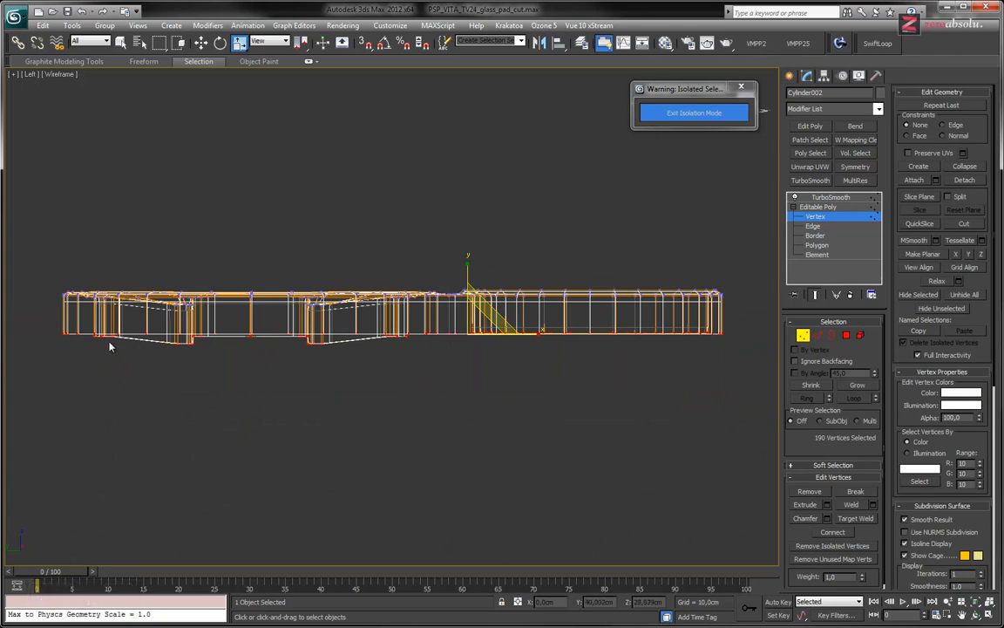
{"action": "key", "text": "w"}
{"action": "left_click_drag", "start_coordinate": [607, 363], "coordinate": [755, 383]}
{"action": "scroll", "coordinate": [484, 286], "scroll_direction": "up", "scroll_amount": 4}
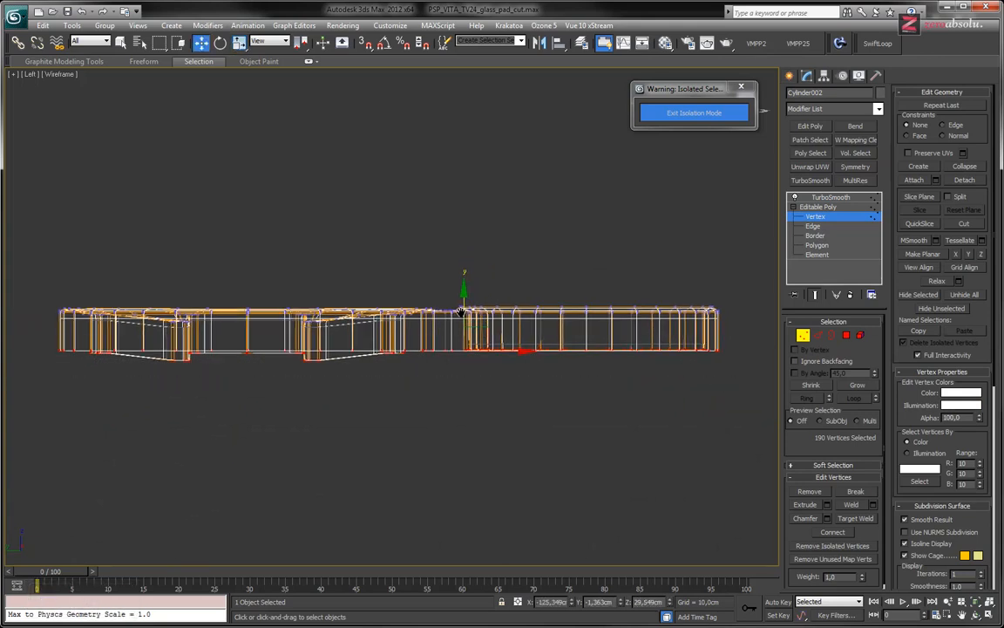
{"action": "left_click_drag", "start_coordinate": [475, 342], "coordinate": [476, 331]}
{"action": "left_click", "coordinate": [717, 113]}
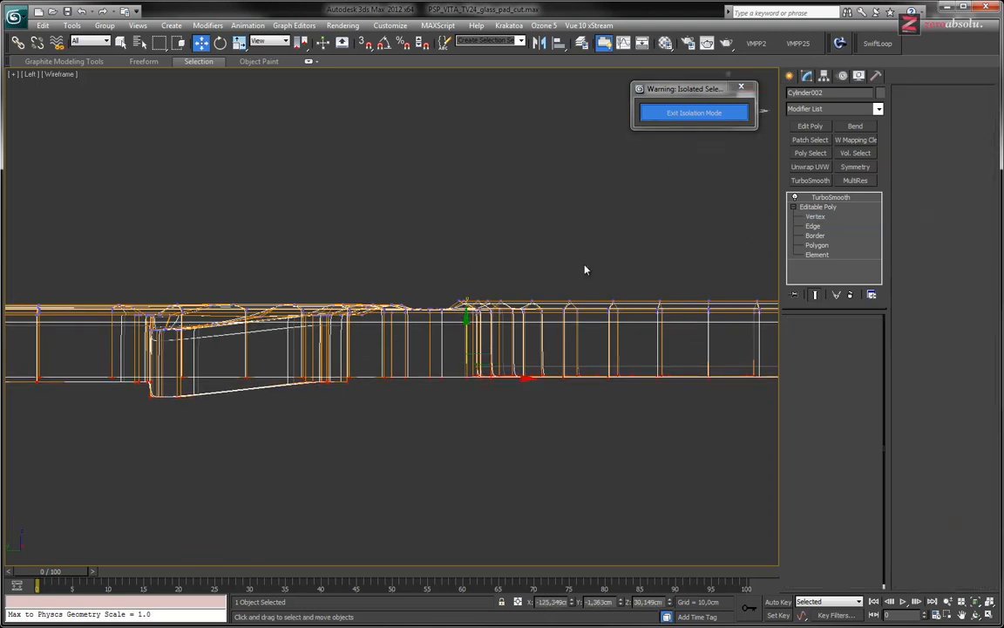
Raise the surround's bottom vertices further, to just below the lower edge of the turquoise ring
{"action": "left_click_drag", "start_coordinate": [468, 332], "coordinate": [468, 303]}
{"action": "middle_click_drag", "start_coordinate": [511, 364], "coordinate": [471, 381]}
{"action": "scroll", "coordinate": [471, 381], "scroll_direction": "up", "scroll_amount": 6}
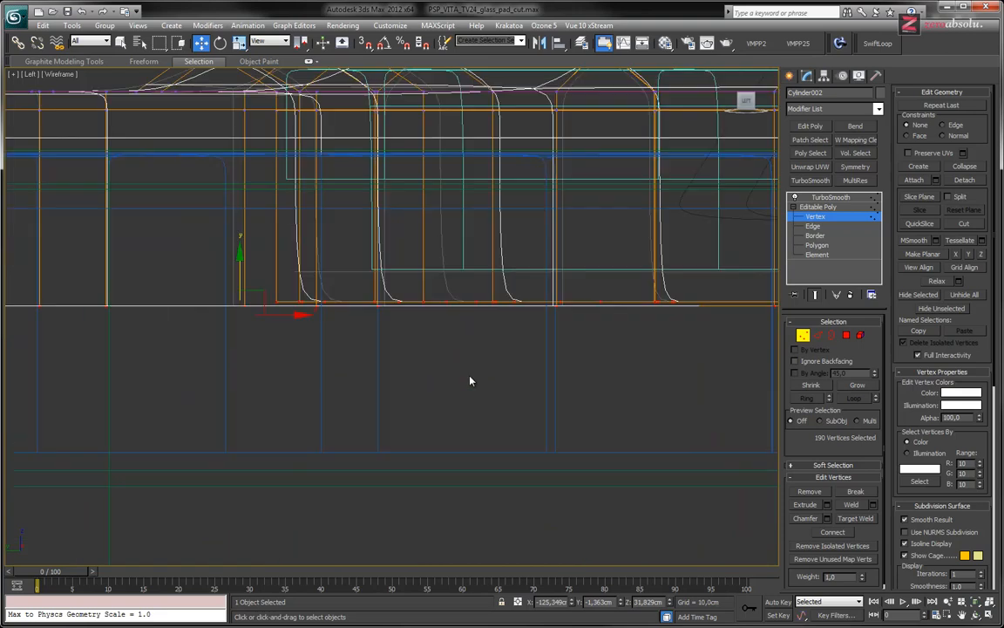
{"action": "middle_click_drag", "start_coordinate": [467, 309], "coordinate": [429, 403]}
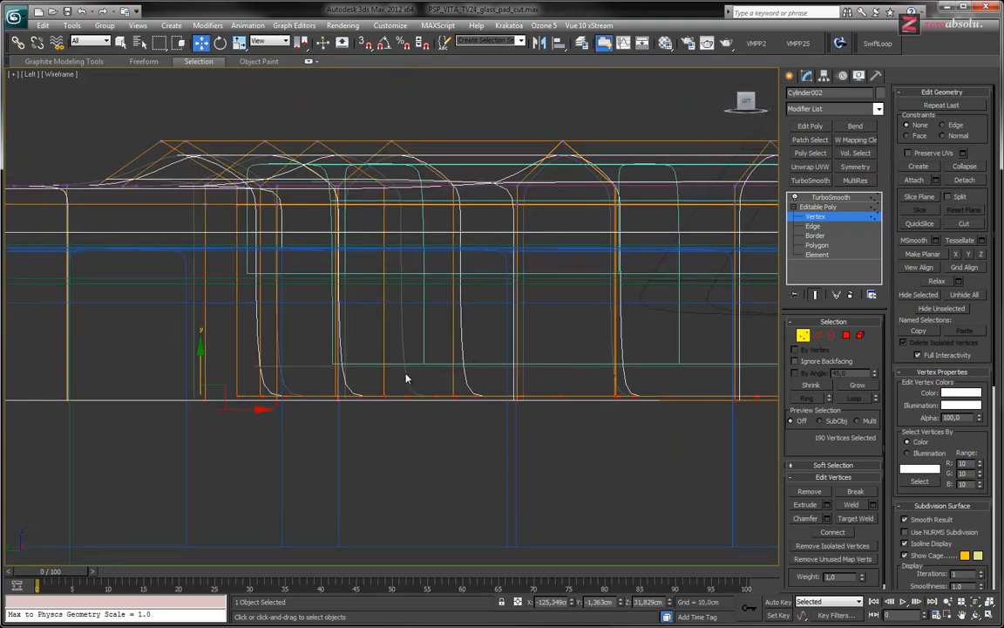
{"action": "left_click_drag", "start_coordinate": [200, 358], "coordinate": [200, 335]}
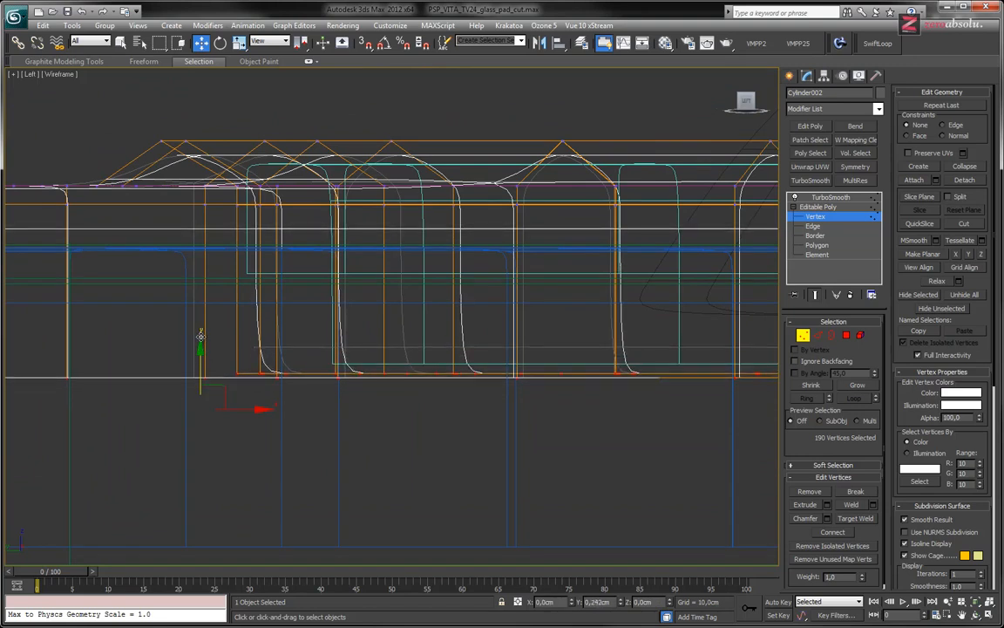
Return the surround to its TurboSmooth level and inspect the shallower joystick recess in shaded view
{"action": "middle_click_drag", "start_coordinate": [596, 332], "coordinate": [411, 370]}
{"action": "scroll", "coordinate": [488, 351], "scroll_direction": "down", "scroll_amount": 5}
{"action": "middle_click_drag", "start_coordinate": [418, 379], "coordinate": [412, 413], "text": "alt"}
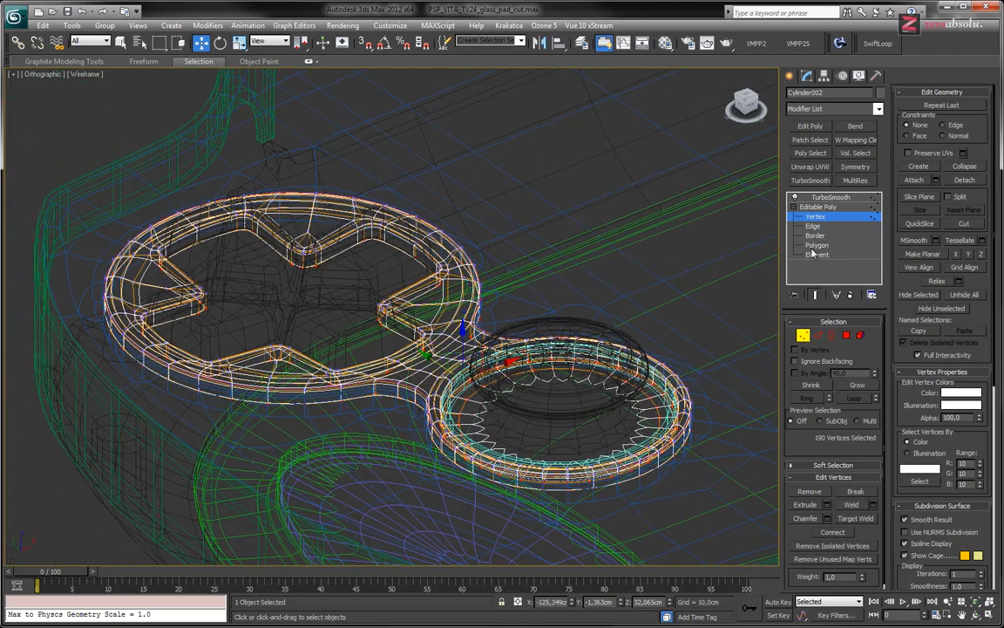
{"action": "left_click", "coordinate": [831, 197]}
{"action": "key", "text": "F3"}
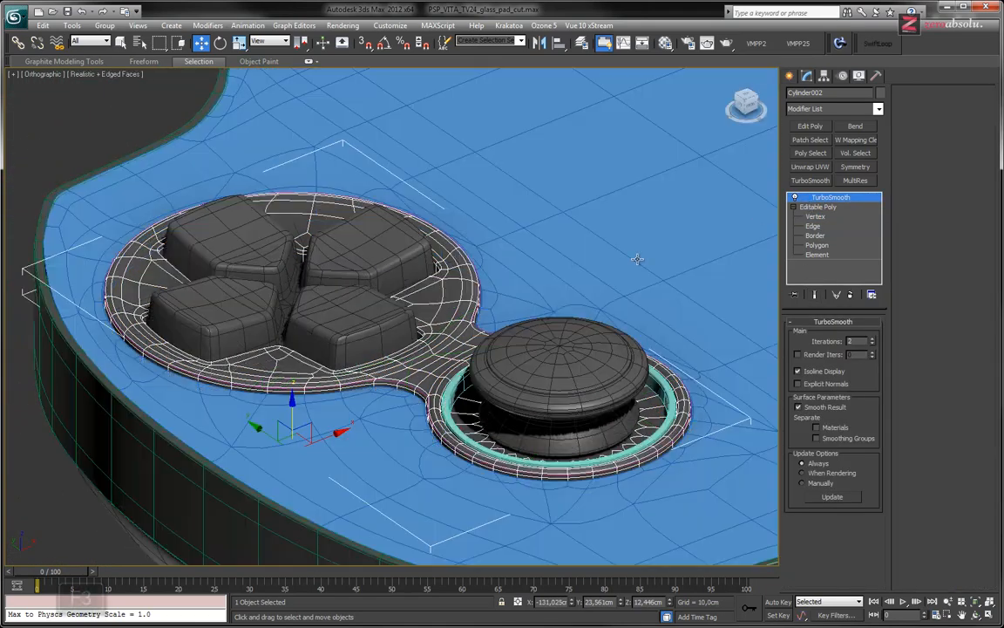
{"action": "middle_click_drag", "start_coordinate": [467, 329], "coordinate": [441, 340], "text": "alt"}
{"action": "scroll", "coordinate": [475, 338], "scroll_direction": "up", "scroll_amount": 6}
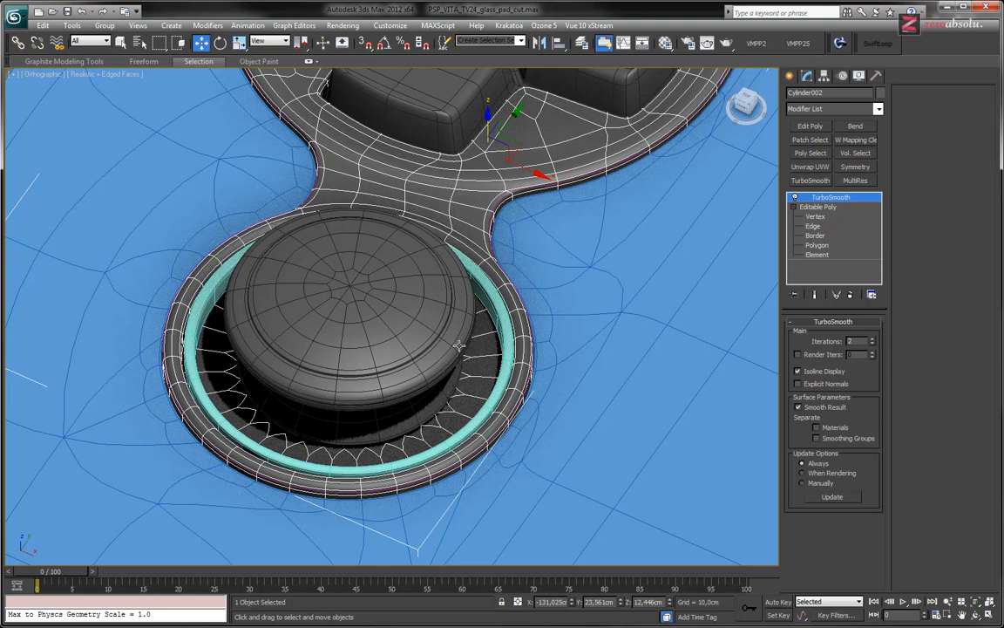
Compare the recess floor and rim with the PS Vita joystick reference photo in Pale Moon, then return to 3ds Max
{"action": "key", "text": "alt+Tab"}
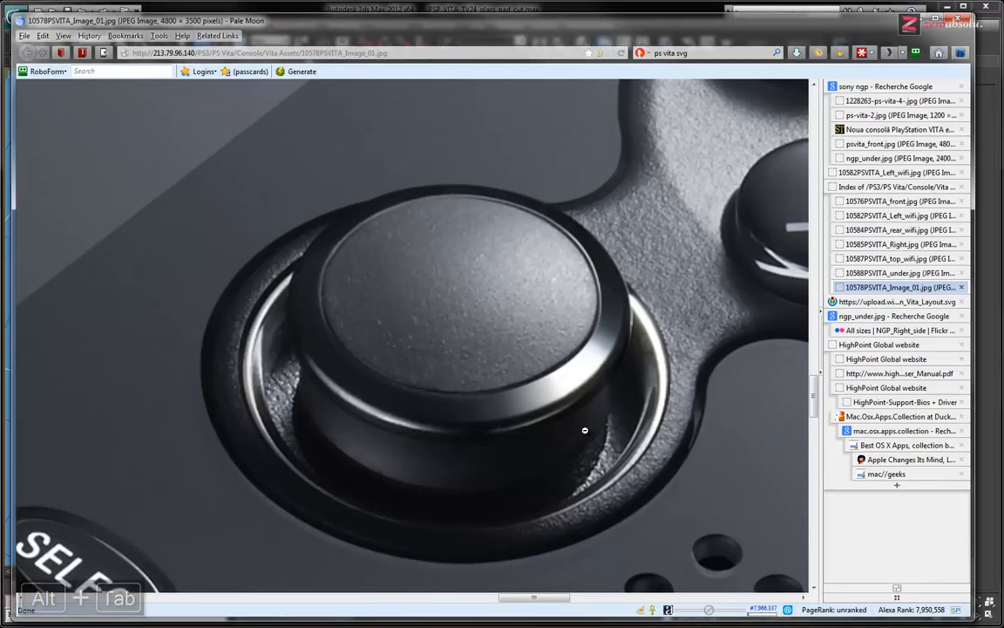
{"action": "key", "text": "alt+Tab"}
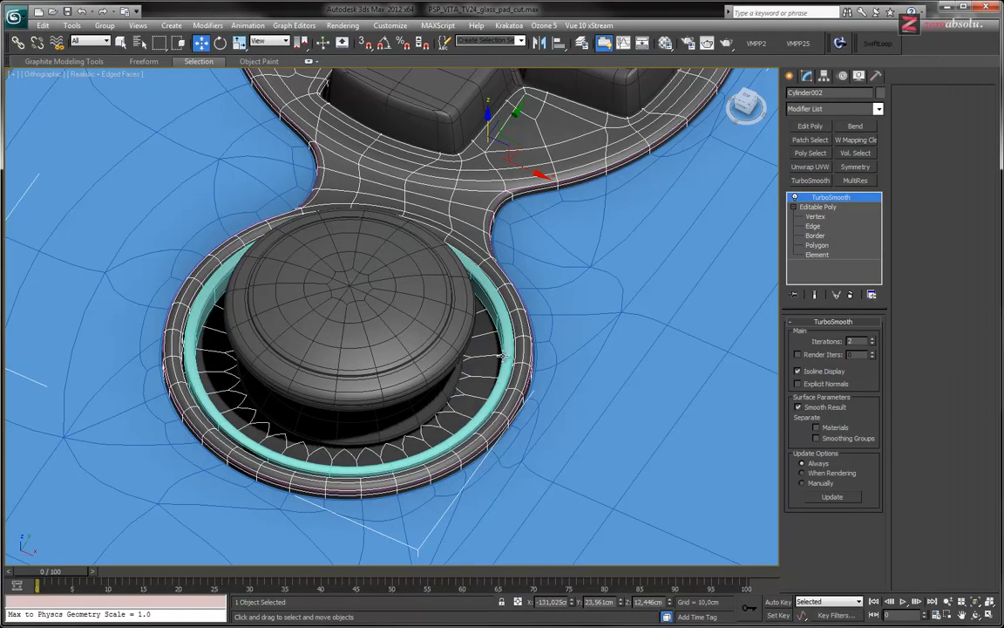
{"action": "key", "text": "alt+Tab"}
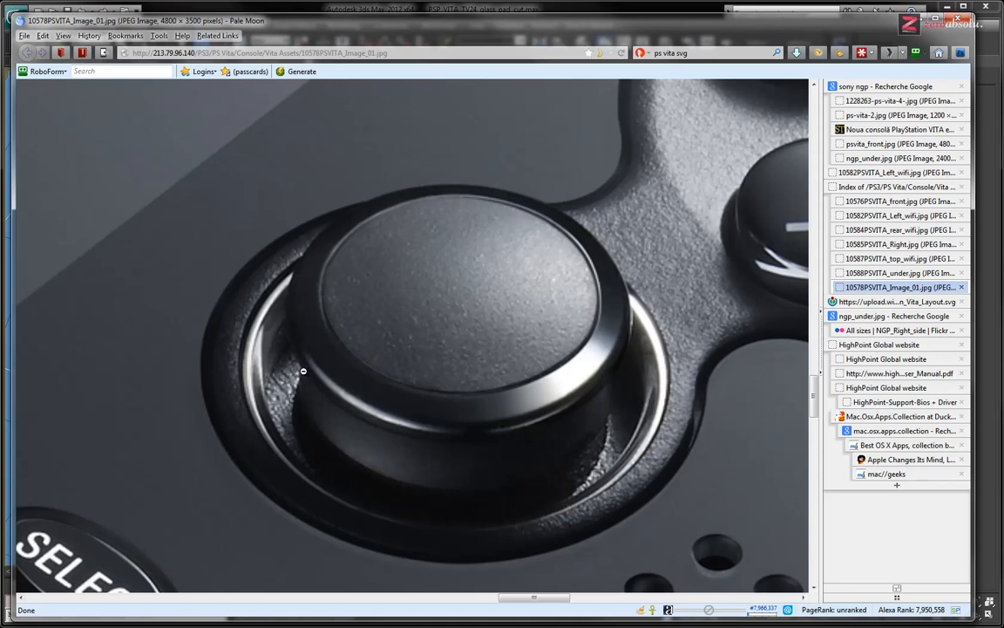
{"action": "key", "text": "alt+Tab"}
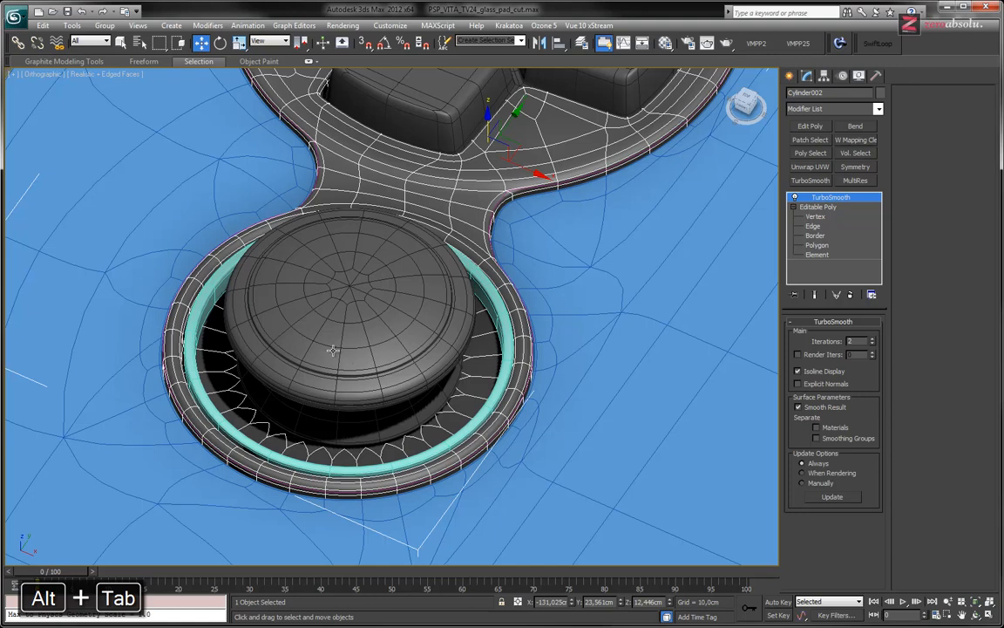
Select the turquoise rim and, at polygon level, select its loop of inner wall faces grown by one row
{"action": "scroll", "coordinate": [489, 403], "scroll_direction": "up", "scroll_amount": 5}
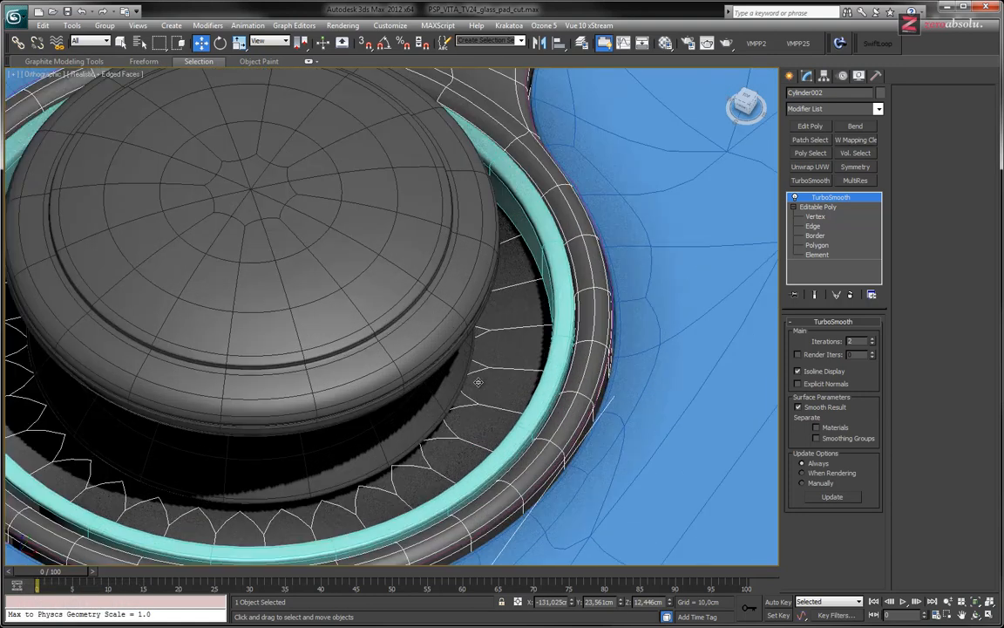
{"action": "left_click", "coordinate": [551, 366]}
{"action": "key", "text": "t"}
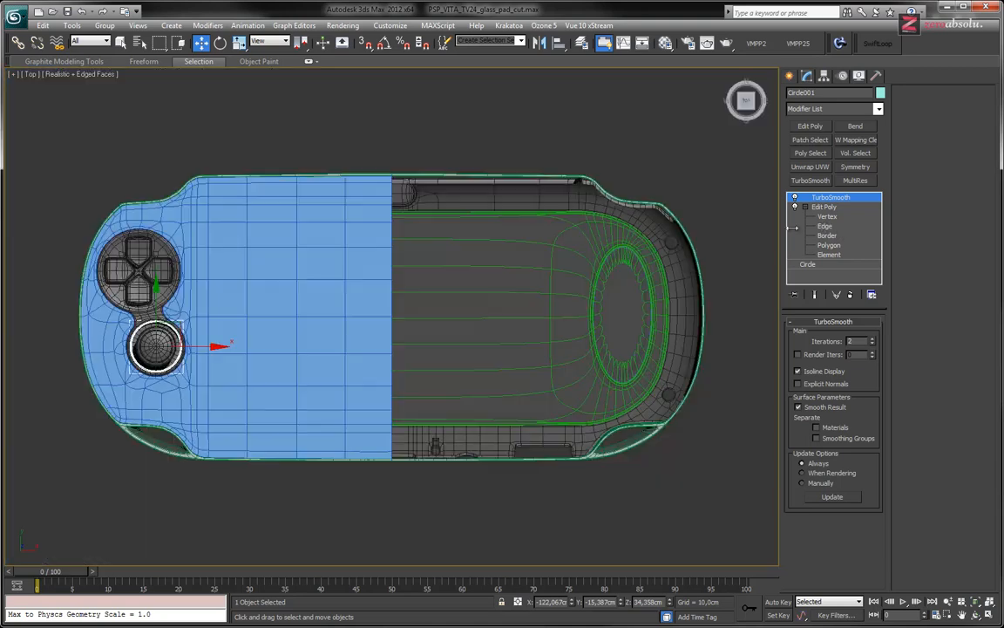
{"action": "key", "text": "z"}
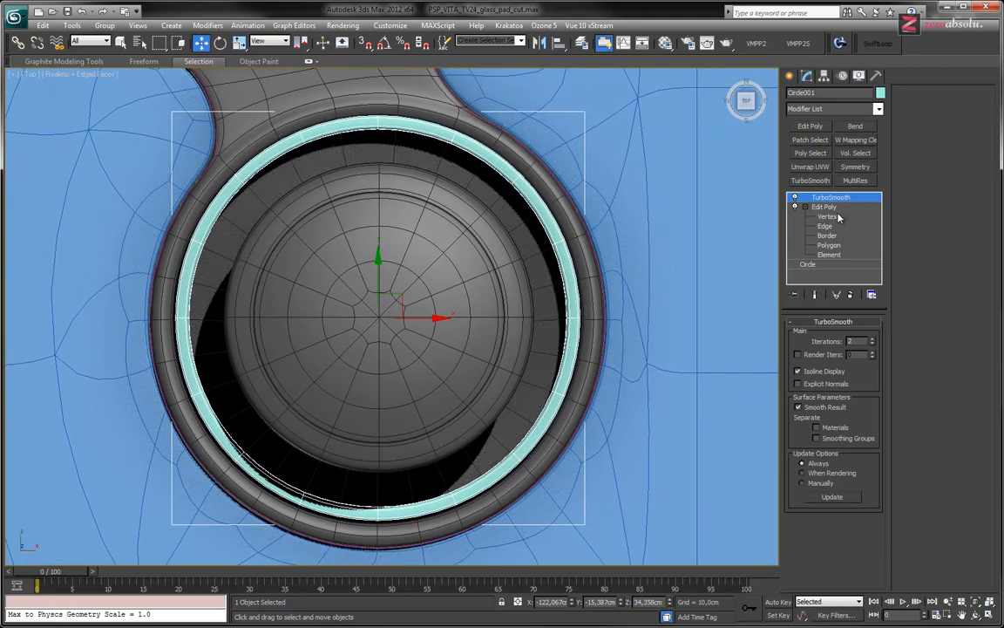
{"action": "left_click", "coordinate": [837, 217]}
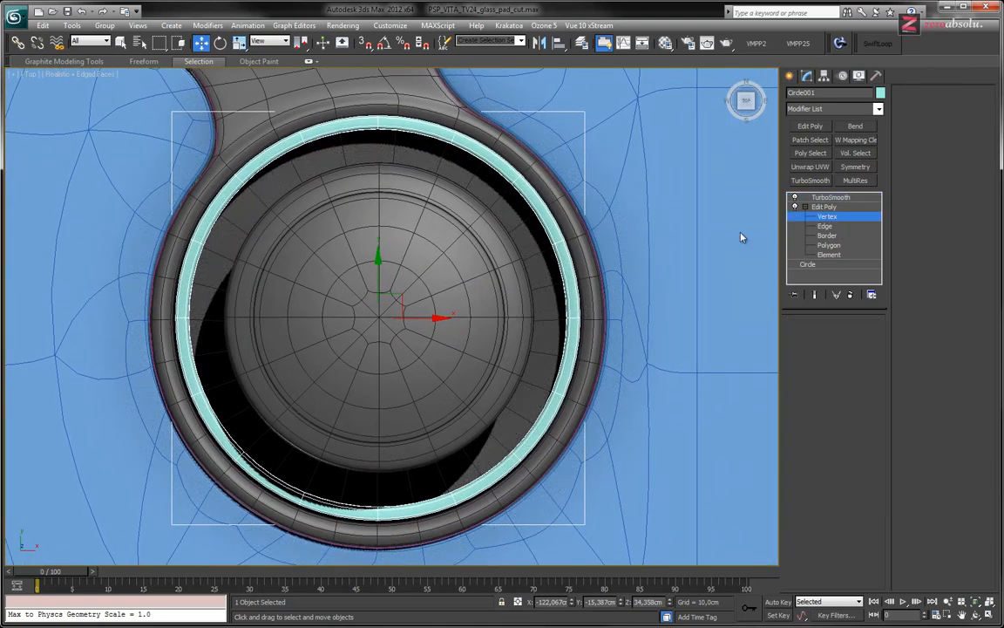
{"action": "key", "text": "ctrl+a"}
{"action": "middle_click_drag", "start_coordinate": [549, 257], "coordinate": [554, 225], "text": "alt"}
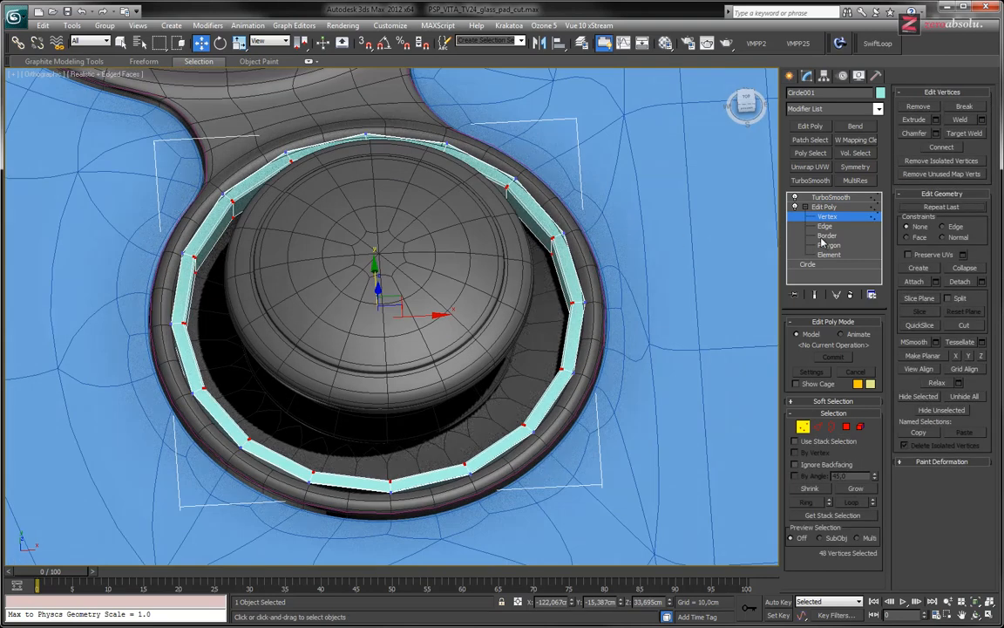
{"action": "left_click", "coordinate": [828, 245]}
{"action": "left_click", "coordinate": [532, 222]}
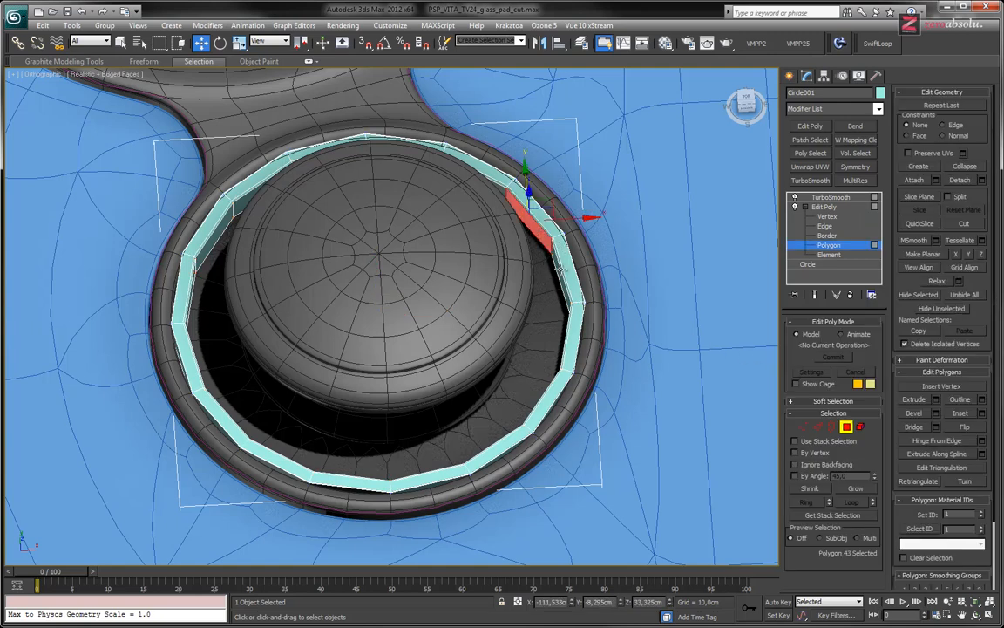
{"action": "left_click", "coordinate": [557, 269], "text": "shift"}
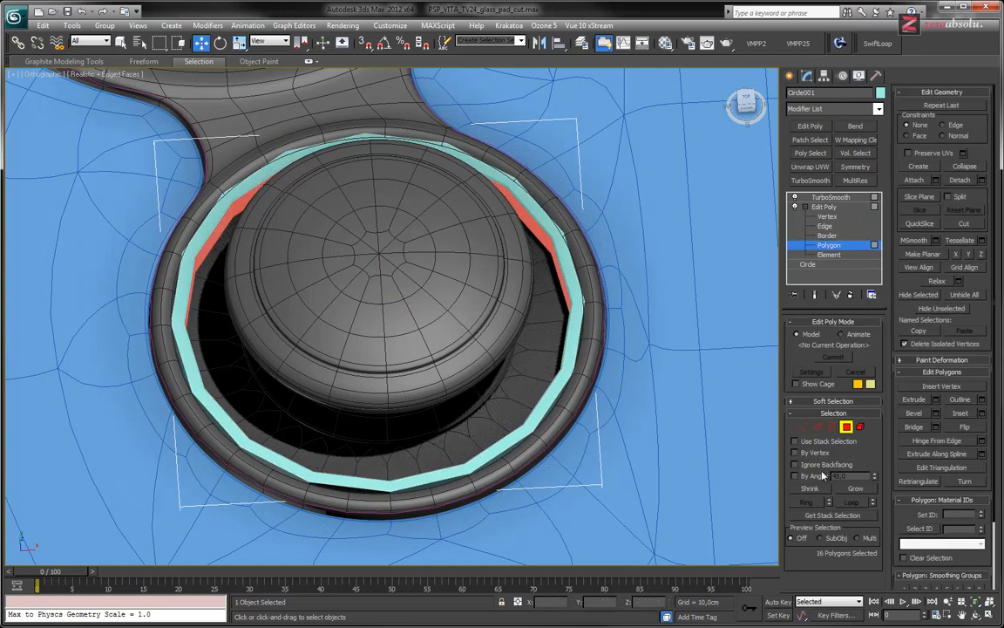
{"action": "left_click", "coordinate": [857, 490]}
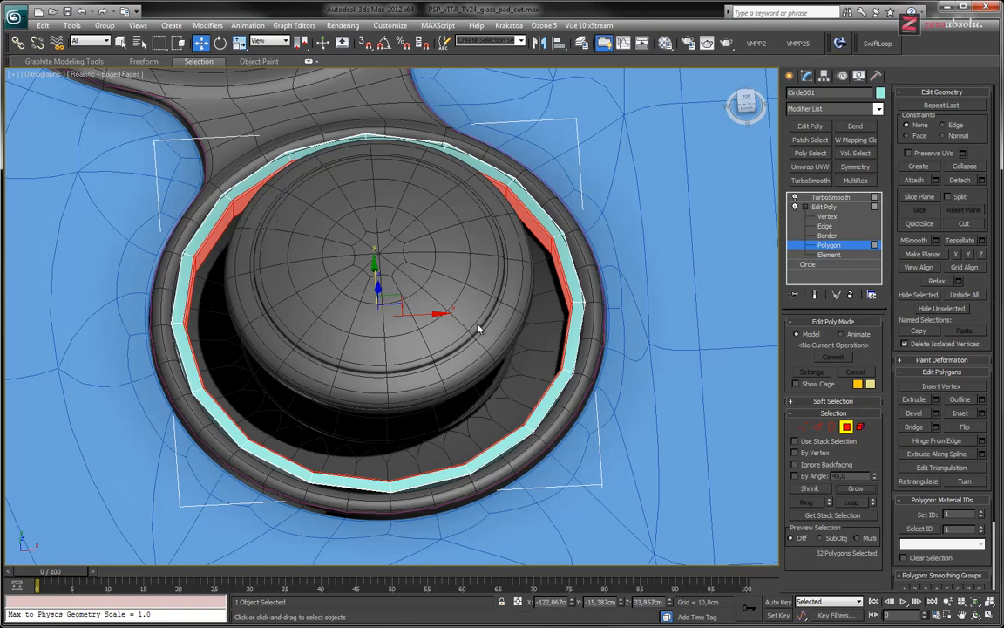
Scale the selected inner faces outward in the horizontal plane to thin the rim, checking it from above and at an angle
{"action": "key", "text": "e"}
{"action": "key", "text": "r"}
{"action": "mouse_move", "coordinate": [415, 373]}
{"action": "middle_mouse_down", "text": "alt"}
{"action": "mouse_move", "coordinate": [416, 405]}
{"action": "mouse_move", "coordinate": [411, 376]}
{"action": "middle_mouse_up", "text": "alt"}
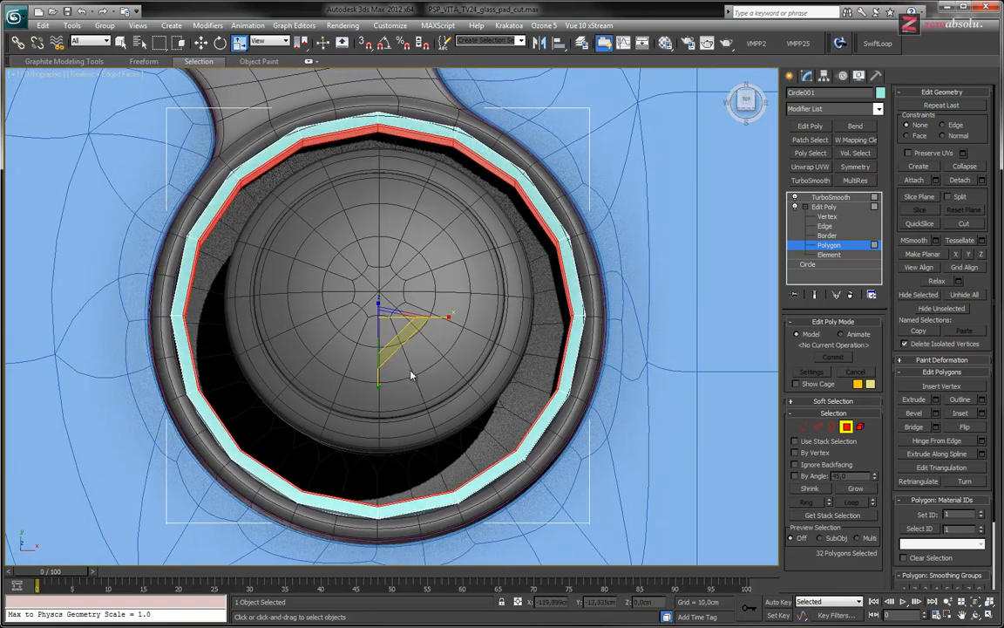
{"action": "left_click_drag", "start_coordinate": [398, 355], "coordinate": [397, 346]}
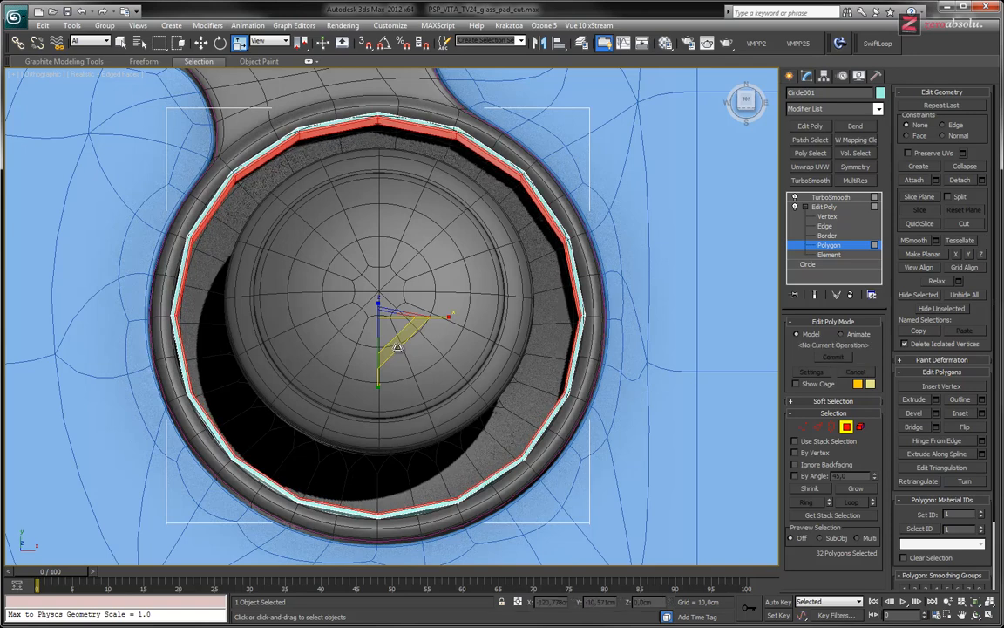
{"action": "middle_click_drag", "start_coordinate": [445, 229], "coordinate": [467, 207], "text": "alt"}
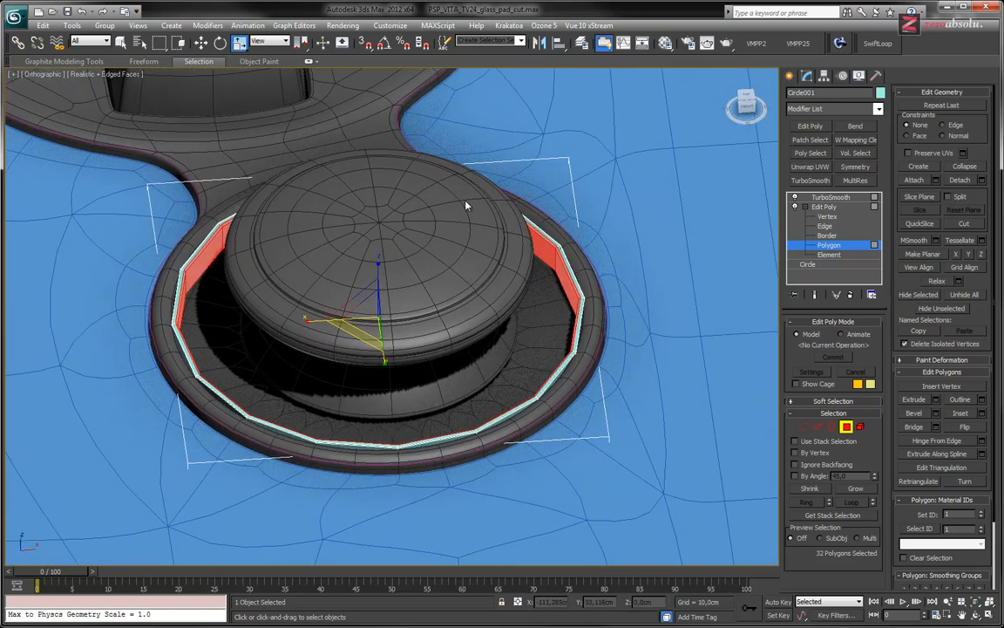
Switch the turquoise rim to edge level and select the full edge loop along the top of its inner wall
{"action": "scroll", "coordinate": [538, 257], "scroll_direction": "up", "scroll_amount": 5}
{"action": "middle_click_drag", "start_coordinate": [538, 257], "coordinate": [374, 436]}
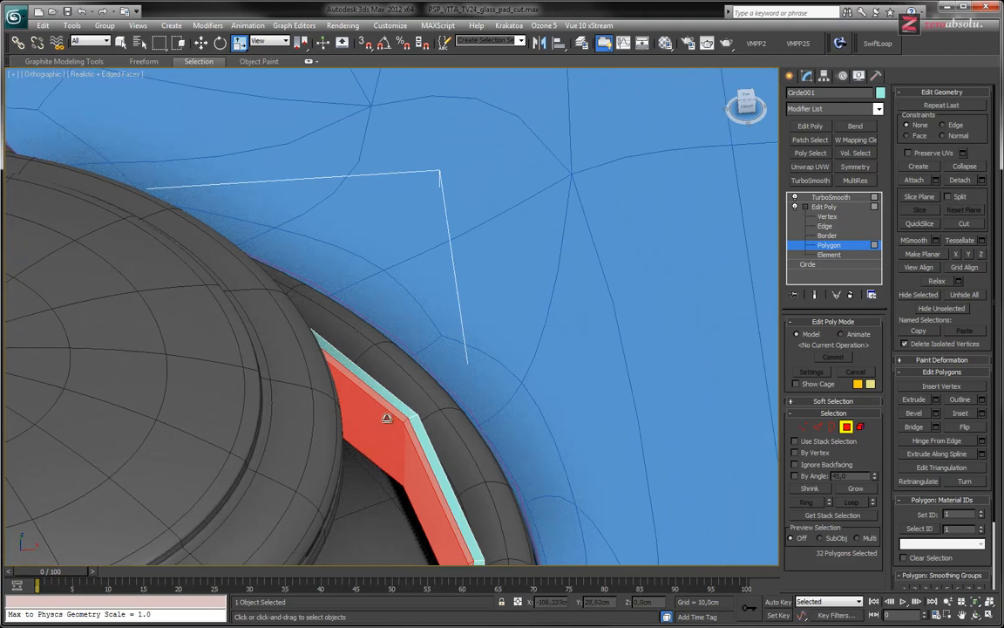
{"action": "right_click", "coordinate": [377, 421]}
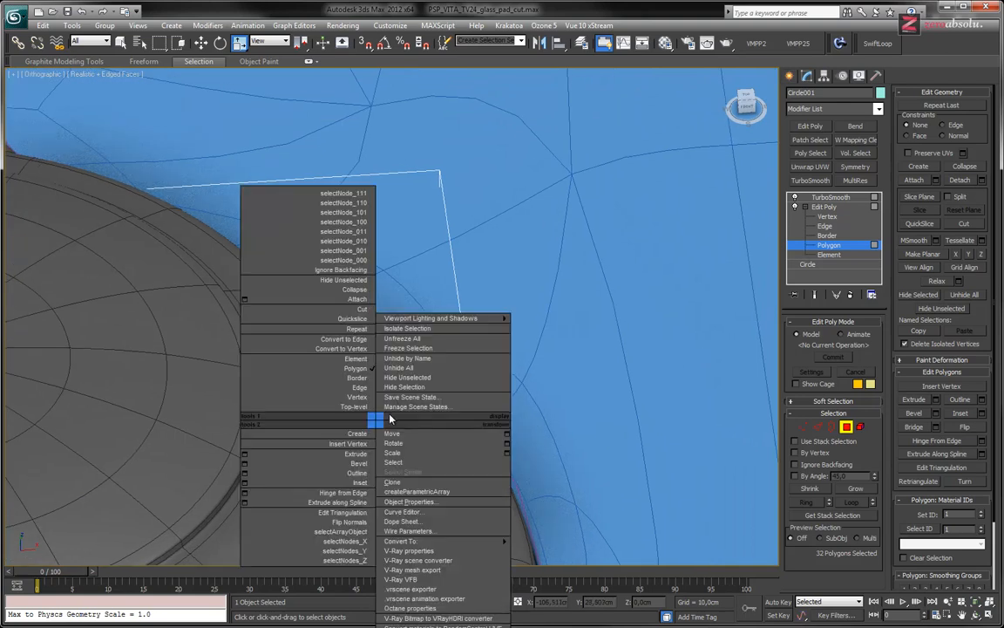
{"action": "left_click", "coordinate": [830, 217]}
{"action": "left_click", "coordinate": [829, 218]}
{"action": "left_click", "coordinate": [829, 228]}
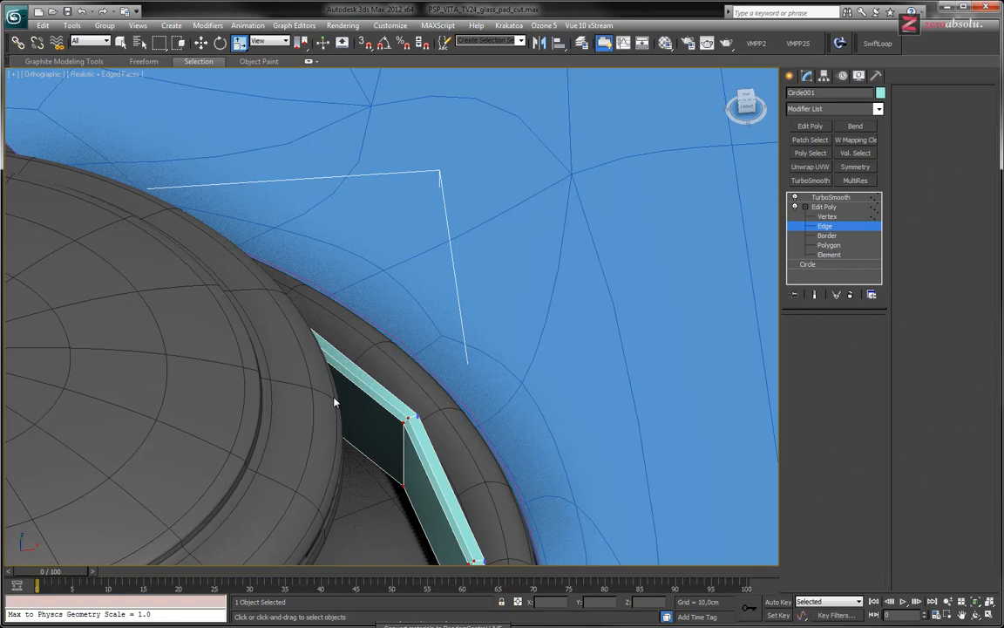
{"action": "left_click", "coordinate": [353, 376]}
{"action": "scroll", "coordinate": [341, 427], "scroll_direction": "down", "scroll_amount": 3}
{"action": "middle_click_drag", "start_coordinate": [404, 440], "coordinate": [464, 324], "text": "alt"}
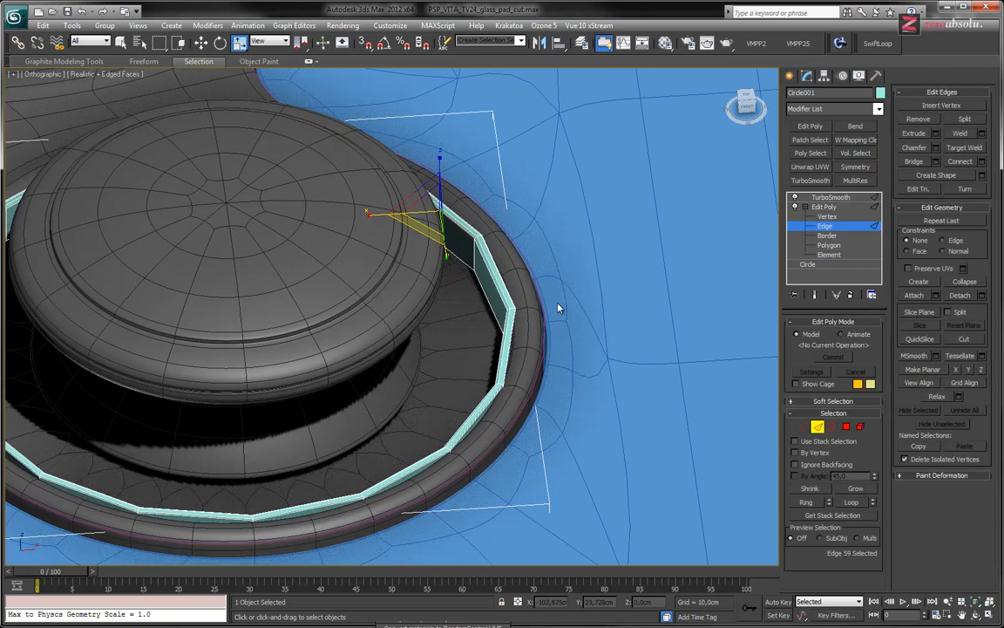
{"action": "left_click", "coordinate": [851, 503]}
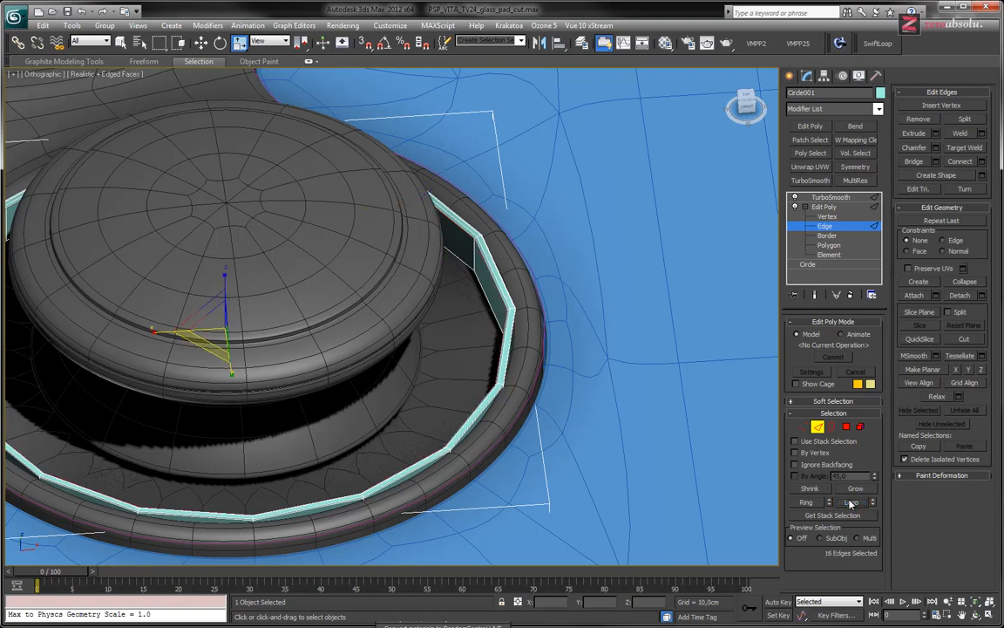
Move the selected inner edge loop straight down to a Z height of about 33.62 cm
{"action": "scroll", "coordinate": [508, 343], "scroll_direction": "up", "scroll_amount": 5}
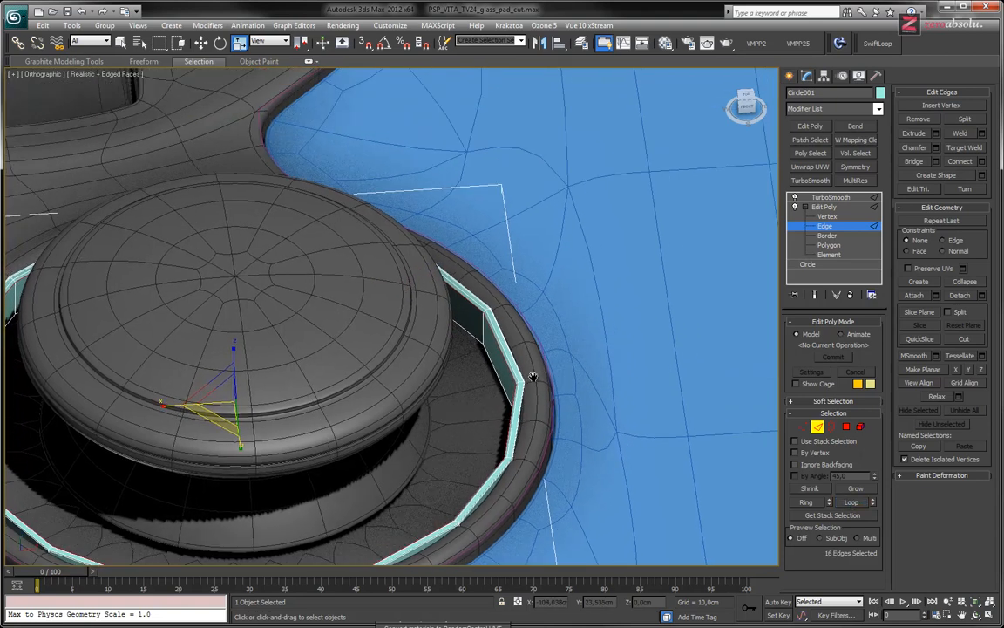
{"action": "key", "text": "w"}
{"action": "scroll", "coordinate": [87, 393], "scroll_direction": "up", "scroll_amount": 3}
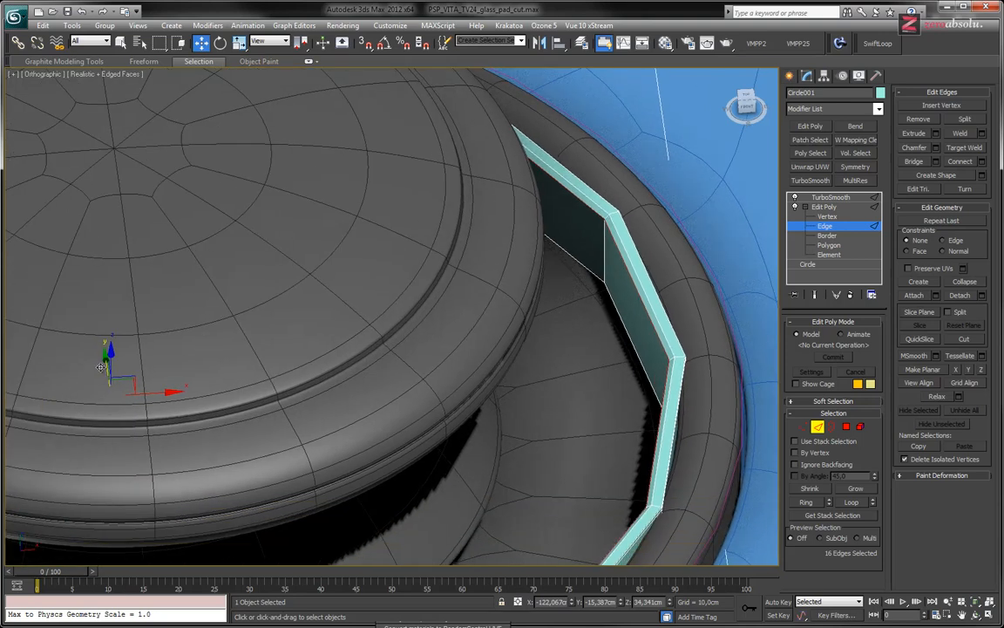
{"action": "left_click_drag", "start_coordinate": [110, 356], "coordinate": [110, 377]}
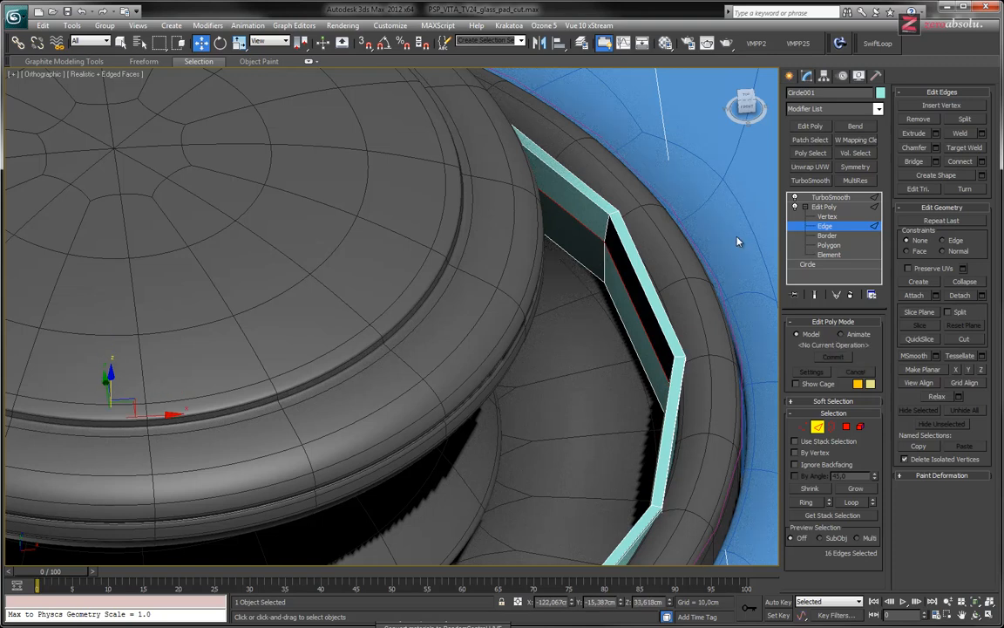
Select the loop of lower inner wall faces on the rim and scale it inward to about 97% in the horizontal plane
{"action": "left_click", "coordinate": [828, 245]}
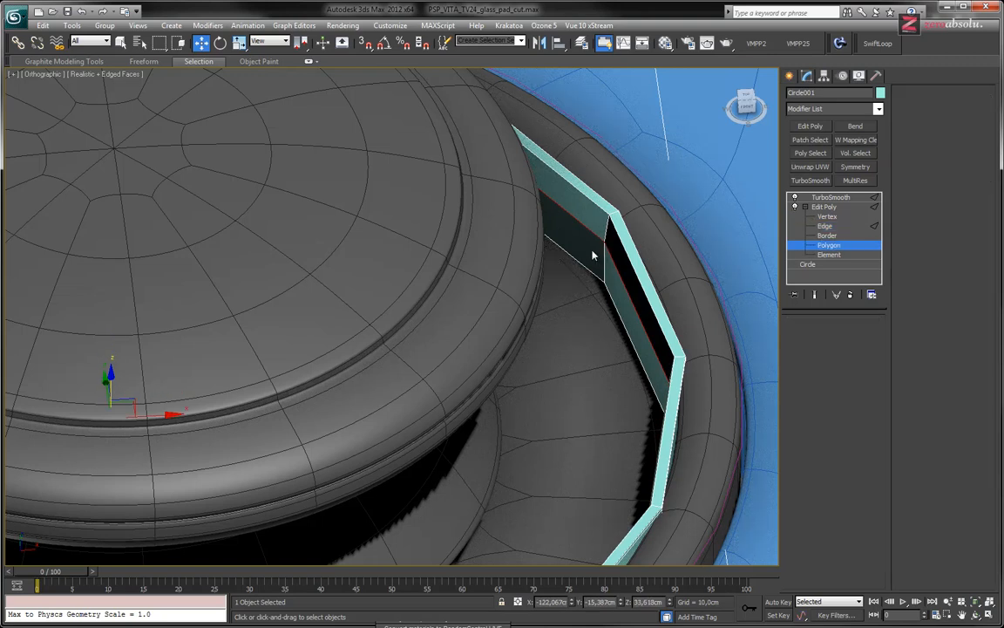
{"action": "left_click", "coordinate": [575, 240]}
{"action": "left_click", "coordinate": [616, 301], "text": "shift"}
{"action": "scroll", "coordinate": [617, 293], "scroll_direction": "down", "scroll_amount": 6}
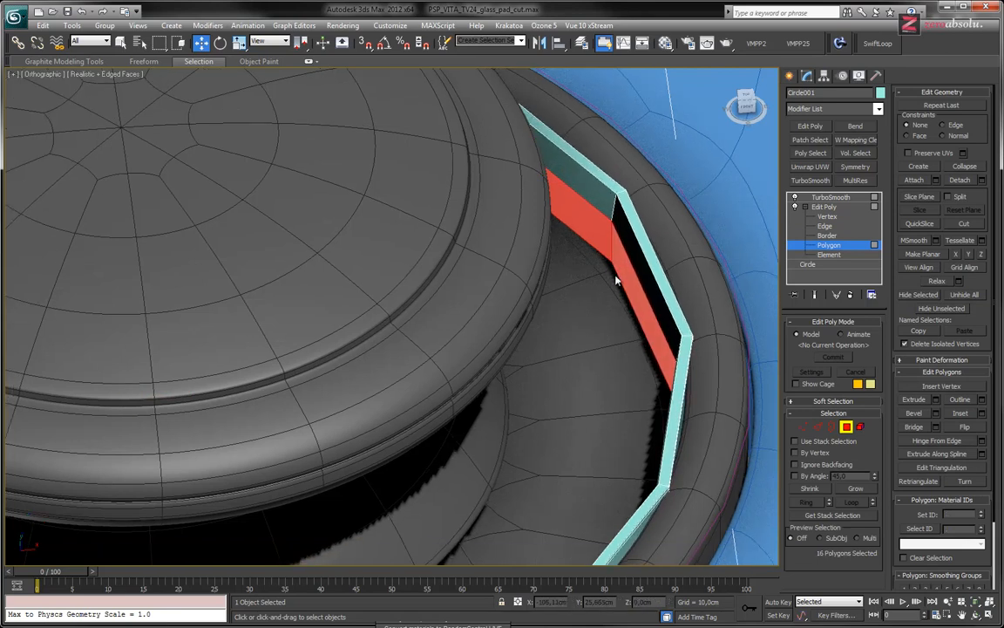
{"action": "middle_click_drag", "start_coordinate": [609, 277], "coordinate": [594, 327]}
{"action": "scroll", "coordinate": [592, 330], "scroll_direction": "up", "scroll_amount": 5}
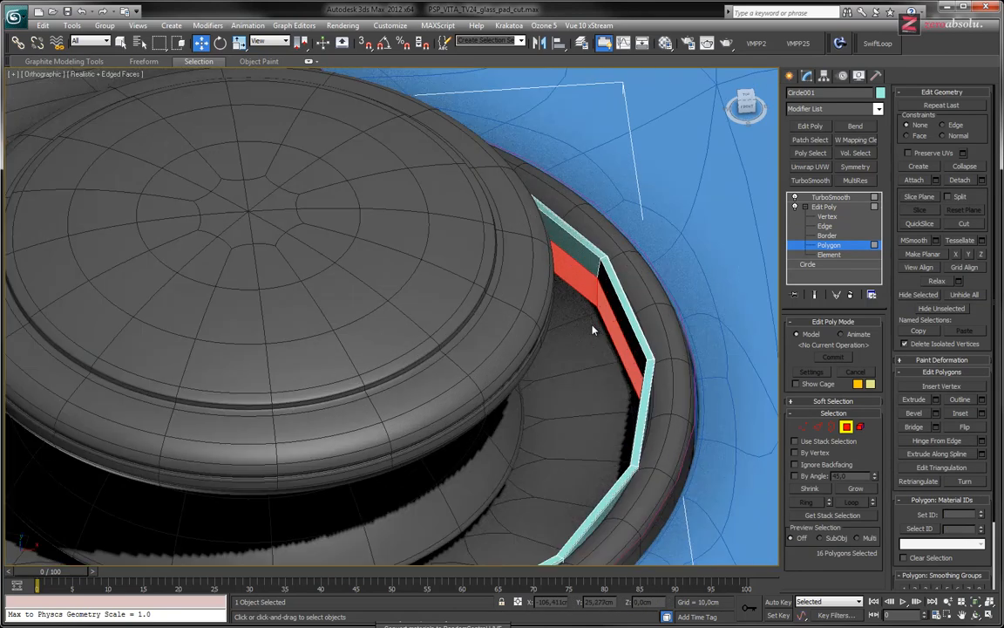
{"action": "key", "text": "r"}
{"action": "left_click_drag", "start_coordinate": [224, 438], "coordinate": [230, 438]}
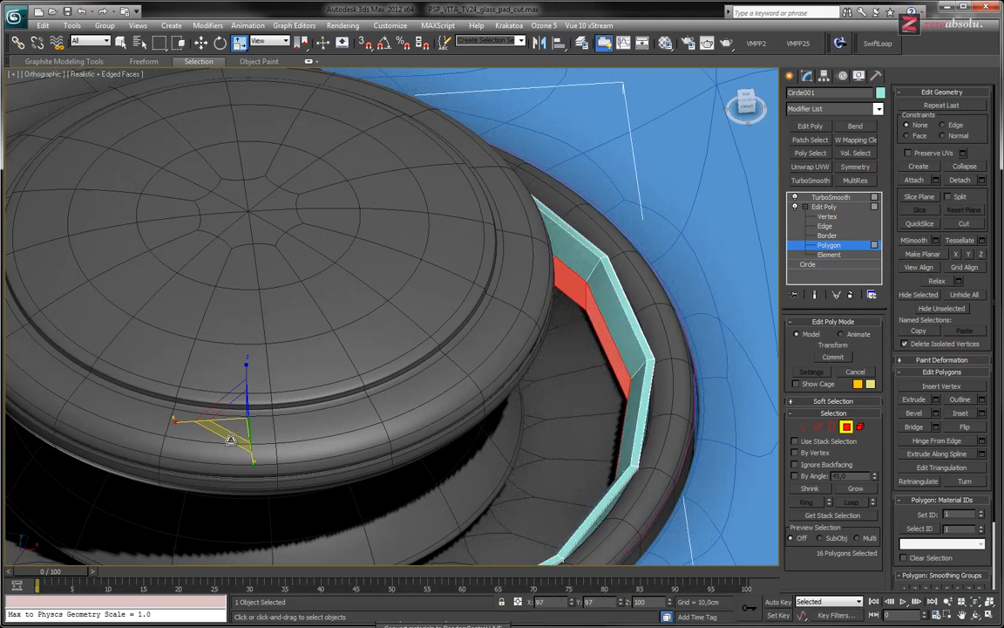
{"action": "middle_click_drag", "start_coordinate": [538, 321], "coordinate": [536, 294]}
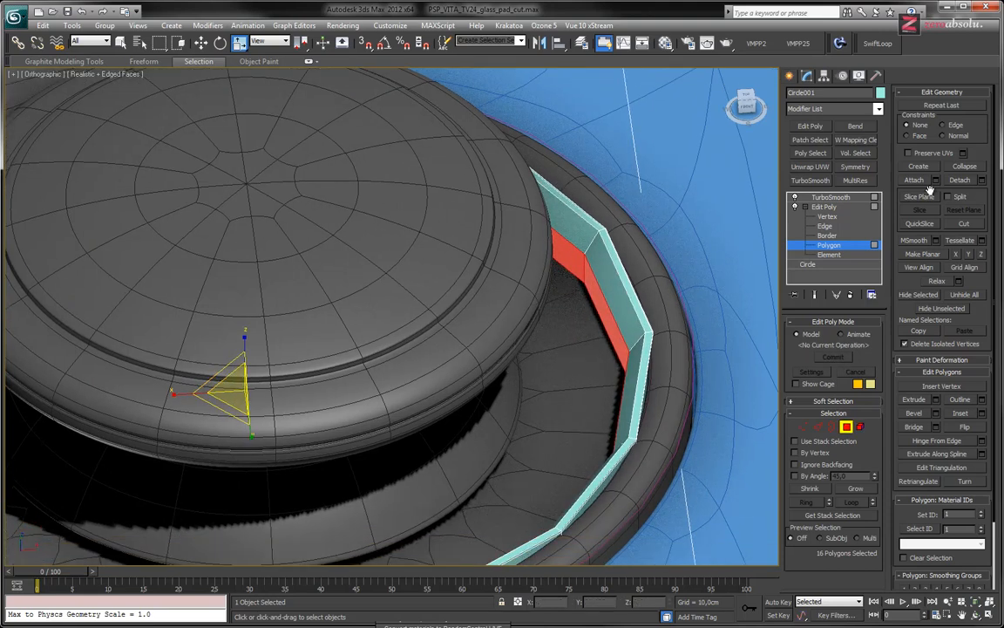
Show the smoothed end result and examine the rim's sloped inner wall around the joystick from several angles
{"action": "left_click", "coordinate": [816, 295]}
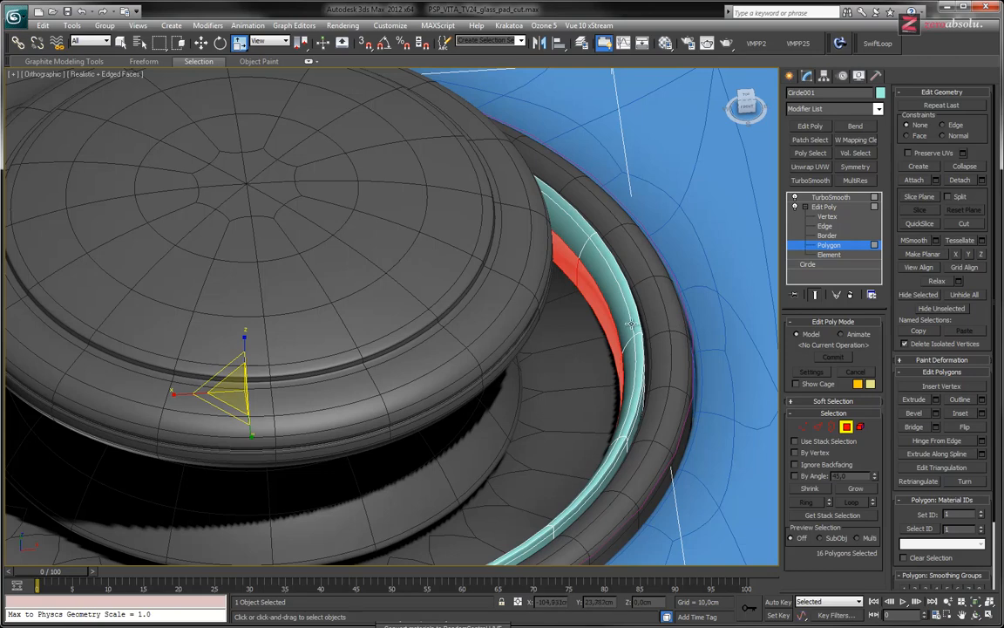
{"action": "middle_click_drag", "start_coordinate": [627, 318], "coordinate": [604, 375], "text": "alt"}
{"action": "scroll", "coordinate": [604, 375], "scroll_direction": "up", "scroll_amount": 4}
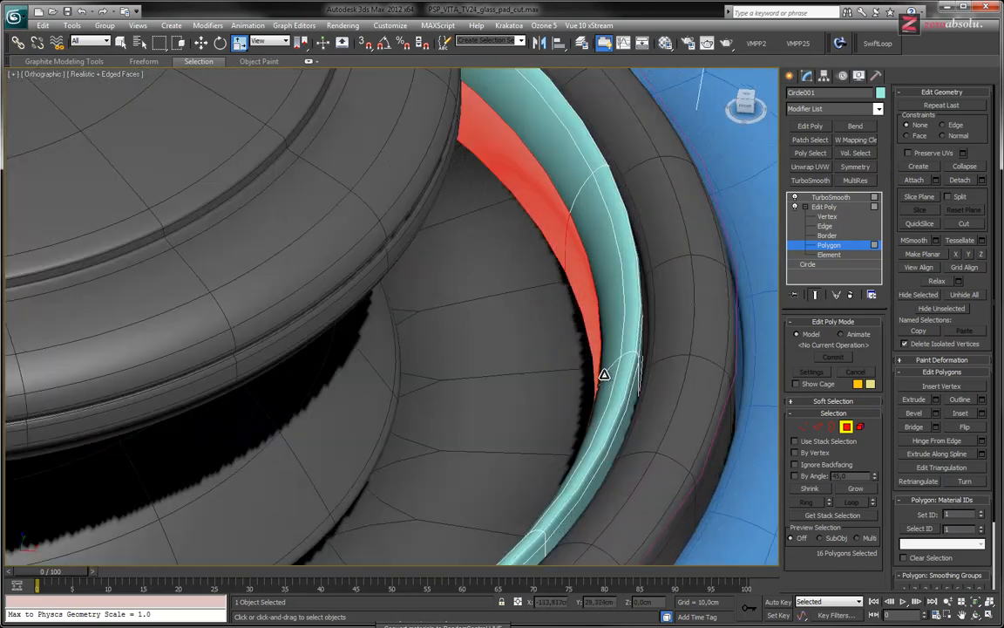
{"action": "middle_click_drag", "start_coordinate": [548, 336], "coordinate": [543, 368], "text": "alt"}
{"action": "scroll", "coordinate": [494, 342], "scroll_direction": "down", "scroll_amount": 4}
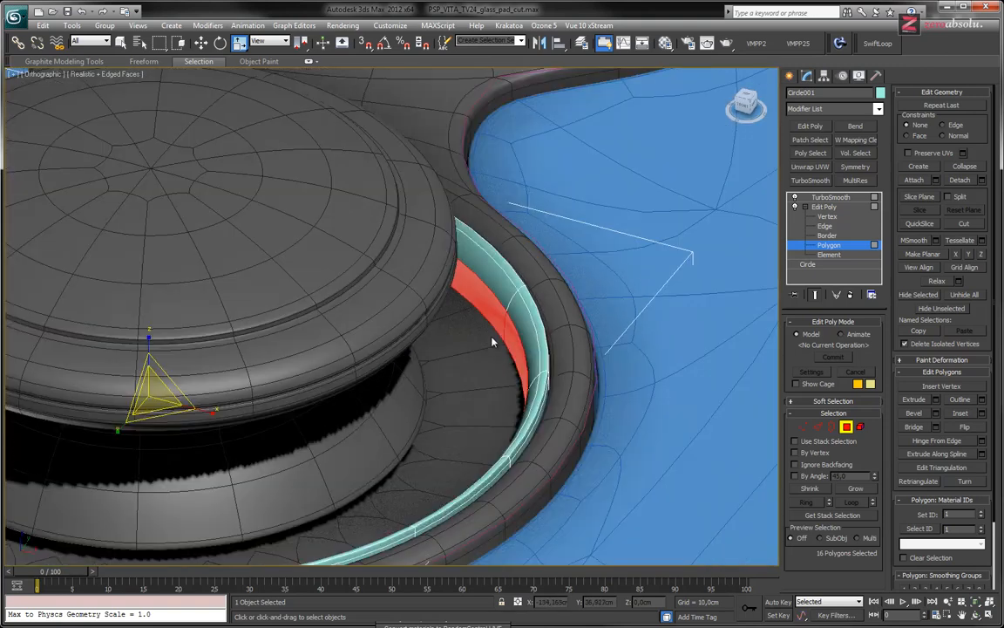
{"action": "middle_click_drag", "start_coordinate": [494, 341], "coordinate": [536, 354]}
{"action": "left_click_drag", "start_coordinate": [196, 428], "coordinate": [195, 427]}
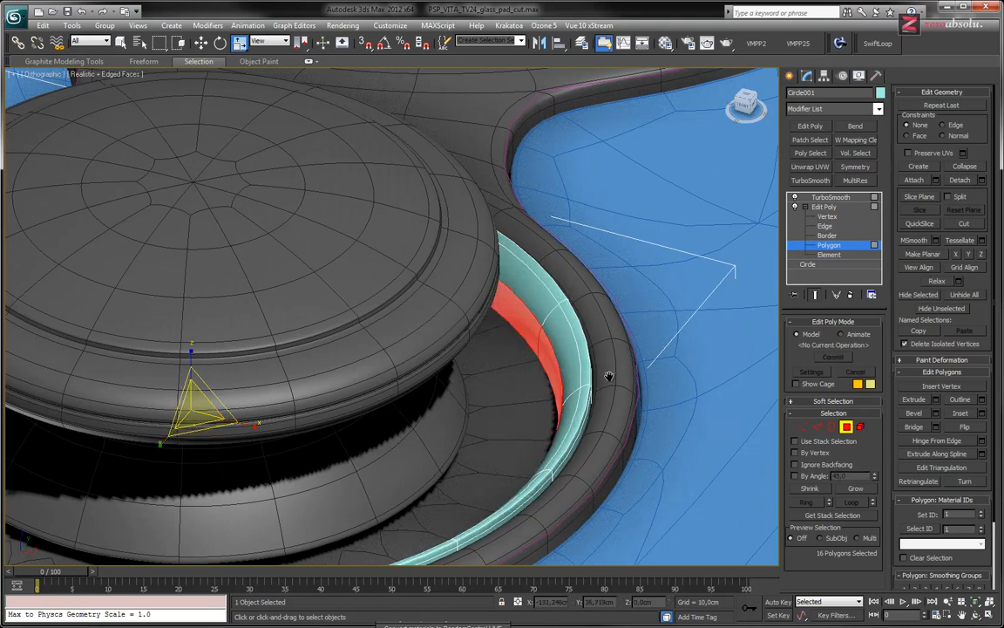
{"action": "middle_click_drag", "start_coordinate": [574, 334], "coordinate": [575, 367]}
{"action": "scroll", "coordinate": [575, 367], "scroll_direction": "up", "scroll_amount": 5}
{"action": "scroll", "coordinate": [574, 367], "scroll_direction": "down", "scroll_amount": 5}
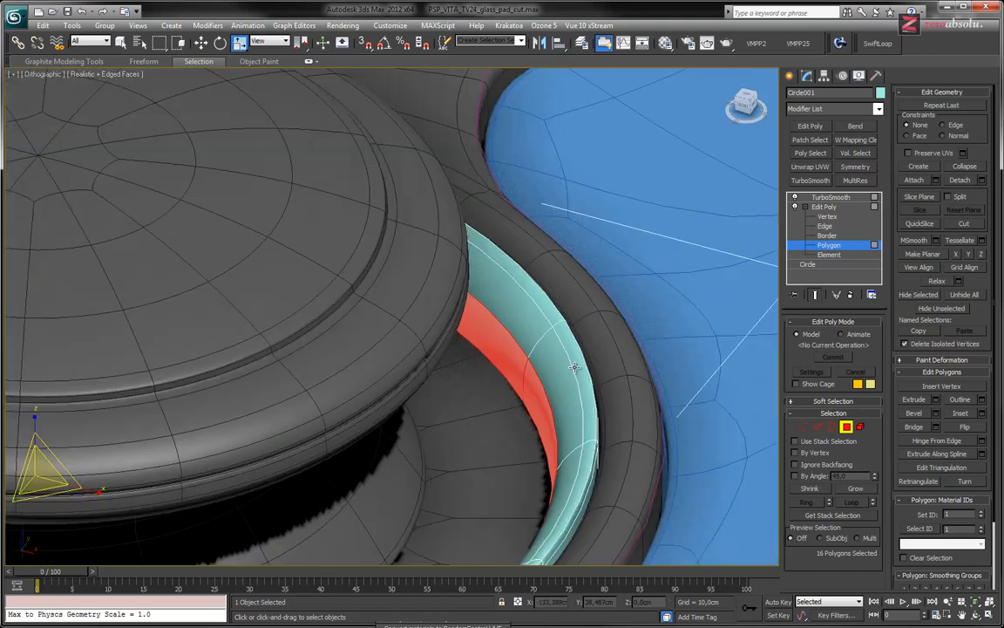
Return to the unsmoothed cage and insert a SwiftLoop edge loop midway along the rim's sloped inner faces
{"action": "left_click", "coordinate": [816, 294]}
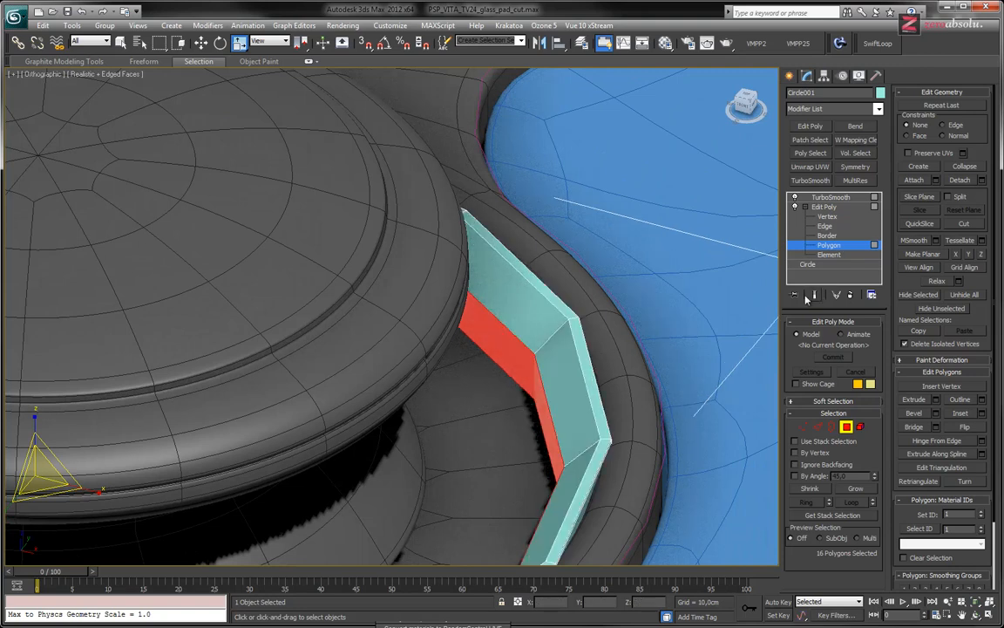
{"action": "left_click", "coordinate": [535, 321]}
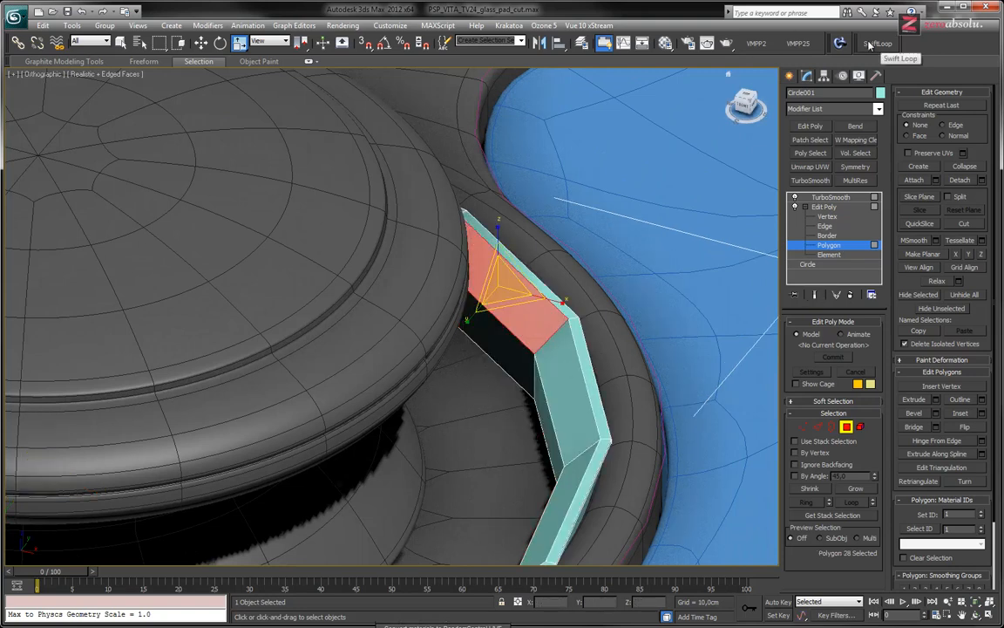
{"action": "left_click", "coordinate": [872, 43]}
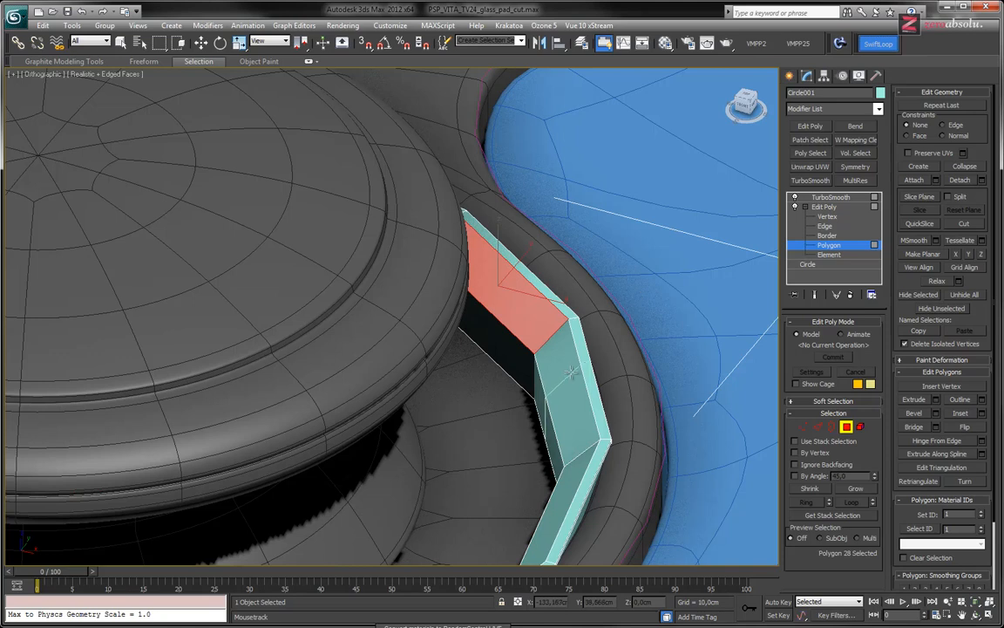
{"action": "left_click", "coordinate": [547, 333]}
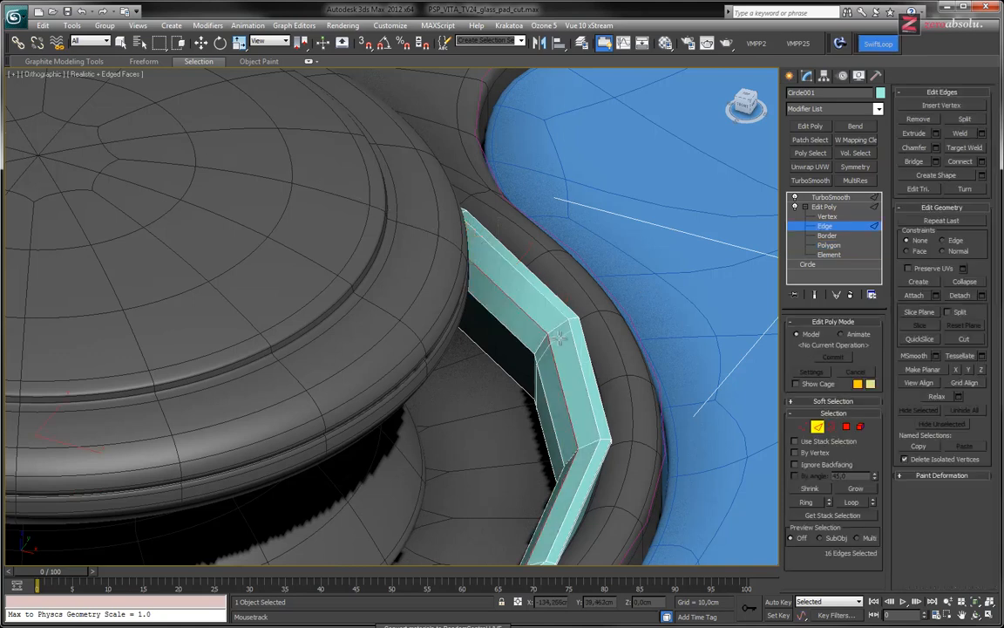
Preview the smoothed rim with the added loop up close, then return to the unsmoothed cage and end SwiftLoop
{"action": "left_click", "coordinate": [816, 295]}
{"action": "middle_click_drag", "start_coordinate": [475, 336], "coordinate": [403, 325], "text": "alt"}
{"action": "middle_click_drag", "start_coordinate": [586, 459], "coordinate": [532, 403]}
{"action": "scroll", "coordinate": [532, 403], "scroll_direction": "up", "scroll_amount": 5}
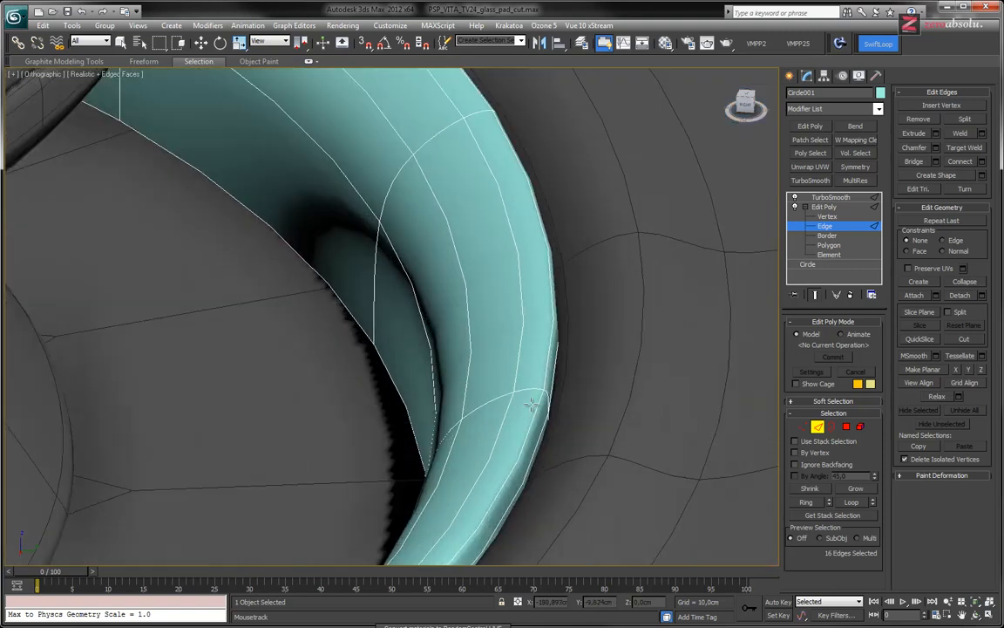
{"action": "left_click", "coordinate": [820, 296]}
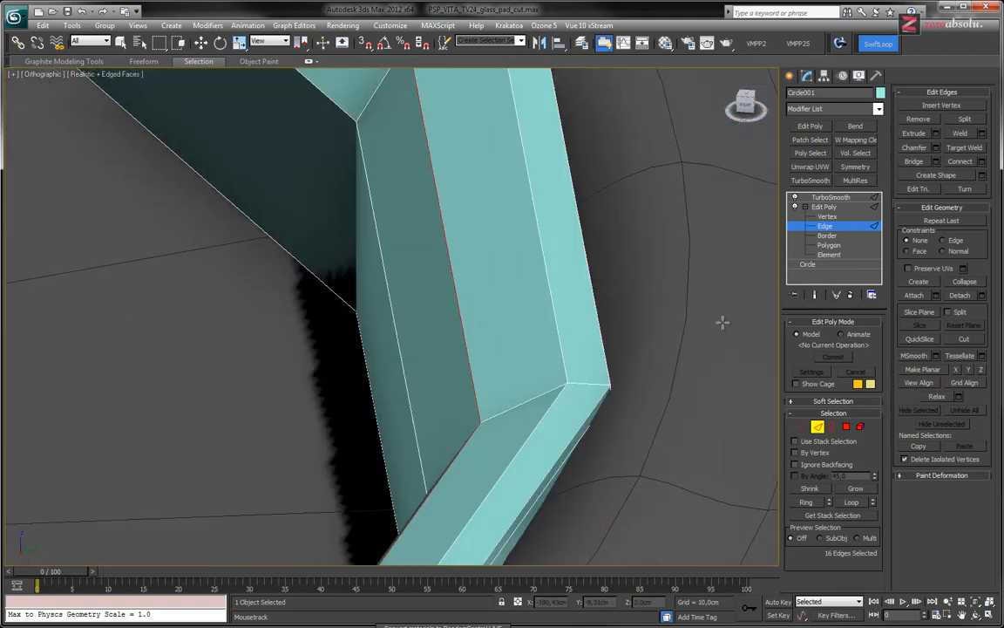
{"action": "middle_click_drag", "start_coordinate": [565, 373], "coordinate": [531, 334], "text": "alt"}
{"action": "right_click", "coordinate": [493, 362]}
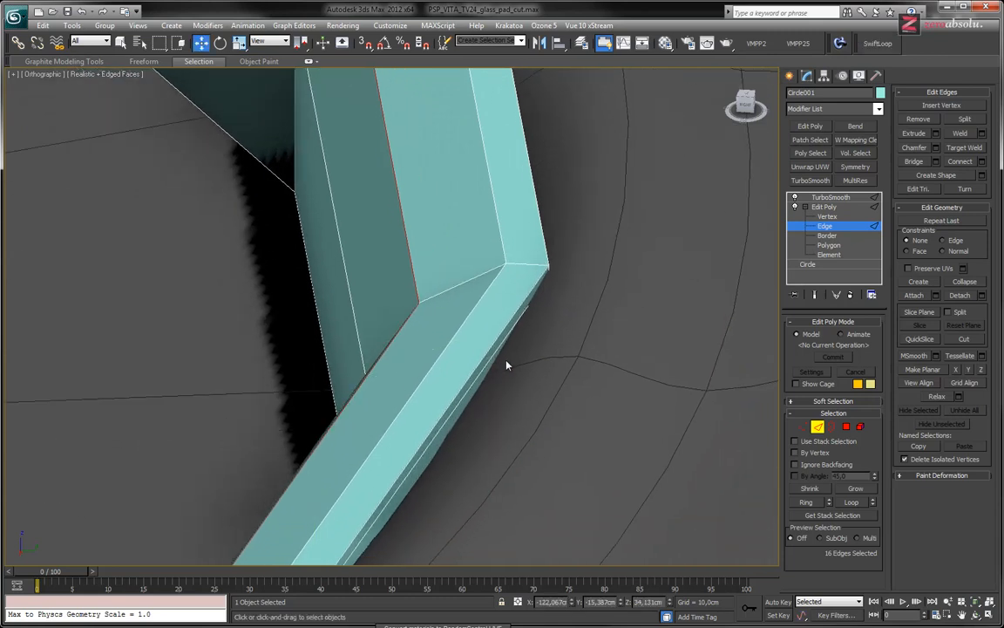
Isolate the rim and, at edge level, select the edge loop just below the top of its outer wall
{"action": "key", "text": "alt+q"}
{"action": "scroll", "coordinate": [422, 324], "scroll_direction": "up", "scroll_amount": 5}
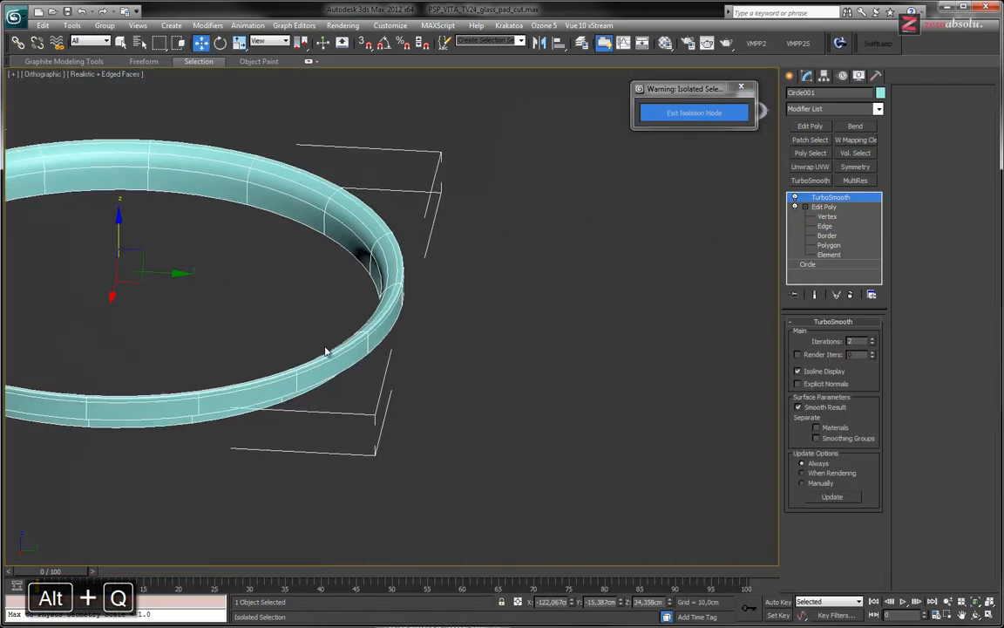
{"action": "left_click", "coordinate": [825, 225]}
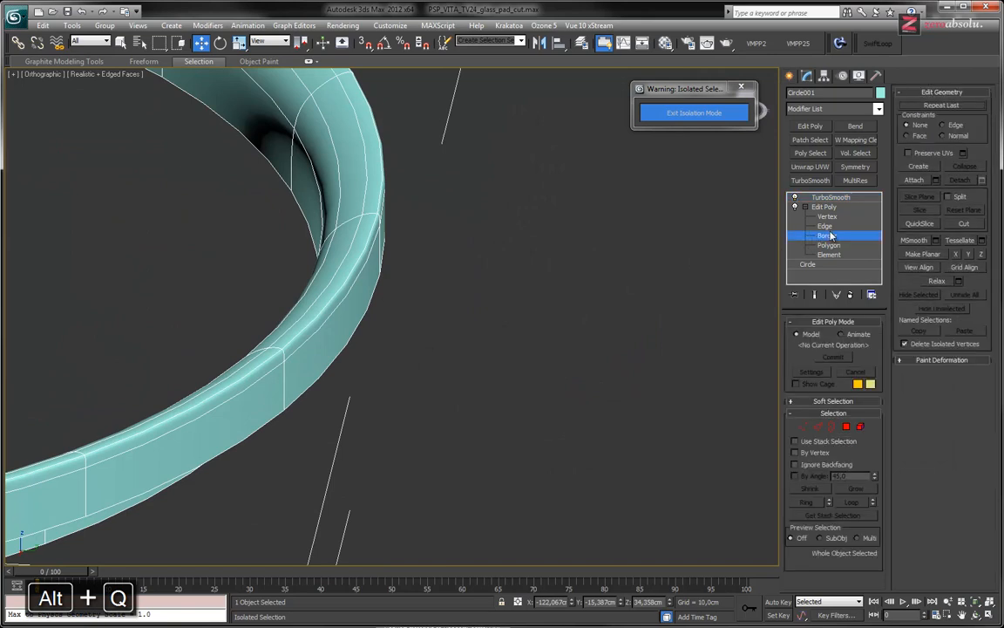
{"action": "scroll", "coordinate": [614, 297], "scroll_direction": "up", "scroll_amount": 4}
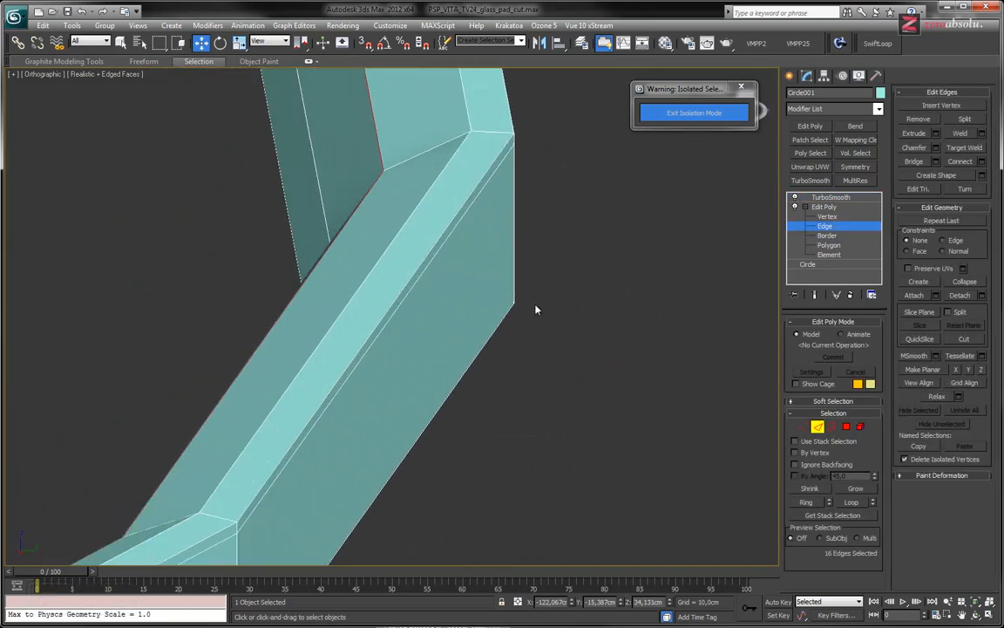
{"action": "left_click", "coordinate": [454, 224]}
{"action": "middle_click_drag", "start_coordinate": [514, 284], "coordinate": [667, 382], "text": "alt"}
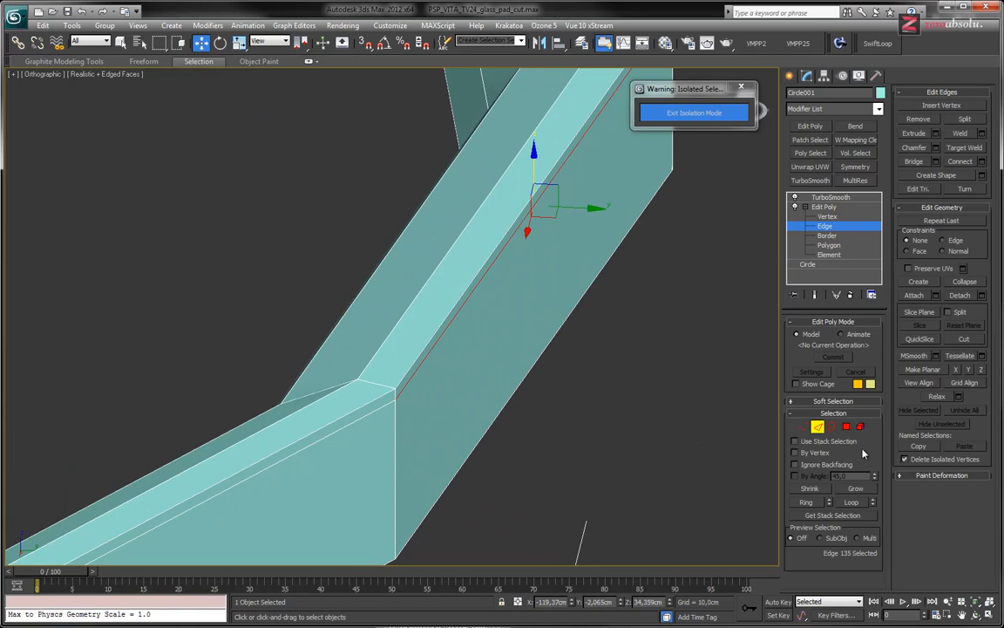
{"action": "left_click", "coordinate": [852, 503]}
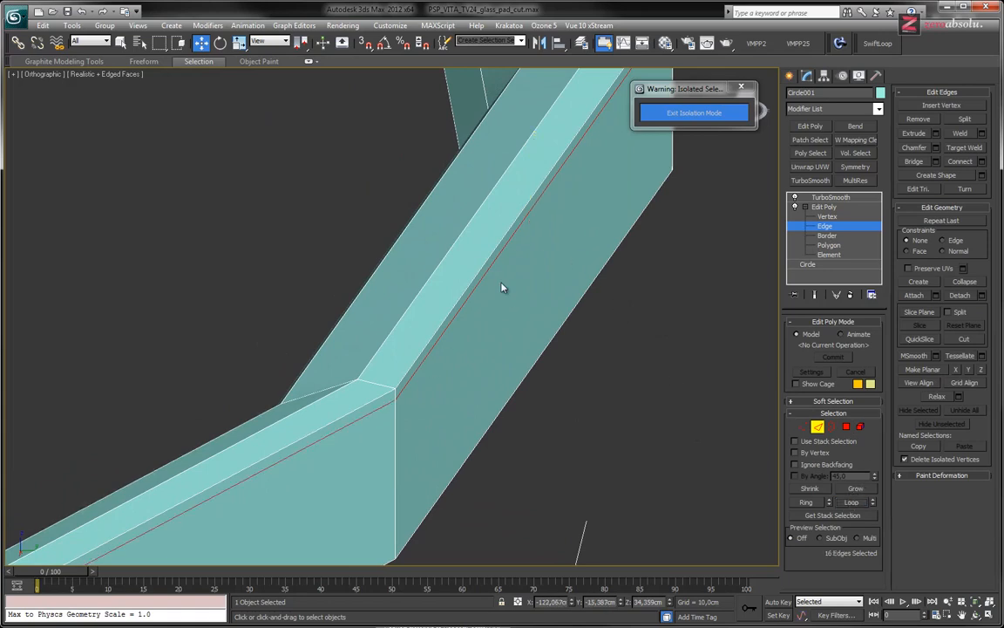
Lower the selected outer edge loop to a Z height of about 34.15 cm, checking it with the smoothed result shown
{"action": "left_click_drag", "start_coordinate": [485, 275], "coordinate": [484, 302]}
{"action": "left_click", "coordinate": [816, 294]}
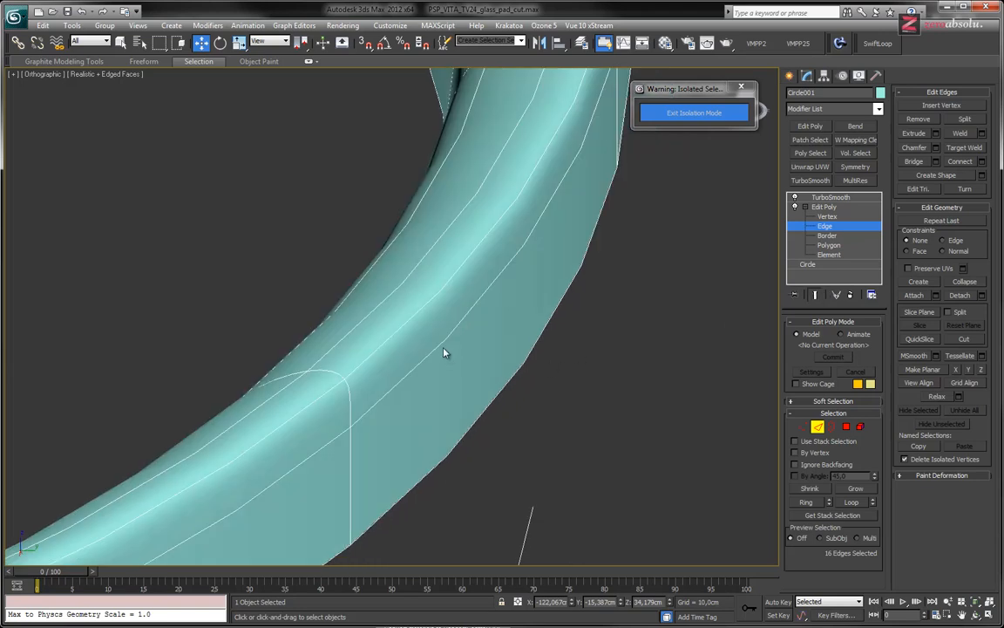
{"action": "left_click_drag", "start_coordinate": [445, 355], "coordinate": [446, 340]}
{"action": "middle_click_drag", "start_coordinate": [425, 319], "coordinate": [600, 346]}
{"action": "scroll", "coordinate": [596, 314], "scroll_direction": "down", "scroll_amount": 4}
{"action": "scroll", "coordinate": [601, 322], "scroll_direction": "down", "scroll_amount": 5}
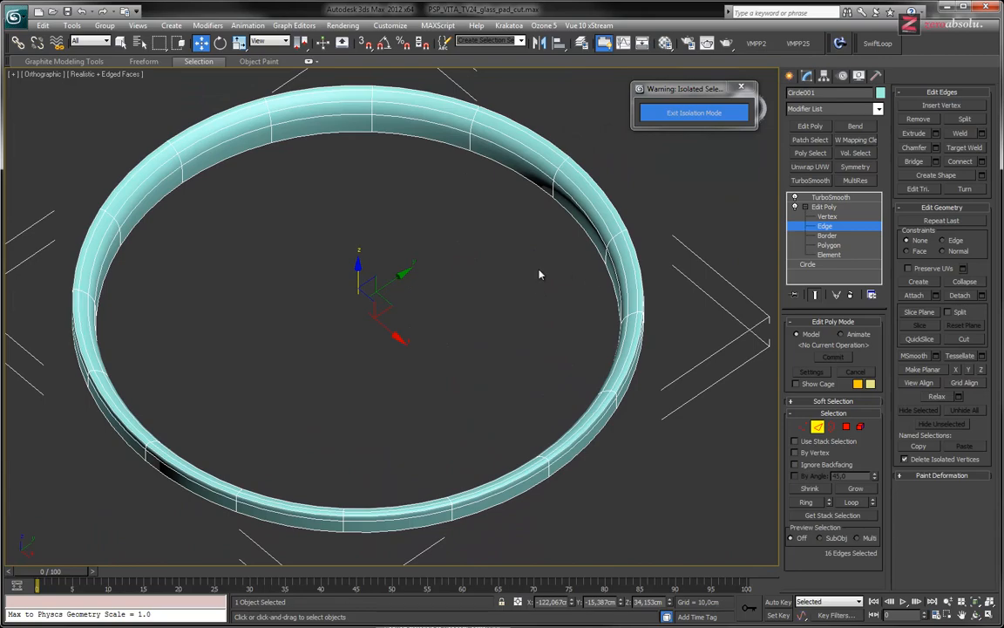
Compare the rim with the joystick reference photo in Pale Moon, then return to 3ds Max and the rim's TurboSmooth level
{"action": "key", "text": "alt+Tab"}
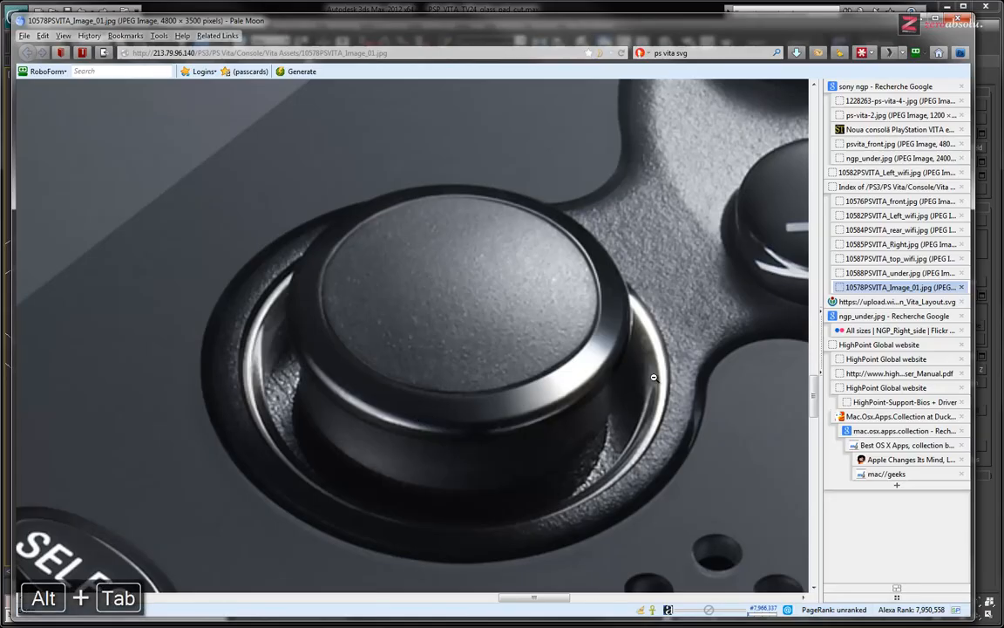
{"action": "key", "text": "alt+Tab"}
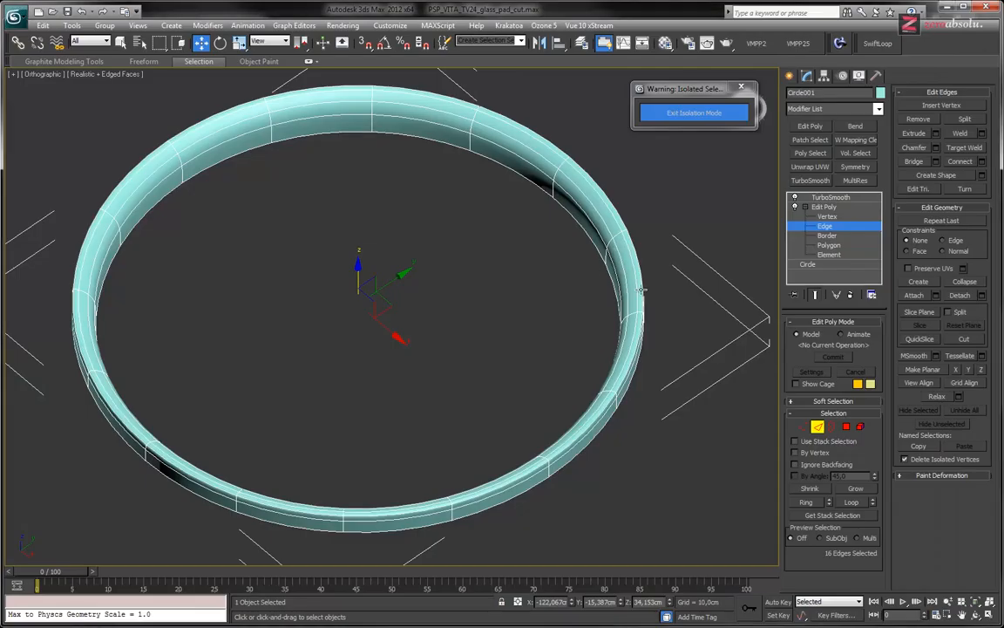
{"action": "left_click", "coordinate": [830, 197]}
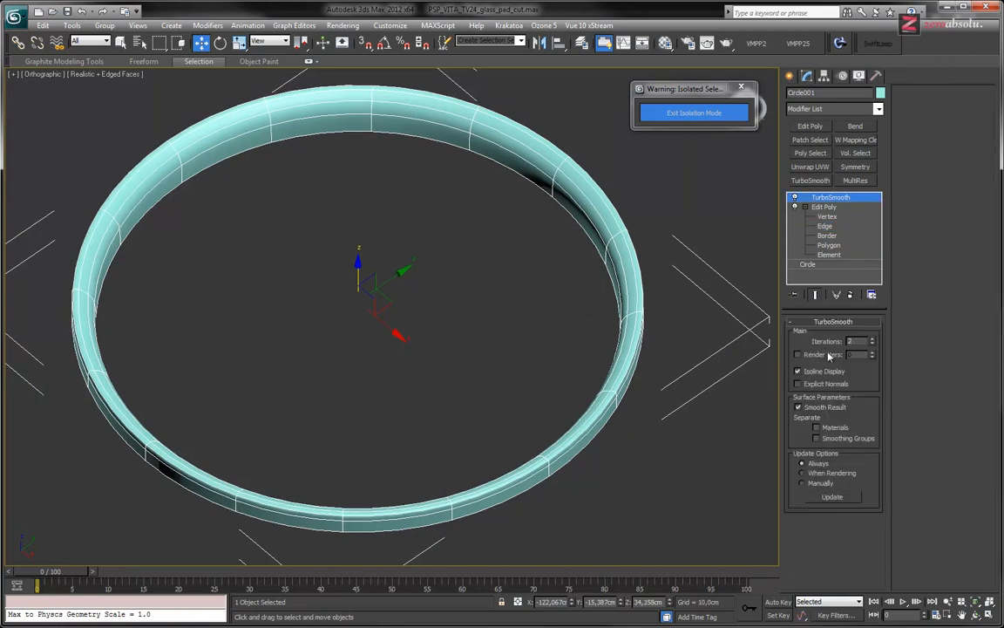
Exit isolation and compare the rim around the joystick with the reference photo in Pale Moon, then return to 3ds Max
{"action": "left_click", "coordinate": [678, 114]}
{"action": "middle_click_drag", "start_coordinate": [404, 259], "coordinate": [562, 312], "text": "alt"}
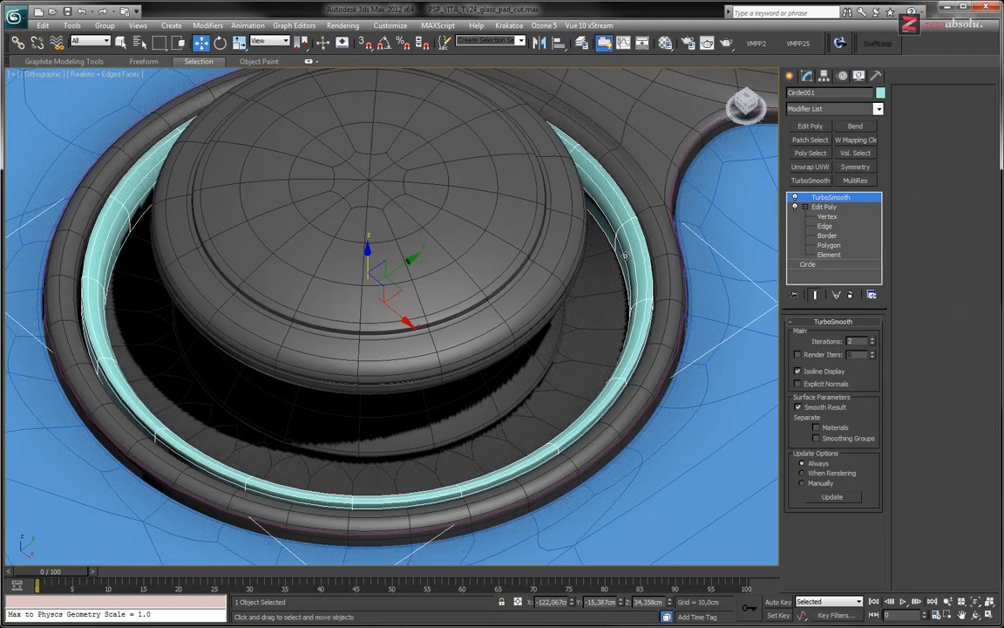
{"action": "key", "text": "alt+Tab"}
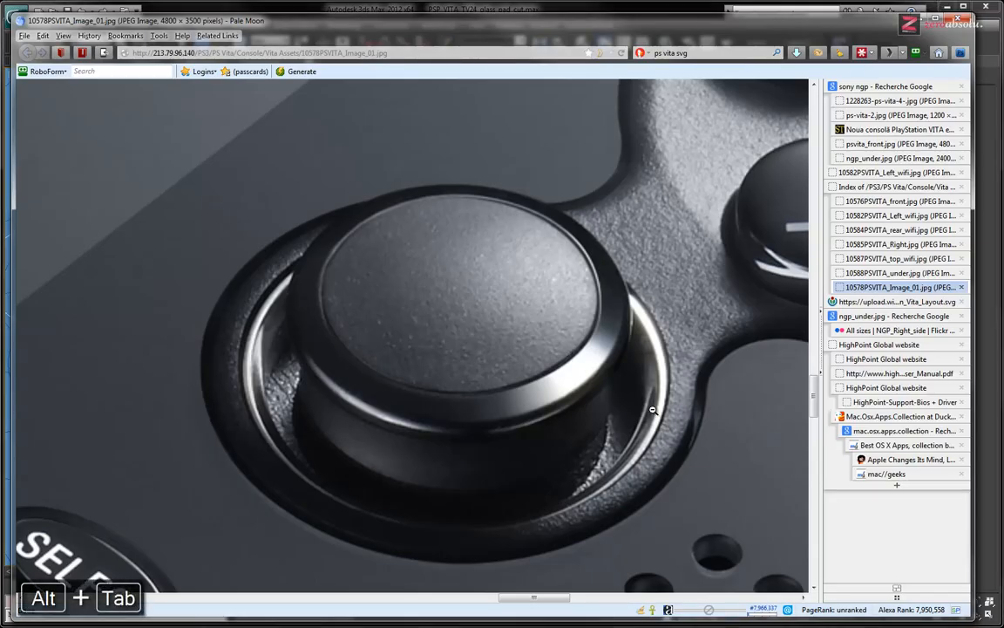
{"action": "key", "text": "alt+Tab"}
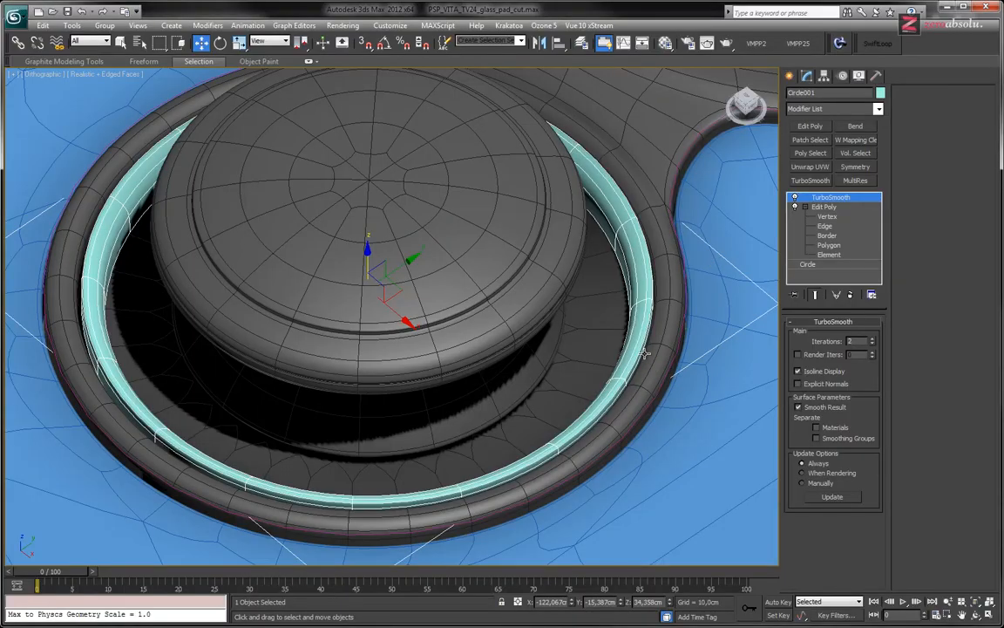
Isolate the rim and, on the unsmoothed cage at polygon level, select both polygon rows running around its inner wall
{"action": "middle_click_drag", "start_coordinate": [643, 264], "coordinate": [915, 227]}
{"action": "key", "text": "alt+q"}
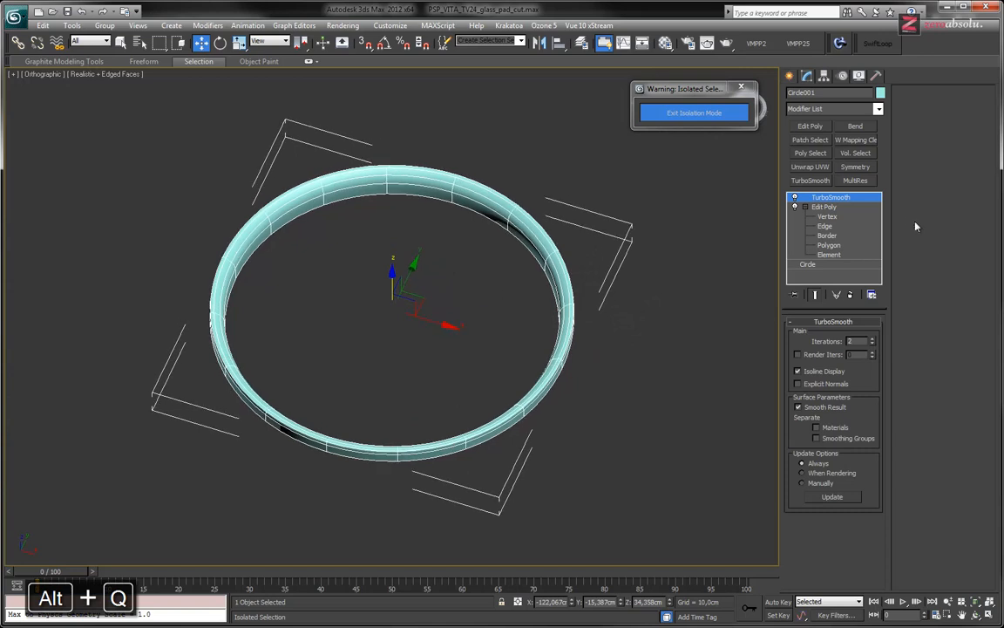
{"action": "left_click", "coordinate": [829, 246]}
{"action": "middle_click_drag", "start_coordinate": [456, 242], "coordinate": [522, 327]}
{"action": "scroll", "coordinate": [521, 322], "scroll_direction": "up", "scroll_amount": 2}
{"action": "scroll", "coordinate": [515, 263], "scroll_direction": "up", "scroll_amount": 2}
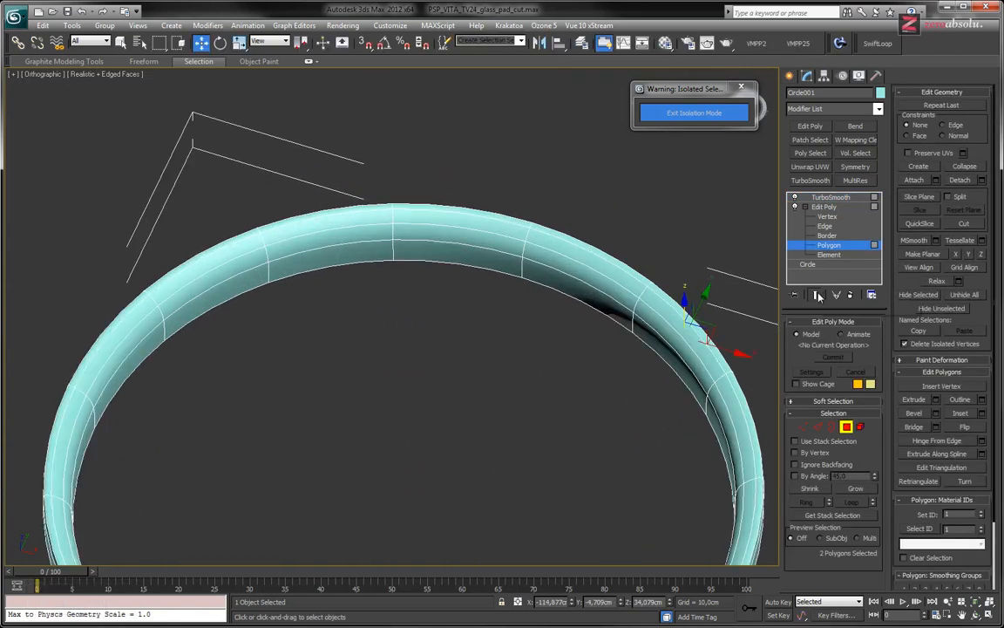
{"action": "left_click", "coordinate": [816, 295]}
{"action": "left_click", "coordinate": [505, 259]}
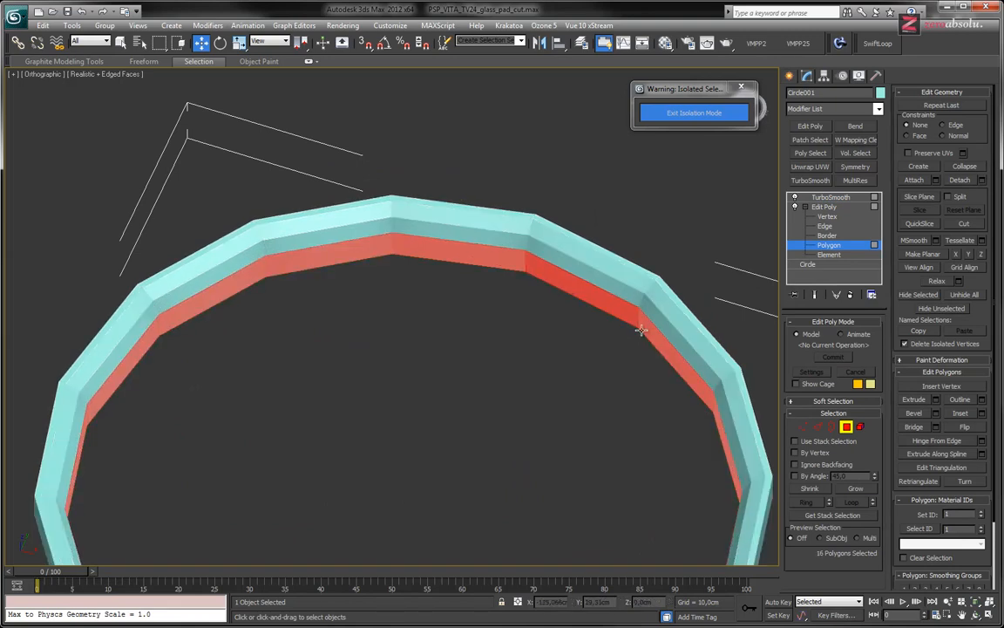
{"action": "left_click", "coordinate": [856, 488]}
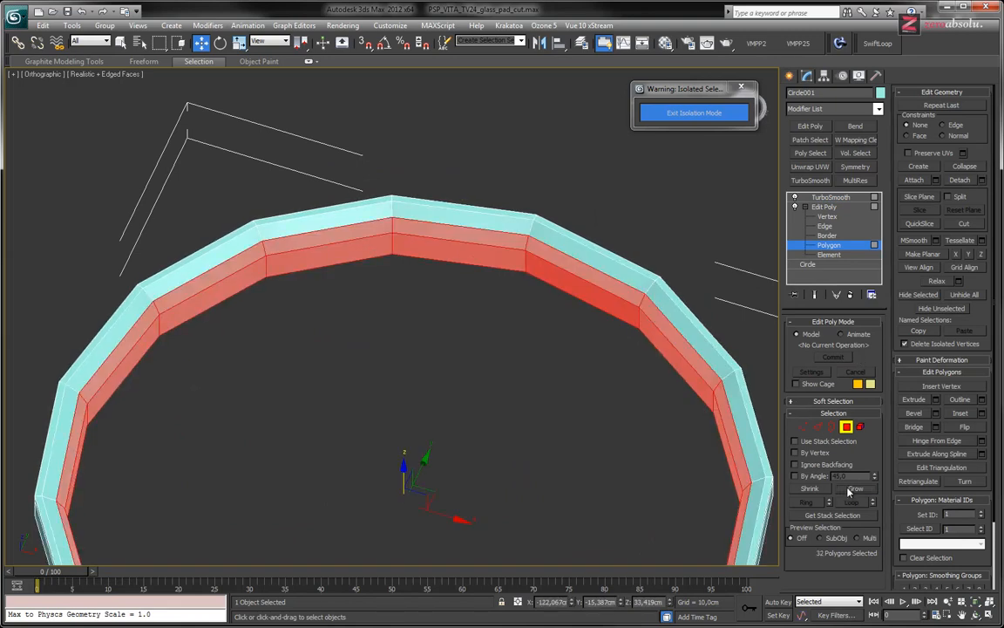
Scale the selected inner wall polygons slightly inward in the XY plane, then return to the smoothed rim and exit isolation
{"action": "key", "text": "e"}
{"action": "key", "text": "r"}
{"action": "left_click_drag", "start_coordinate": [419, 527], "coordinate": [418, 528]}
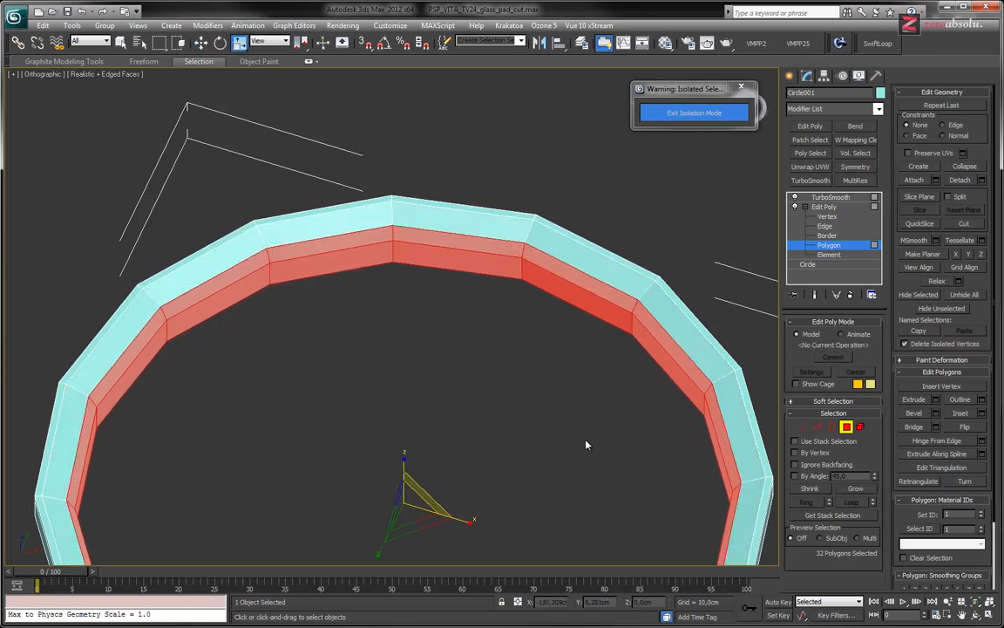
{"action": "left_click", "coordinate": [828, 246]}
{"action": "left_click", "coordinate": [830, 197]}
{"action": "middle_click_drag", "start_coordinate": [523, 279], "coordinate": [497, 254], "text": "alt"}
{"action": "scroll", "coordinate": [497, 255], "scroll_direction": "down", "scroll_amount": 3}
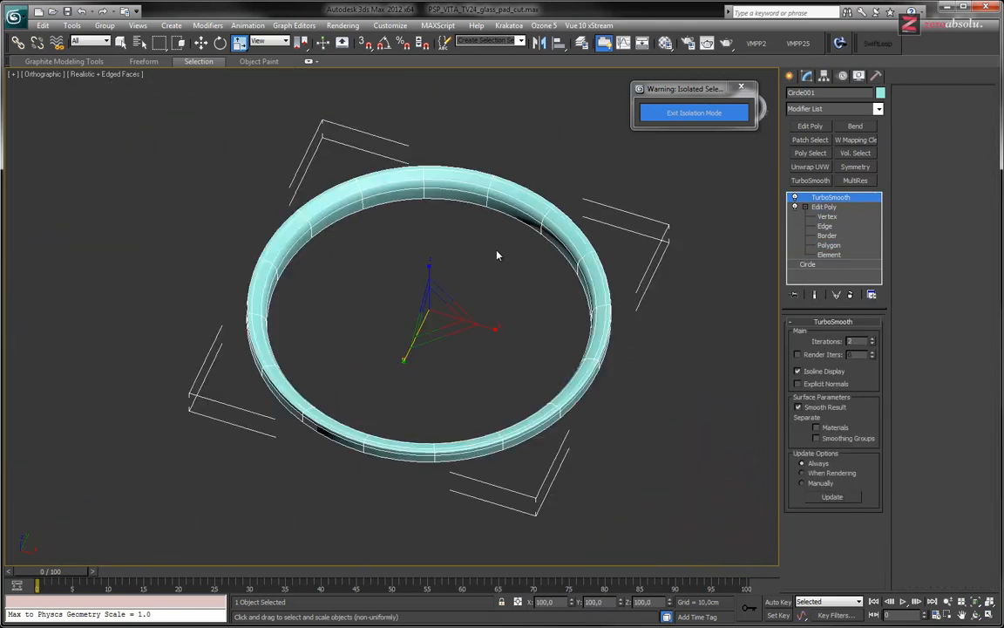
{"action": "middle_click_drag", "start_coordinate": [507, 294], "coordinate": [510, 314]}
{"action": "left_click", "coordinate": [694, 112]}
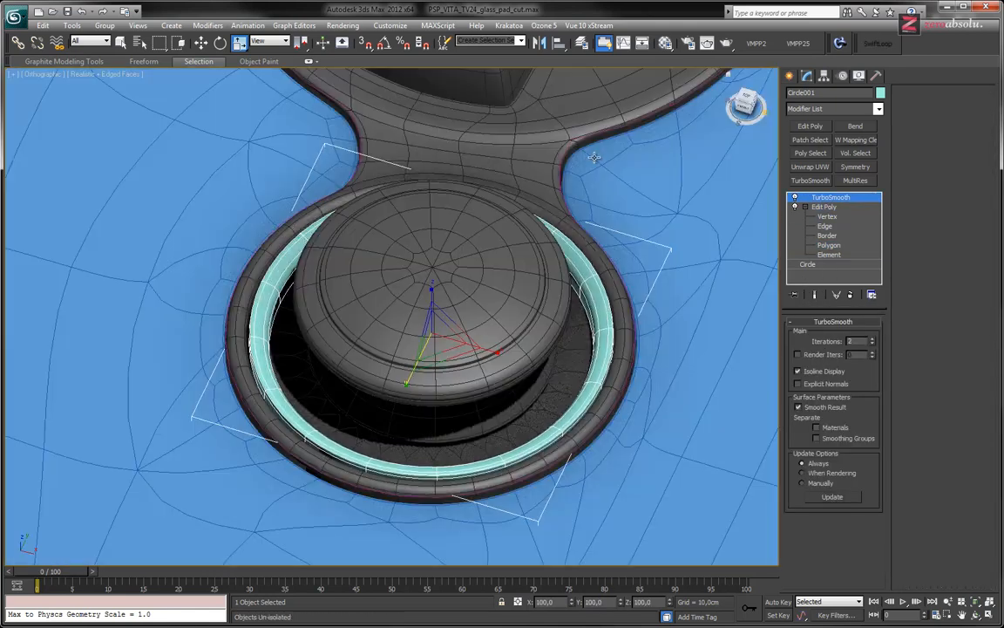
Compare the thickened rim and the joystick's base with the reference photo in Pale Moon, returning to 3ds Max each time
{"action": "middle_click_drag", "start_coordinate": [458, 340], "coordinate": [478, 363], "text": "alt"}
{"action": "key", "text": "alt+Tab"}
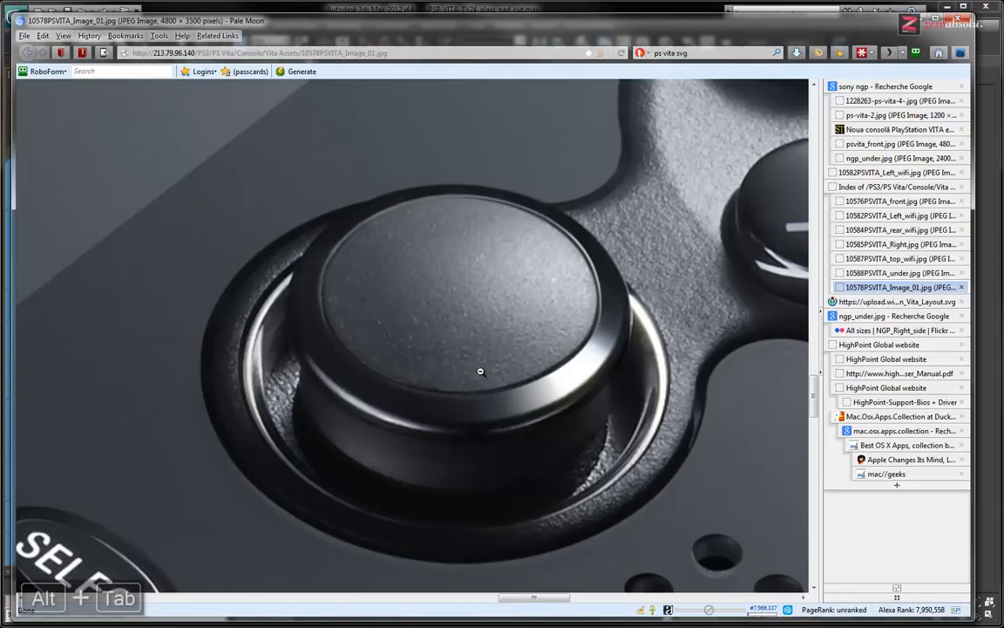
{"action": "key", "text": "alt+Tab"}
{"action": "middle_click_drag", "start_coordinate": [510, 325], "coordinate": [547, 361], "text": "alt"}
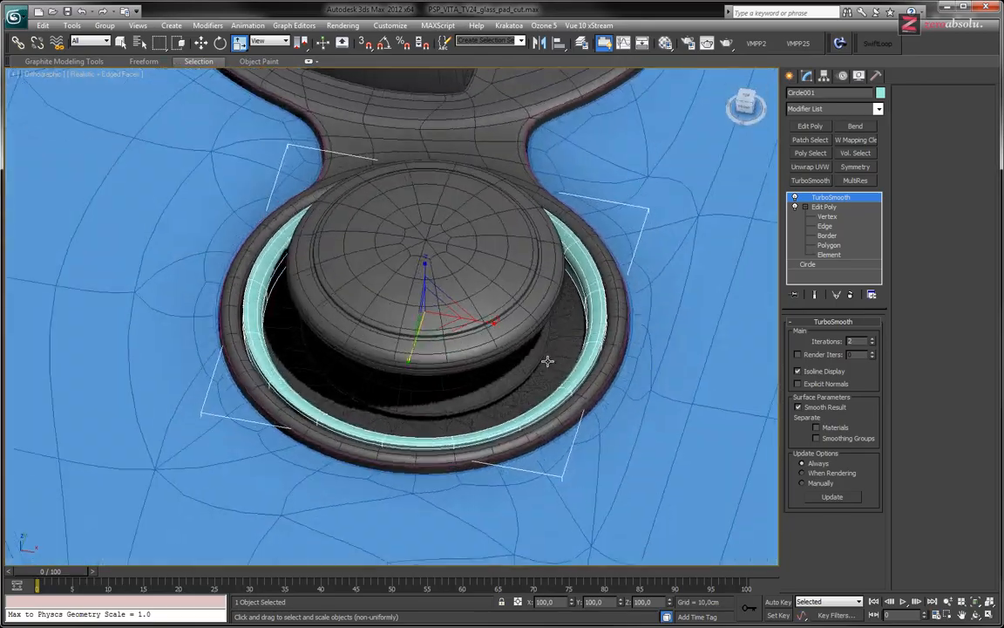
{"action": "key", "text": "alt+Tab"}
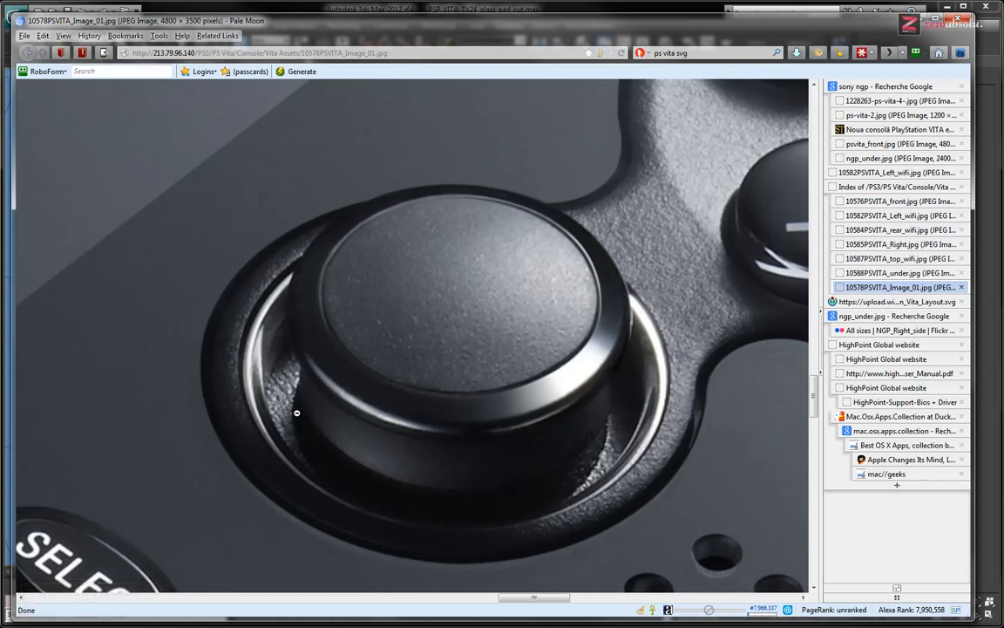
{"action": "key", "text": "alt+Tab"}
{"action": "middle_click_drag", "start_coordinate": [385, 372], "coordinate": [489, 349], "text": "alt"}
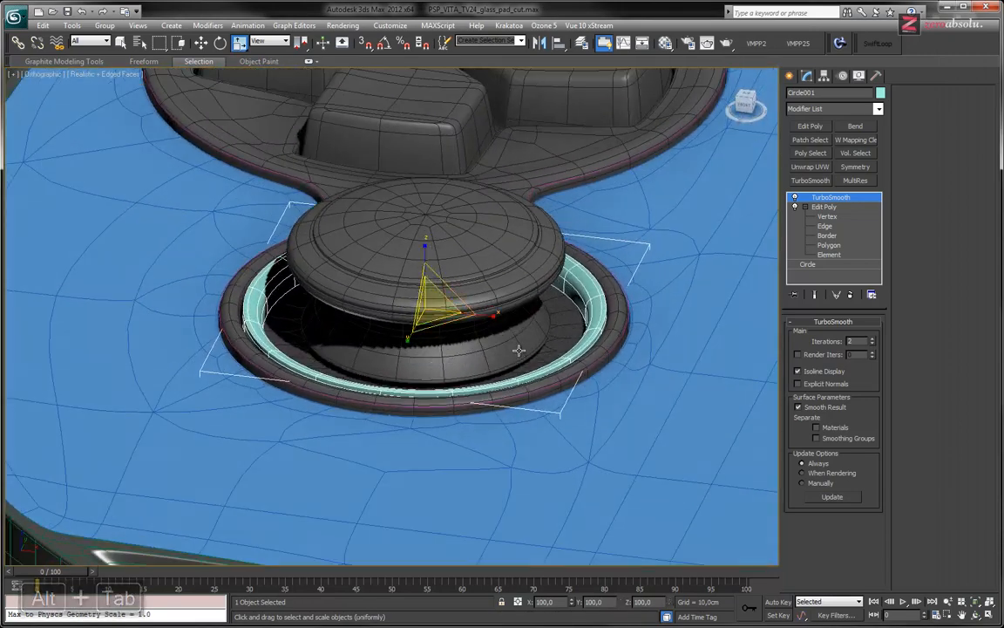
Select the joystick, check it against the reference photo, and isolate it
{"action": "scroll", "coordinate": [509, 349], "scroll_direction": "up", "scroll_amount": 3}
{"action": "scroll", "coordinate": [509, 349], "scroll_direction": "up", "scroll_amount": 2}
{"action": "left_click", "coordinate": [505, 348]}
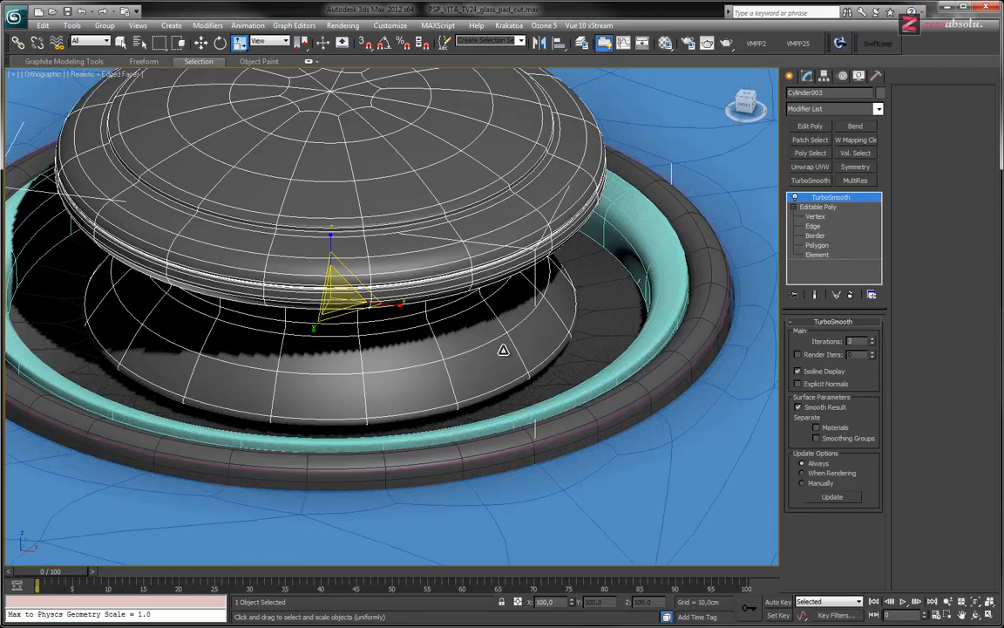
{"action": "key", "text": "alt+Tab"}
{"action": "key", "text": "alt+Tab"}
{"action": "left_click", "coordinate": [823, 254]}
{"action": "key", "text": "alt+q"}
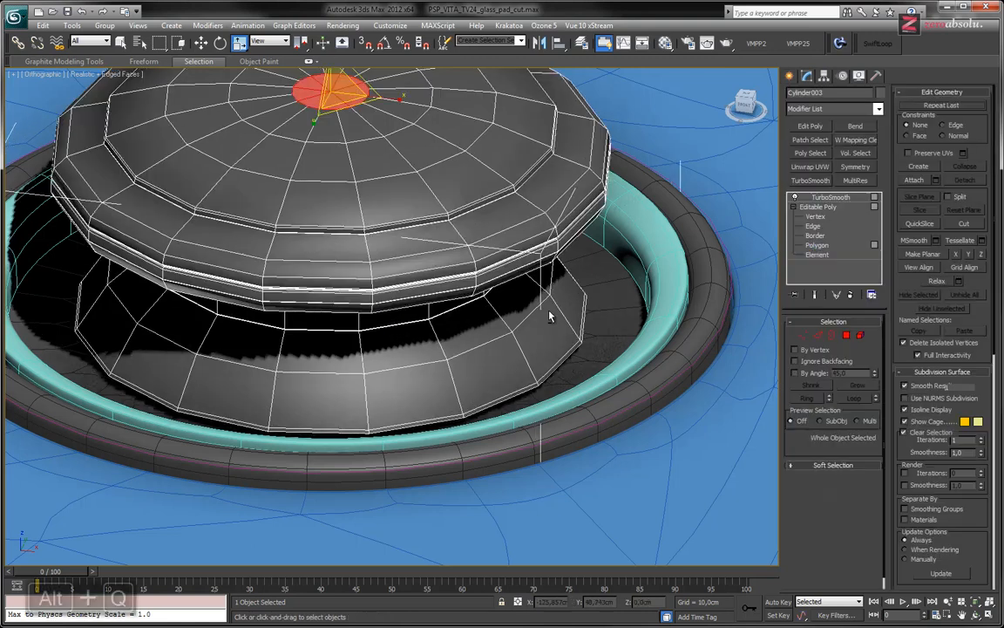
Select the joystick's bottom cap with the narrow polygon ring around it and scale them slightly outward in the XY plane
{"action": "middle_click_drag", "start_coordinate": [528, 314], "coordinate": [488, 262], "text": "alt"}
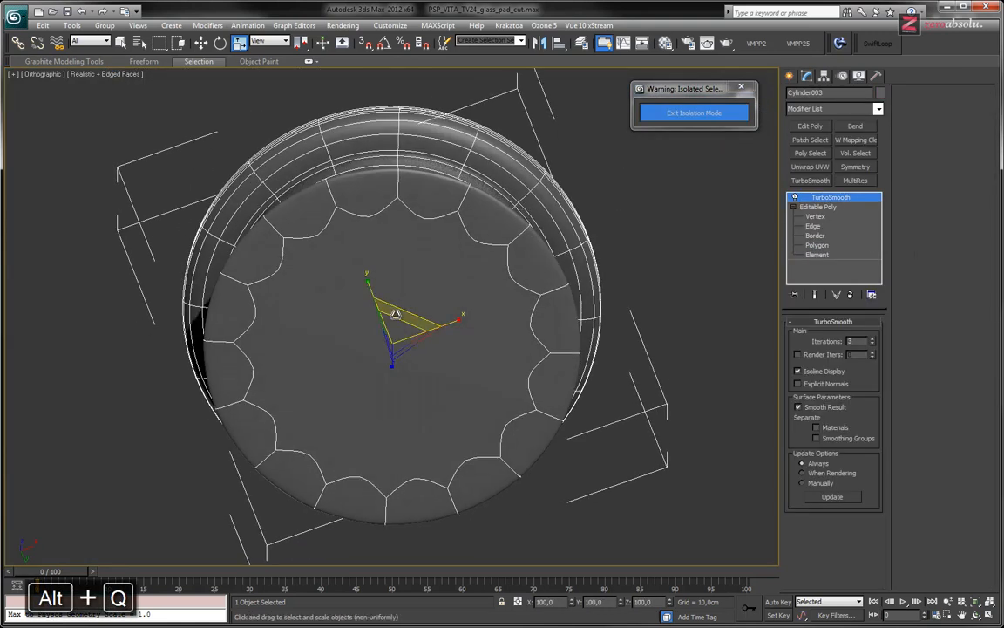
{"action": "left_click", "coordinate": [817, 245]}
{"action": "left_click", "coordinate": [417, 360]}
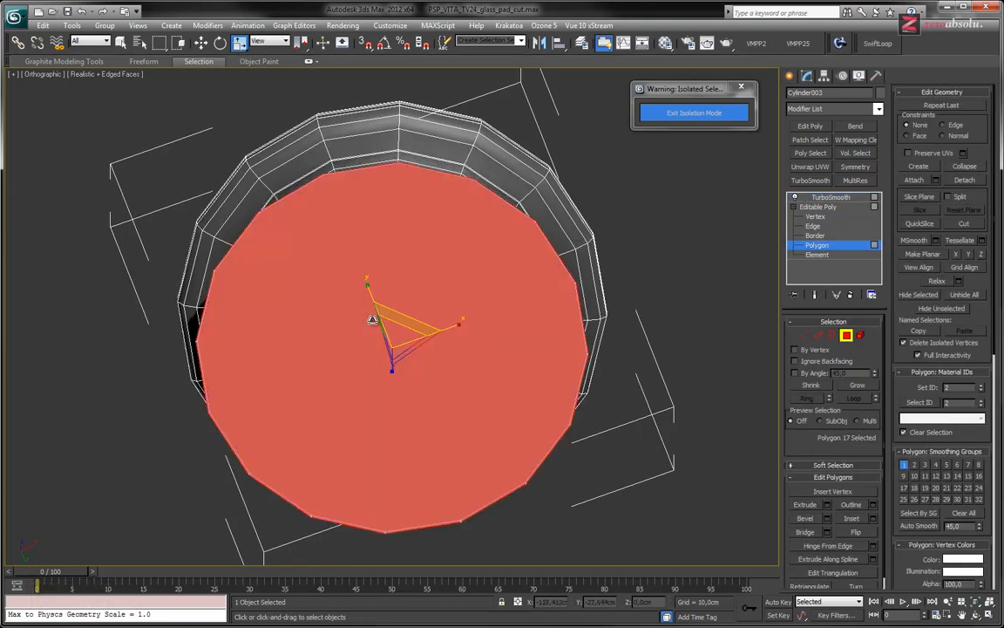
{"action": "middle_click_drag", "start_coordinate": [417, 360], "coordinate": [431, 411], "text": "alt"}
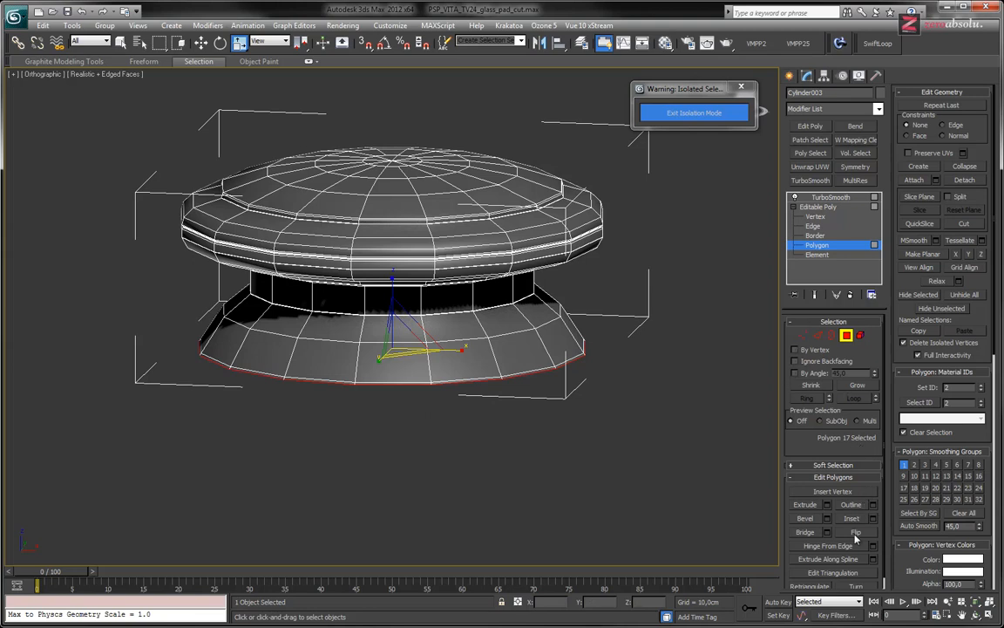
{"action": "left_click", "coordinate": [857, 386]}
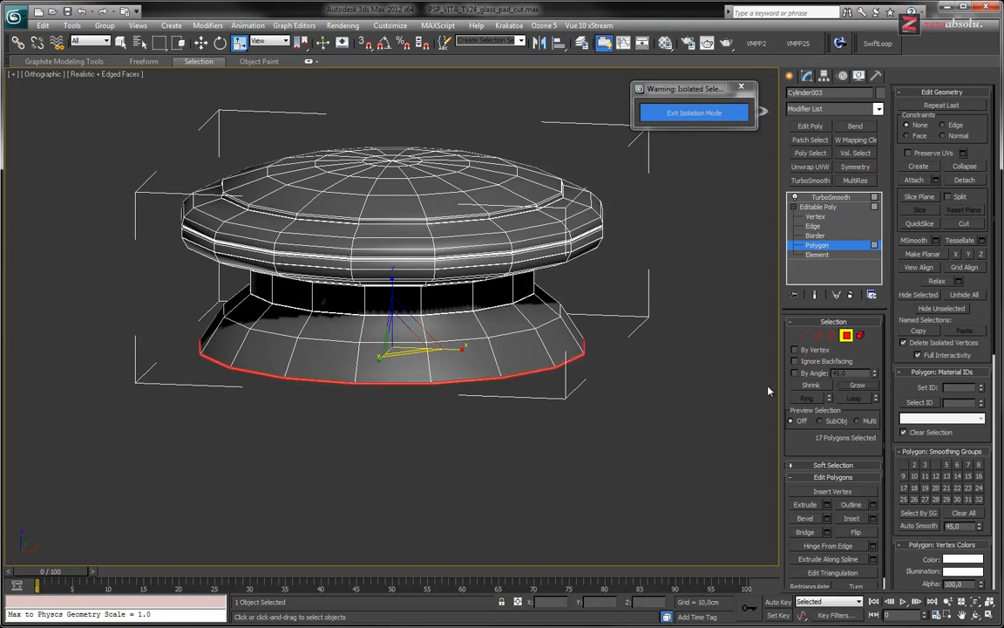
{"action": "mouse_move", "coordinate": [465, 377]}
{"action": "middle_mouse_down", "text": "alt"}
{"action": "mouse_move", "coordinate": [464, 314]}
{"action": "mouse_move", "coordinate": [468, 398]}
{"action": "middle_mouse_up", "text": "alt"}
{"action": "left_click_drag", "start_coordinate": [408, 366], "coordinate": [414, 360]}
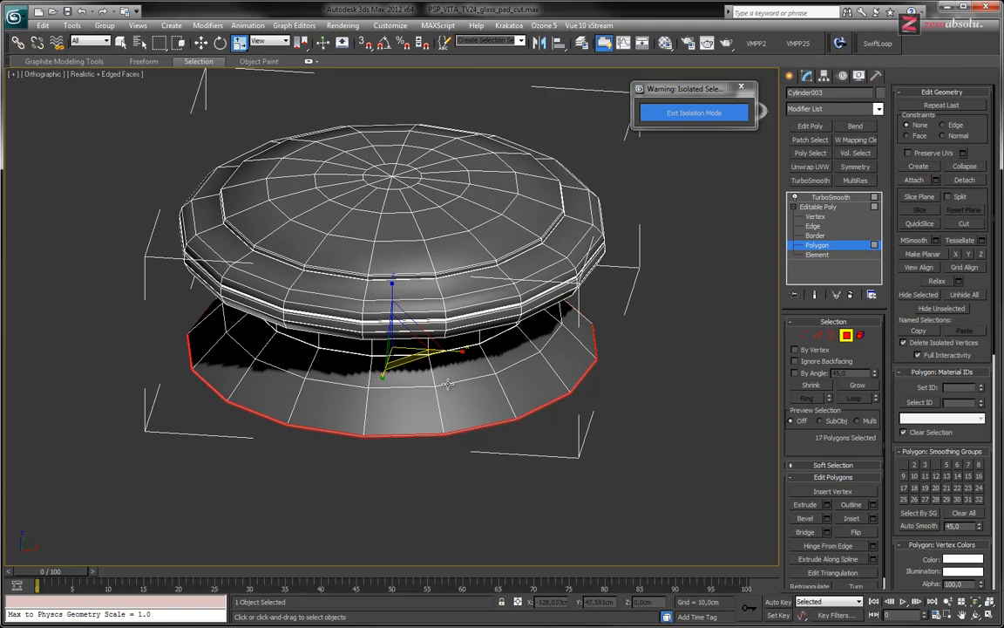
Scale the edge loop around the middle of the joystick's flared base, then return to its TurboSmooth level
{"action": "key", "text": "2"}
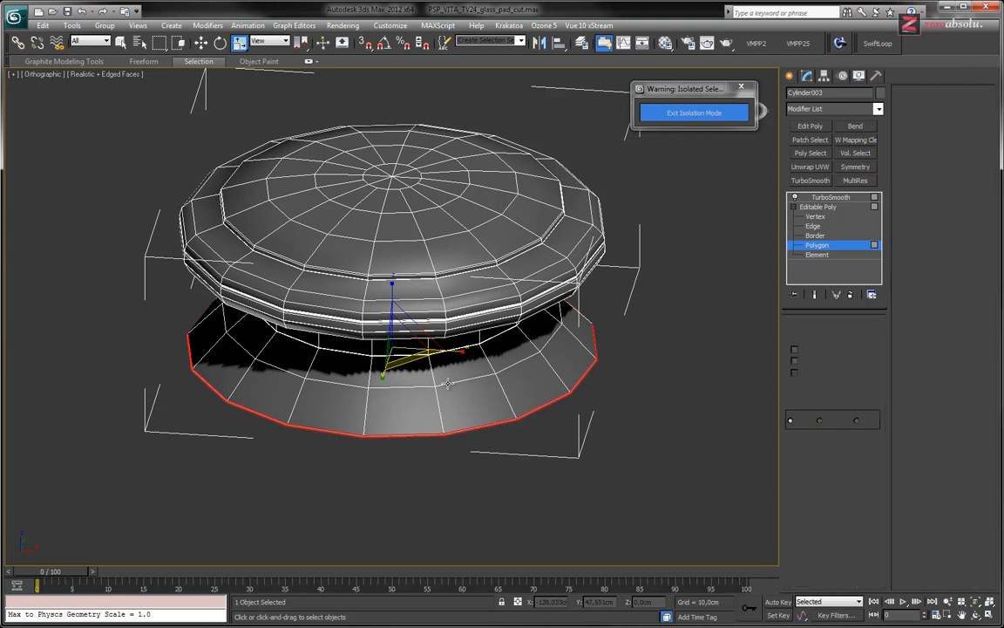
{"action": "left_click", "coordinate": [469, 382]}
{"action": "double_click", "coordinate": [521, 365]}
{"action": "left_click_drag", "start_coordinate": [409, 328], "coordinate": [410, 328]}
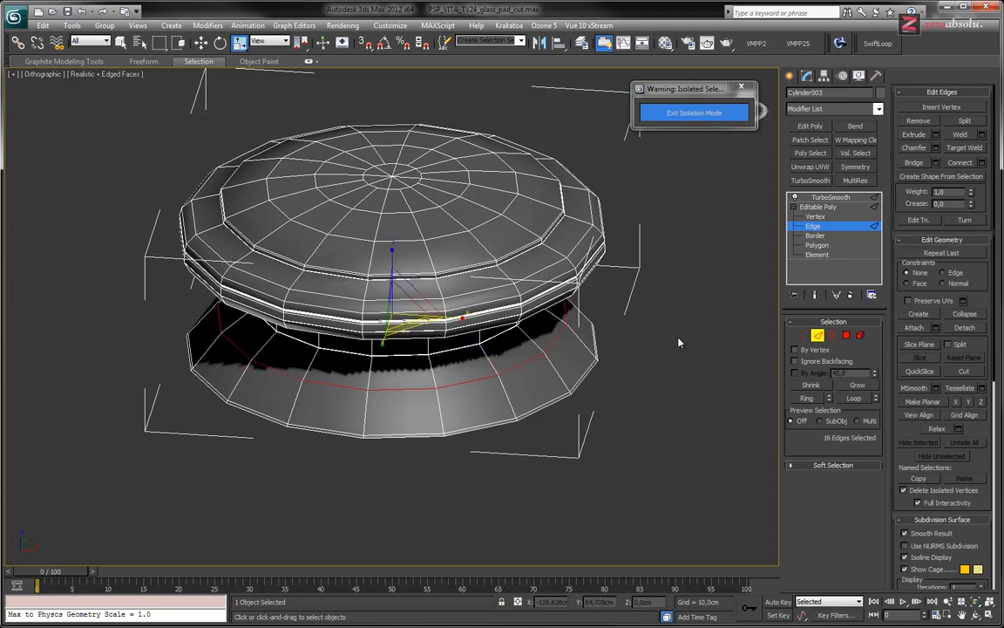
{"action": "left_click", "coordinate": [829, 203]}
{"action": "left_click", "coordinate": [829, 197]}
{"action": "scroll", "coordinate": [583, 342], "scroll_direction": "down", "scroll_amount": 2}
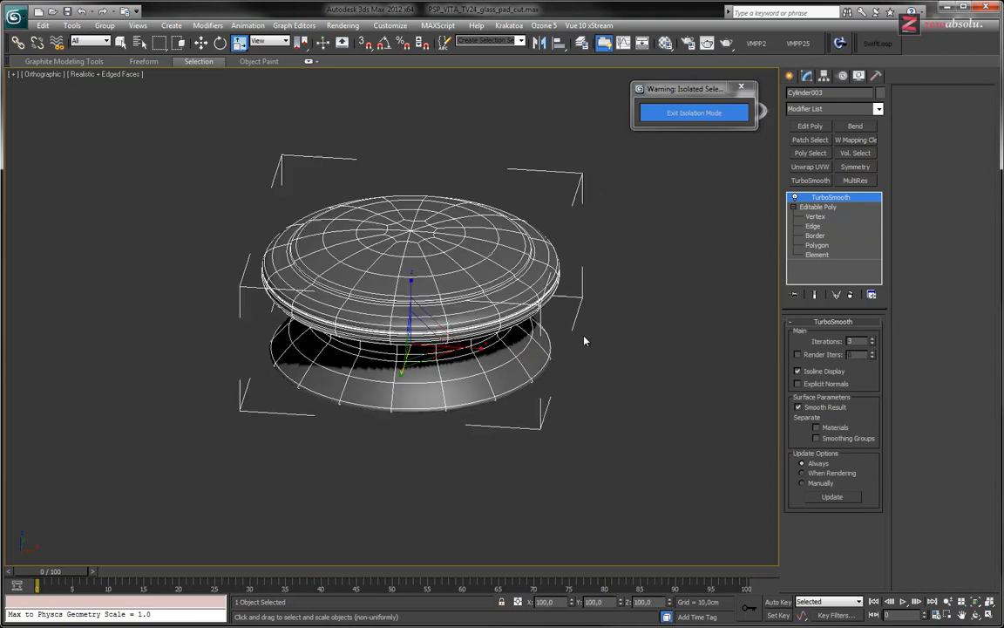
Exit isolation and examine the reshaped joystick within its rim from the side and from above
{"action": "left_click", "coordinate": [694, 113]}
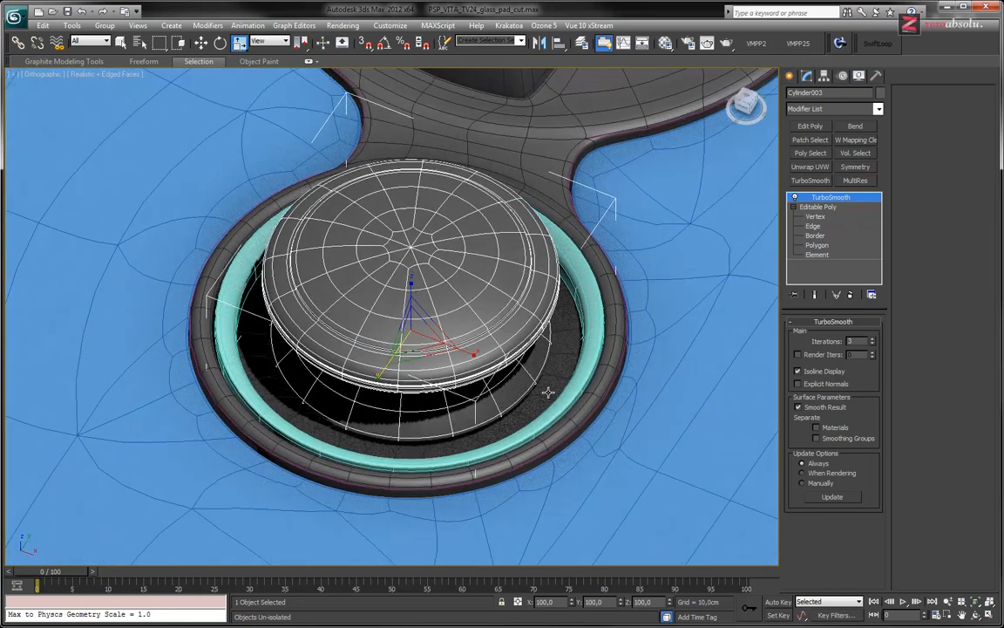
{"action": "middle_click_drag", "start_coordinate": [548, 393], "coordinate": [552, 422], "text": "alt"}
{"action": "scroll", "coordinate": [499, 385], "scroll_direction": "down", "scroll_amount": 3}
{"action": "scroll", "coordinate": [499, 385], "scroll_direction": "up", "scroll_amount": 3}
{"action": "scroll", "coordinate": [552, 423], "scroll_direction": "down", "scroll_amount": 5}
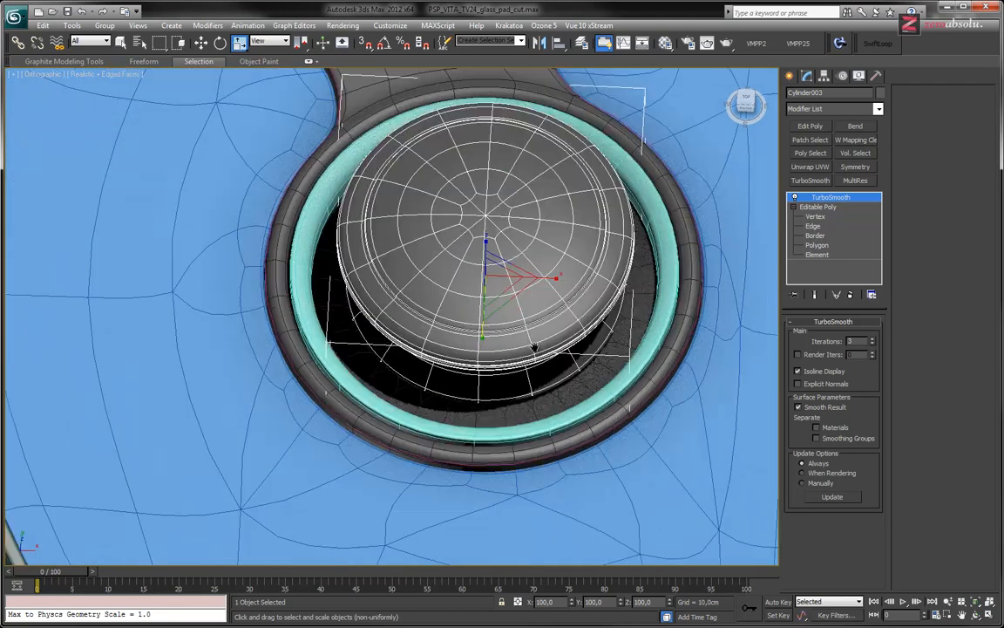
{"action": "middle_click_drag", "start_coordinate": [504, 375], "coordinate": [597, 271]}
{"action": "middle_click_drag", "start_coordinate": [439, 413], "coordinate": [417, 403]}
Maximize the Top viewport around the joystick and switch its display to wireframe
{"action": "key", "text": "alt+w"}
{"action": "middle_click_drag", "start_coordinate": [193, 225], "coordinate": [231, 231]}
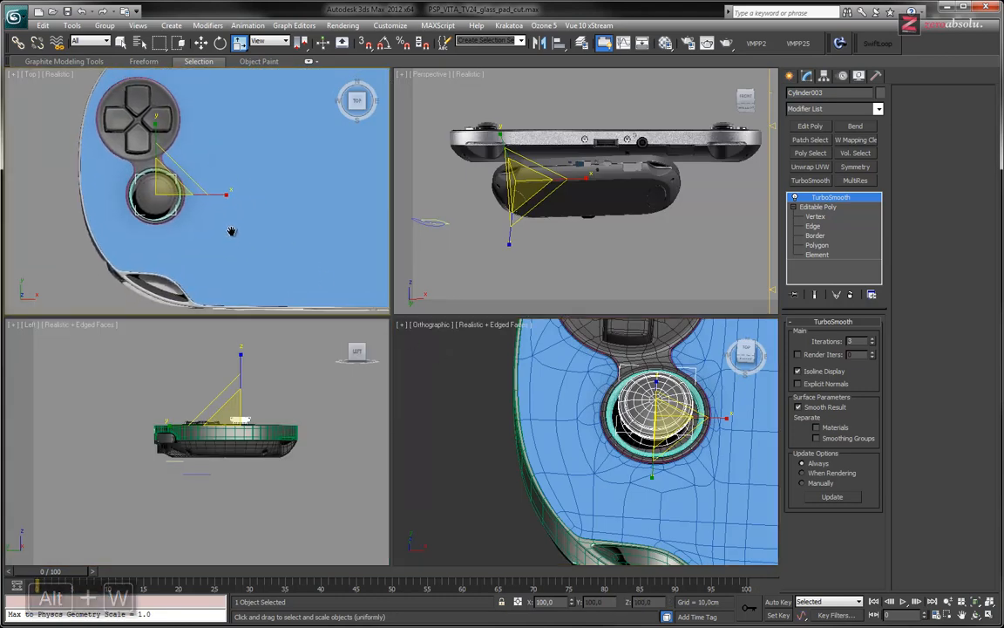
{"action": "key", "text": "alt+w"}
{"action": "middle_click_drag", "start_coordinate": [369, 279], "coordinate": [424, 338]}
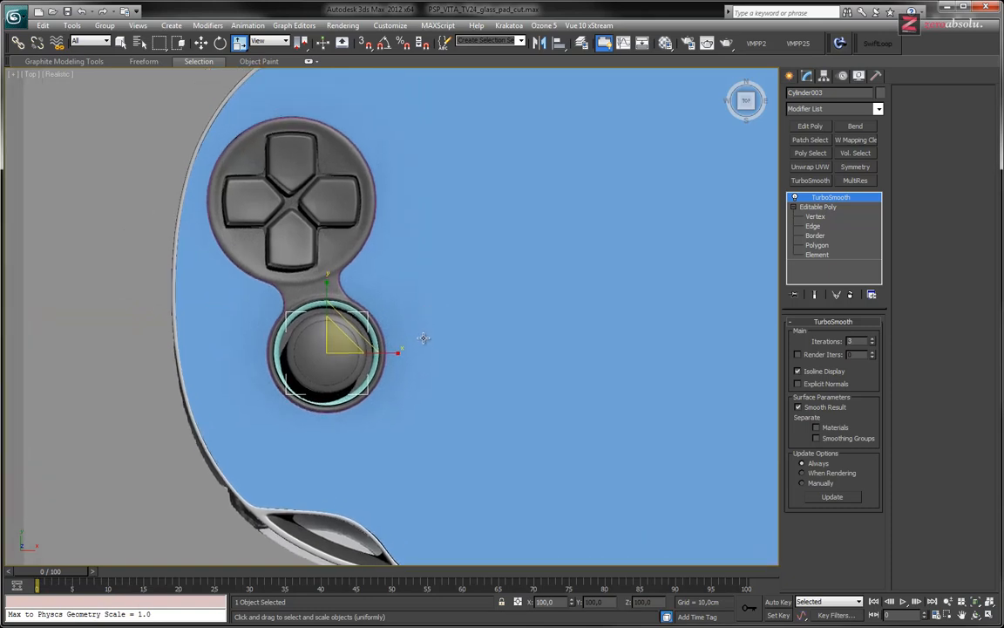
{"action": "key", "text": "F3"}
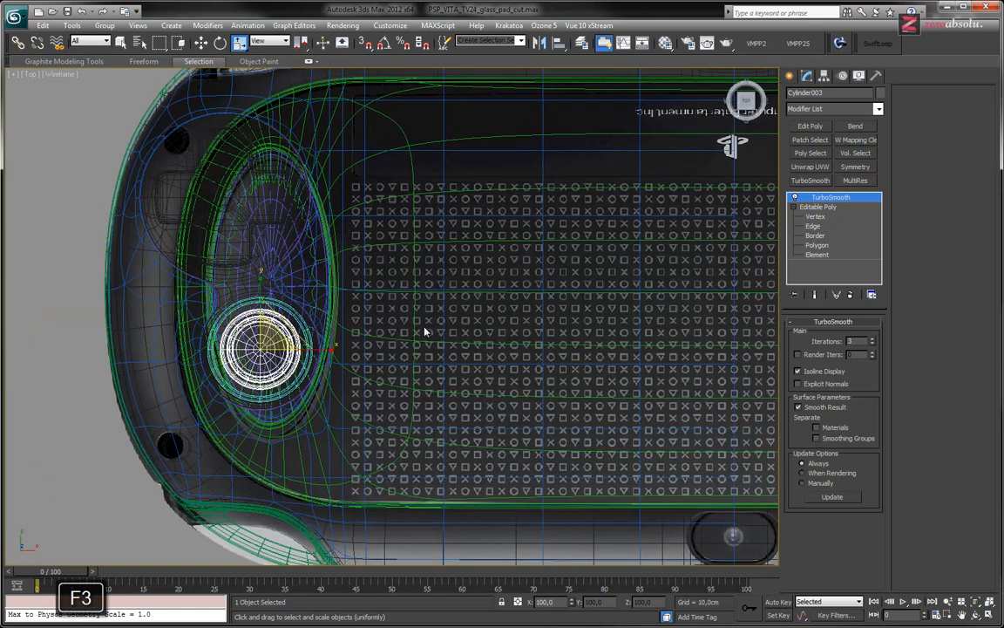
Load PSVITA_Top.jpg as the Top viewport's background image, keeping the Match Bitmap aspect ratio and locked zoom and pan
{"action": "key", "text": "alt+b"}
{"action": "left_click", "coordinate": [425, 216]}
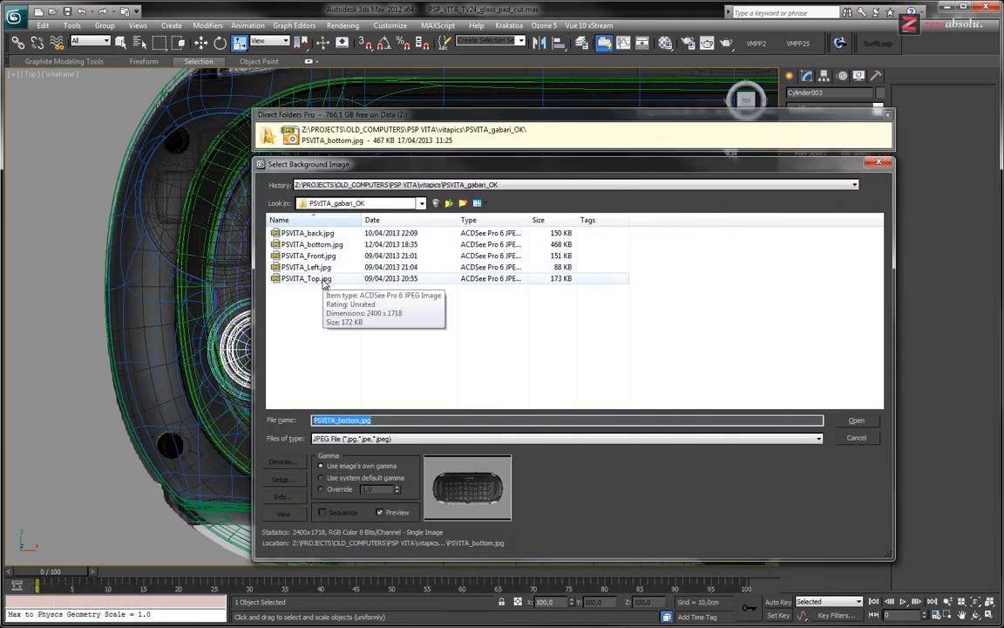
{"action": "left_click", "coordinate": [323, 279]}
{"action": "left_click", "coordinate": [857, 421]}
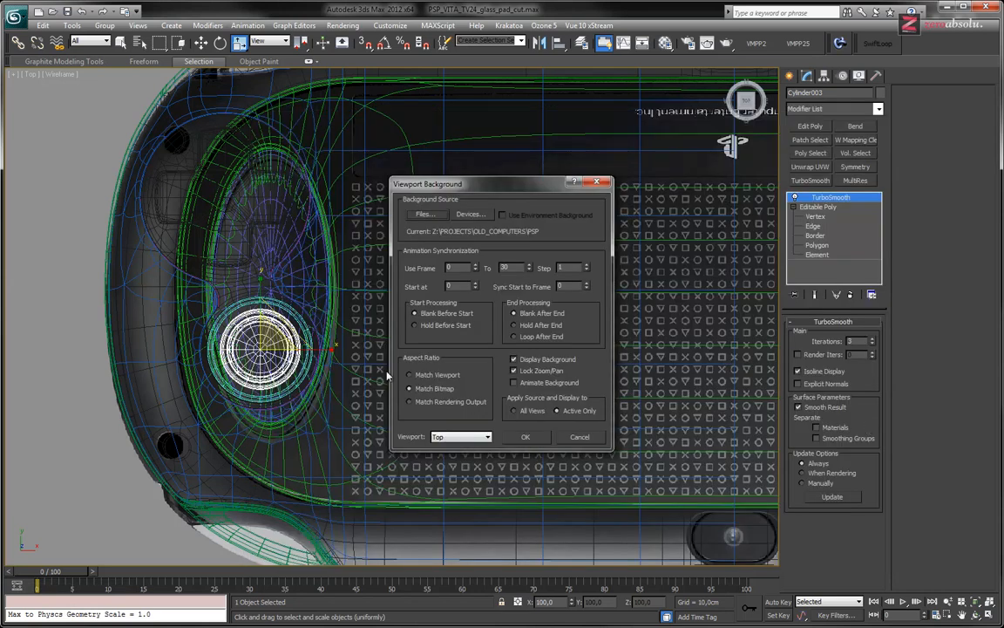
{"action": "left_click", "coordinate": [523, 437]}
Check the joystick and rim outlines against the background image, then examine the small speaker holes beside them
{"action": "middle_click_drag", "start_coordinate": [340, 373], "coordinate": [462, 354]}
{"action": "scroll", "coordinate": [398, 341], "scroll_direction": "up", "scroll_amount": 6}
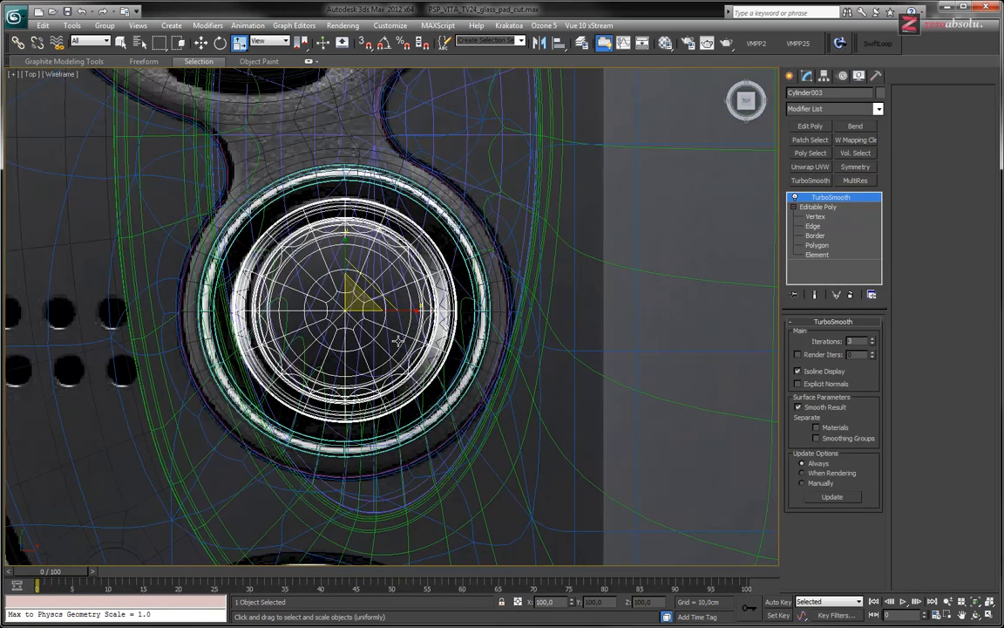
{"action": "scroll", "coordinate": [460, 314], "scroll_direction": "up", "scroll_amount": 5}
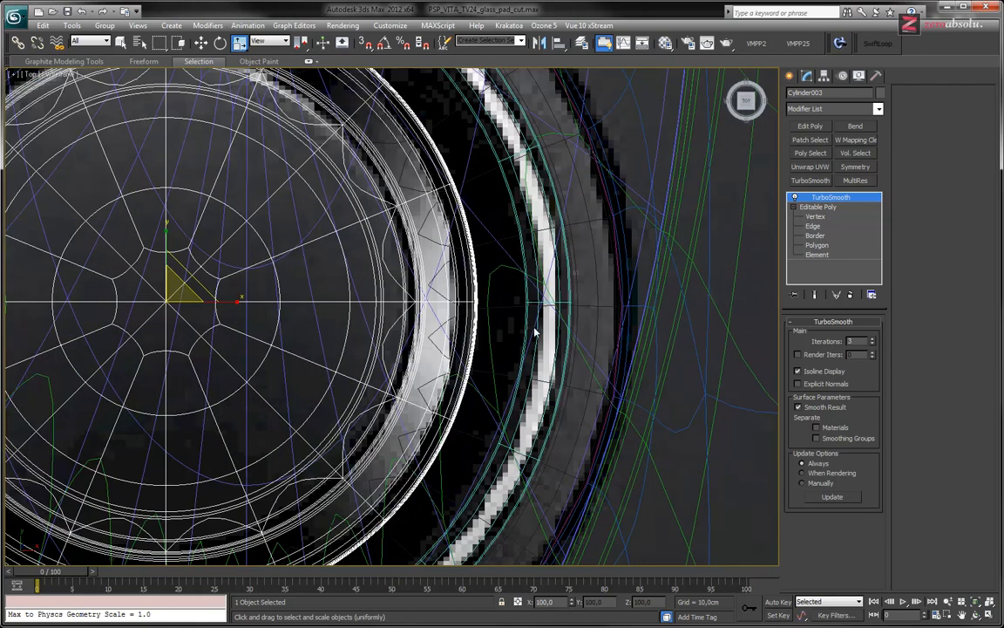
{"action": "scroll", "coordinate": [534, 329], "scroll_direction": "down", "scroll_amount": 6}
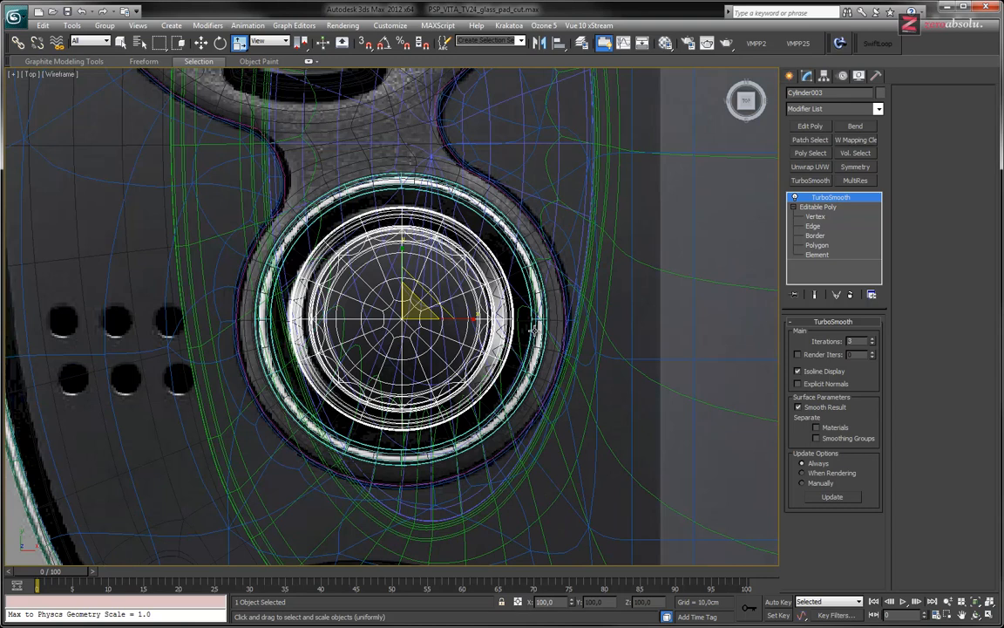
{"action": "middle_click_drag", "start_coordinate": [309, 404], "coordinate": [498, 359]}
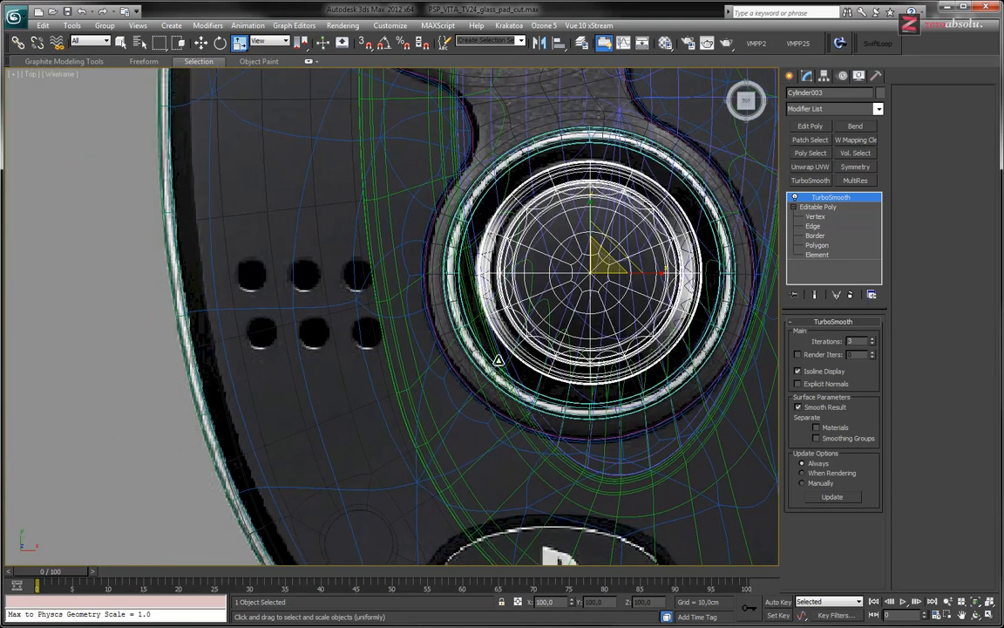
Isolate the Glass front panel and frame the six speaker holes beside the joystick
{"action": "left_click", "coordinate": [329, 306]}
{"action": "key", "text": "alt+q"}
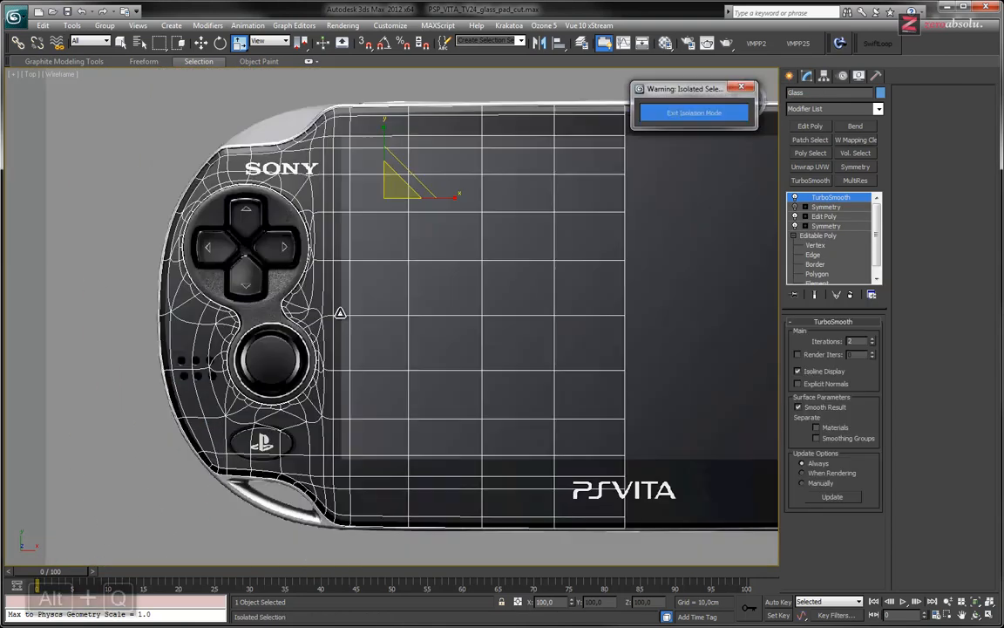
{"action": "middle_click_drag", "start_coordinate": [183, 376], "coordinate": [373, 320]}
{"action": "scroll", "coordinate": [373, 320], "scroll_direction": "up", "scroll_amount": 8}
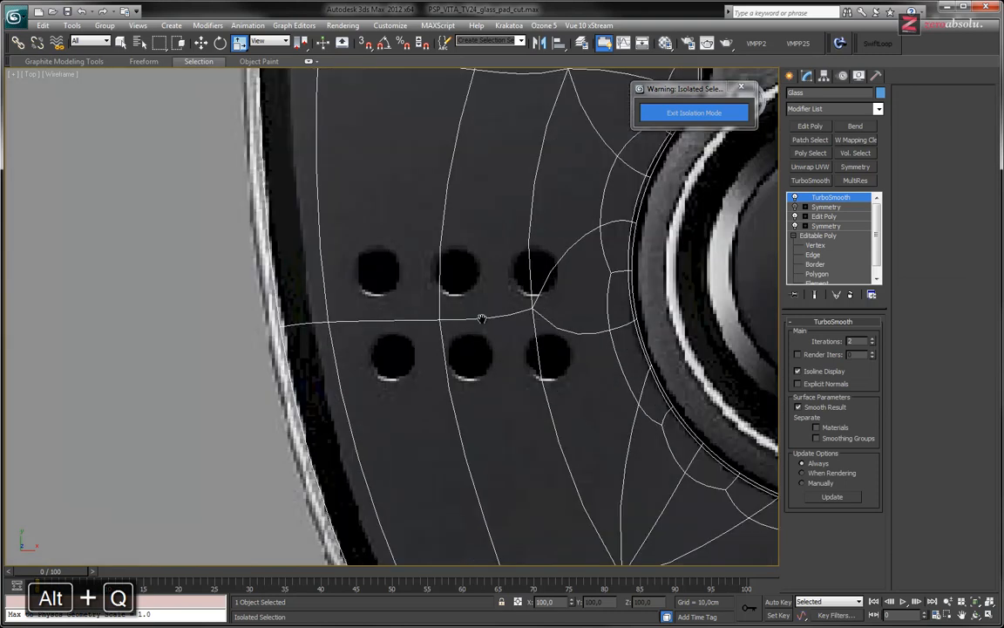
{"action": "middle_click_drag", "start_coordinate": [481, 318], "coordinate": [399, 321]}
In the Glass panel's Edit Poly modifier, move the vertex above the speaker holes outward so its edge passes between the first two hole columns
{"action": "left_click", "coordinate": [827, 216]}
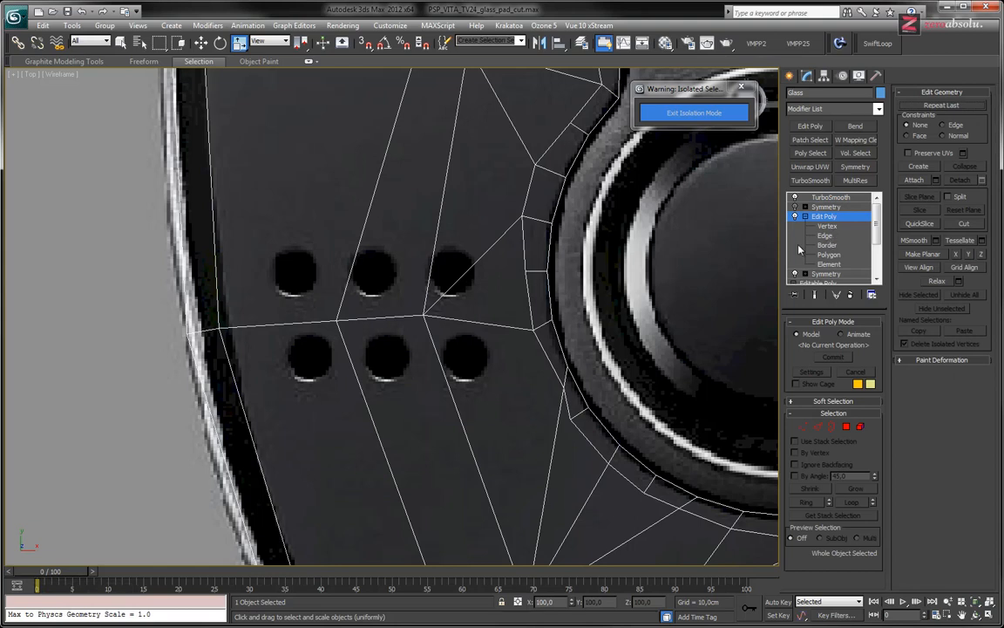
{"action": "scroll", "coordinate": [481, 336], "scroll_direction": "down", "scroll_amount": 5}
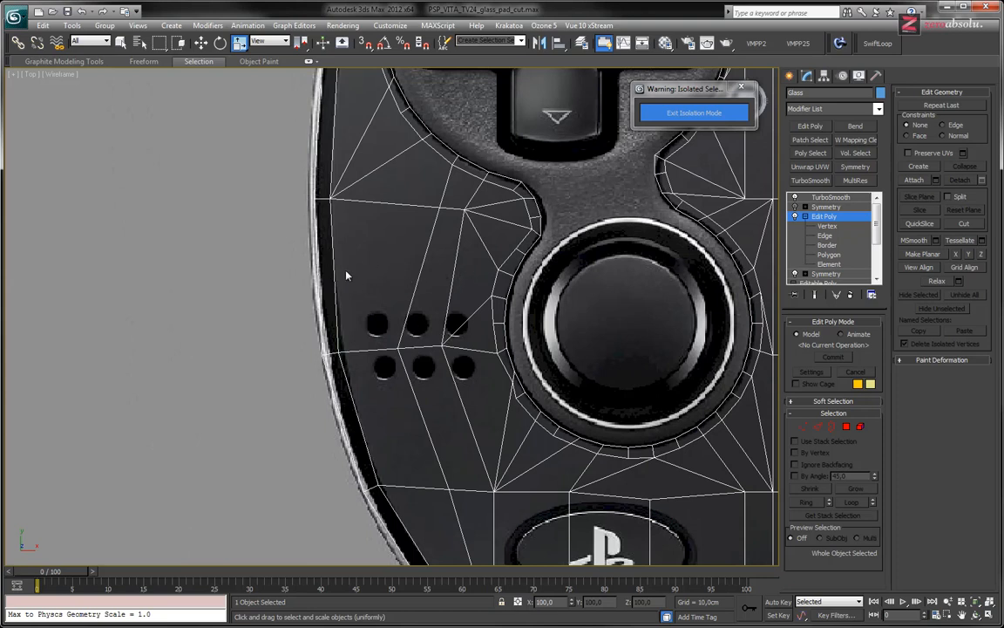
{"action": "middle_click_drag", "start_coordinate": [346, 276], "coordinate": [333, 297]}
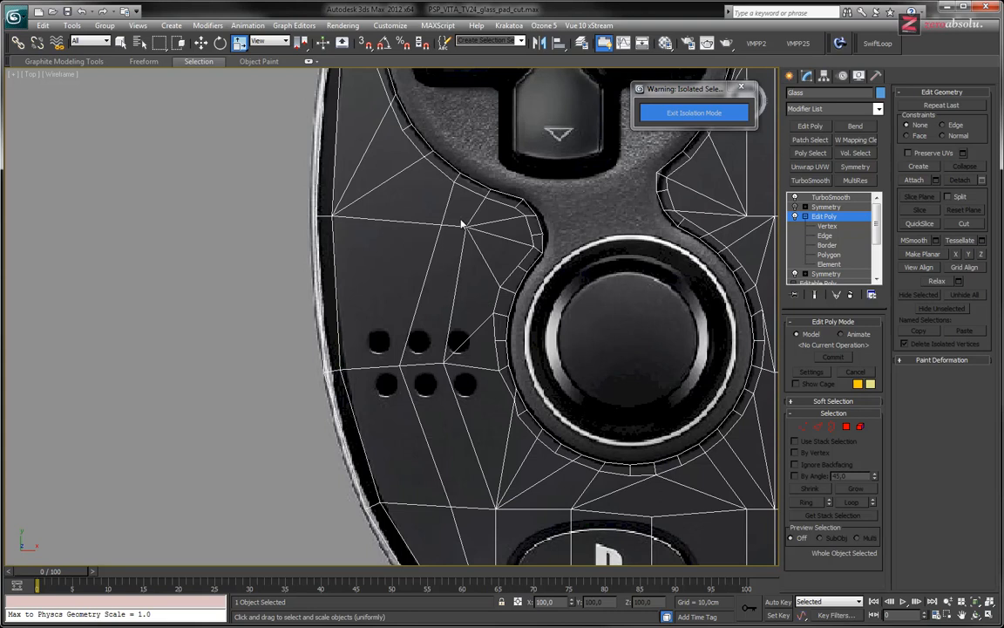
{"action": "left_click", "coordinate": [839, 225]}
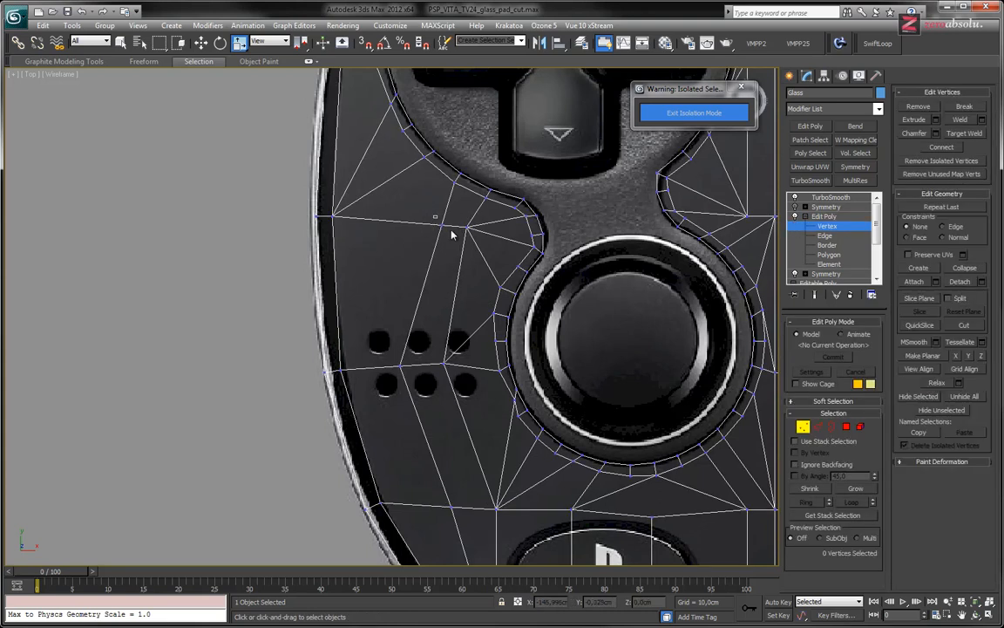
{"action": "left_click", "coordinate": [466, 227]}
{"action": "key", "text": "w"}
{"action": "left_click_drag", "start_coordinate": [479, 226], "coordinate": [386, 226]}
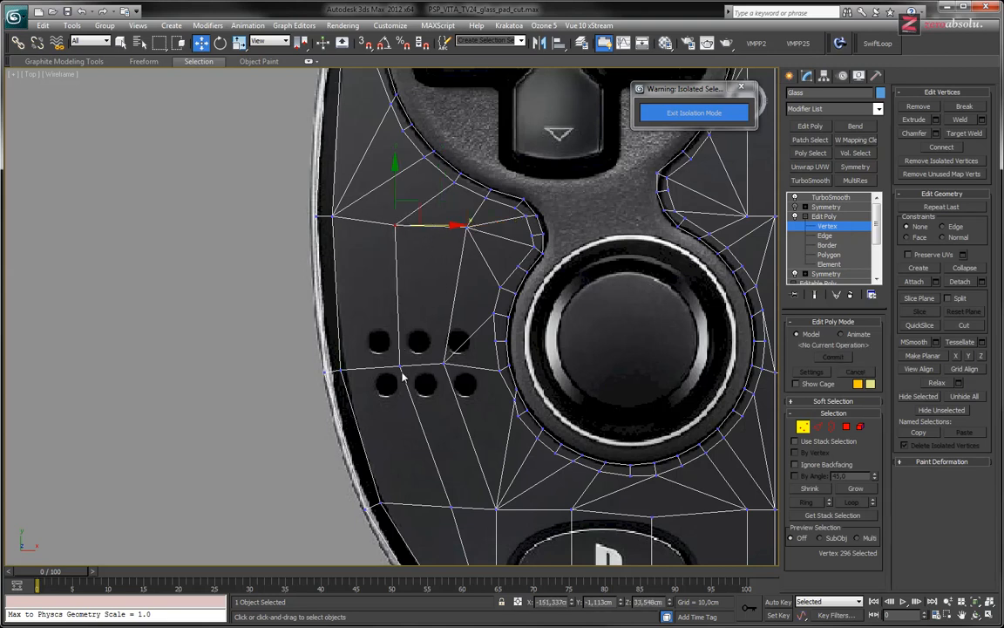
Shift the two vertices below the speaker holes and the remaining vertex above them toward the panel's outer edge
{"action": "left_click", "coordinate": [450, 507]}
{"action": "left_click_drag", "start_coordinate": [483, 507], "coordinate": [471, 507]}
{"action": "left_click", "coordinate": [495, 509]}
{"action": "left_click_drag", "start_coordinate": [532, 509], "coordinate": [501, 508]}
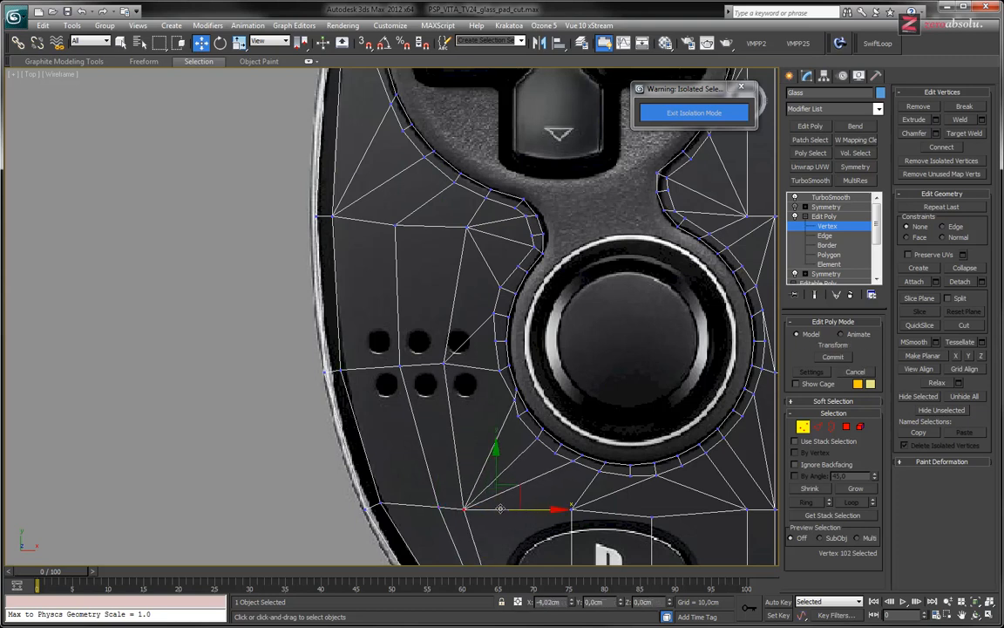
{"action": "middle_click_drag", "start_coordinate": [497, 462], "coordinate": [500, 416]}
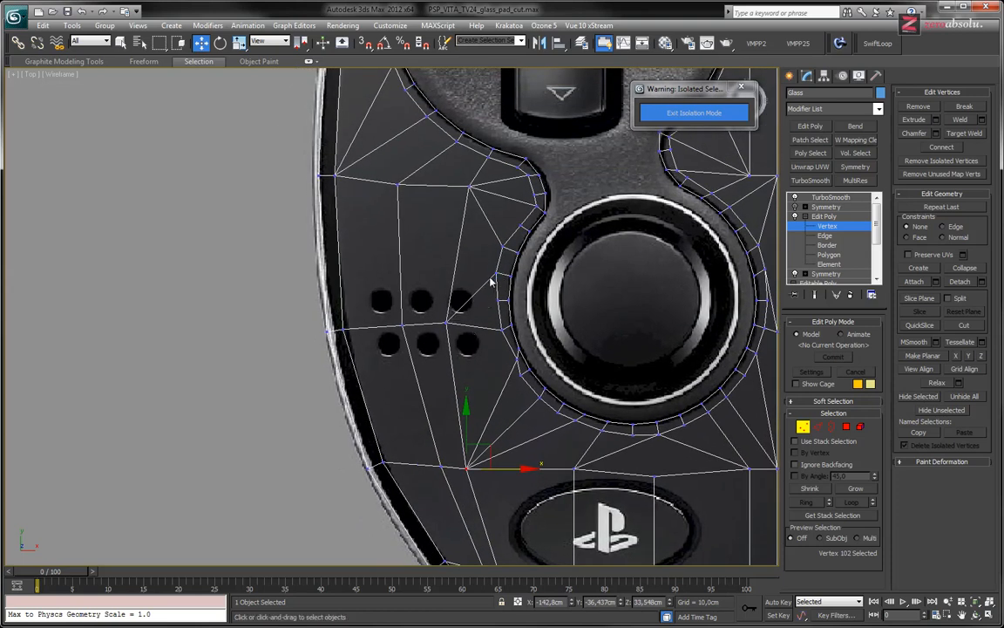
{"action": "left_click", "coordinate": [470, 186]}
{"action": "left_click_drag", "start_coordinate": [504, 187], "coordinate": [477, 189]}
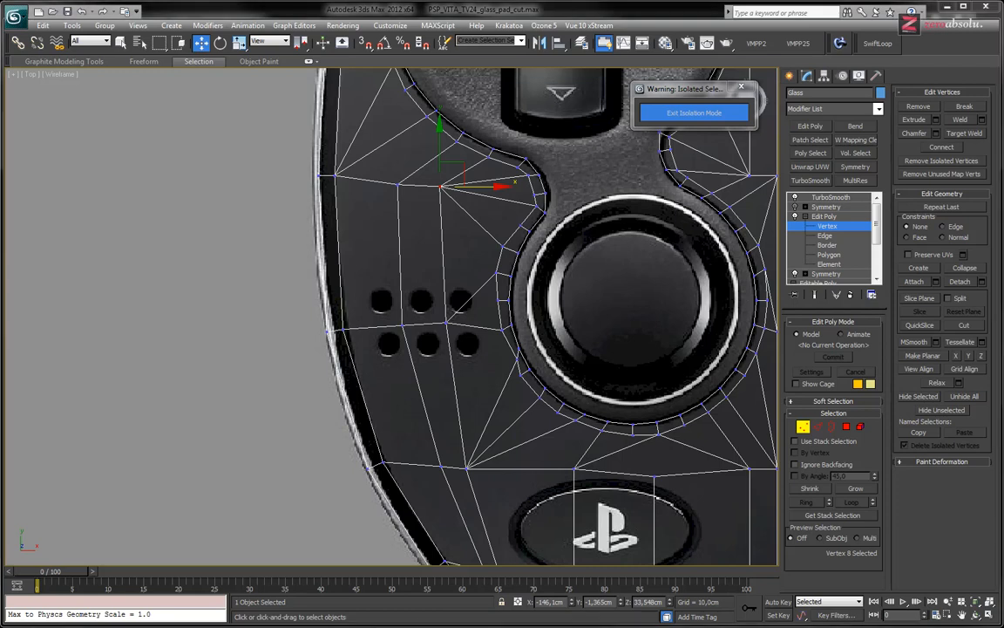
Remove the diagonal edge that crosses the upper speaker hole nearest the joystick
{"action": "scroll", "coordinate": [445, 291], "scroll_direction": "up", "scroll_amount": 3}
{"action": "scroll", "coordinate": [448, 347], "scroll_direction": "up", "scroll_amount": 4}
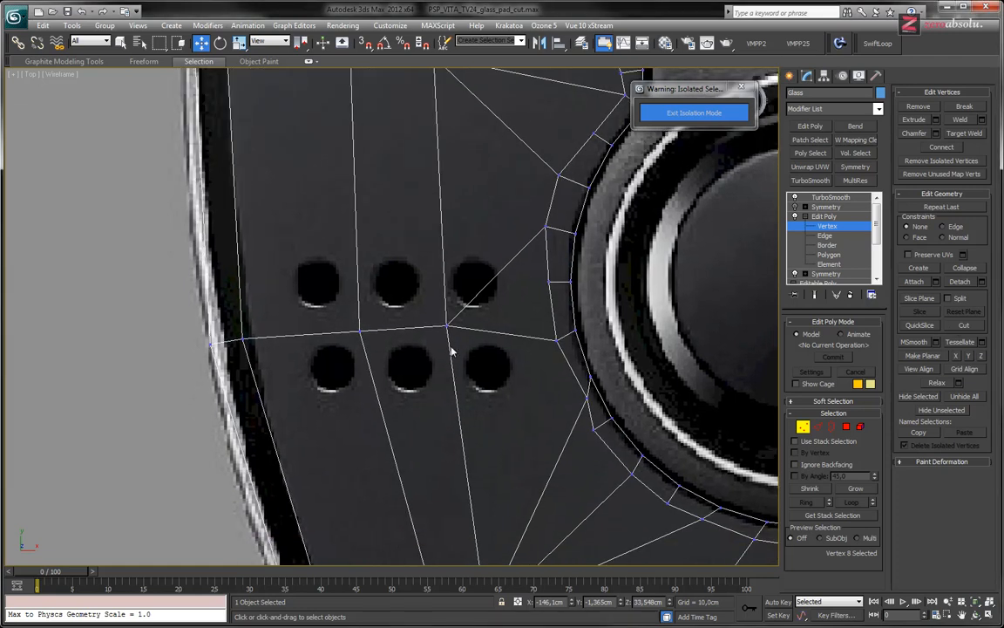
{"action": "key", "text": "2"}
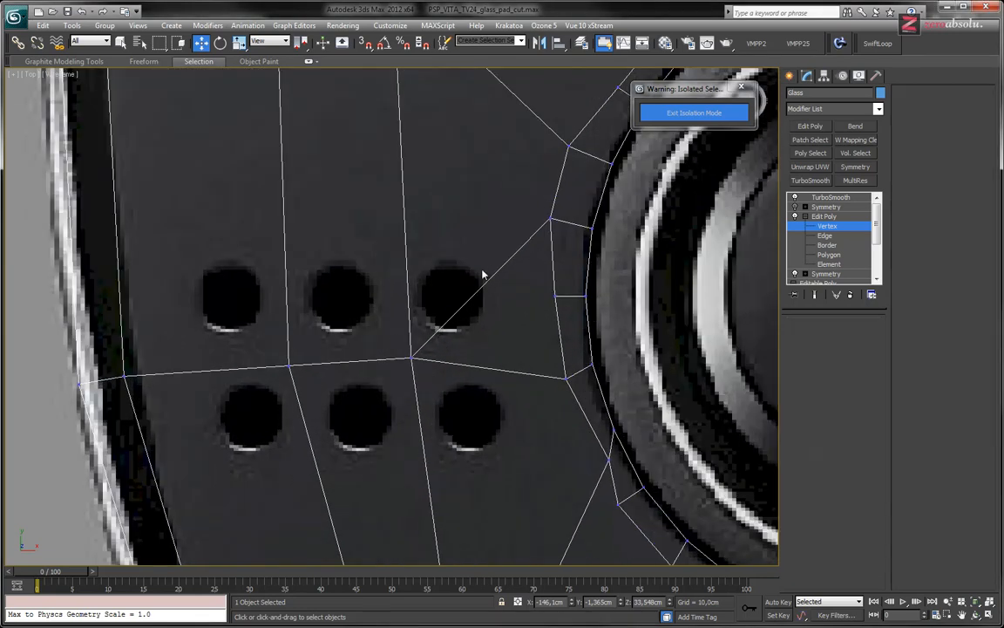
{"action": "left_click", "coordinate": [493, 275]}
{"action": "key", "text": "BackSpace"}
Examine how the panel's edges run around and between the six speaker holes in the background image
{"action": "middle_click_drag", "start_coordinate": [479, 321], "coordinate": [452, 293]}
{"action": "scroll", "coordinate": [486, 348], "scroll_direction": "down", "scroll_amount": 3}
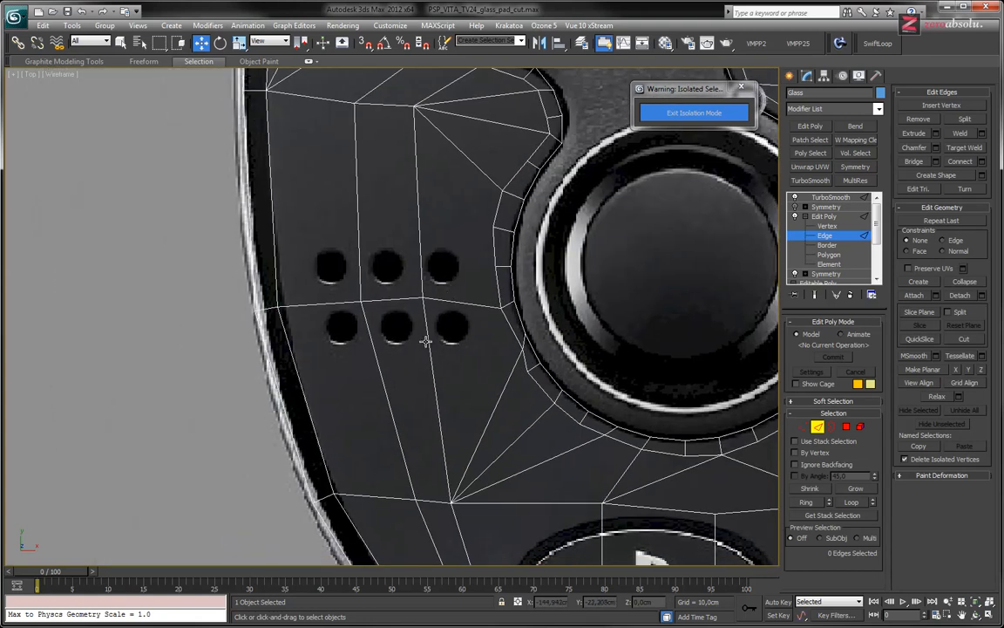
{"action": "middle_click_drag", "start_coordinate": [429, 373], "coordinate": [462, 341]}
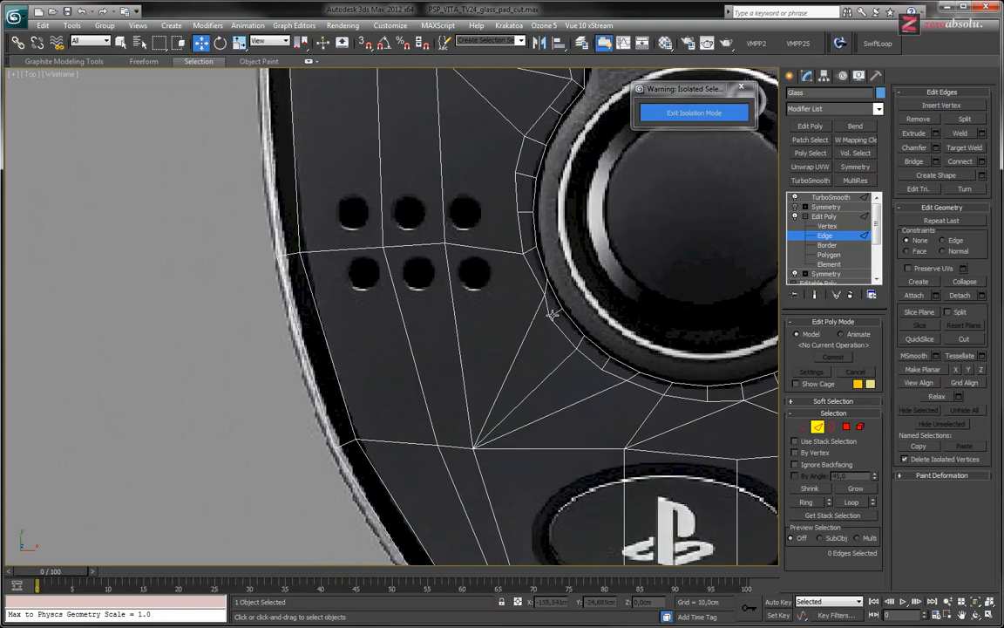
{"action": "middle_click_drag", "start_coordinate": [479, 309], "coordinate": [512, 360]}
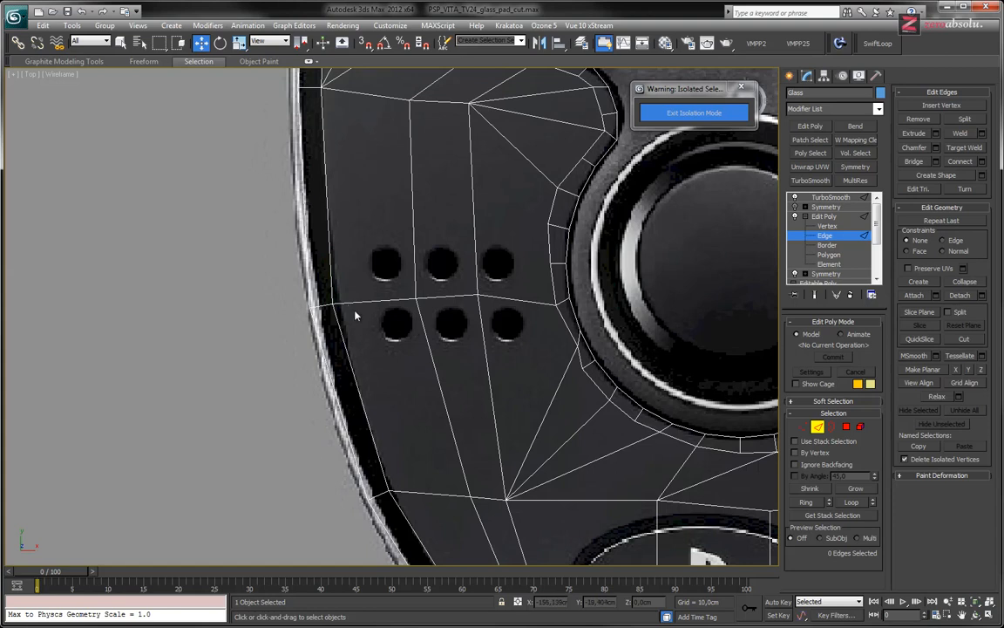
{"action": "mouse_move", "coordinate": [357, 314]}
{"action": "middle_mouse_down"}
{"action": "mouse_move", "coordinate": [356, 373]}
{"action": "mouse_move", "coordinate": [366, 340]}
{"action": "mouse_move", "coordinate": [357, 323]}
{"action": "middle_mouse_up"}
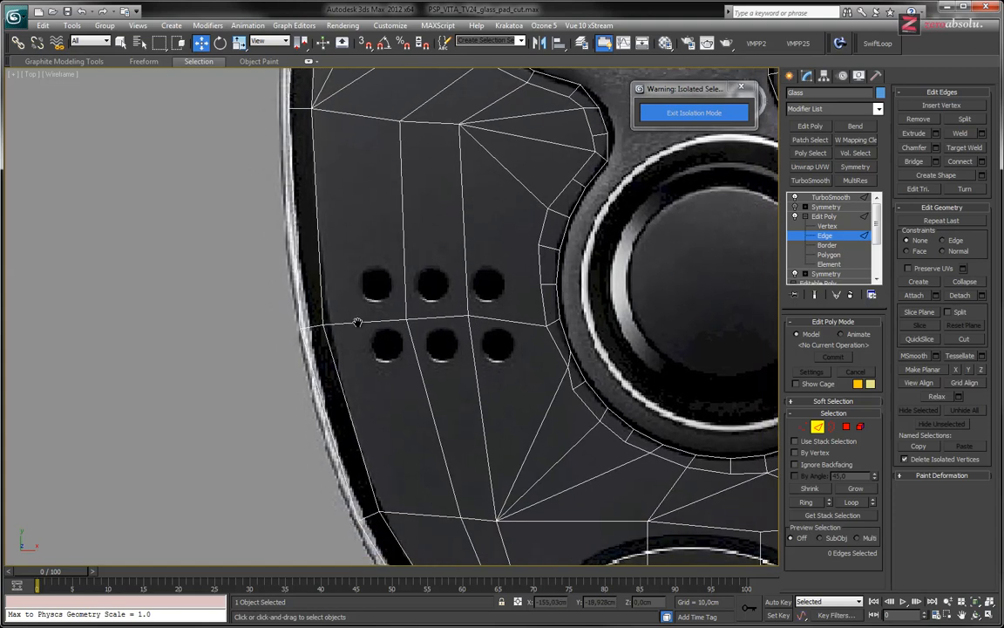
{"action": "scroll", "coordinate": [351, 285], "scroll_direction": "down", "scroll_amount": 6}
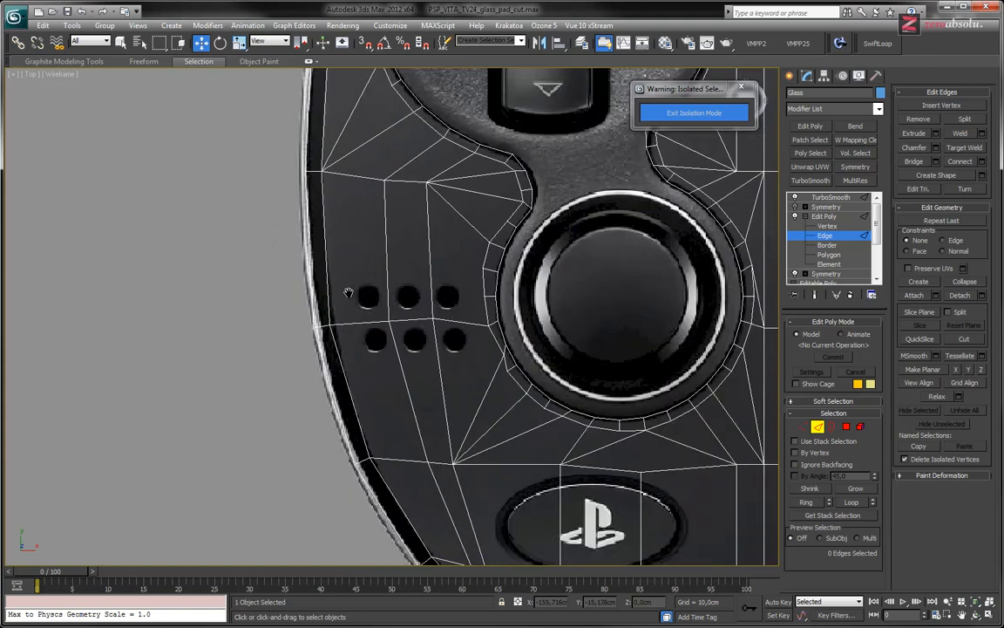
{"action": "scroll", "coordinate": [353, 298], "scroll_direction": "up", "scroll_amount": 6}
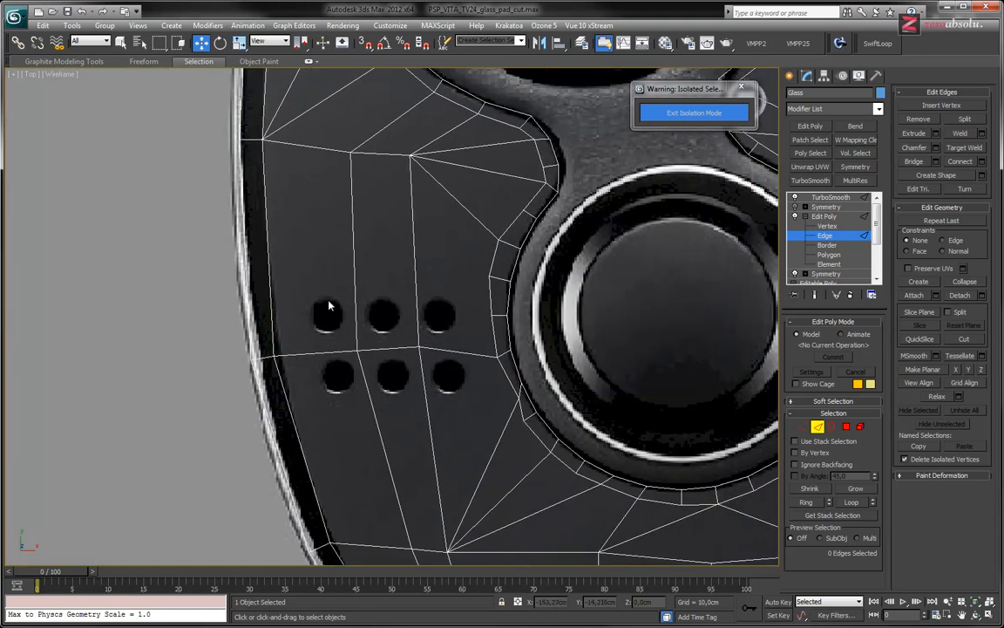
{"action": "middle_click_drag", "start_coordinate": [327, 260], "coordinate": [340, 348]}
{"action": "middle_click_drag", "start_coordinate": [366, 415], "coordinate": [332, 193]}
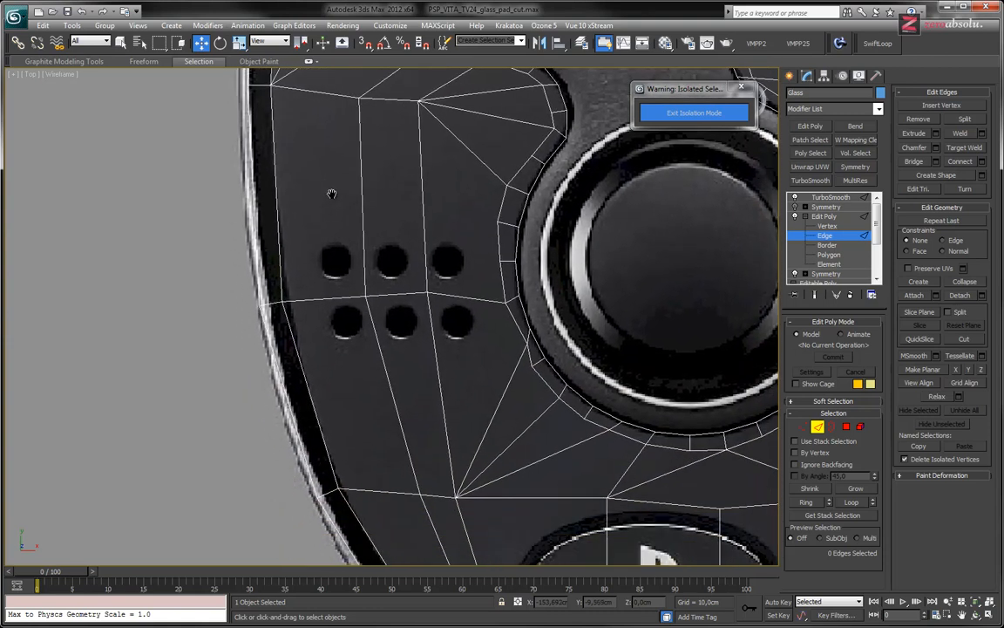
{"action": "scroll", "coordinate": [348, 253], "scroll_direction": "up", "scroll_amount": 3}
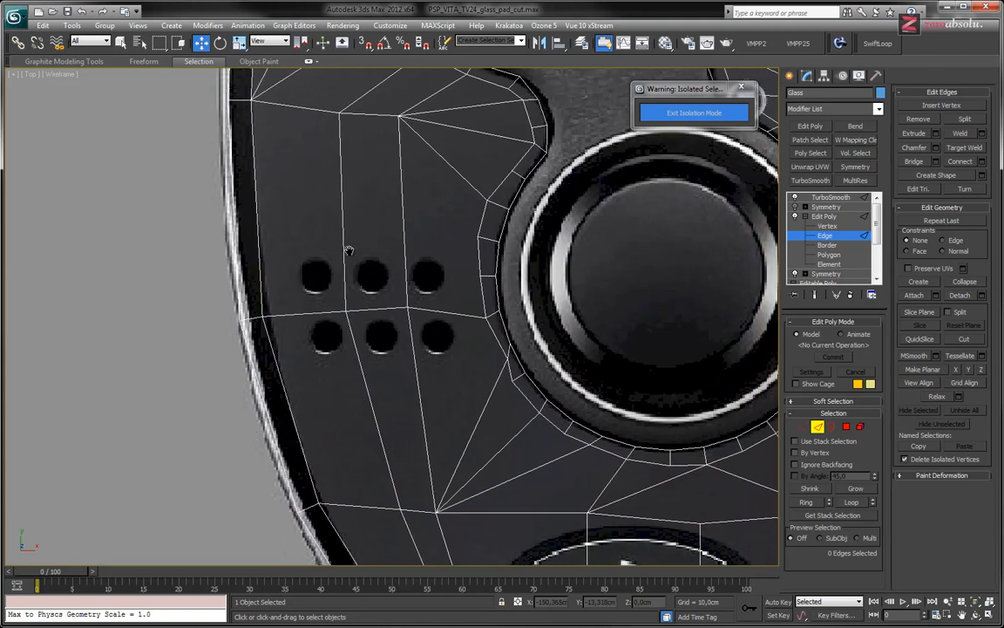
{"action": "scroll", "coordinate": [380, 282], "scroll_direction": "up", "scroll_amount": 2}
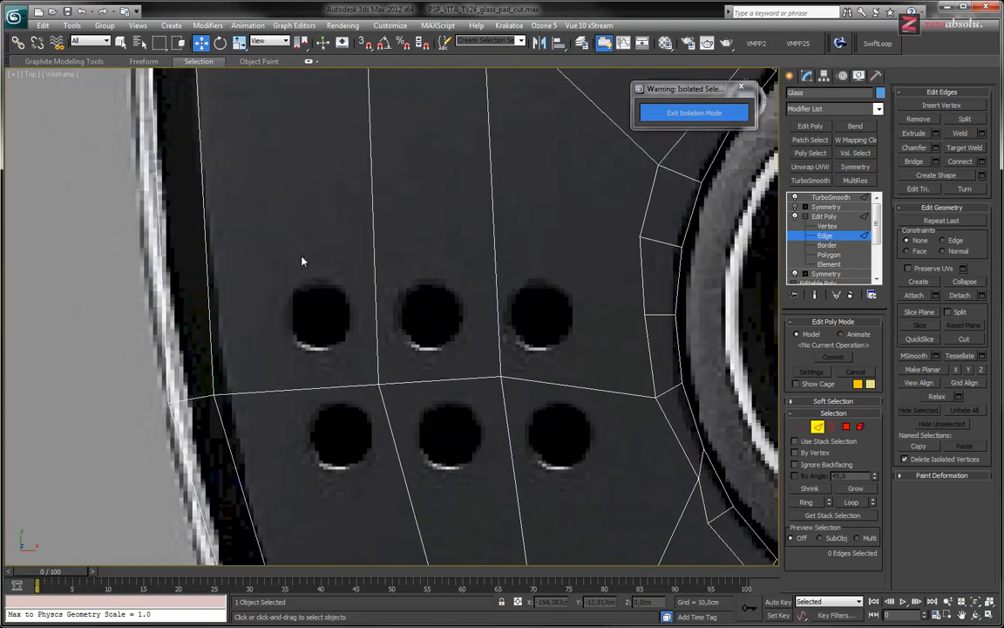
{"action": "mouse_move", "coordinate": [358, 337]}
{"action": "middle_mouse_down"}
{"action": "mouse_move", "coordinate": [352, 310]}
{"action": "mouse_move", "coordinate": [348, 319]}
{"action": "middle_mouse_up"}
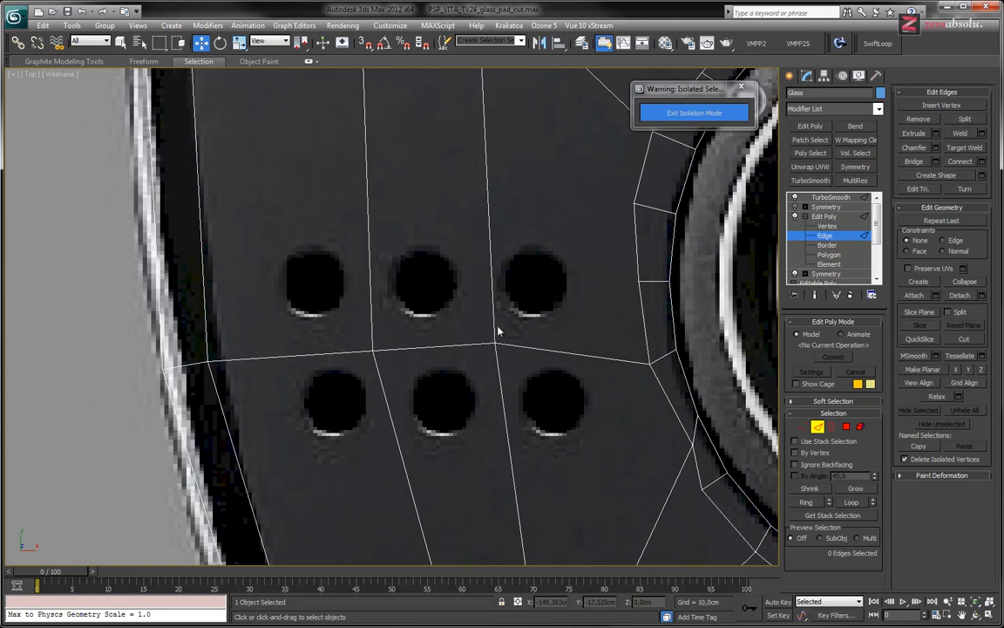
Draw a circle spline of about 2.36 cm radius centred on the upper outermost speaker hole and set its interpolation steps to 1
{"action": "left_click", "coordinate": [824, 216]}
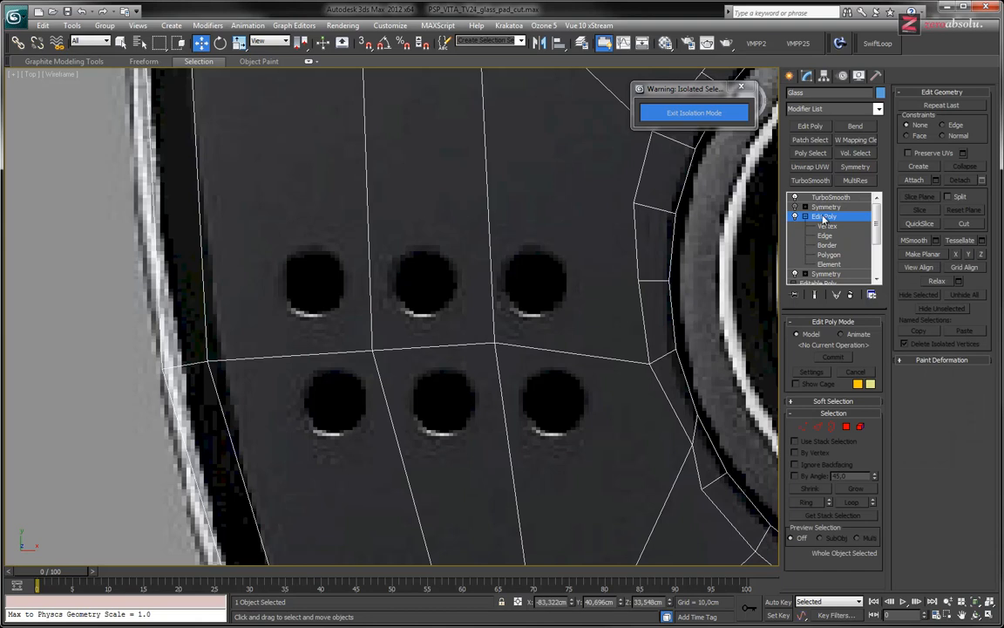
{"action": "left_click", "coordinate": [793, 76]}
{"action": "left_click", "coordinate": [808, 94]}
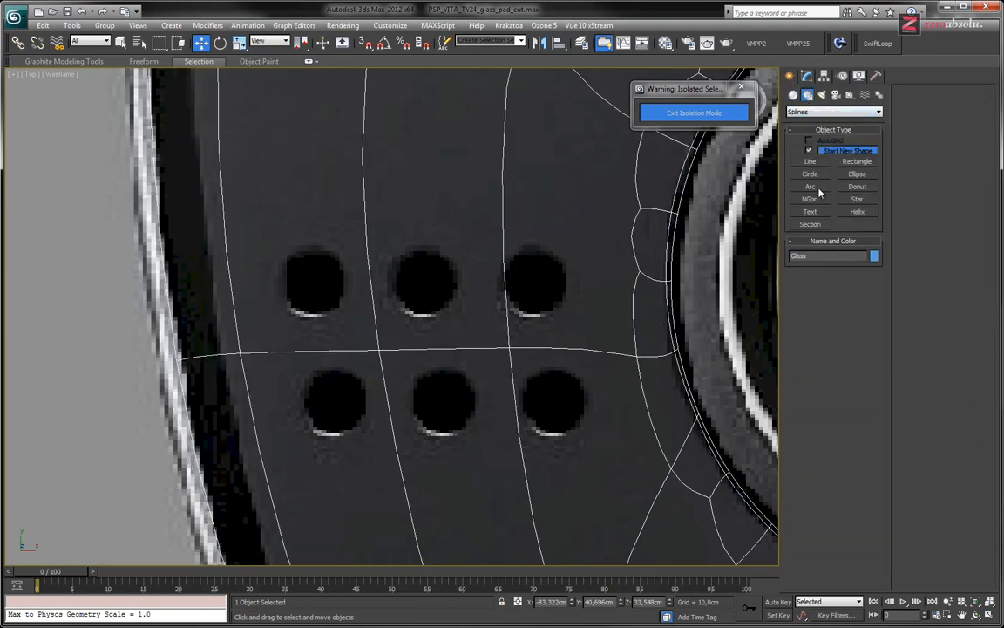
{"action": "left_click", "coordinate": [811, 173]}
{"action": "left_click_drag", "start_coordinate": [314, 282], "coordinate": [349, 322]}
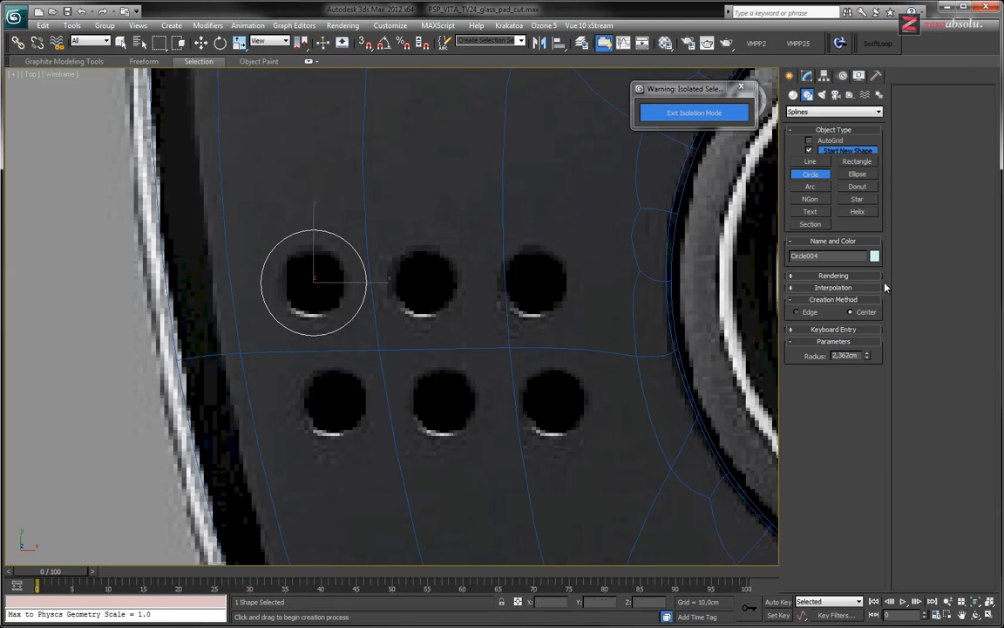
{"action": "left_click", "coordinate": [841, 287]}
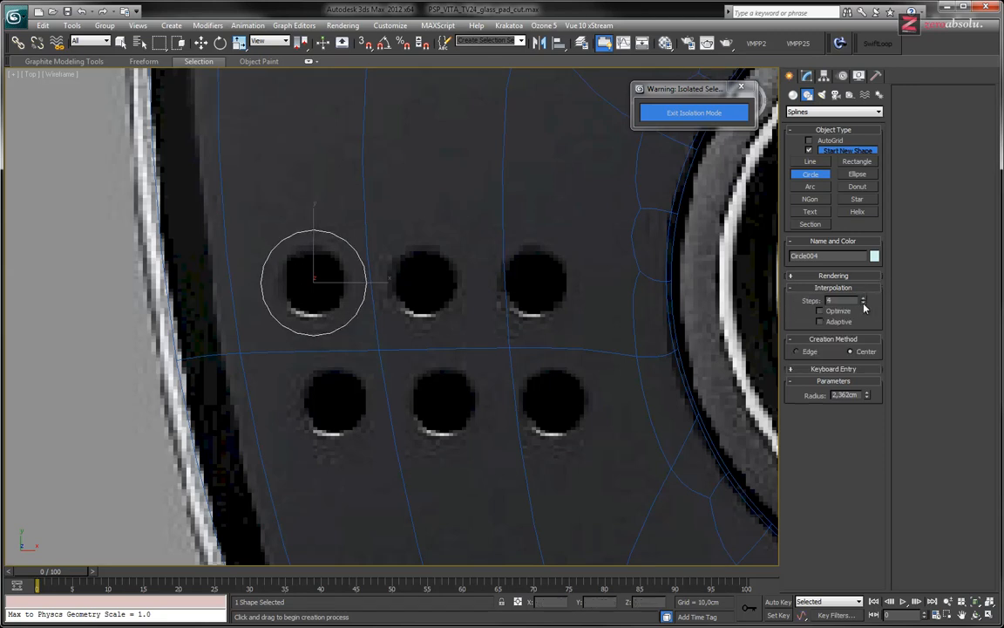
{"action": "left_click", "coordinate": [863, 304]}
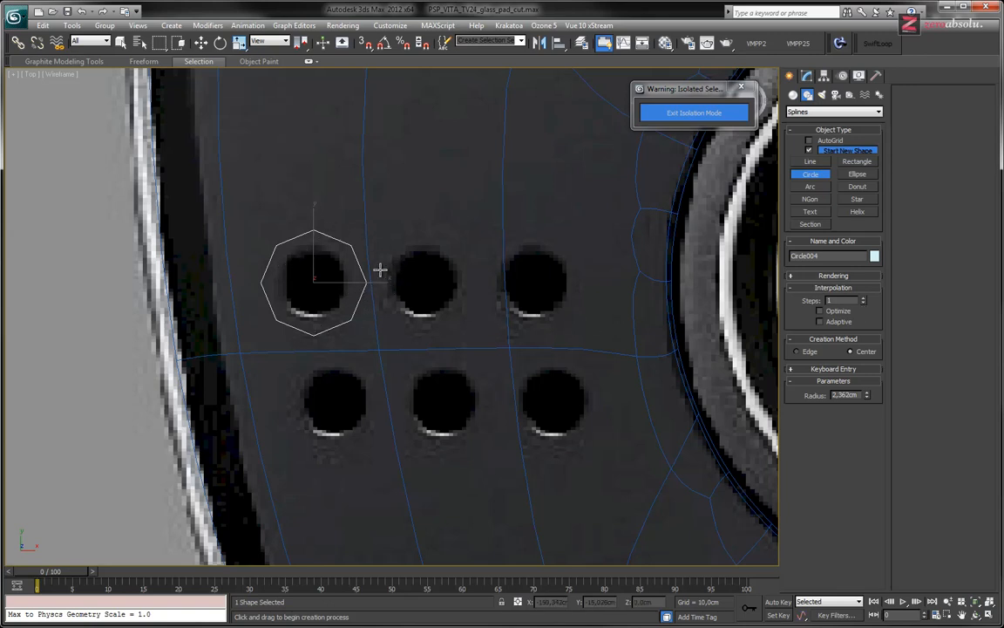
{"action": "key", "text": "w"}
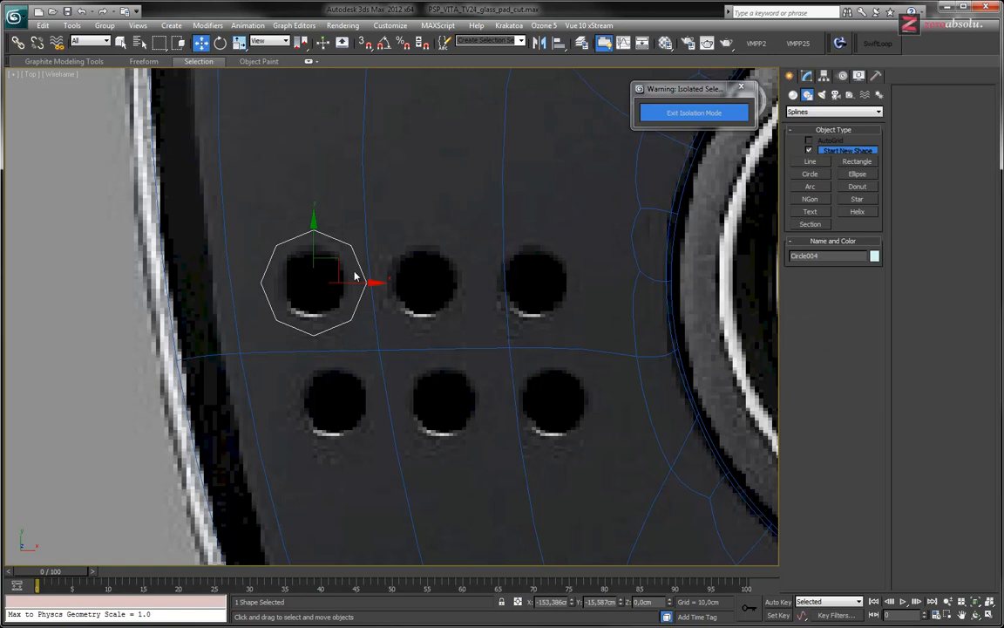
Select the glass panel, enter polygon level of its Edit Poly modifier and activate the Cut tool
{"action": "left_click", "coordinate": [502, 228]}
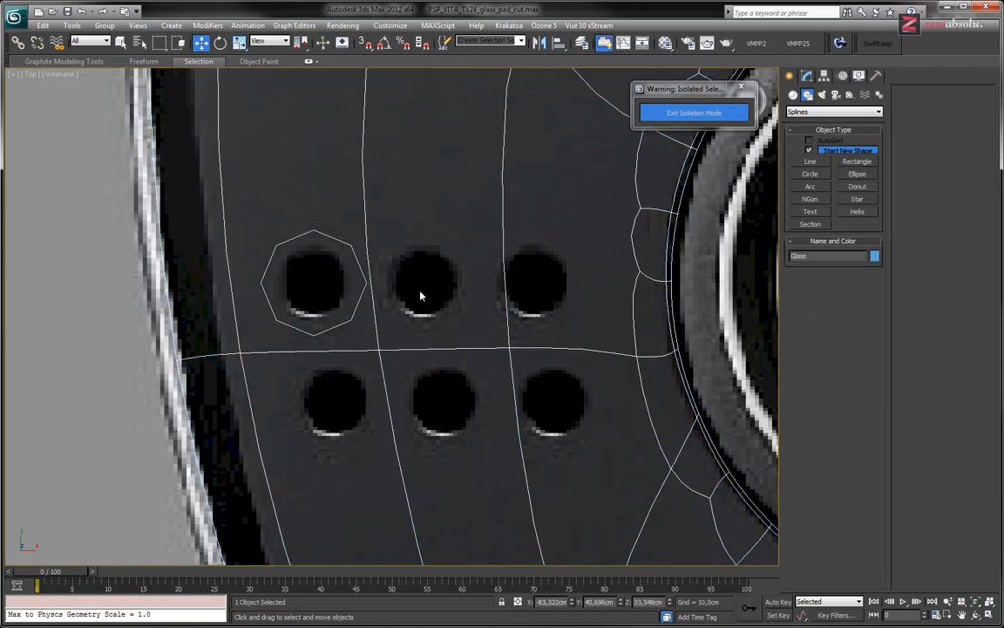
{"action": "middle_click_drag", "start_coordinate": [437, 313], "coordinate": [445, 276]}
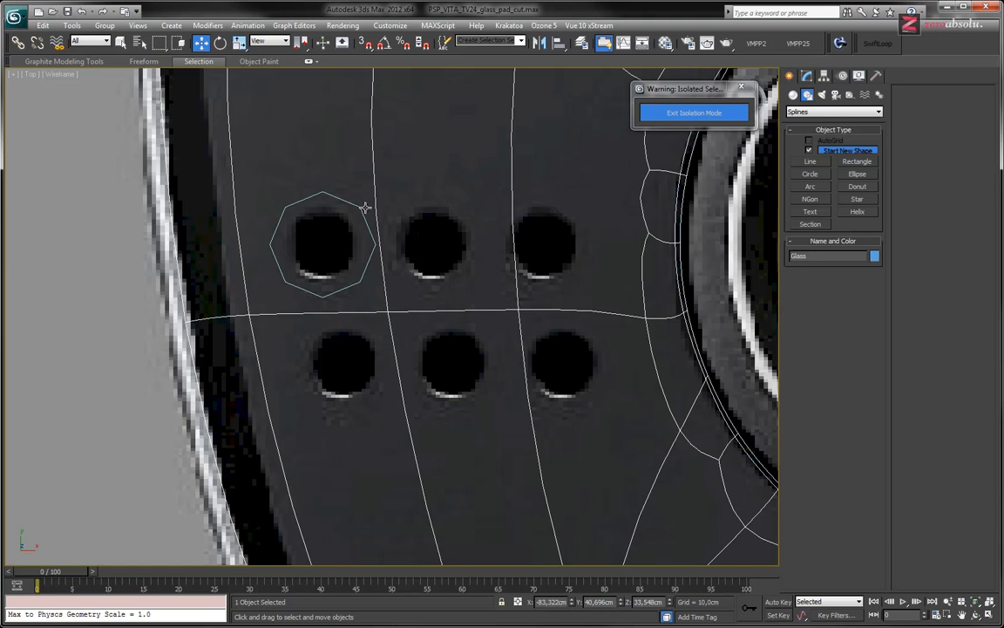
{"action": "left_click", "coordinate": [807, 75]}
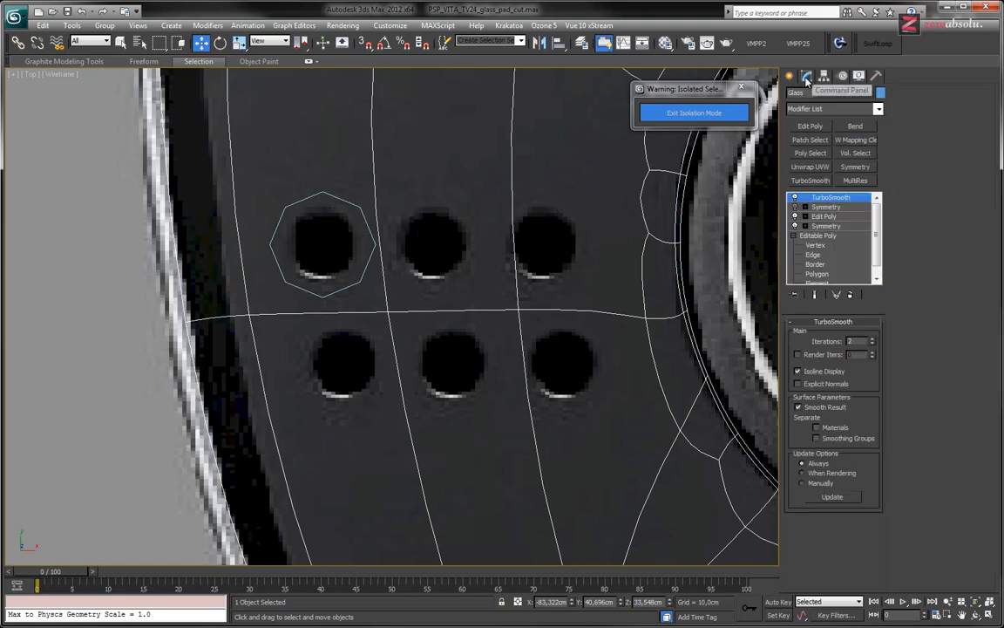
{"action": "left_click", "coordinate": [825, 217]}
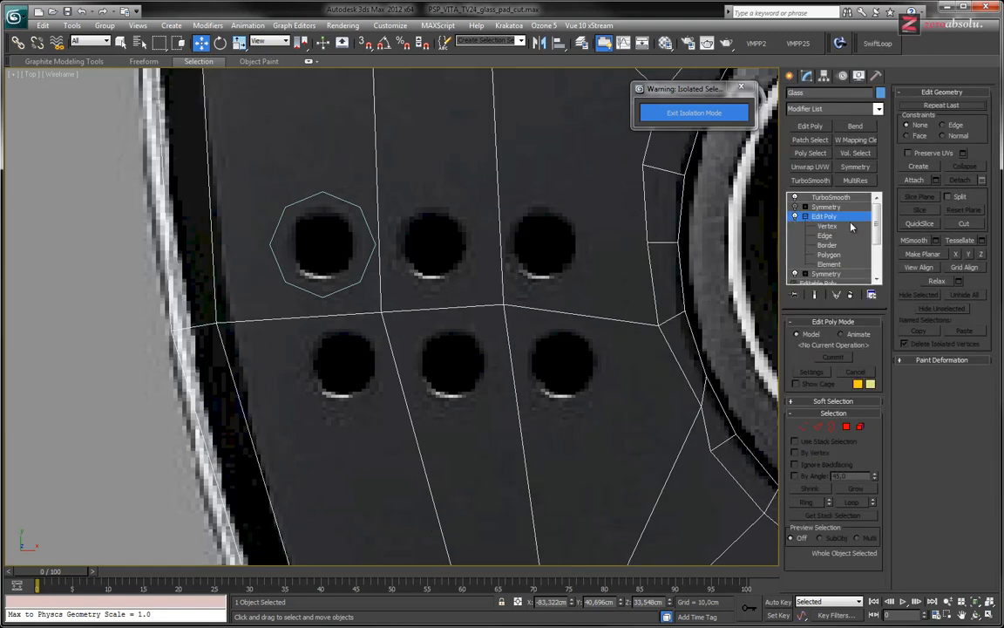
{"action": "left_click", "coordinate": [830, 255]}
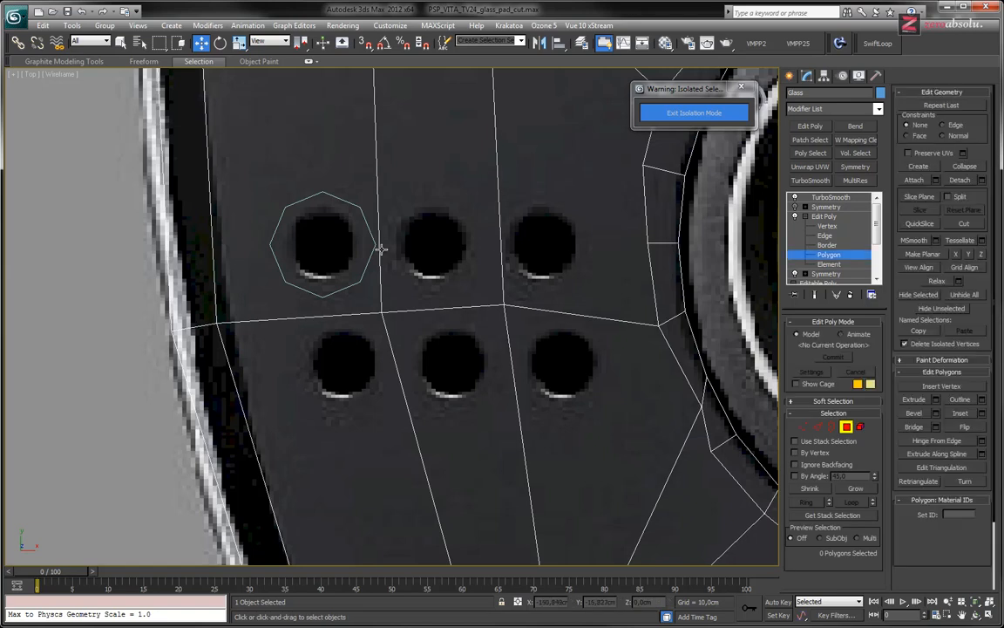
{"action": "left_click", "coordinate": [966, 224]}
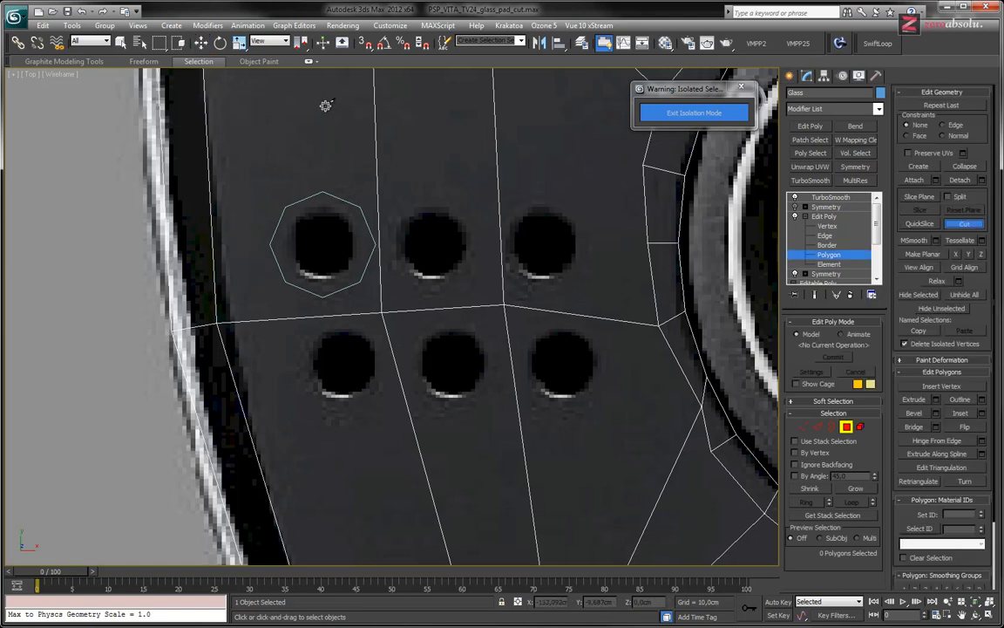
Turn on 3D snapping to vertices and set the Edit Poly constraint to Face
{"action": "left_click", "coordinate": [366, 47]}
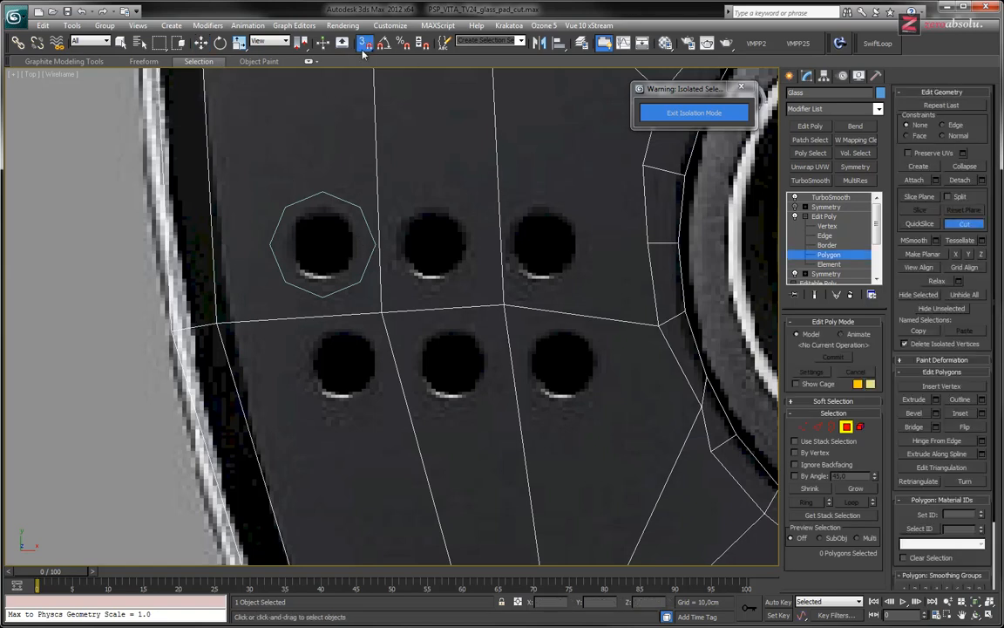
{"action": "right_click", "coordinate": [367, 46]}
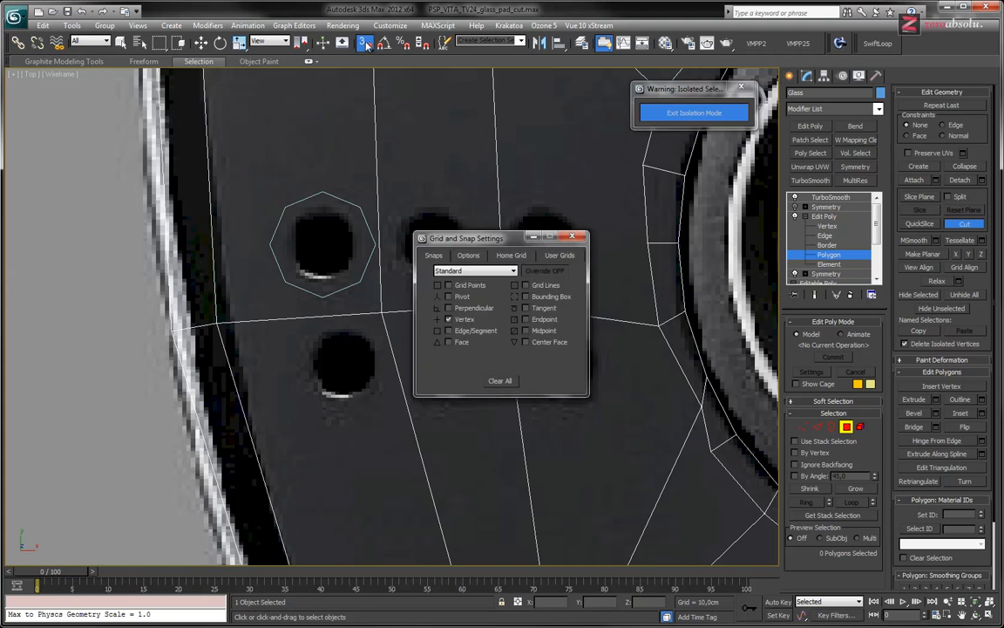
{"action": "left_click_drag", "start_coordinate": [497, 238], "coordinate": [110, 174]}
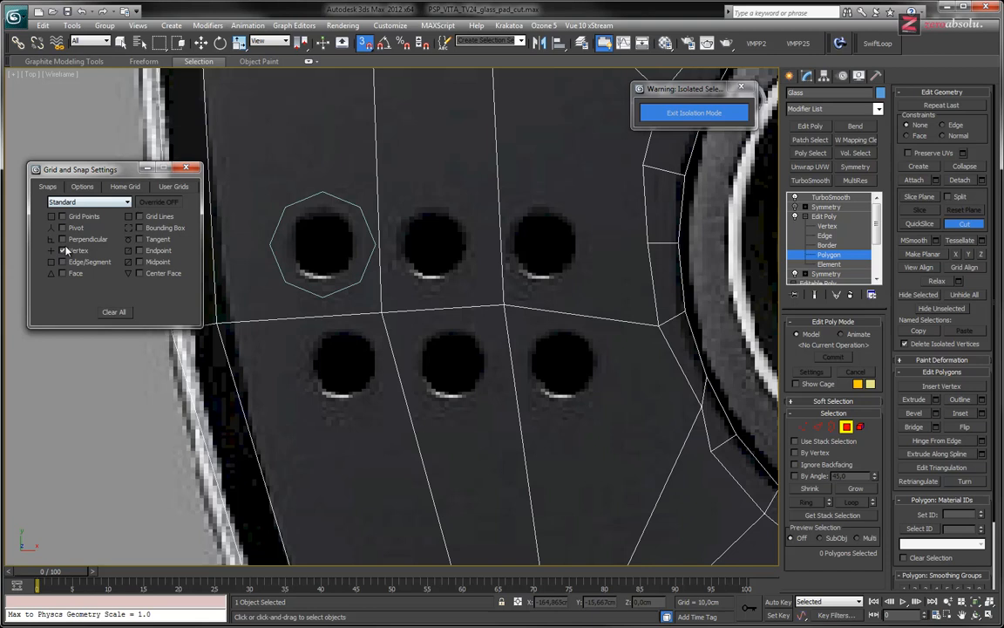
{"action": "left_click", "coordinate": [906, 136]}
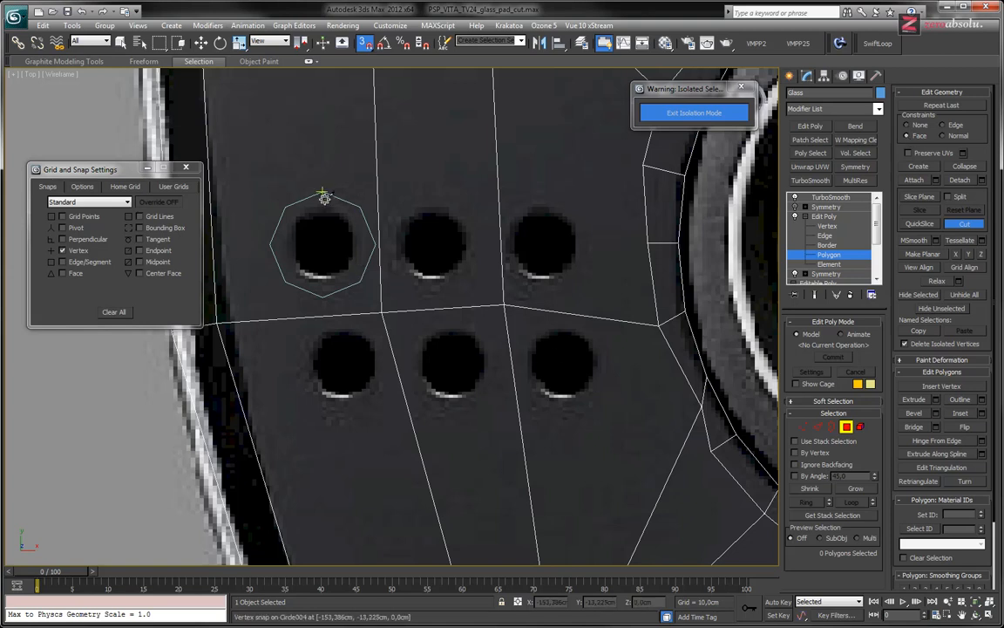
Examine the circle spline's height relative to the glass panel from an orbited view and return to the top view
{"action": "middle_click_drag", "start_coordinate": [458, 351], "coordinate": [453, 286], "text": "alt"}
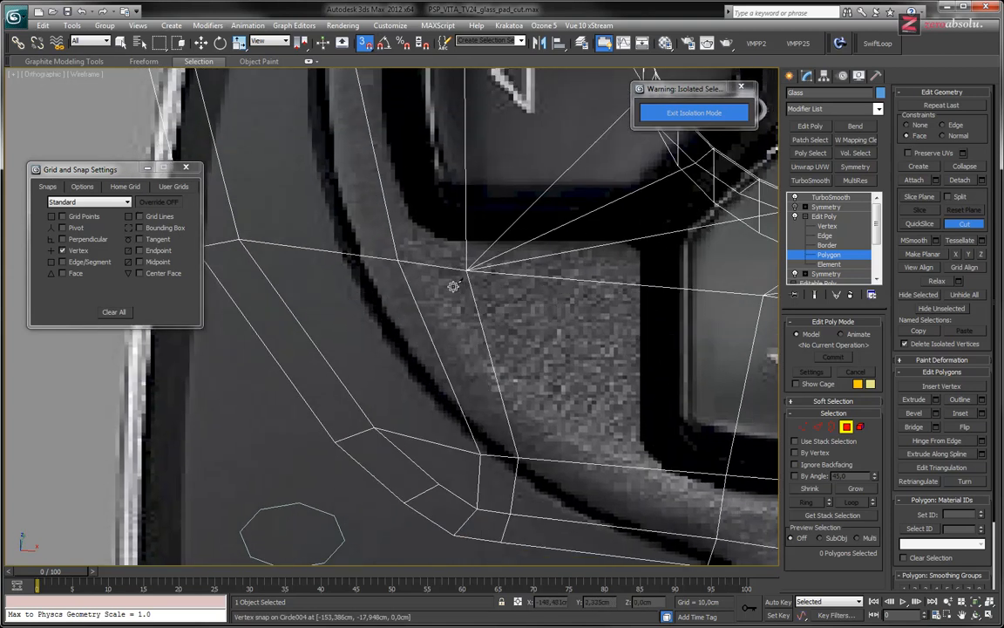
{"action": "scroll", "coordinate": [454, 286], "scroll_direction": "down", "scroll_amount": 10}
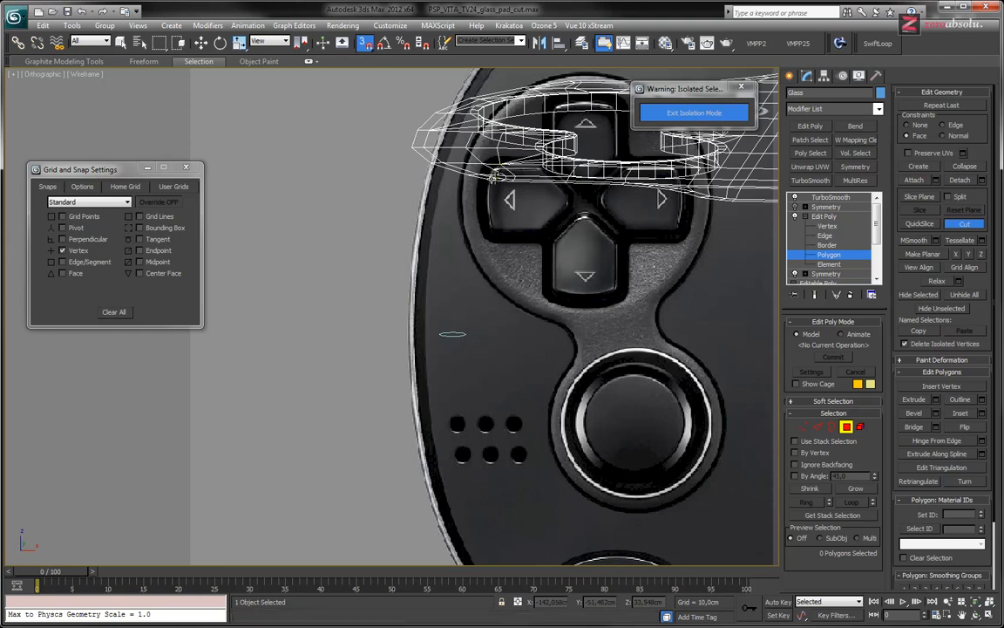
{"action": "scroll", "coordinate": [492, 177], "scroll_direction": "up", "scroll_amount": 10}
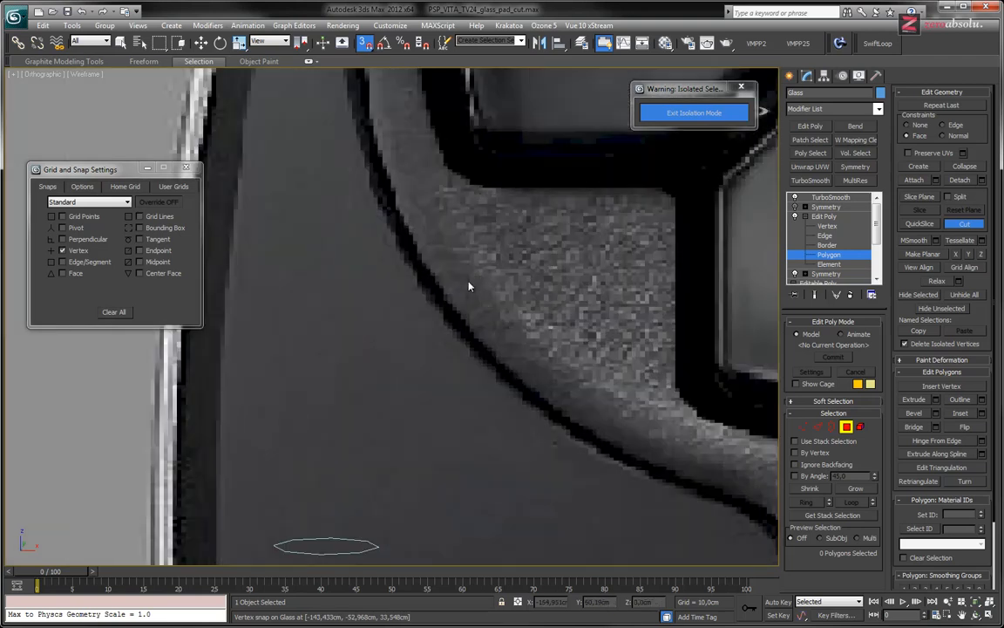
{"action": "key", "text": "shift+z"}
{"action": "key", "text": "shift+z"}
{"action": "middle_click_drag", "start_coordinate": [404, 290], "coordinate": [461, 326]}
Try to cut the circle's octagonal outline into the glass panel around the upper outermost speaker hole
{"action": "left_click", "coordinate": [385, 221]}
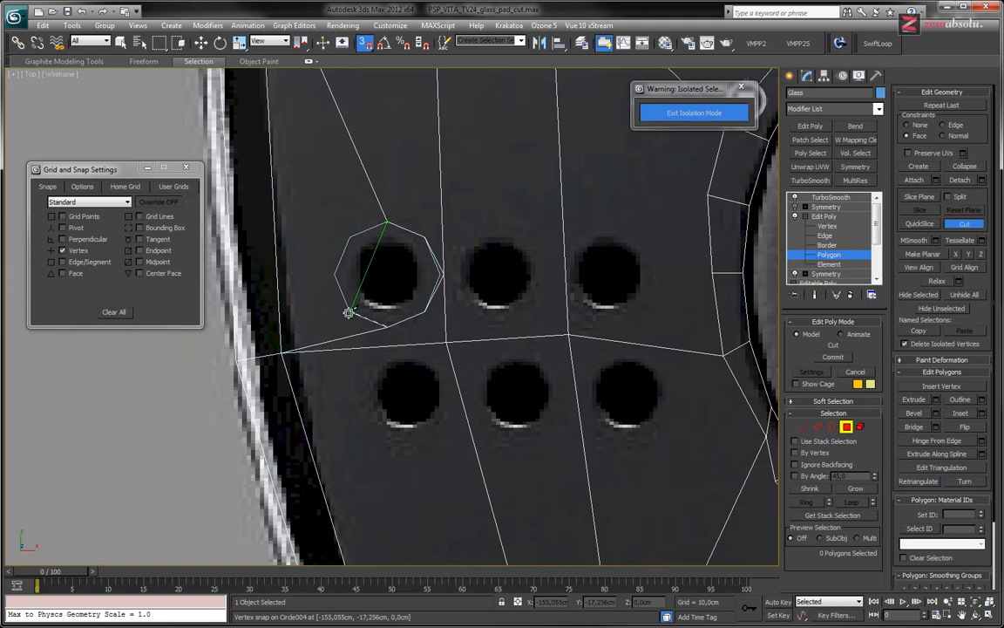
{"action": "right_click", "coordinate": [388, 221]}
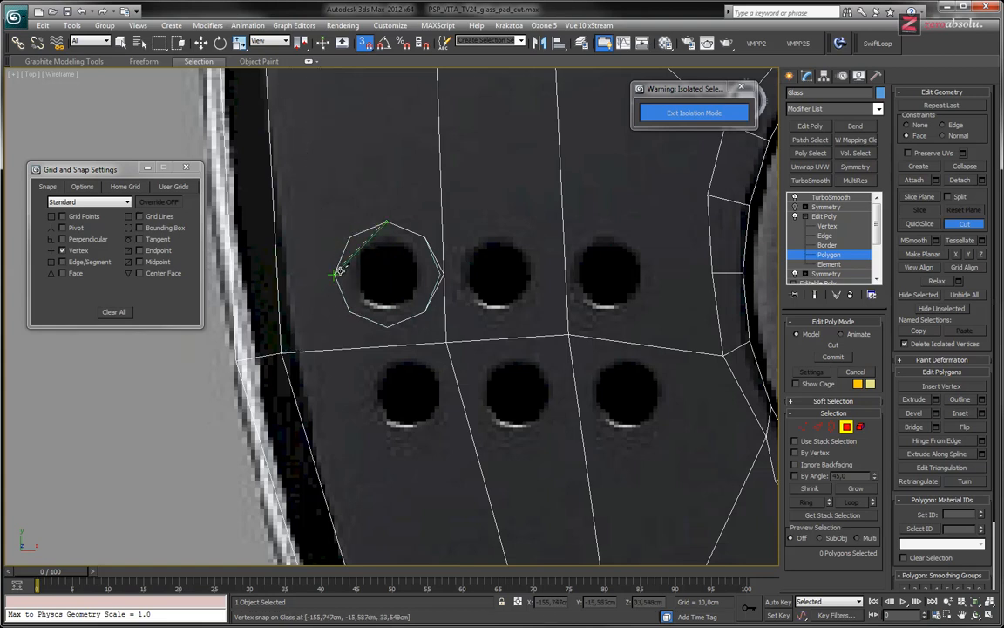
{"action": "scroll", "coordinate": [415, 283], "scroll_direction": "up", "scroll_amount": 5}
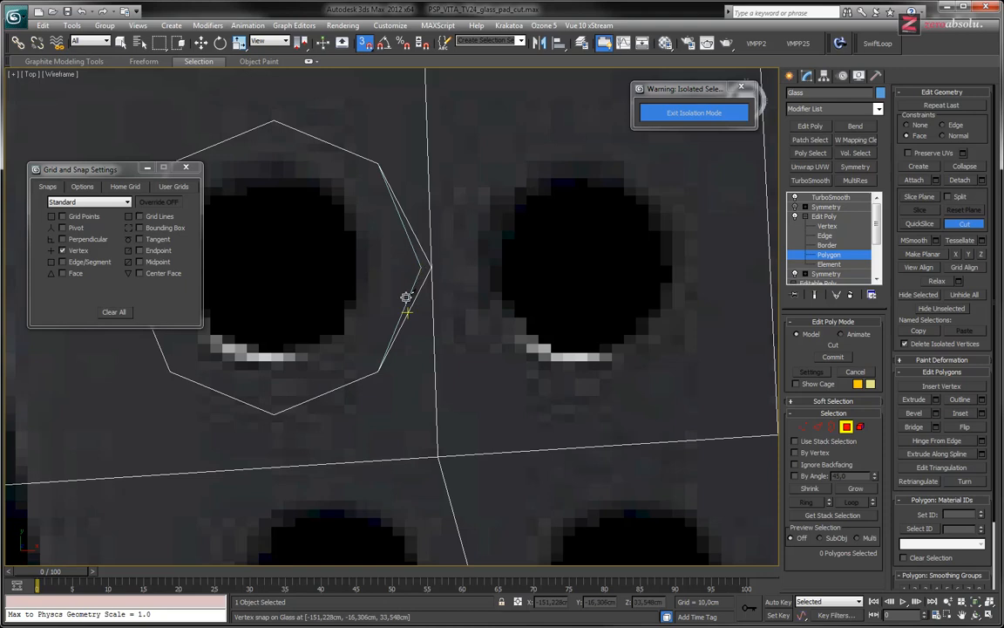
{"action": "middle_click_drag", "start_coordinate": [367, 253], "coordinate": [467, 279]}
{"action": "scroll", "coordinate": [471, 262], "scroll_direction": "down", "scroll_amount": 3}
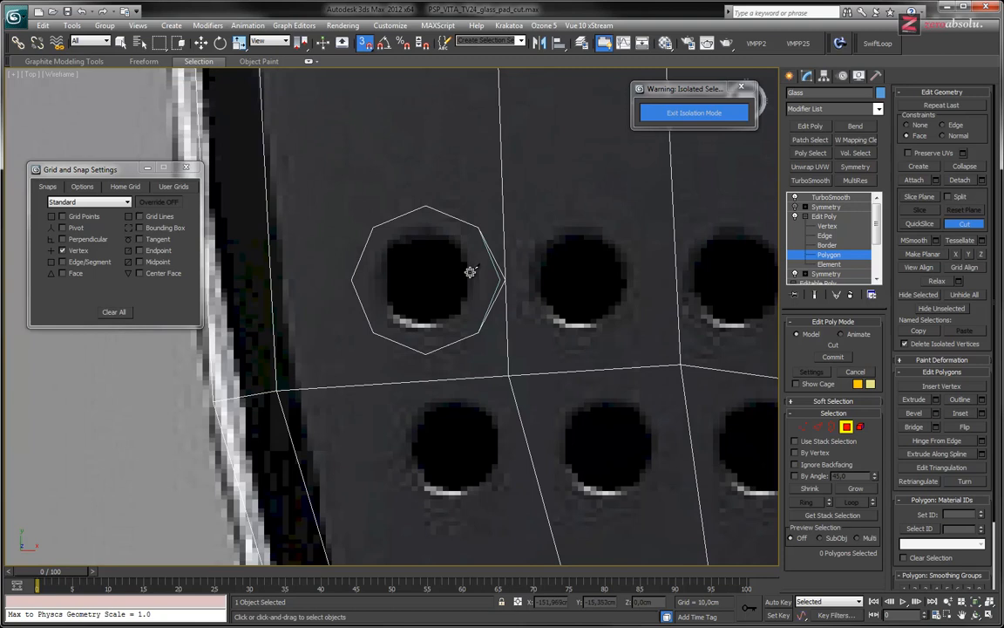
{"action": "scroll", "coordinate": [471, 277], "scroll_direction": "up", "scroll_amount": 3}
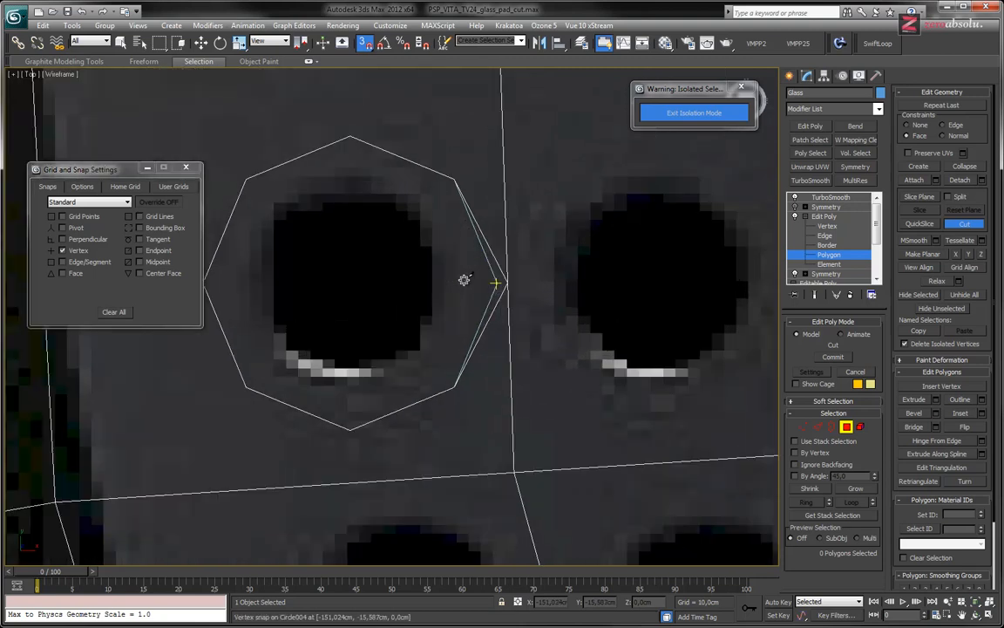
{"action": "scroll", "coordinate": [482, 275], "scroll_direction": "down", "scroll_amount": 3}
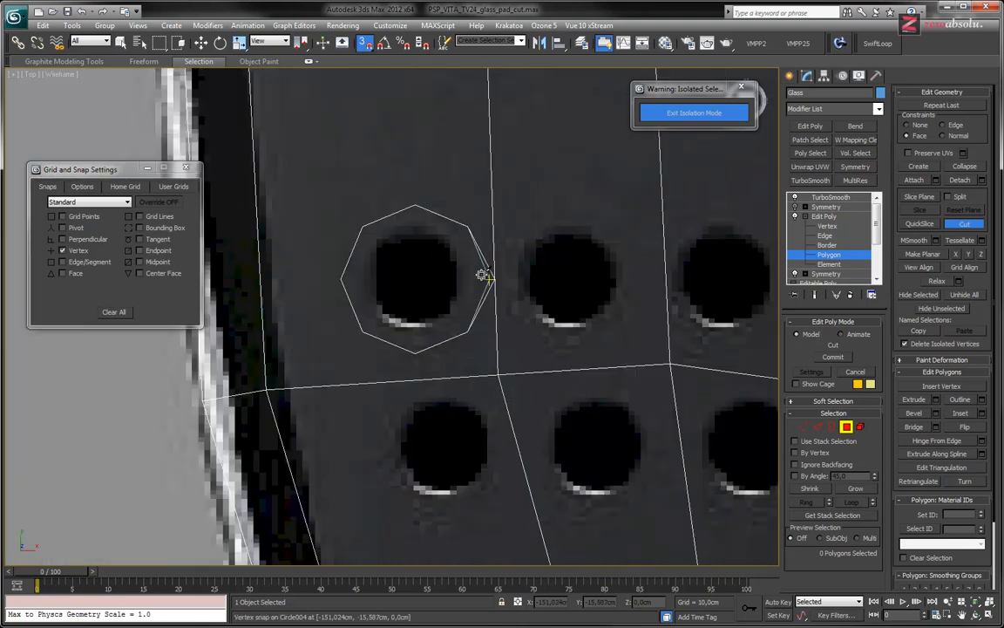
{"action": "left_click", "coordinate": [441, 220]}
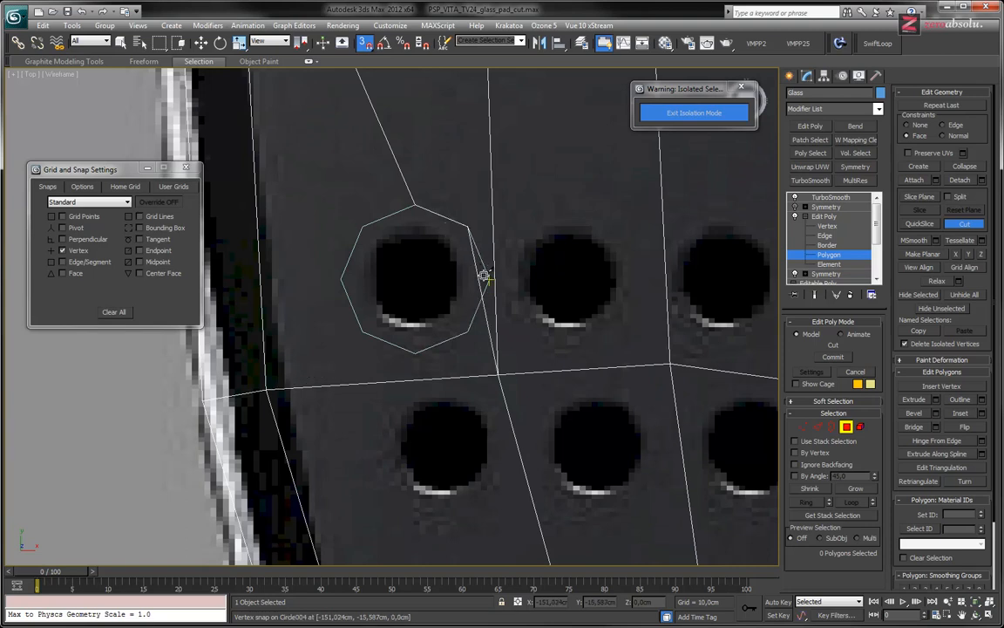
{"action": "left_click", "coordinate": [488, 281]}
{"action": "right_click", "coordinate": [451, 297]}
{"action": "key", "text": "ctrl+z"}
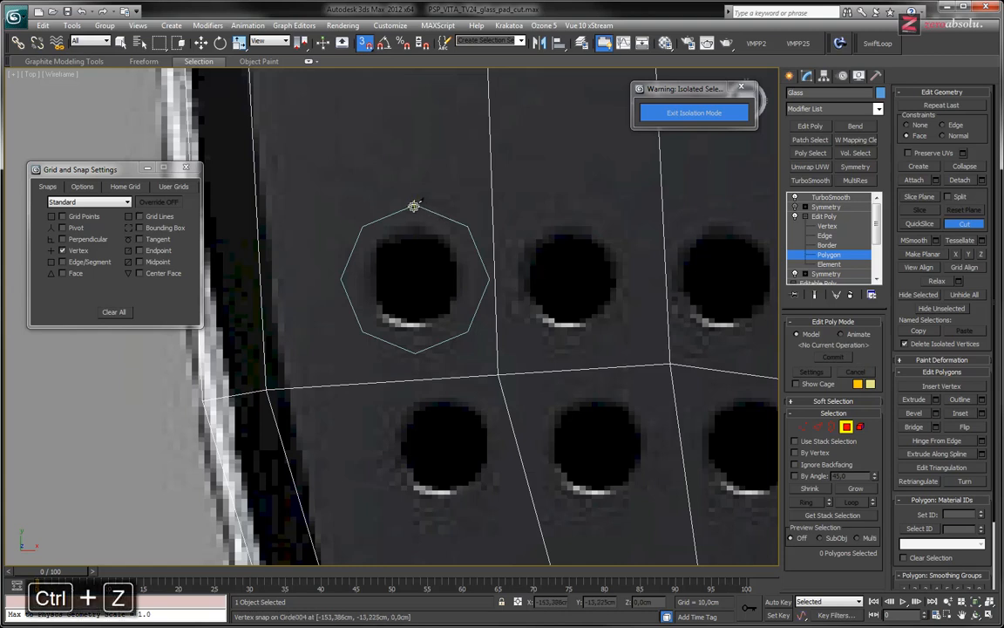
Cut an octagon into the glass panel along the circle, linked to the mesh vertex between the upper and lower outer speaker holes
{"action": "left_click", "coordinate": [496, 373]}
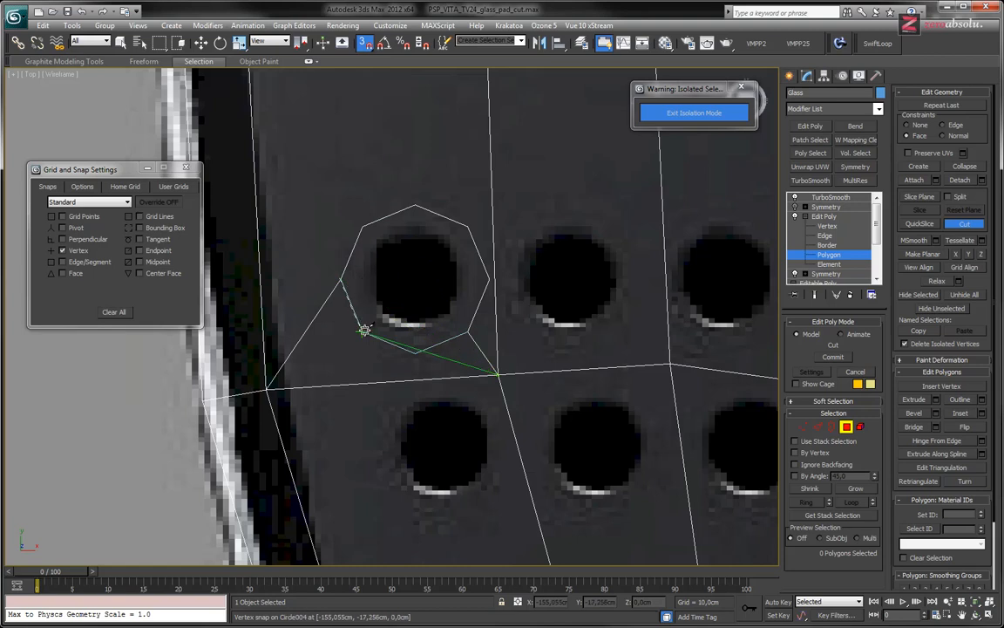
{"action": "left_click", "coordinate": [468, 329]}
{"action": "right_click", "coordinate": [405, 190]}
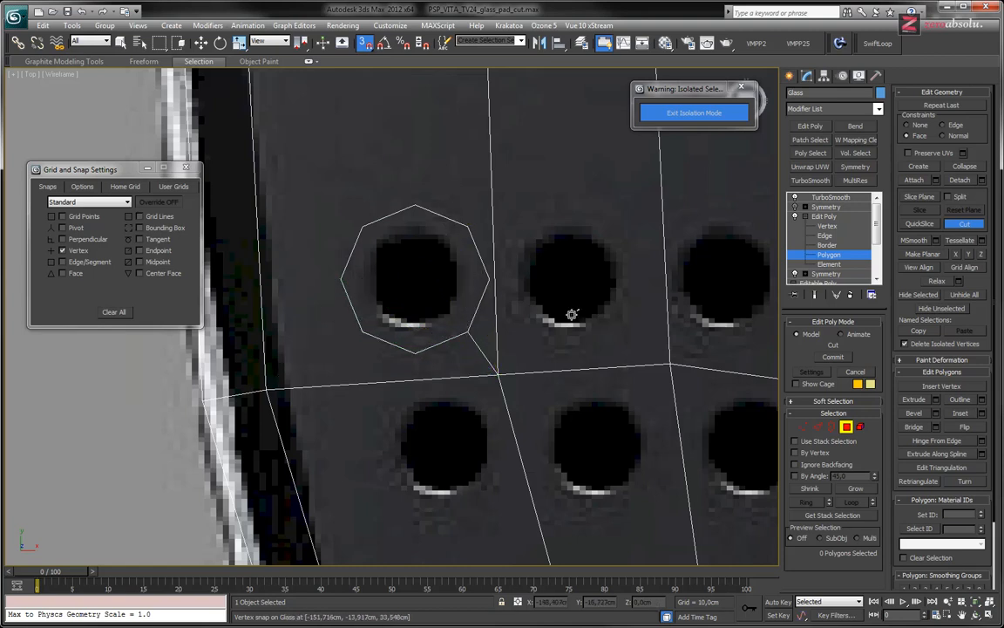
{"action": "left_click", "coordinate": [833, 256]}
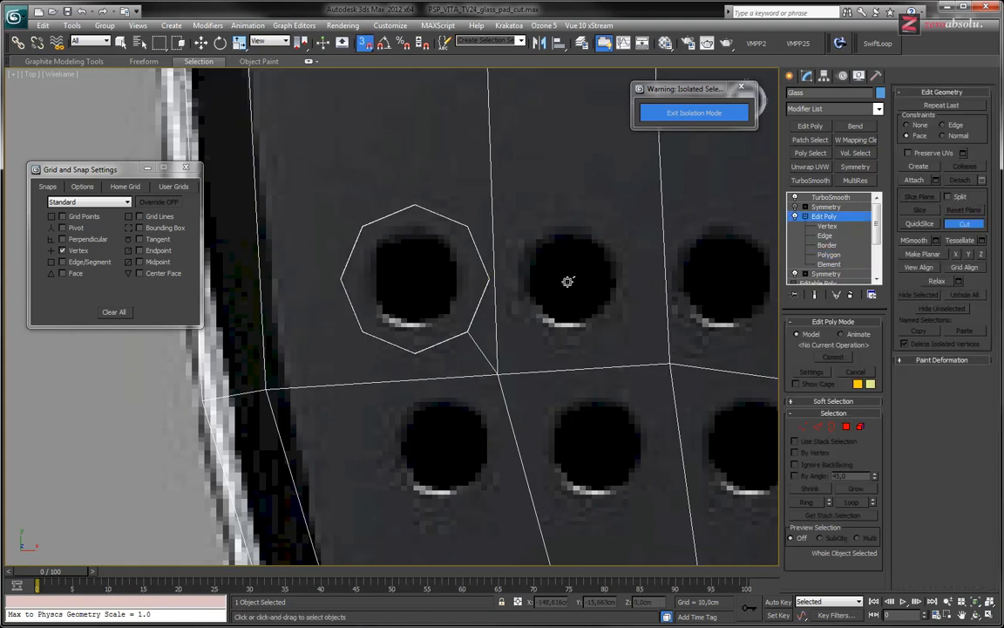
Move the circle spline horizontally so it surrounds the upper middle speaker hole
{"action": "key", "text": "w"}
{"action": "left_click", "coordinate": [474, 311]}
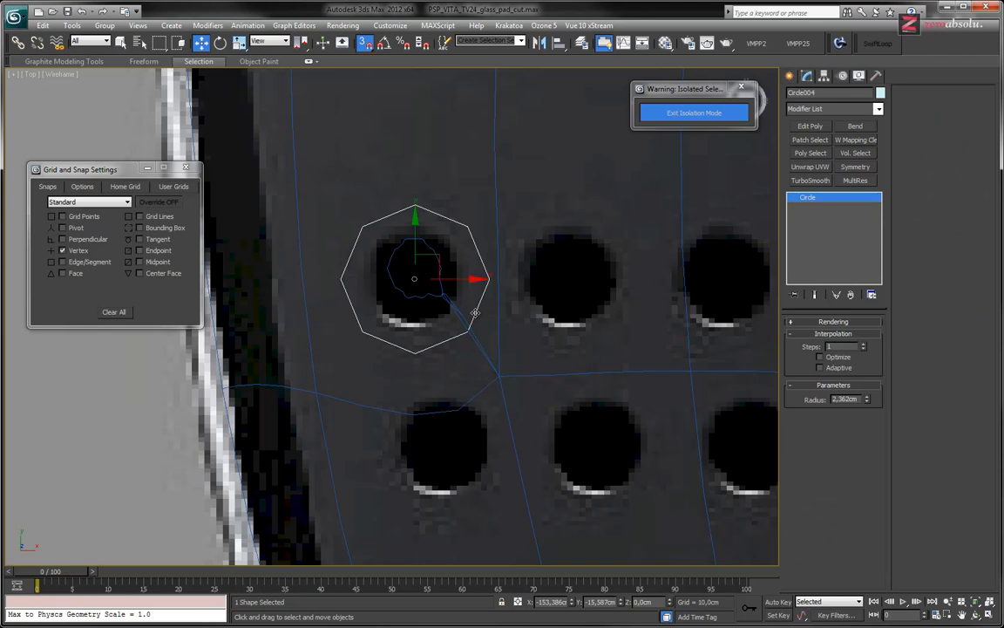
{"action": "left_click_drag", "start_coordinate": [456, 278], "coordinate": [490, 279], "text": "shift"}
{"action": "key", "text": "ctrl+z"}
{"action": "left_click", "coordinate": [547, 371]}
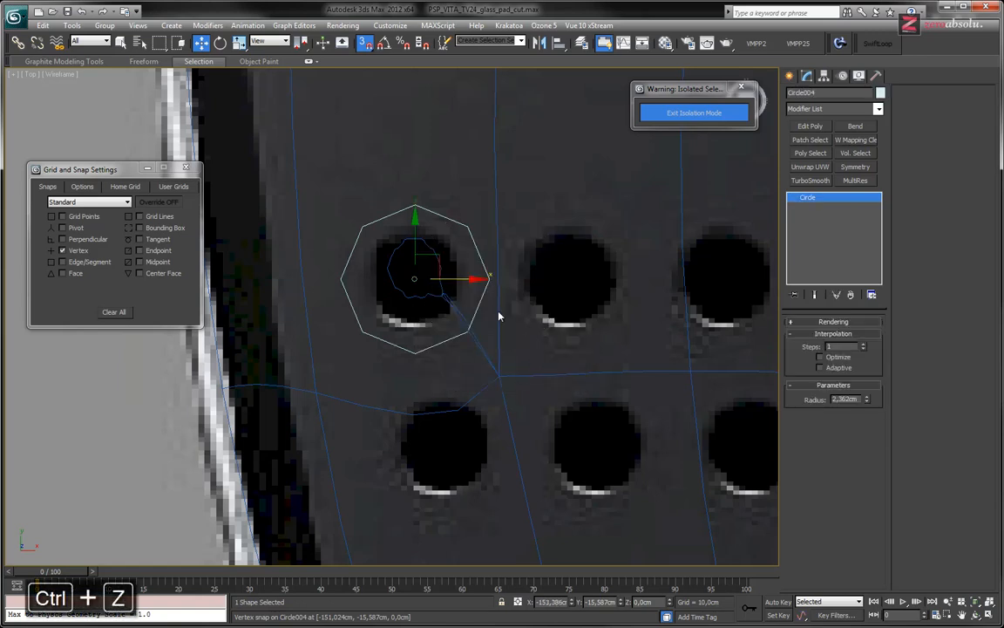
{"action": "left_click_drag", "start_coordinate": [414, 278], "coordinate": [572, 277]}
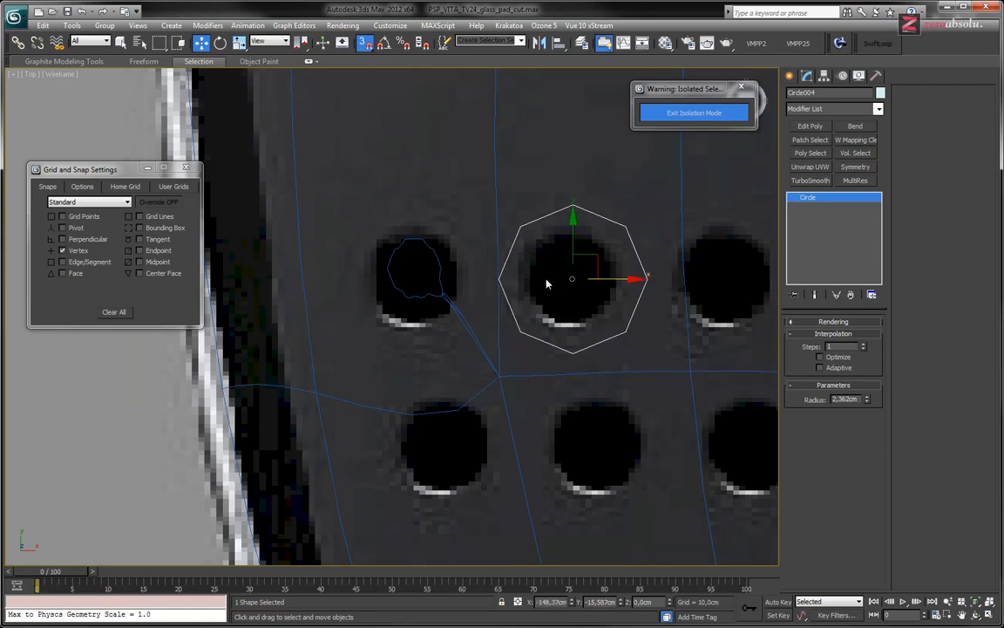
Turn off the TurboSmooth modifier on the glass panel to work on the unsmoothed mesh
{"action": "scroll", "coordinate": [547, 283], "scroll_direction": "down", "scroll_amount": 5}
{"action": "scroll", "coordinate": [468, 359], "scroll_direction": "up", "scroll_amount": 2}
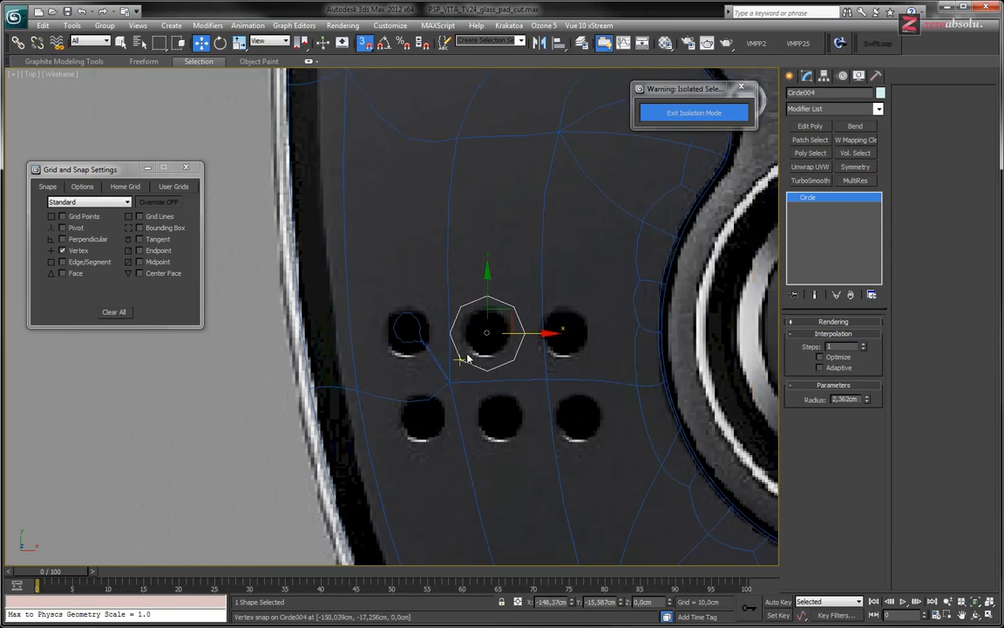
{"action": "left_click", "coordinate": [548, 235]}
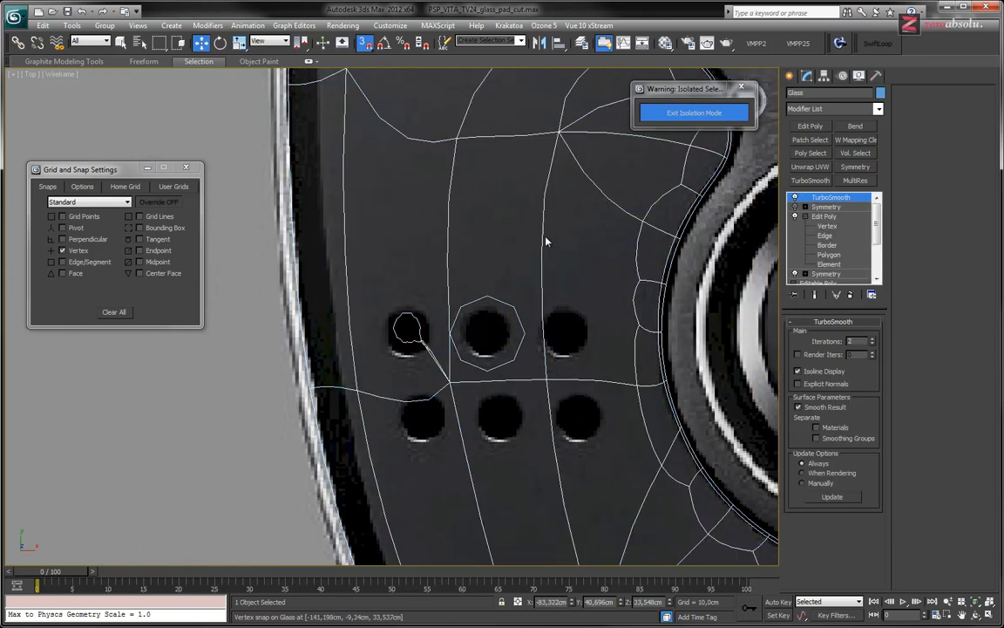
{"action": "left_click", "coordinate": [795, 198]}
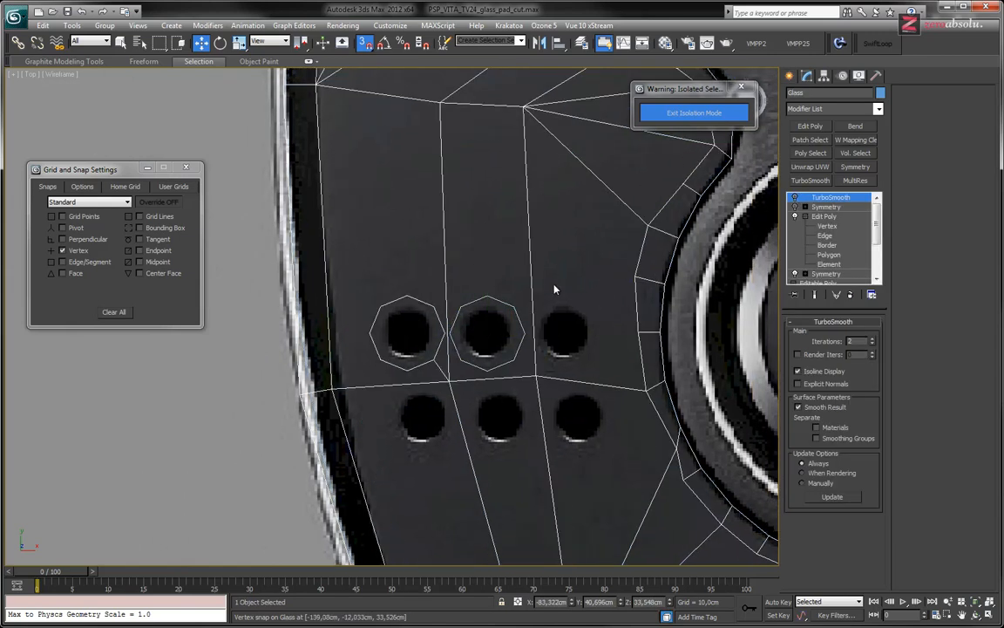
Nudge the circle around the upper middle speaker hole about 0.07 cm toward the octagon already cut
{"action": "scroll", "coordinate": [554, 289], "scroll_direction": "up", "scroll_amount": 5}
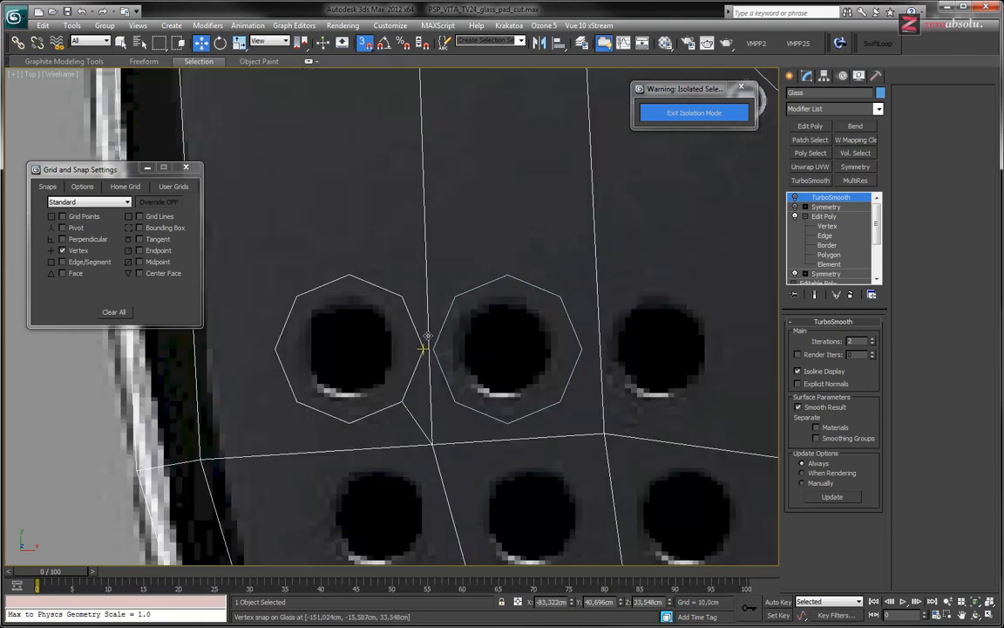
{"action": "left_click", "coordinate": [561, 303]}
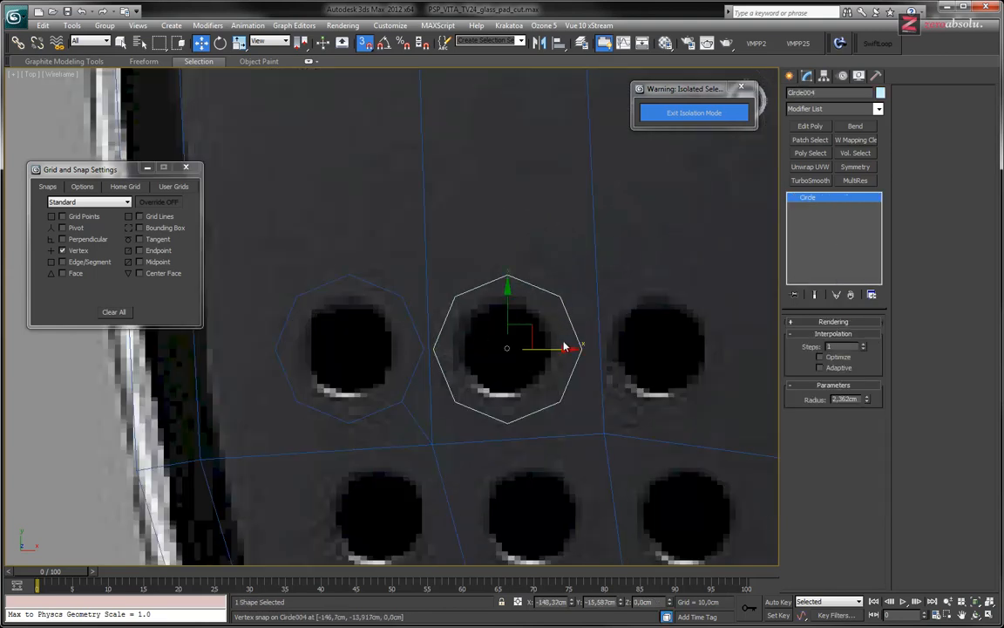
{"action": "left_click_drag", "start_coordinate": [558, 347], "coordinate": [505, 347]}
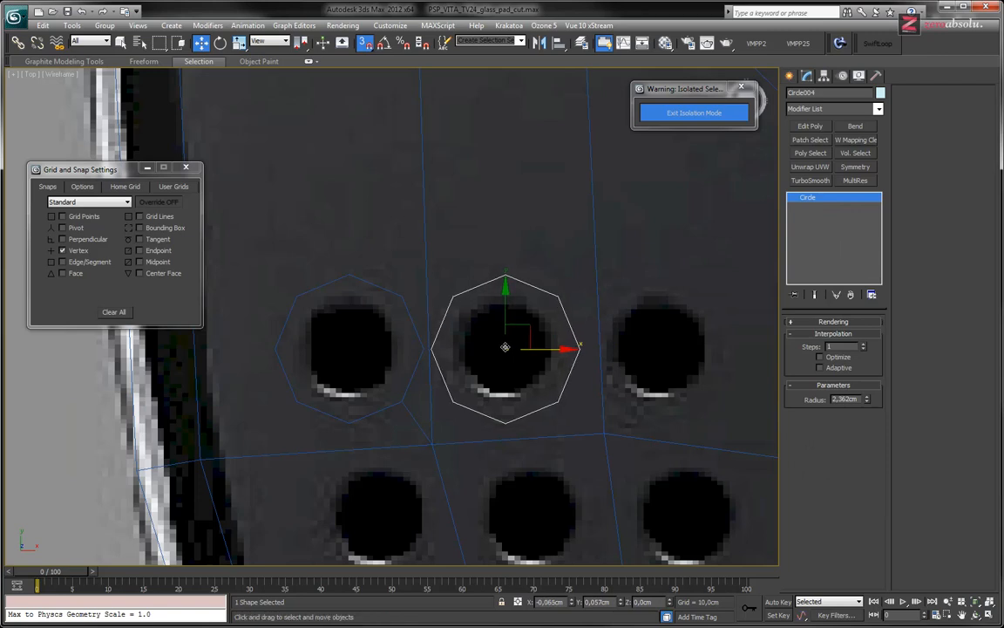
{"action": "middle_click_drag", "start_coordinate": [472, 366], "coordinate": [504, 336]}
Cut an octagon into the glass panel along the circle around the upper middle speaker hole, starting from the mesh vertex shared with the outer octagon
{"action": "left_click", "coordinate": [579, 355]}
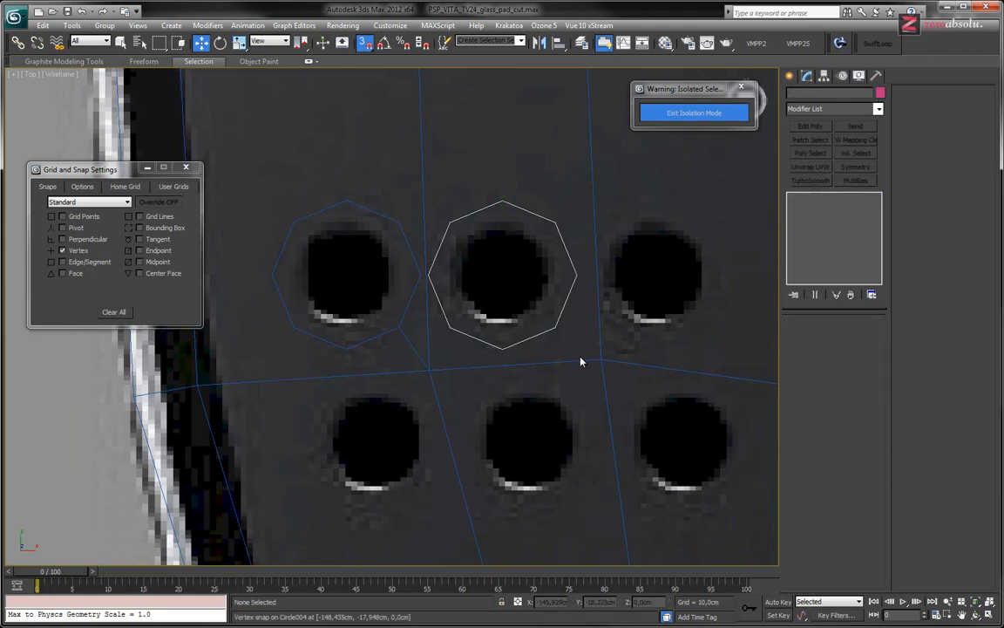
{"action": "left_click", "coordinate": [601, 358]}
{"action": "left_click", "coordinate": [828, 227]}
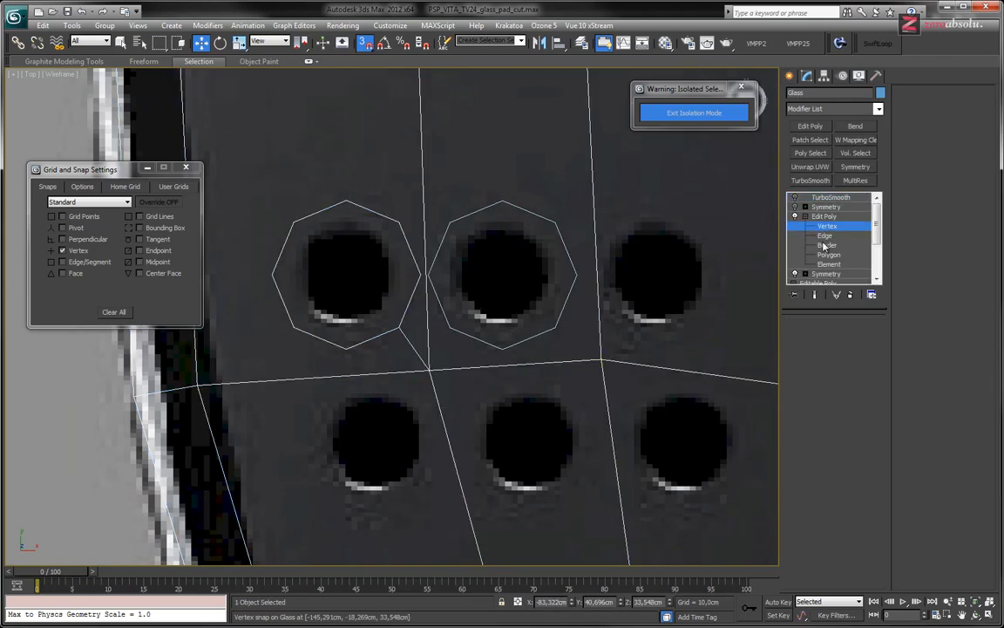
{"action": "left_click", "coordinate": [829, 255]}
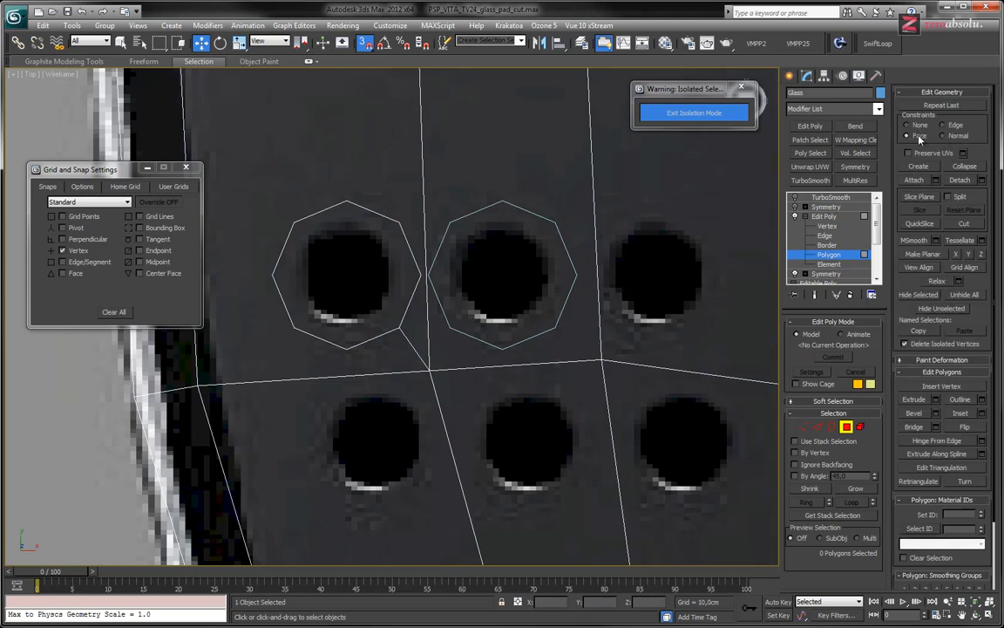
{"action": "left_click", "coordinate": [911, 136]}
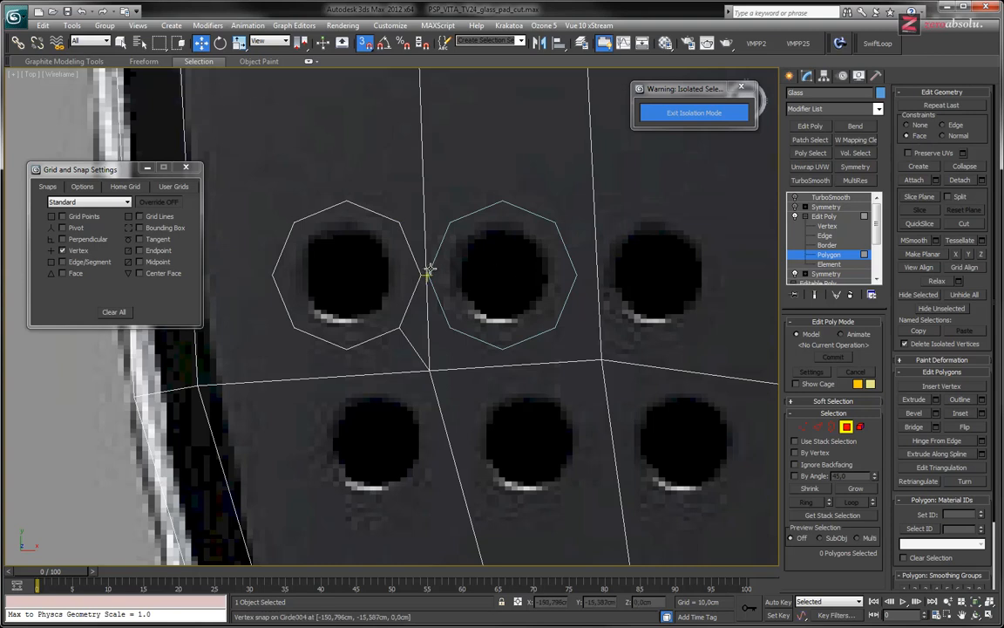
{"action": "left_click", "coordinate": [965, 224]}
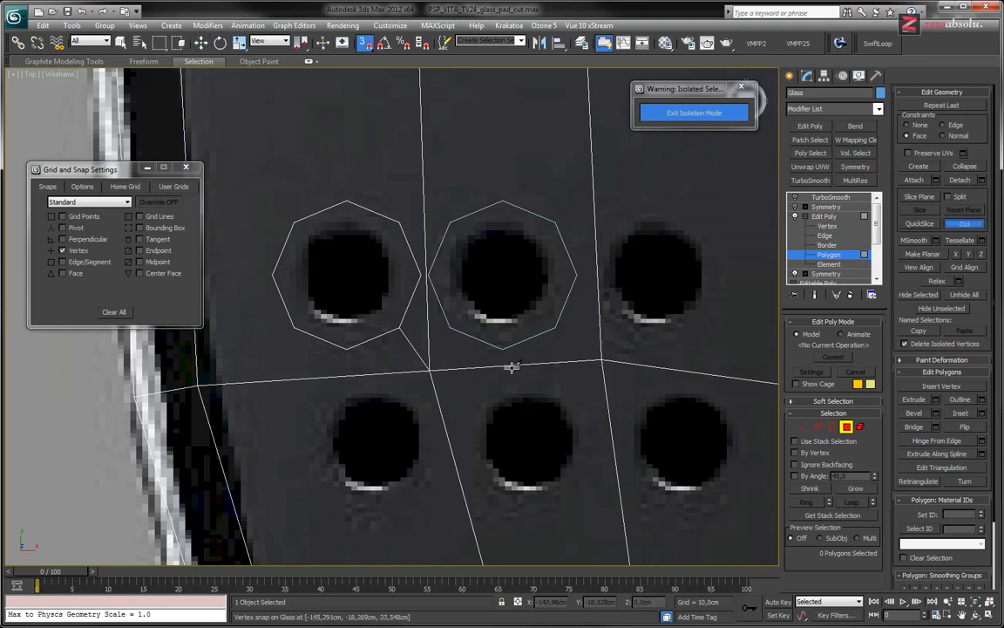
{"action": "left_click", "coordinate": [429, 369]}
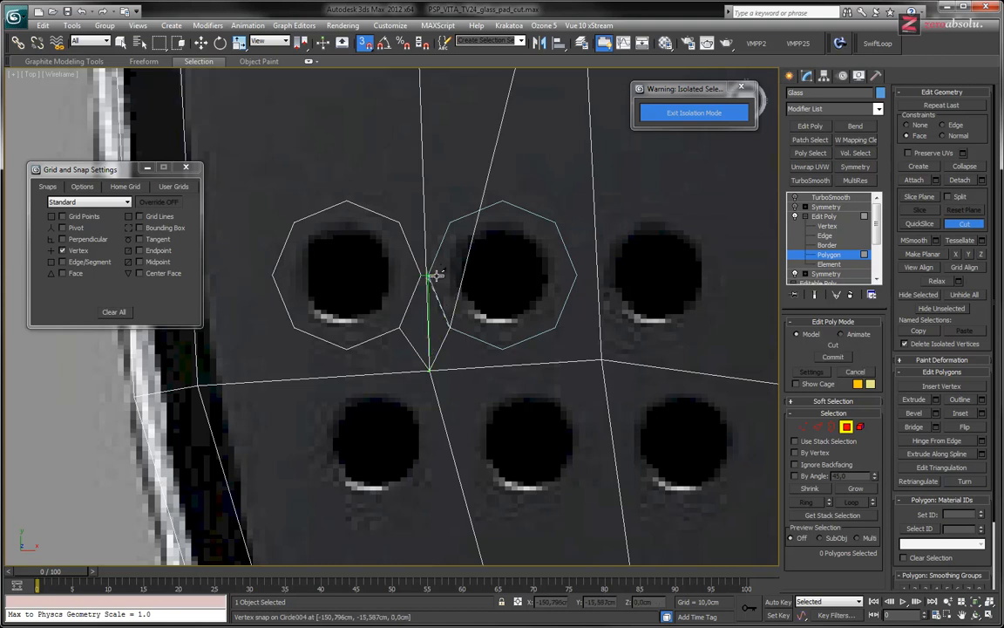
{"action": "scroll", "coordinate": [426, 274], "scroll_direction": "up", "scroll_amount": 4}
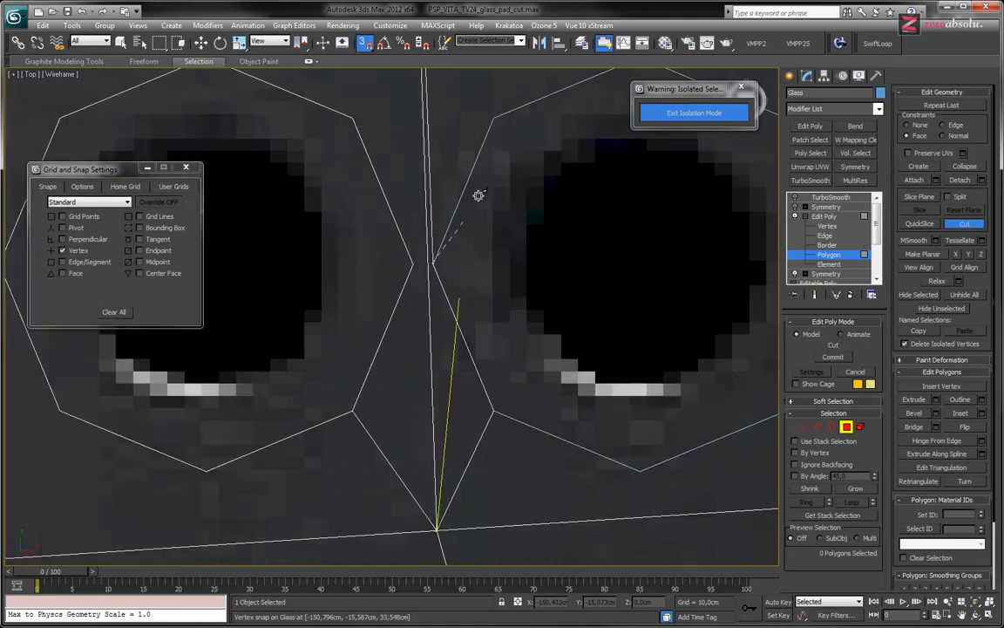
{"action": "scroll", "coordinate": [477, 218], "scroll_direction": "down", "scroll_amount": 2}
{"action": "scroll", "coordinate": [477, 218], "scroll_direction": "down", "scroll_amount": 2}
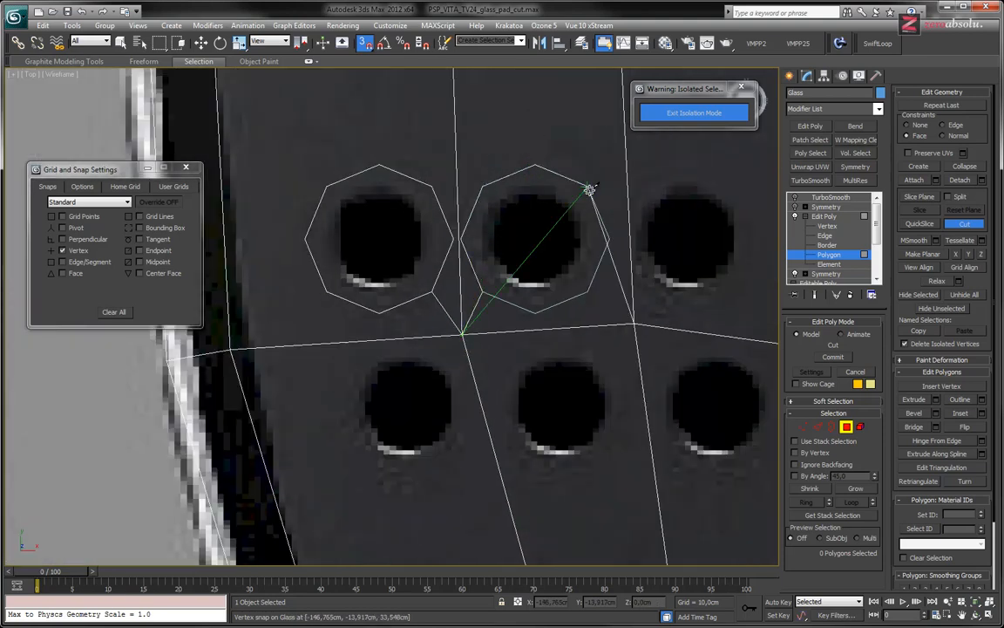
{"action": "left_click", "coordinate": [587, 291]}
{"action": "left_click", "coordinate": [535, 313]}
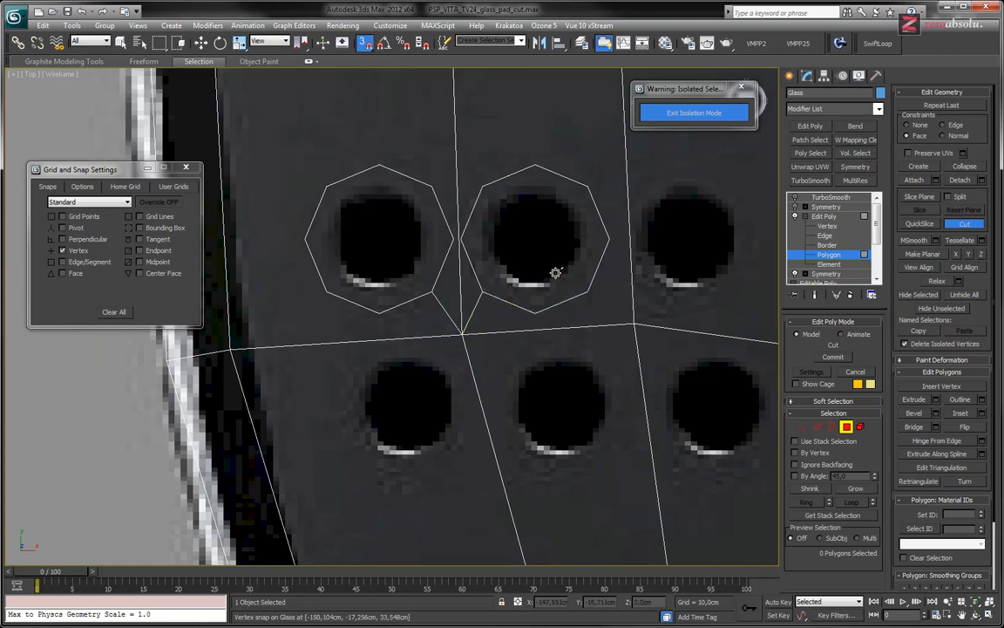
Move the circle spline about 4.9 cm along X so it surrounds the upper inner speaker hole
{"action": "middle_click_drag", "start_coordinate": [628, 368], "coordinate": [631, 333], "text": "alt"}
{"action": "scroll", "coordinate": [632, 333], "scroll_direction": "down", "scroll_amount": 4}
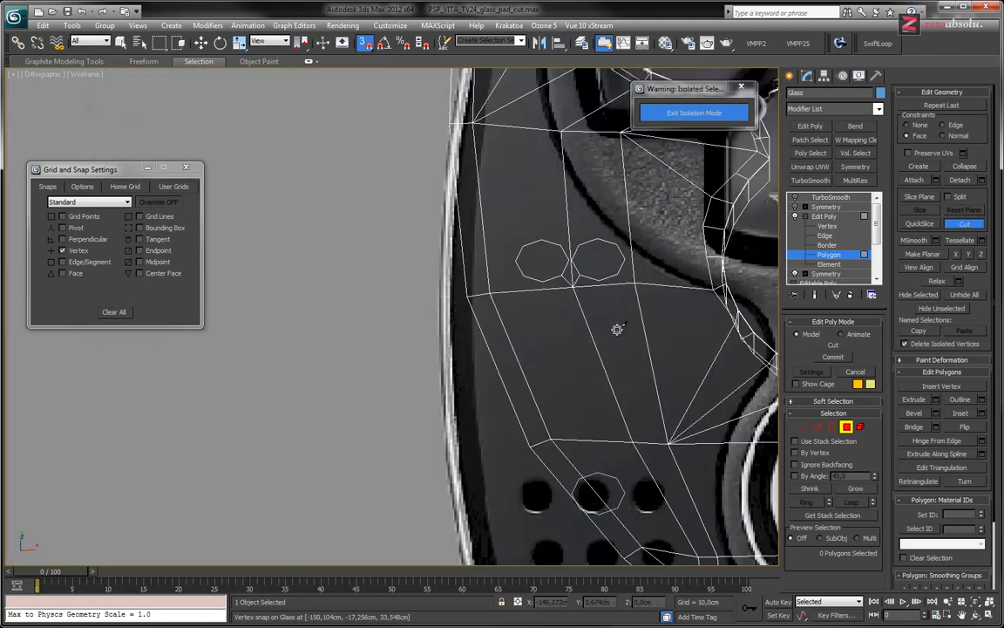
{"action": "key", "text": "shift+z"}
{"action": "key", "text": "shift+z"}
{"action": "key", "text": "shift+z"}
{"action": "key", "text": "shift+z"}
{"action": "key", "text": "shift+z"}
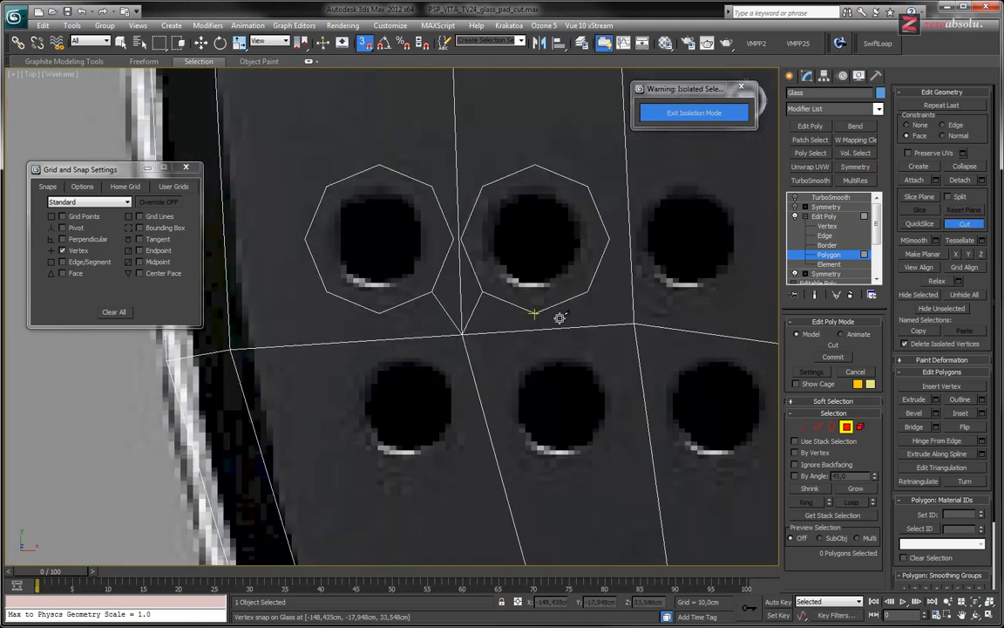
{"action": "left_click", "coordinate": [849, 254]}
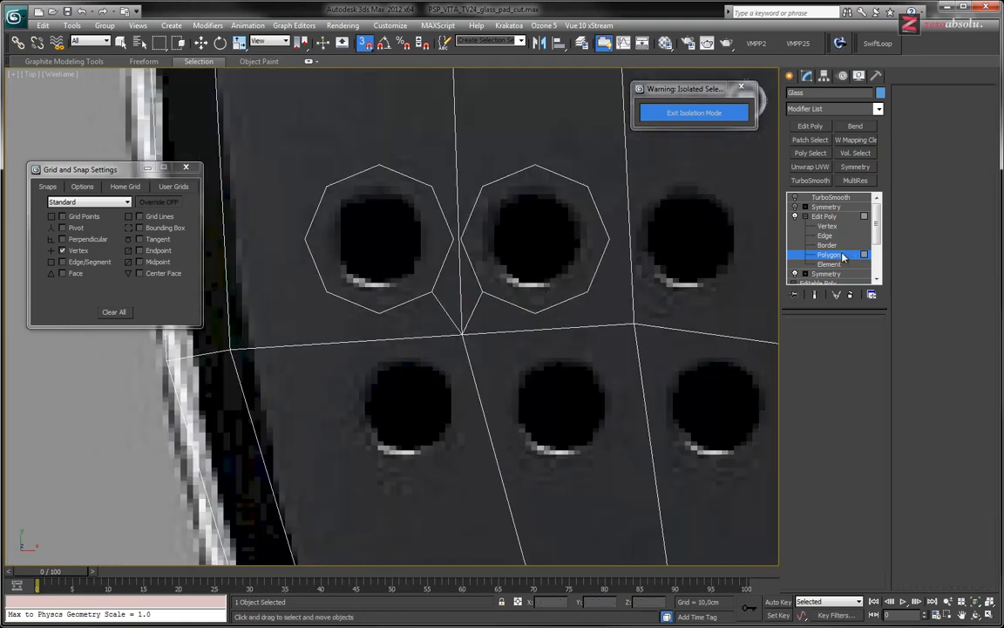
{"action": "left_click", "coordinate": [598, 251]}
{"action": "key", "text": "w"}
{"action": "mouse_move", "coordinate": [591, 238]}
{"action": "left_mouse_down", "text": "shift"}
{"action": "mouse_move", "coordinate": [702, 239]}
{"action": "mouse_move", "coordinate": [688, 241]}
{"action": "left_mouse_up", "text": "shift"}
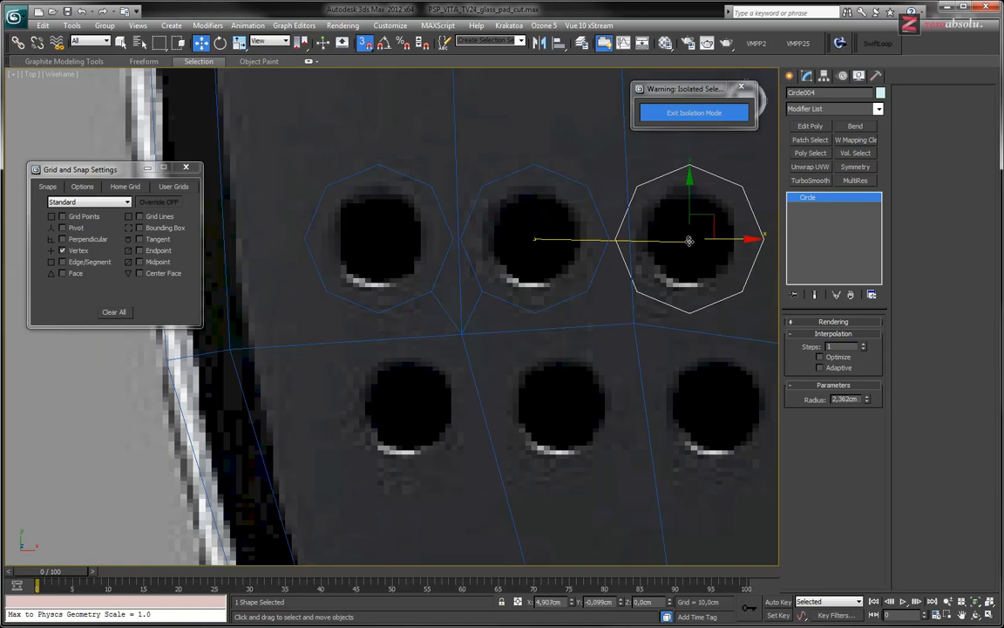
Remove the two lengthwise glass panel edges that run up from the crosswise edge between the upper speaker holes
{"action": "scroll", "coordinate": [689, 240], "scroll_direction": "down", "scroll_amount": 10}
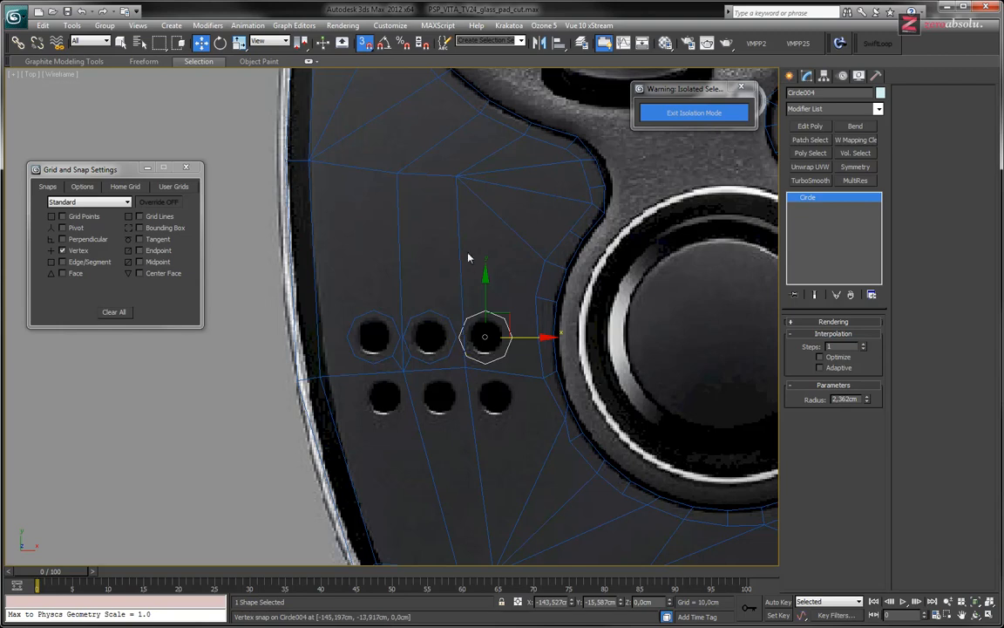
{"action": "middle_click_drag", "start_coordinate": [467, 267], "coordinate": [466, 292]}
{"action": "scroll", "coordinate": [466, 288], "scroll_direction": "up", "scroll_amount": 3}
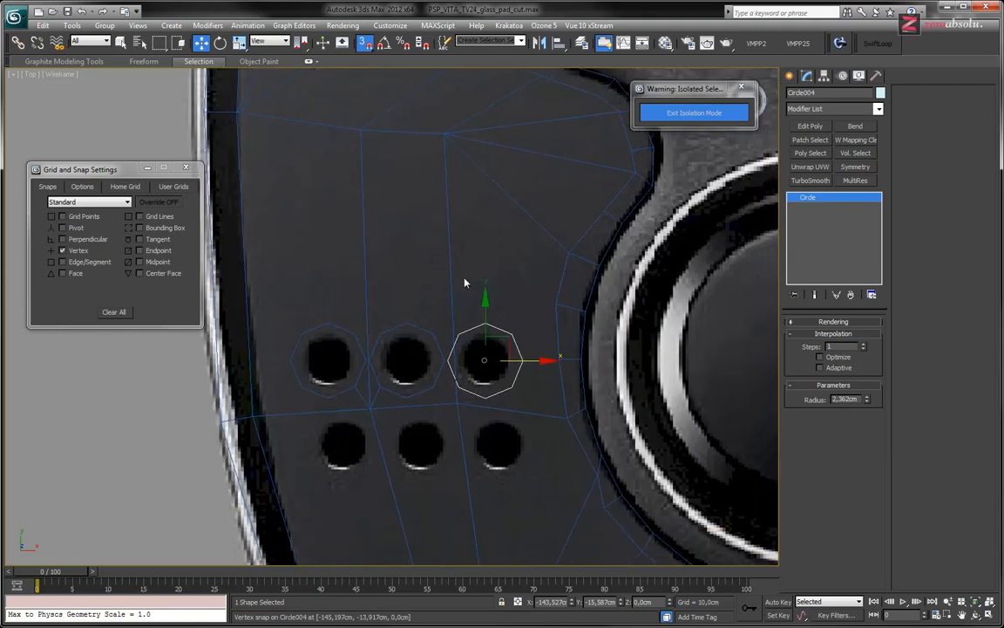
{"action": "left_click", "coordinate": [450, 272]}
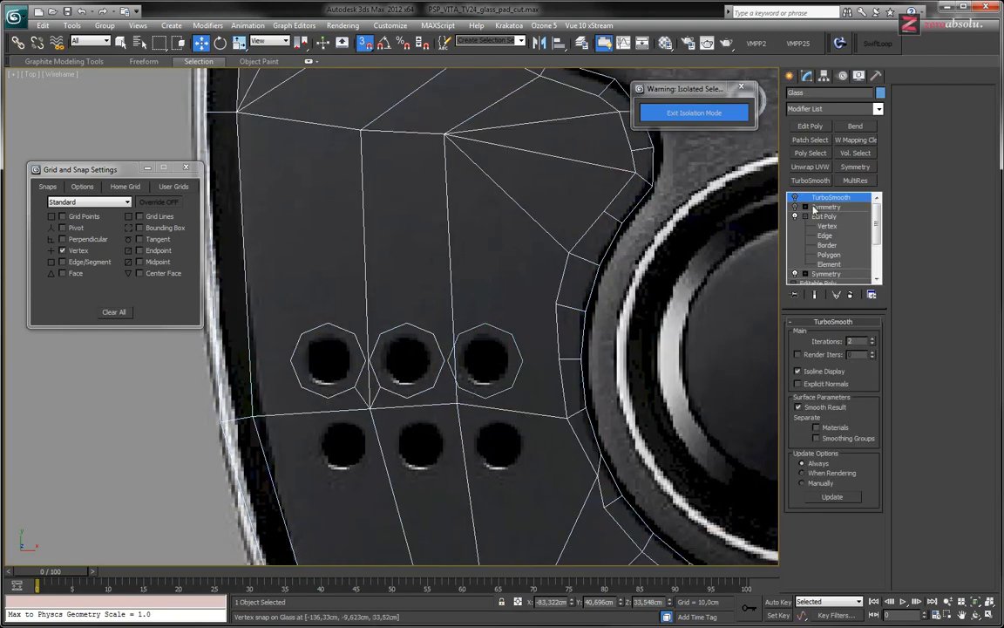
{"action": "left_click", "coordinate": [835, 234]}
{"action": "left_click", "coordinate": [446, 264]}
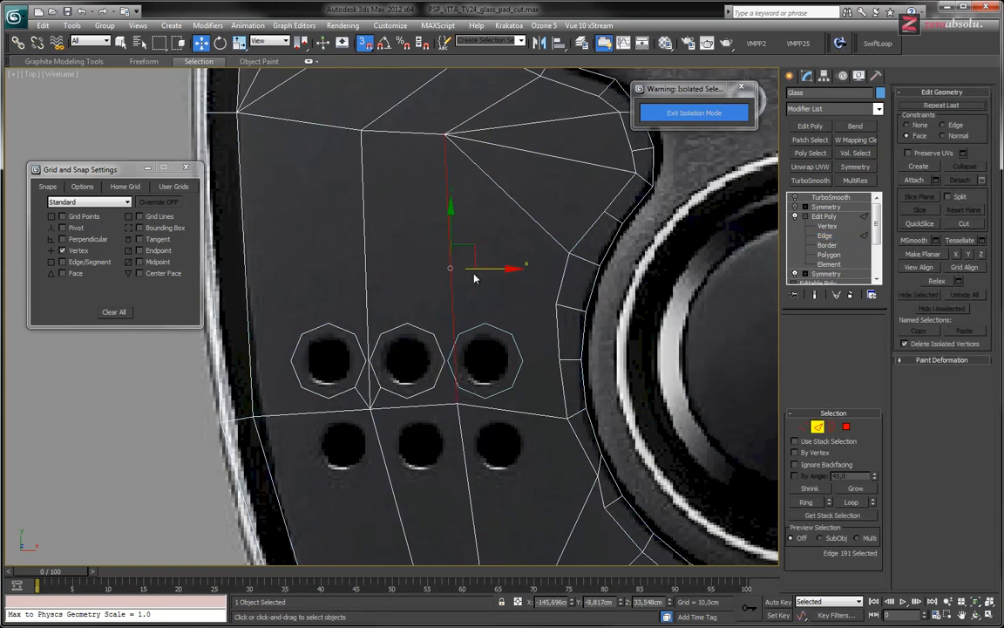
{"action": "left_click", "coordinate": [500, 296]}
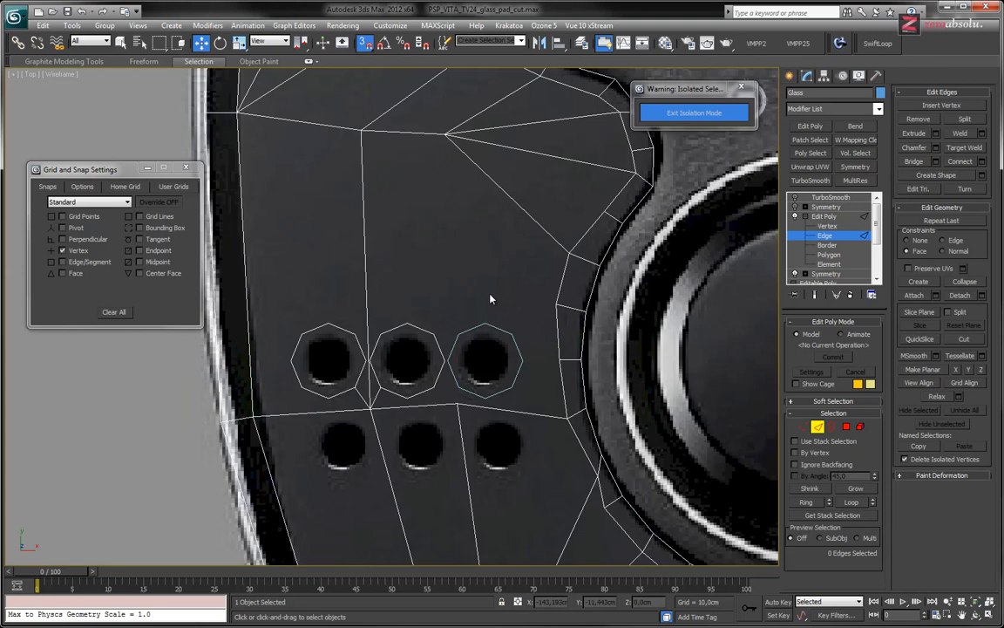
{"action": "left_click", "coordinate": [367, 309]}
{"action": "left_click", "coordinate": [424, 289]}
Remove the two lengthwise glass panel edges running down from the crosswise edge between the lower speaker holes
{"action": "middle_click_drag", "start_coordinate": [457, 325], "coordinate": [447, 214]}
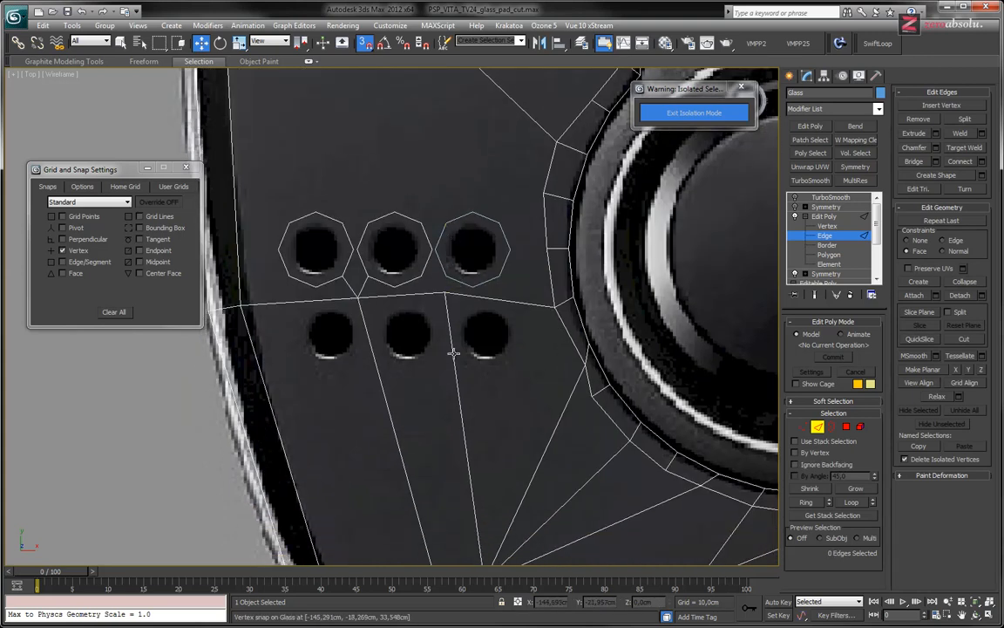
{"action": "left_click", "coordinate": [454, 353]}
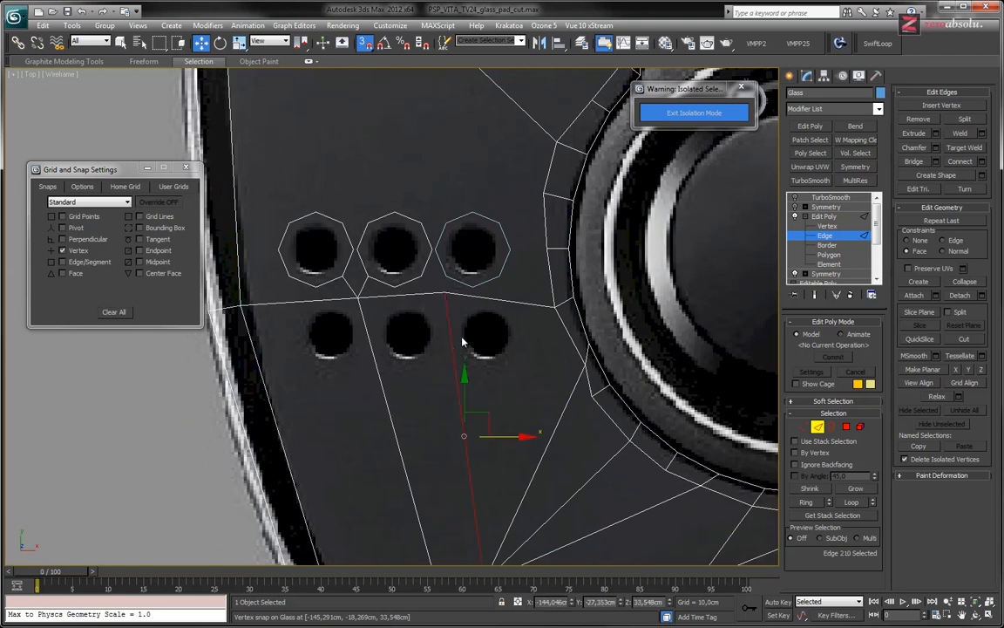
{"action": "key", "text": "BackSpace"}
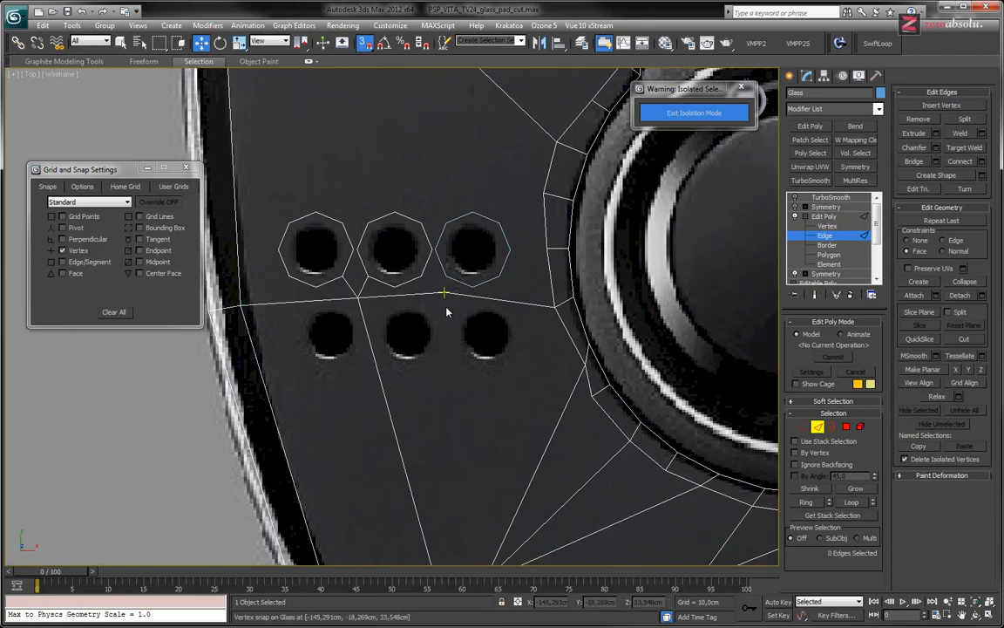
{"action": "left_click", "coordinate": [367, 334]}
{"action": "key", "text": "BackSpace"}
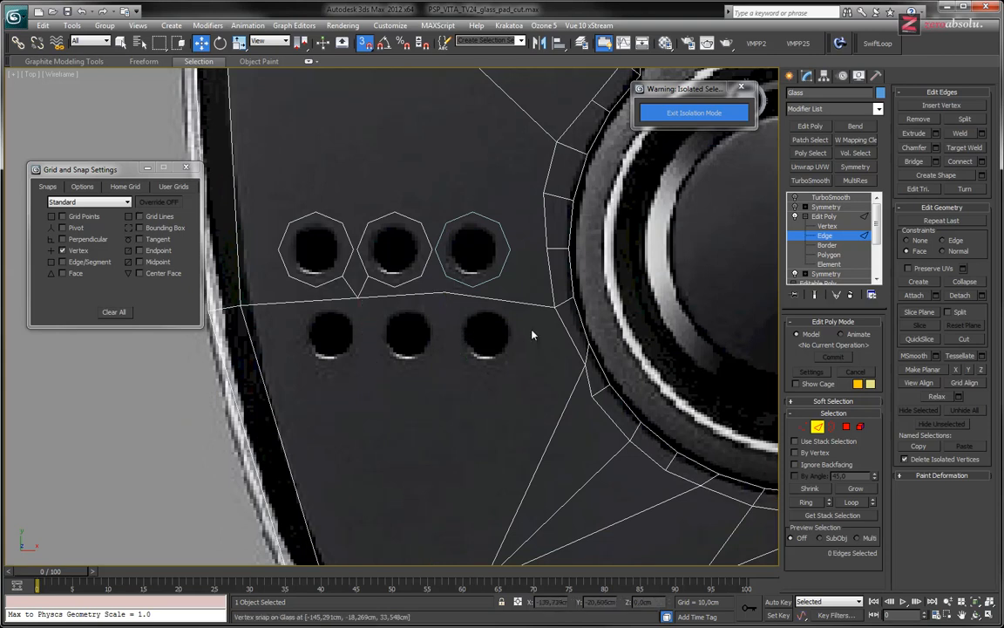
Cut an octagon along the circle around the upper inner speaker hole, linked to the mesh vertex just below it
{"action": "scroll", "coordinate": [464, 337], "scroll_direction": "up", "scroll_amount": 4}
{"action": "scroll", "coordinate": [472, 298], "scroll_direction": "up", "scroll_amount": 2}
{"action": "scroll", "coordinate": [471, 298], "scroll_direction": "down", "scroll_amount": 4}
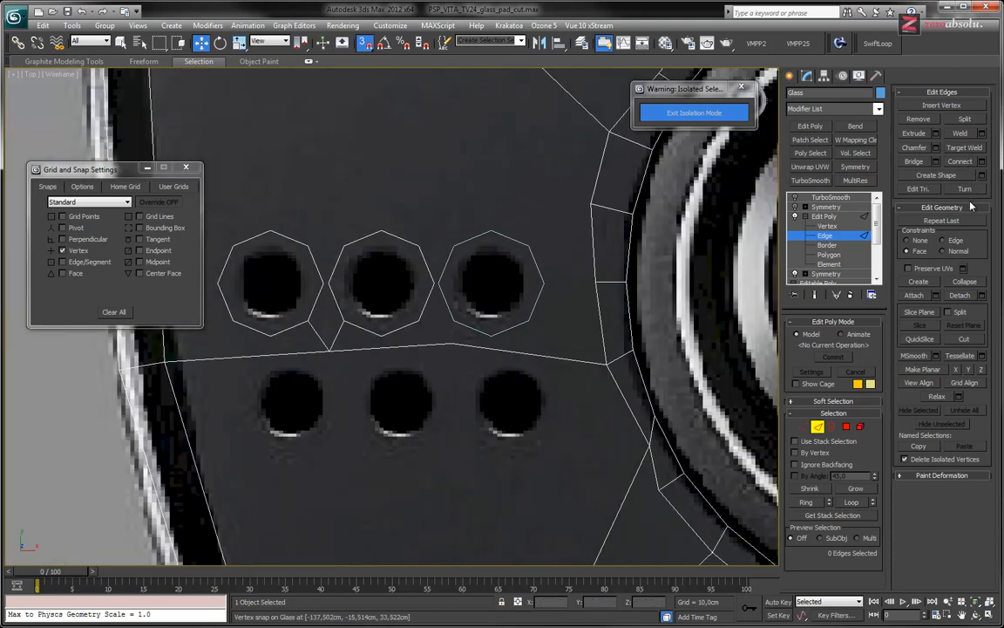
{"action": "key", "text": "F3"}
{"action": "key", "text": "F3"}
{"action": "left_click", "coordinate": [964, 340]}
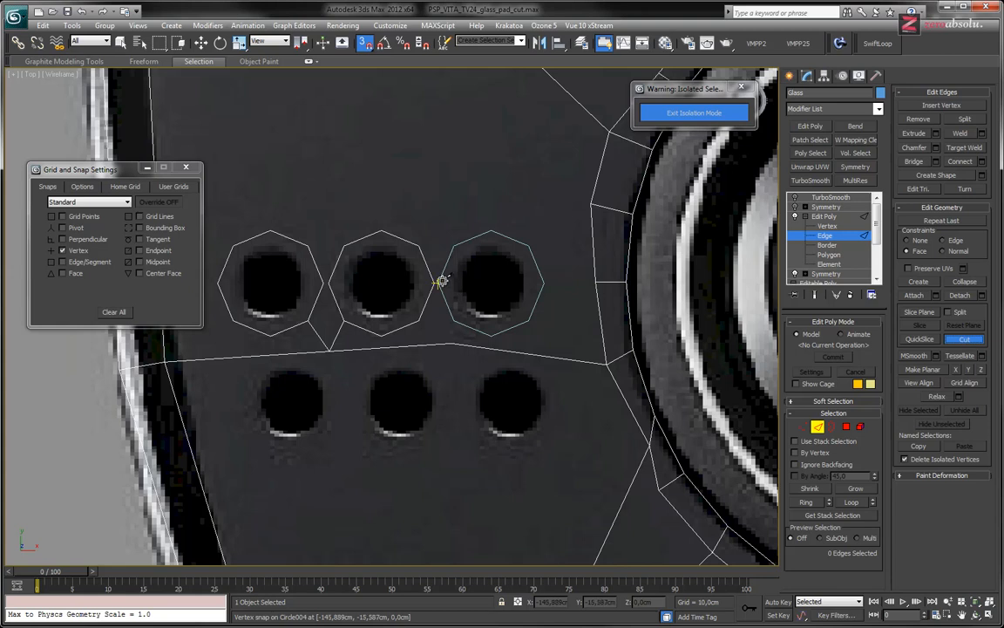
{"action": "scroll", "coordinate": [431, 279], "scroll_direction": "up", "scroll_amount": 4}
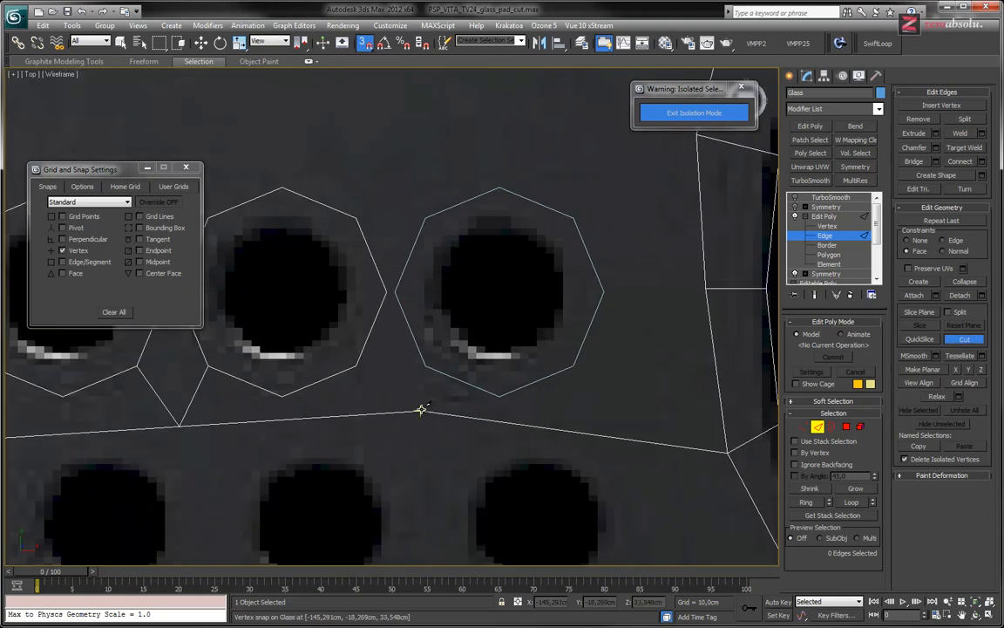
{"action": "left_click", "coordinate": [421, 409]}
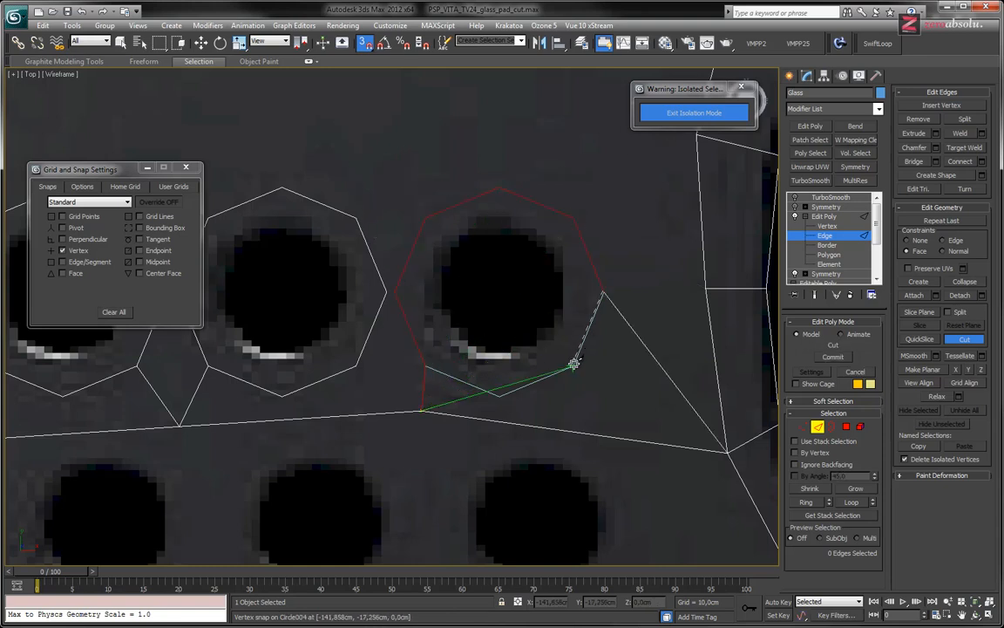
{"action": "left_click", "coordinate": [500, 396]}
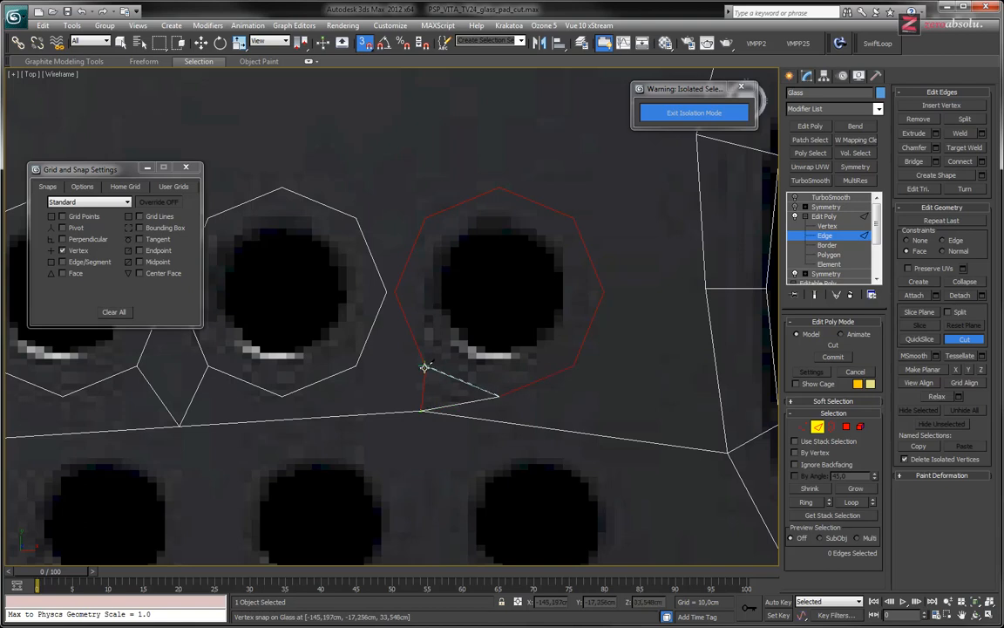
Move the circle spline around the lower outer speaker hole, centred at about X -152.5 cm, Y -20.9 cm
{"action": "middle_click_drag", "start_coordinate": [448, 318], "coordinate": [543, 185]}
{"action": "scroll", "coordinate": [589, 225], "scroll_direction": "down", "scroll_amount": 3}
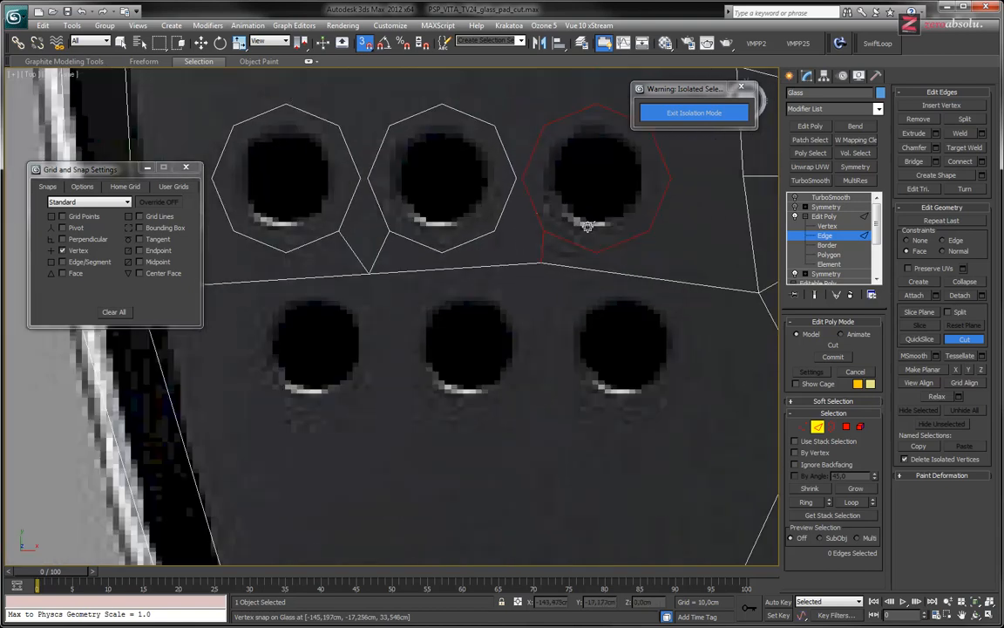
{"action": "left_click", "coordinate": [828, 237]}
{"action": "right_click", "coordinate": [579, 248]}
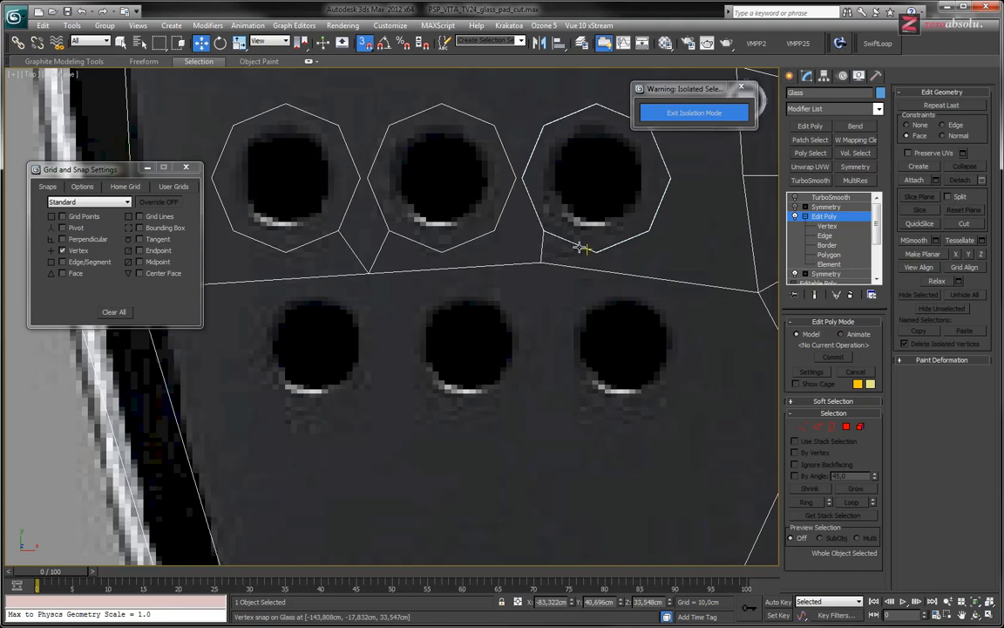
{"action": "left_click", "coordinate": [582, 247]}
{"action": "left_click_drag", "start_coordinate": [610, 169], "coordinate": [314, 345]}
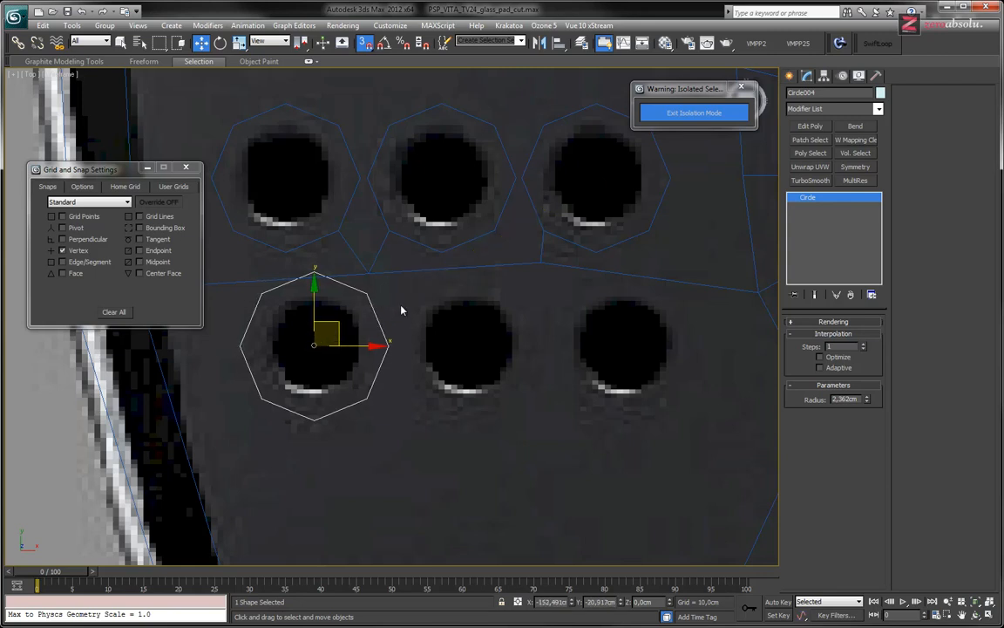
Remove the crosswise glass panel edge that passes through the circle around the lower outer speaker hole
{"action": "middle_click_drag", "start_coordinate": [399, 307], "coordinate": [467, 352]}
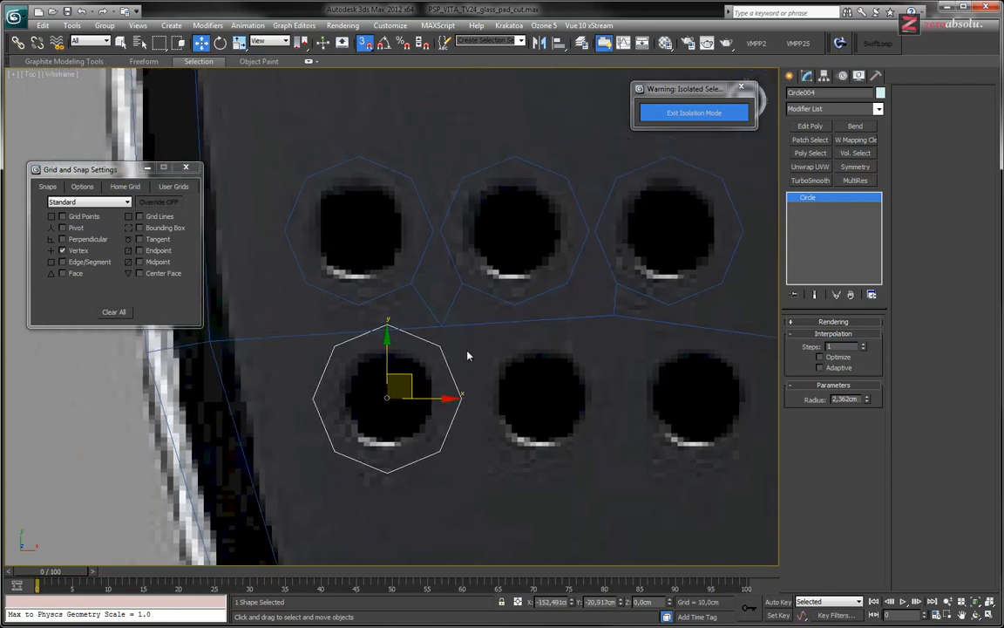
{"action": "left_click", "coordinate": [294, 335]}
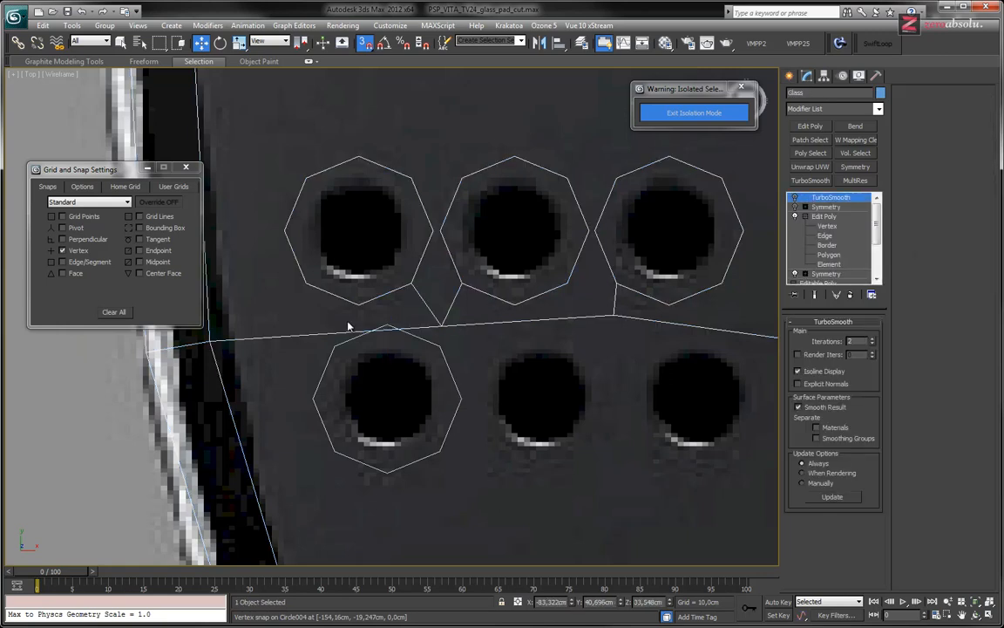
{"action": "left_click", "coordinate": [825, 235]}
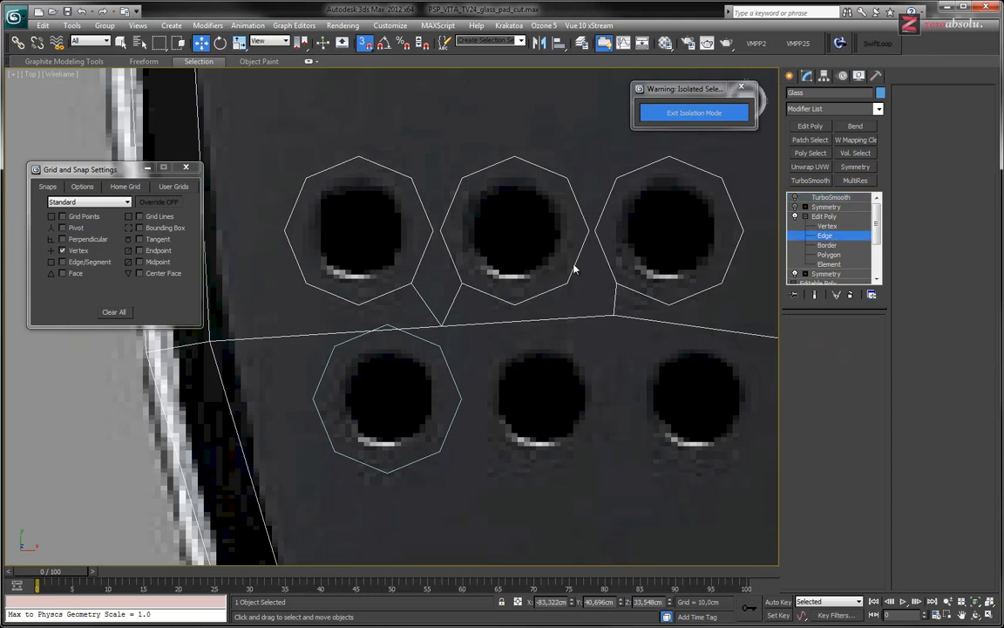
{"action": "left_click", "coordinate": [316, 332]}
{"action": "left_click", "coordinate": [486, 341]}
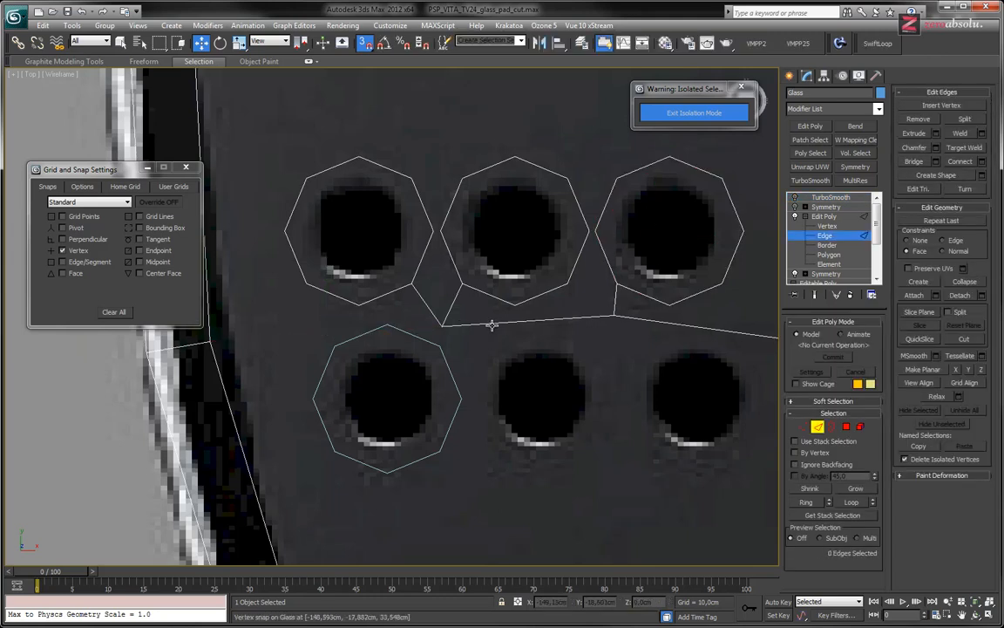
Cut an edge from the facing vertex on the analog stick's ring to the nearest corner of the upper inner speaker octagon
{"action": "left_click", "coordinate": [527, 319]}
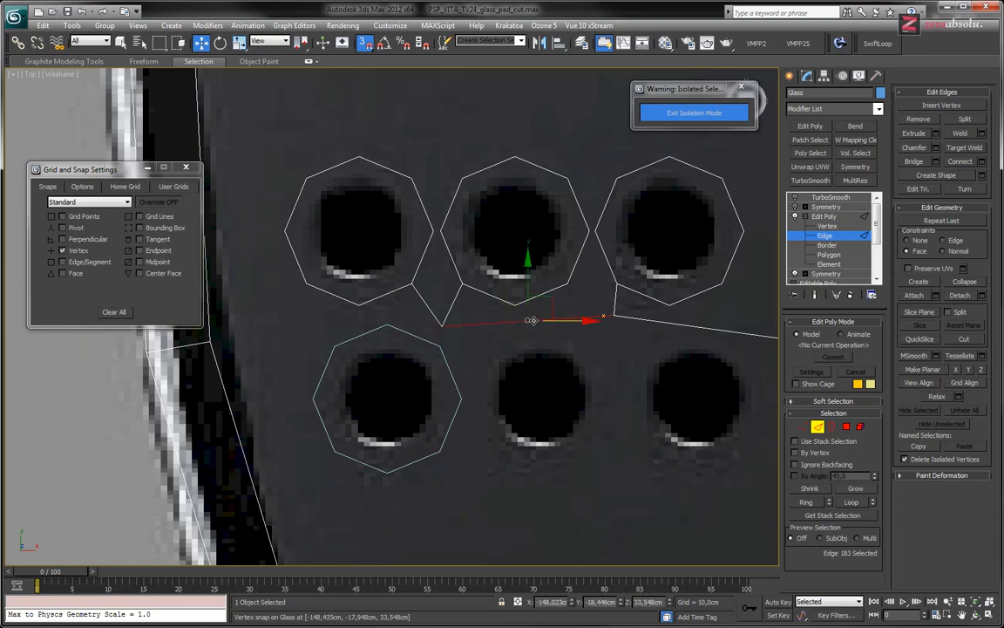
{"action": "middle_click_drag", "start_coordinate": [577, 268], "coordinate": [518, 347]}
{"action": "middle_click_drag", "start_coordinate": [477, 302], "coordinate": [510, 292]}
{"action": "middle_click_drag", "start_coordinate": [609, 288], "coordinate": [490, 271]}
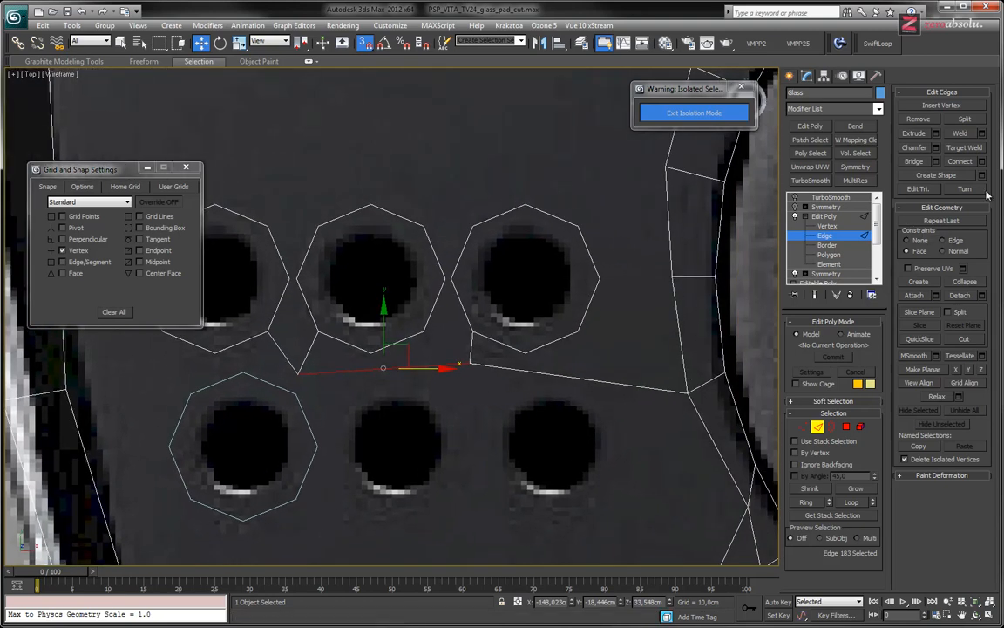
{"action": "left_click", "coordinate": [964, 339]}
{"action": "left_click", "coordinate": [670, 277]}
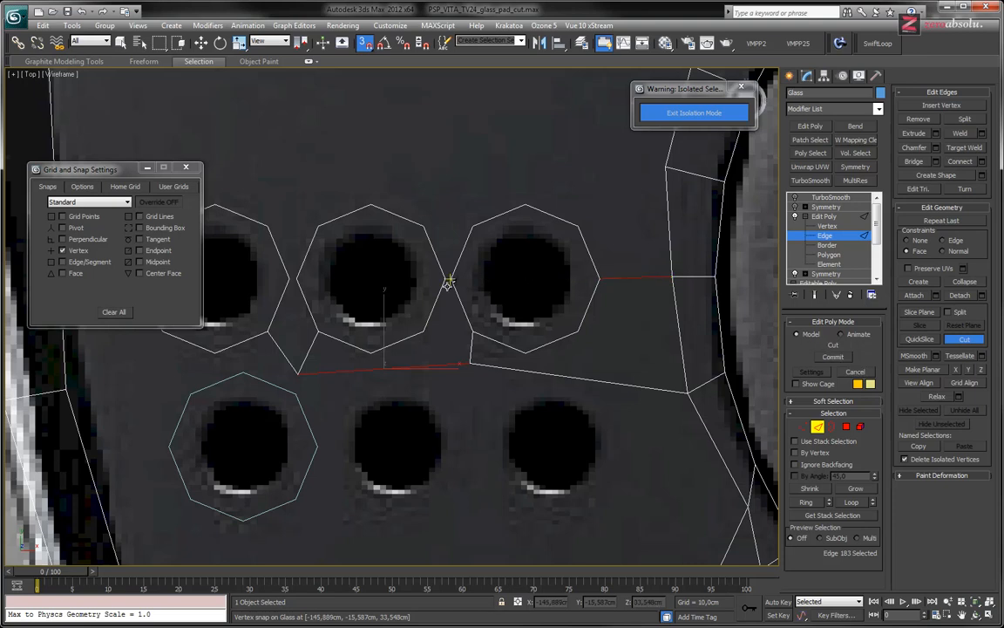
Cut a short edge joining the facing corners of the upper inner and upper middle speaker octagons
{"action": "scroll", "coordinate": [449, 278], "scroll_direction": "up", "scroll_amount": 6}
{"action": "left_click", "coordinate": [429, 274]}
{"action": "scroll", "coordinate": [441, 330], "scroll_direction": "down", "scroll_amount": 6}
{"action": "key", "text": "w"}
{"action": "middle_click_drag", "start_coordinate": [450, 339], "coordinate": [500, 315]}
{"action": "scroll", "coordinate": [470, 307], "scroll_direction": "down", "scroll_amount": 3}
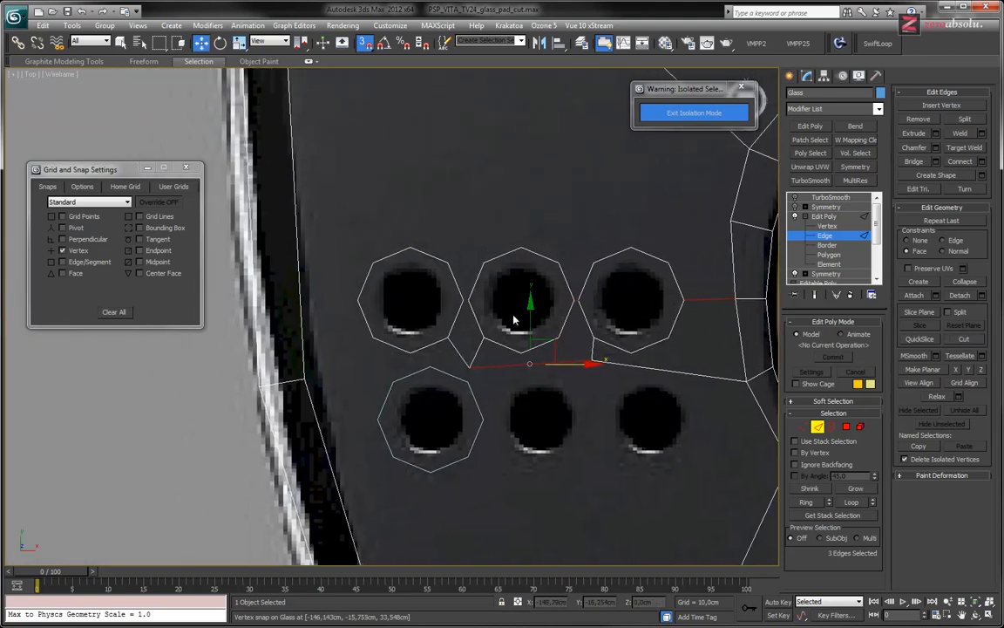
Cut a short edge joining the facing corners of the upper middle and upper outer speaker octagons
{"action": "scroll", "coordinate": [480, 291], "scroll_direction": "up", "scroll_amount": 6}
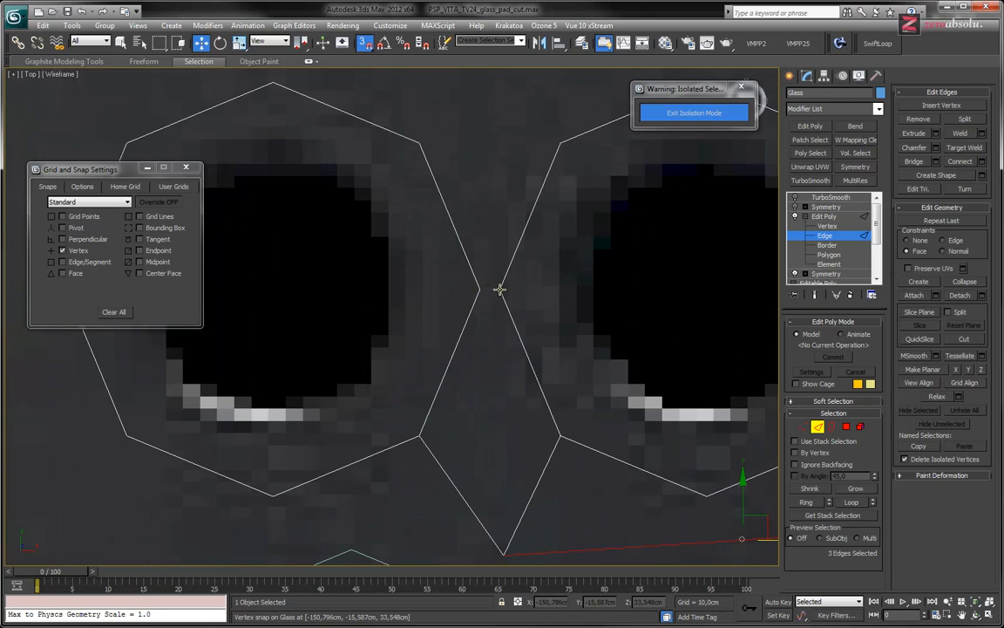
{"action": "key", "text": "alt+c"}
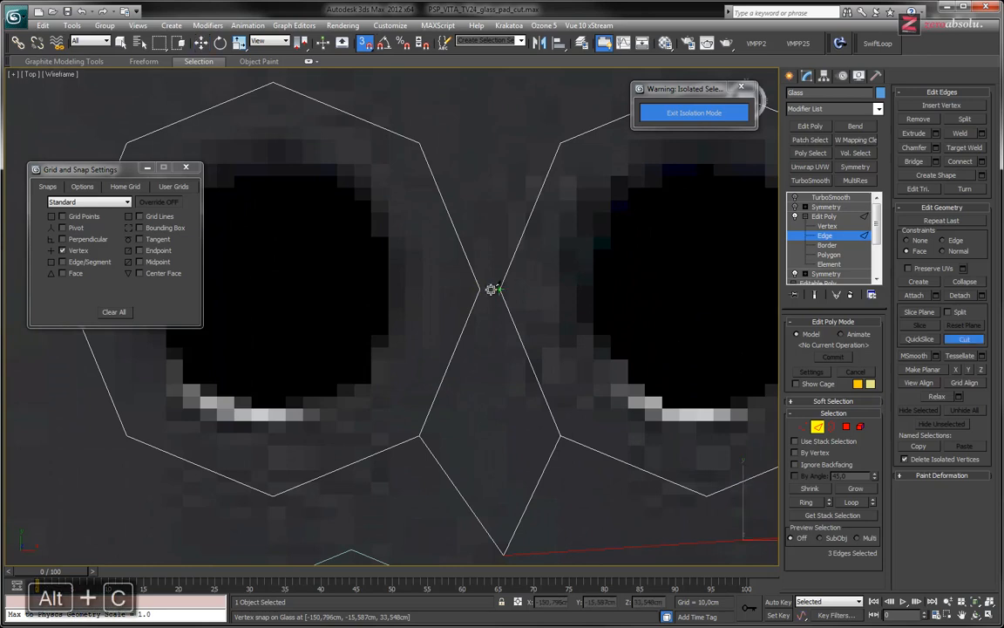
{"action": "left_click", "coordinate": [481, 288]}
{"action": "scroll", "coordinate": [523, 288], "scroll_direction": "down", "scroll_amount": 5}
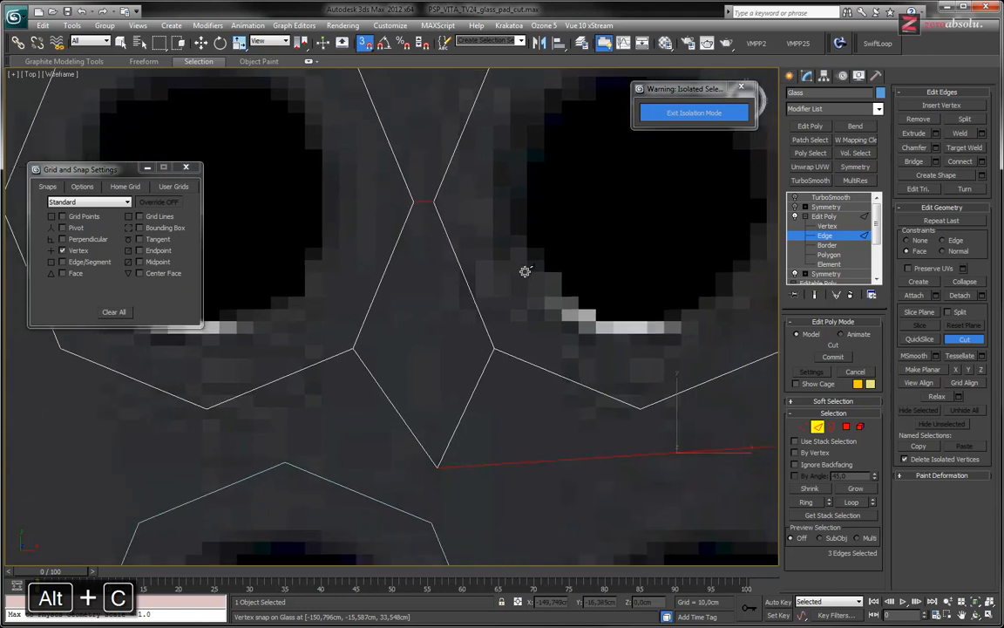
{"action": "left_click", "coordinate": [513, 319]}
{"action": "scroll", "coordinate": [512, 319], "scroll_direction": "down", "scroll_amount": 2}
{"action": "middle_click_drag", "start_coordinate": [512, 319], "coordinate": [461, 320]}
{"action": "right_click", "coordinate": [444, 342]}
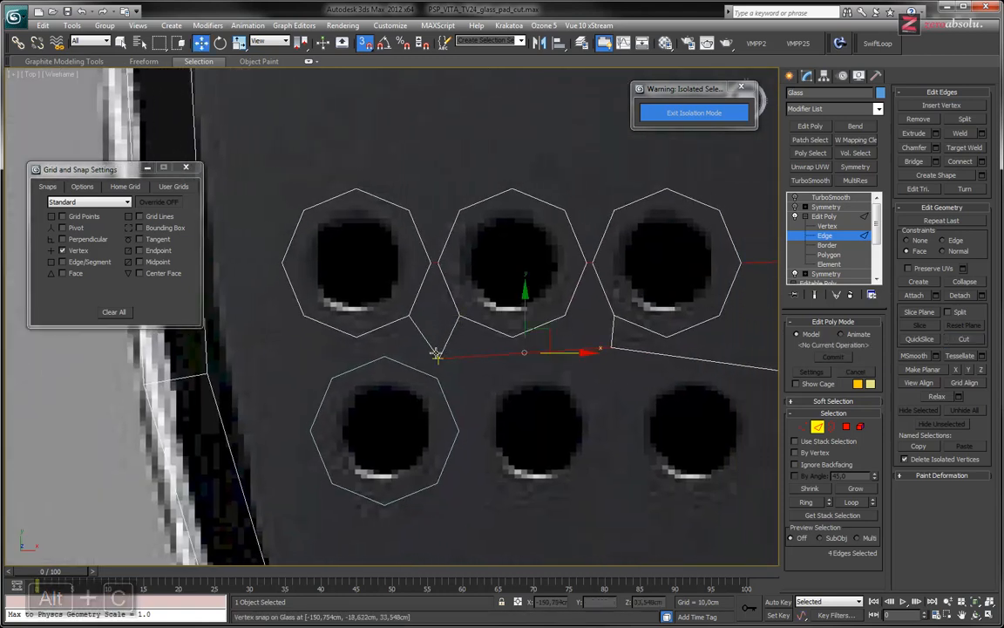
Remove the five glass panel edges that zigzag below the upper speaker octagons toward the stick ring
{"action": "left_click", "coordinate": [428, 343]}
{"action": "left_click", "coordinate": [446, 347], "text": "ctrl"}
{"action": "left_click", "coordinate": [474, 356], "text": "ctrl"}
{"action": "left_click", "coordinate": [614, 335], "text": "ctrl"}
{"action": "left_click", "coordinate": [633, 348], "text": "ctrl"}
{"action": "scroll", "coordinate": [484, 309], "scroll_direction": "down", "scroll_amount": 4}
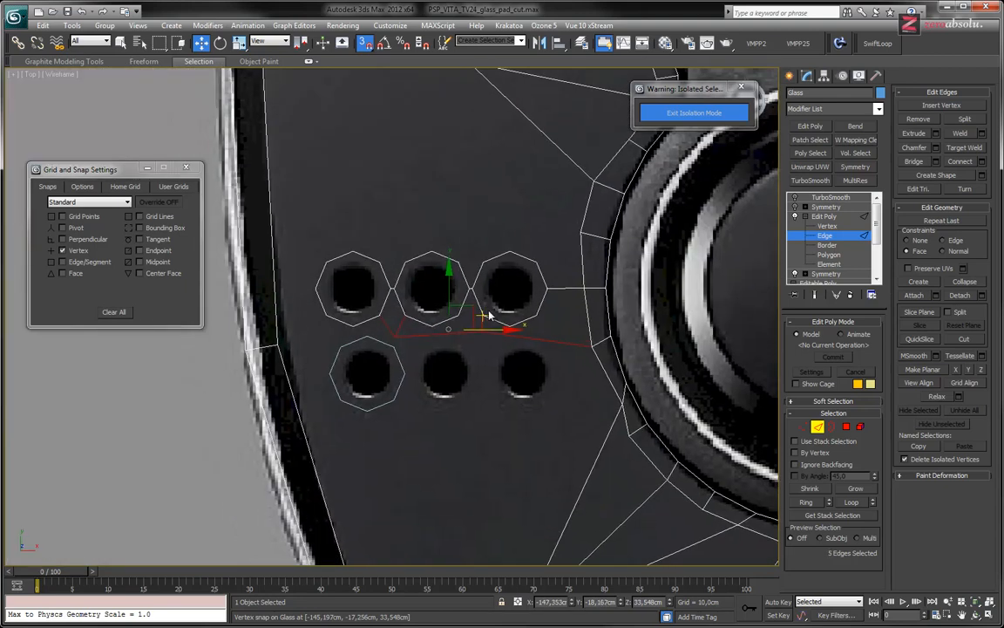
{"action": "key", "text": "BackSpace"}
Cut an octagon along the circle around the lower outer speaker hole, linked to the lowest vertex of the upper outer octagon
{"action": "middle_click_drag", "start_coordinate": [432, 349], "coordinate": [530, 328]}
{"action": "scroll", "coordinate": [447, 338], "scroll_direction": "up", "scroll_amount": 5}
{"action": "left_click", "coordinate": [960, 340]}
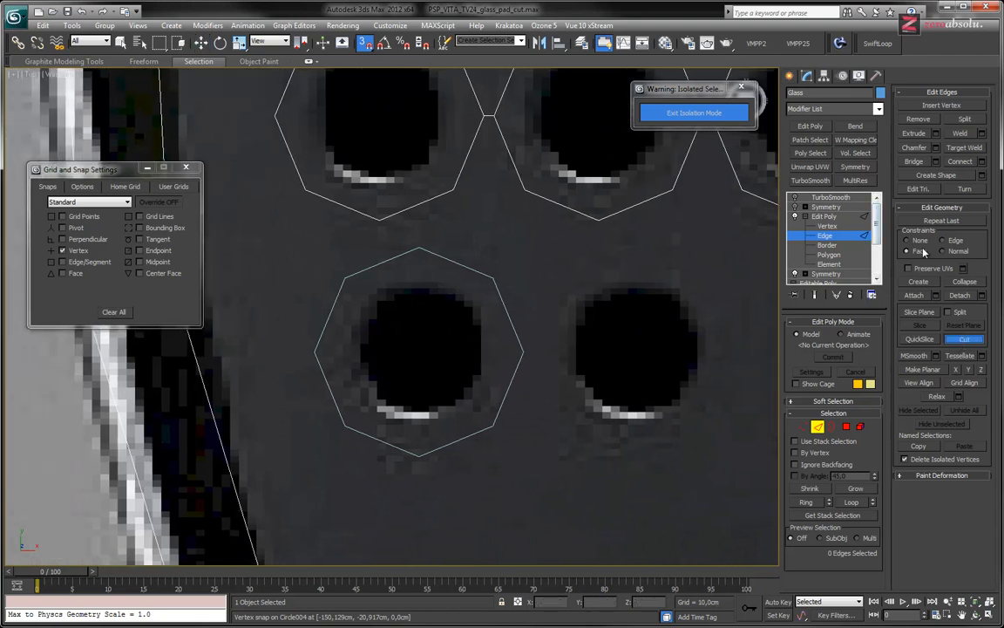
{"action": "left_click", "coordinate": [380, 220]}
{"action": "left_click", "coordinate": [421, 246]}
{"action": "left_click", "coordinate": [493, 278]}
{"action": "left_click", "coordinate": [521, 351]}
{"action": "left_click", "coordinate": [494, 425]}
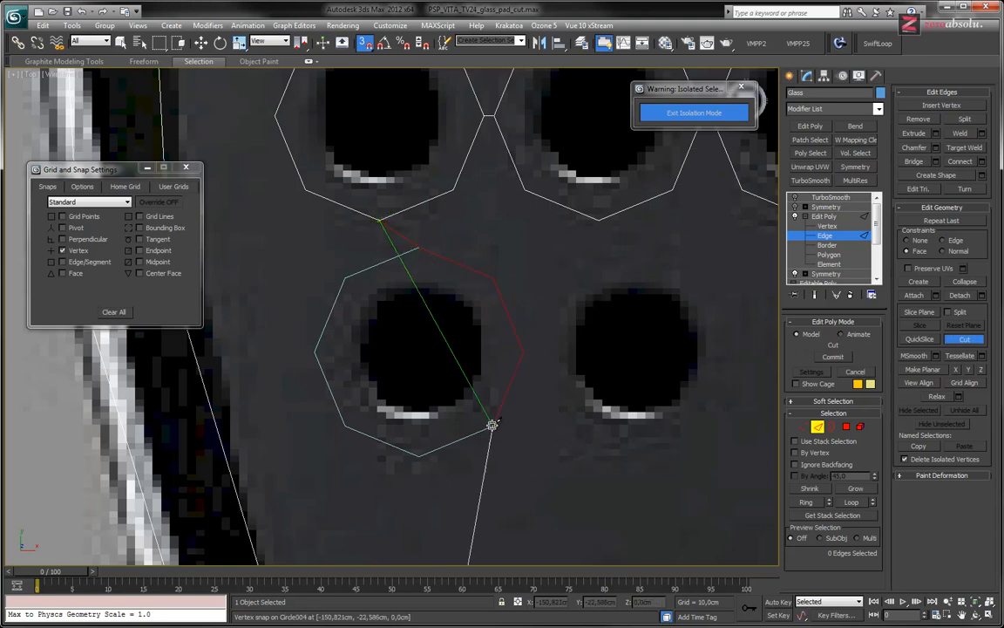
{"action": "left_click", "coordinate": [419, 453]}
{"action": "left_click", "coordinate": [341, 423]}
{"action": "left_click", "coordinate": [315, 351]}
{"action": "left_click", "coordinate": [344, 279]}
{"action": "left_click", "coordinate": [419, 247]}
{"action": "right_click", "coordinate": [475, 236]}
Move the circle spline around the lower middle speaker hole, centred at about X -147.6 cm, Y -20.9 cm
{"action": "middle_click_drag", "start_coordinate": [529, 236], "coordinate": [435, 209]}
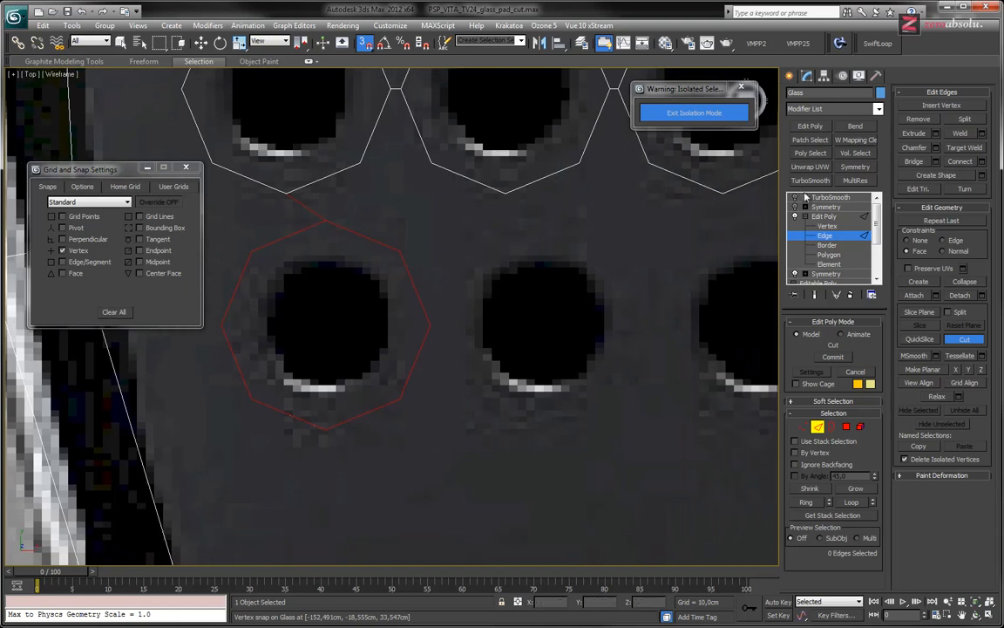
{"action": "left_click", "coordinate": [832, 238]}
{"action": "key", "text": "w"}
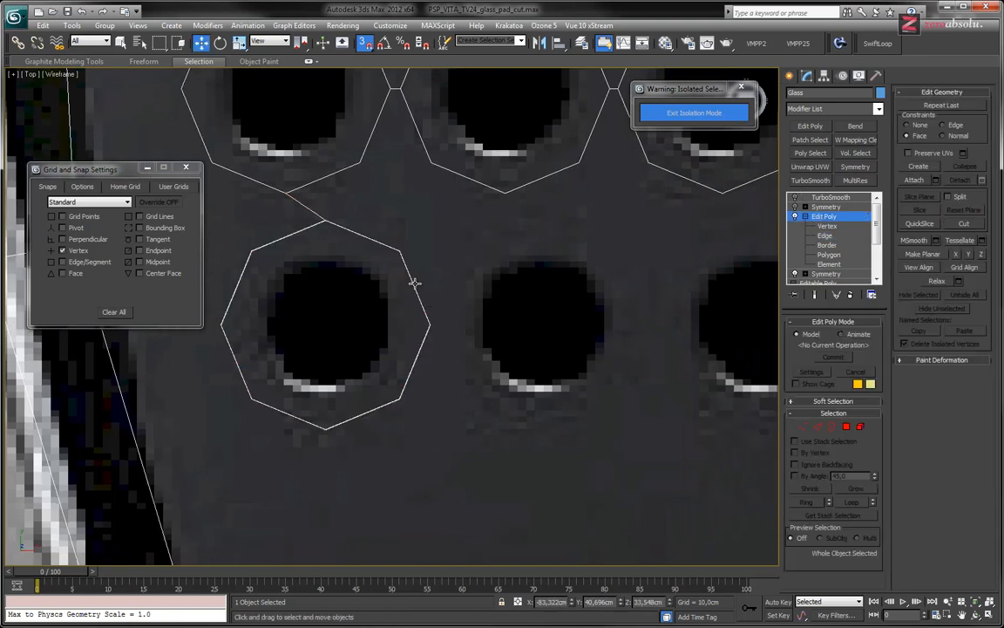
{"action": "left_click", "coordinate": [415, 283]}
{"action": "left_click_drag", "start_coordinate": [377, 330], "coordinate": [541, 323], "text": "shift"}
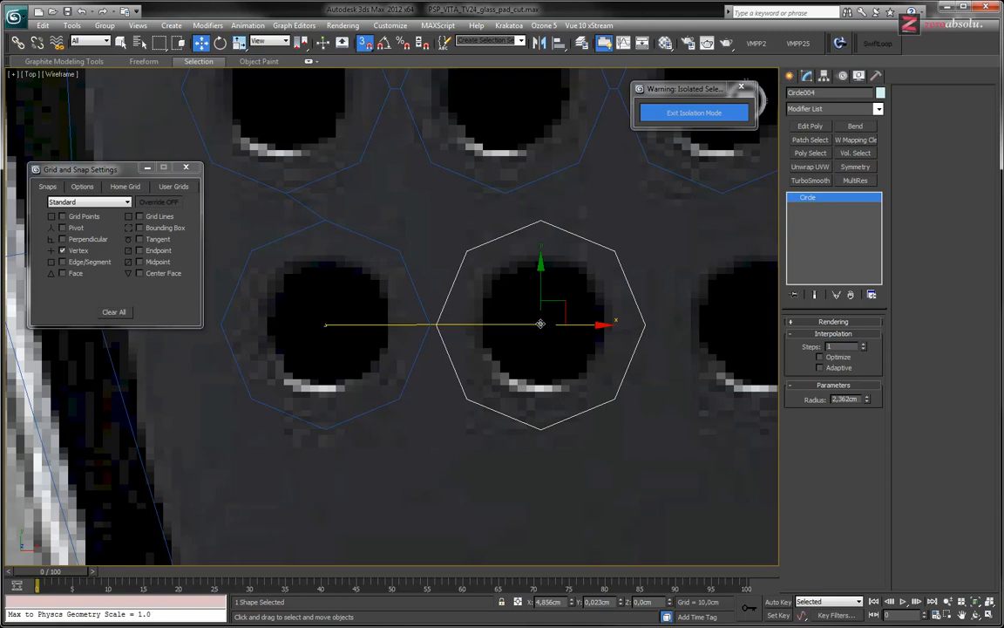
{"action": "left_click_drag", "start_coordinate": [541, 324], "coordinate": [541, 323]}
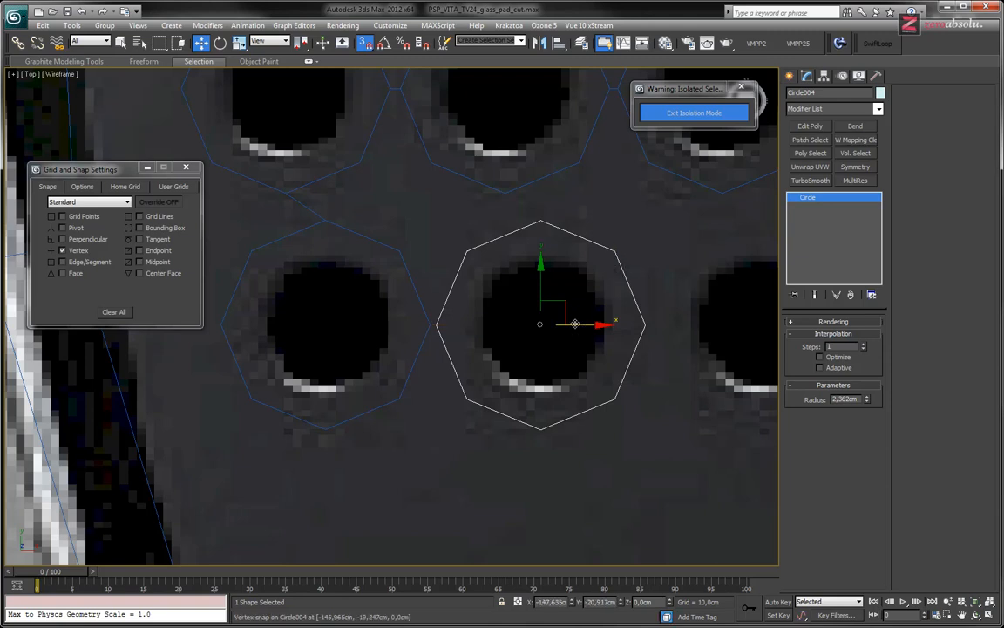
{"action": "left_click_drag", "start_coordinate": [580, 325], "coordinate": [541, 323]}
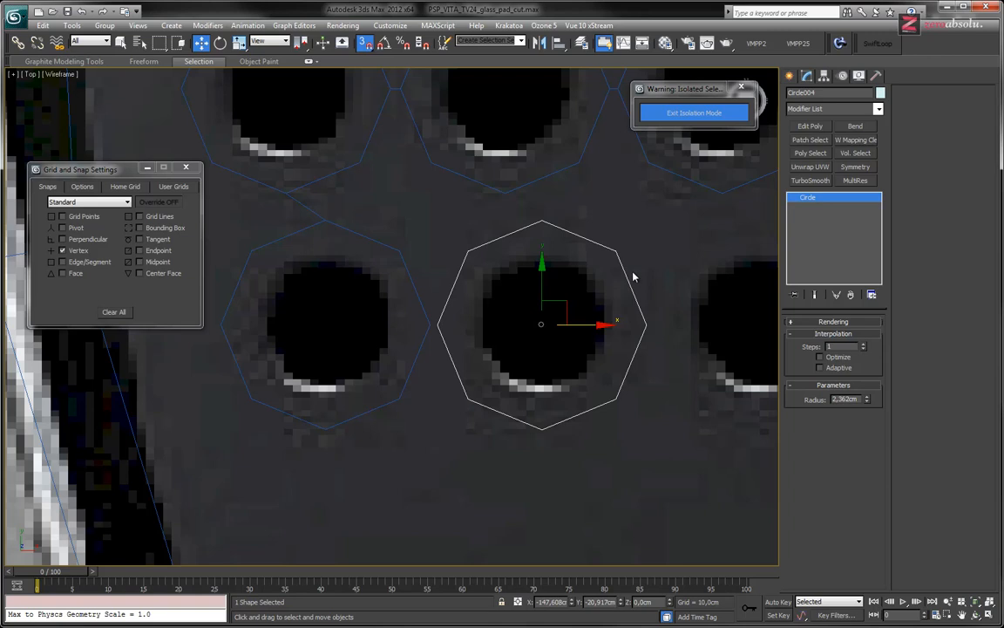
Cut an octagon into the glass along the circle around the lower middle speaker hole, linked to the lower outer octagon's facing corner
{"action": "middle_click_drag", "start_coordinate": [633, 276], "coordinate": [605, 285]}
{"action": "left_click", "coordinate": [637, 214]}
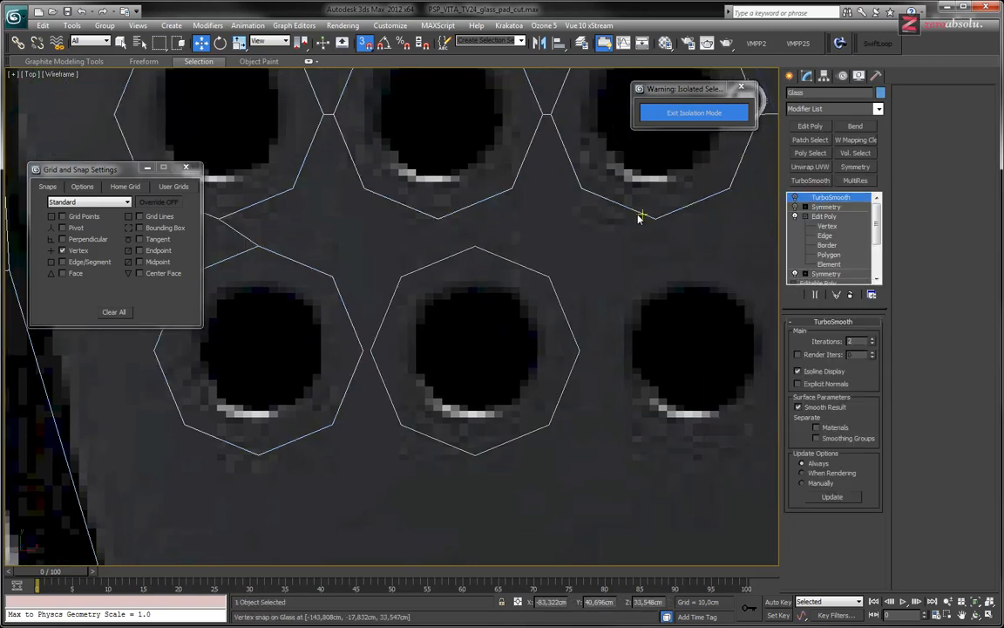
{"action": "left_click", "coordinate": [831, 255]}
{"action": "key", "text": "alt+c"}
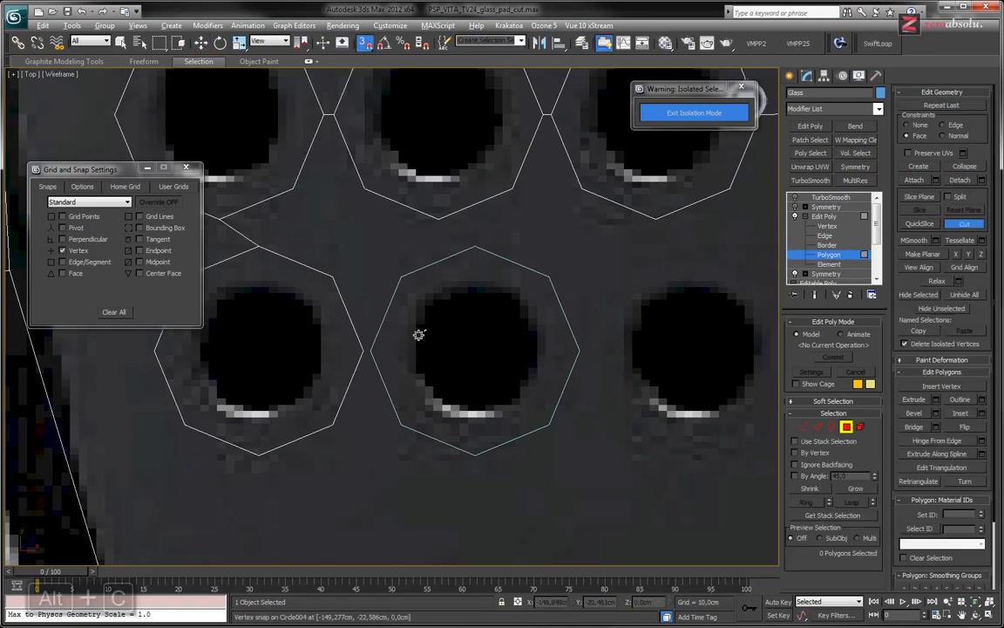
{"action": "middle_click_drag", "start_coordinate": [440, 220], "coordinate": [494, 237]}
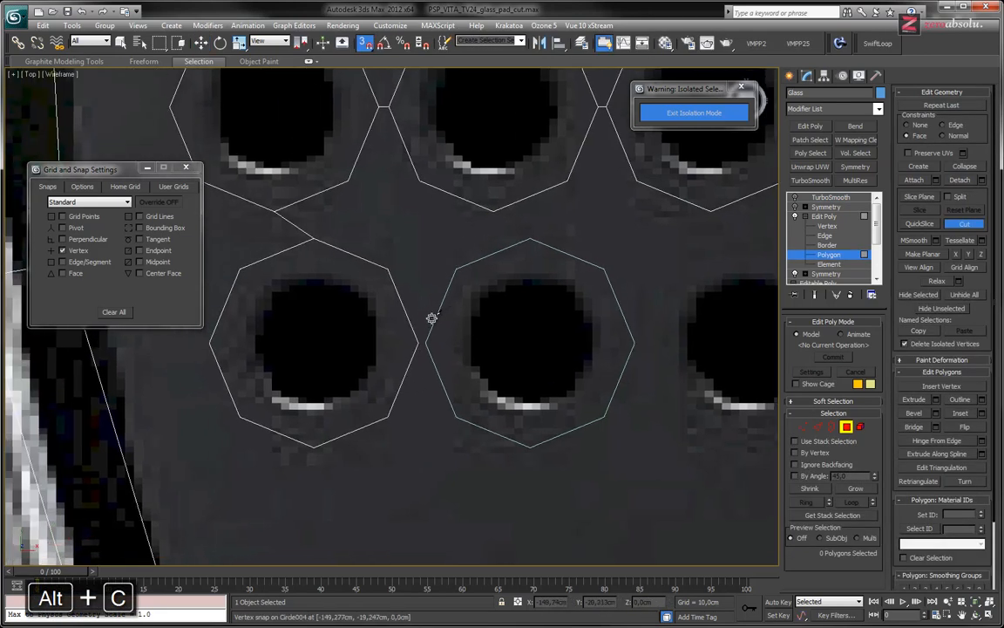
{"action": "left_click", "coordinate": [422, 343]}
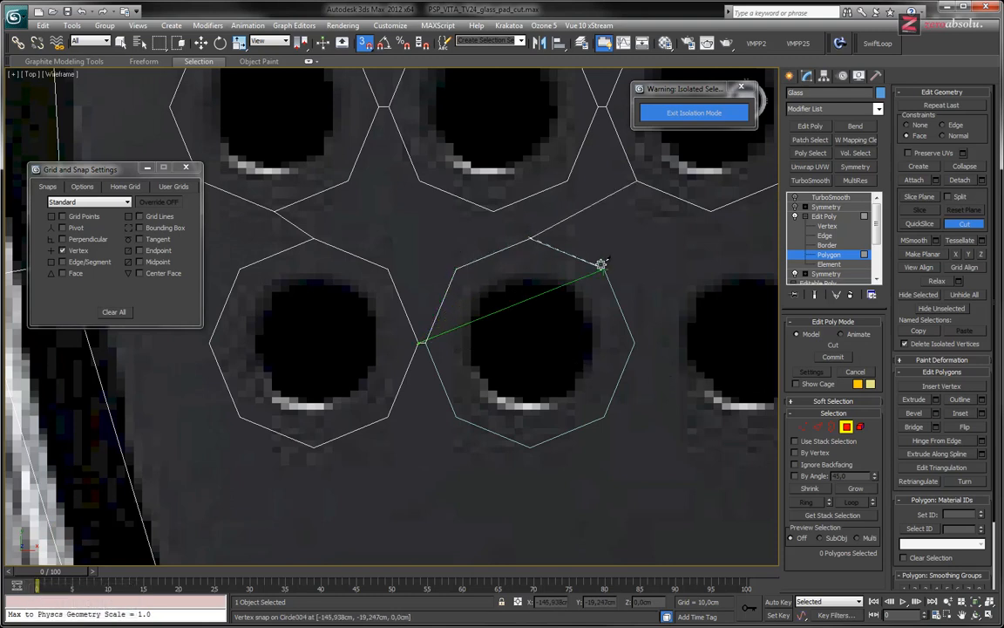
{"action": "left_click", "coordinate": [604, 418]}
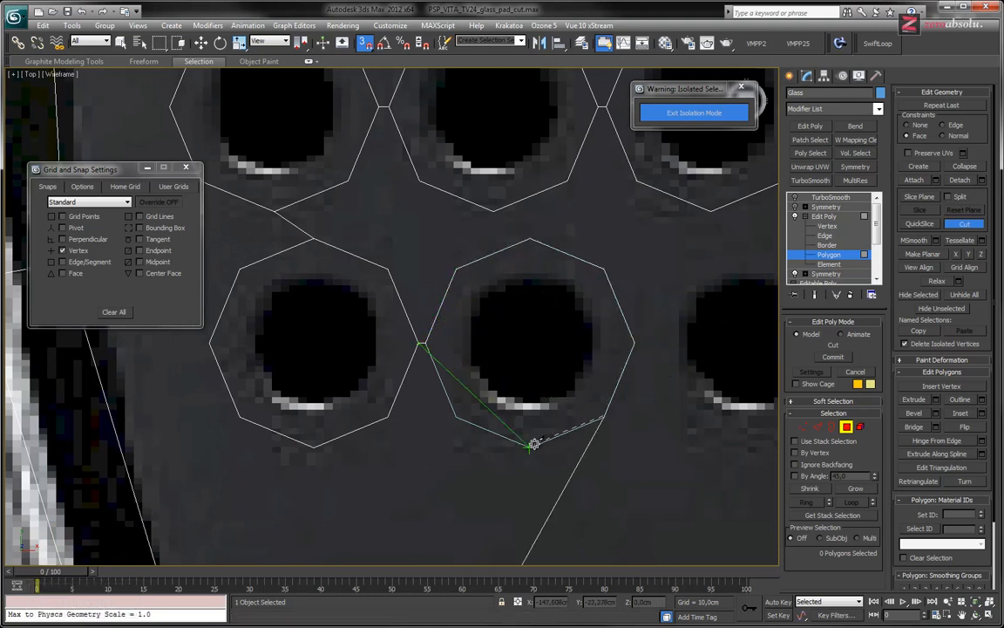
{"action": "left_click", "coordinate": [427, 342]}
{"action": "right_click", "coordinate": [528, 282]}
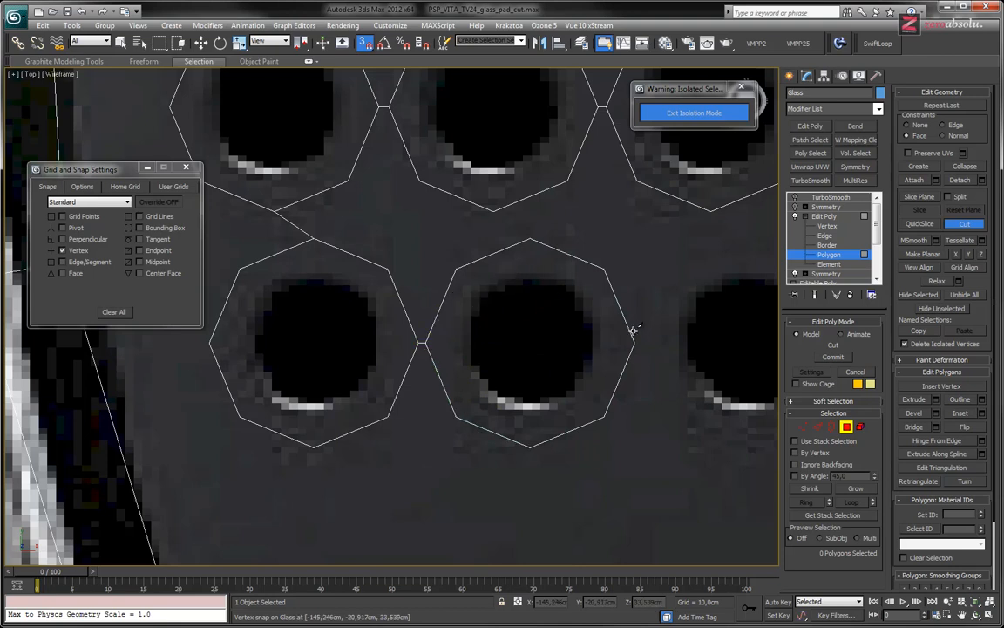
Move the circle spline from the lower middle speaker hole and centre it around the lower inner speaker hole
{"action": "middle_click_drag", "start_coordinate": [635, 332], "coordinate": [556, 333]}
{"action": "left_click", "coordinate": [833, 255]}
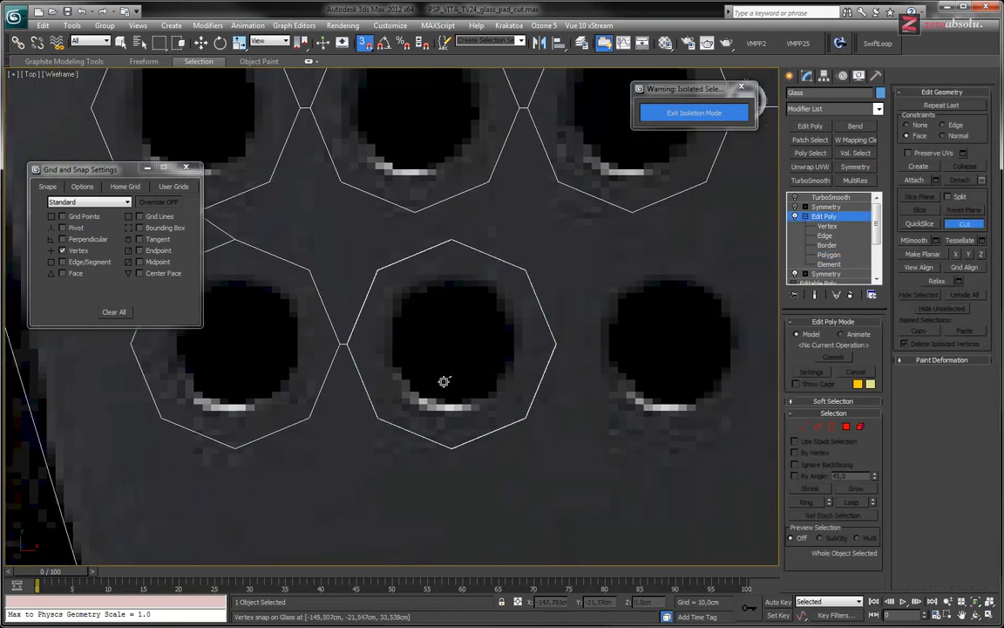
{"action": "left_click", "coordinate": [542, 372]}
{"action": "left_click_drag", "start_coordinate": [504, 343], "coordinate": [620, 344]}
{"action": "key", "text": "ctrl+z"}
{"action": "left_click_drag", "start_coordinate": [451, 343], "coordinate": [669, 342]}
{"action": "middle_click_drag", "start_coordinate": [565, 352], "coordinate": [486, 350]}
{"action": "mouse_move", "coordinate": [591, 341]}
{"action": "left_mouse_down"}
{"action": "mouse_move", "coordinate": [639, 340]}
{"action": "mouse_move", "coordinate": [589, 339]}
{"action": "left_mouse_up"}
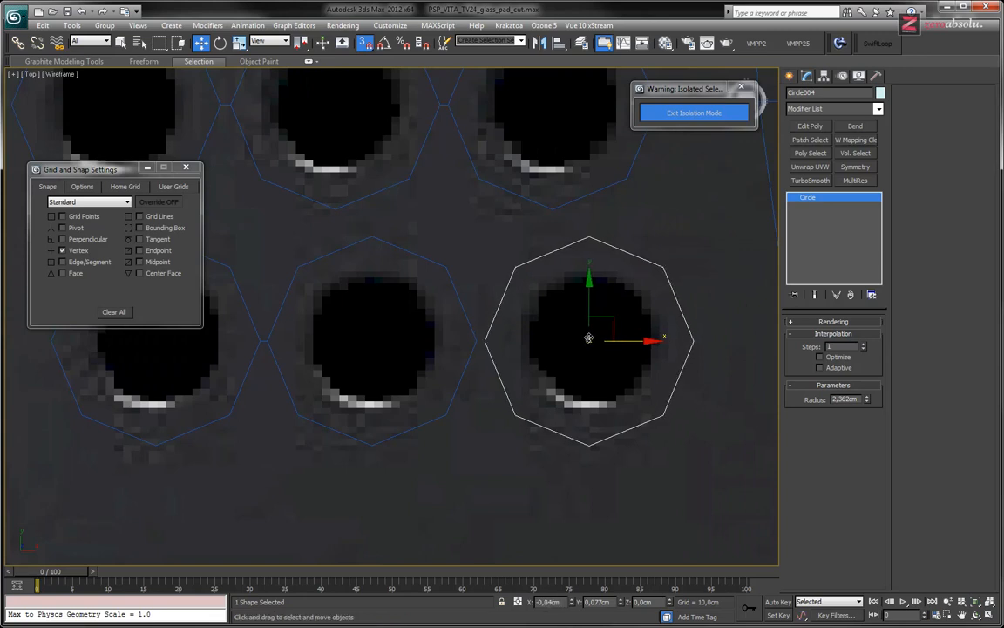
Cut into the glass along the circle around the lower inner speaker hole, starting from the lower middle octagon's facing corner
{"action": "left_click", "coordinate": [580, 197]}
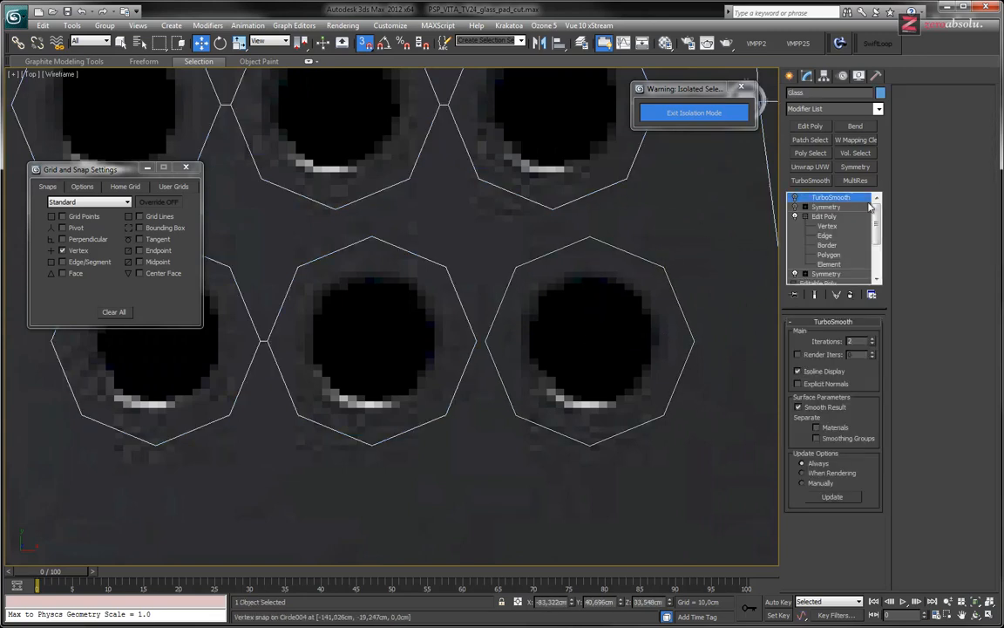
{"action": "left_click", "coordinate": [830, 254]}
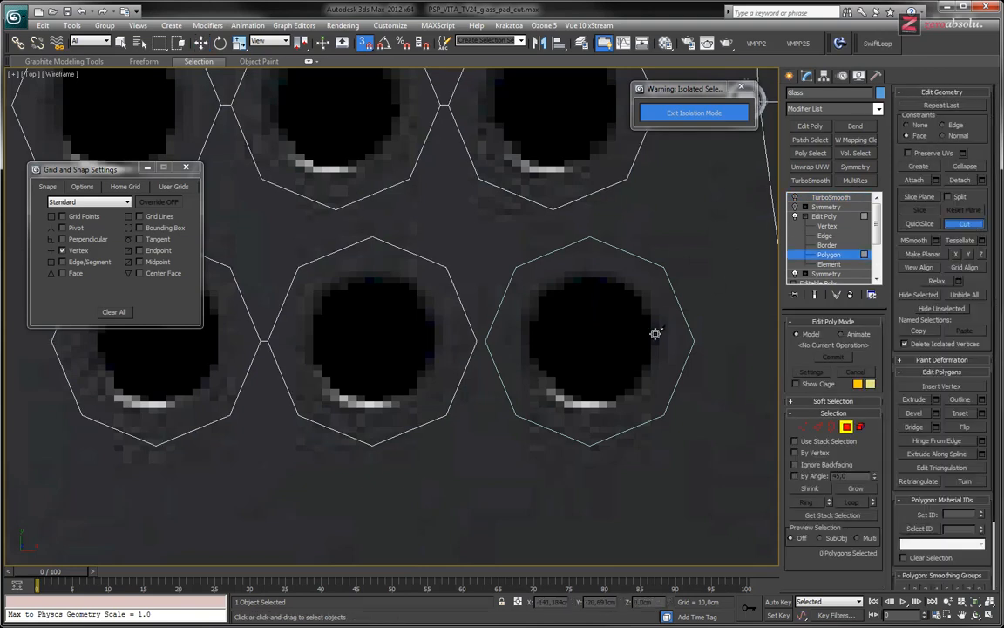
{"action": "left_click", "coordinate": [477, 340]}
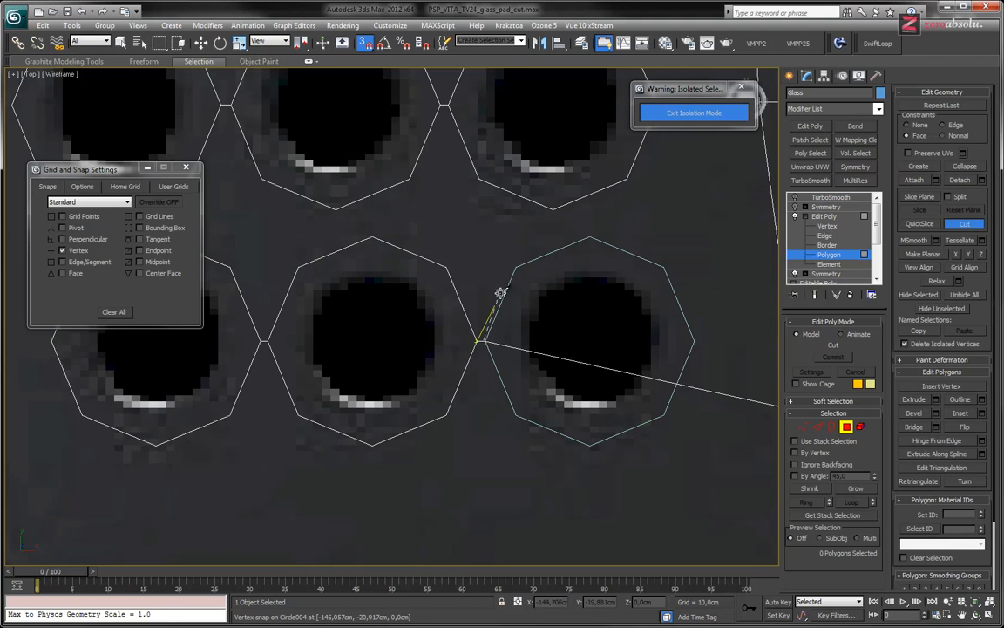
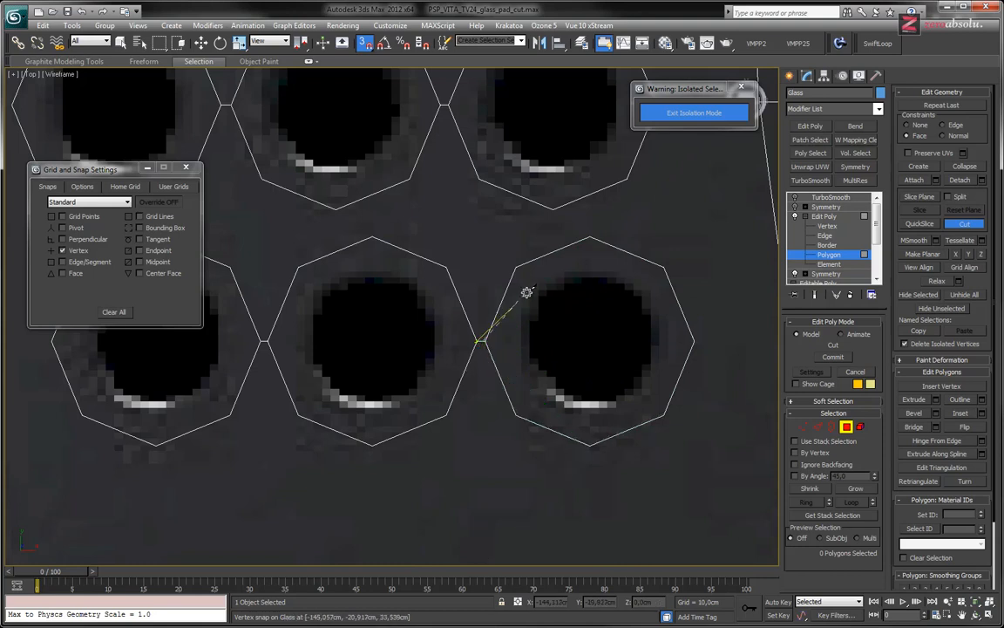
Finish the octagonal cut around the lower inner speaker hole, then turn off snapping and close its settings
{"action": "scroll", "coordinate": [578, 365], "scroll_direction": "down", "scroll_amount": 8}
{"action": "middle_click_drag", "start_coordinate": [581, 351], "coordinate": [599, 361]}
{"action": "middle_click_drag", "start_coordinate": [479, 300], "coordinate": [443, 277]}
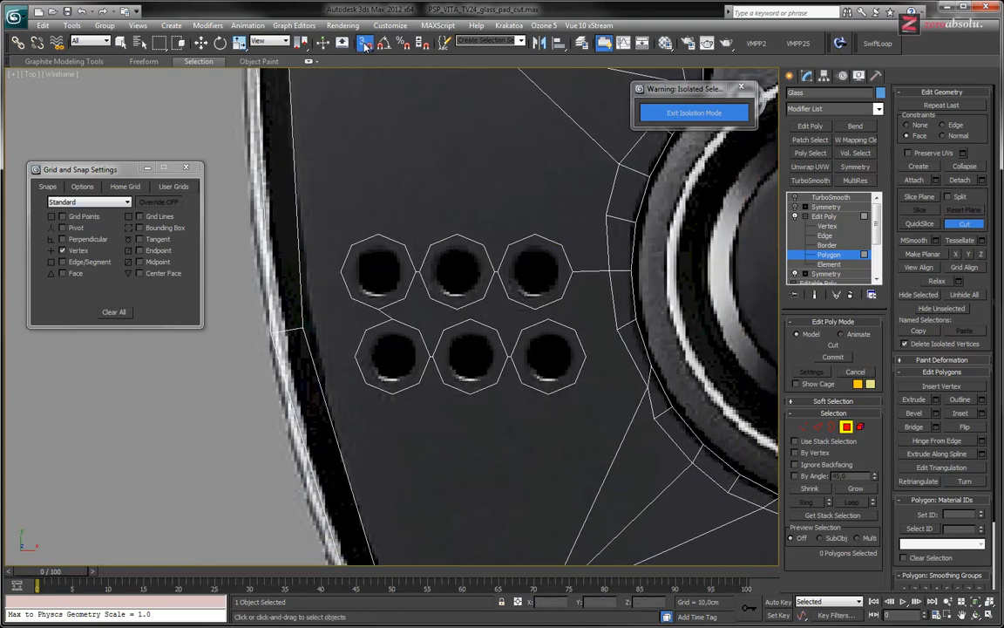
{"action": "left_click", "coordinate": [186, 168]}
Cut an edge from the vertex on the glass's outer border to the lower outer octagon's upper outer corner
{"action": "middle_click_drag", "start_coordinate": [449, 223], "coordinate": [449, 207]}
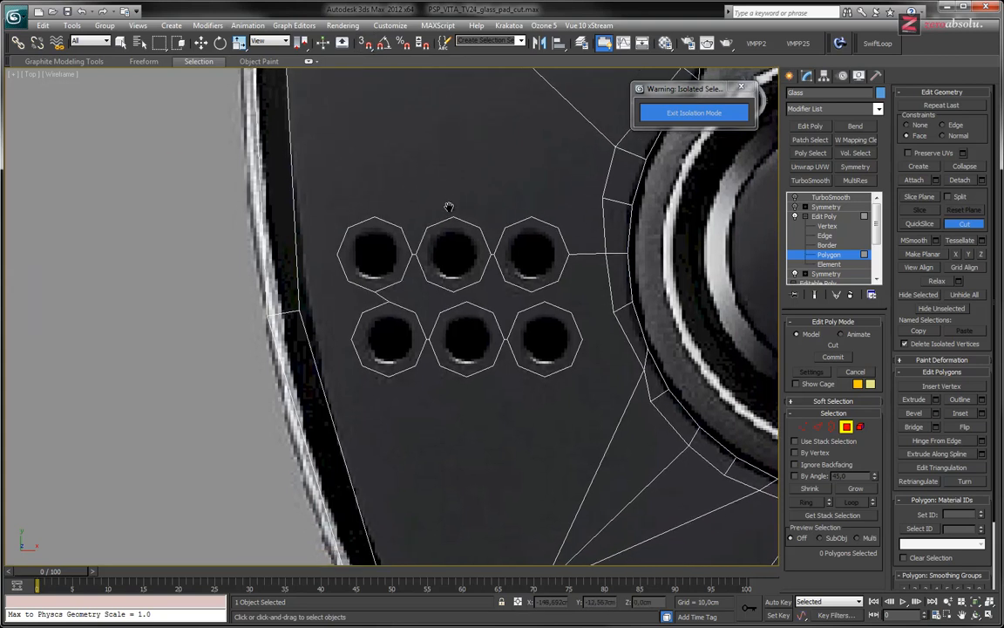
{"action": "middle_click_drag", "start_coordinate": [459, 291], "coordinate": [412, 331]}
{"action": "scroll", "coordinate": [411, 332], "scroll_direction": "up", "scroll_amount": 5}
{"action": "scroll", "coordinate": [410, 320], "scroll_direction": "down", "scroll_amount": 5}
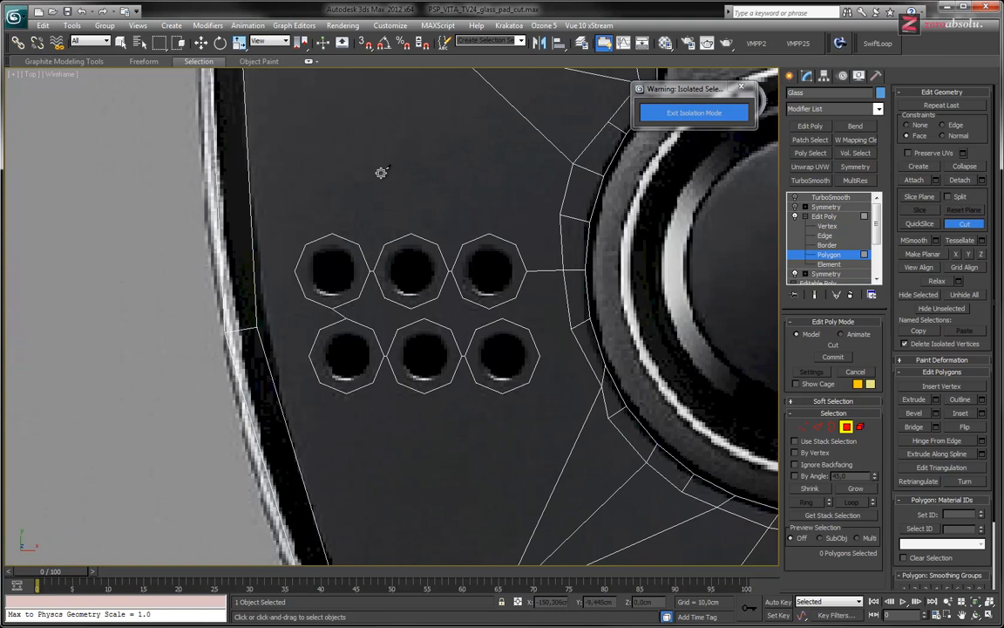
{"action": "middle_click_drag", "start_coordinate": [397, 236], "coordinate": [450, 288]}
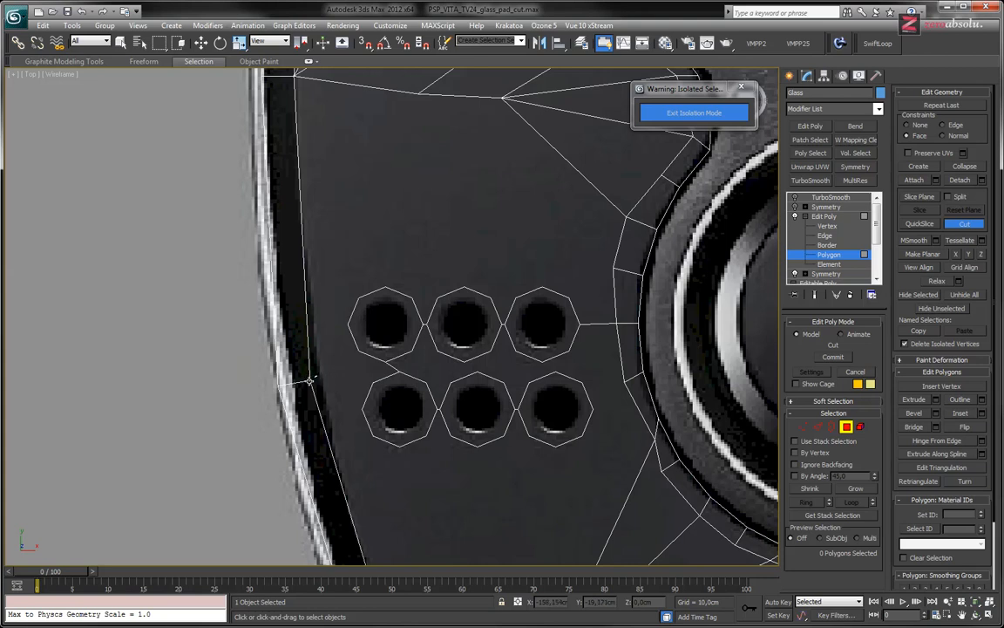
{"action": "left_click", "coordinate": [312, 380]}
{"action": "left_click", "coordinate": [373, 382]}
{"action": "scroll", "coordinate": [392, 386], "scroll_direction": "up", "scroll_amount": 4}
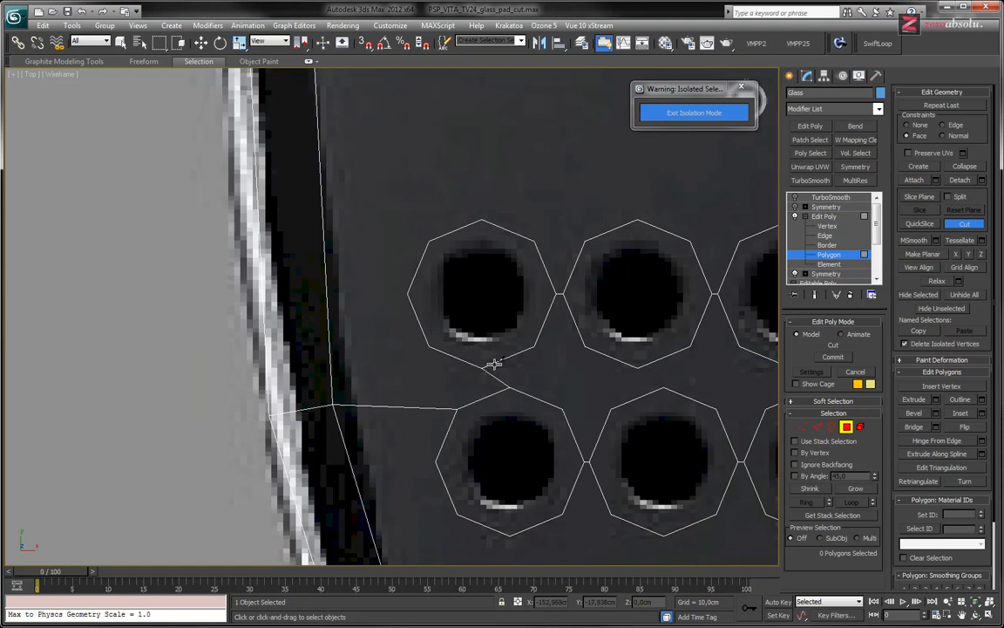
Cut edges linking the bottom corners of the upper middle and upper inner octagons to the top corners of the octagons below them
{"action": "middle_click_drag", "start_coordinate": [535, 377], "coordinate": [432, 307]}
{"action": "left_click", "coordinate": [535, 300]}
{"action": "left_click", "coordinate": [559, 319]}
{"action": "right_click", "coordinate": [644, 328]}
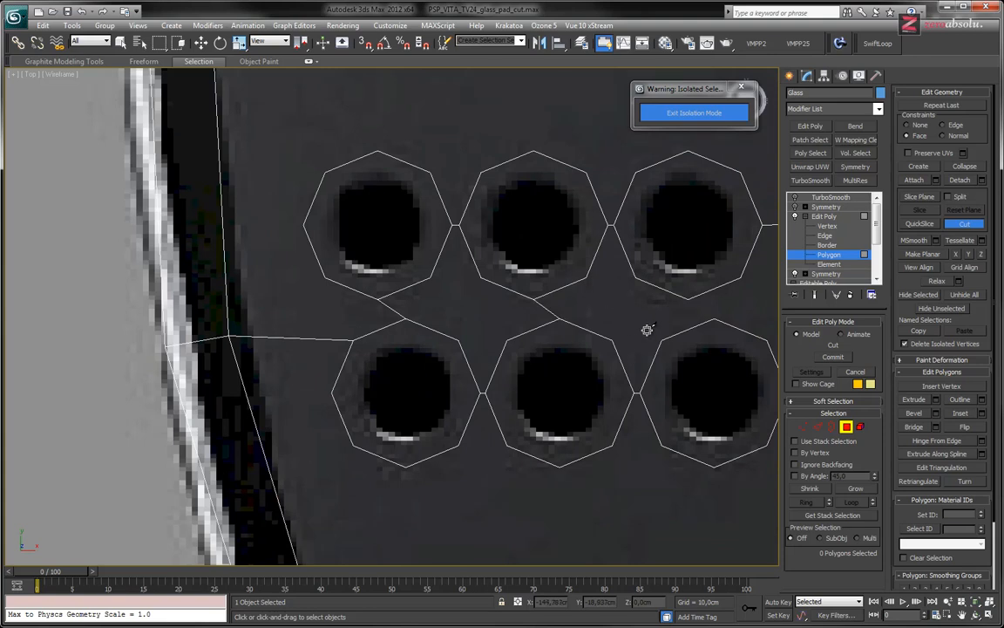
{"action": "middle_click_drag", "start_coordinate": [645, 329], "coordinate": [504, 299]}
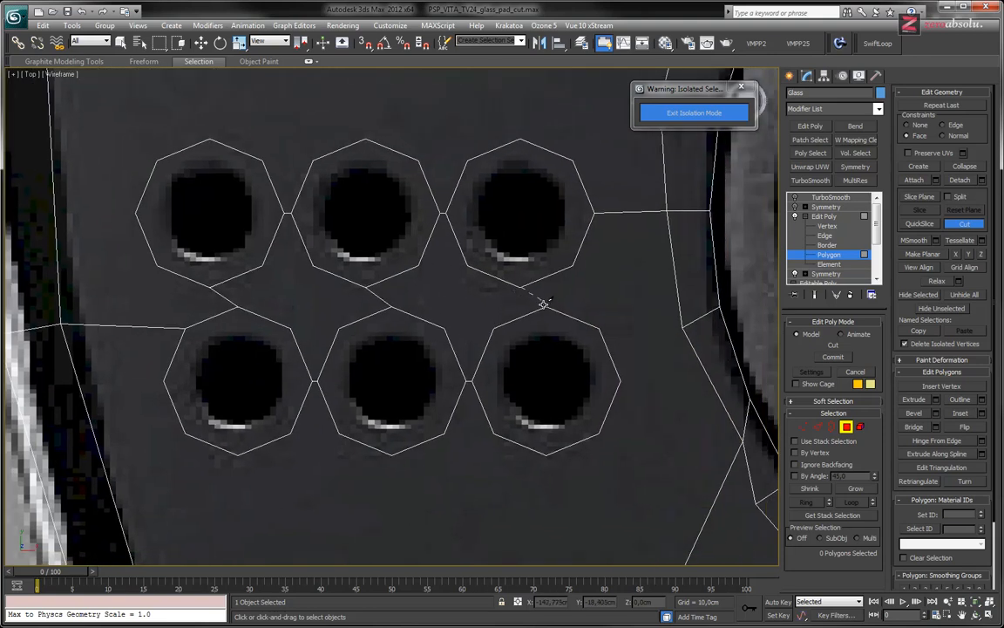
{"action": "right_click", "coordinate": [505, 308]}
Cut edges joining the two inner octagons' facing corners and inner side corners, and link the lower one to the analog stick ring
{"action": "middle_click_drag", "start_coordinate": [632, 339], "coordinate": [565, 347]}
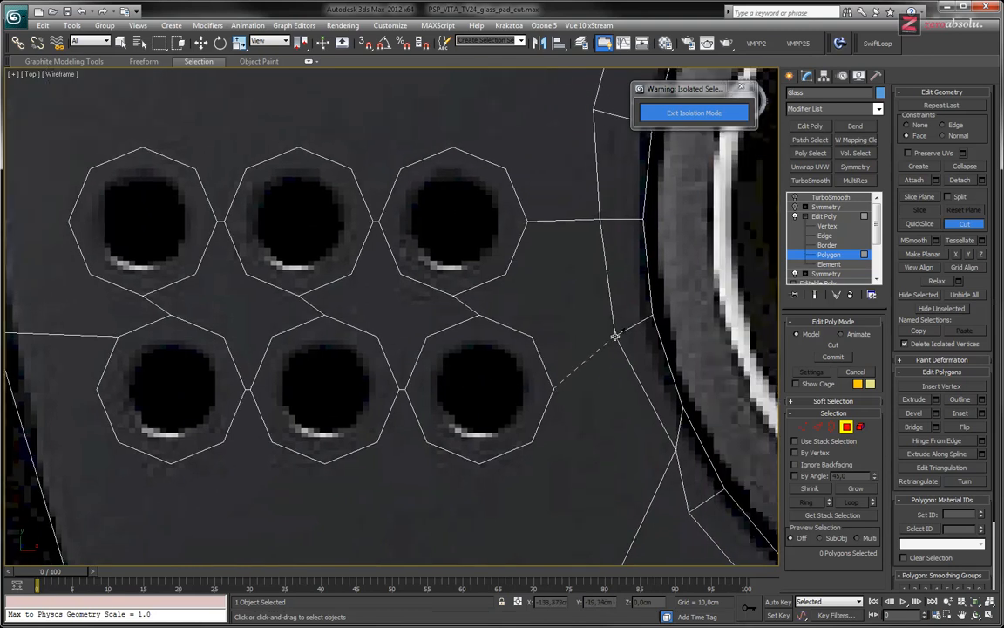
{"action": "left_click", "coordinate": [615, 336]}
{"action": "left_click", "coordinate": [527, 221]}
{"action": "left_click", "coordinate": [555, 390]}
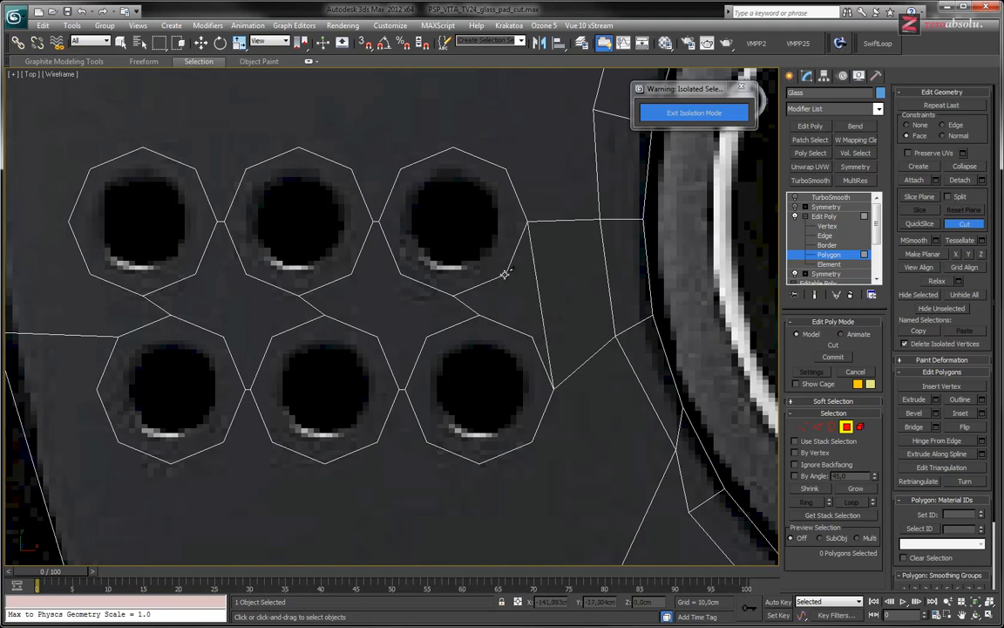
{"action": "left_click", "coordinate": [505, 273]}
{"action": "left_click", "coordinate": [533, 337]}
Cut a four-sided face between the middle and inner octagon pairs by joining their nearest corners across both rows
{"action": "left_click", "coordinate": [399, 274]}
{"action": "left_click", "coordinate": [426, 334]}
{"action": "left_click", "coordinate": [352, 275]}
{"action": "left_click", "coordinate": [377, 335]}
{"action": "left_click", "coordinate": [401, 275]}
{"action": "left_click", "coordinate": [376, 335]}
{"action": "left_click", "coordinate": [426, 336]}
{"action": "right_click", "coordinate": [426, 334]}
Cut a four-sided face between the outer and middle octagon pairs by joining their nearest corners across both rows
{"action": "middle_click_drag", "start_coordinate": [318, 295], "coordinate": [497, 320]}
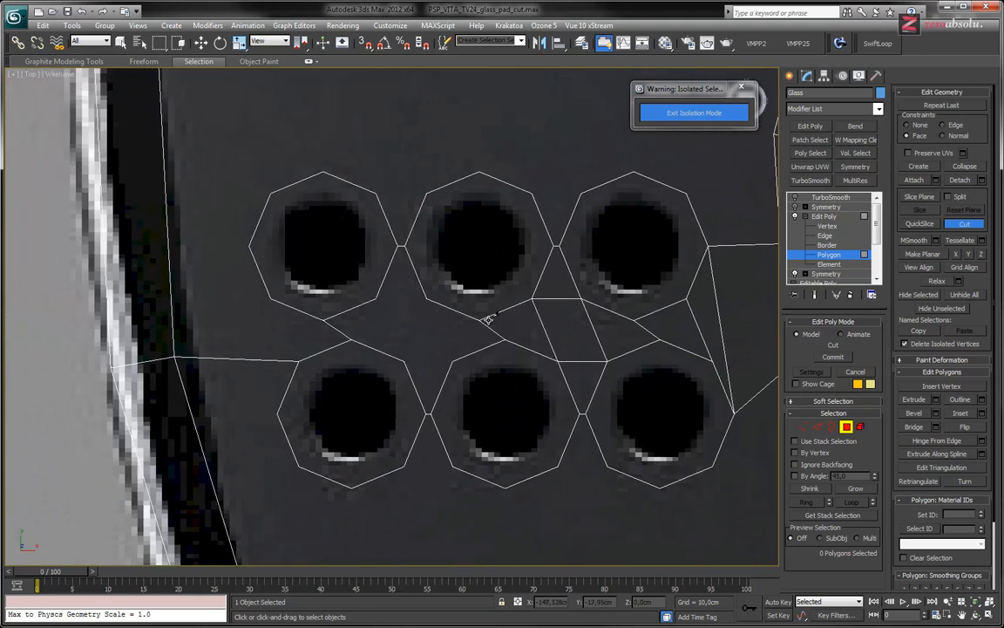
{"action": "left_click", "coordinate": [454, 358]}
{"action": "left_click", "coordinate": [404, 360]}
{"action": "left_click", "coordinate": [376, 297]}
{"action": "left_click", "coordinate": [426, 299]}
{"action": "right_click", "coordinate": [426, 299]}
Cut an edge from the upper outer octagon's lower outer corner to the lower outer octagon's upper outer corner
{"action": "mouse_move", "coordinate": [452, 331]}
{"action": "middle_mouse_down"}
{"action": "mouse_move", "coordinate": [440, 321]}
{"action": "mouse_move", "coordinate": [450, 326]}
{"action": "middle_mouse_up"}
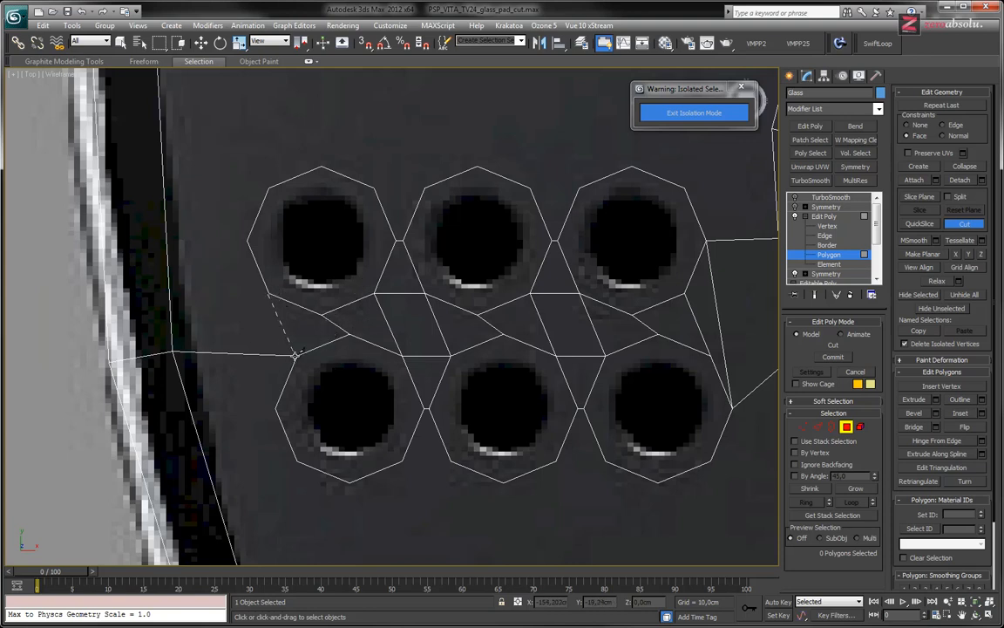
{"action": "left_click", "coordinate": [296, 355]}
{"action": "right_click", "coordinate": [403, 345]}
Cut horizontal edges joining the neighbouring upper corners of the three octagons in the upper row
{"action": "middle_click_drag", "start_coordinate": [403, 345], "coordinate": [452, 353]}
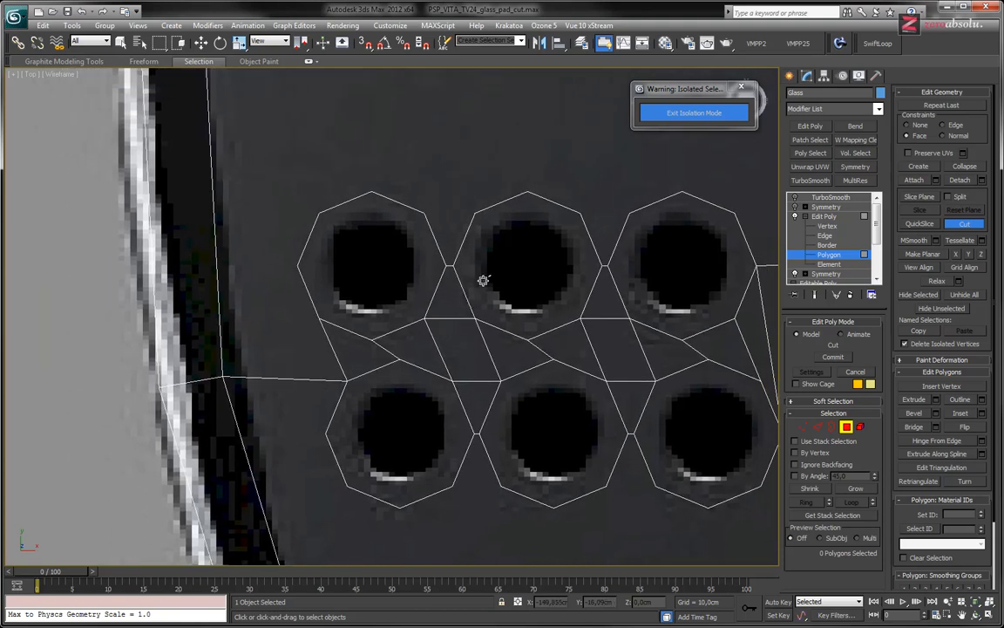
{"action": "middle_click_drag", "start_coordinate": [523, 204], "coordinate": [442, 231]}
{"action": "scroll", "coordinate": [531, 294], "scroll_direction": "up", "scroll_amount": 4}
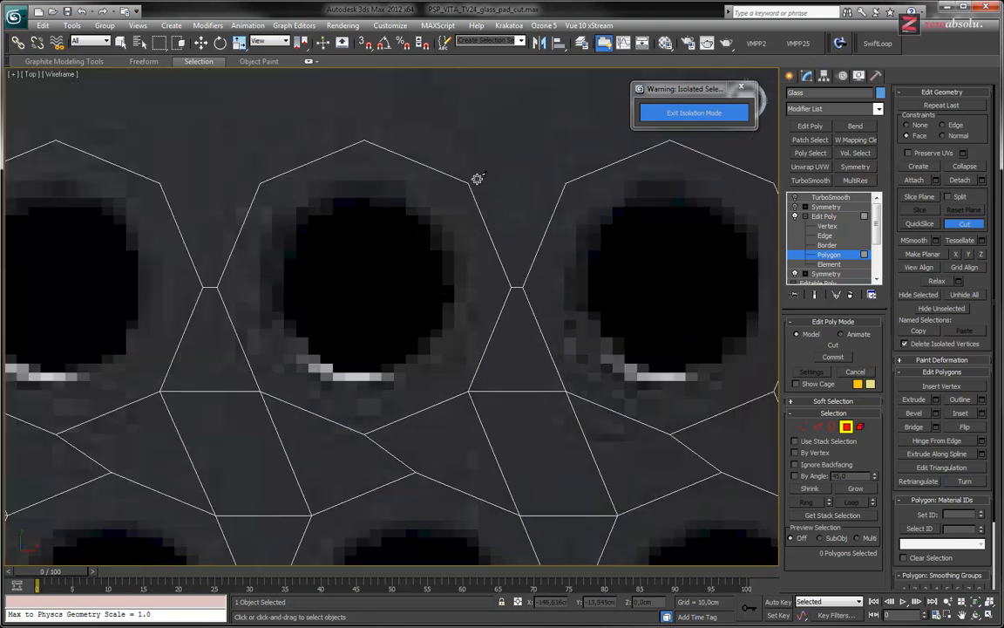
{"action": "left_click", "coordinate": [468, 180]}
{"action": "left_click", "coordinate": [566, 183]}
{"action": "right_click", "coordinate": [446, 211]}
{"action": "middle_click_drag", "start_coordinate": [315, 234], "coordinate": [528, 245]}
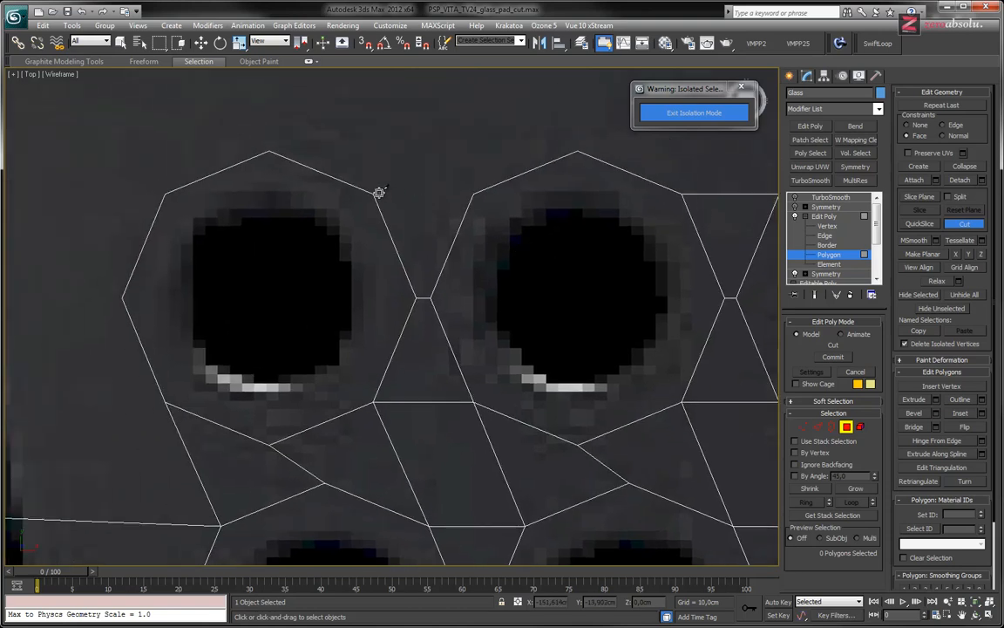
{"action": "left_click", "coordinate": [376, 192]}
{"action": "left_click", "coordinate": [472, 191]}
Cut edges linking the outer border vertex to the upper outer octagon's side corner and the lower outer octagon's lower outer corner
{"action": "scroll", "coordinate": [441, 283], "scroll_direction": "down", "scroll_amount": 3}
{"action": "middle_click_drag", "start_coordinate": [433, 298], "coordinate": [483, 277]}
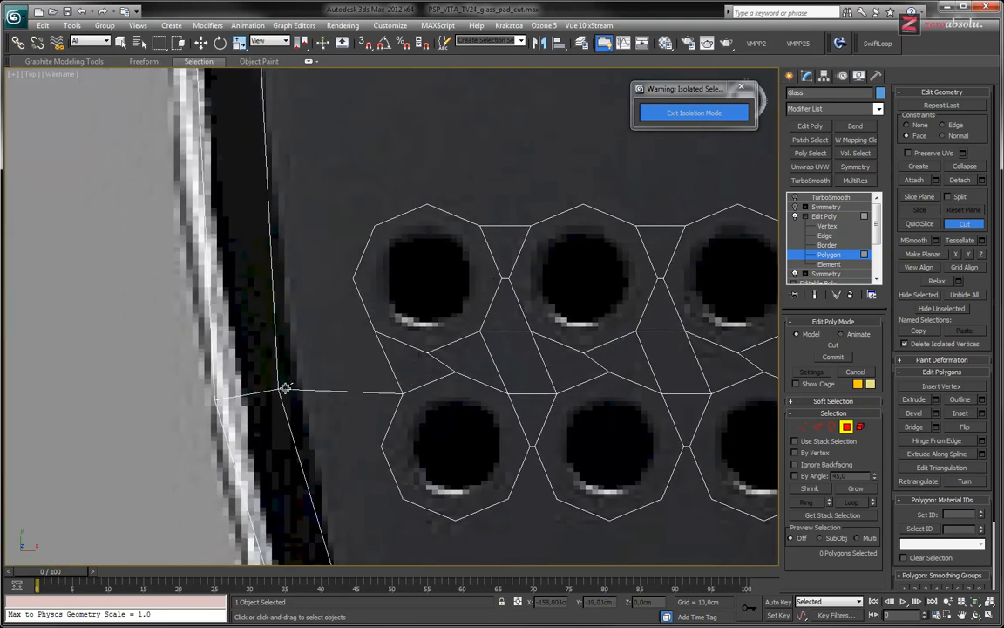
{"action": "left_click", "coordinate": [351, 278]}
{"action": "left_click", "coordinate": [279, 388]}
{"action": "left_click", "coordinate": [401, 393]}
{"action": "left_click", "coordinate": [279, 390]}
Cut edges from the bottom corners of the three lower octagons down to the existing vertices on the glass below
{"action": "middle_click_drag", "start_coordinate": [474, 403], "coordinate": [467, 325]}
{"action": "scroll", "coordinate": [469, 278], "scroll_direction": "down", "scroll_amount": 4}
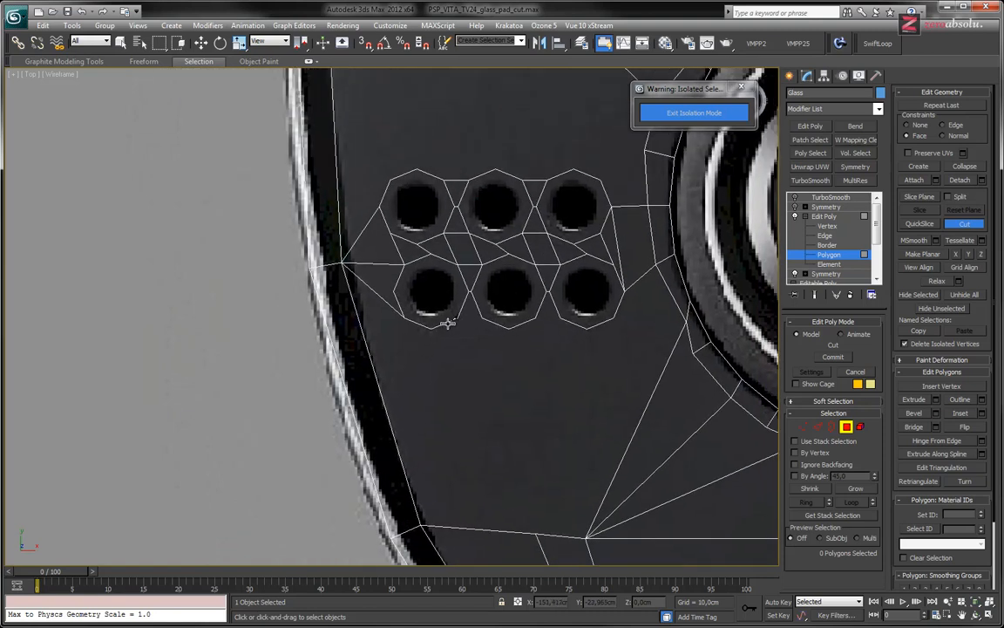
{"action": "left_click", "coordinate": [430, 330]}
{"action": "left_click", "coordinate": [420, 524]}
{"action": "right_click", "coordinate": [474, 354]}
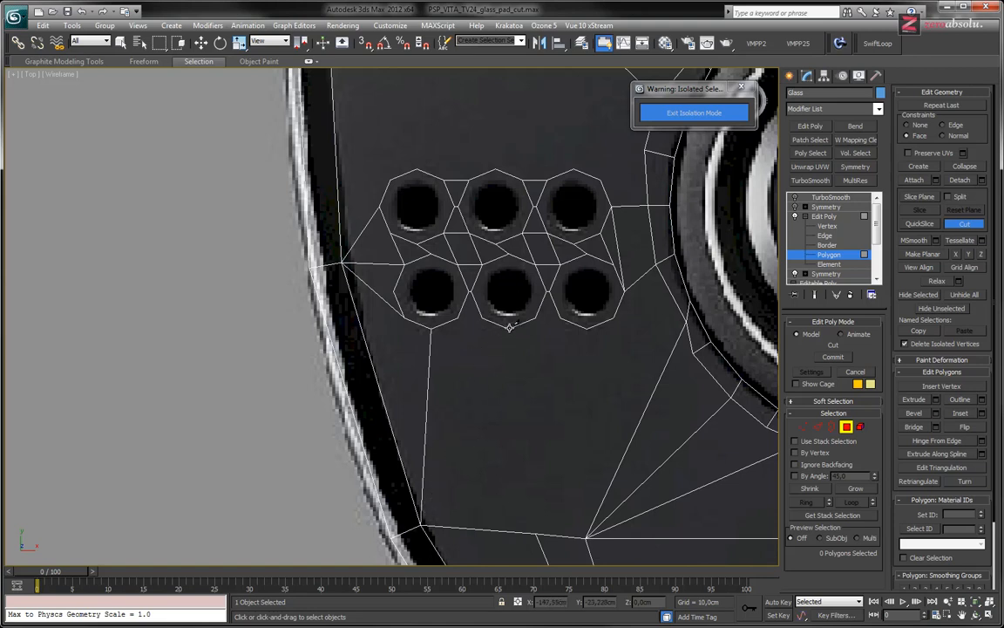
{"action": "left_click", "coordinate": [538, 533]}
{"action": "right_click", "coordinate": [538, 478]}
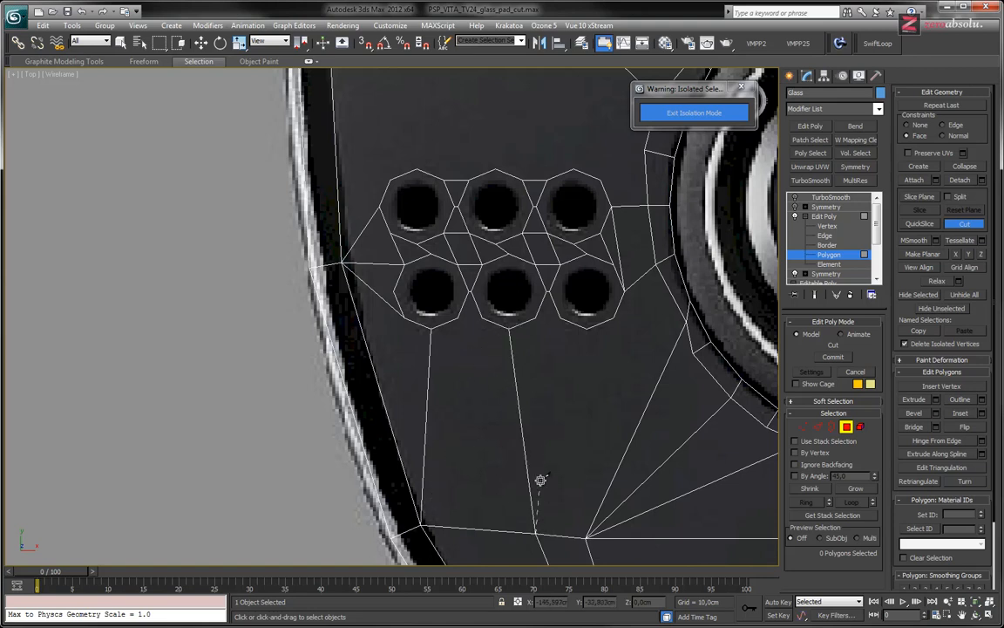
{"action": "left_click", "coordinate": [586, 328]}
{"action": "left_click", "coordinate": [587, 535]}
{"action": "right_click", "coordinate": [602, 345]}
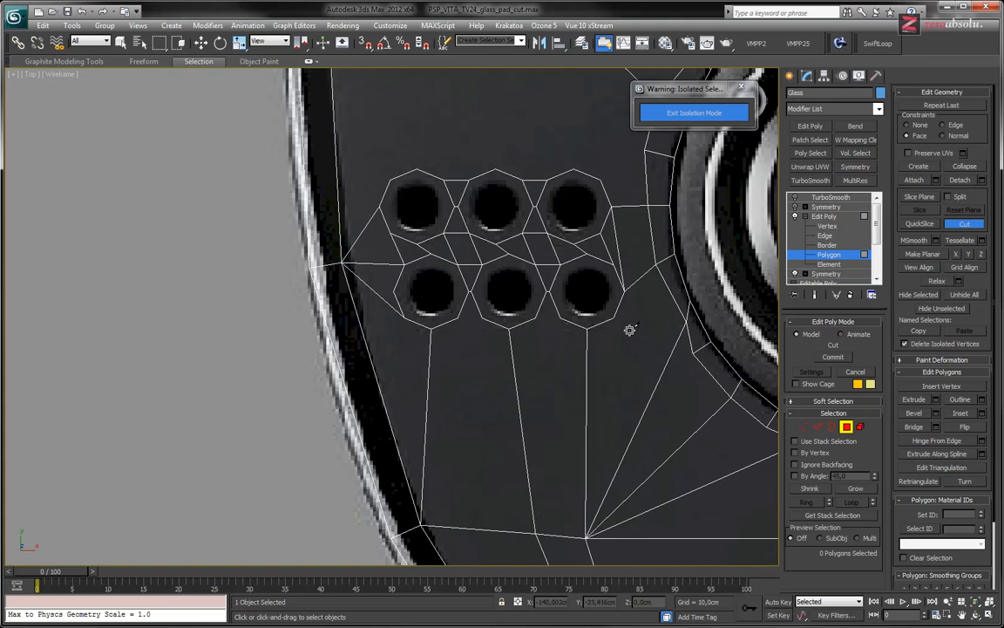
Move the analog stick ring vertex nearest the lower inner octagon to about X -137.4 cm, Y -22.5 cm
{"action": "scroll", "coordinate": [566, 343], "scroll_direction": "up", "scroll_amount": 2}
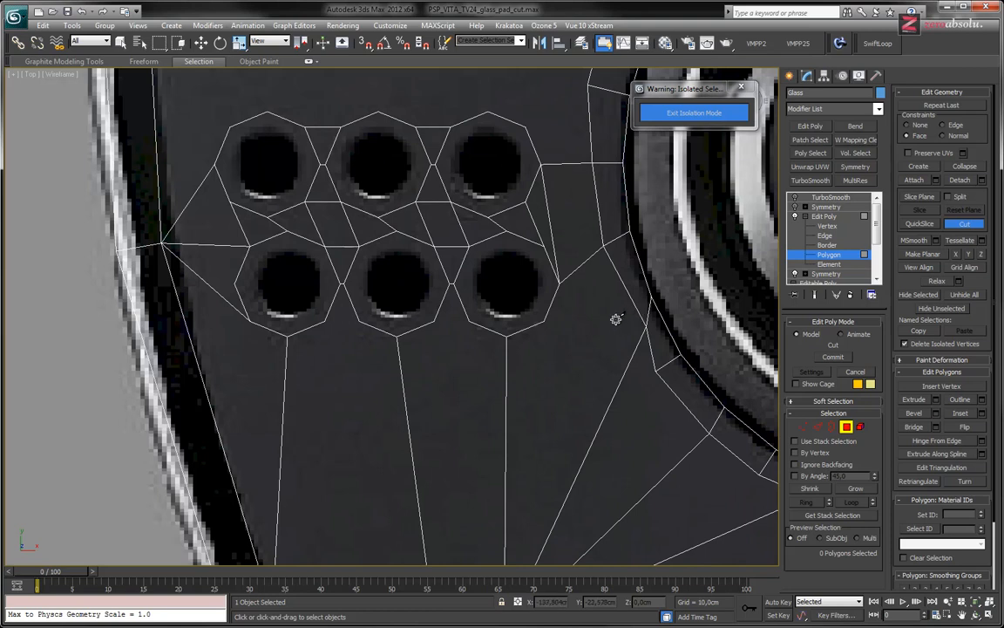
{"action": "right_click", "coordinate": [646, 326]}
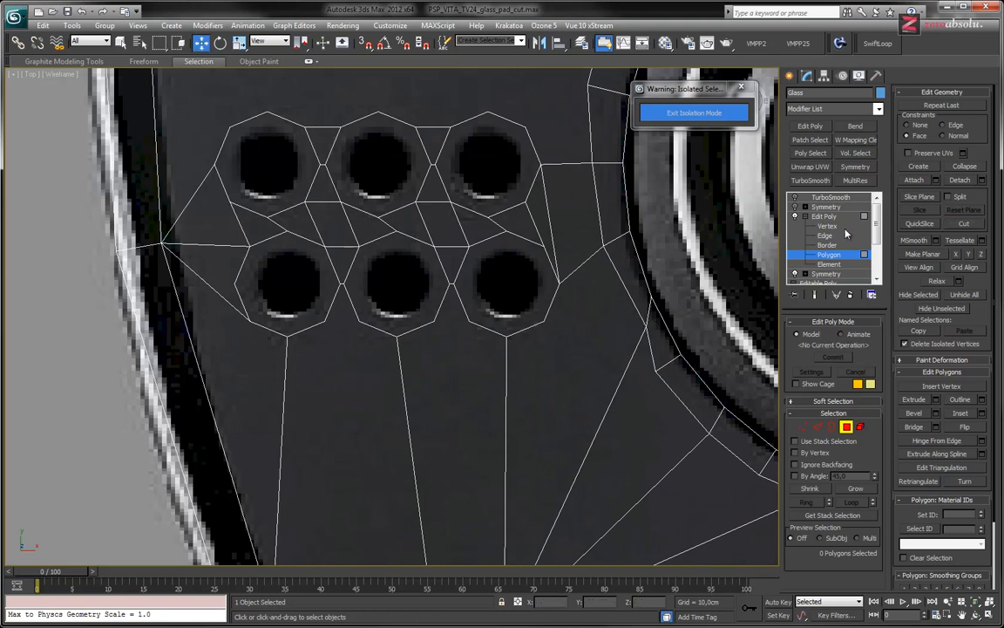
{"action": "key", "text": "1"}
{"action": "left_click", "coordinate": [646, 326]}
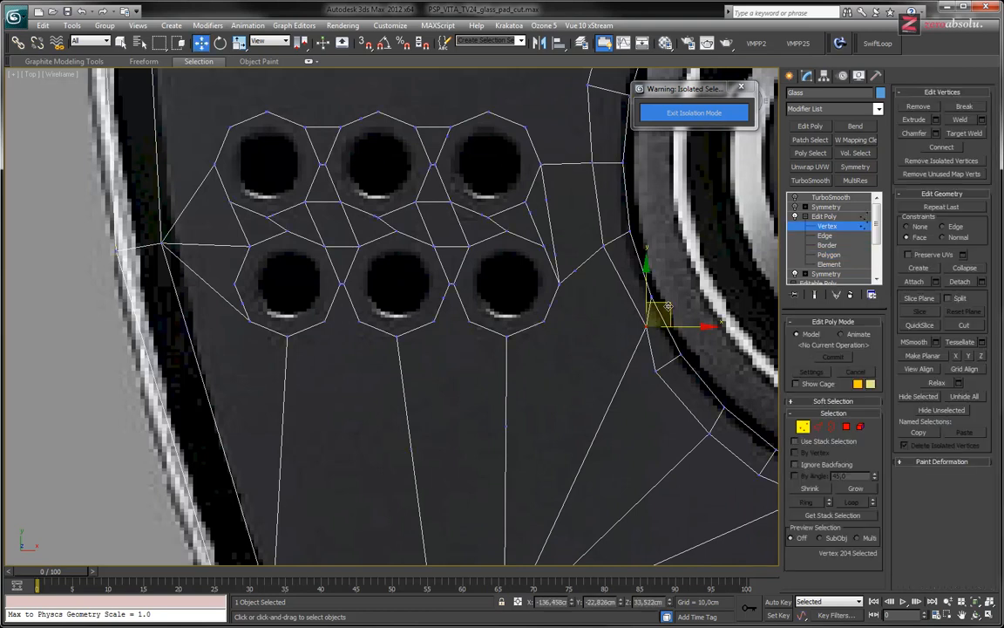
{"action": "left_click_drag", "start_coordinate": [662, 306], "coordinate": [646, 294]}
{"action": "scroll", "coordinate": [523, 361], "scroll_direction": "down", "scroll_amount": 4}
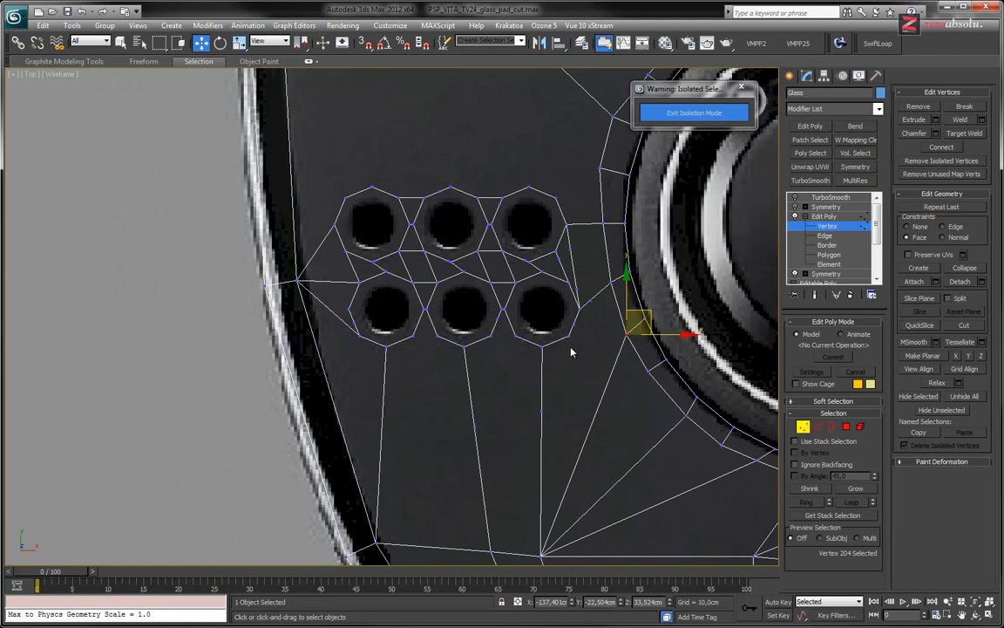
Remove the stray vertices from the lower inner-side edges of the lower inner and lower middle octagons
{"action": "scroll", "coordinate": [571, 353], "scroll_direction": "up", "scroll_amount": 6}
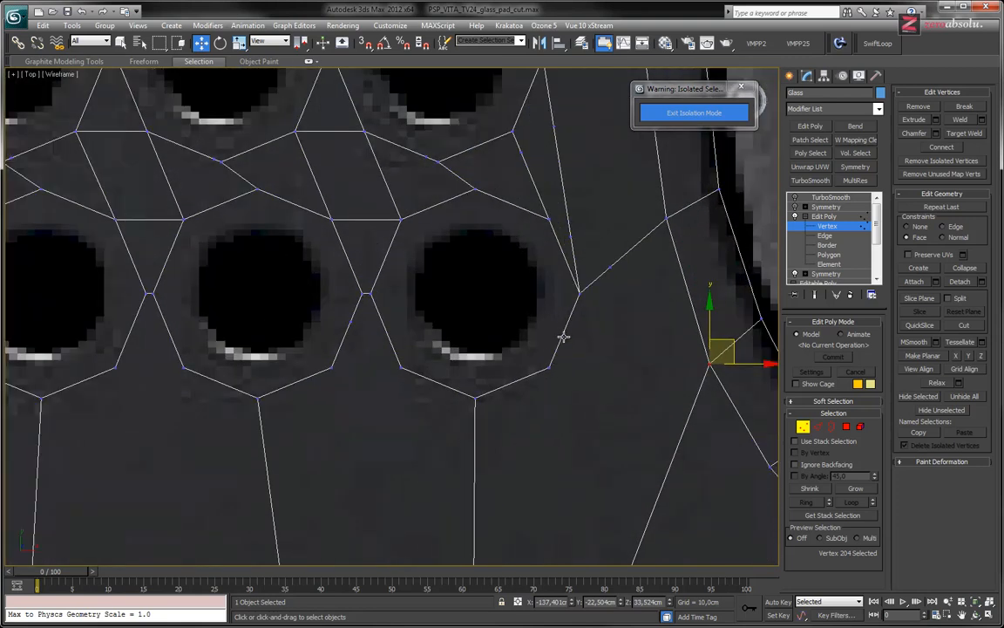
{"action": "left_click", "coordinate": [570, 340]}
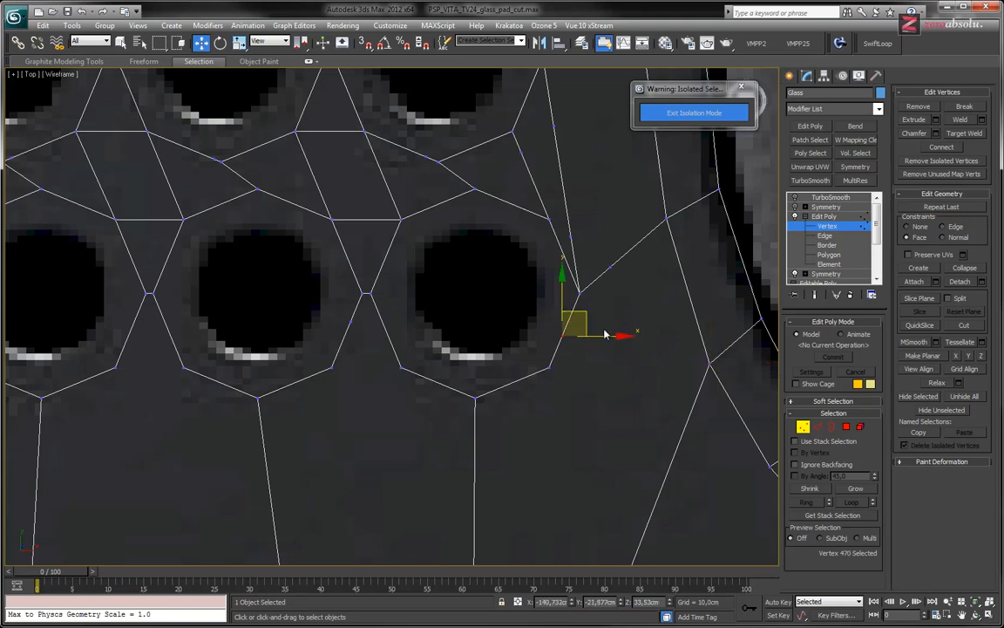
{"action": "middle_click_drag", "start_coordinate": [571, 353], "coordinate": [586, 365]}
{"action": "left_click", "coordinate": [583, 359]}
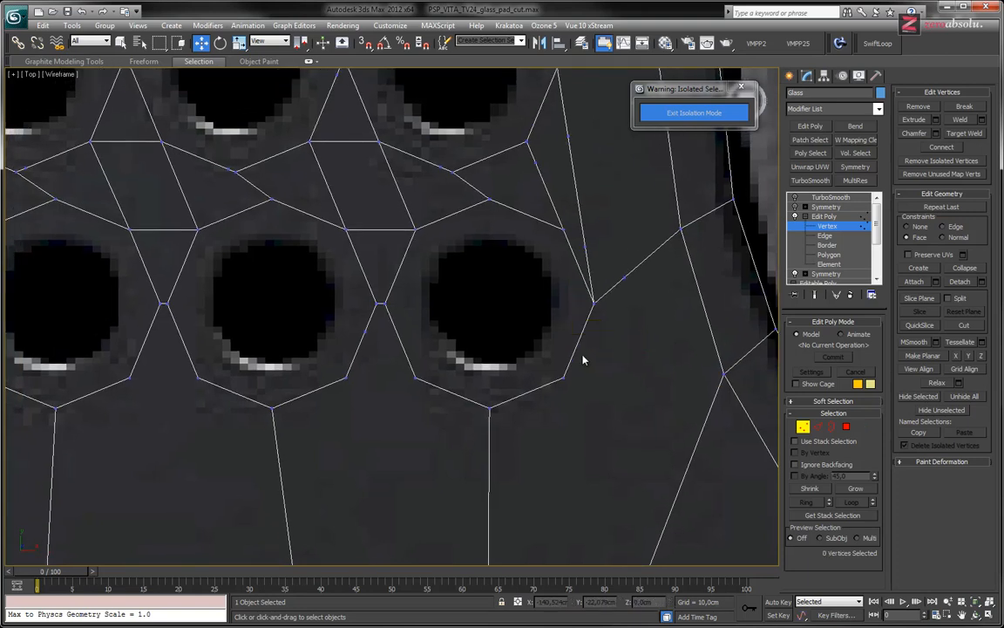
{"action": "left_click", "coordinate": [381, 306]}
{"action": "left_click", "coordinate": [403, 385]}
{"action": "scroll", "coordinate": [433, 397], "scroll_direction": "down", "scroll_amount": 5}
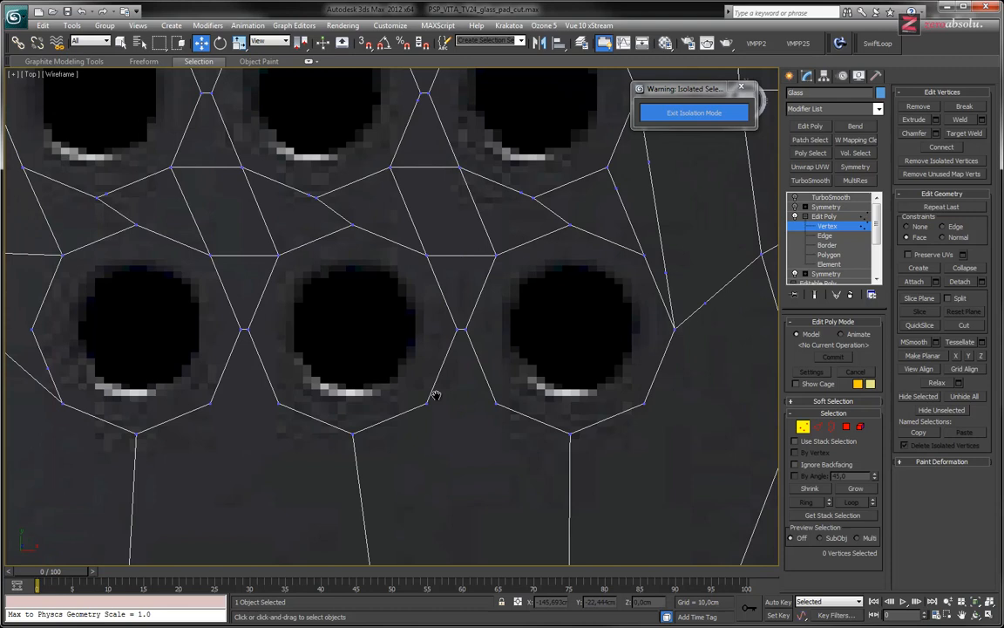
Remove the stray vertex on the octagon edge between the upper middle and upper inner speaker holes
{"action": "scroll", "coordinate": [445, 345], "scroll_direction": "up", "scroll_amount": 6}
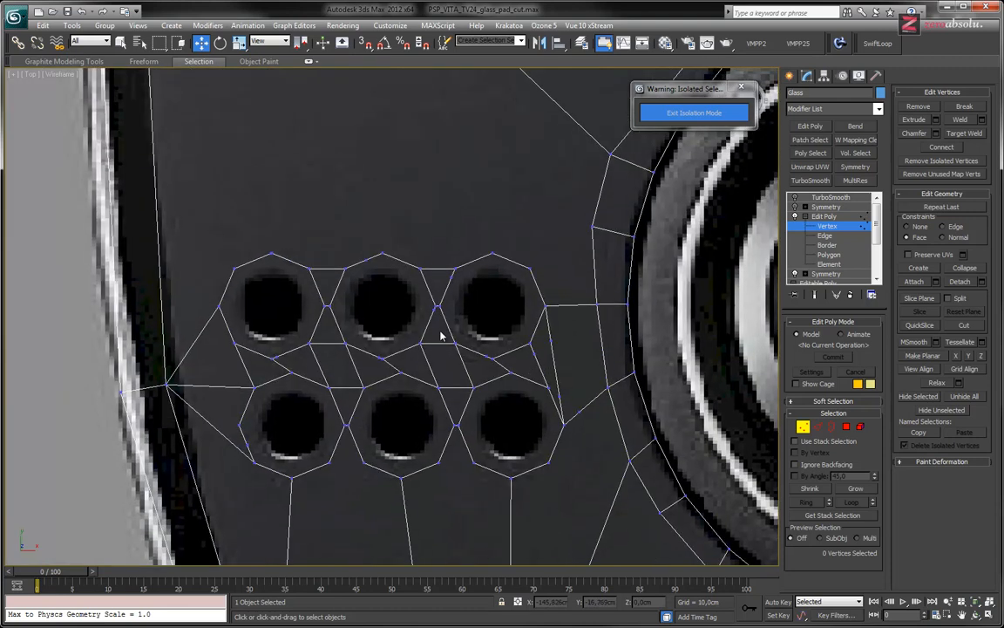
{"action": "left_click", "coordinate": [436, 327]}
{"action": "key", "text": "BackSpace"}
{"action": "middle_click_drag", "start_coordinate": [431, 370], "coordinate": [481, 342]}
{"action": "left_click_drag", "start_coordinate": [565, 188], "coordinate": [488, 104]}
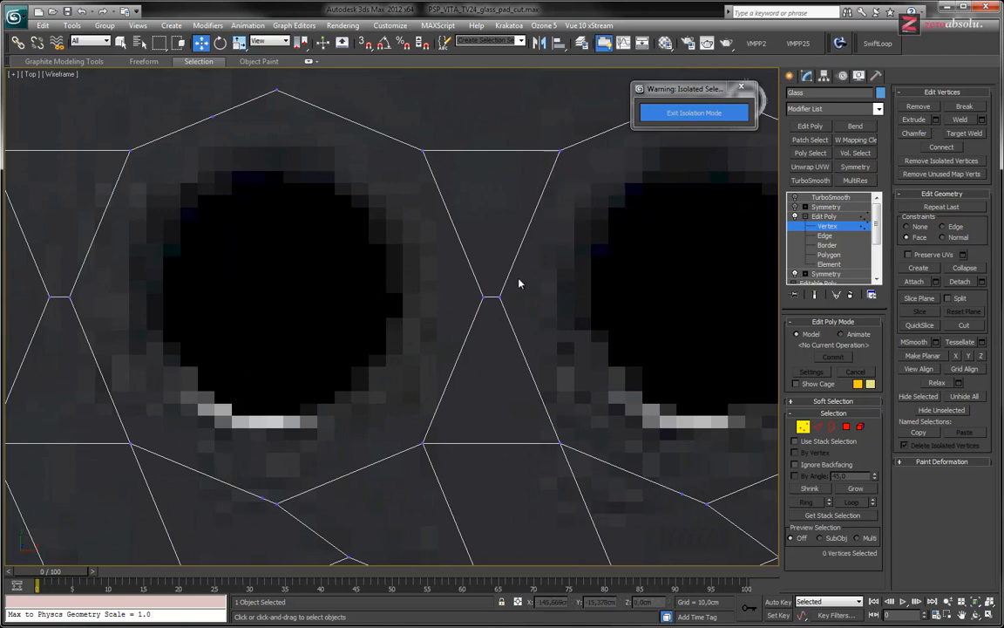
Remove the stray vertex beside the top corner of the upper outer octagon
{"action": "scroll", "coordinate": [455, 341], "scroll_direction": "down", "scroll_amount": 4}
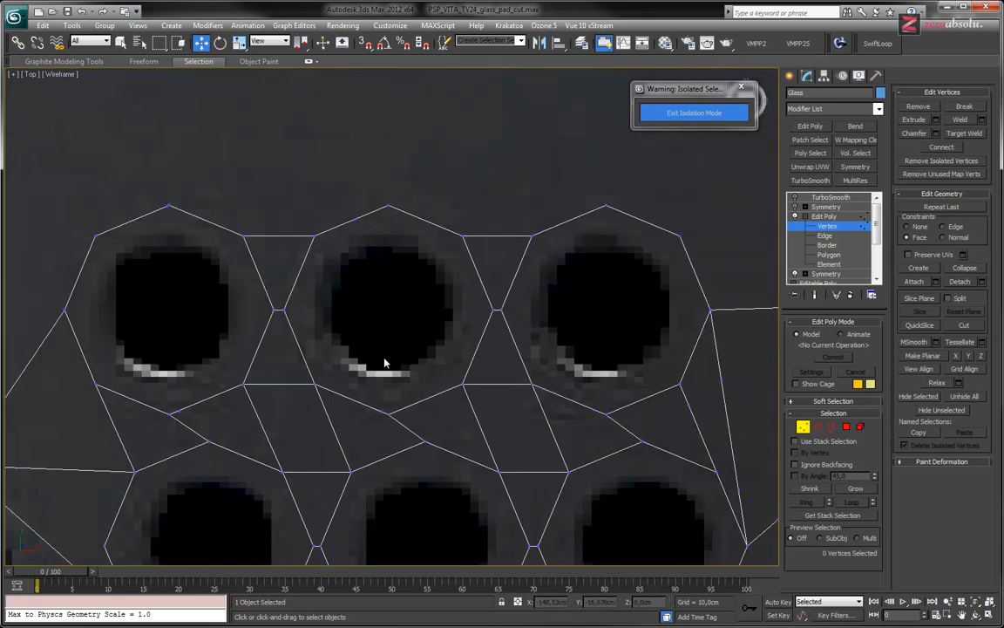
{"action": "middle_click_drag", "start_coordinate": [193, 262], "coordinate": [293, 356]}
{"action": "scroll", "coordinate": [279, 318], "scroll_direction": "up", "scroll_amount": 5}
{"action": "middle_click_drag", "start_coordinate": [221, 238], "coordinate": [352, 346]}
{"action": "left_click_drag", "start_coordinate": [327, 321], "coordinate": [346, 358]}
{"action": "left_click", "coordinate": [364, 404]}
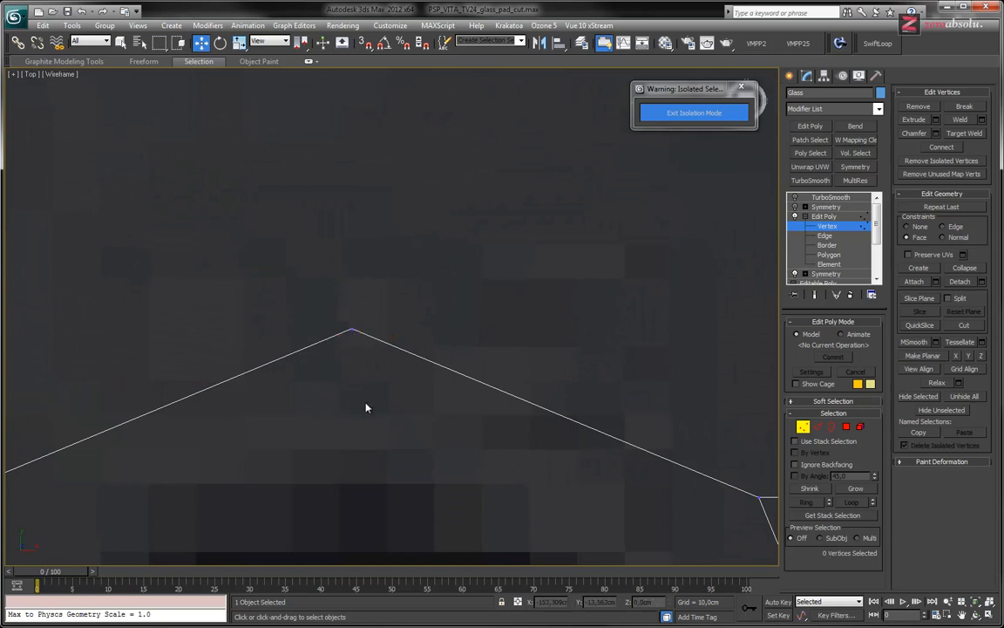
Remove the stray vertex beside the bottom corner of the upper outer octagon
{"action": "scroll", "coordinate": [390, 262], "scroll_direction": "down", "scroll_amount": 6}
{"action": "middle_click_drag", "start_coordinate": [403, 356], "coordinate": [390, 246]}
{"action": "left_click_drag", "start_coordinate": [367, 398], "coordinate": [380, 418]}
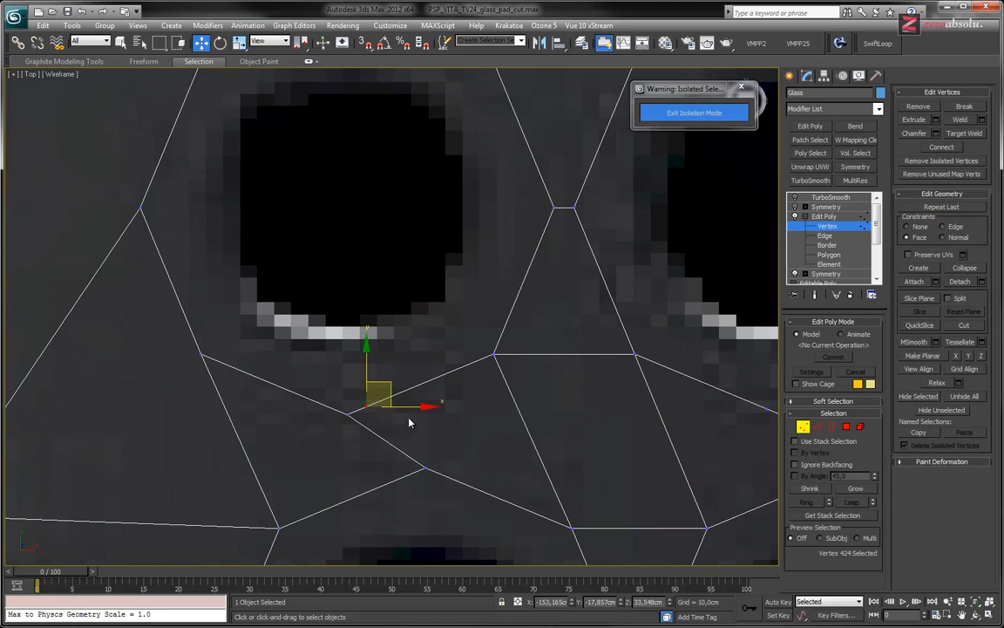
{"action": "left_click", "coordinate": [409, 422]}
{"action": "scroll", "coordinate": [459, 381], "scroll_direction": "down", "scroll_amount": 8}
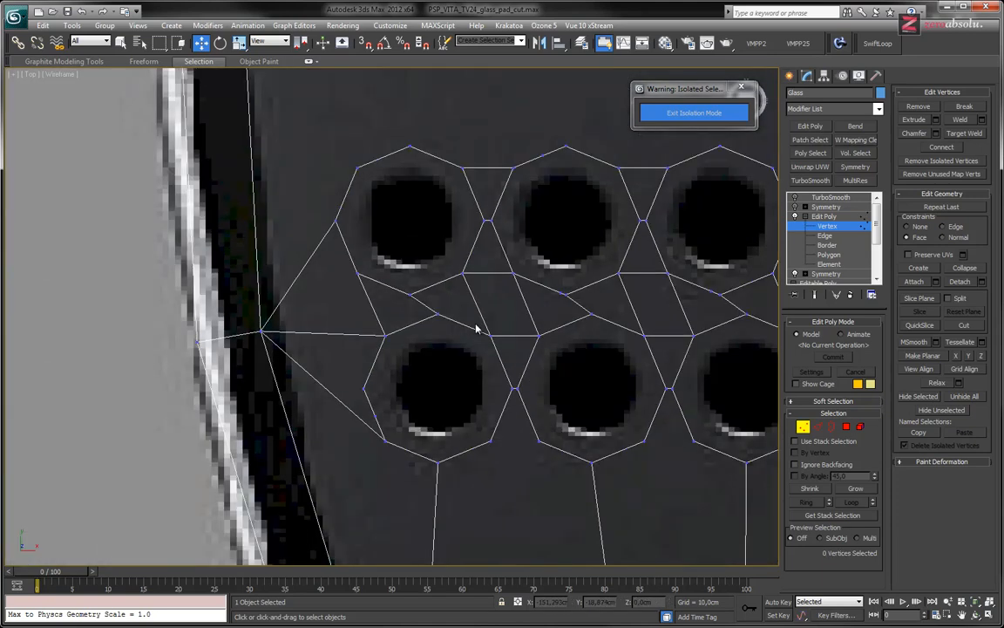
Remove the stray vertex beside the bottom corner of the upper middle octagon
{"action": "scroll", "coordinate": [558, 282], "scroll_direction": "up", "scroll_amount": 10}
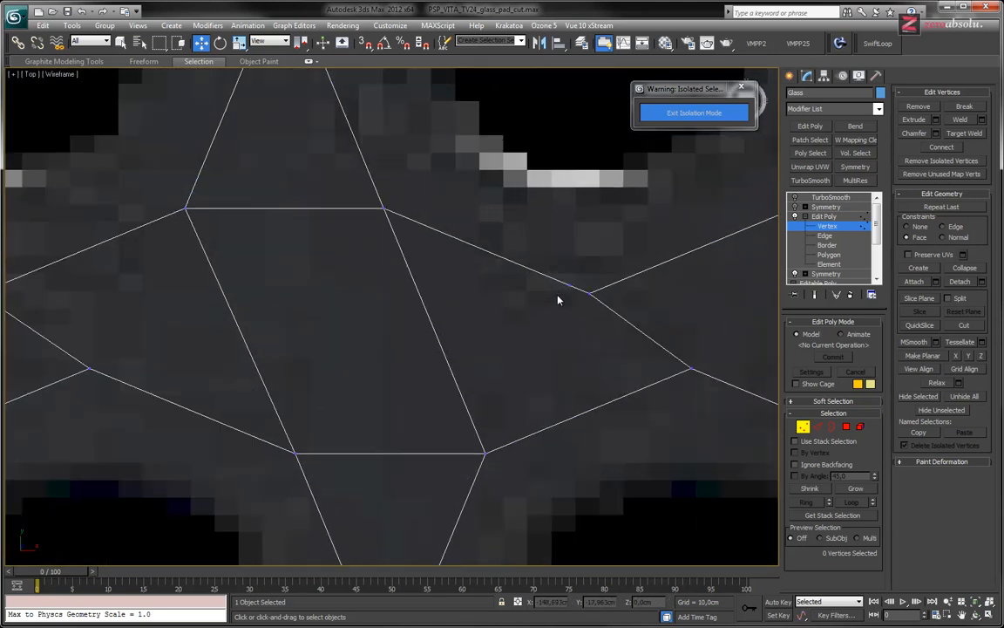
{"action": "left_click_drag", "start_coordinate": [567, 281], "coordinate": [580, 302]}
{"action": "left_click", "coordinate": [569, 366]}
{"action": "middle_click_drag", "start_coordinate": [525, 359], "coordinate": [433, 251]}
{"action": "scroll", "coordinate": [433, 253], "scroll_direction": "down", "scroll_amount": 8}
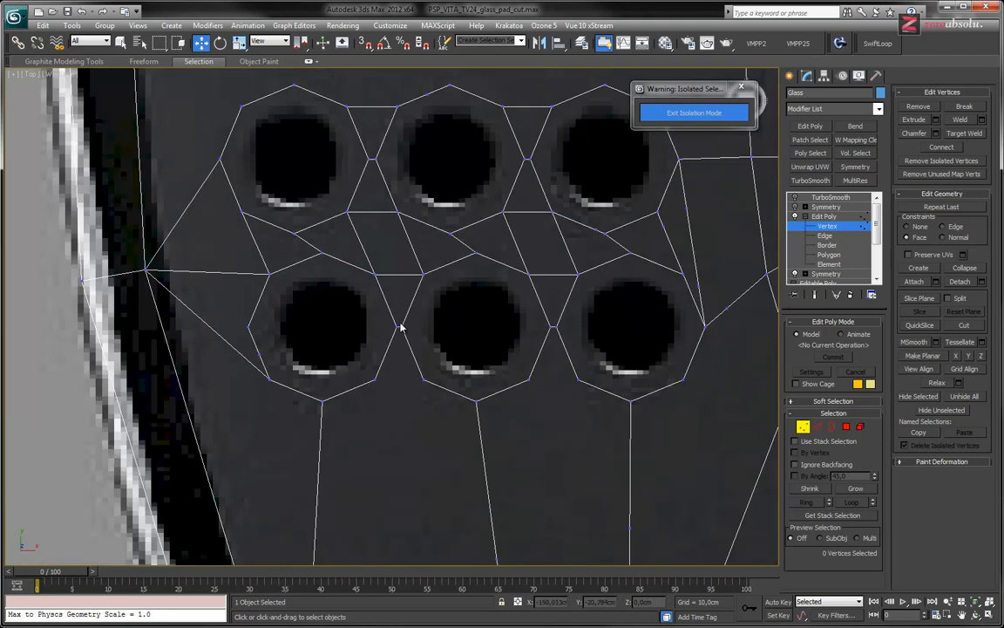
Remove the stray vertex on the lower outer octagon's edge, just above its bottom outer corner
{"action": "scroll", "coordinate": [399, 347], "scroll_direction": "up", "scroll_amount": 10}
{"action": "scroll", "coordinate": [397, 349], "scroll_direction": "down", "scroll_amount": 8}
{"action": "scroll", "coordinate": [320, 385], "scroll_direction": "up", "scroll_amount": 8}
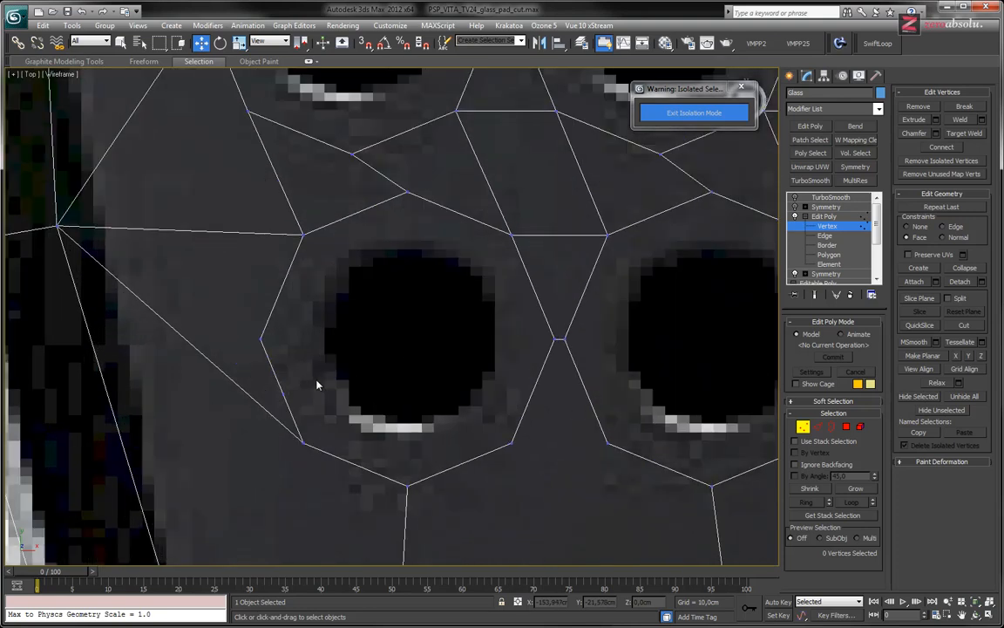
{"action": "left_click", "coordinate": [270, 399]}
{"action": "left_click", "coordinate": [329, 424]}
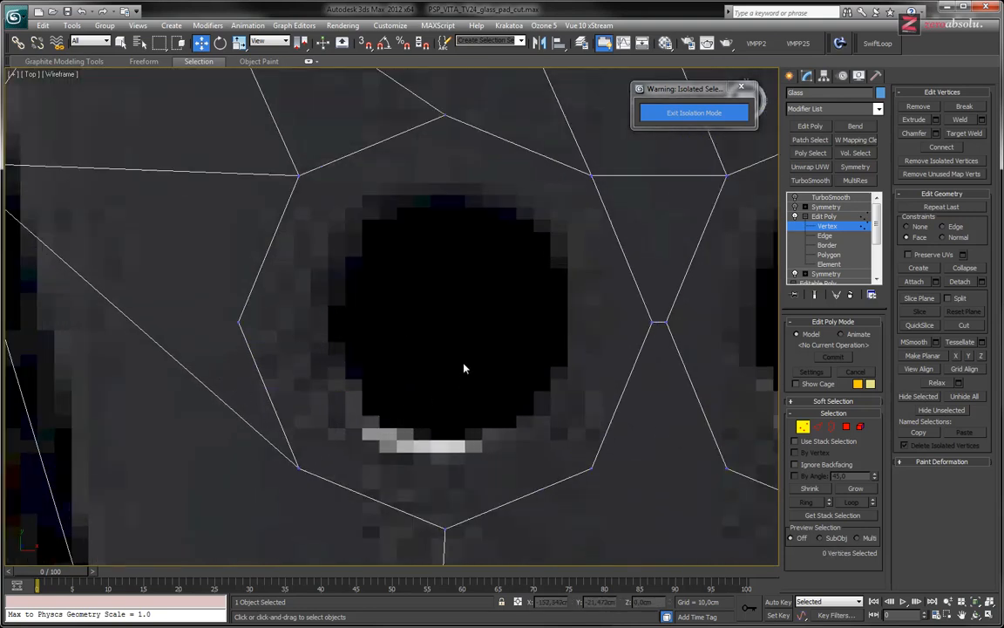
Remove the remaining stray vertices around the upper inner and upper middle octagons and on the edges meeting the lower inner octagon's inner corner
{"action": "scroll", "coordinate": [424, 334], "scroll_direction": "down", "scroll_amount": 5}
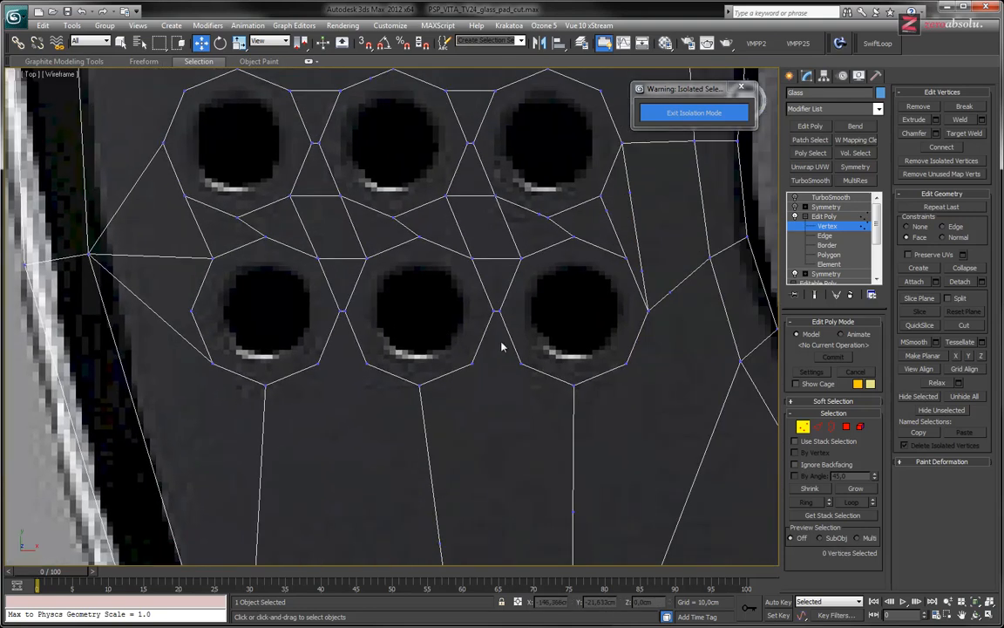
{"action": "scroll", "coordinate": [641, 268], "scroll_direction": "up", "scroll_amount": 5}
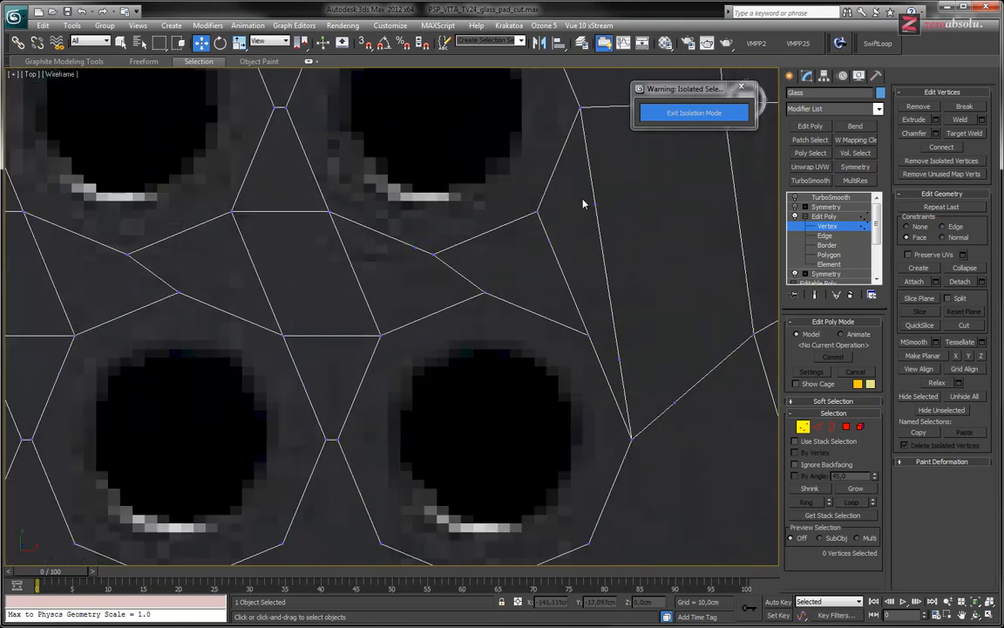
{"action": "left_click", "coordinate": [596, 204]}
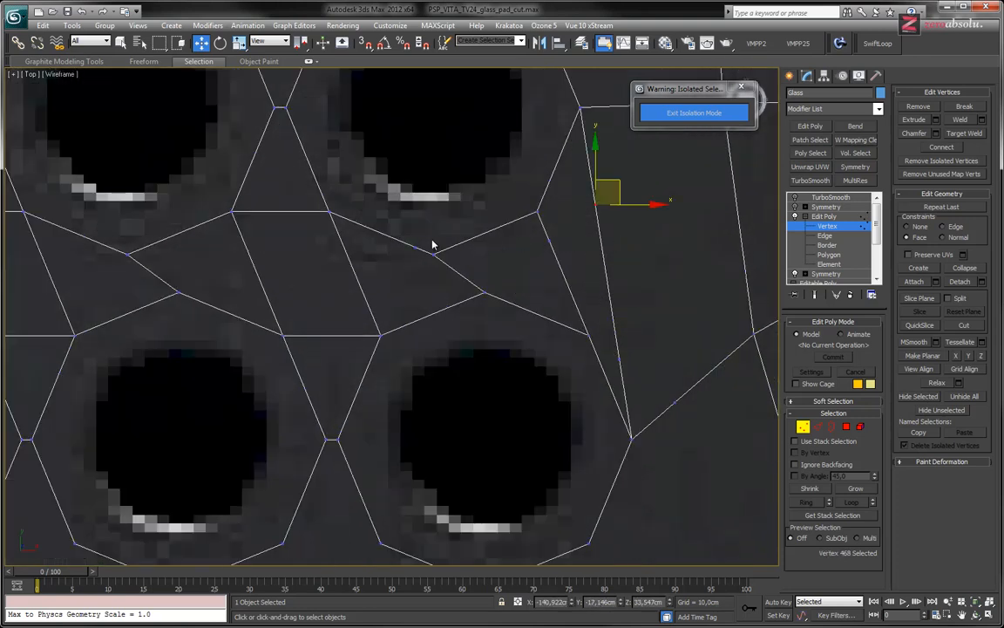
{"action": "left_click_drag", "start_coordinate": [425, 231], "coordinate": [399, 256], "text": "ctrl"}
{"action": "left_click_drag", "start_coordinate": [583, 262], "coordinate": [710, 431], "text": "ctrl"}
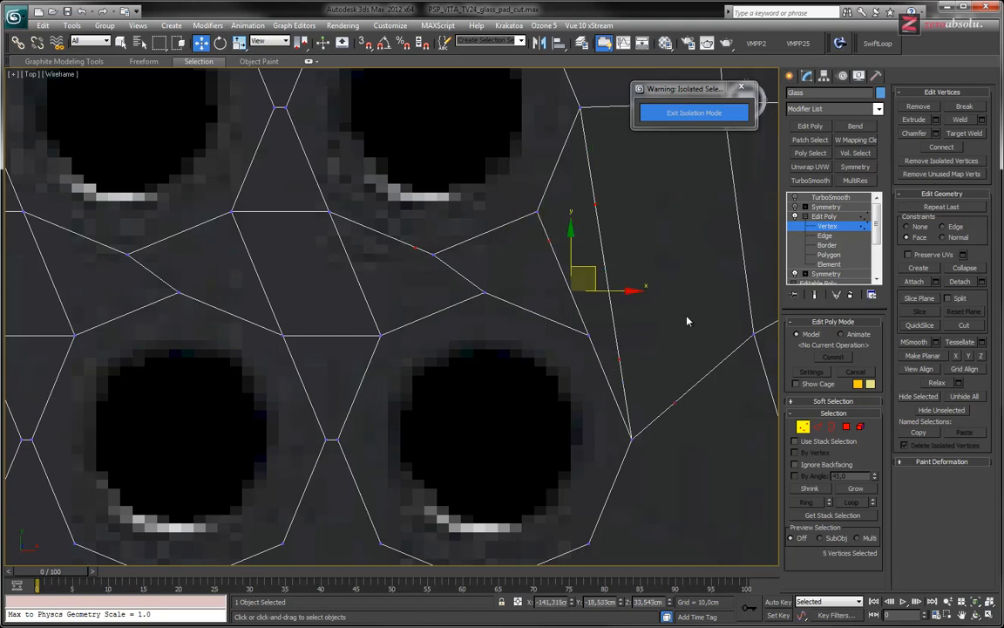
{"action": "scroll", "coordinate": [621, 357], "scroll_direction": "down", "scroll_amount": 4}
{"action": "left_click", "coordinate": [562, 358]}
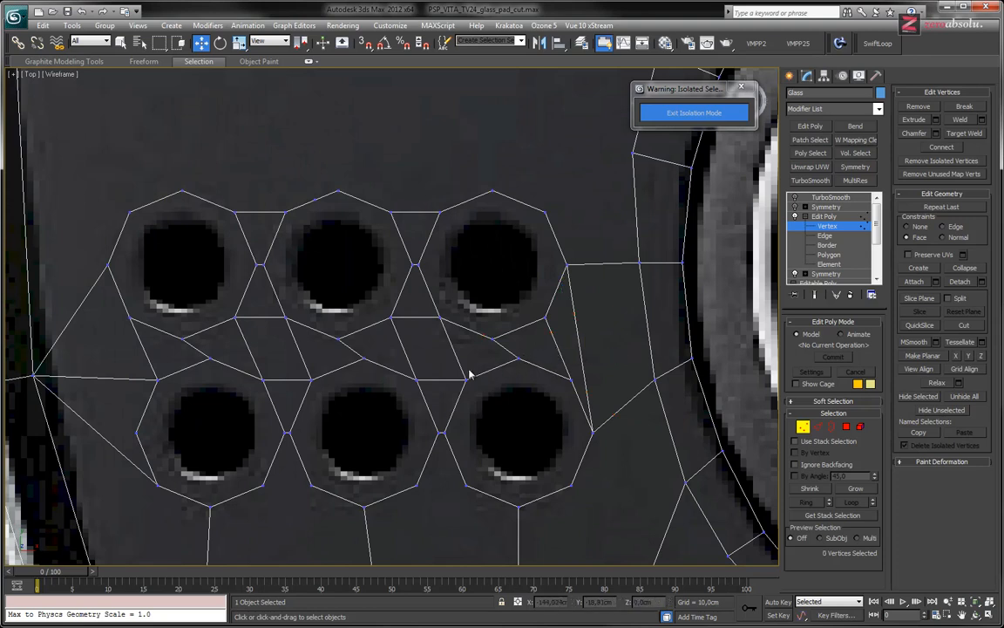
{"action": "left_click_drag", "start_coordinate": [305, 191], "coordinate": [319, 217]}
{"action": "key", "text": "BackSpace"}
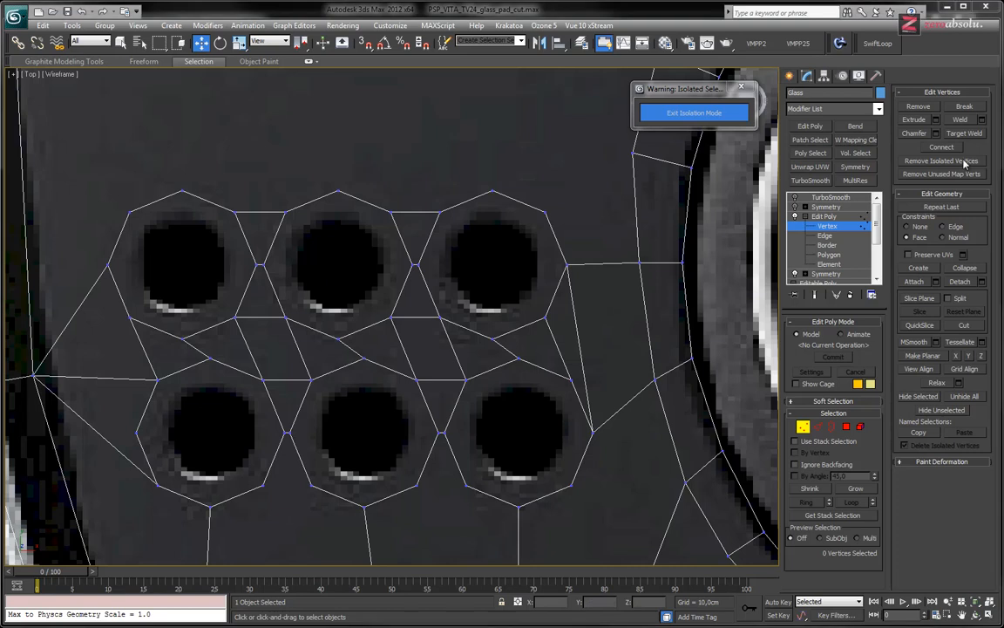
Cut an edge from the lower inner octagon's lower inner corner to the nearest vertex of the loop around the analog stick
{"action": "middle_click_drag", "start_coordinate": [413, 323], "coordinate": [451, 302]}
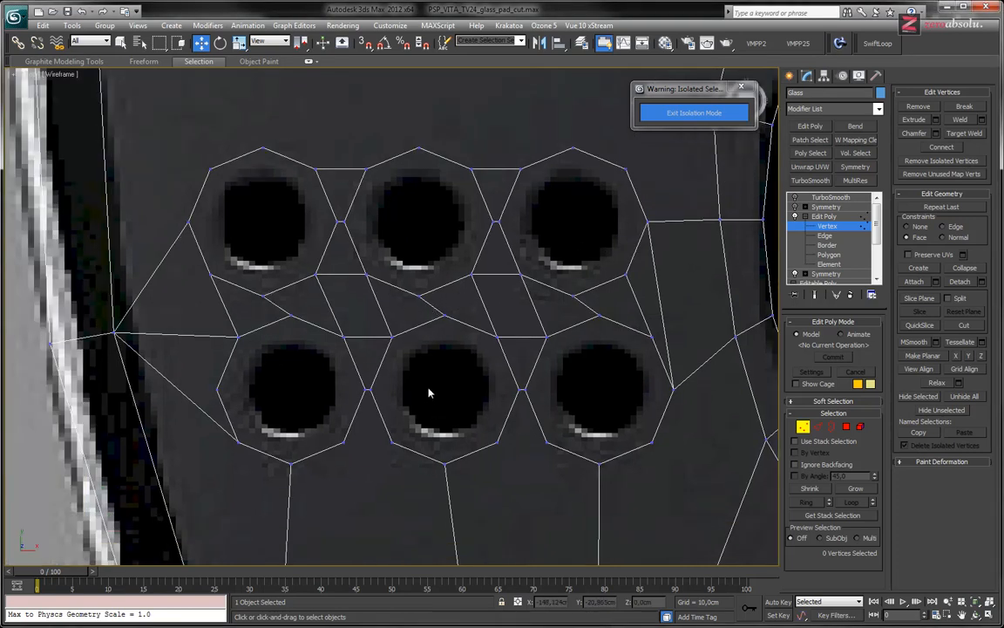
{"action": "middle_click_drag", "start_coordinate": [601, 402], "coordinate": [457, 249]}
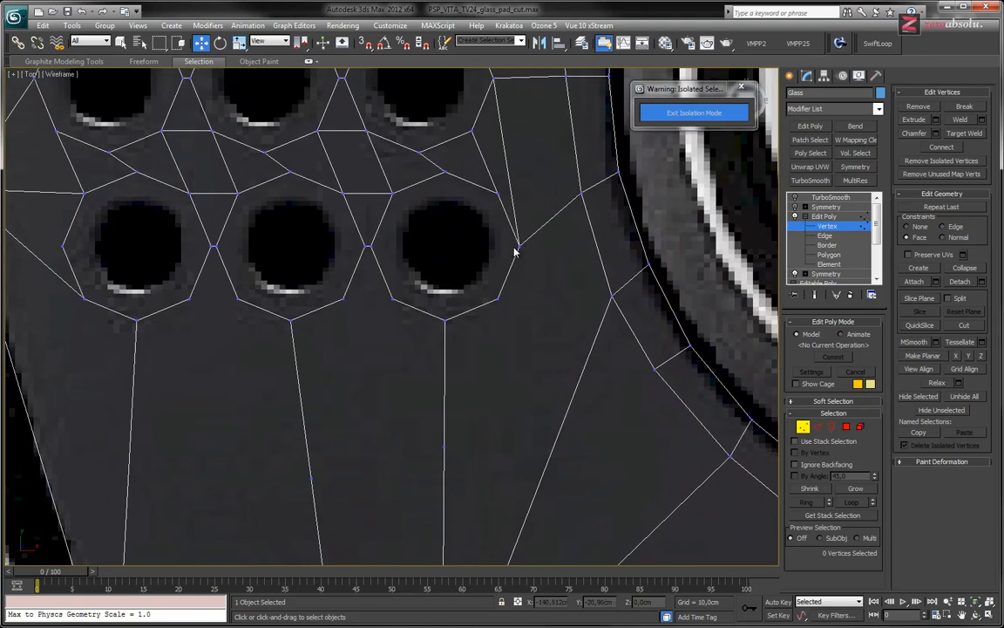
{"action": "scroll", "coordinate": [529, 296], "scroll_direction": "up", "scroll_amount": 3}
{"action": "middle_click_drag", "start_coordinate": [546, 310], "coordinate": [558, 242]}
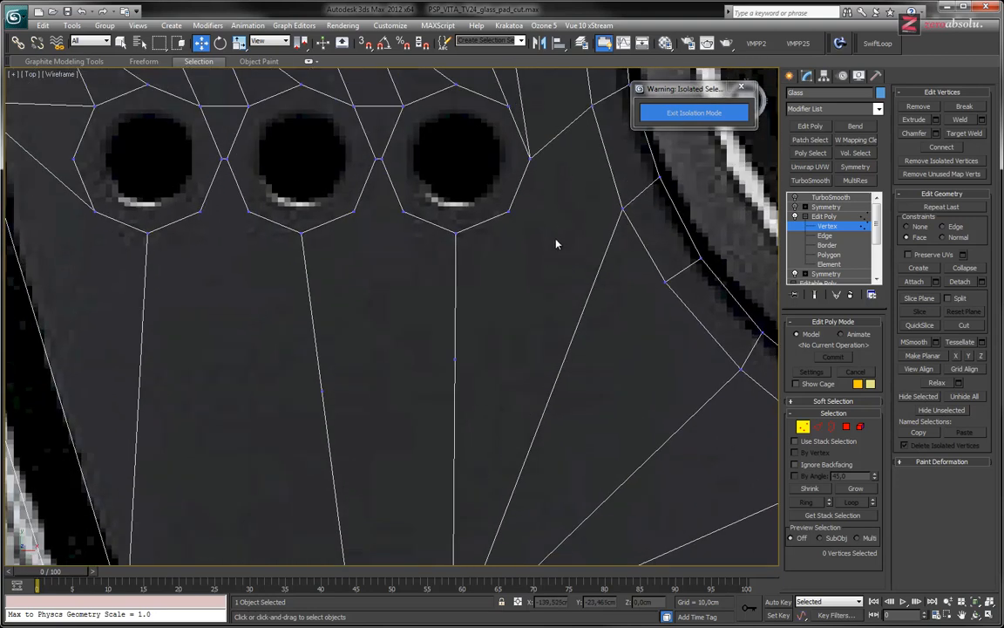
{"action": "scroll", "coordinate": [556, 244], "scroll_direction": "down", "scroll_amount": 2}
{"action": "key", "text": "alt+c"}
{"action": "left_click", "coordinate": [522, 218]}
{"action": "left_click", "coordinate": [604, 218]}
{"action": "right_click", "coordinate": [600, 217]}
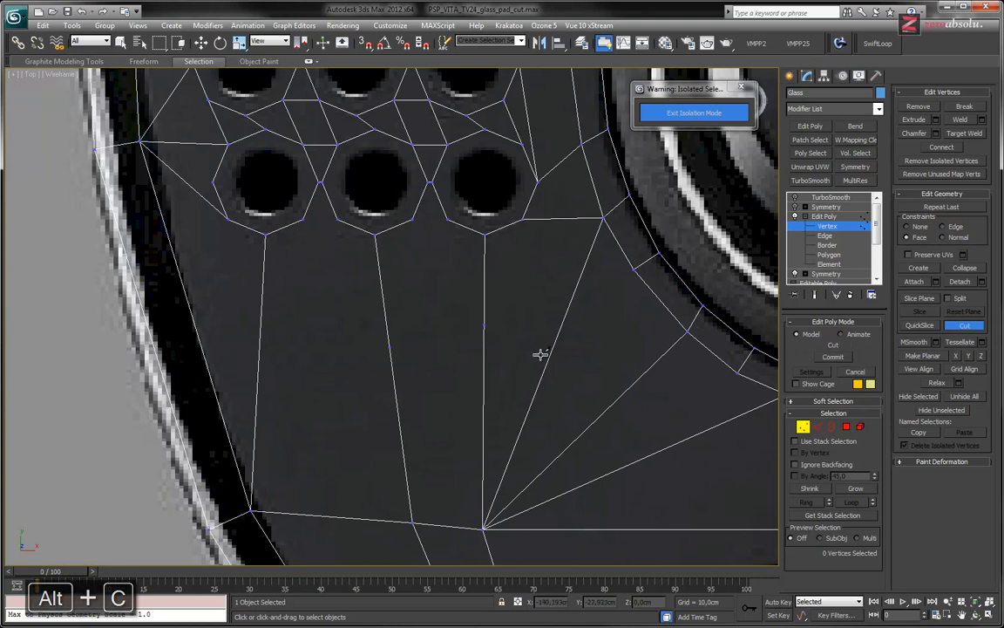
Cut edges joining the lower middle and lower inner octagons at their bottom corners and at their facing lower corners
{"action": "left_click", "coordinate": [484, 235]}
{"action": "left_click", "coordinate": [376, 235]}
{"action": "left_click", "coordinate": [412, 217]}
{"action": "left_click", "coordinate": [445, 219]}
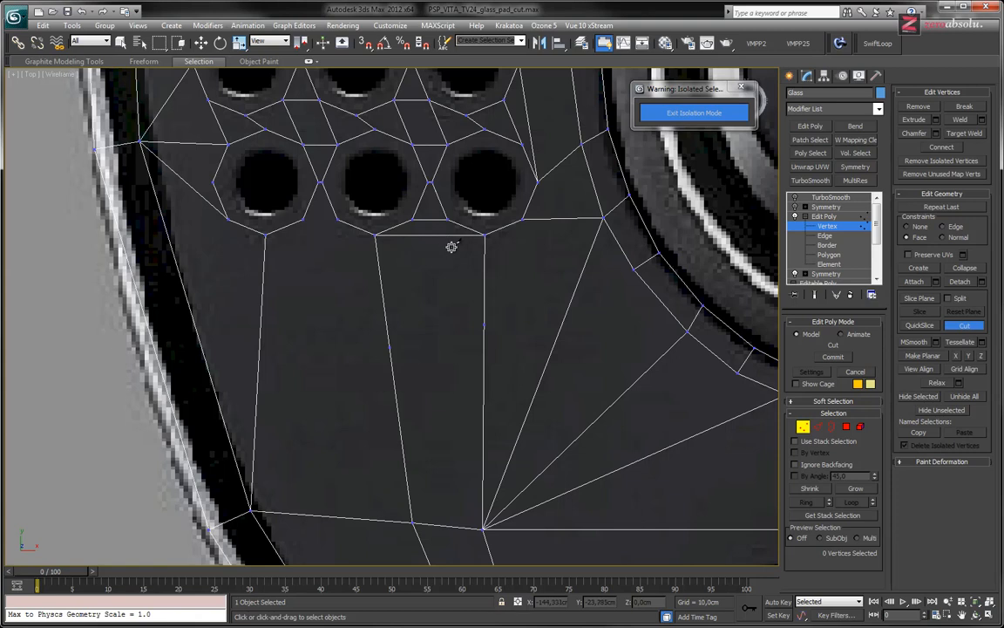
Cut edges joining the lower outer and lower middle octagons at their facing lower corners and at their bottom corners
{"action": "scroll", "coordinate": [441, 235], "scroll_direction": "up", "scroll_amount": 5}
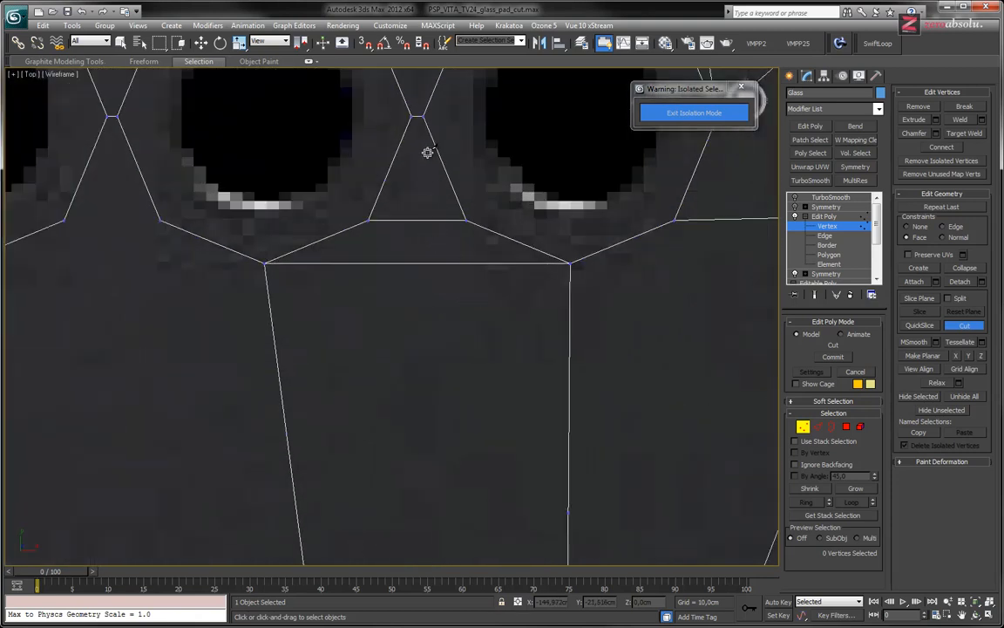
{"action": "middle_click_drag", "start_coordinate": [328, 210], "coordinate": [397, 287]}
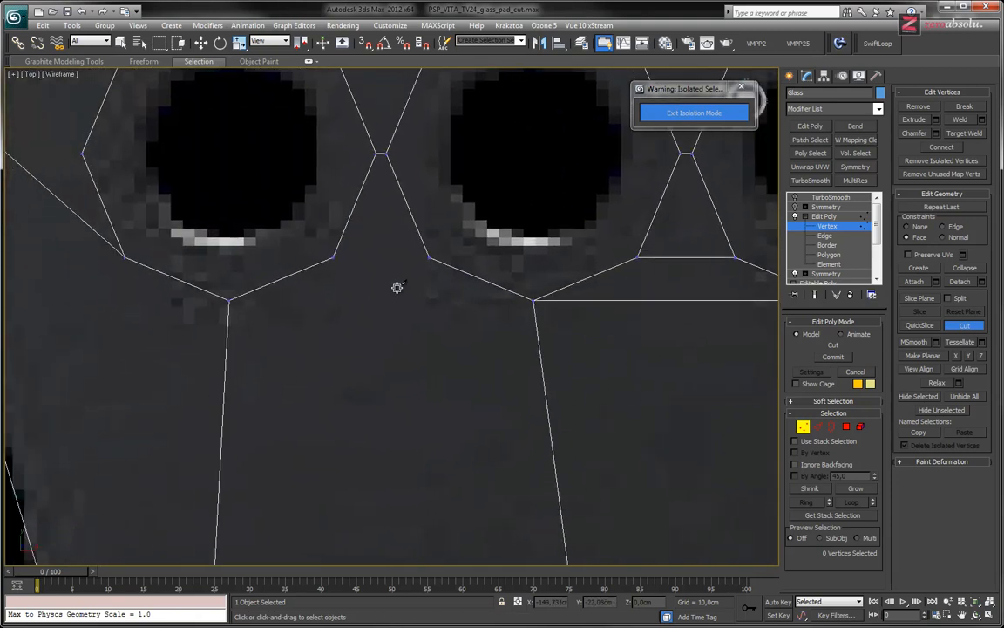
{"action": "left_click", "coordinate": [337, 255]}
{"action": "left_click", "coordinate": [427, 257]}
{"action": "right_click", "coordinate": [235, 299]}
{"action": "left_click", "coordinate": [229, 299]}
{"action": "left_click", "coordinate": [534, 299]}
{"action": "right_click", "coordinate": [503, 304]}
Cut edges from the top corners of the three upper octagons to the three corresponding vertices of the edge row above them
{"action": "scroll", "coordinate": [303, 274], "scroll_direction": "down", "scroll_amount": 3}
{"action": "middle_click_drag", "start_coordinate": [302, 273], "coordinate": [469, 338]}
{"action": "scroll", "coordinate": [470, 217], "scroll_direction": "down", "scroll_amount": 2}
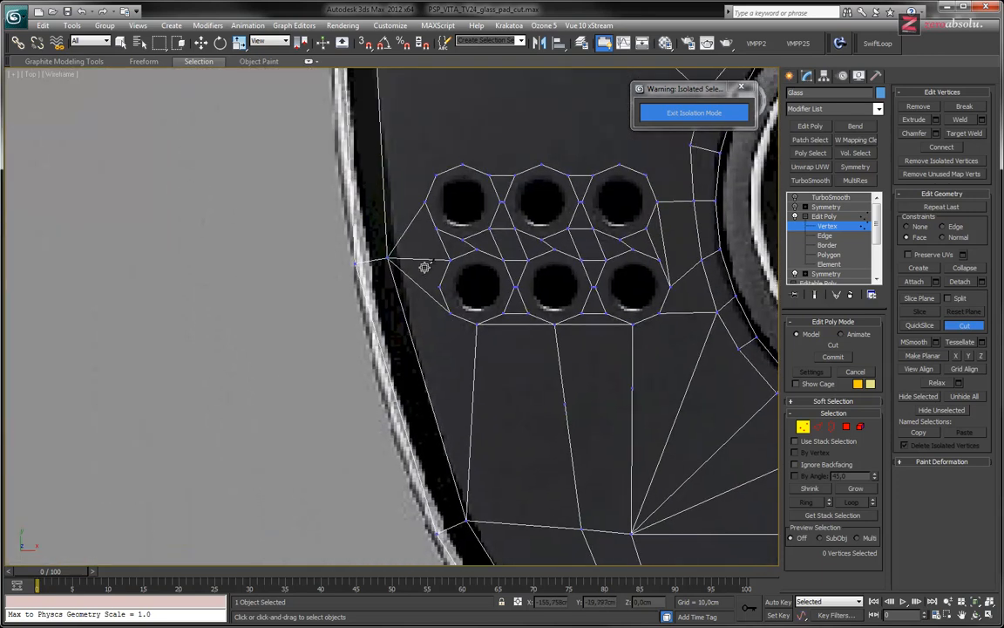
{"action": "middle_click_drag", "start_coordinate": [486, 278], "coordinate": [474, 317]}
{"action": "middle_click_drag", "start_coordinate": [505, 284], "coordinate": [498, 315]}
{"action": "middle_click_drag", "start_coordinate": [462, 270], "coordinate": [427, 341]}
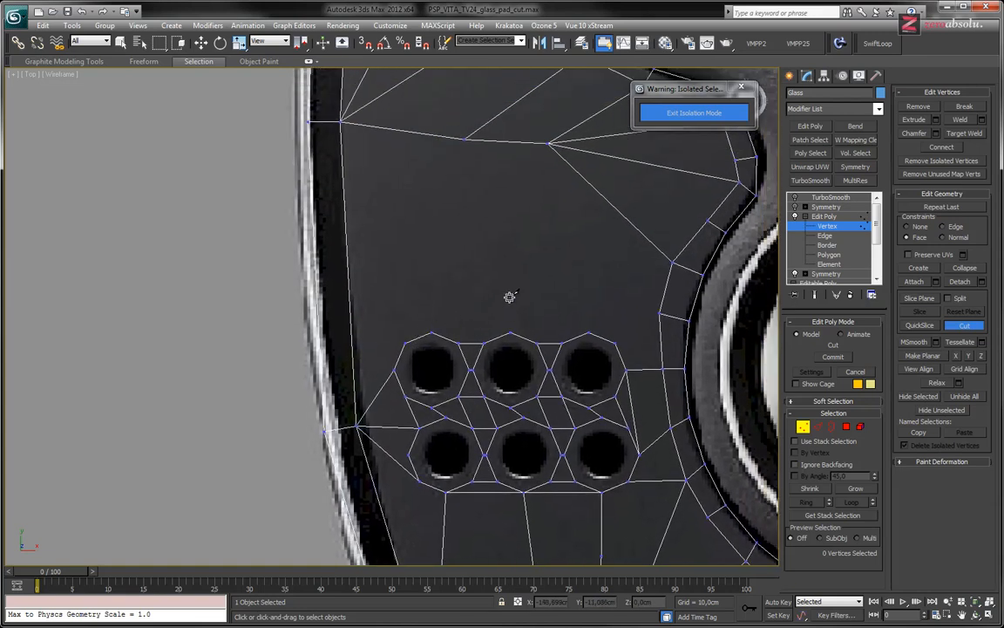
{"action": "left_click", "coordinate": [588, 333]}
{"action": "left_click", "coordinate": [547, 142]}
{"action": "right_click", "coordinate": [420, 326]}
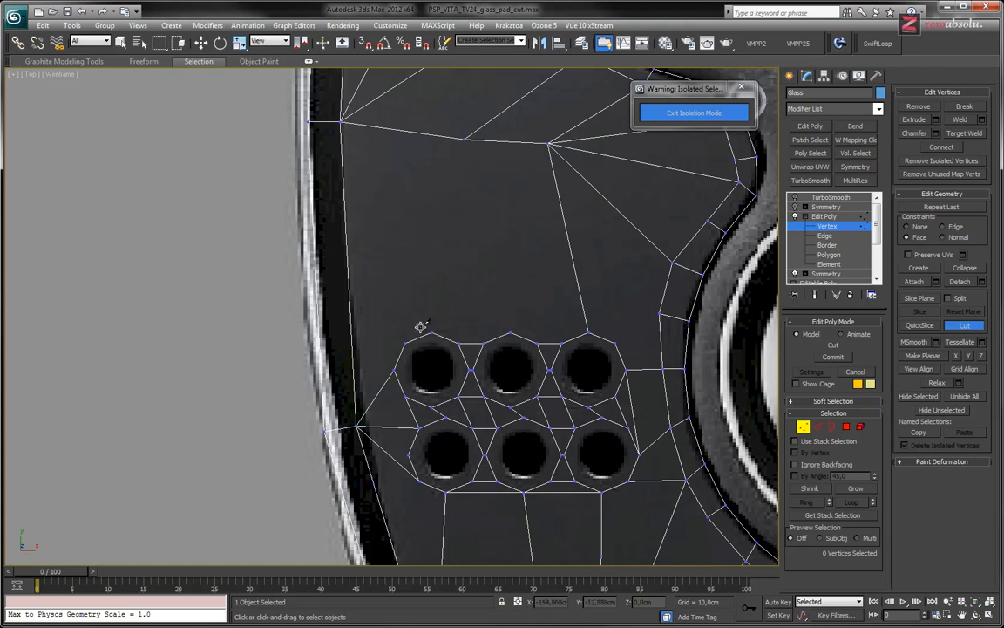
{"action": "left_click", "coordinate": [430, 333]}
{"action": "left_click", "coordinate": [342, 121]}
{"action": "right_click", "coordinate": [373, 139]}
{"action": "left_click", "coordinate": [509, 332]}
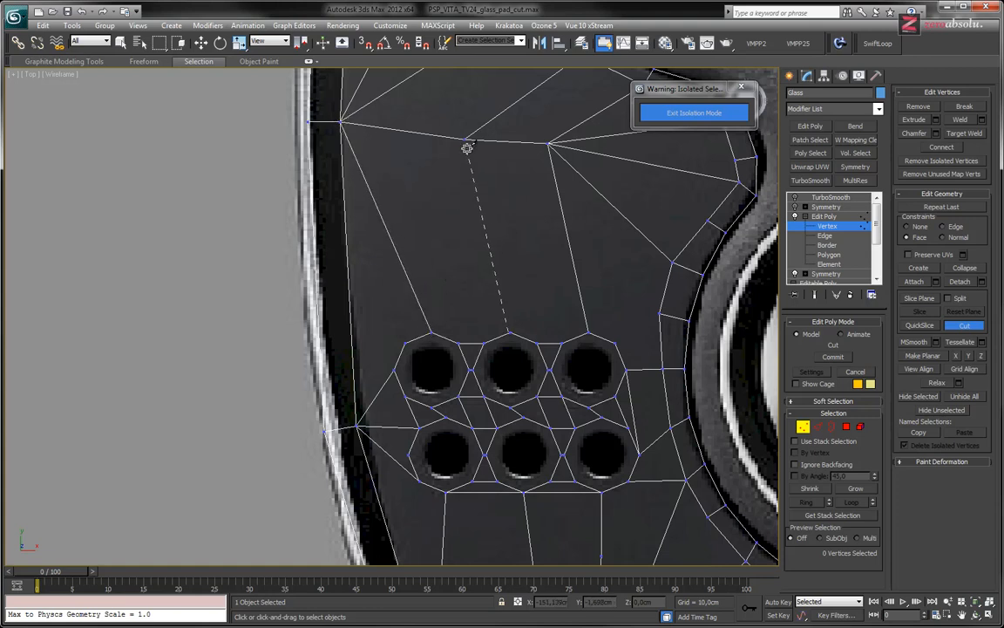
{"action": "left_click", "coordinate": [465, 138]}
{"action": "right_click", "coordinate": [624, 260]}
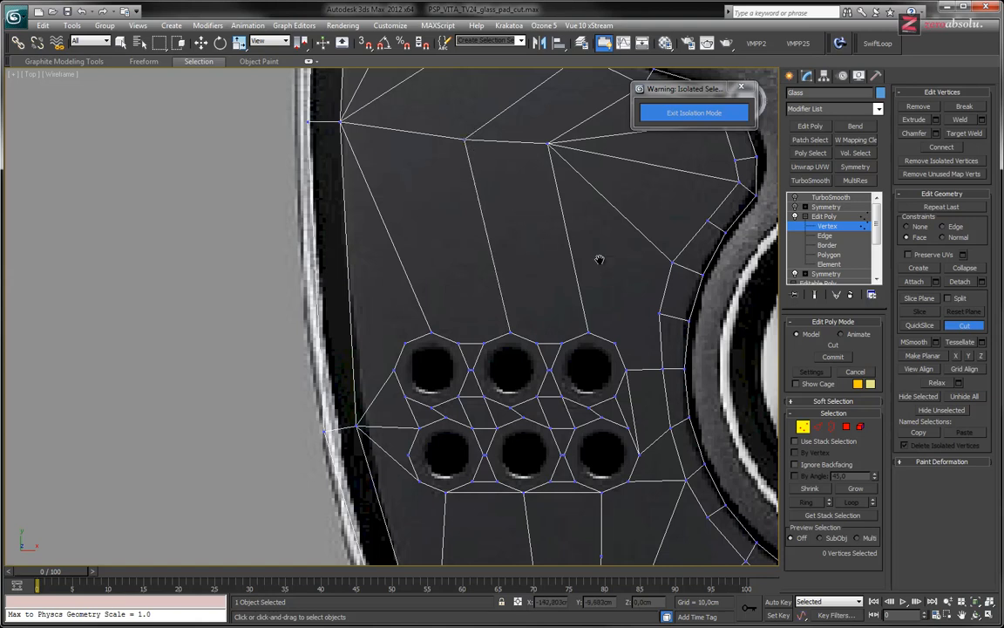
Cut edges from the upper inner octagon's upper inner corner and top corner to two neighbouring vertices of the loop around the analog stick
{"action": "middle_click_drag", "start_coordinate": [644, 306], "coordinate": [582, 280]}
{"action": "scroll", "coordinate": [583, 280], "scroll_direction": "up", "scroll_amount": 3}
{"action": "left_click", "coordinate": [528, 348]}
{"action": "left_click", "coordinate": [613, 291]}
{"action": "right_click", "coordinate": [525, 249]}
{"action": "middle_click_drag", "start_coordinate": [523, 236], "coordinate": [528, 308]}
{"action": "left_click", "coordinate": [640, 264]}
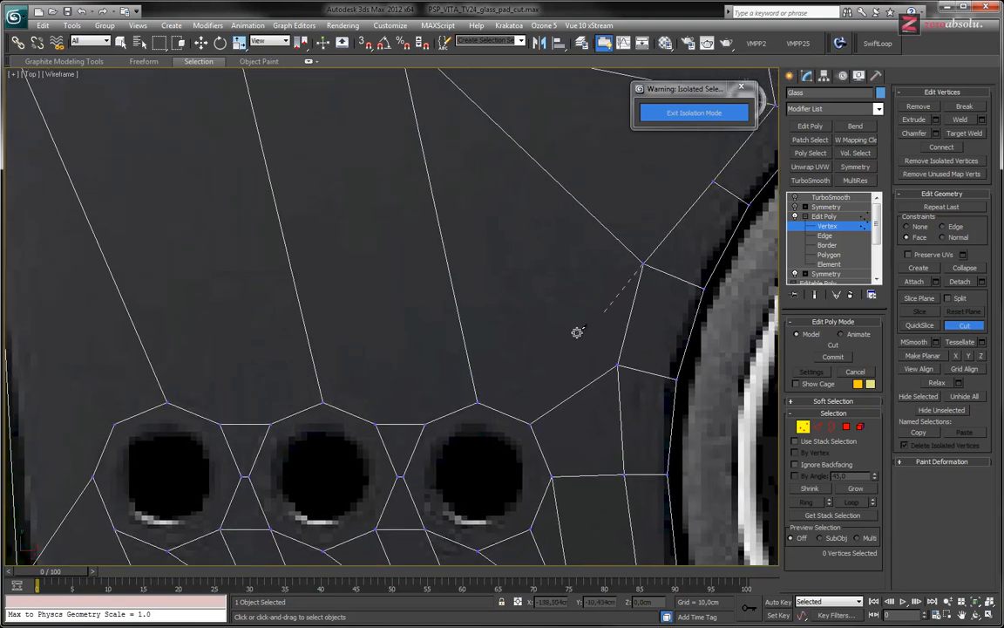
{"action": "left_click", "coordinate": [477, 401]}
{"action": "right_click", "coordinate": [482, 281]}
{"action": "scroll", "coordinate": [567, 251], "scroll_direction": "down", "scroll_amount": 4}
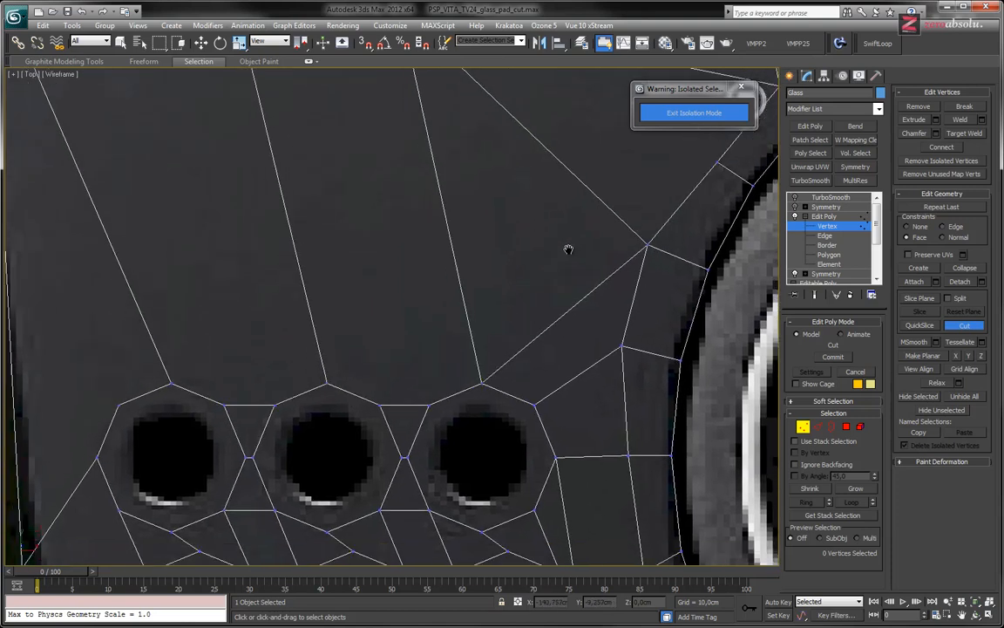
Remove the edge between the upper inner octagon's top corner and the fan-shaped junction vertex above the speaker holes
{"action": "middle_click_drag", "start_coordinate": [567, 246], "coordinate": [570, 314]}
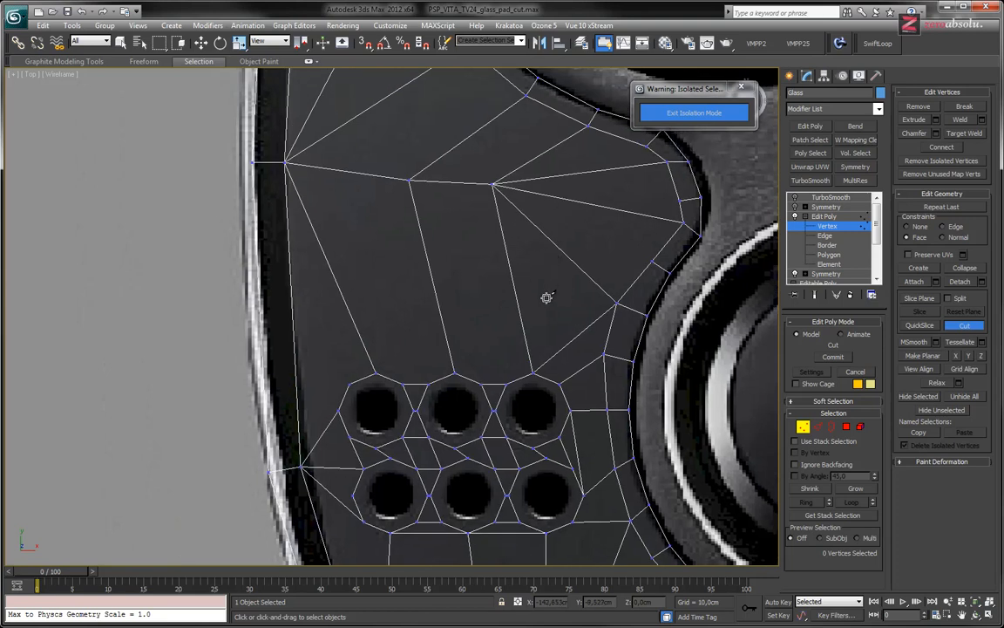
{"action": "middle_click_drag", "start_coordinate": [538, 289], "coordinate": [533, 184]}
{"action": "scroll", "coordinate": [532, 209], "scroll_direction": "down", "scroll_amount": 2}
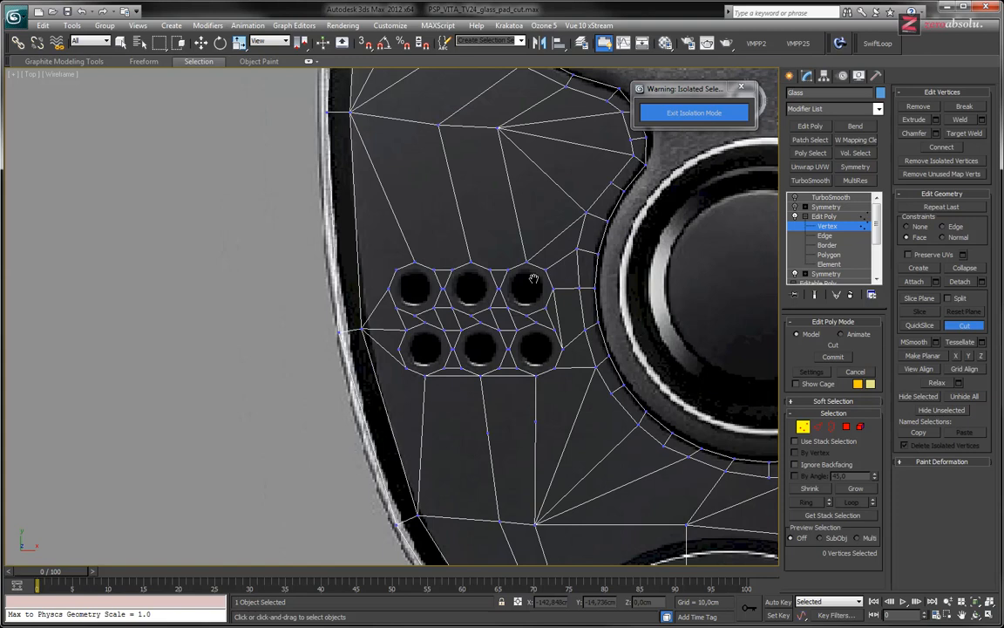
{"action": "middle_click_drag", "start_coordinate": [534, 279], "coordinate": [520, 308]}
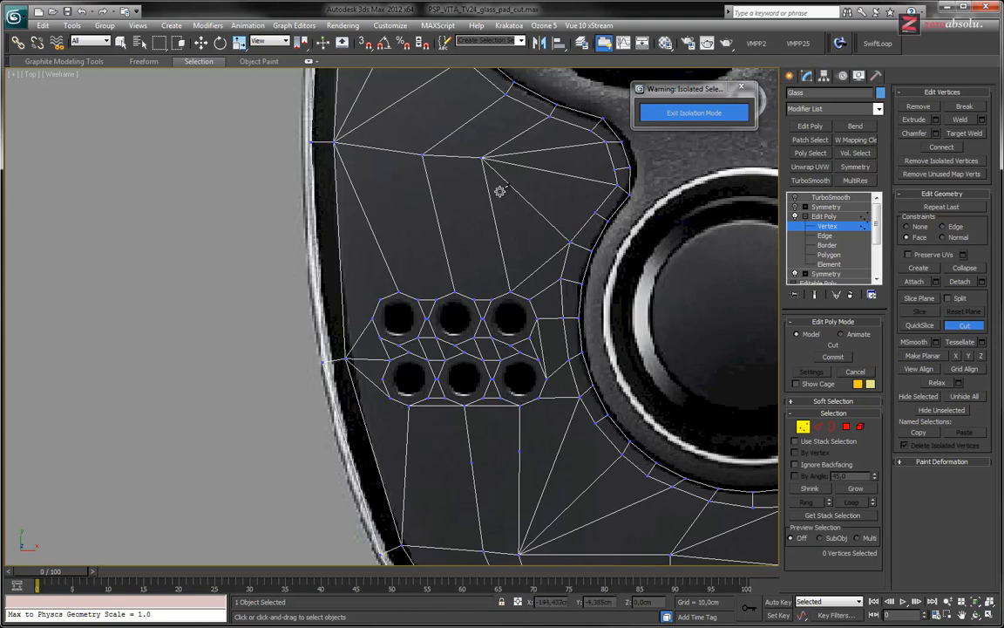
{"action": "middle_click_drag", "start_coordinate": [517, 283], "coordinate": [520, 336]}
{"action": "right_click", "coordinate": [546, 277]}
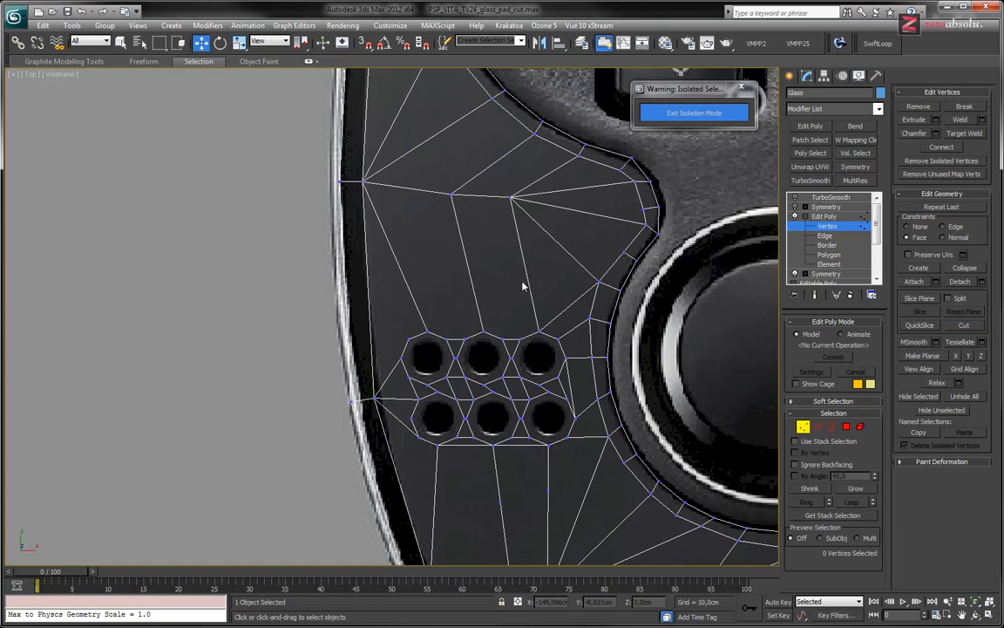
{"action": "key", "text": "2"}
{"action": "left_click", "coordinate": [528, 289]}
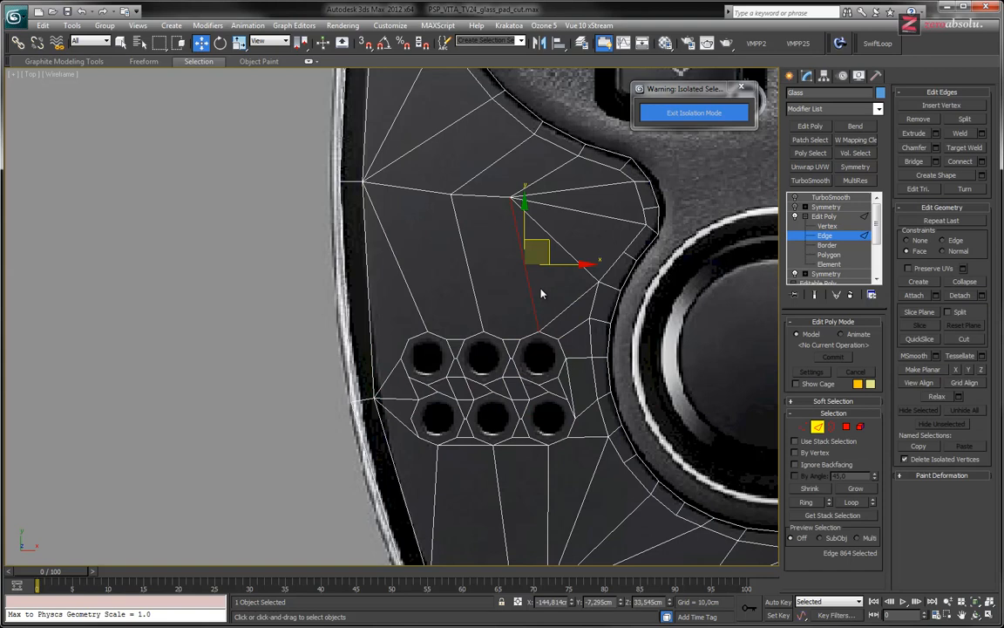
{"action": "left_click", "coordinate": [541, 293]}
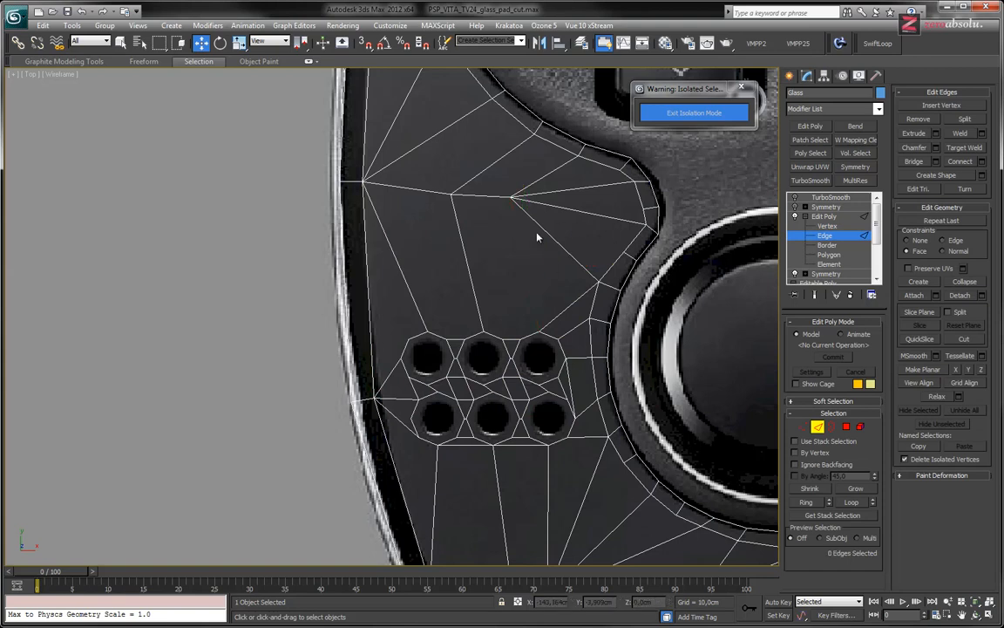
{"action": "middle_click_drag", "start_coordinate": [528, 251], "coordinate": [537, 249]}
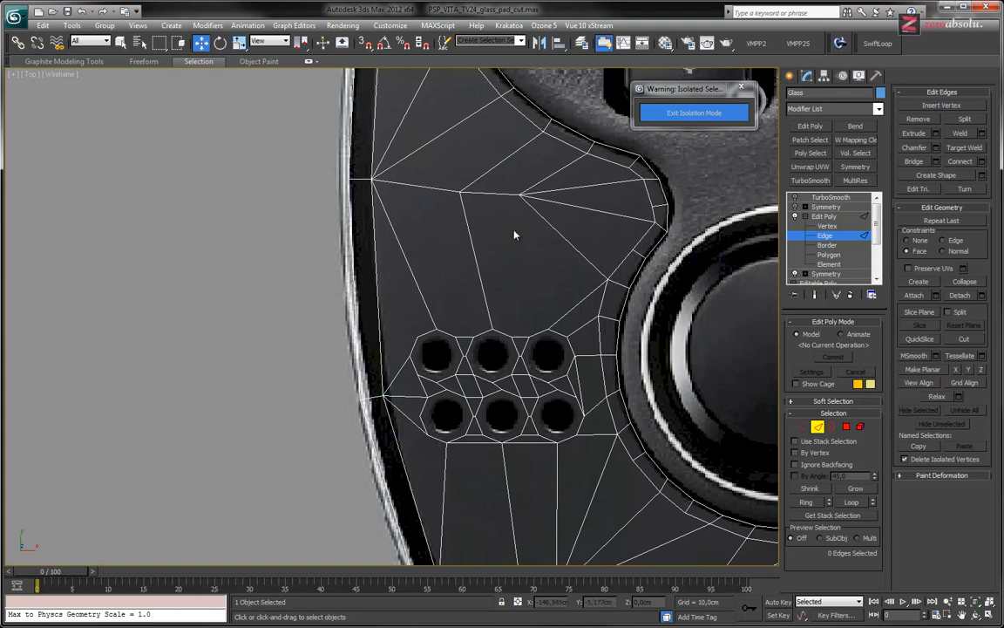
Cut an edge from the fan-shaped junction vertex down to the upper middle octagon's upper inner corner
{"action": "key", "text": "alt+c"}
{"action": "left_click", "coordinate": [520, 194]}
{"action": "left_click", "coordinate": [513, 335]}
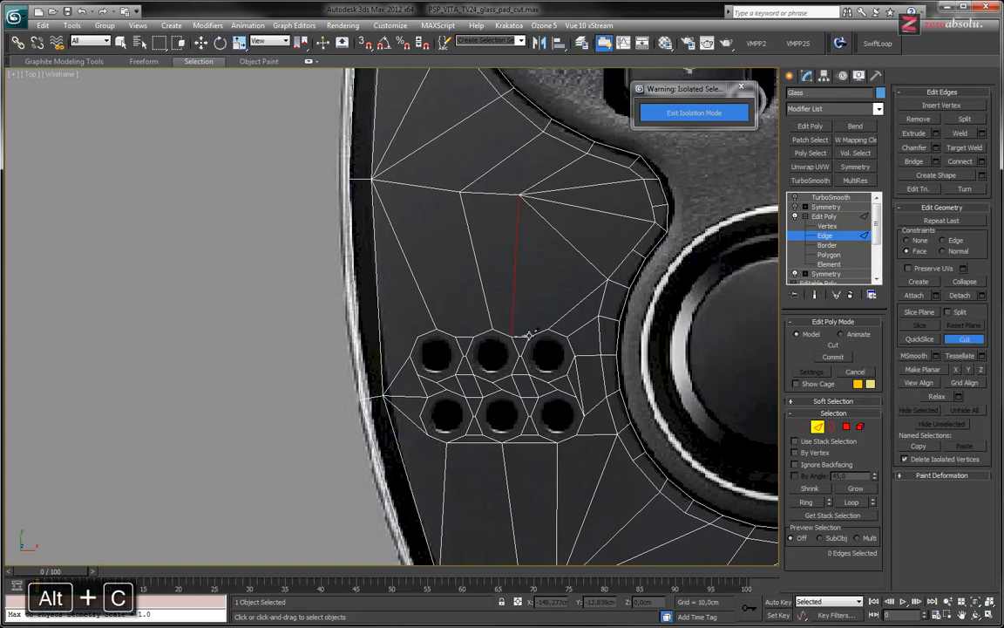
{"action": "right_click", "coordinate": [494, 266]}
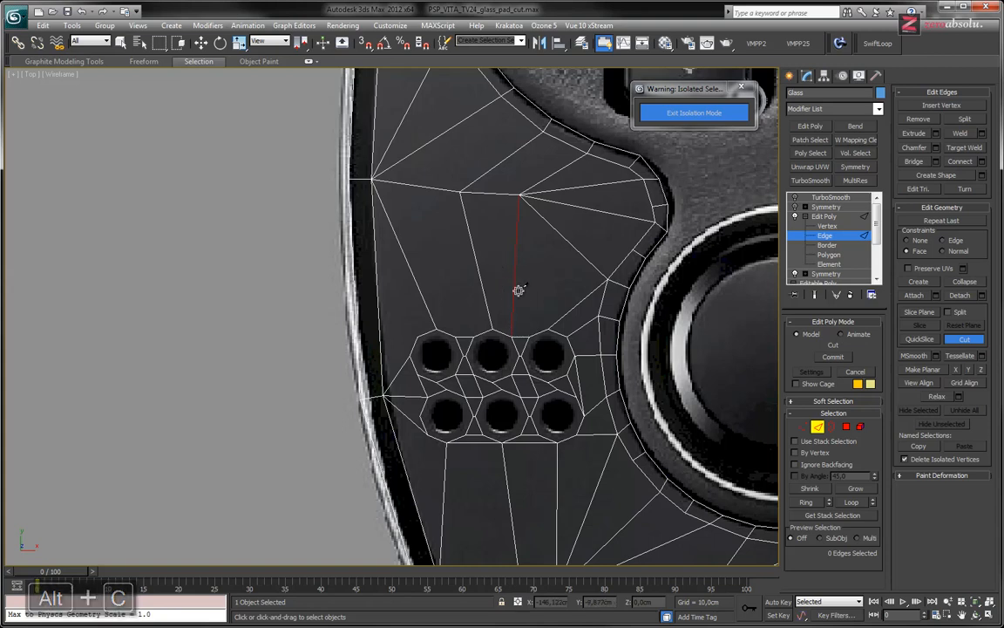
{"action": "scroll", "coordinate": [496, 263], "scroll_direction": "up", "scroll_amount": 3}
{"action": "scroll", "coordinate": [496, 263], "scroll_direction": "down", "scroll_amount": 1}
{"action": "middle_click_drag", "start_coordinate": [498, 262], "coordinate": [429, 283]}
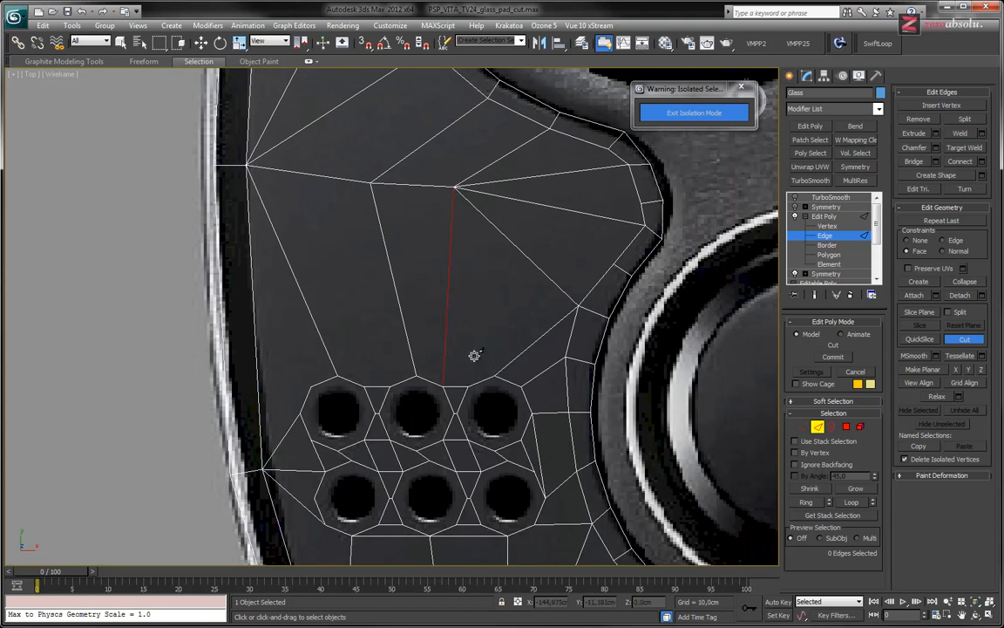
Cut an edge from the upper inner octagon's upper outer corner to the junction vertex, and remove the neighbouring edge from the upper middle octagon
{"action": "left_click", "coordinate": [469, 384]}
{"action": "left_click", "coordinate": [454, 188]}
{"action": "right_click", "coordinate": [459, 293]}
{"action": "key", "text": "w"}
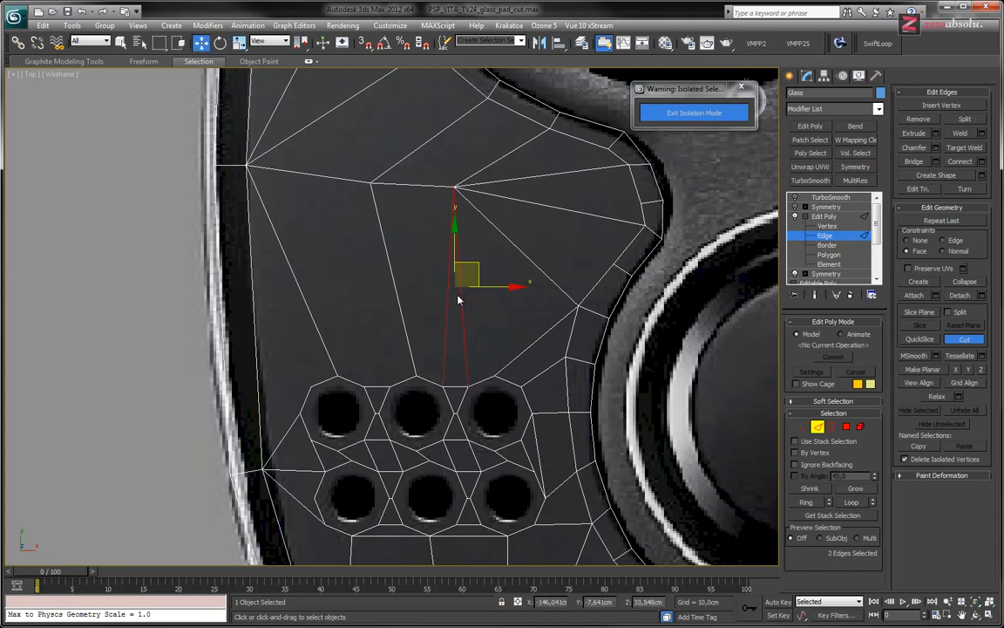
{"action": "left_click", "coordinate": [448, 298]}
{"action": "key", "text": "BackSpace"}
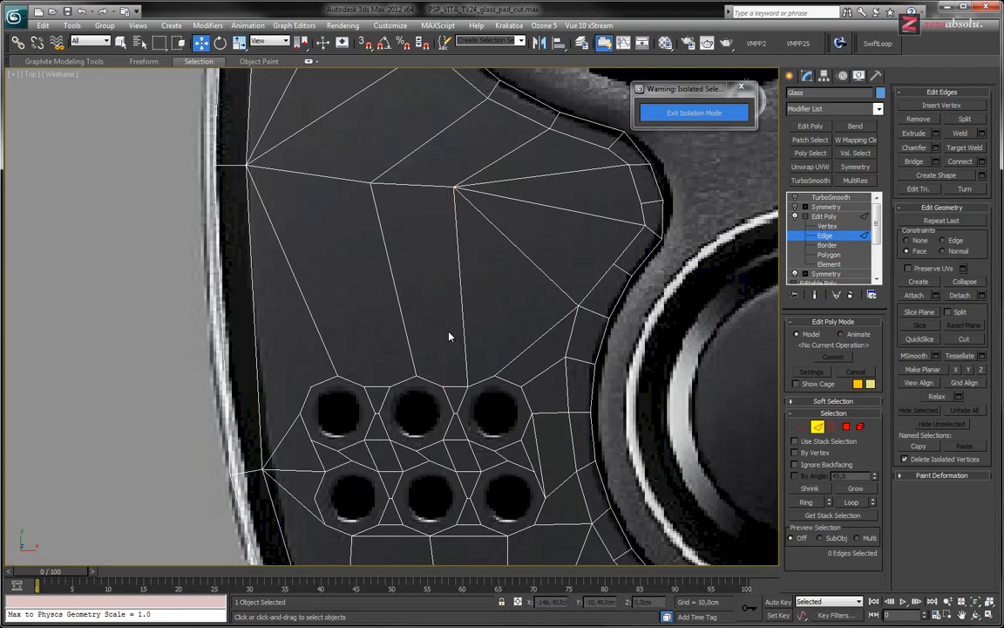
Remove the edges above the upper outer and middle octagons, and cut one from the middle octagon's top corner to the fan-shaped junction vertex
{"action": "left_click", "coordinate": [406, 328]}
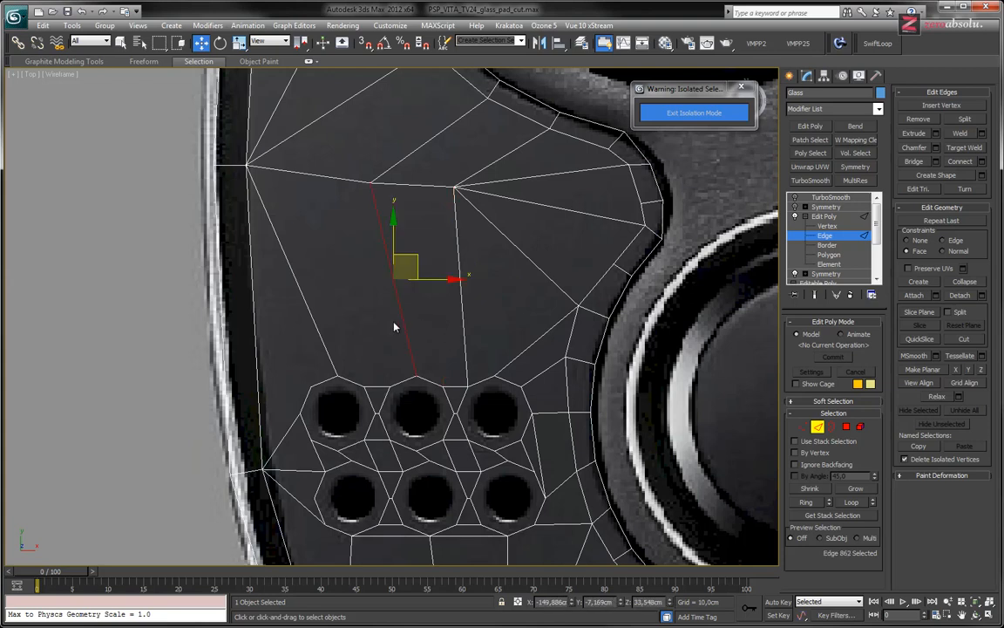
{"action": "key", "text": "BackSpace"}
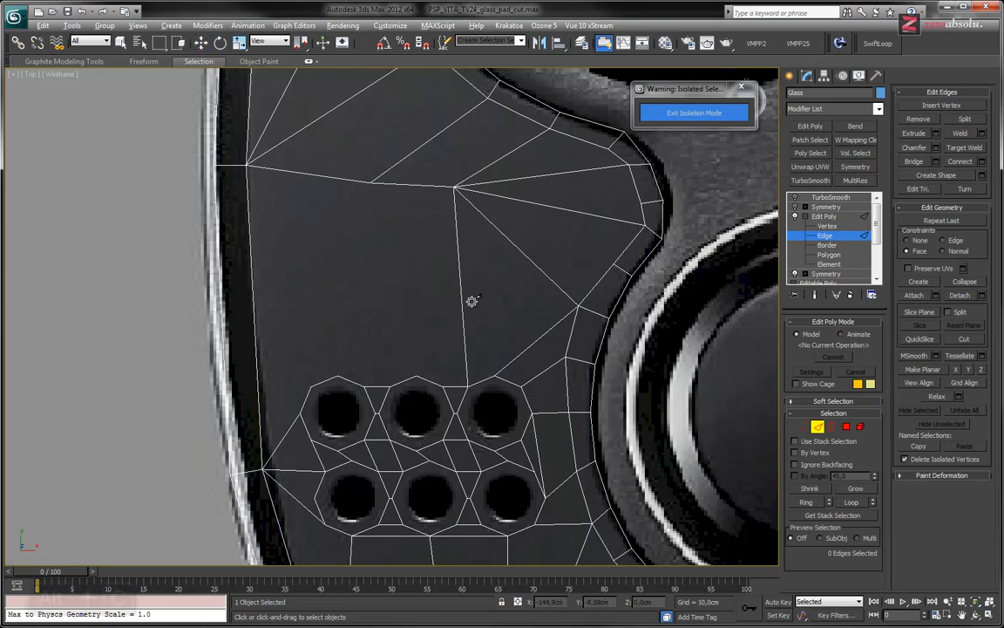
{"action": "key", "text": "alt+c"}
{"action": "left_click", "coordinate": [415, 375]}
{"action": "left_click", "coordinate": [453, 185]}
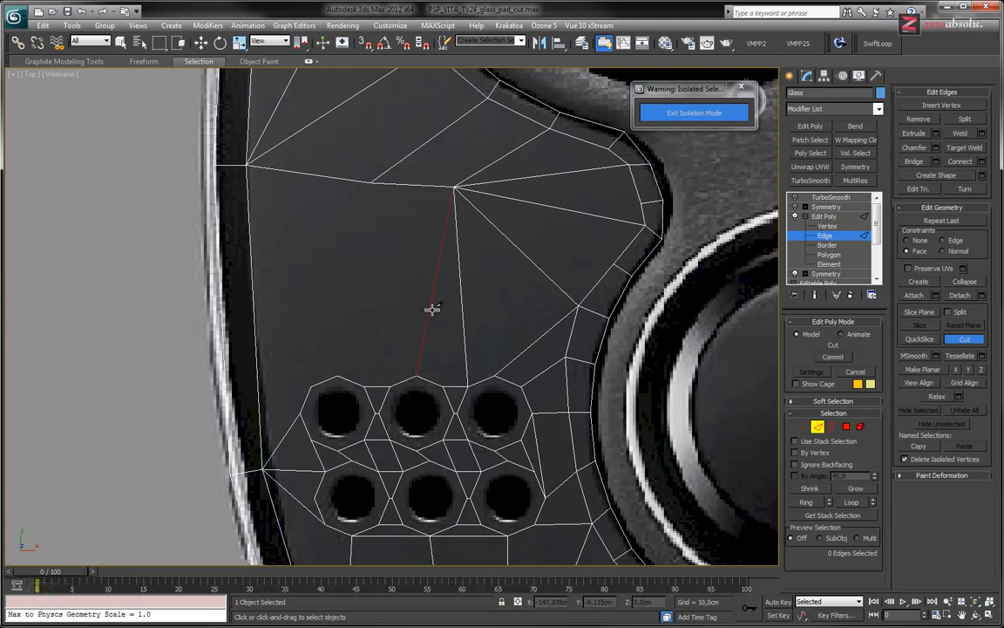
Cut edges from the upper middle octagon's upper outer corner and the upper outer octagon's top corner to the vertex beside the fan-shaped junction
{"action": "left_click", "coordinate": [365, 384]}
{"action": "left_click", "coordinate": [390, 384]}
{"action": "left_click", "coordinate": [372, 183]}
{"action": "right_click", "coordinate": [360, 334]}
{"action": "left_click", "coordinate": [338, 376]}
{"action": "left_click", "coordinate": [373, 183]}
{"action": "right_click", "coordinate": [348, 320]}
Cut an edge from the upper outer octagon's upper outer corner to the vertex near the glass's outer rim
{"action": "middle_click_drag", "start_coordinate": [348, 320], "coordinate": [435, 325]}
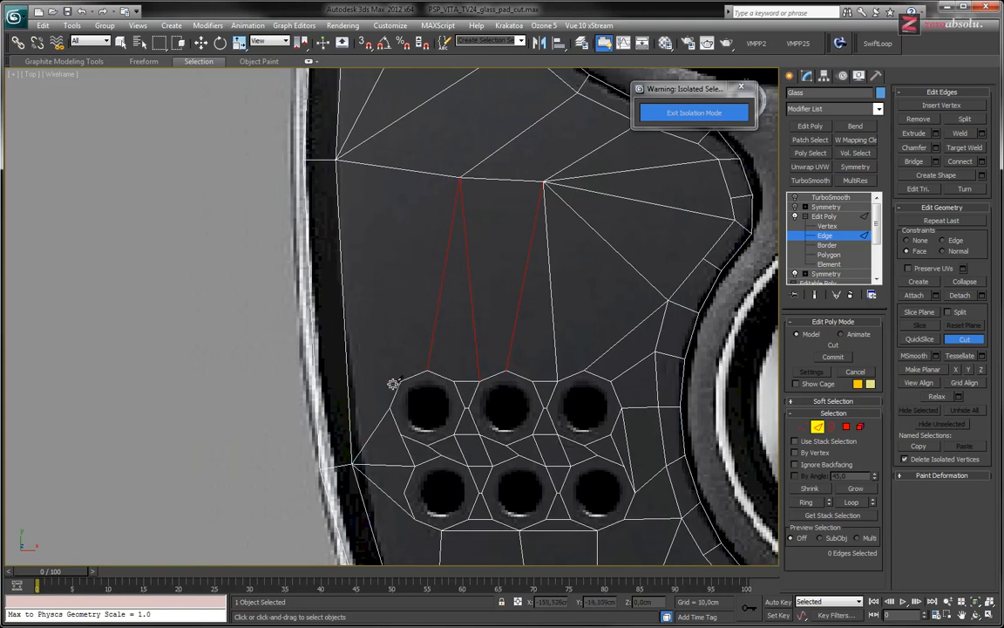
{"action": "left_click", "coordinate": [338, 158]}
{"action": "middle_click_drag", "start_coordinate": [529, 199], "coordinate": [437, 197]}
{"action": "scroll", "coordinate": [459, 198], "scroll_direction": "down", "scroll_amount": 2}
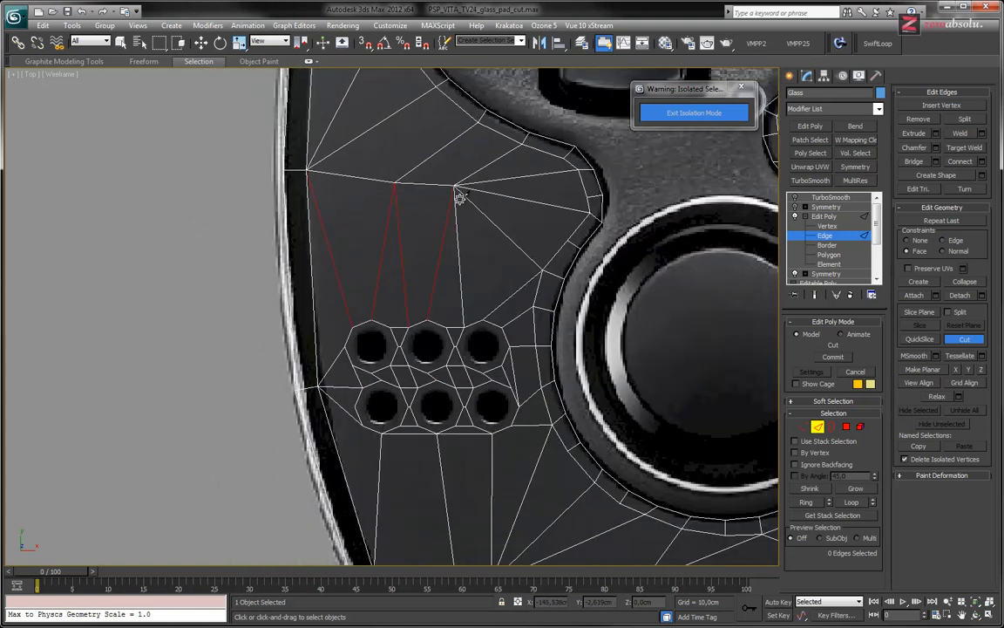
{"action": "middle_click_drag", "start_coordinate": [500, 211], "coordinate": [429, 179]}
{"action": "middle_click_drag", "start_coordinate": [441, 277], "coordinate": [467, 251]}
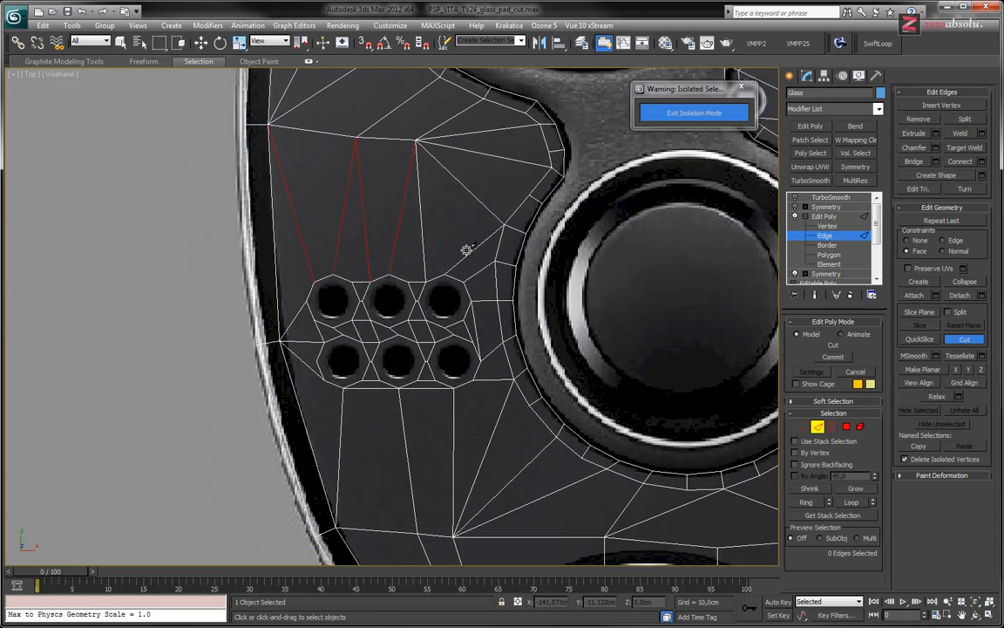
Preview the glass with TurboSmooth and examine the smoothed edge flow around the speaker holes
{"action": "left_click", "coordinate": [821, 216]}
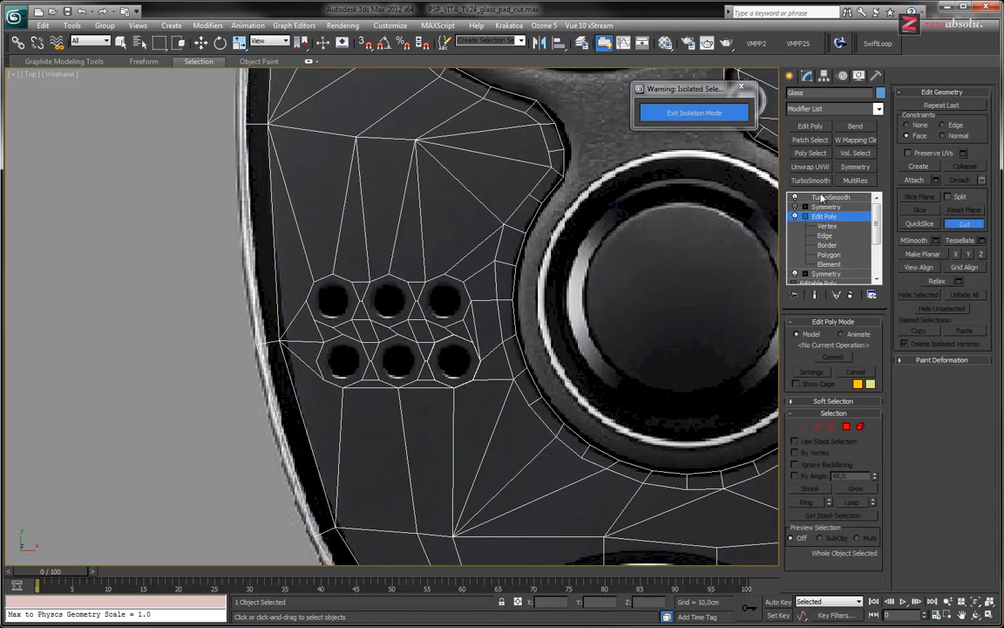
{"action": "left_click", "coordinate": [816, 197]}
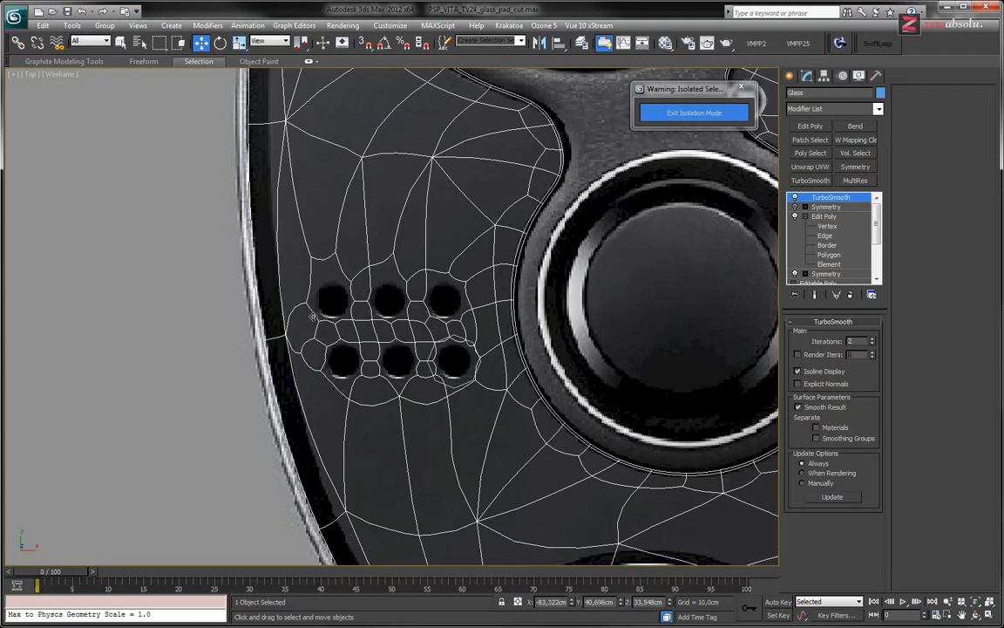
{"action": "mouse_move", "coordinate": [422, 299]}
{"action": "middle_mouse_down"}
{"action": "mouse_move", "coordinate": [418, 245]}
{"action": "mouse_move", "coordinate": [418, 300]}
{"action": "middle_mouse_up"}
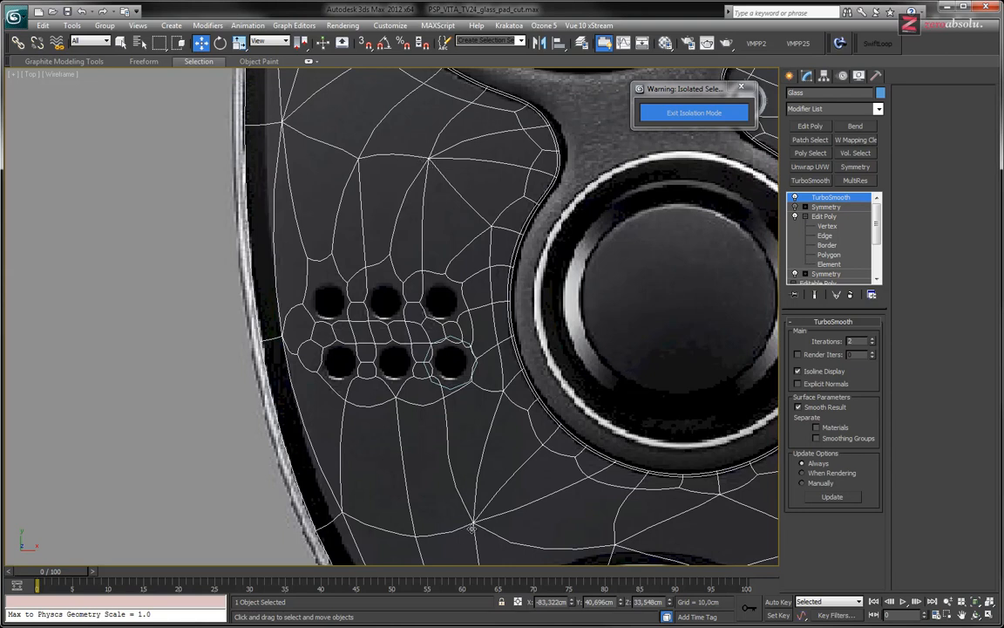
{"action": "middle_click_drag", "start_coordinate": [460, 408], "coordinate": [505, 310]}
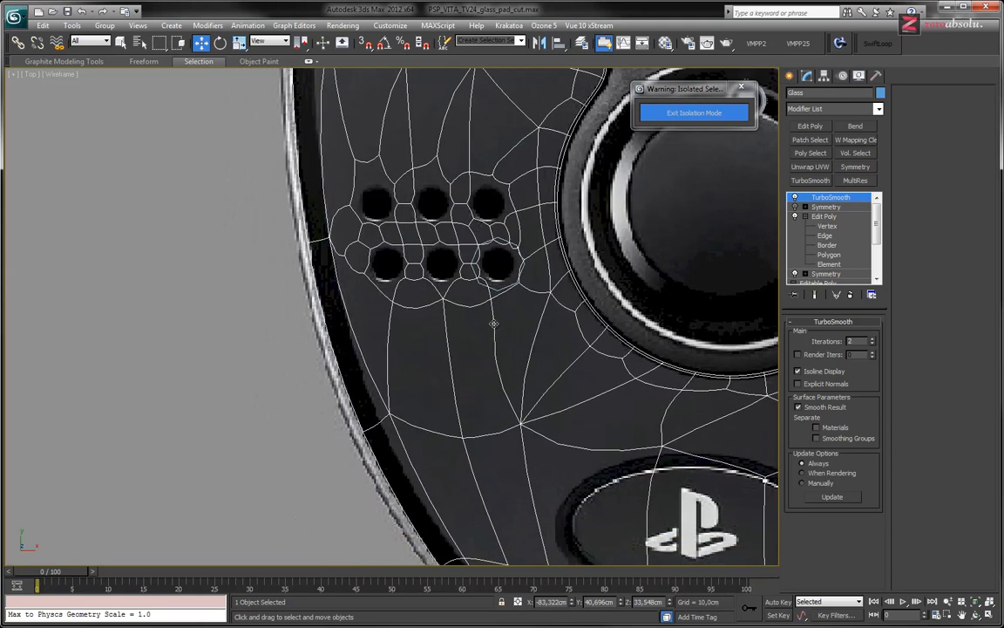
{"action": "scroll", "coordinate": [488, 322], "scroll_direction": "up", "scroll_amount": 2}
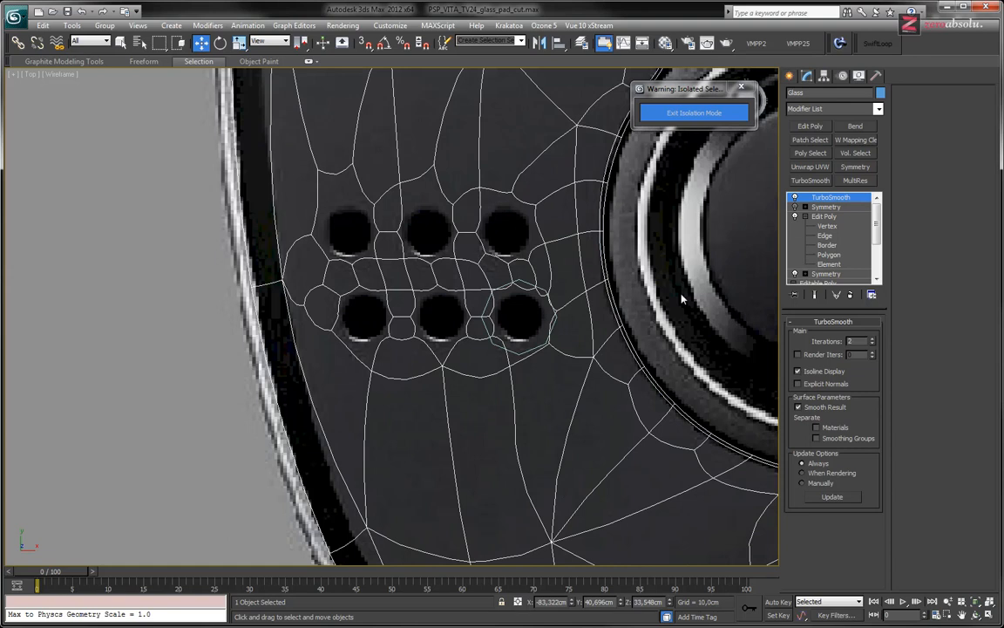
Return to the Edit Poly level and examine the unsmoothed topology around the speaker octagons
{"action": "left_click", "coordinate": [835, 216]}
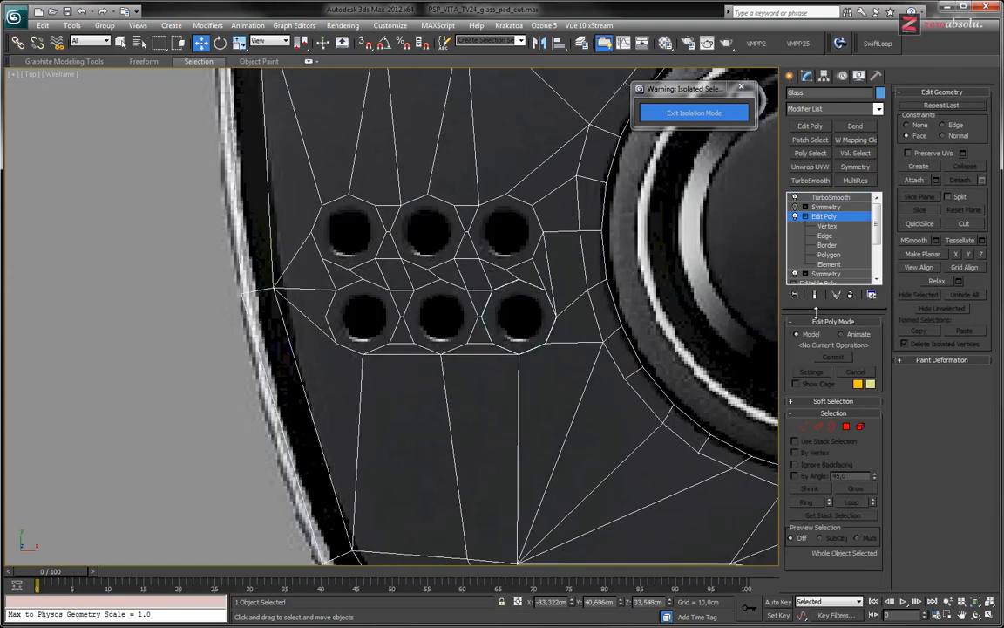
{"action": "scroll", "coordinate": [523, 279], "scroll_direction": "down", "scroll_amount": 1}
{"action": "scroll", "coordinate": [425, 258], "scroll_direction": "down", "scroll_amount": 2}
{"action": "middle_click_drag", "start_coordinate": [433, 253], "coordinate": [409, 313]}
{"action": "scroll", "coordinate": [362, 305], "scroll_direction": "up", "scroll_amount": 4}
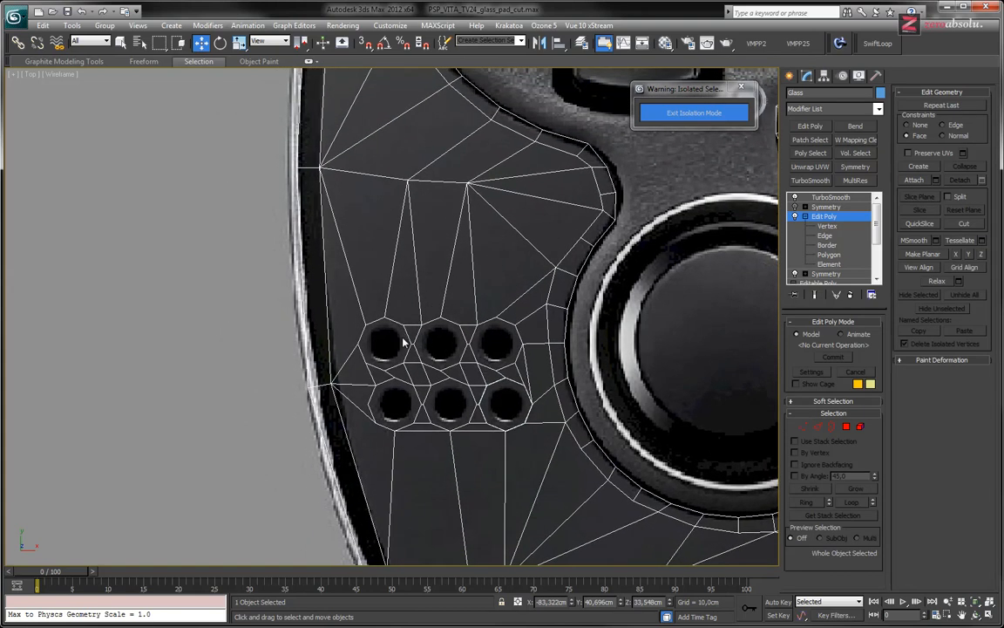
{"action": "scroll", "coordinate": [367, 327], "scroll_direction": "up", "scroll_amount": 1}
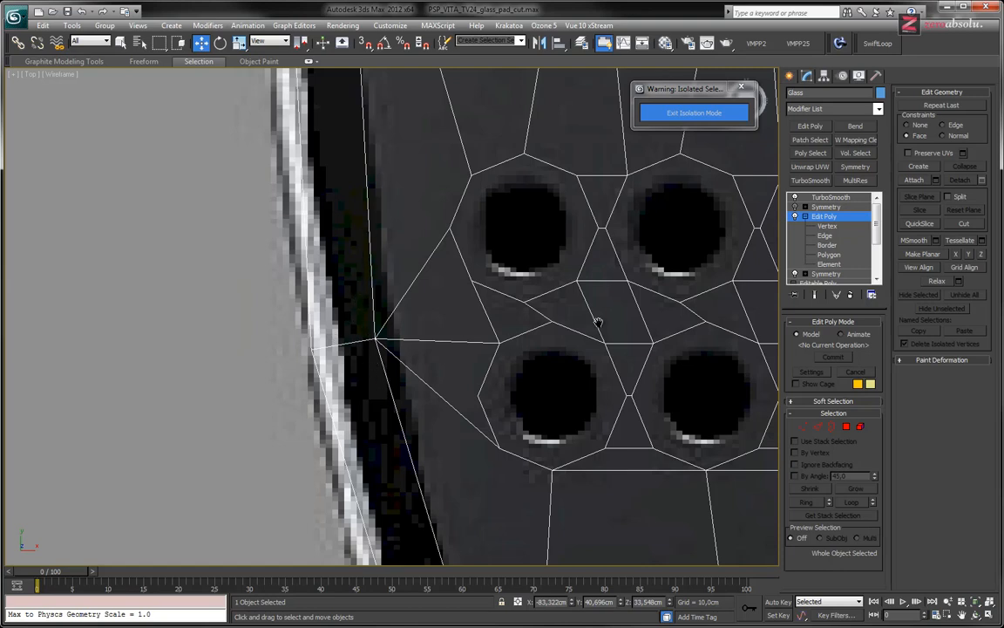
{"action": "scroll", "coordinate": [511, 330], "scroll_direction": "down", "scroll_amount": 2}
{"action": "middle_click_drag", "start_coordinate": [534, 258], "coordinate": [520, 270]}
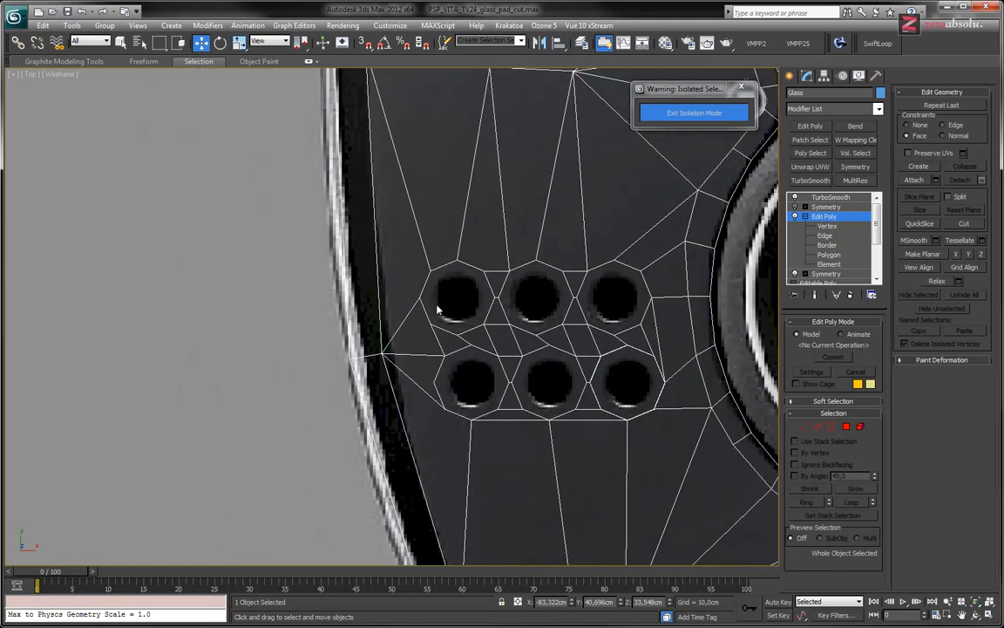
{"action": "middle_click_drag", "start_coordinate": [542, 308], "coordinate": [510, 324]}
{"action": "scroll", "coordinate": [513, 303], "scroll_direction": "down", "scroll_amount": 1}
{"action": "middle_click_drag", "start_coordinate": [512, 224], "coordinate": [484, 292]}
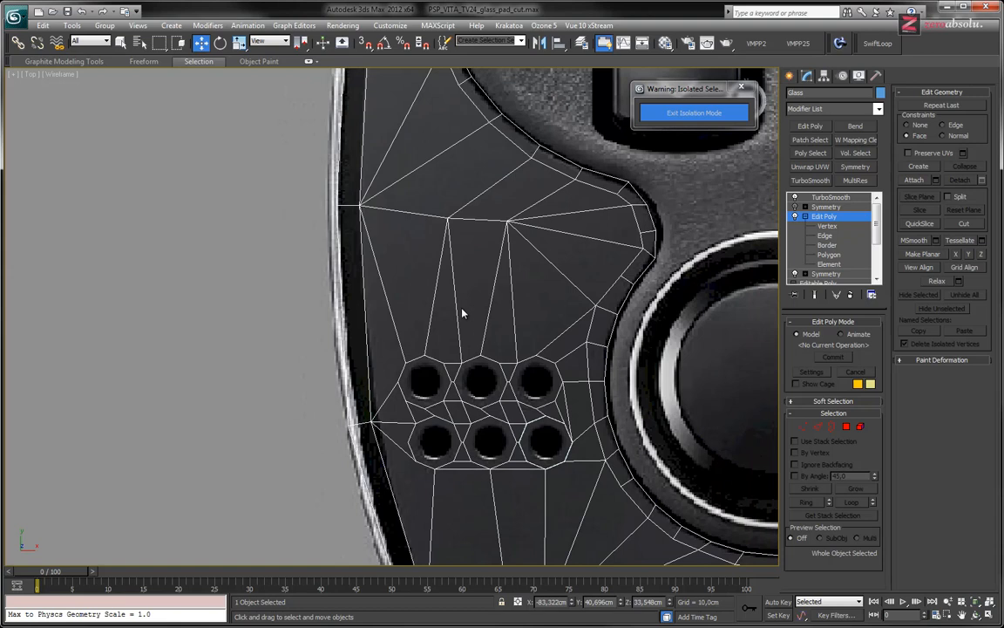
Select all non-quad polygons to check the glass topology, and single out the polygon between the fan-shaped junction and the analog stick loop
{"action": "left_click", "coordinate": [830, 254]}
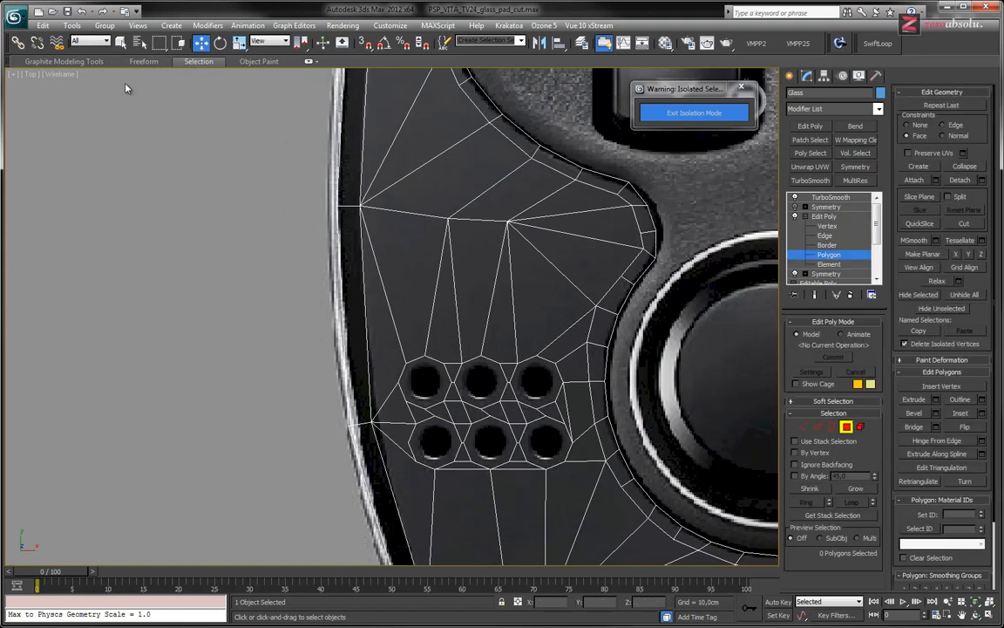
{"action": "left_click", "coordinate": [41, 103]}
{"action": "middle_click_drag", "start_coordinate": [425, 322], "coordinate": [351, 278]}
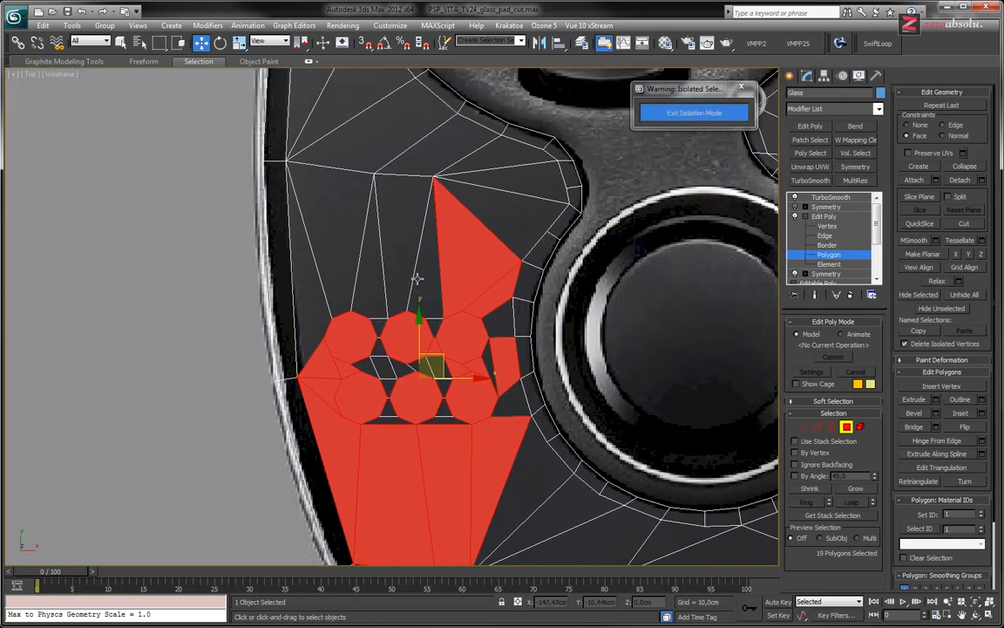
{"action": "middle_click_drag", "start_coordinate": [410, 392], "coordinate": [409, 360]}
{"action": "middle_click_drag", "start_coordinate": [482, 304], "coordinate": [485, 373]}
{"action": "scroll", "coordinate": [482, 299], "scroll_direction": "up", "scroll_amount": 3}
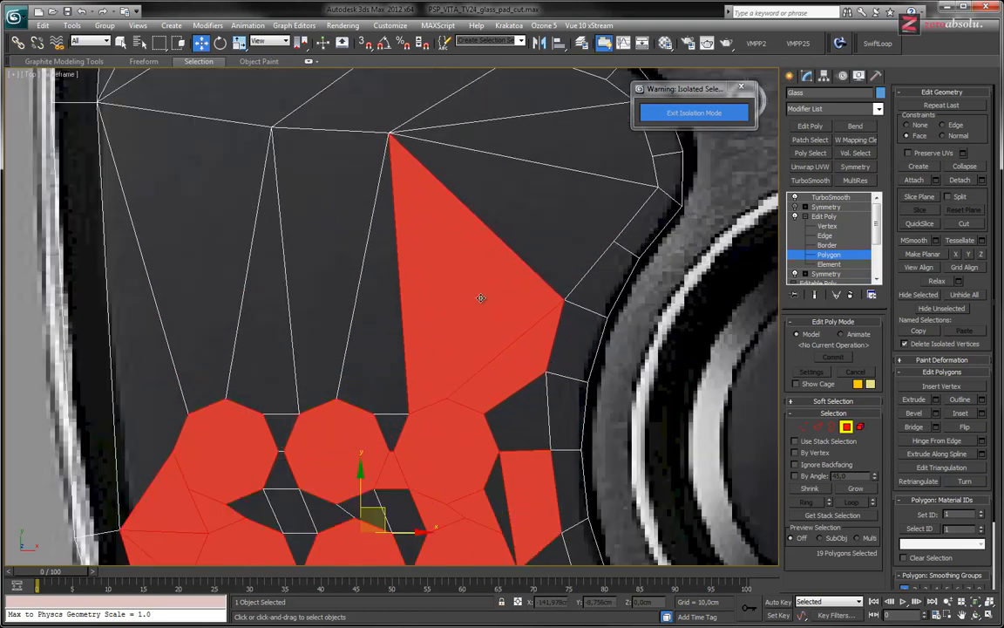
{"action": "left_click", "coordinate": [543, 198]}
{"action": "middle_click_drag", "start_coordinate": [393, 274], "coordinate": [428, 243]}
{"action": "scroll", "coordinate": [428, 227], "scroll_direction": "down", "scroll_amount": 2}
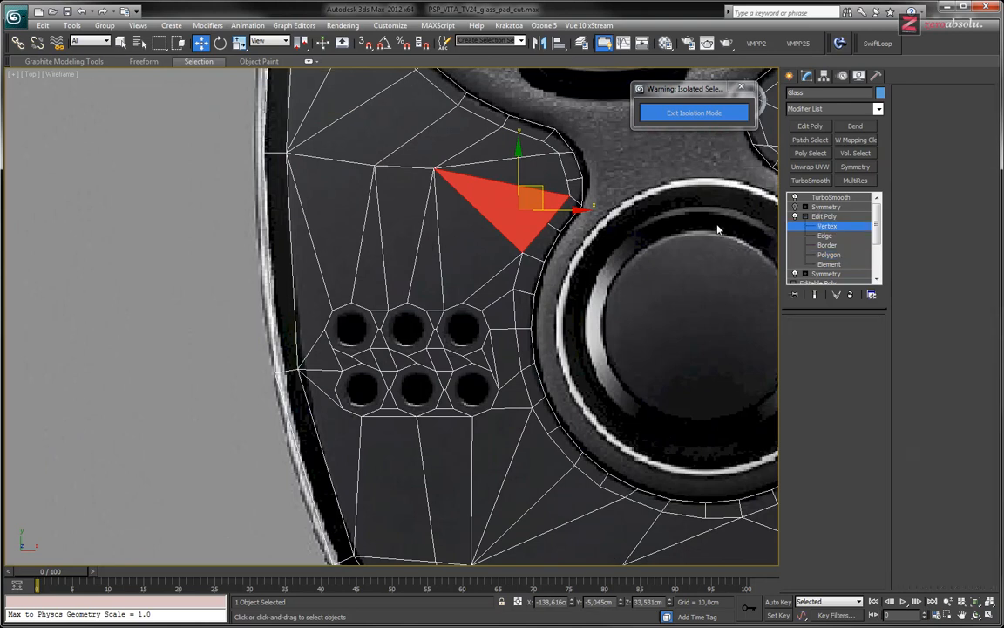
Check the edge below the lower middle octagon for a stray vertex by selecting vertices around its midpoint
{"action": "key", "text": "1"}
{"action": "left_click_drag", "start_coordinate": [504, 448], "coordinate": [467, 374]}
{"action": "middle_click_drag", "start_coordinate": [448, 464], "coordinate": [451, 341]}
{"action": "scroll", "coordinate": [452, 342], "scroll_direction": "up", "scroll_amount": 3}
{"action": "left_click_drag", "start_coordinate": [360, 319], "coordinate": [430, 380]}
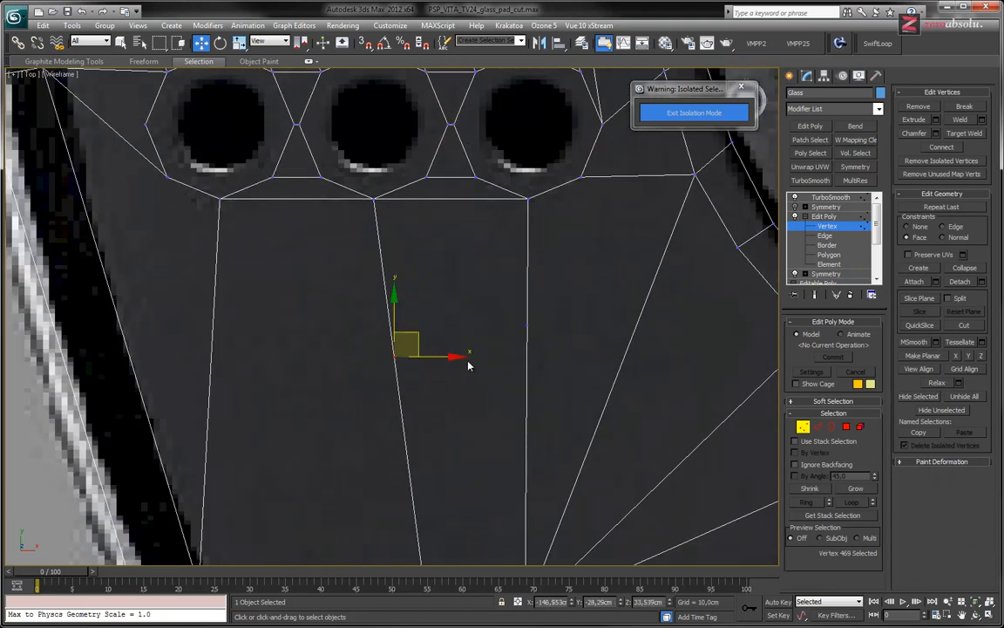
{"action": "left_click_drag", "start_coordinate": [554, 361], "coordinate": [556, 361], "text": "ctrl"}
{"action": "left_click", "coordinate": [614, 333]}
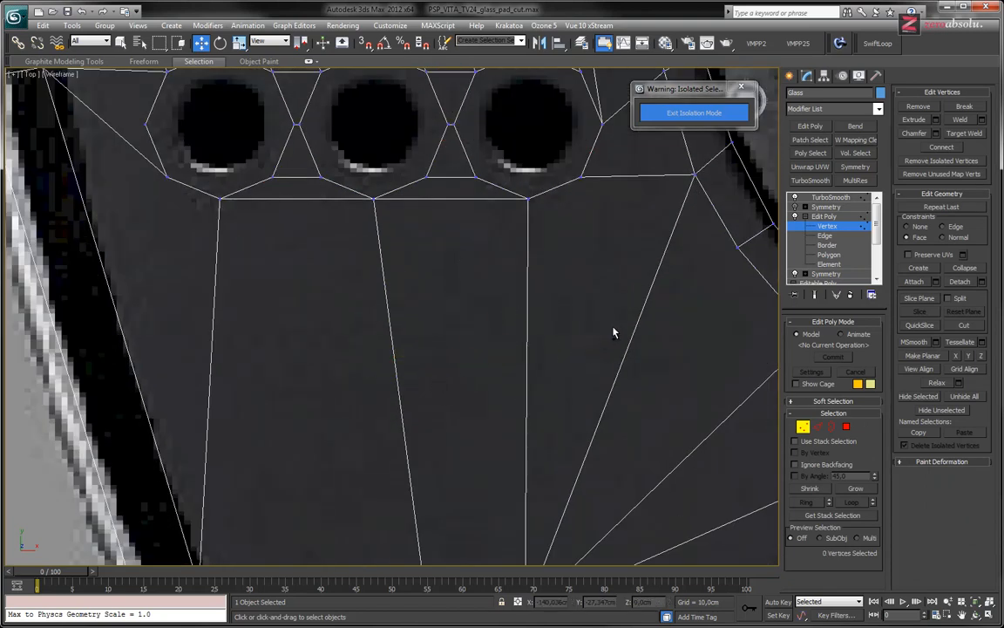
{"action": "middle_click_drag", "start_coordinate": [533, 225], "coordinate": [498, 445]}
{"action": "scroll", "coordinate": [557, 308], "scroll_direction": "down", "scroll_amount": 3}
Weld all vertices in and around the speaker hole area with a threshold of 0,0cm, and clear the selection
{"action": "left_click_drag", "start_coordinate": [214, 188], "coordinate": [633, 470]}
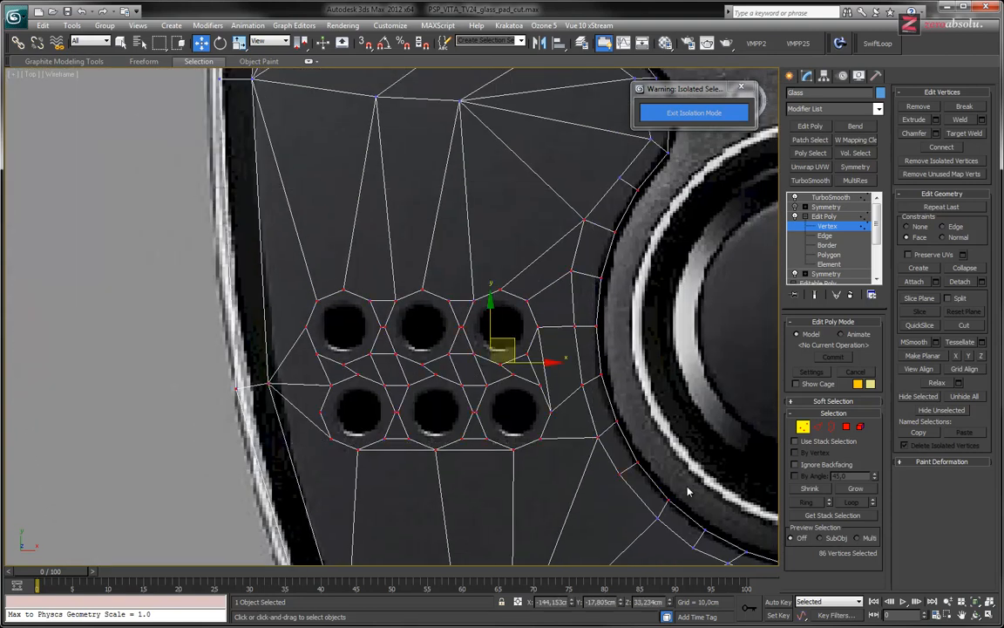
{"action": "middle_click_drag", "start_coordinate": [490, 403], "coordinate": [394, 368]}
{"action": "scroll", "coordinate": [488, 370], "scroll_direction": "down", "scroll_amount": 2}
{"action": "left_click_drag", "start_coordinate": [248, 132], "coordinate": [565, 524]}
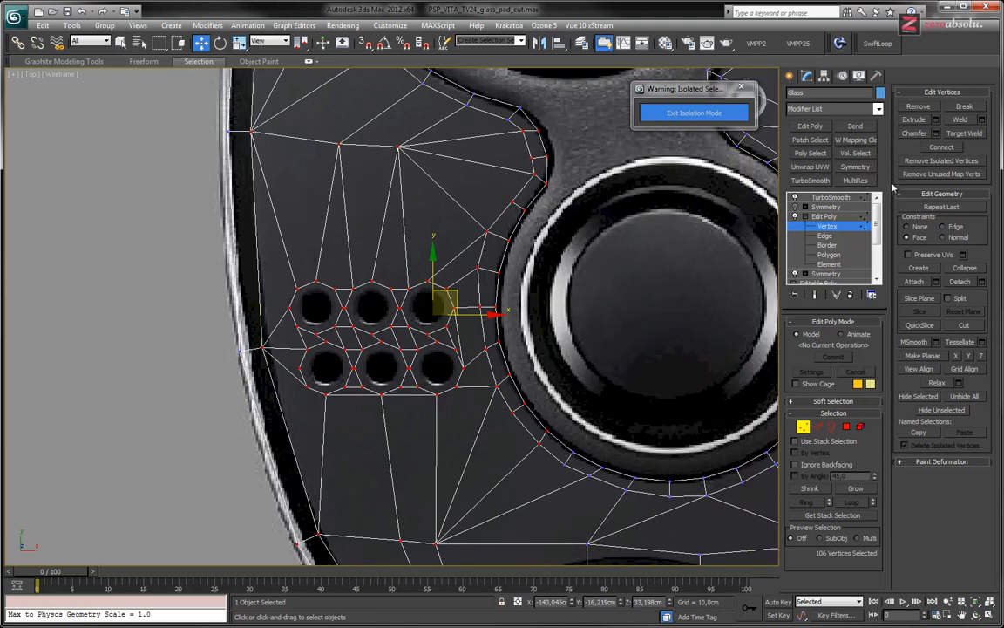
{"action": "left_click", "coordinate": [981, 119]}
{"action": "left_click_drag", "start_coordinate": [525, 316], "coordinate": [453, 317]}
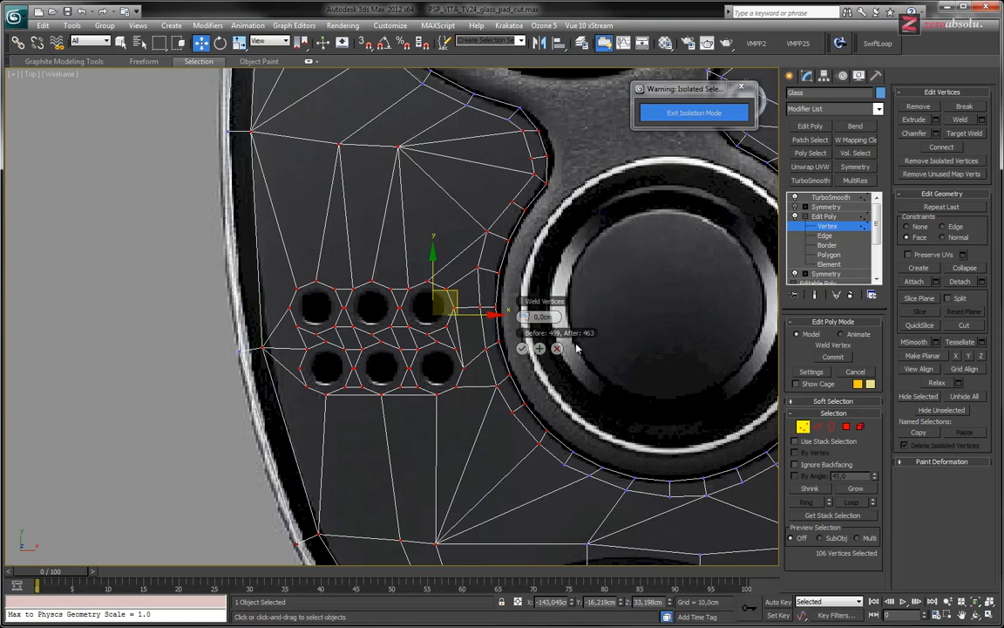
{"action": "left_click", "coordinate": [523, 349]}
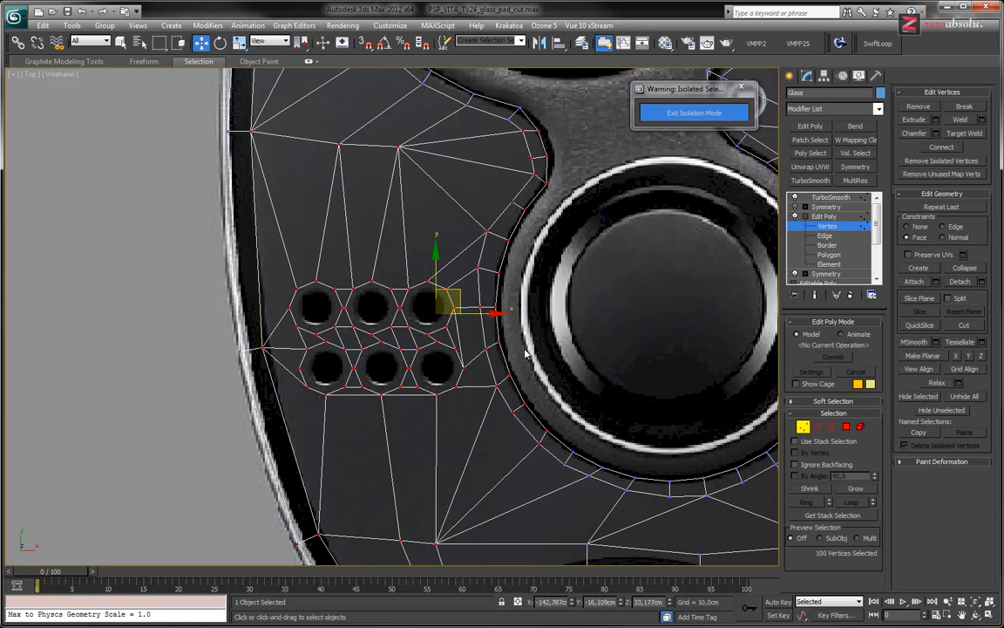
{"action": "left_click", "coordinate": [419, 234]}
{"action": "middle_click_drag", "start_coordinate": [399, 298], "coordinate": [386, 330]}
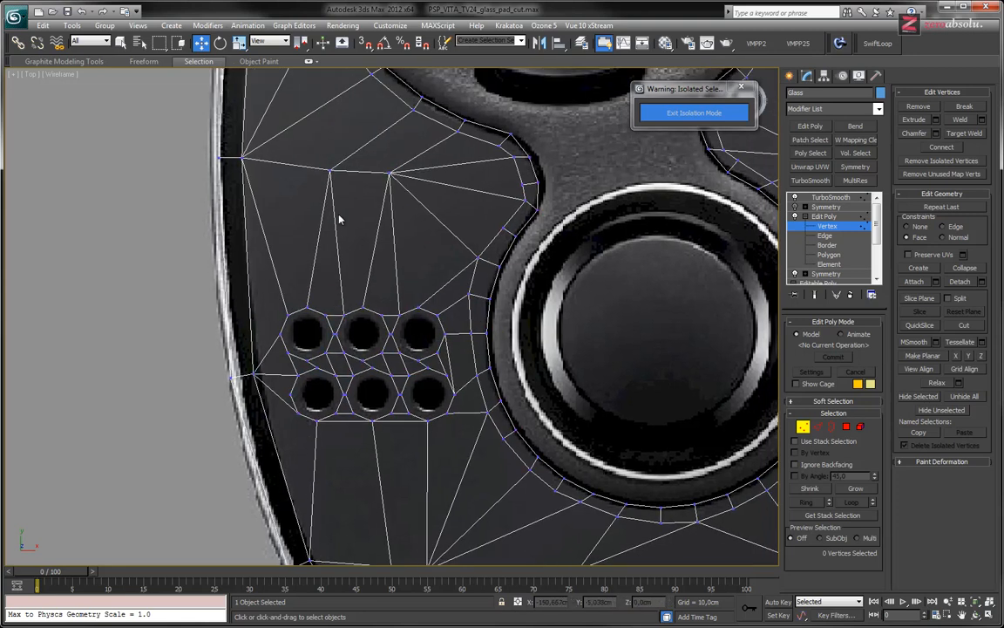
Select the glass's non-quad polygons again and examine the six speaker hole octagons against the surrounding mesh
{"action": "left_click", "coordinate": [186, 61]}
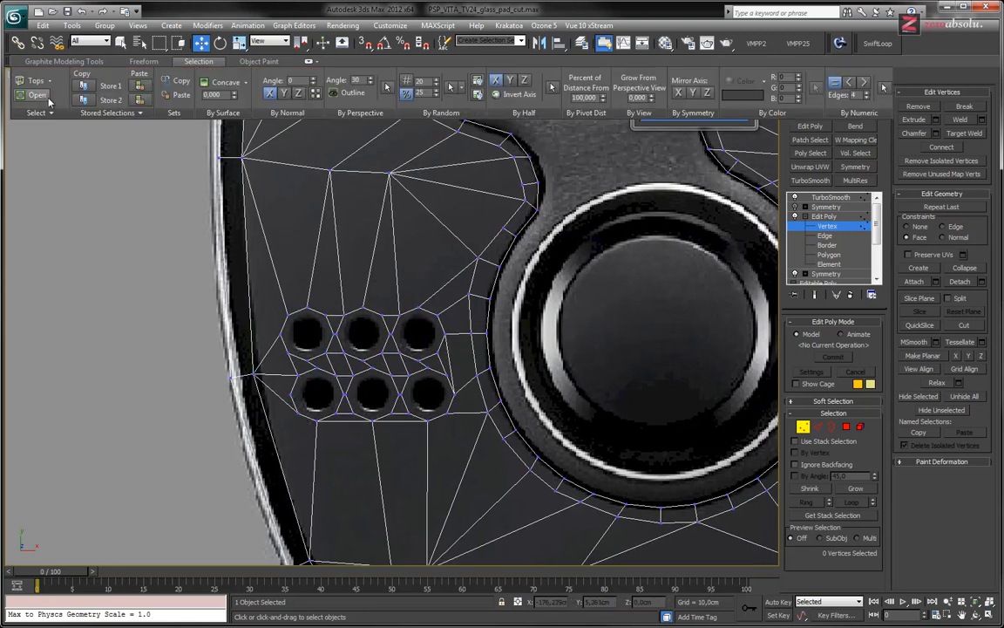
{"action": "key", "text": "4"}
{"action": "left_click", "coordinate": [453, 202]}
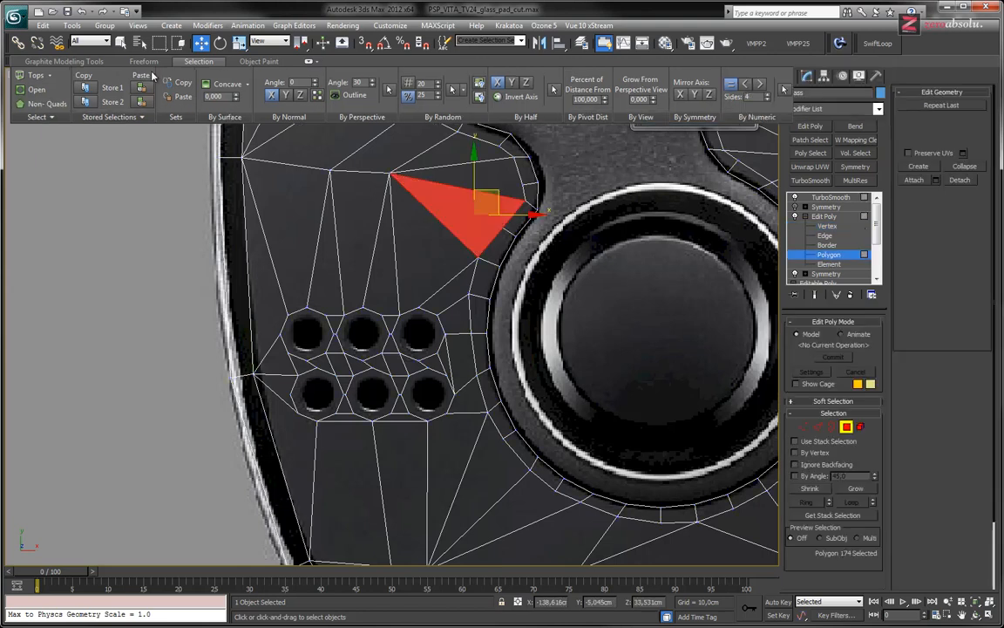
{"action": "left_click", "coordinate": [33, 103]}
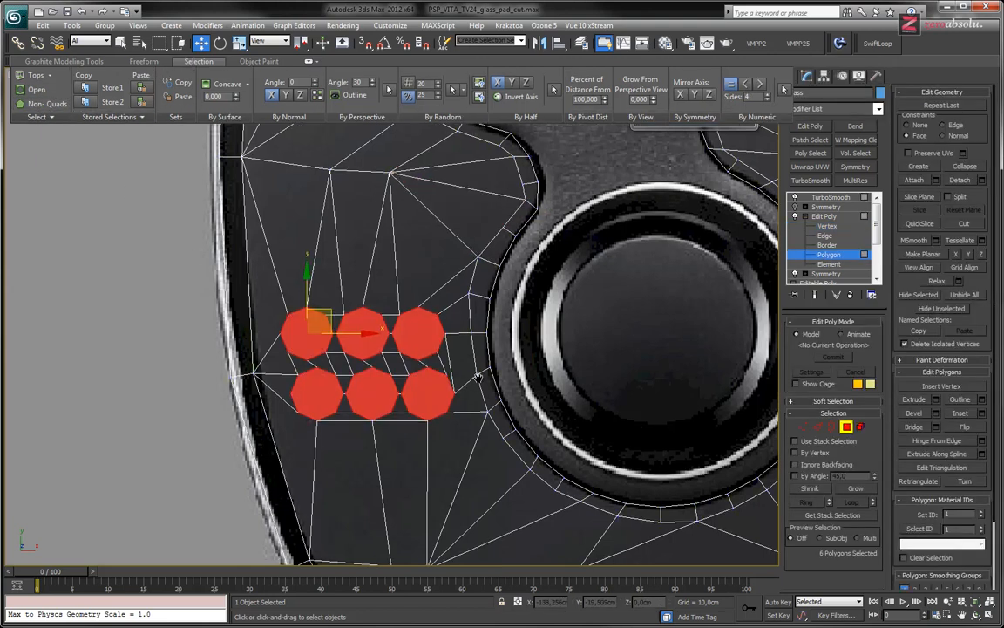
{"action": "scroll", "coordinate": [478, 346], "scroll_direction": "down", "scroll_amount": 3}
{"action": "scroll", "coordinate": [491, 373], "scroll_direction": "up", "scroll_amount": 5}
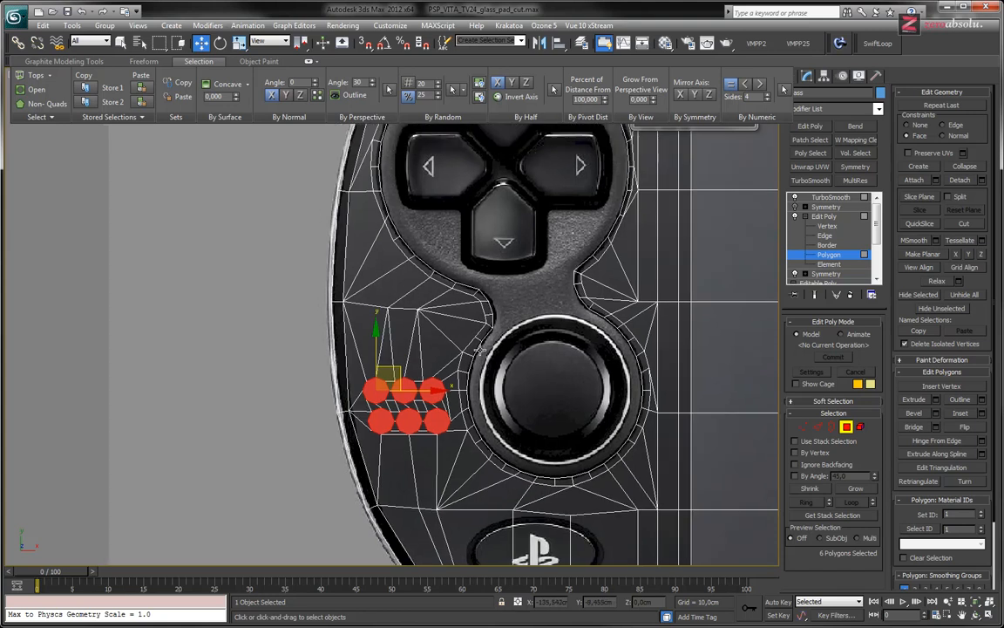
{"action": "scroll", "coordinate": [408, 285], "scroll_direction": "up", "scroll_amount": 5}
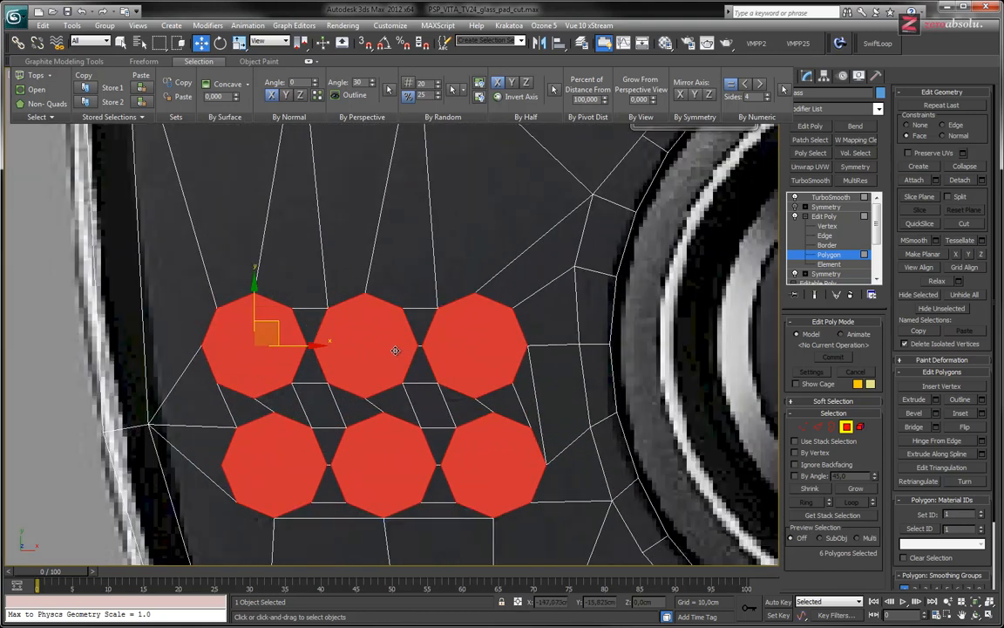
{"action": "scroll", "coordinate": [402, 333], "scroll_direction": "down", "scroll_amount": 6}
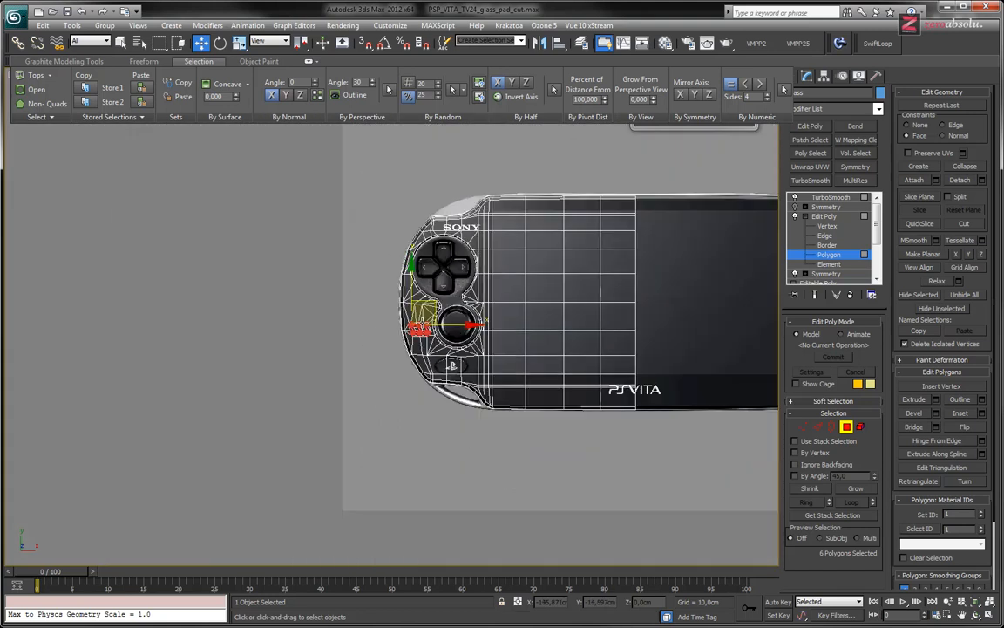
{"action": "scroll", "coordinate": [419, 321], "scroll_direction": "up", "scroll_amount": 6}
{"action": "scroll", "coordinate": [419, 321], "scroll_direction": "up", "scroll_amount": 3}
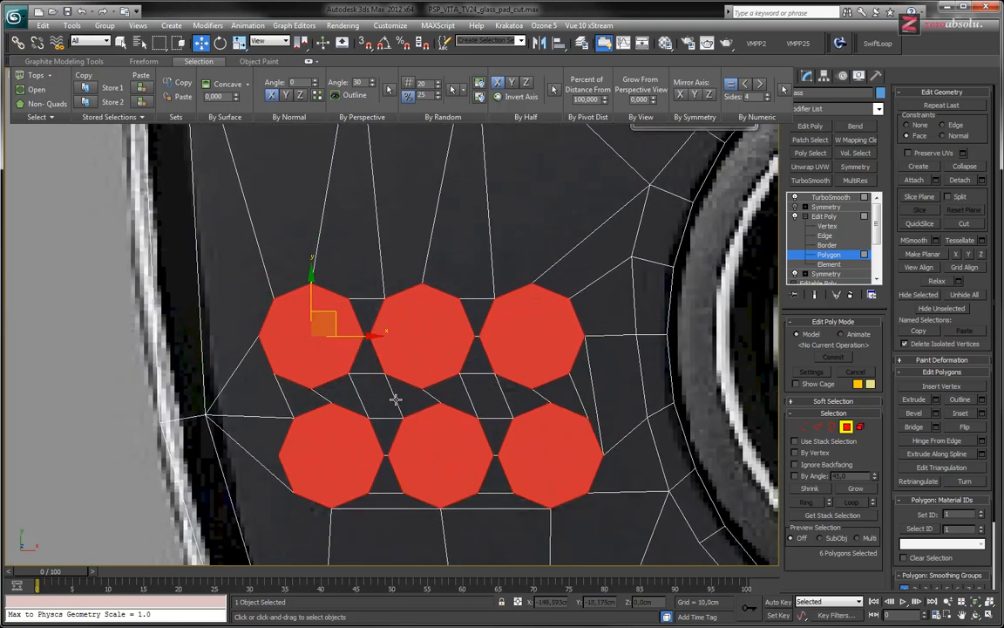
{"action": "left_click", "coordinate": [424, 381]}
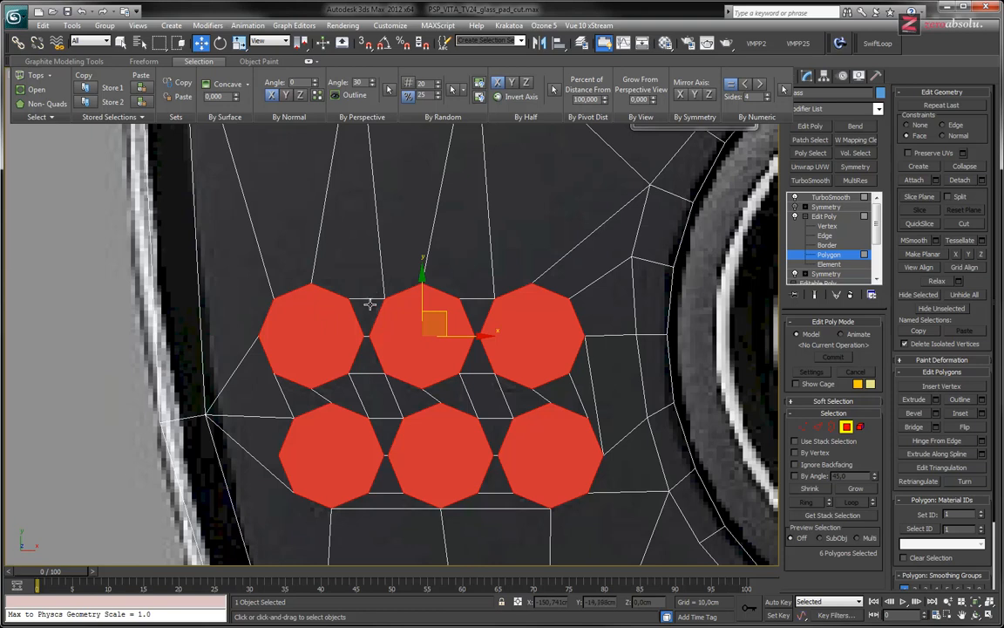
Inset the six selected speaker octagons until their inner outlines match the black holes in the reference image
{"action": "key", "text": "F3"}
{"action": "key", "text": "F3"}
{"action": "middle_click_drag", "start_coordinate": [348, 342], "coordinate": [372, 336]}
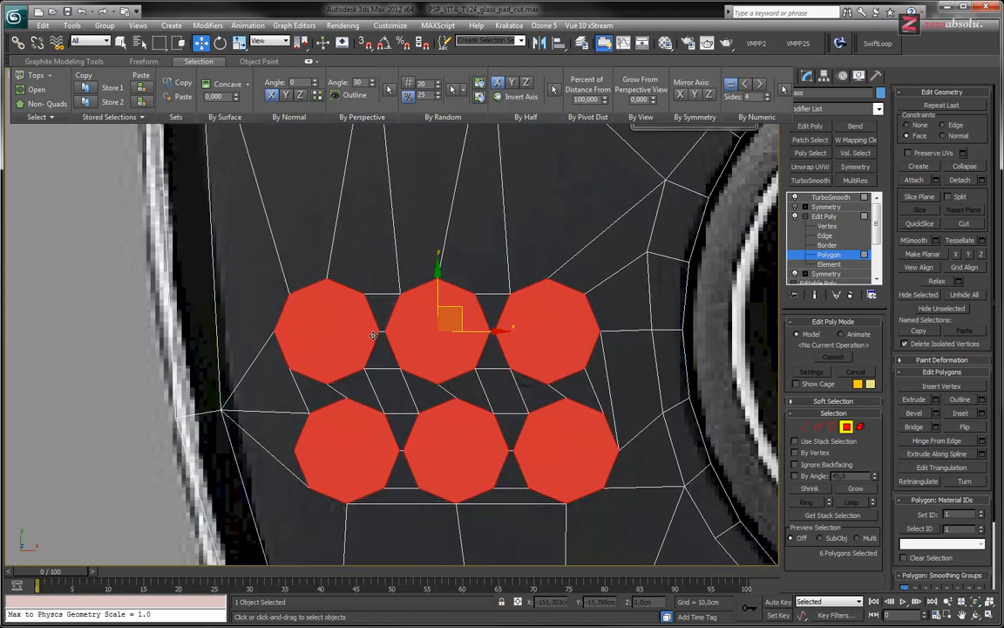
{"action": "left_click", "coordinate": [328, 326]}
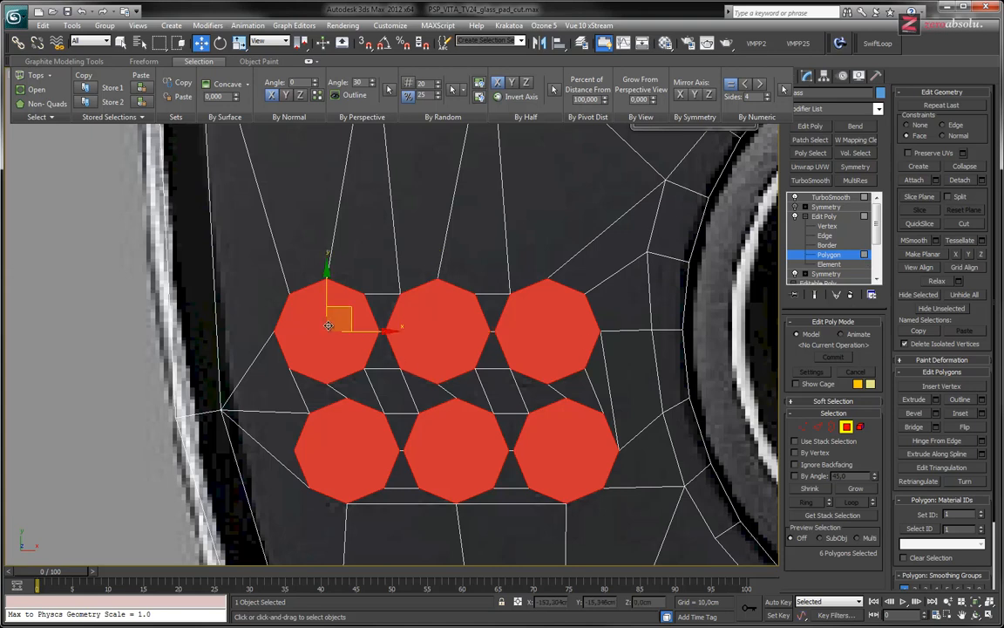
{"action": "key", "text": "F2"}
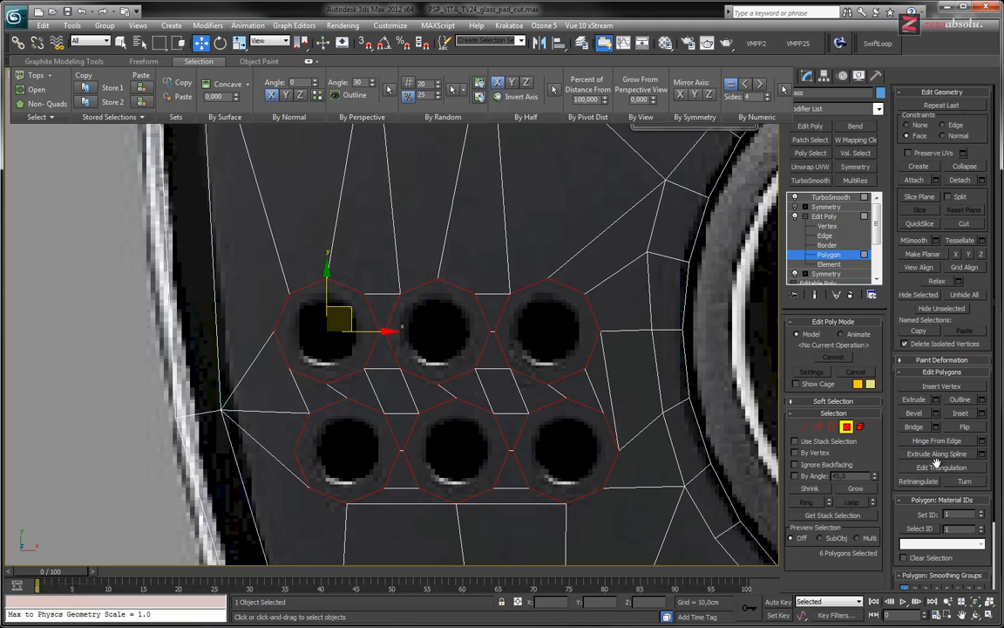
{"action": "left_click", "coordinate": [962, 414]}
{"action": "left_click_drag", "start_coordinate": [444, 323], "coordinate": [446, 338]}
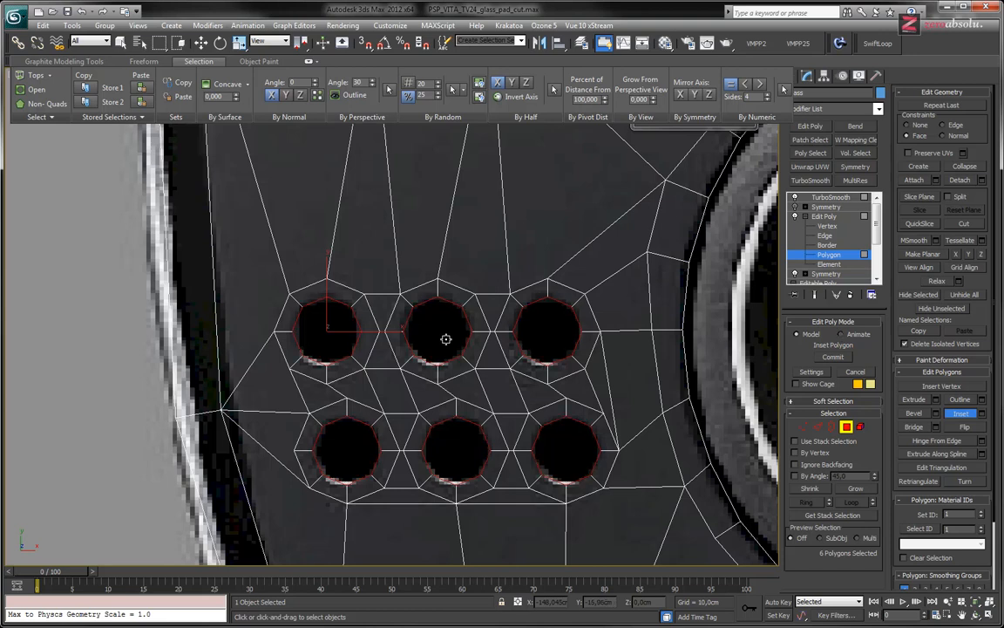
{"action": "scroll", "coordinate": [445, 338], "scroll_direction": "up", "scroll_amount": 3}
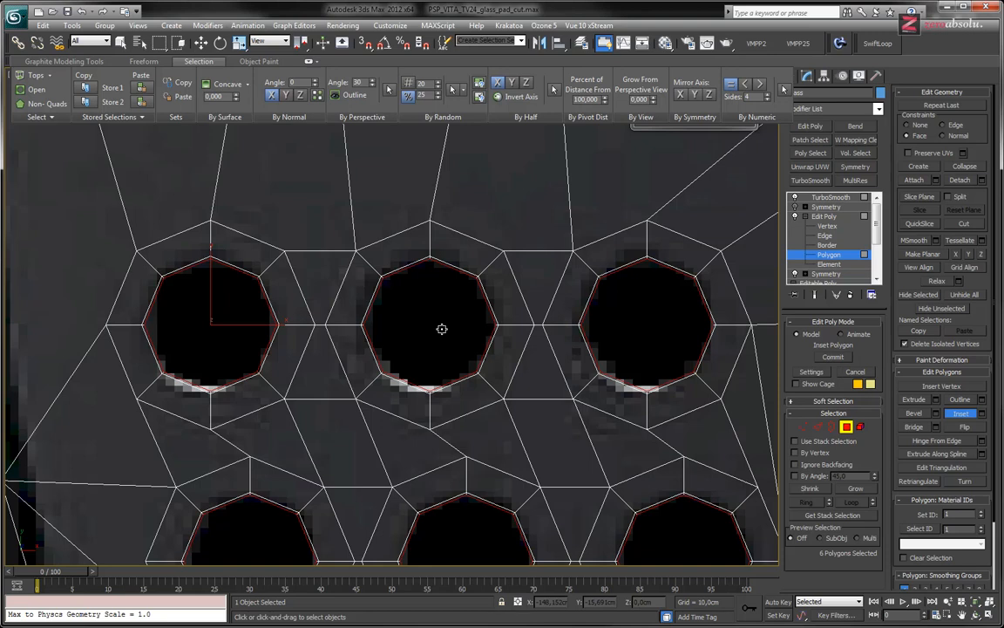
{"action": "left_click_drag", "start_coordinate": [442, 329], "coordinate": [443, 329]}
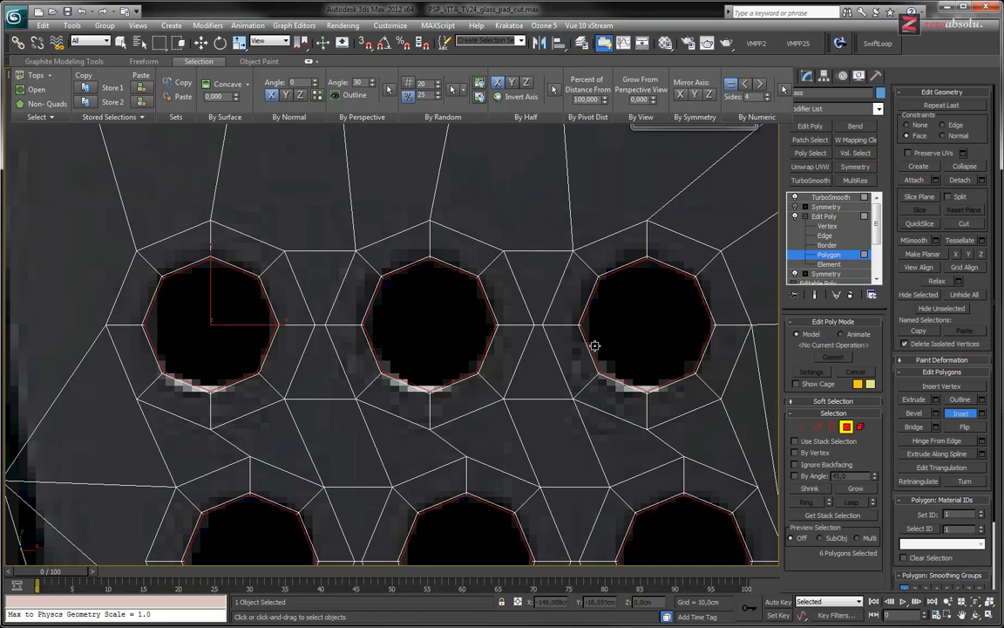
{"action": "middle_click_drag", "start_coordinate": [632, 411], "coordinate": [652, 354], "text": "alt"}
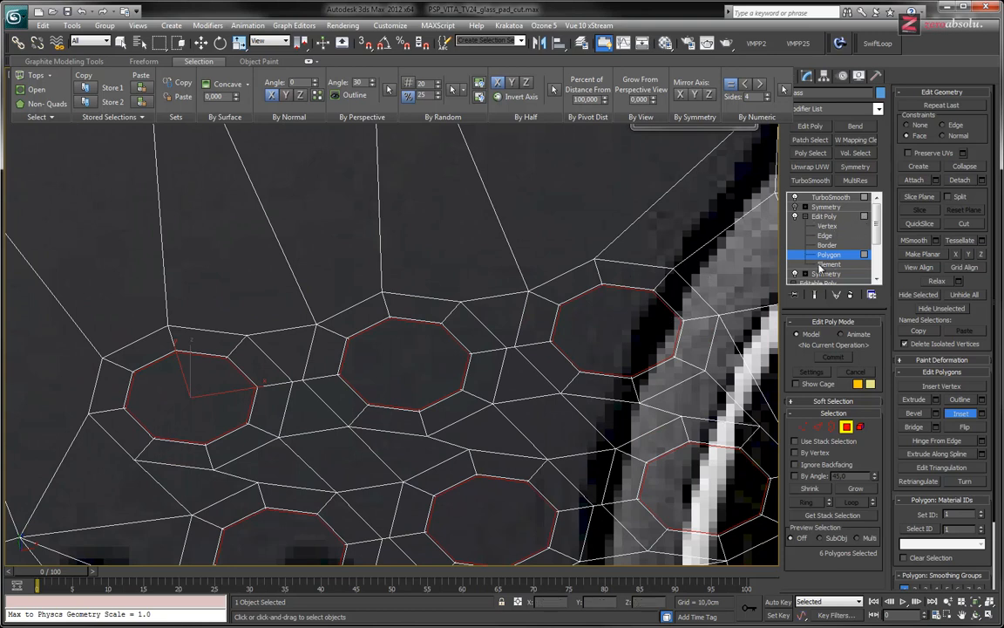
Extrude the six inset polygons by -0,035cm to add a tight support loop at each hole rim, and undo the surplus extrusions
{"action": "key", "text": "w"}
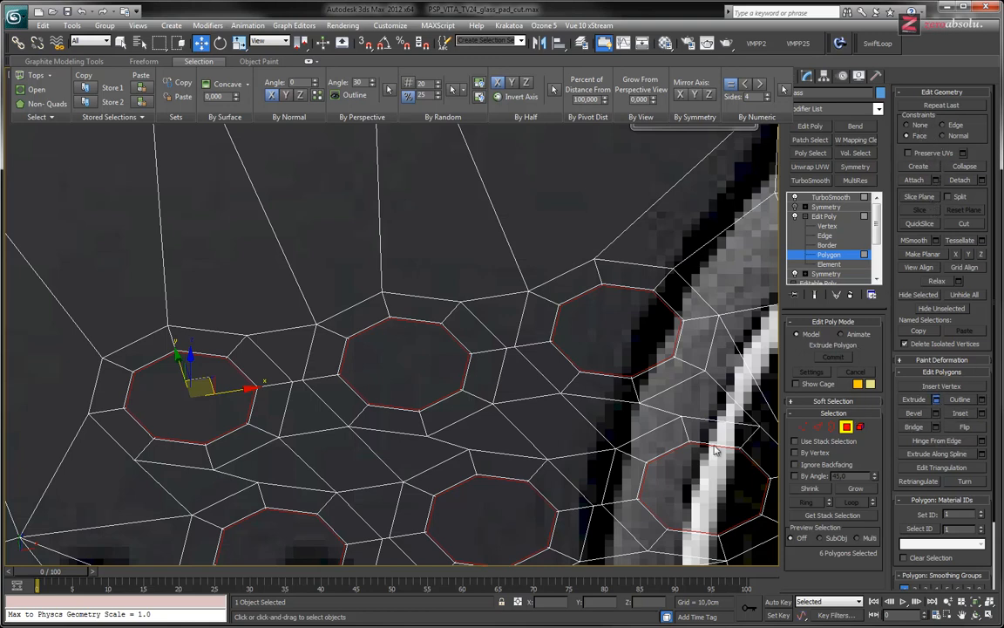
{"action": "left_click", "coordinate": [935, 401]}
{"action": "left_click_drag", "start_coordinate": [530, 334], "coordinate": [522, 334]}
{"action": "scroll", "coordinate": [348, 336], "scroll_direction": "up", "scroll_amount": 6}
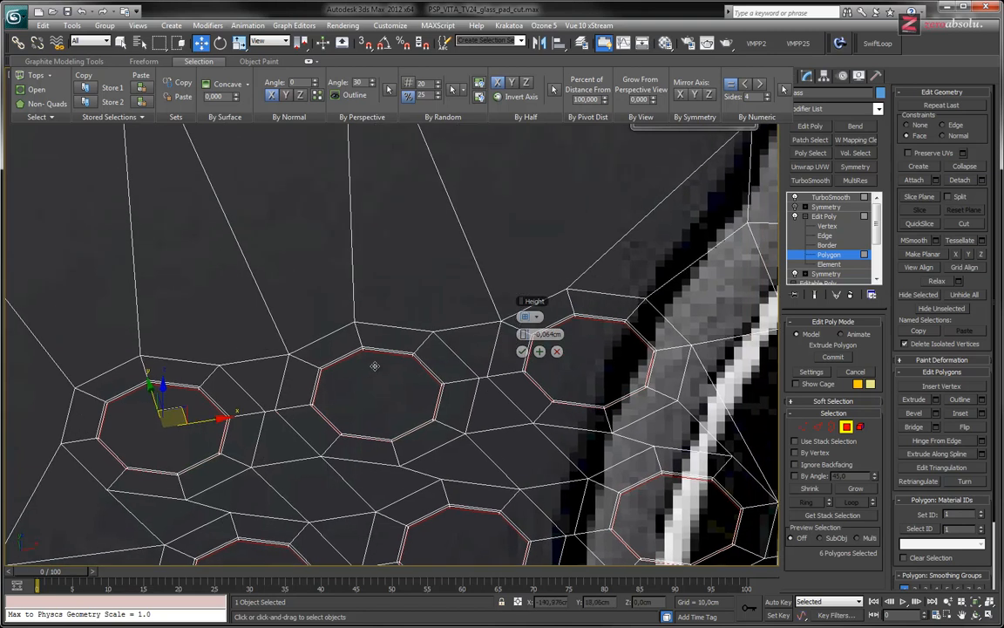
{"action": "left_click_drag", "start_coordinate": [523, 335], "coordinate": [524, 334]}
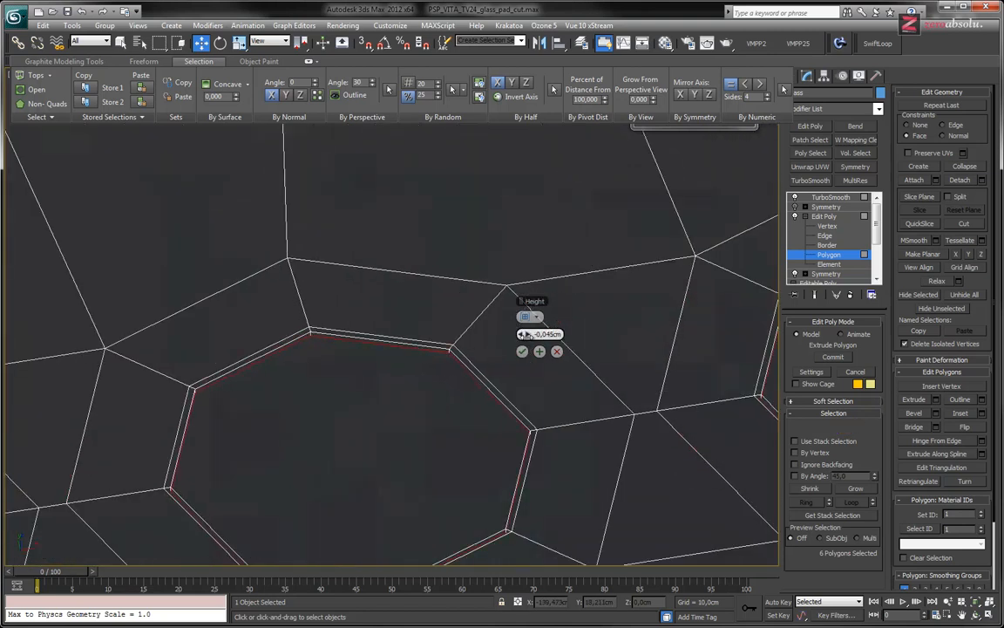
{"action": "left_click", "coordinate": [540, 352]}
{"action": "left_click", "coordinate": [540, 353]}
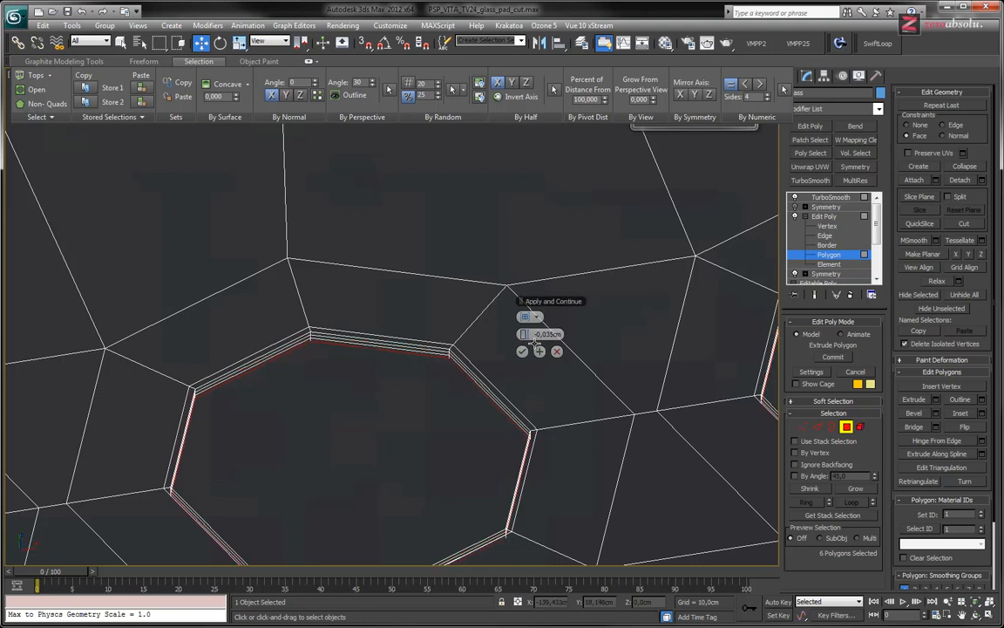
{"action": "key", "text": "ctrl+z"}
{"action": "key", "text": "ctrl+z"}
Extrude the six hole polygons again by -1,473cm, checking the hole depth against the PS Vita photo in Pale Moon
{"action": "left_click_drag", "start_coordinate": [524, 335], "coordinate": [351, 344]}
{"action": "scroll", "coordinate": [485, 305], "scroll_direction": "down", "scroll_amount": 5}
{"action": "middle_click_drag", "start_coordinate": [396, 311], "coordinate": [444, 330], "text": "alt"}
{"action": "scroll", "coordinate": [451, 270], "scroll_direction": "down", "scroll_amount": 5}
{"action": "scroll", "coordinate": [462, 275], "scroll_direction": "up", "scroll_amount": 3}
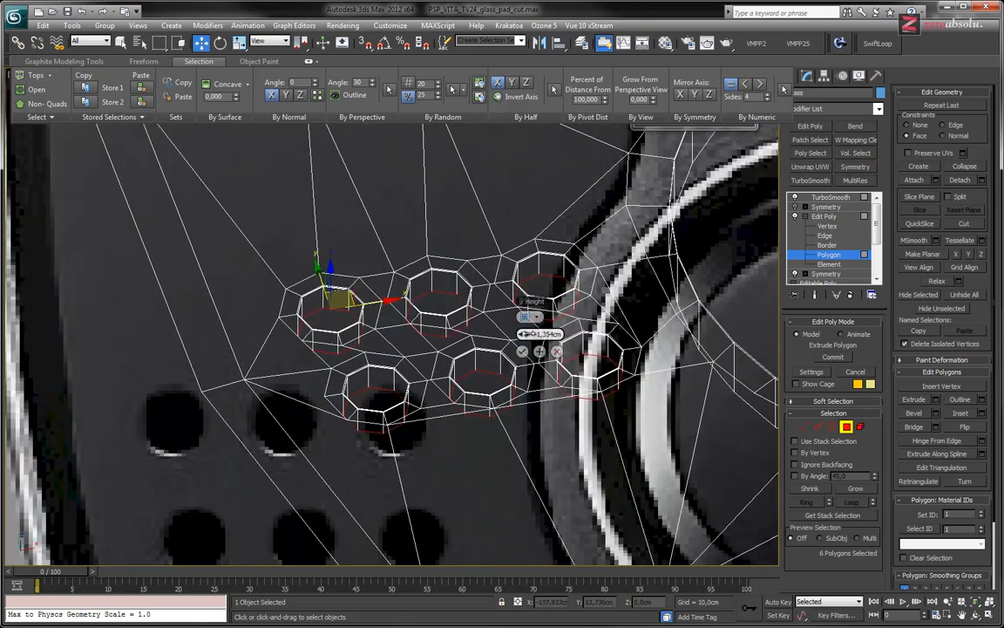
{"action": "key", "text": "alt+Tab"}
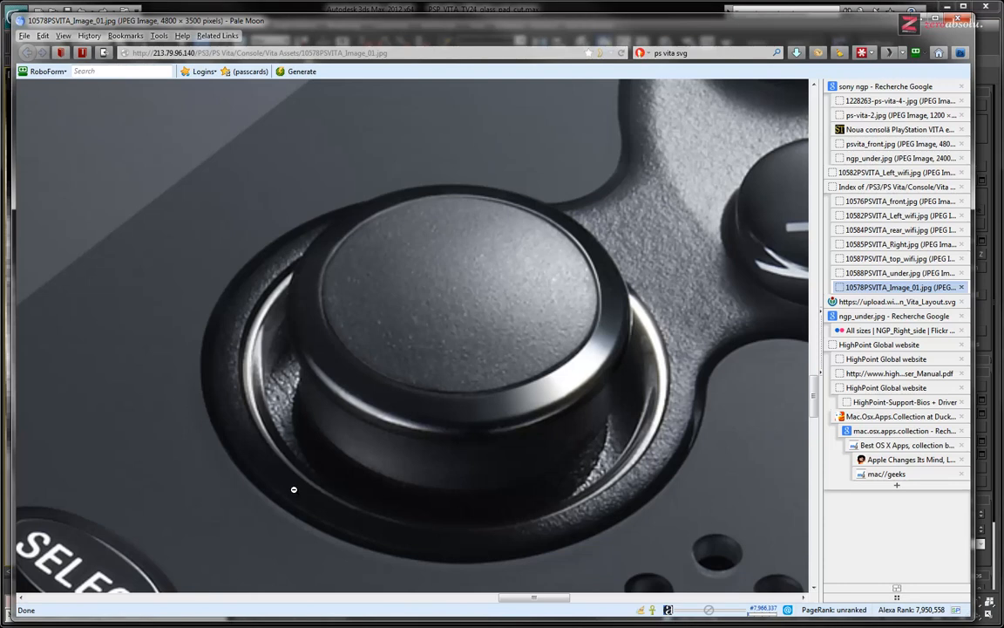
{"action": "mouse_move", "coordinate": [522, 422]}
{"action": "middle_mouse_down"}
{"action": "mouse_move", "coordinate": [558, 452]}
{"action": "mouse_move", "coordinate": [522, 423]}
{"action": "middle_mouse_up"}
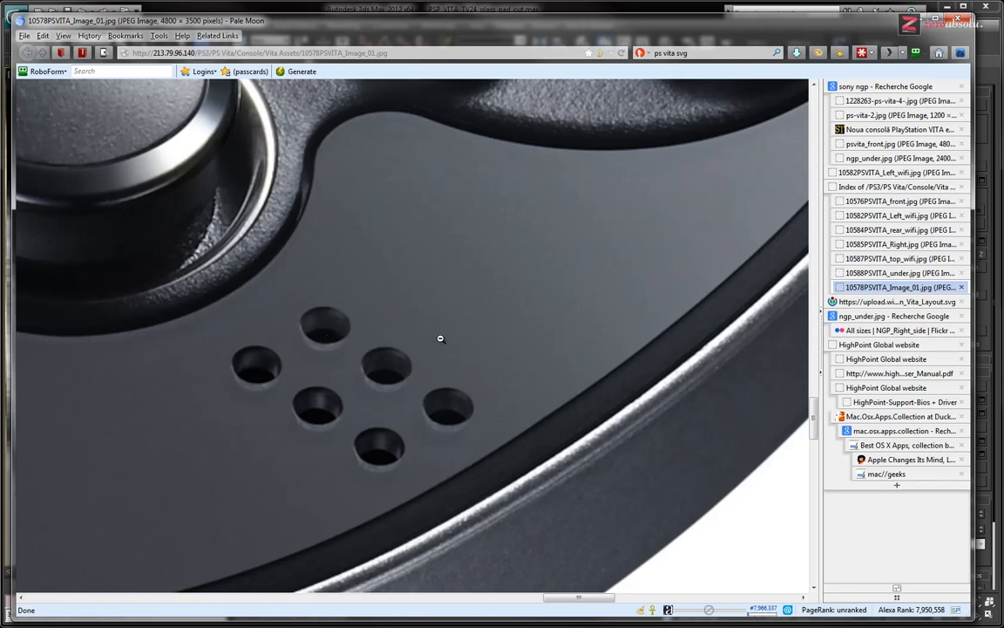
{"action": "key", "text": "alt+Tab"}
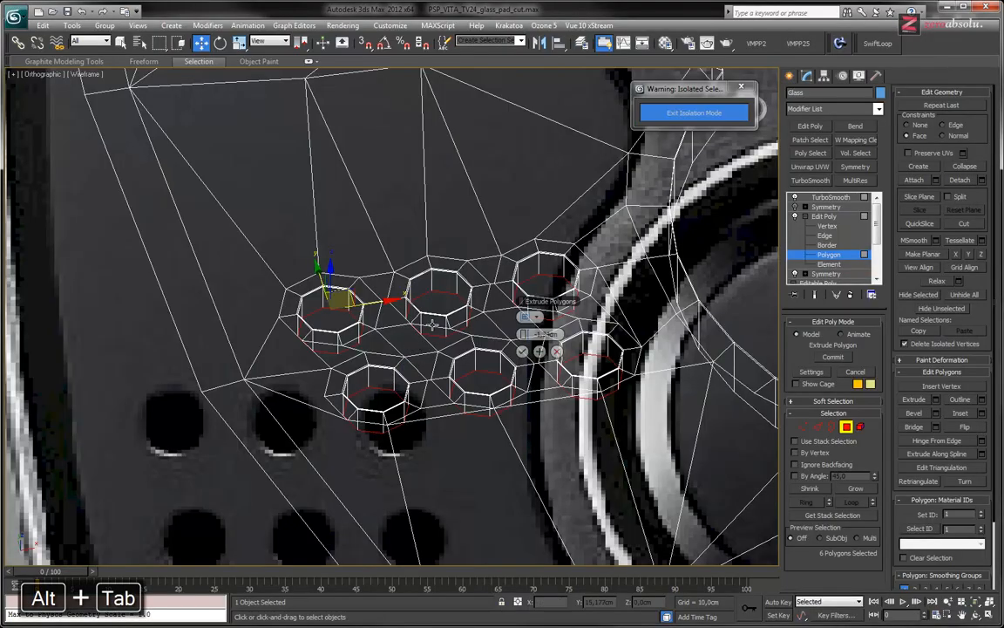
{"action": "left_click_drag", "start_coordinate": [526, 336], "coordinate": [524, 335]}
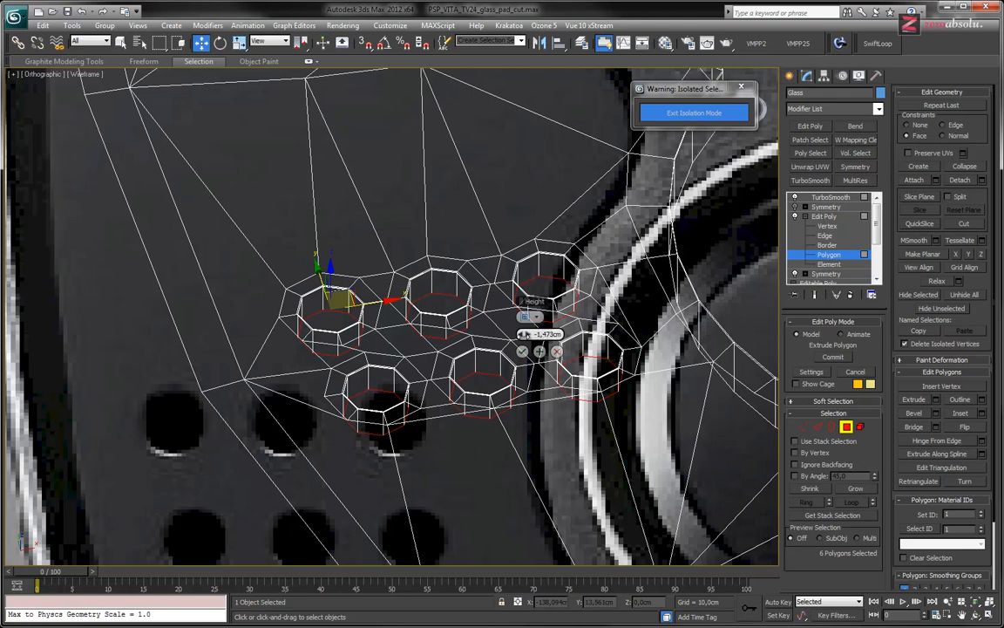
{"action": "left_click", "coordinate": [522, 352]}
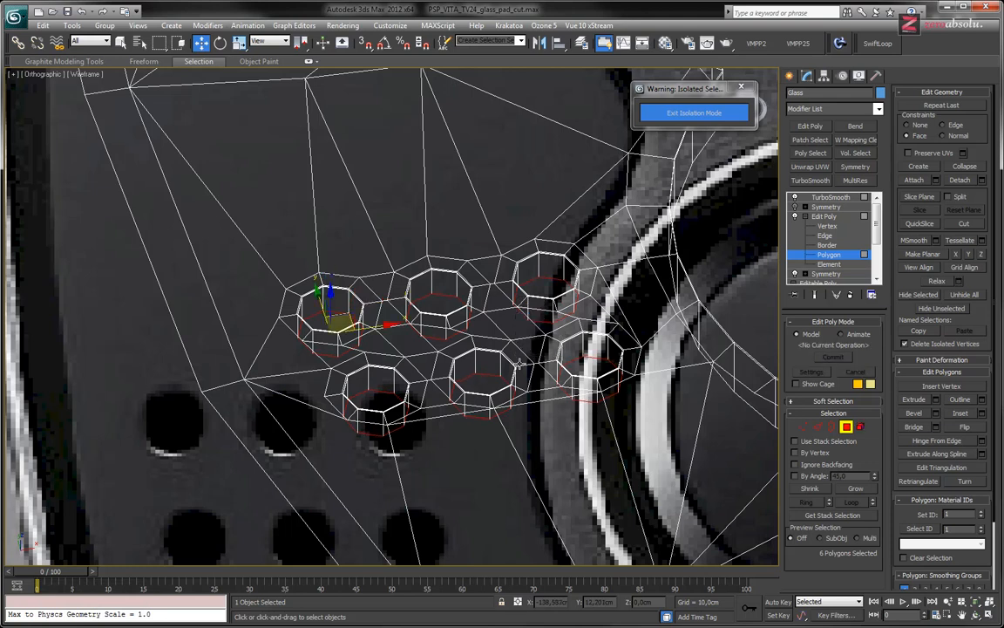
Examine the six extruded speaker holes and the dark shading patch between the rightmost pair in shaded view
{"action": "key", "text": "F3"}
{"action": "scroll", "coordinate": [581, 418], "scroll_direction": "up", "scroll_amount": 5}
{"action": "mouse_move", "coordinate": [580, 417]}
{"action": "middle_mouse_down", "text": "alt"}
{"action": "mouse_move", "coordinate": [626, 394]}
{"action": "mouse_move", "coordinate": [580, 418]}
{"action": "middle_mouse_up", "text": "alt"}
{"action": "scroll", "coordinate": [591, 387], "scroll_direction": "up", "scroll_amount": 5}
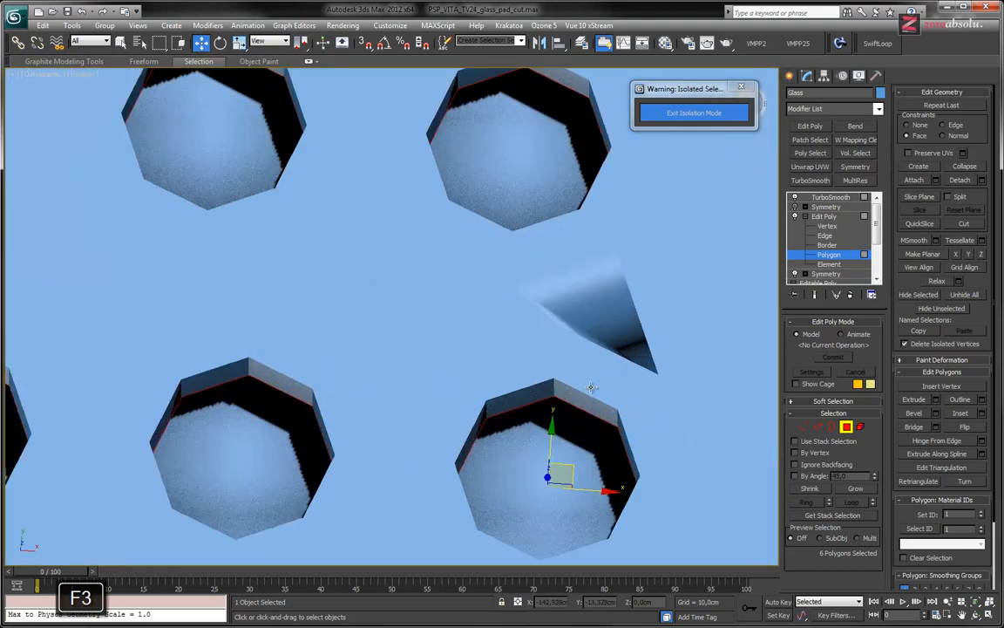
{"action": "middle_click_drag", "start_coordinate": [605, 358], "coordinate": [539, 392]}
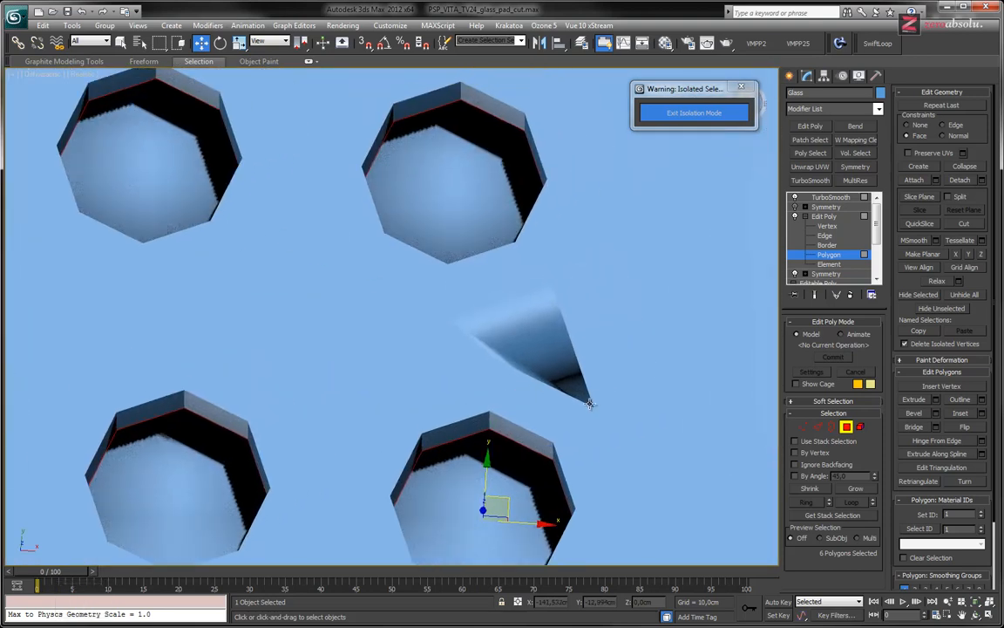
{"action": "middle_click_drag", "start_coordinate": [476, 277], "coordinate": [555, 273]}
{"action": "left_click", "coordinate": [535, 168]}
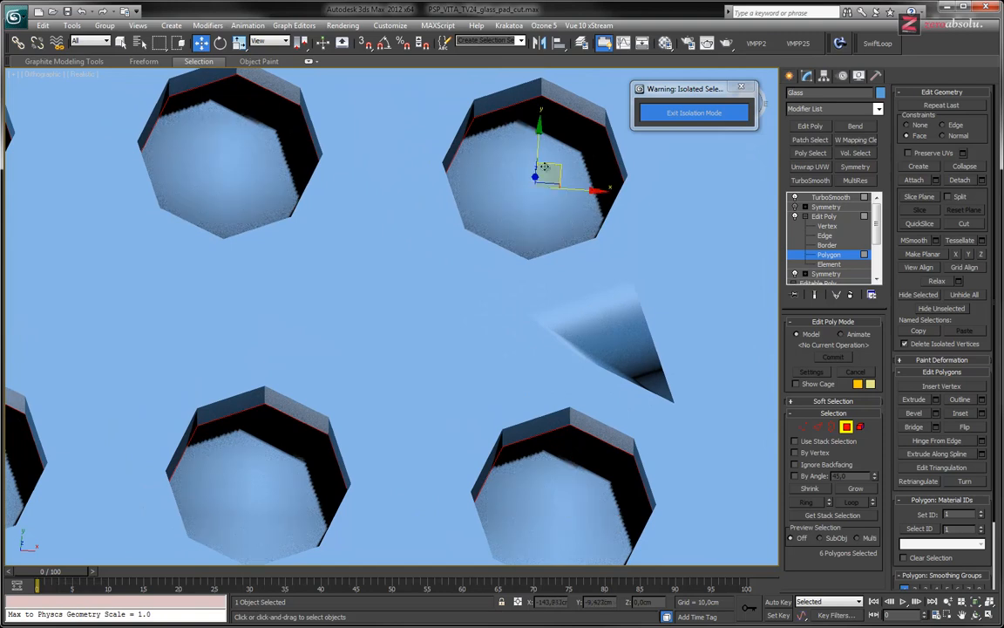
{"action": "left_click", "coordinate": [538, 171]}
{"action": "scroll", "coordinate": [501, 217], "scroll_direction": "down", "scroll_amount": 3}
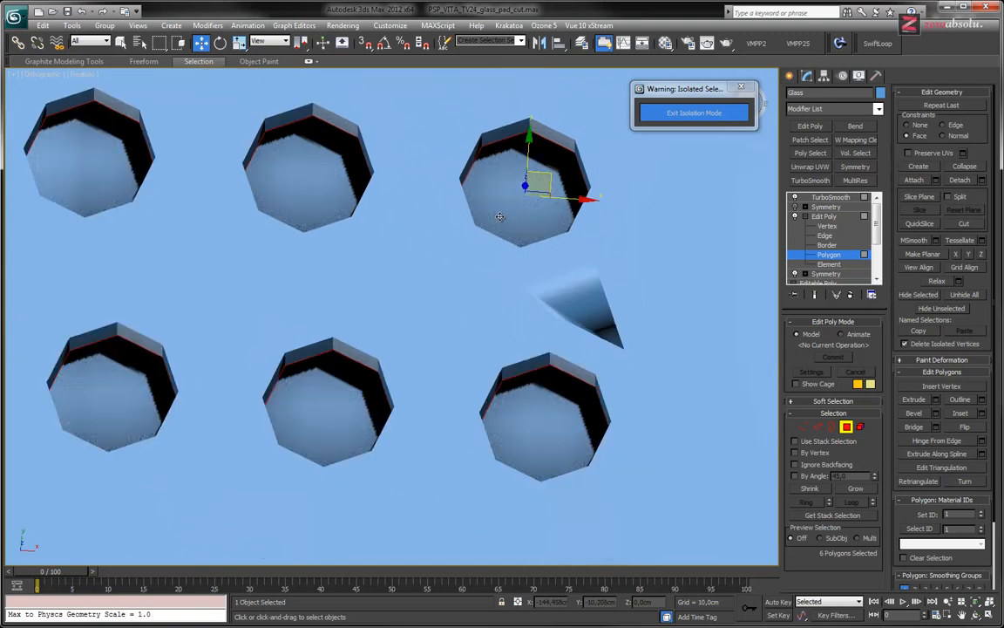
Delete the six bottom polygons of the extruded speaker holes so the holes are open
{"action": "key", "text": "F2"}
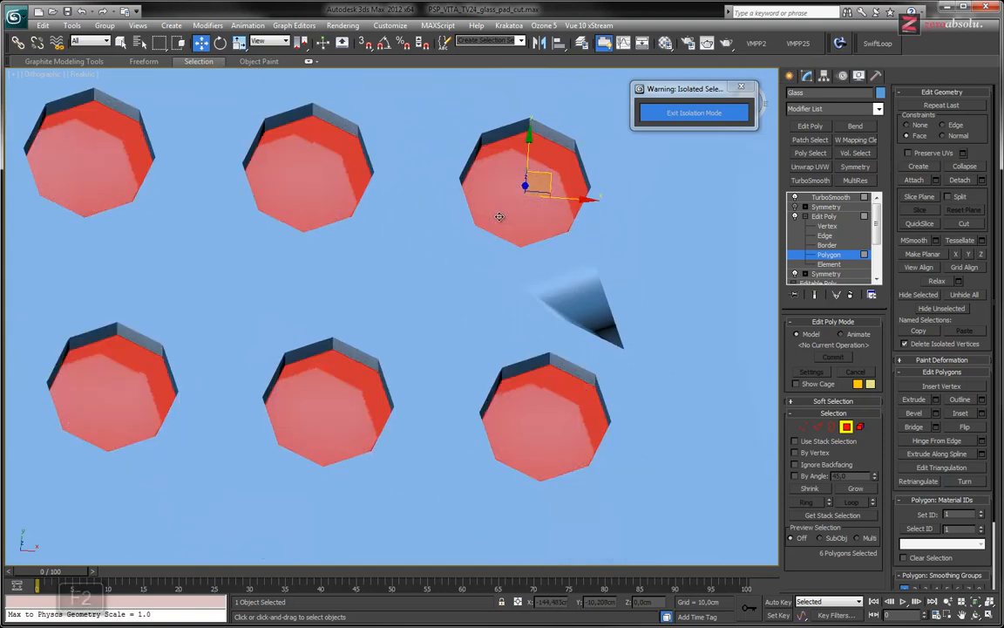
{"action": "left_click", "coordinate": [460, 270]}
{"action": "middle_click_drag", "start_coordinate": [502, 267], "coordinate": [502, 297]}
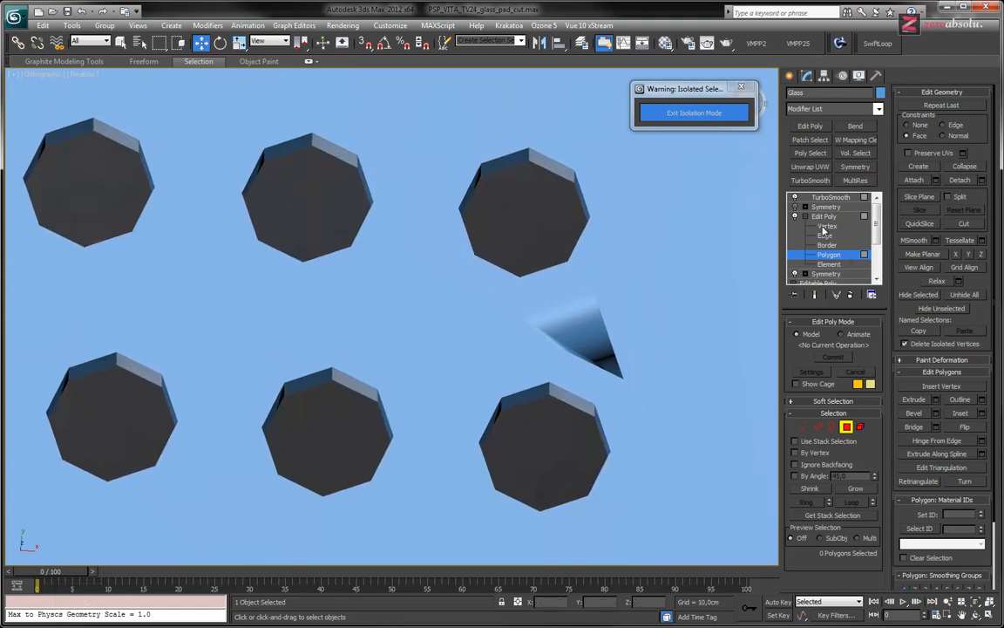
Display edged faces and single out the edge bordering the dark patch between the two rightmost holes to inspect the topology there
{"action": "key", "text": "F4"}
{"action": "middle_click_drag", "start_coordinate": [626, 336], "coordinate": [631, 269], "text": "alt"}
{"action": "middle_click_drag", "start_coordinate": [617, 307], "coordinate": [523, 329]}
{"action": "scroll", "coordinate": [523, 330], "scroll_direction": "up", "scroll_amount": 5}
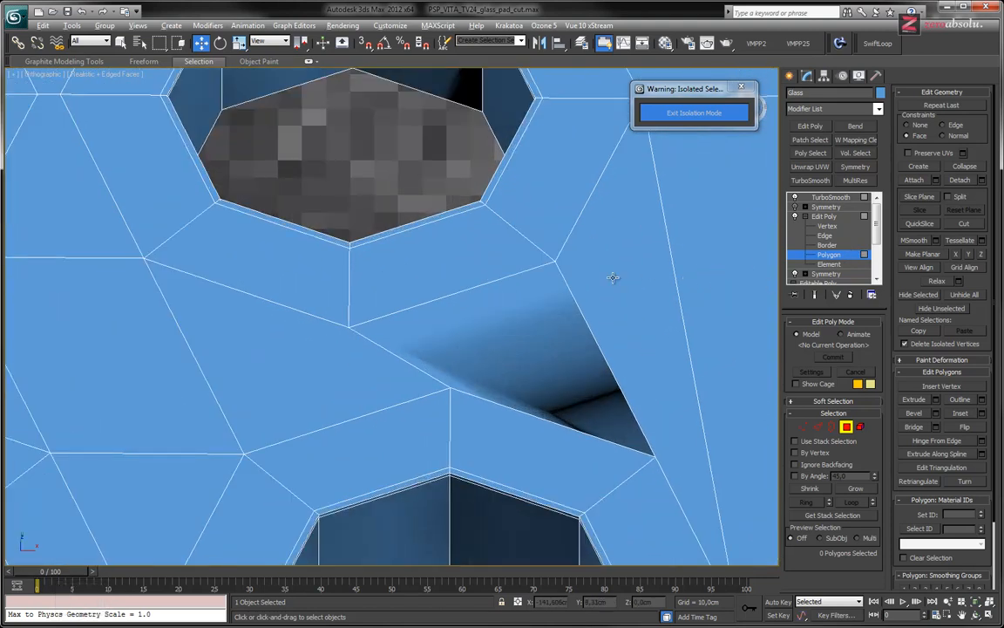
{"action": "scroll", "coordinate": [610, 262], "scroll_direction": "up", "scroll_amount": 5}
{"action": "middle_click_drag", "start_coordinate": [586, 164], "coordinate": [652, 529]}
{"action": "middle_click_drag", "start_coordinate": [593, 308], "coordinate": [595, 522]}
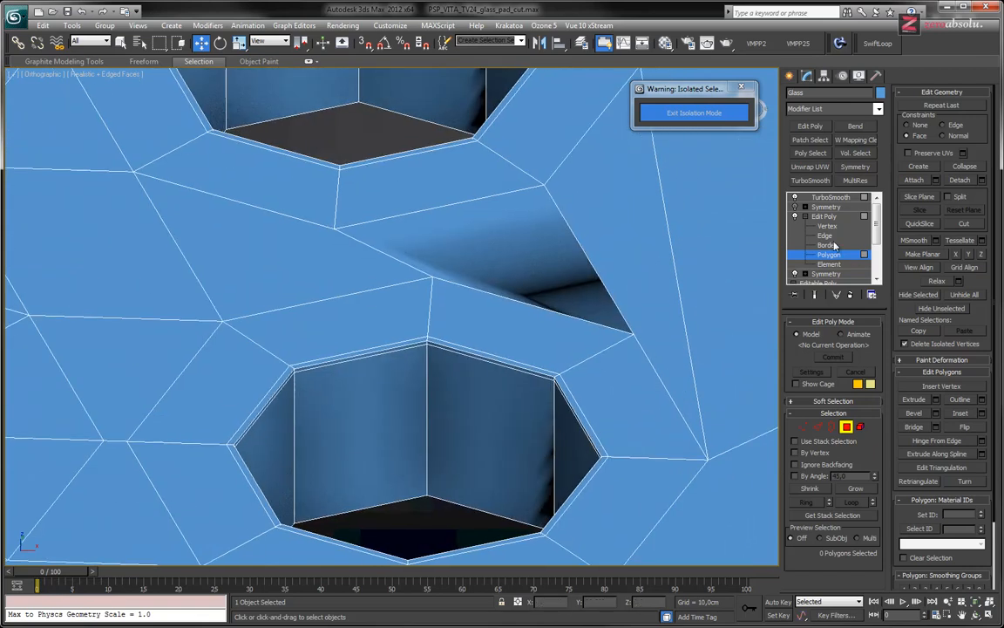
{"action": "left_click", "coordinate": [831, 235]}
{"action": "left_click", "coordinate": [598, 292]}
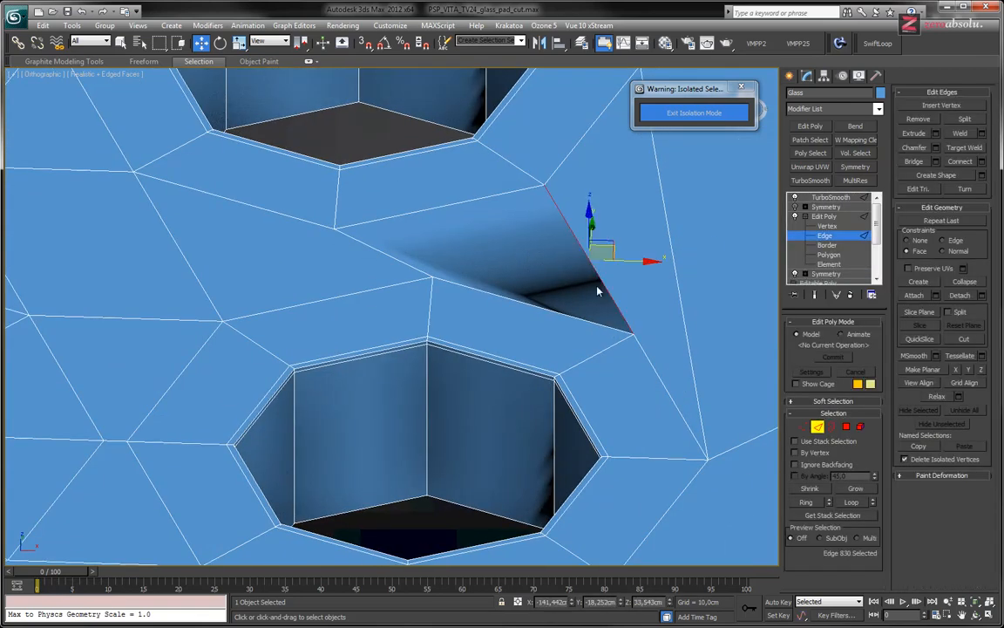
{"action": "middle_click_drag", "start_coordinate": [598, 343], "coordinate": [596, 372], "text": "alt"}
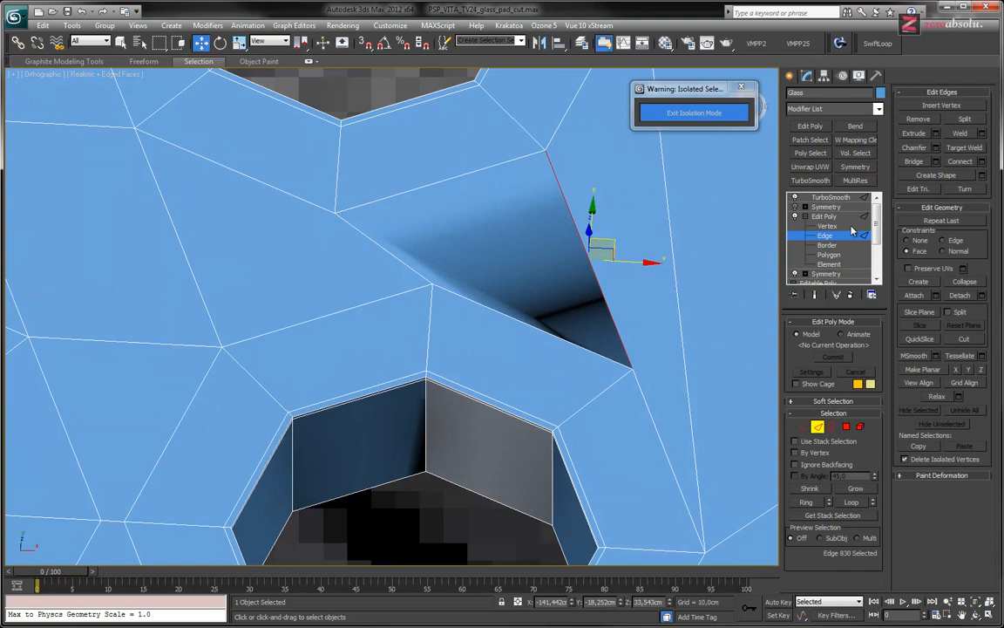
Move the vertex at the dark patch's tip slightly up and inward, beside the lower rightmost hole, to correct the shading
{"action": "left_click", "coordinate": [828, 227]}
{"action": "left_click", "coordinate": [633, 370]}
{"action": "left_click_drag", "start_coordinate": [658, 352], "coordinate": [651, 316]}
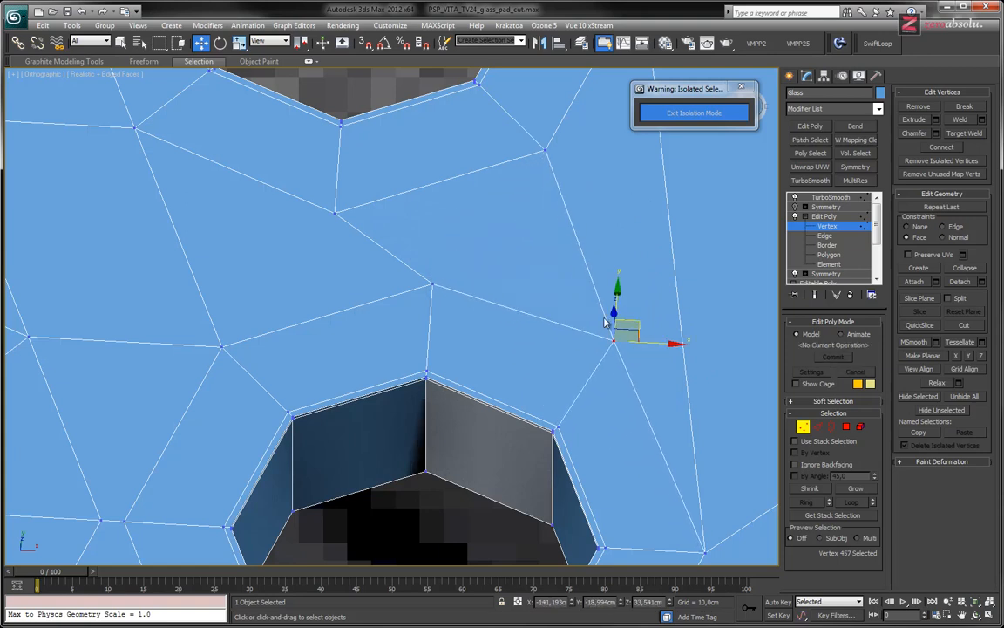
{"action": "middle_click_drag", "start_coordinate": [585, 323], "coordinate": [556, 333], "text": "alt"}
{"action": "scroll", "coordinate": [544, 292], "scroll_direction": "down", "scroll_amount": 4}
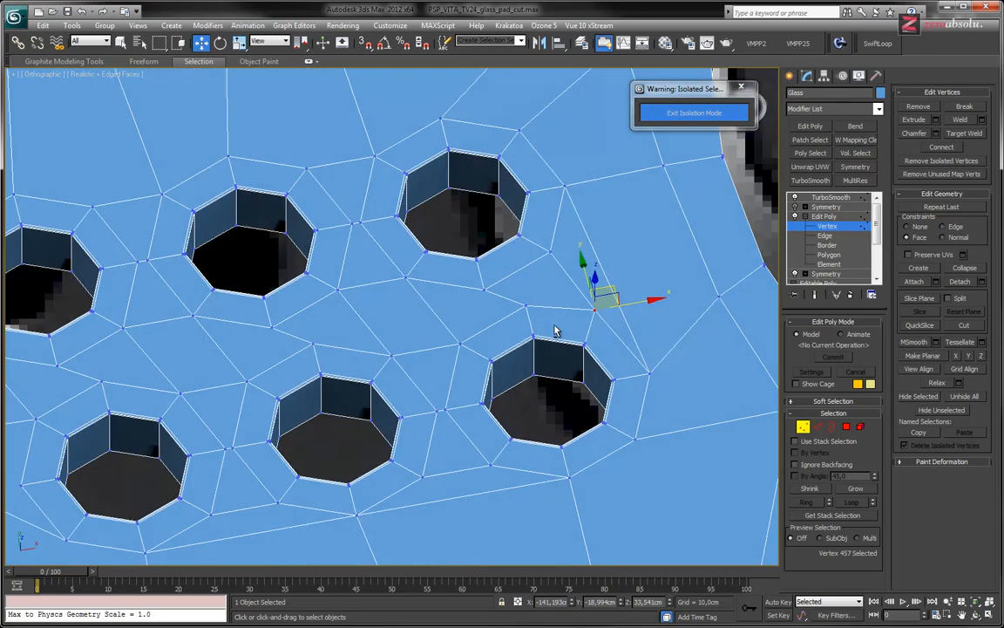
Return to the TurboSmooth result and examine the smoothed speaker holes and surrounding glass surface for flaws
{"action": "left_click", "coordinate": [831, 197]}
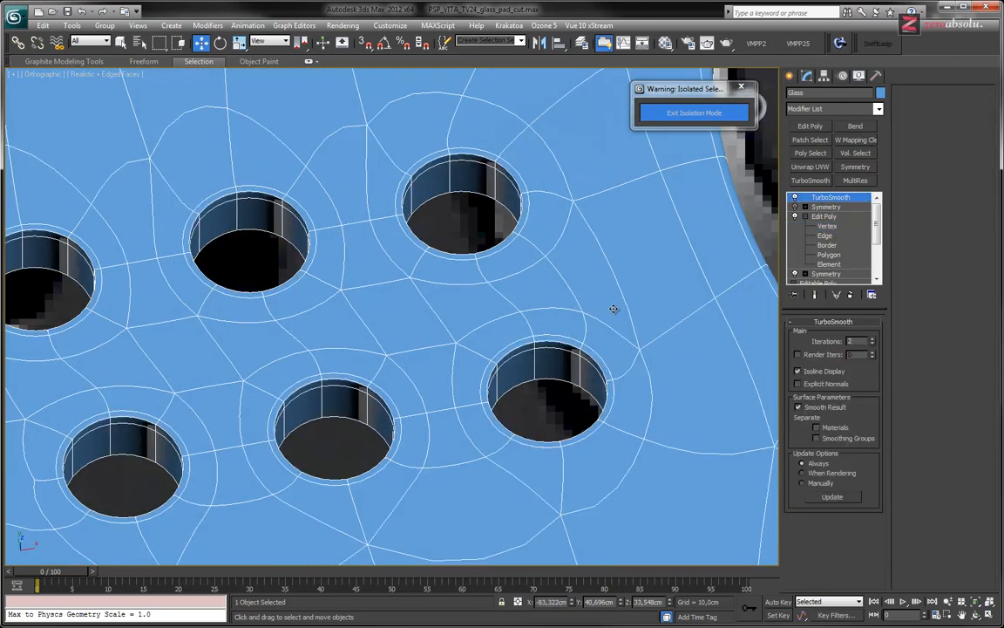
{"action": "middle_click_drag", "start_coordinate": [553, 330], "coordinate": [612, 343], "text": "alt"}
{"action": "scroll", "coordinate": [588, 321], "scroll_direction": "down", "scroll_amount": 4}
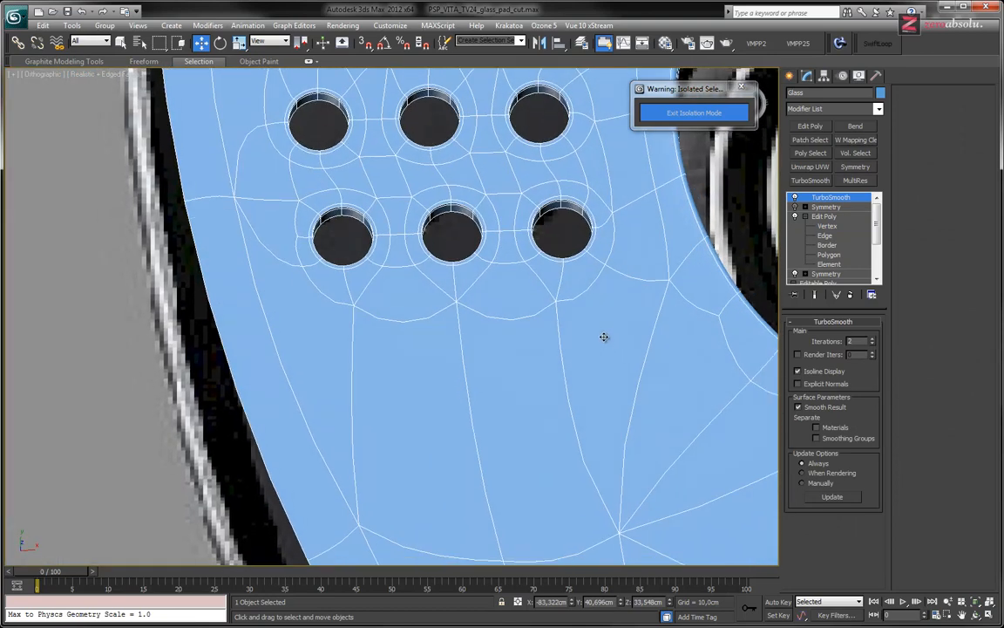
{"action": "middle_click_drag", "start_coordinate": [591, 278], "coordinate": [567, 406]}
{"action": "scroll", "coordinate": [573, 342], "scroll_direction": "down", "scroll_amount": 4}
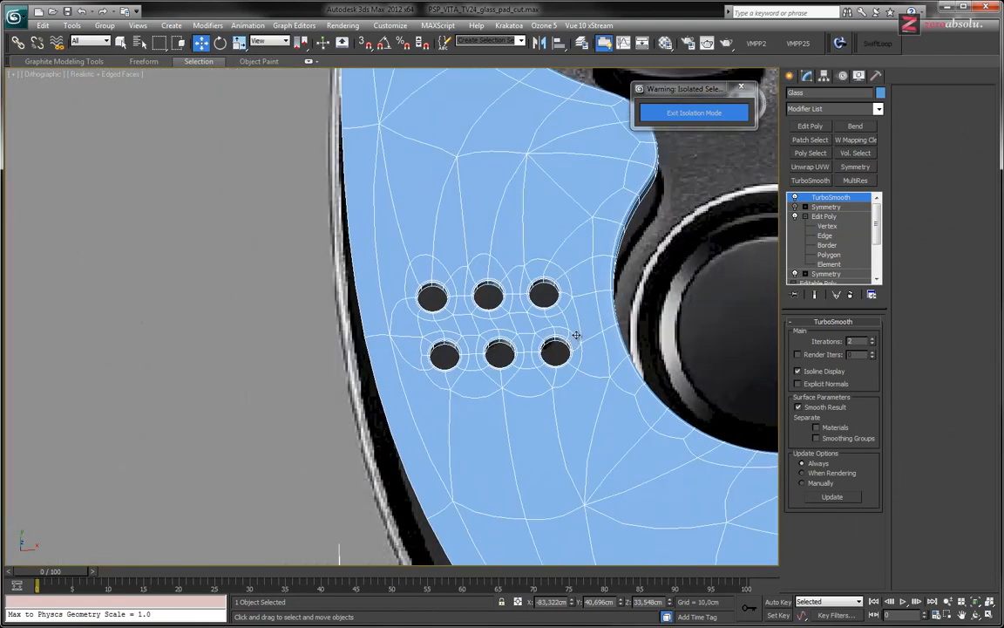
{"action": "middle_click_drag", "start_coordinate": [577, 335], "coordinate": [389, 369]}
{"action": "scroll", "coordinate": [389, 370], "scroll_direction": "down", "scroll_amount": 6}
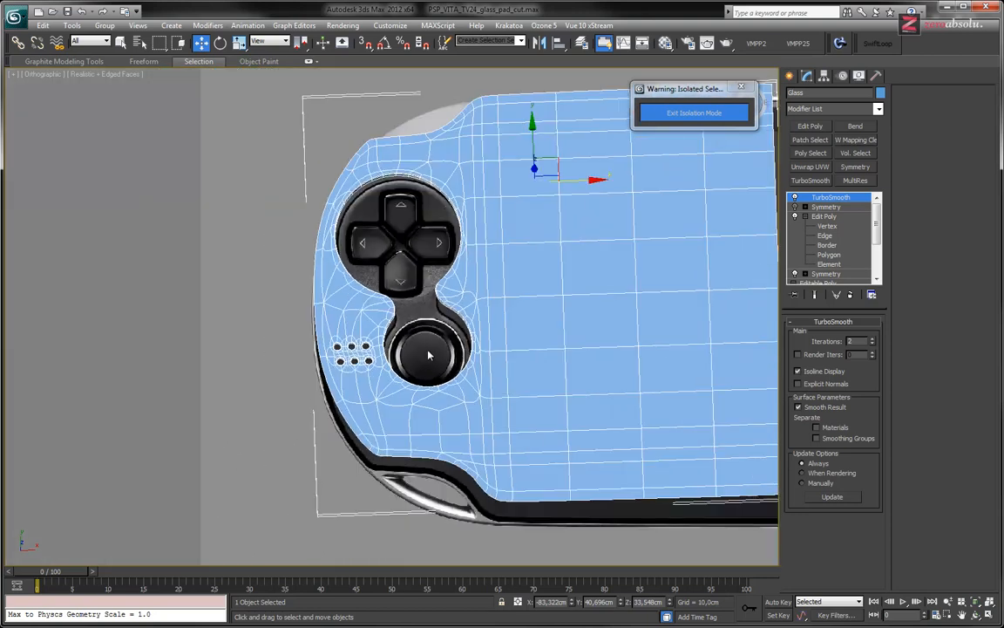
{"action": "middle_click_drag", "start_coordinate": [544, 302], "coordinate": [651, 295]}
{"action": "scroll", "coordinate": [472, 331], "scroll_direction": "up", "scroll_amount": 9}
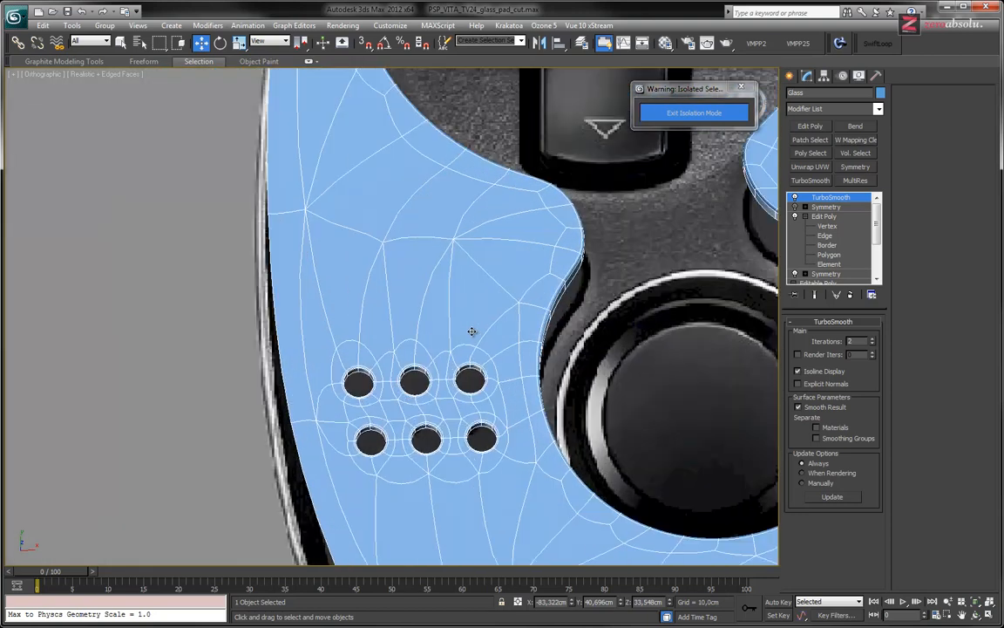
{"action": "middle_click_drag", "start_coordinate": [350, 300], "coordinate": [440, 253]}
{"action": "scroll", "coordinate": [394, 288], "scroll_direction": "down", "scroll_amount": 2}
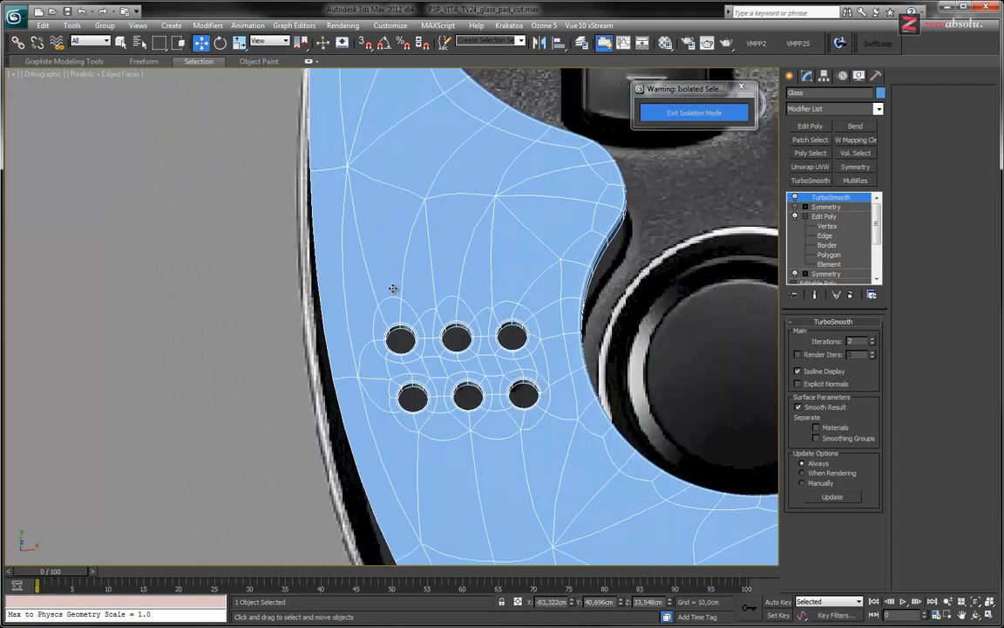
Switch to the Pale Moon browser and examine the glass rim around the right end of the console in 10578PSVITA_Image_01.jpg
{"action": "scroll", "coordinate": [394, 288], "scroll_direction": "up", "scroll_amount": 4}
{"action": "middle_click_drag", "start_coordinate": [332, 325], "coordinate": [436, 263]}
{"action": "scroll", "coordinate": [409, 277], "scroll_direction": "down", "scroll_amount": 3}
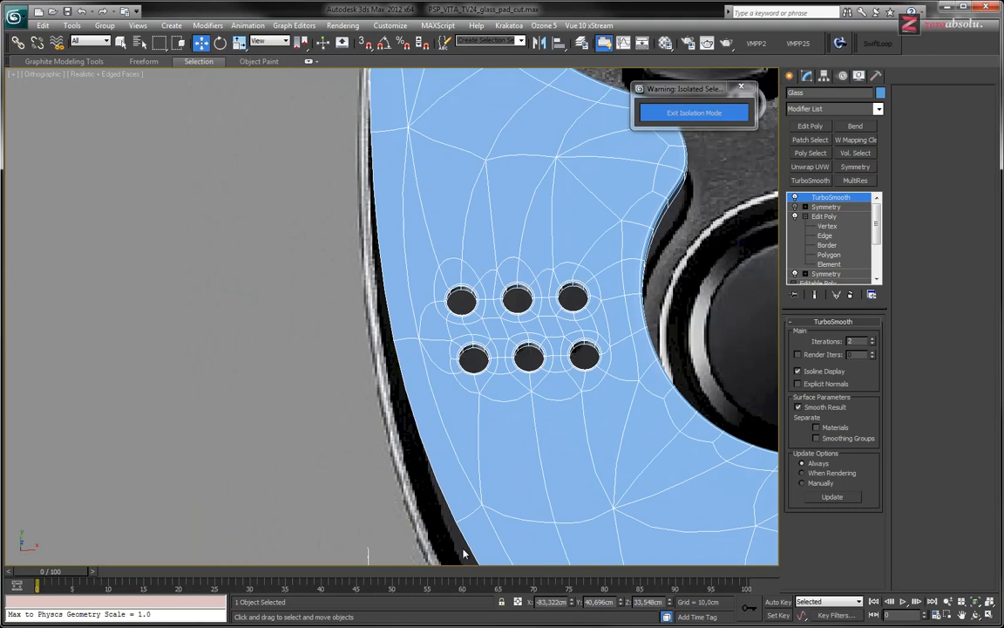
{"action": "key", "text": "alt+Tab"}
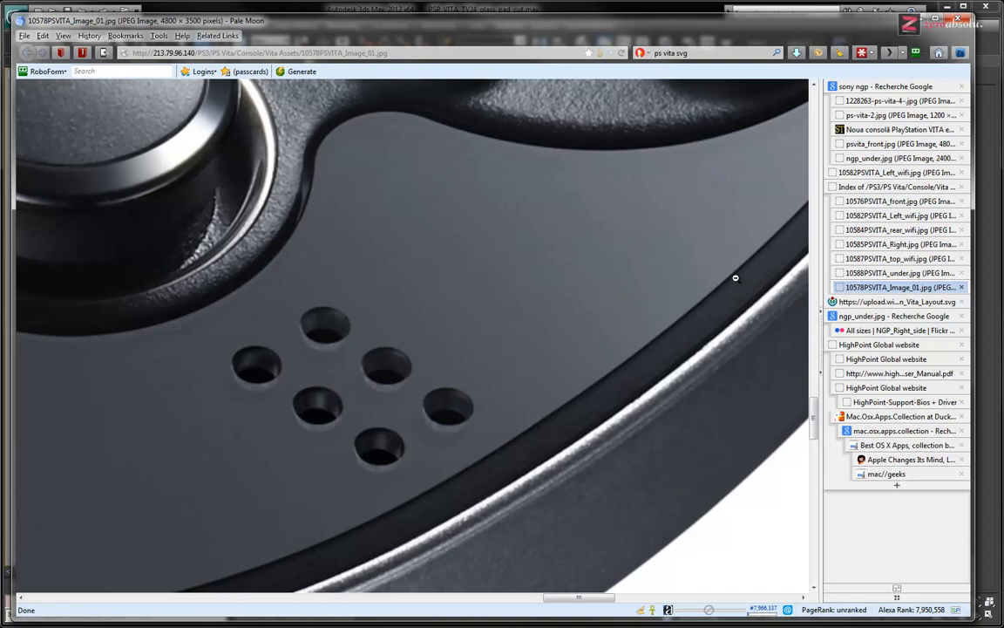
{"action": "scroll", "coordinate": [650, 317], "scroll_direction": "right", "scroll_amount": 6}
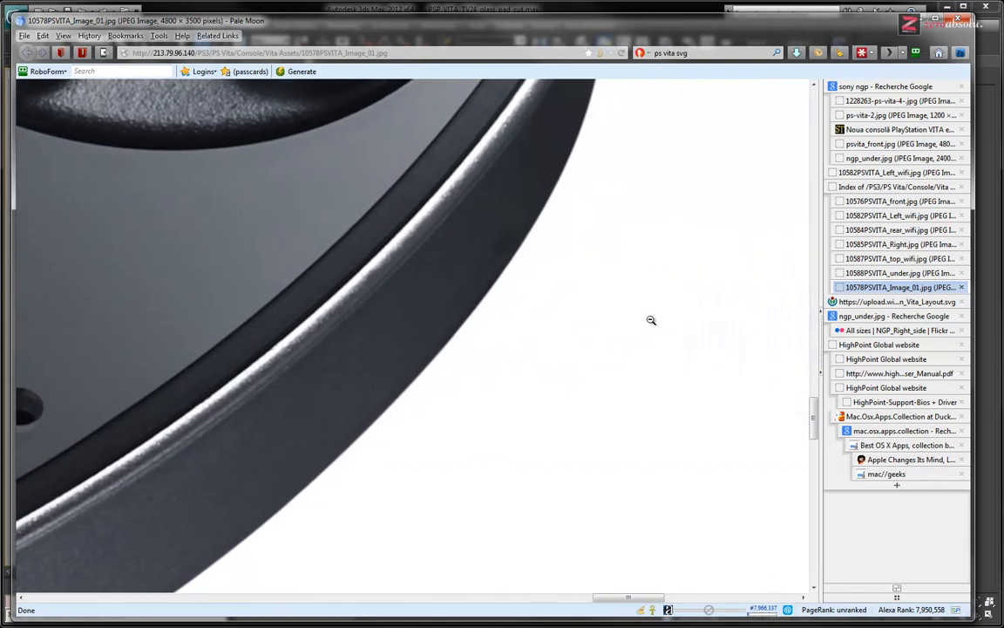
{"action": "scroll", "coordinate": [574, 259], "scroll_direction": "up", "scroll_amount": 10}
{"action": "scroll", "coordinate": [575, 259], "scroll_direction": "down", "scroll_amount": 1}
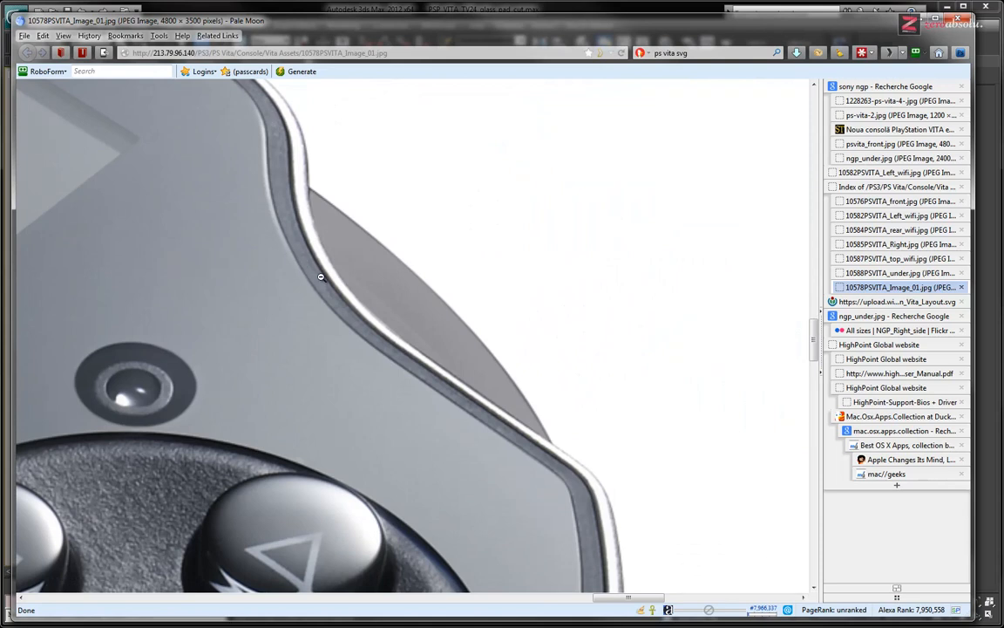
{"action": "scroll", "coordinate": [590, 421], "scroll_direction": "down", "scroll_amount": 6}
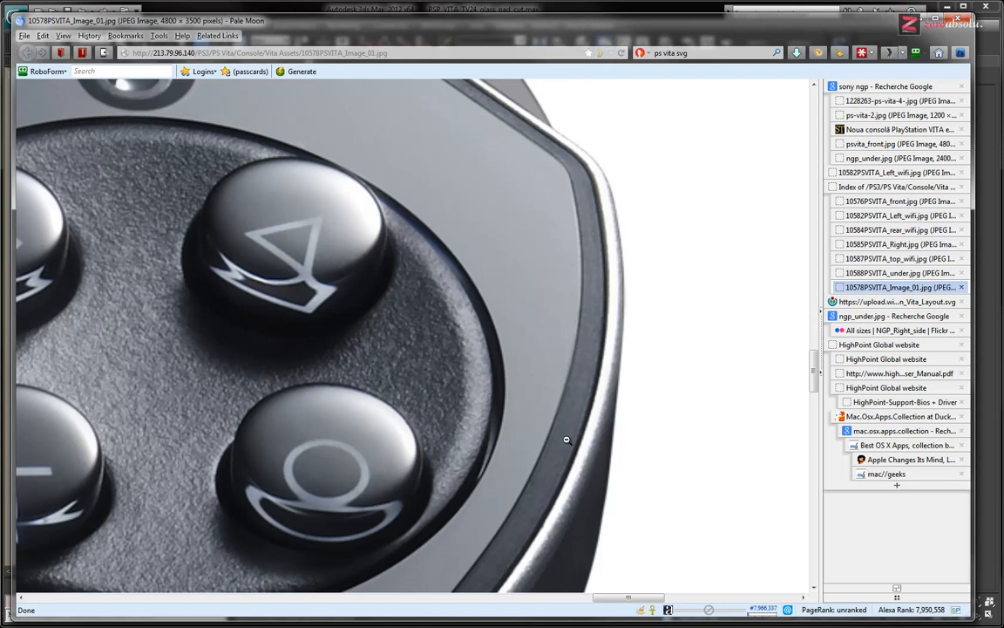
{"action": "scroll", "coordinate": [565, 321], "scroll_direction": "down", "scroll_amount": 5}
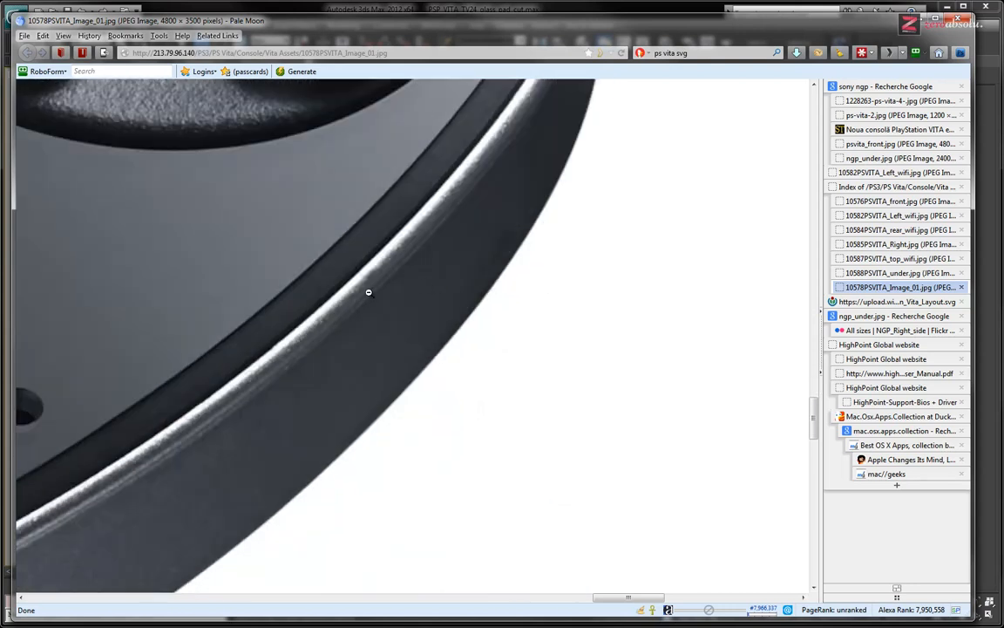
{"action": "left_click", "coordinate": [368, 292]}
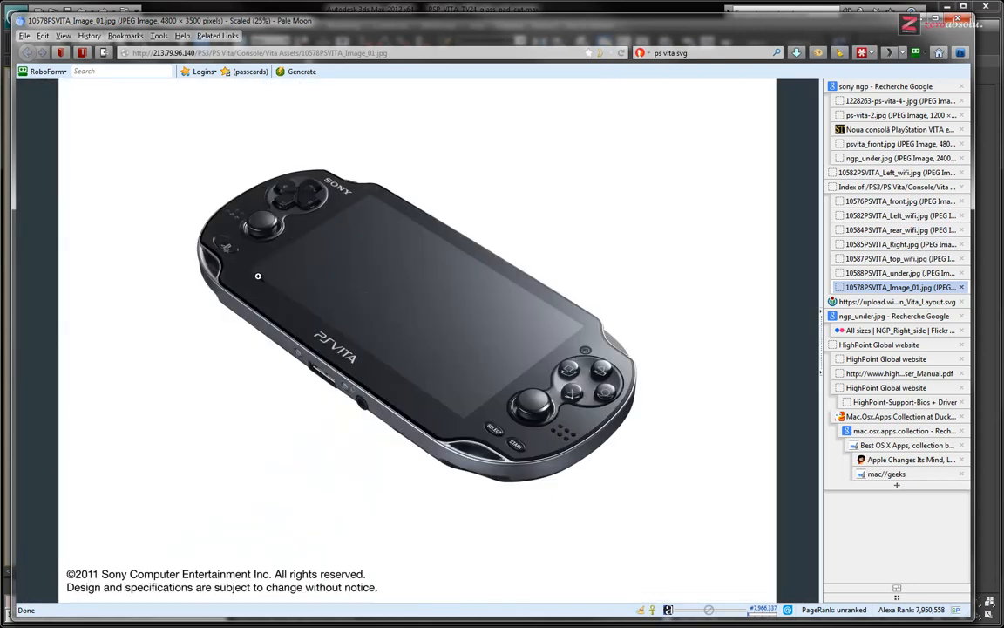
Inspect the glass rim along the console's lower long edge, from the PS button corner past the PS VITA logo
{"action": "left_click", "coordinate": [251, 278]}
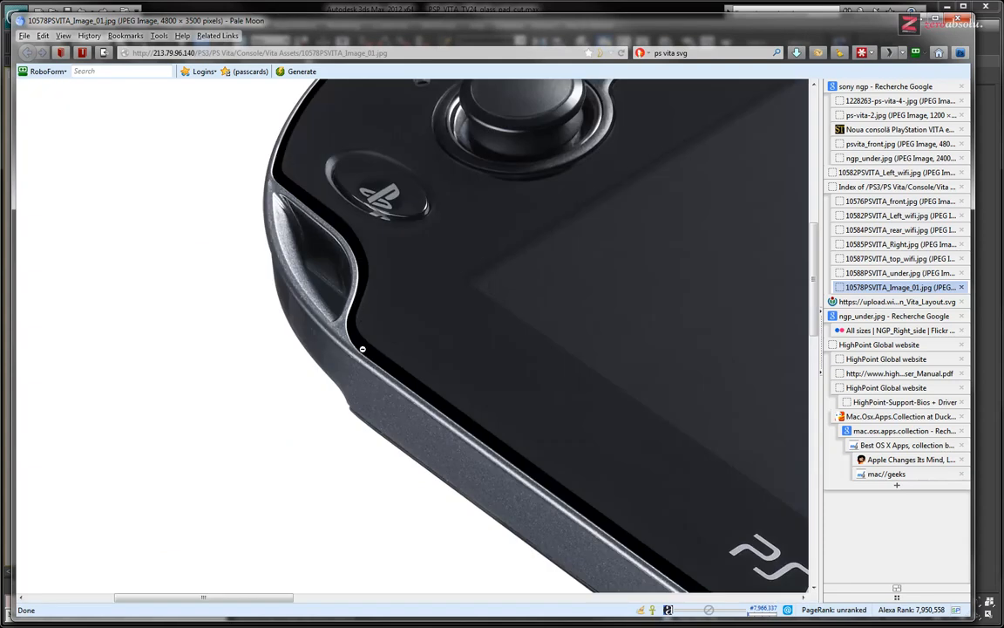
{"action": "scroll", "coordinate": [471, 388], "scroll_direction": "right", "scroll_amount": 3}
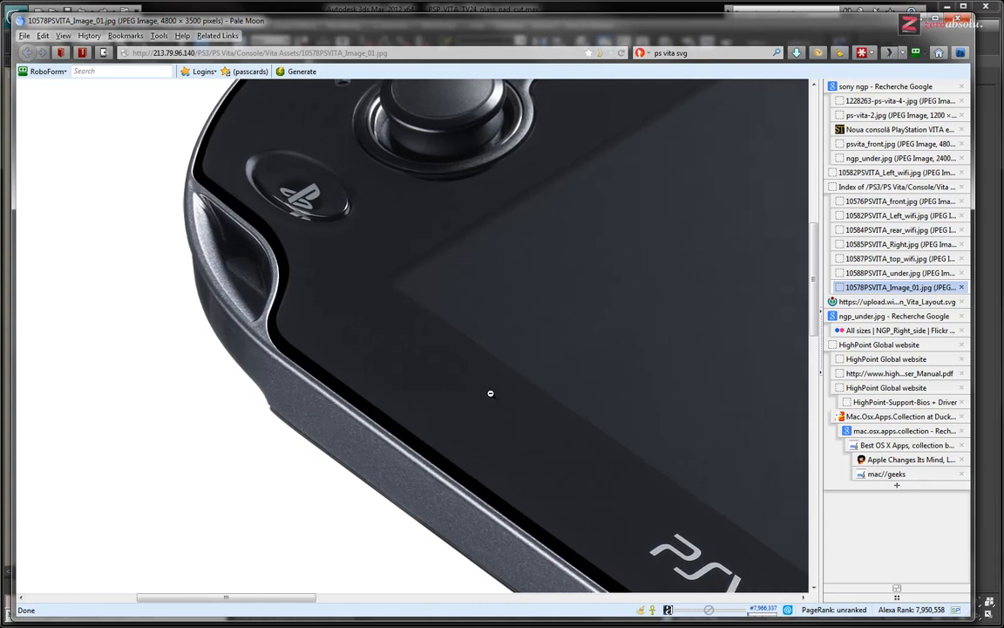
{"action": "scroll", "coordinate": [491, 394], "scroll_direction": "down", "scroll_amount": 6}
{"action": "scroll", "coordinate": [512, 388], "scroll_direction": "right", "scroll_amount": 5}
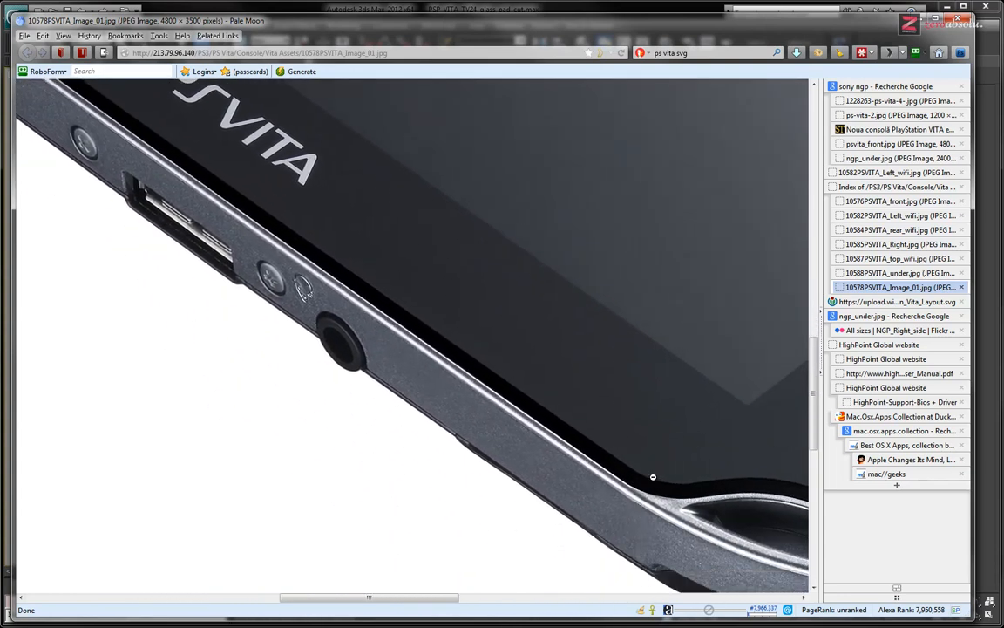
{"action": "left_click", "coordinate": [615, 457]}
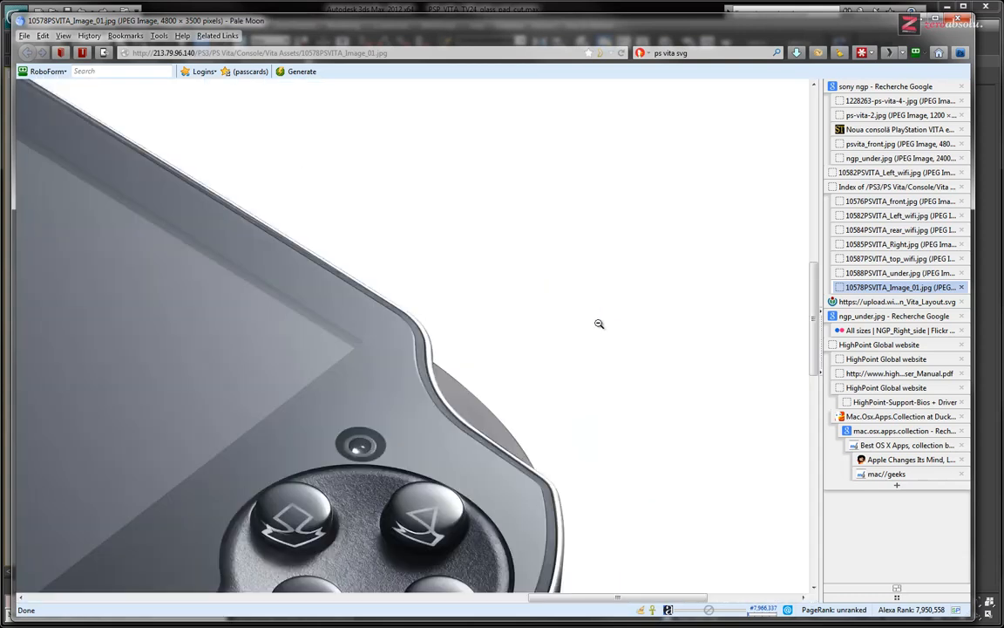
Examine the glass rim's profile along the console's upper edge and around the curved shoulder beside the camera
{"action": "left_click", "coordinate": [540, 291]}
{"action": "scroll", "coordinate": [417, 337], "scroll_direction": "up", "scroll_amount": 2}
{"action": "scroll", "coordinate": [419, 351], "scroll_direction": "down", "scroll_amount": 2}
{"action": "scroll", "coordinate": [421, 353], "scroll_direction": "up", "scroll_amount": 2, "text": "ctrl"}
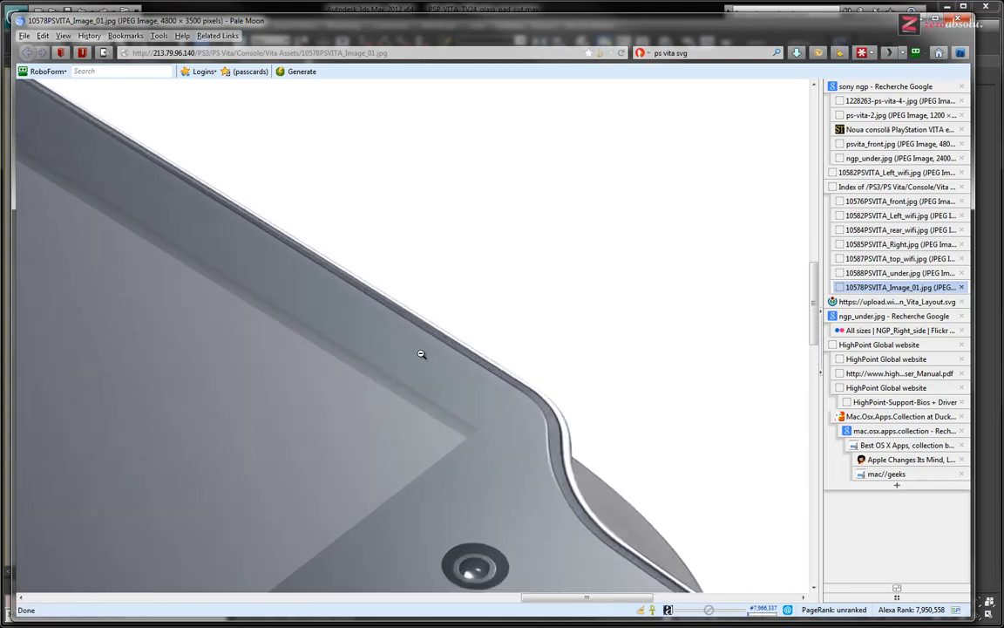
{"action": "scroll", "coordinate": [421, 353], "scroll_direction": "up", "scroll_amount": 3, "text": "ctrl"}
{"action": "mouse_move", "coordinate": [585, 407]}
{"action": "middle_mouse_down"}
{"action": "mouse_move", "coordinate": [616, 443]}
{"action": "mouse_move", "coordinate": [663, 466]}
{"action": "middle_mouse_up"}
{"action": "middle_click_drag", "start_coordinate": [267, 472], "coordinate": [171, 481]}
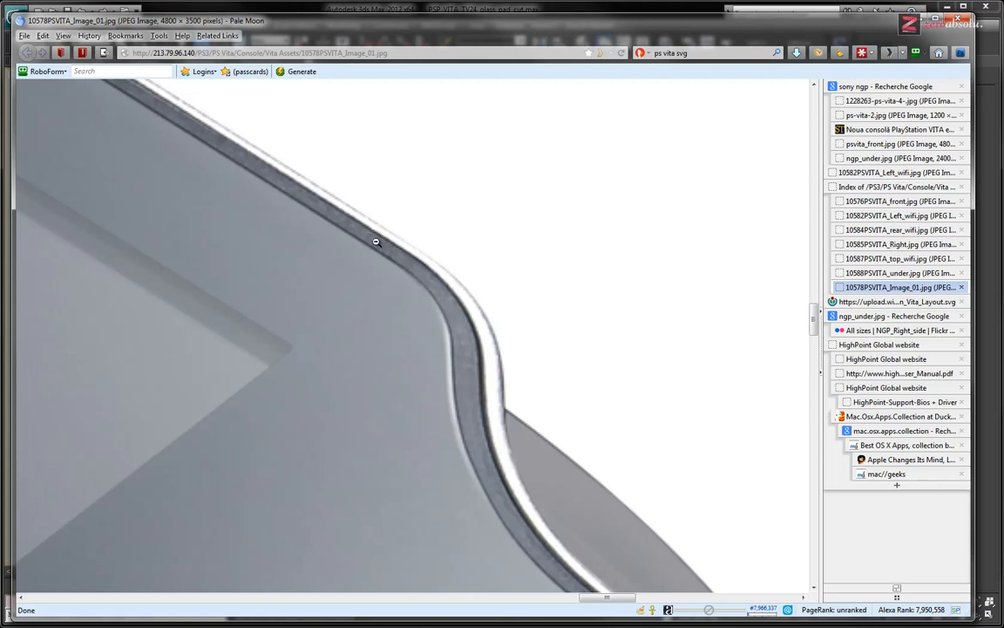
{"action": "scroll", "coordinate": [521, 337], "scroll_direction": "down", "scroll_amount": 4}
{"action": "scroll", "coordinate": [512, 349], "scroll_direction": "down", "scroll_amount": 4}
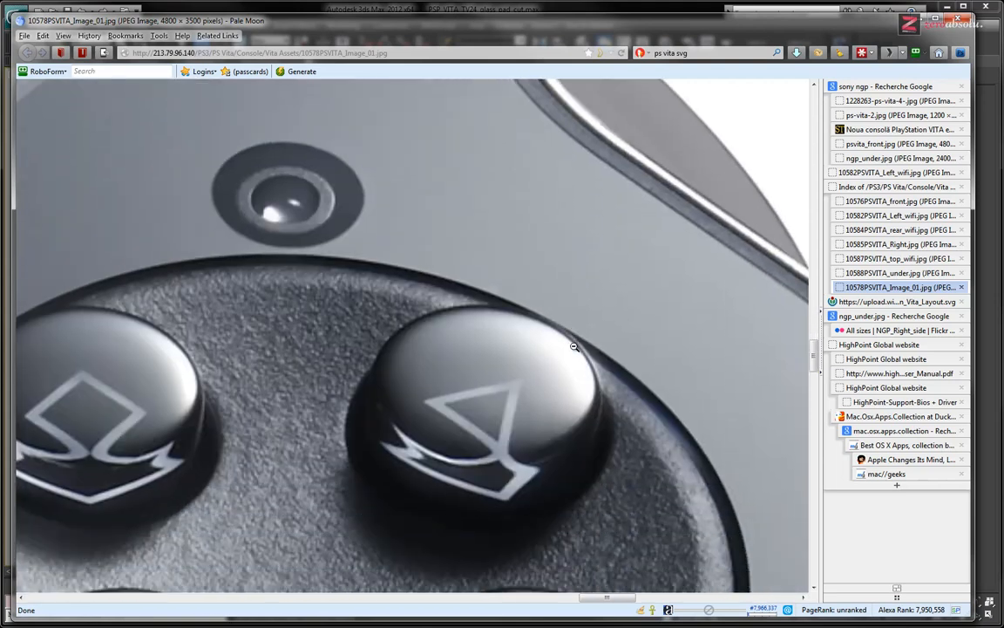
{"action": "left_click", "coordinate": [538, 371]}
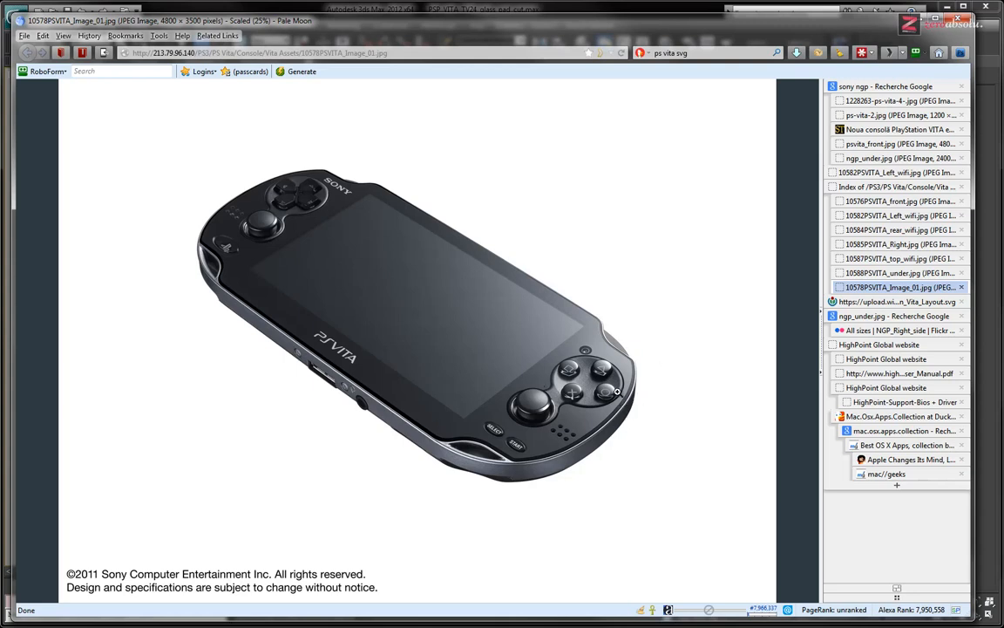
Browse the other open PS Vita reference images and bring up psvita_front.jpg
{"action": "left_click", "coordinate": [876, 274]}
{"action": "left_click", "coordinate": [885, 114]}
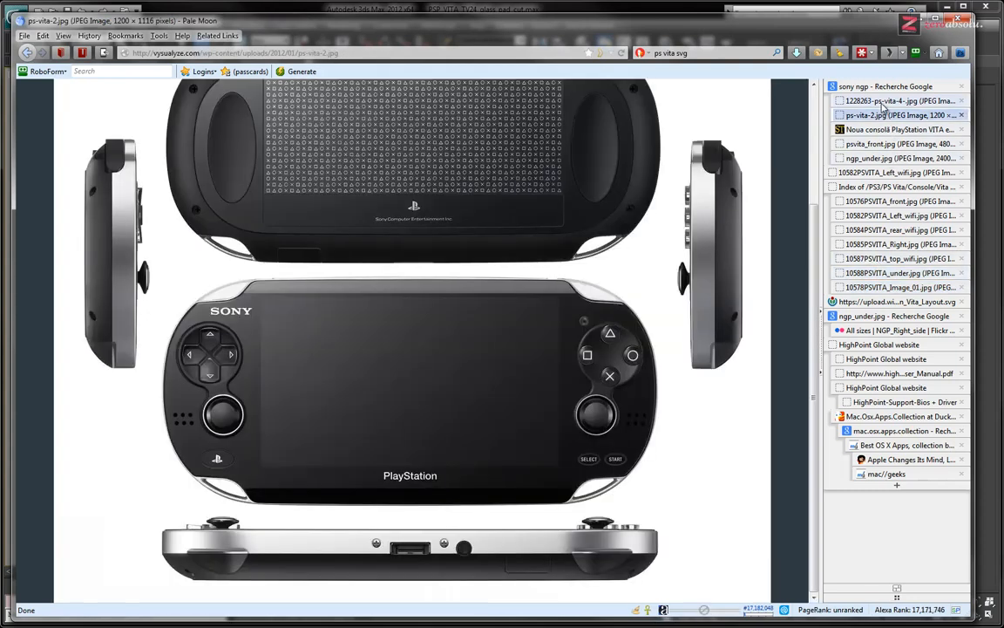
{"action": "left_click", "coordinate": [885, 101]}
{"action": "left_click", "coordinate": [885, 114]}
{"action": "left_click", "coordinate": [881, 129]}
{"action": "left_click", "coordinate": [879, 144]}
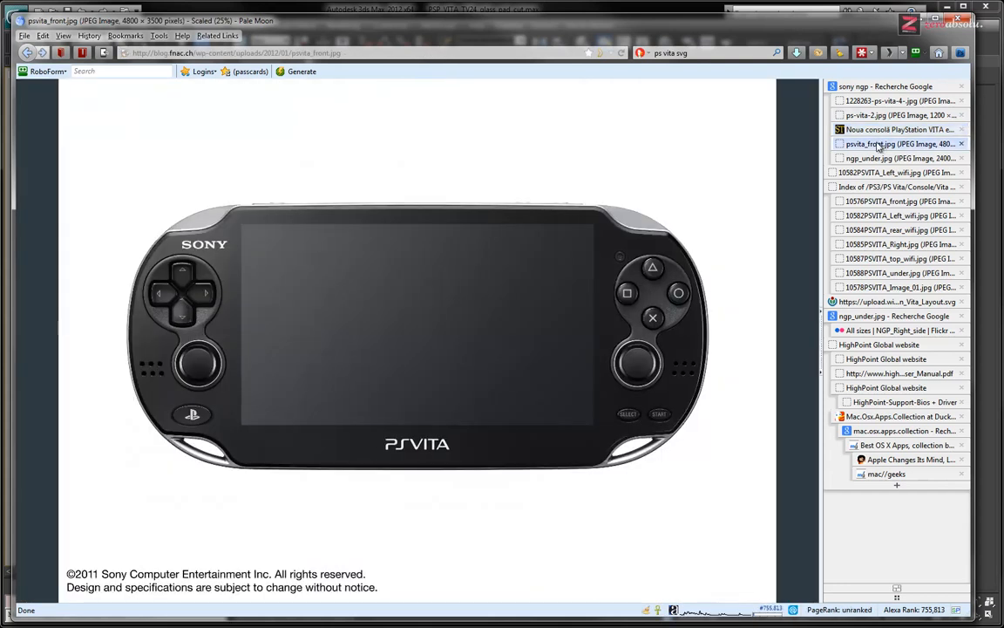
Inspect the glass rim around the upper-left and upper-right corners in the psvita_front.jpg image
{"action": "left_click", "coordinate": [190, 210]}
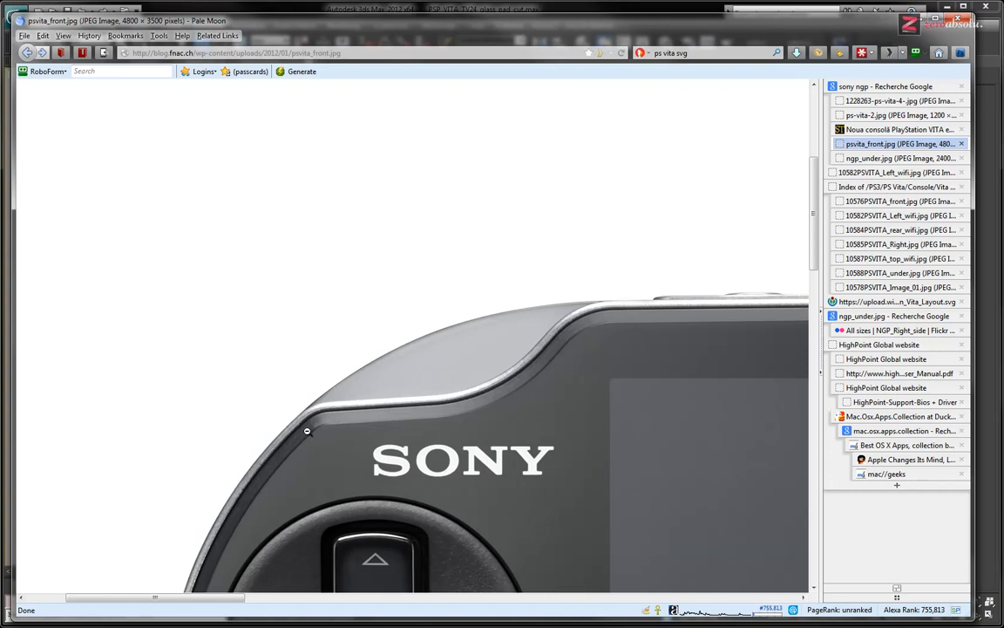
{"action": "left_click", "coordinate": [576, 338]}
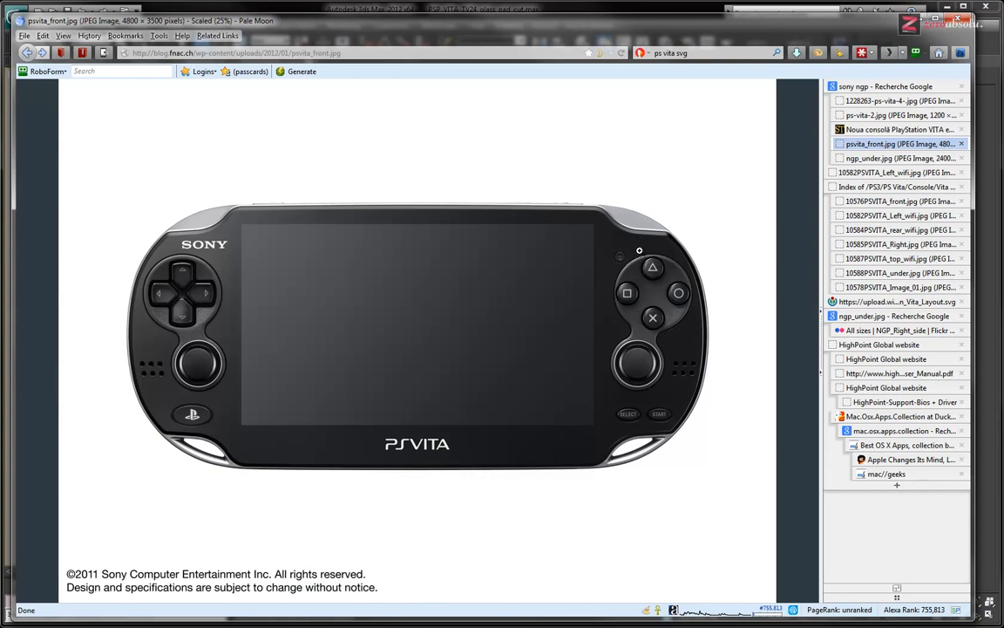
{"action": "left_click", "coordinate": [577, 223]}
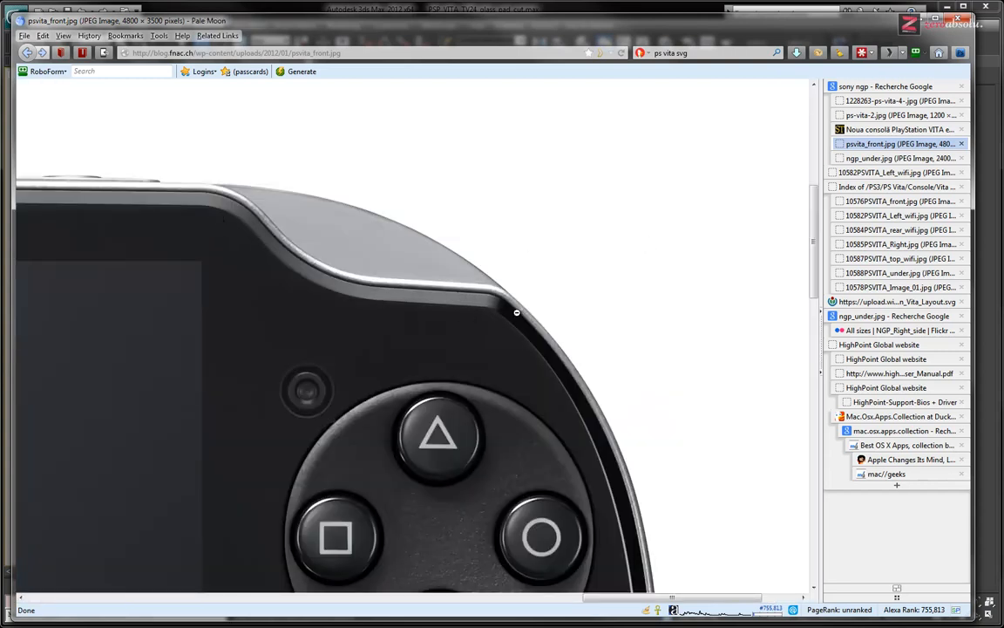
{"action": "left_click", "coordinate": [457, 318]}
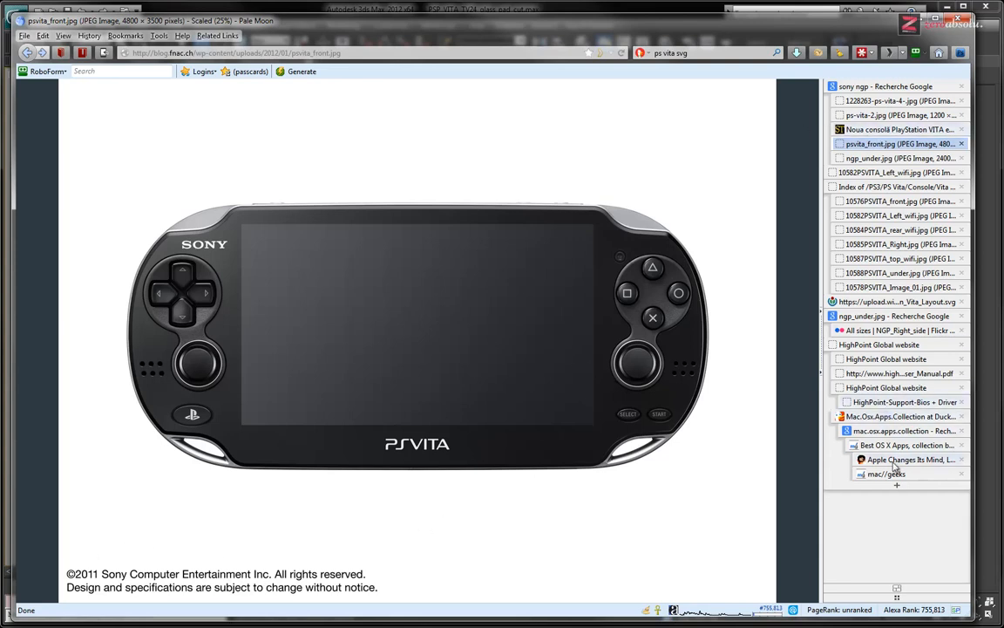
Switch back to 3ds Max and enter the Edge level of the Glass object's Edit Poly modifier
{"action": "left_click", "coordinate": [986, 509]}
{"action": "middle_click_drag", "start_coordinate": [550, 311], "coordinate": [403, 242]}
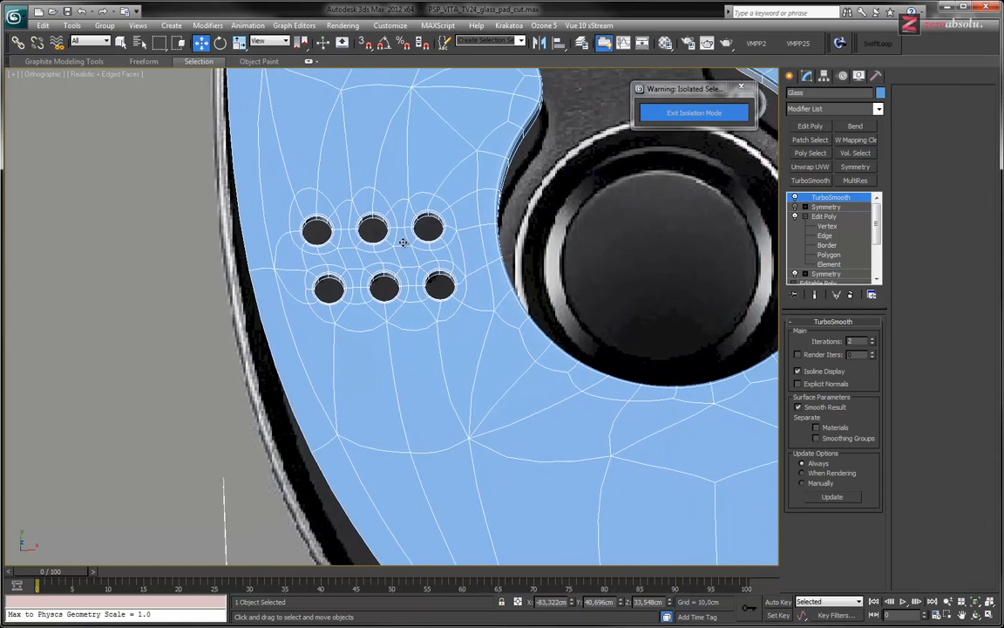
{"action": "scroll", "coordinate": [402, 242], "scroll_direction": "down", "scroll_amount": 3}
{"action": "left_click", "coordinate": [826, 235]}
{"action": "middle_click_drag", "start_coordinate": [465, 352], "coordinate": [408, 262]}
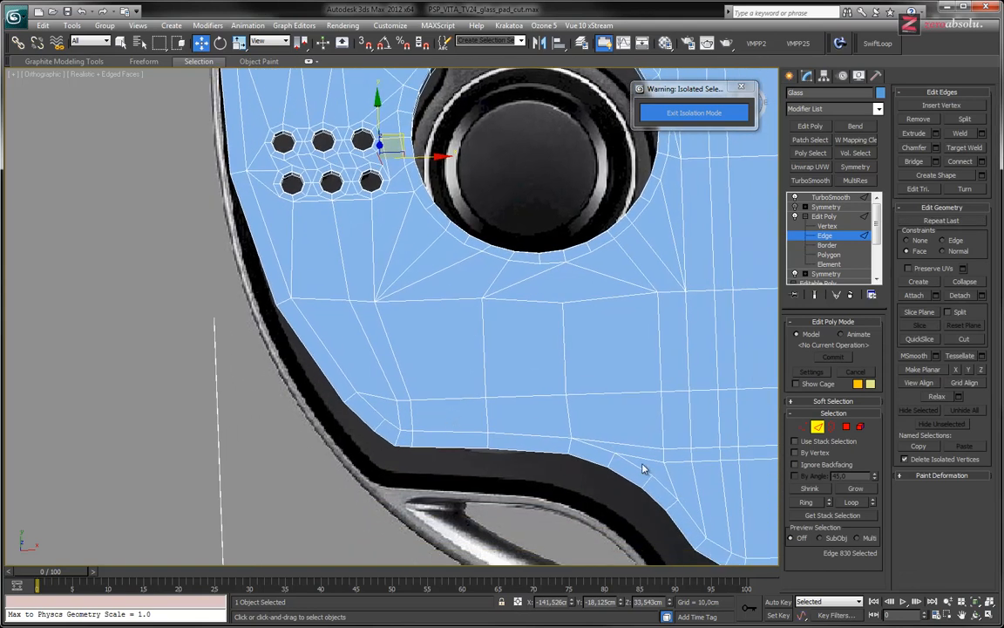
Select the edges running just inside the glass outline around its lower-left corner
{"action": "scroll", "coordinate": [471, 423], "scroll_direction": "up", "scroll_amount": 3}
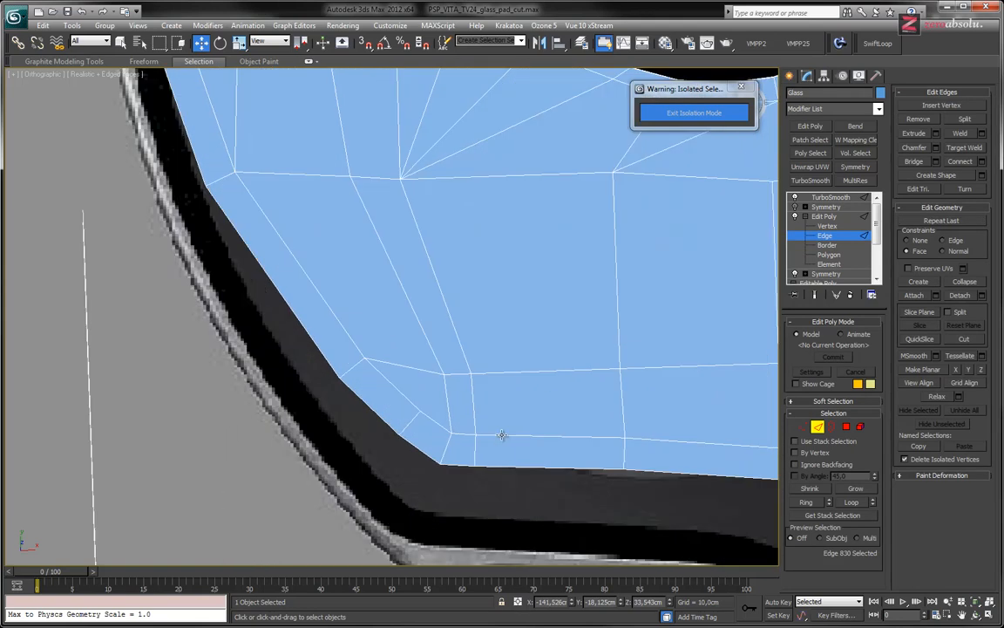
{"action": "left_click", "coordinate": [486, 436]}
{"action": "left_click", "coordinate": [468, 433], "text": "shift"}
{"action": "middle_click_drag", "start_coordinate": [503, 375], "coordinate": [471, 355]}
{"action": "scroll", "coordinate": [451, 396], "scroll_direction": "down", "scroll_amount": 3}
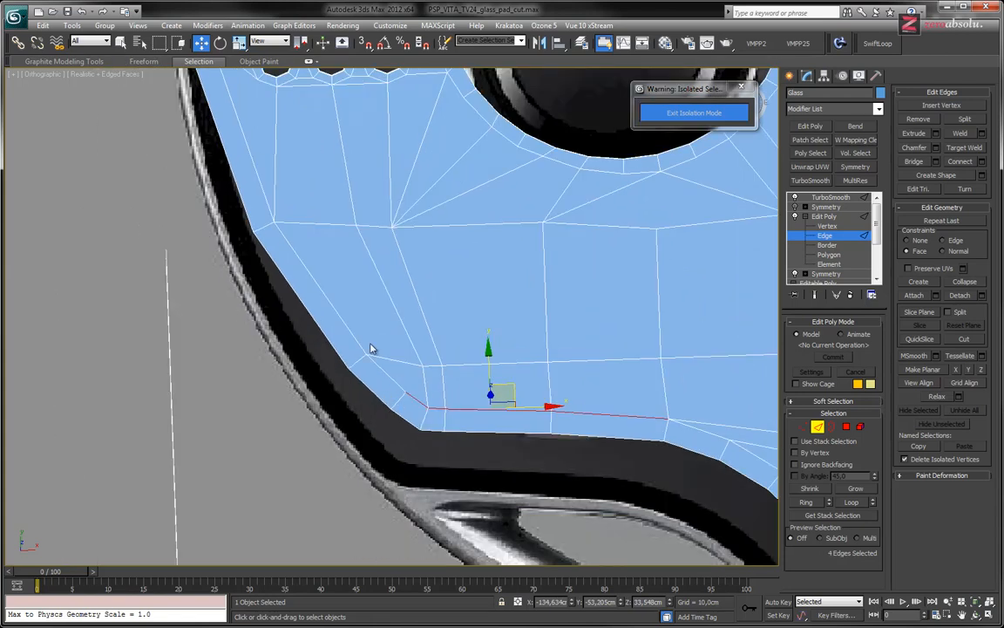
{"action": "left_click", "coordinate": [381, 369], "text": "ctrl"}
{"action": "left_click", "coordinate": [351, 332], "text": "ctrl"}
Extend the edge selection just inside the outline up the glass's left side, past the speaker holes and directional pad
{"action": "middle_click_drag", "start_coordinate": [369, 156], "coordinate": [589, 398]}
{"action": "left_click", "coordinate": [466, 384], "text": "ctrl"}
{"action": "left_click", "coordinate": [427, 240], "text": "ctrl"}
{"action": "middle_click_drag", "start_coordinate": [483, 164], "coordinate": [508, 476]}
{"action": "left_click", "coordinate": [444, 336], "text": "ctrl"}
{"action": "middle_click_drag", "start_coordinate": [527, 135], "coordinate": [515, 385]}
{"action": "left_click", "coordinate": [478, 339], "text": "ctrl"}
{"action": "left_click", "coordinate": [529, 199], "text": "ctrl"}
{"action": "middle_click_drag", "start_coordinate": [582, 192], "coordinate": [509, 385]}
{"action": "left_click", "coordinate": [492, 302], "text": "ctrl"}
{"action": "left_click", "coordinate": [530, 262], "text": "ctrl"}
With the plain Select tool, add the edges just inside the outline around the upper-left corner and along the shoulder curve
{"action": "left_click", "coordinate": [121, 42]}
{"action": "left_click", "coordinate": [558, 242], "text": "ctrl"}
{"action": "left_click", "coordinate": [553, 239], "text": "ctrl"}
{"action": "left_click", "coordinate": [558, 251], "text": "alt"}
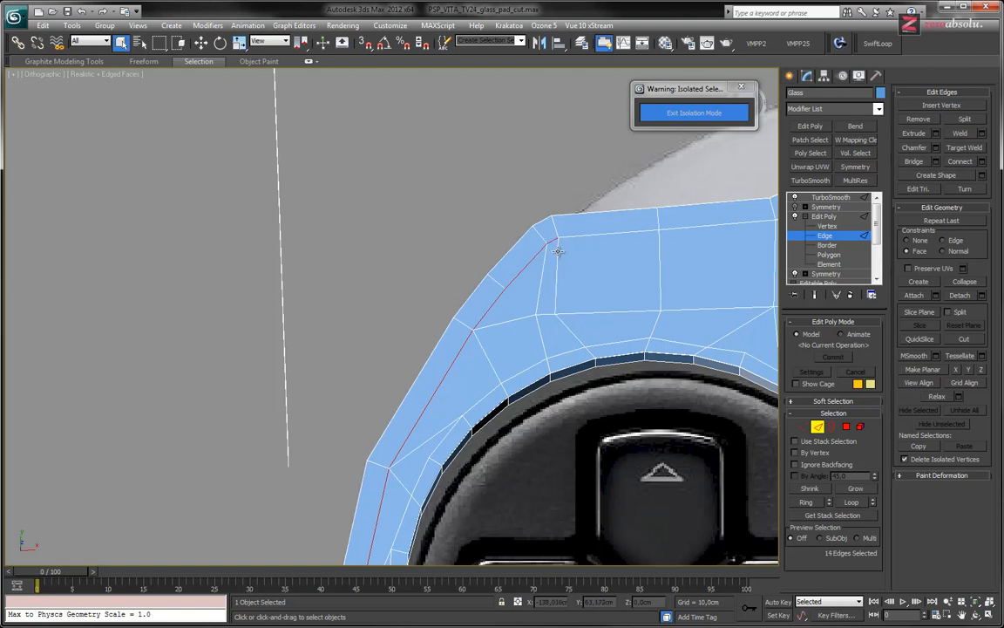
{"action": "left_click", "coordinate": [583, 237], "text": "ctrl"}
{"action": "left_click", "coordinate": [692, 227], "text": "ctrl"}
{"action": "middle_click_drag", "start_coordinate": [554, 298], "coordinate": [122, 355]}
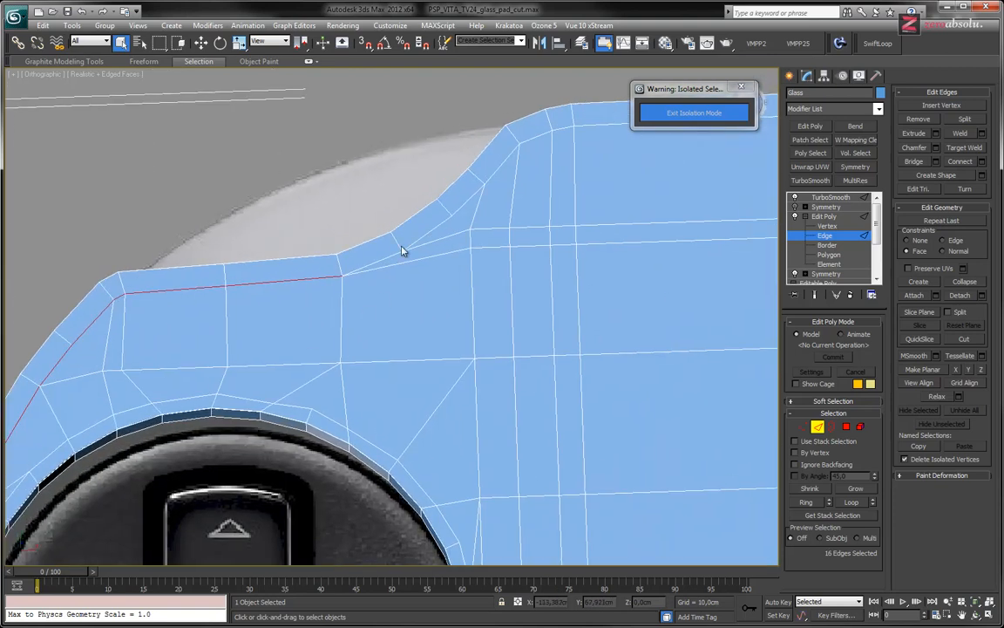
{"action": "left_click", "coordinate": [428, 230], "text": "ctrl"}
{"action": "left_click", "coordinate": [469, 200], "text": "ctrl"}
Complete the inner outline selection with the edges along the glass's top edge, lower shoulder curve and bottom edge
{"action": "middle_click_drag", "start_coordinate": [517, 277], "coordinate": [448, 412]}
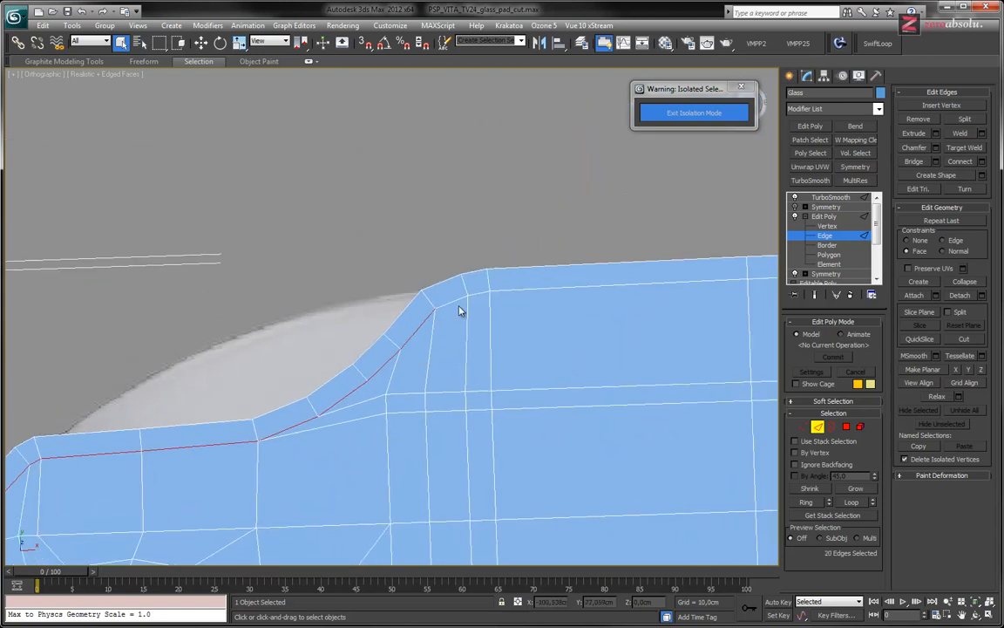
{"action": "scroll", "coordinate": [381, 341], "scroll_direction": "down", "scroll_amount": 4}
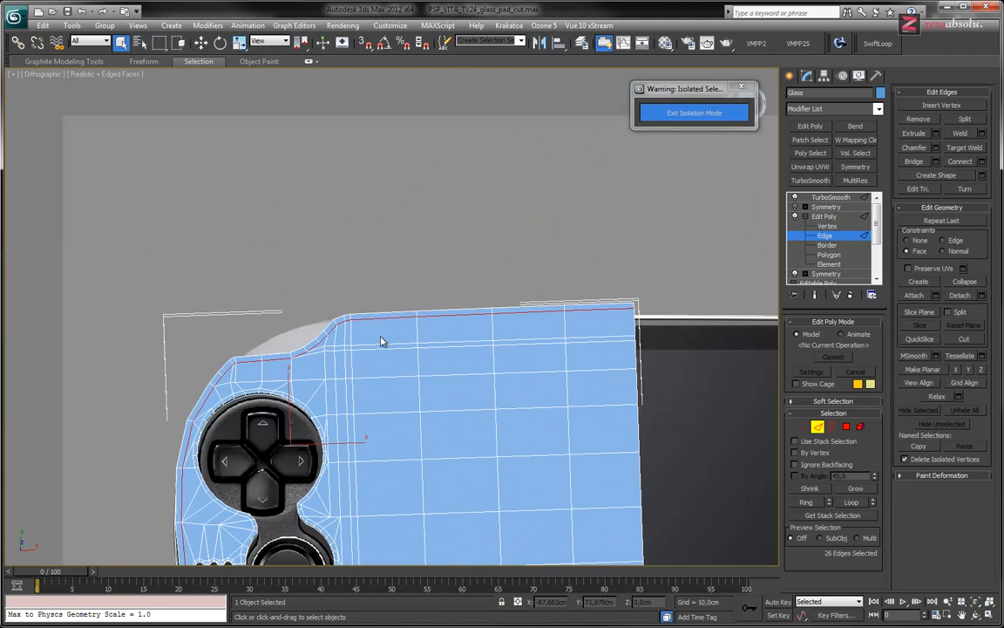
{"action": "middle_click_drag", "start_coordinate": [403, 398], "coordinate": [411, 377]}
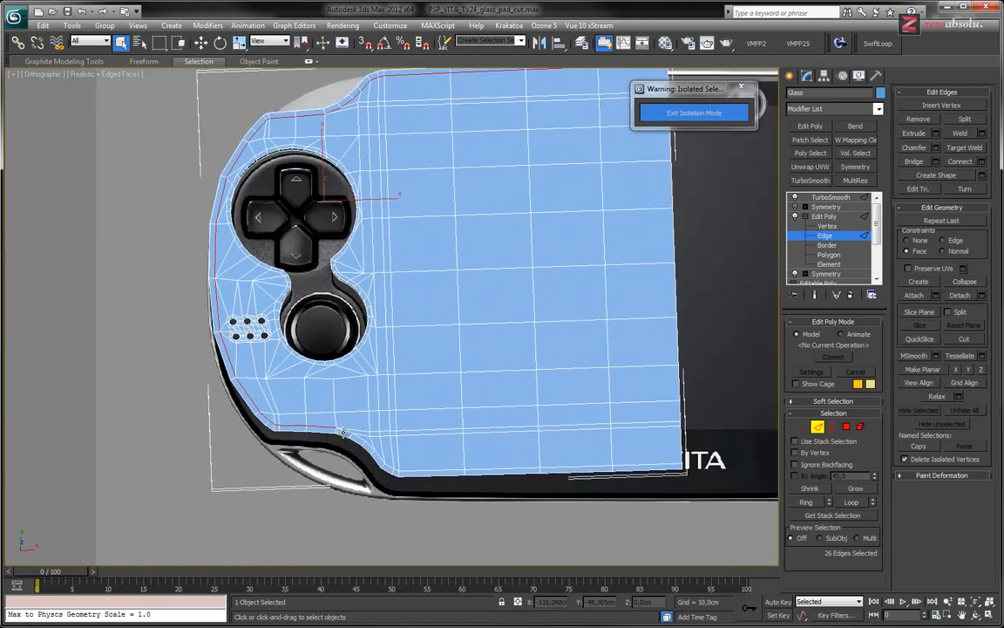
{"action": "scroll", "coordinate": [344, 432], "scroll_direction": "up", "scroll_amount": 3}
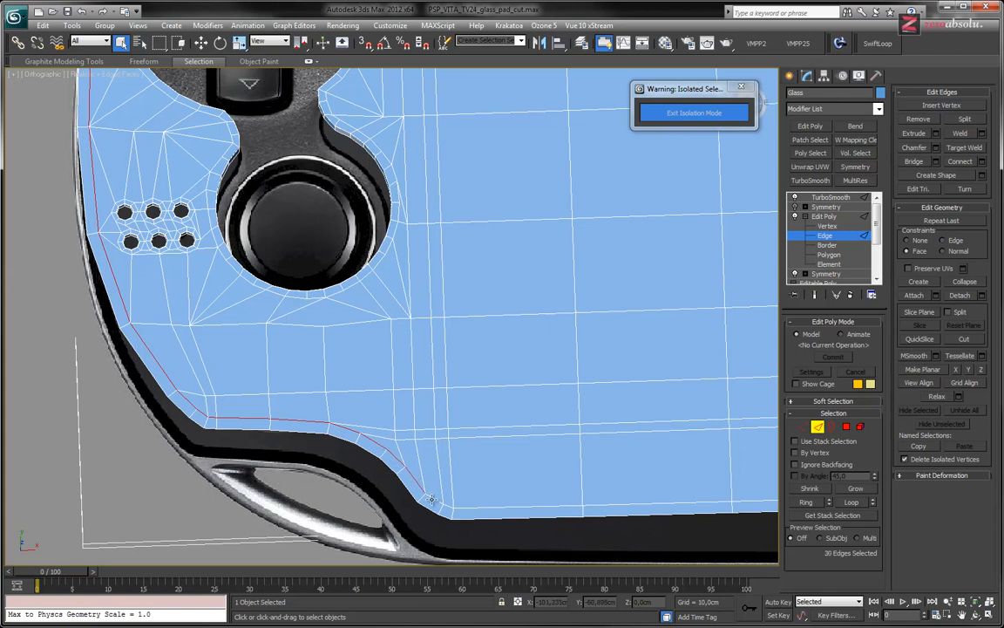
{"action": "double_click", "coordinate": [464, 504], "text": "ctrl"}
{"action": "middle_click_drag", "start_coordinate": [514, 403], "coordinate": [464, 361]}
Replace the selection with the outermost edge loop along the rim of the glass's front face
{"action": "scroll", "coordinate": [527, 444], "scroll_direction": "down", "scroll_amount": 3}
{"action": "scroll", "coordinate": [464, 361], "scroll_direction": "up", "scroll_amount": 6}
{"action": "middle_click_drag", "start_coordinate": [400, 388], "coordinate": [418, 400]}
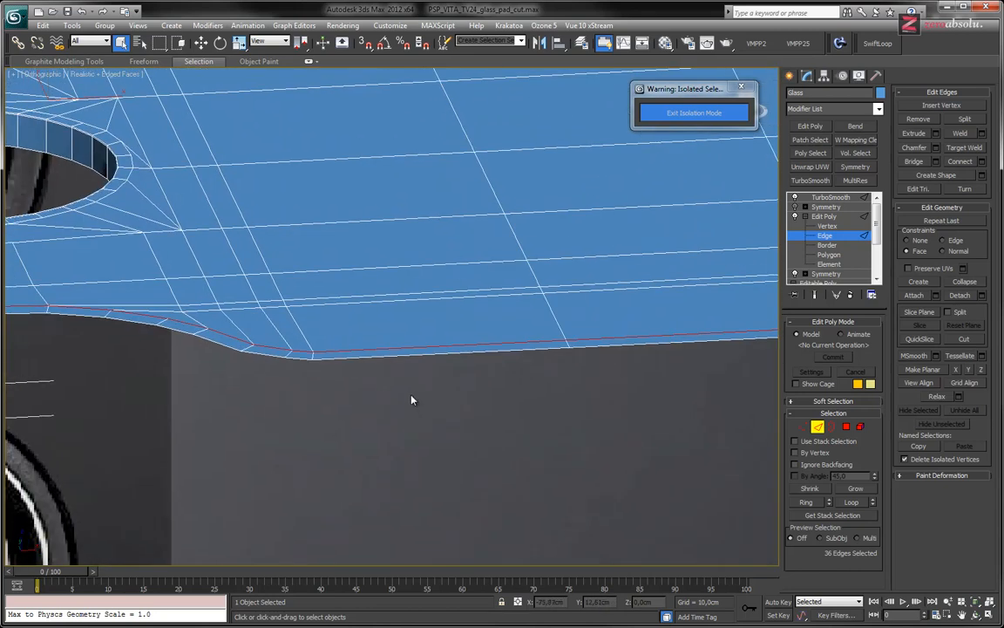
{"action": "middle_click_drag", "start_coordinate": [411, 397], "coordinate": [580, 402], "text": "alt"}
{"action": "scroll", "coordinate": [358, 379], "scroll_direction": "up", "scroll_amount": 3}
{"action": "scroll", "coordinate": [358, 379], "scroll_direction": "down", "scroll_amount": 6}
{"action": "scroll", "coordinate": [253, 369], "scroll_direction": "up", "scroll_amount": 6}
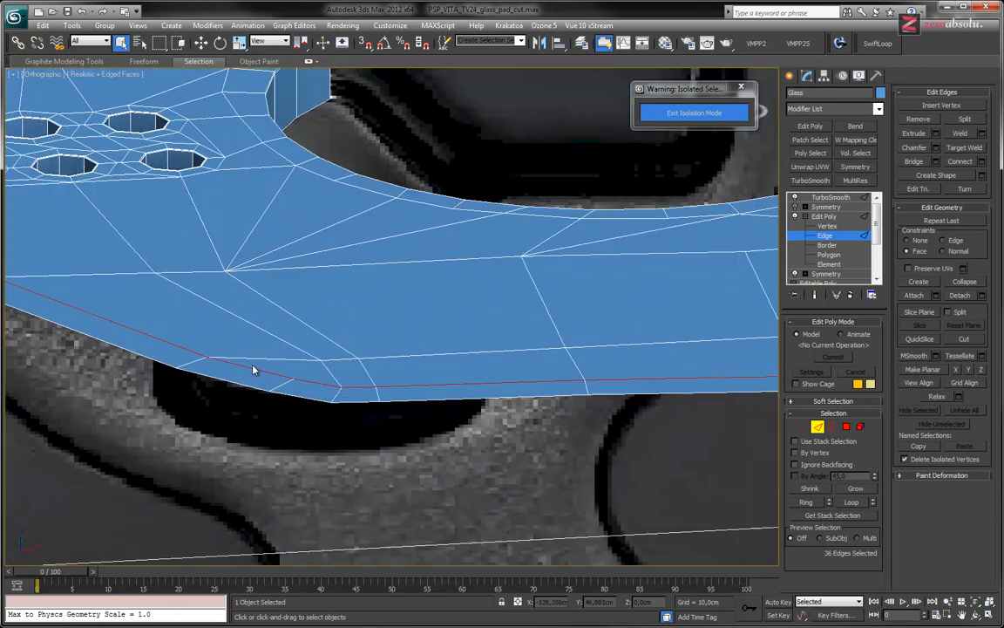
{"action": "scroll", "coordinate": [253, 369], "scroll_direction": "up", "scroll_amount": 2}
{"action": "left_click", "coordinate": [447, 415]}
{"action": "double_click", "coordinate": [410, 416]}
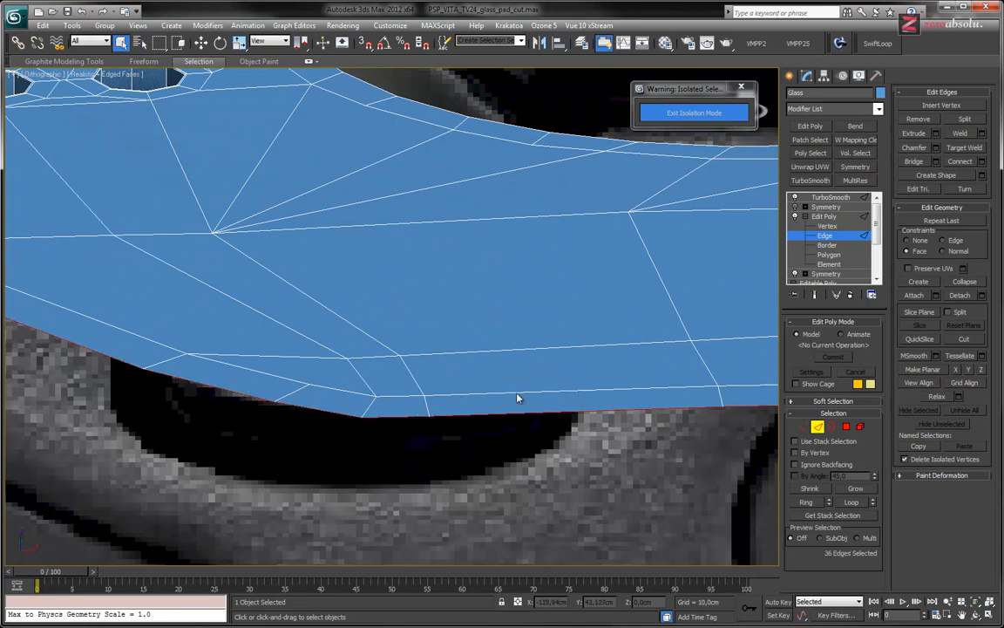
Set the edge constraint to None and lower the glass's outer rim edges about 1 cm along Z
{"action": "scroll", "coordinate": [518, 397], "scroll_direction": "down", "scroll_amount": 5}
{"action": "mouse_move", "coordinate": [609, 354]}
{"action": "middle_mouse_down"}
{"action": "mouse_move", "coordinate": [555, 387]}
{"action": "mouse_move", "coordinate": [461, 238]}
{"action": "middle_mouse_up"}
{"action": "scroll", "coordinate": [555, 387], "scroll_direction": "down", "scroll_amount": 2}
{"action": "key", "text": "w"}
{"action": "left_click_drag", "start_coordinate": [461, 240], "coordinate": [459, 274]}
{"action": "key", "text": "ctrl+z"}
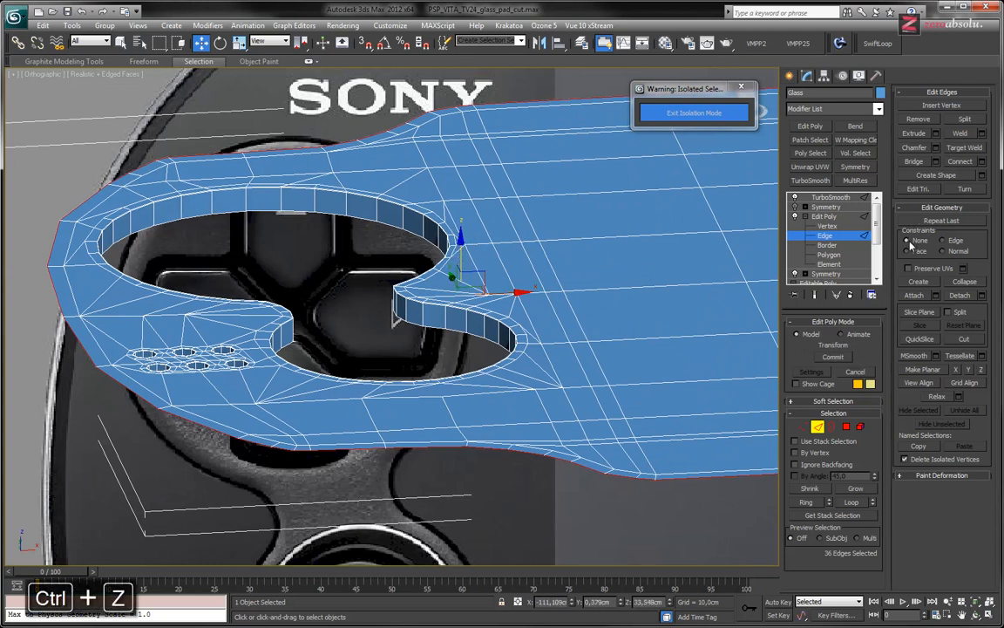
{"action": "left_click_drag", "start_coordinate": [462, 256], "coordinate": [460, 261]}
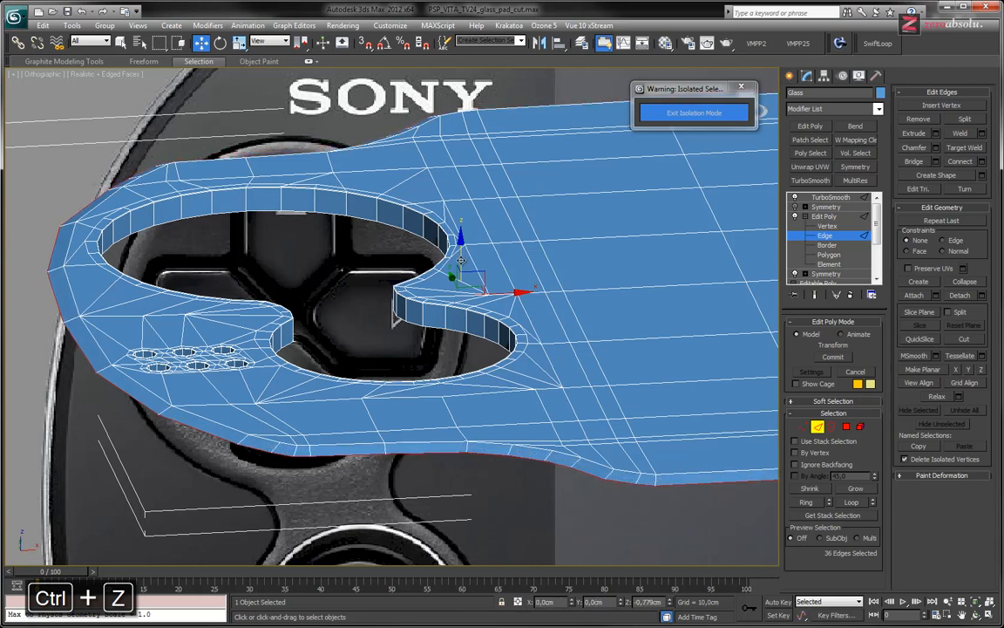
{"action": "middle_click_drag", "start_coordinate": [460, 260], "coordinate": [427, 282], "text": "alt"}
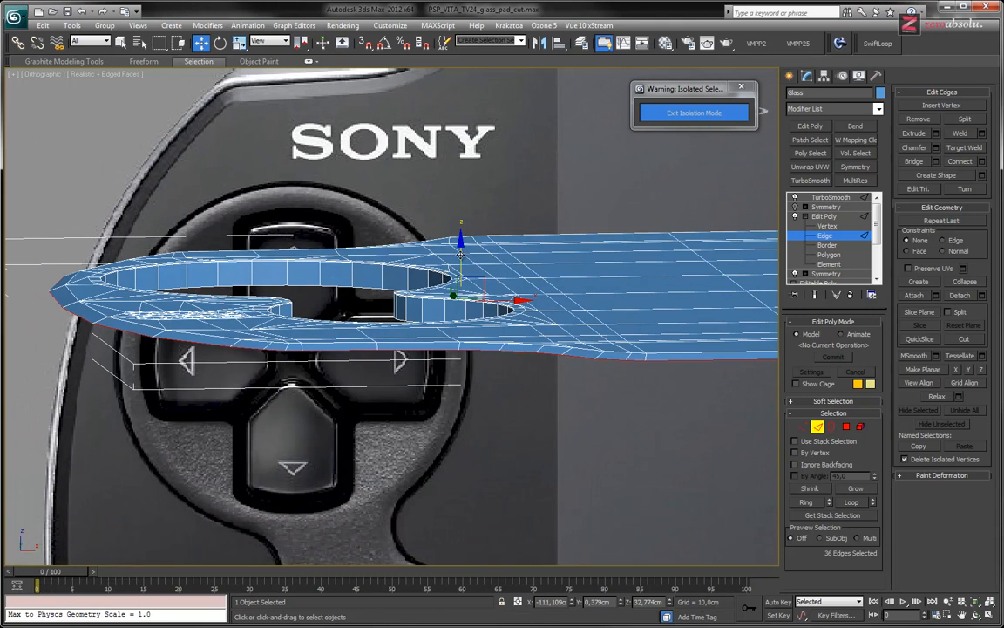
{"action": "left_click_drag", "start_coordinate": [461, 255], "coordinate": [460, 258]}
{"action": "middle_click_drag", "start_coordinate": [360, 306], "coordinate": [349, 372], "text": "alt"}
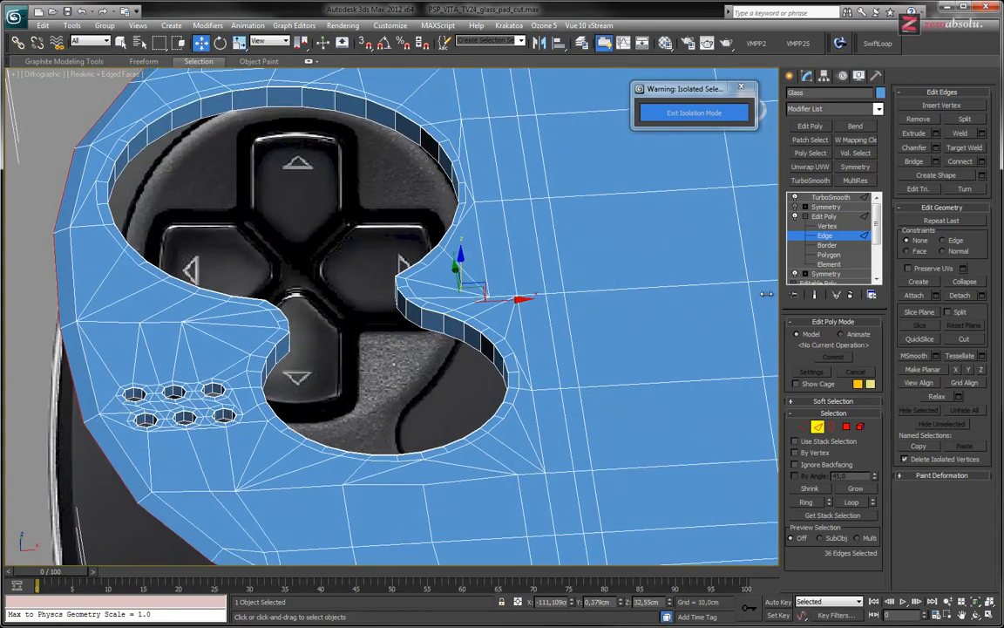
{"action": "left_click", "coordinate": [815, 296]}
{"action": "left_click", "coordinate": [815, 296]}
Select the ring of short edges crossing the narrow strip between the glass's inner outline and its lowered rim
{"action": "middle_click_drag", "start_coordinate": [255, 458], "coordinate": [441, 331]}
{"action": "middle_click_drag", "start_coordinate": [457, 431], "coordinate": [451, 394]}
{"action": "scroll", "coordinate": [451, 394], "scroll_direction": "up", "scroll_amount": 5}
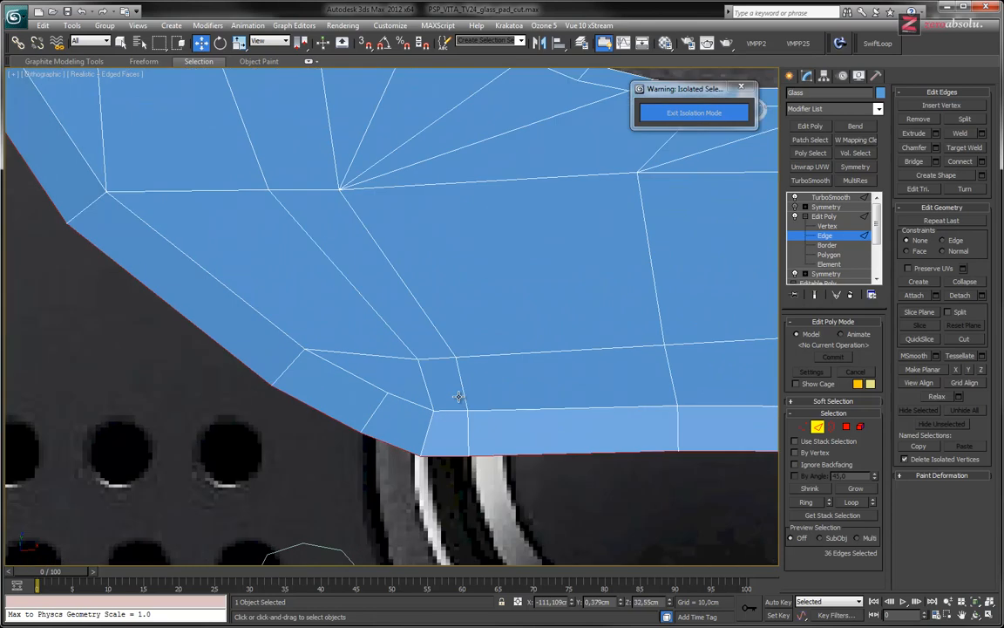
{"action": "left_click", "coordinate": [468, 431]}
{"action": "left_click", "coordinate": [677, 425], "text": "shift"}
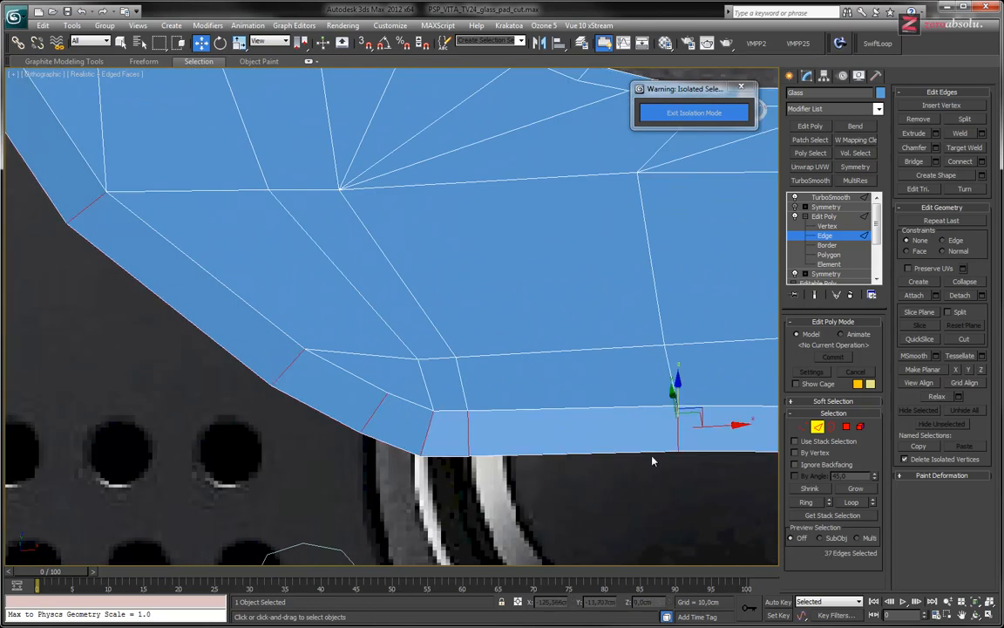
Connect the ring edges with 2 segments, pinch -84 and slide 1490, placing both loops close to the inner outline
{"action": "left_click", "coordinate": [982, 161]}
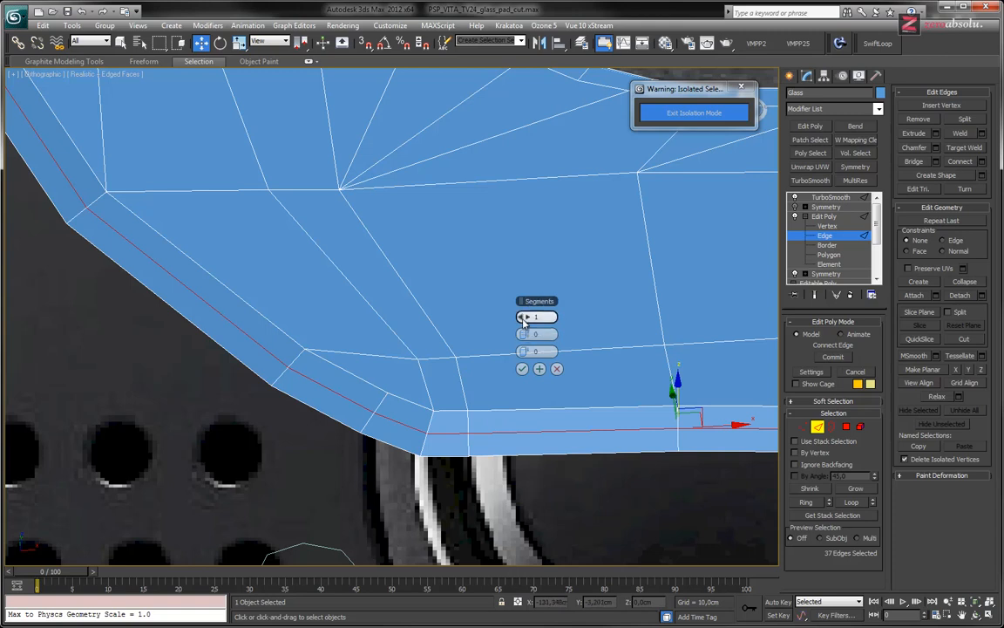
{"action": "left_click", "coordinate": [527, 317]}
{"action": "left_click_drag", "start_coordinate": [526, 336], "coordinate": [929, 353]}
{"action": "left_click_drag", "start_coordinate": [522, 351], "coordinate": [669, 358]}
{"action": "left_click_drag", "start_coordinate": [598, 361], "coordinate": [389, 345]}
{"action": "left_click_drag", "start_coordinate": [525, 352], "coordinate": [888, 366]}
{"action": "middle_click_drag", "start_coordinate": [571, 410], "coordinate": [471, 409]}
{"action": "scroll", "coordinate": [349, 420], "scroll_direction": "up", "scroll_amount": 5}
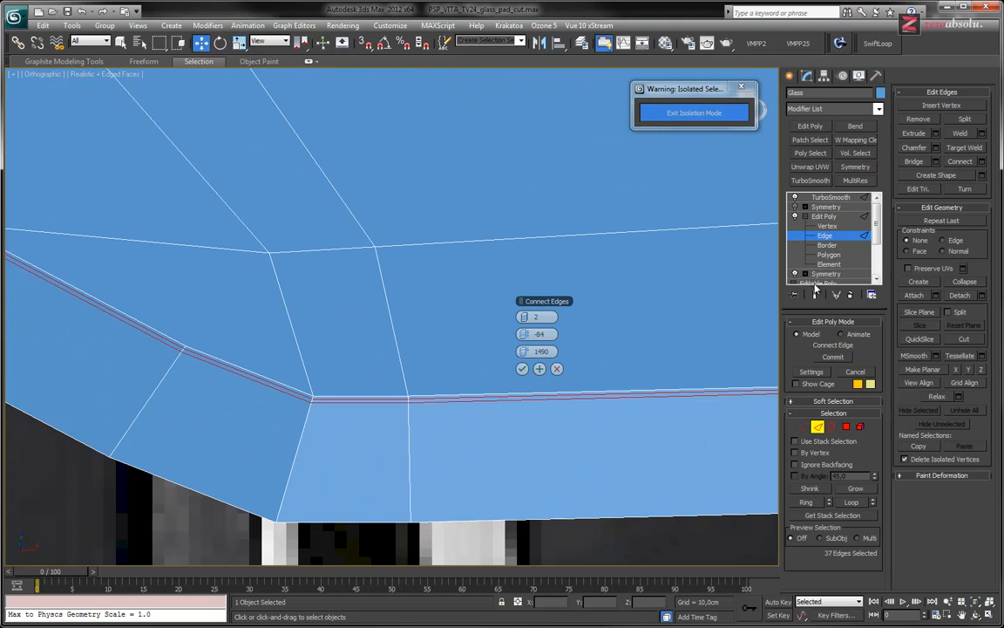
Examine the smoothed rim with and without edges shown, around the speaker-hole corner, shoulder curves and bottom edge
{"action": "scroll", "coordinate": [724, 311], "scroll_direction": "down", "scroll_amount": 3}
{"action": "scroll", "coordinate": [440, 345], "scroll_direction": "up", "scroll_amount": 3}
{"action": "scroll", "coordinate": [416, 355], "scroll_direction": "down", "scroll_amount": 6}
{"action": "middle_click_drag", "start_coordinate": [415, 356], "coordinate": [292, 221]}
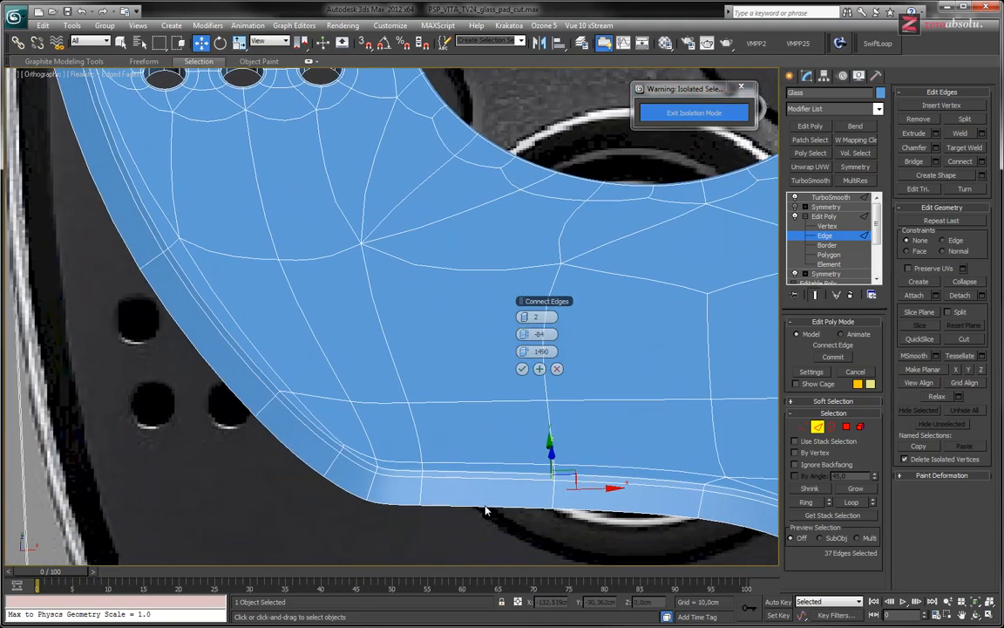
{"action": "scroll", "coordinate": [487, 512], "scroll_direction": "up", "scroll_amount": 4}
{"action": "key", "text": "F4"}
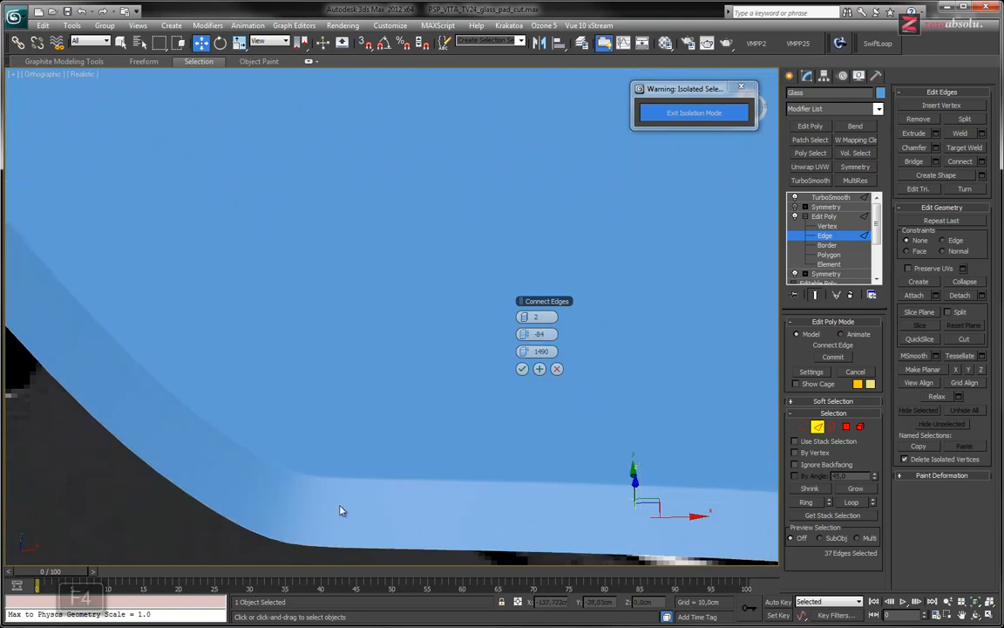
{"action": "scroll", "coordinate": [495, 435], "scroll_direction": "down", "scroll_amount": 4}
{"action": "middle_click_drag", "start_coordinate": [410, 406], "coordinate": [334, 415]}
{"action": "scroll", "coordinate": [387, 433], "scroll_direction": "down", "scroll_amount": 4}
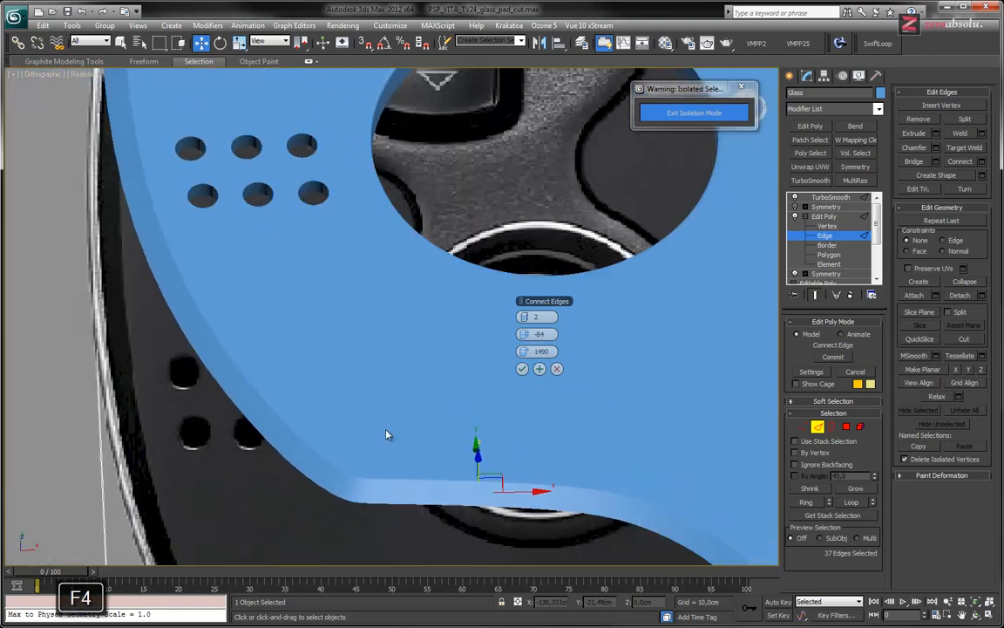
{"action": "middle_click_drag", "start_coordinate": [399, 358], "coordinate": [402, 546]}
{"action": "middle_click_drag", "start_coordinate": [430, 289], "coordinate": [314, 385]}
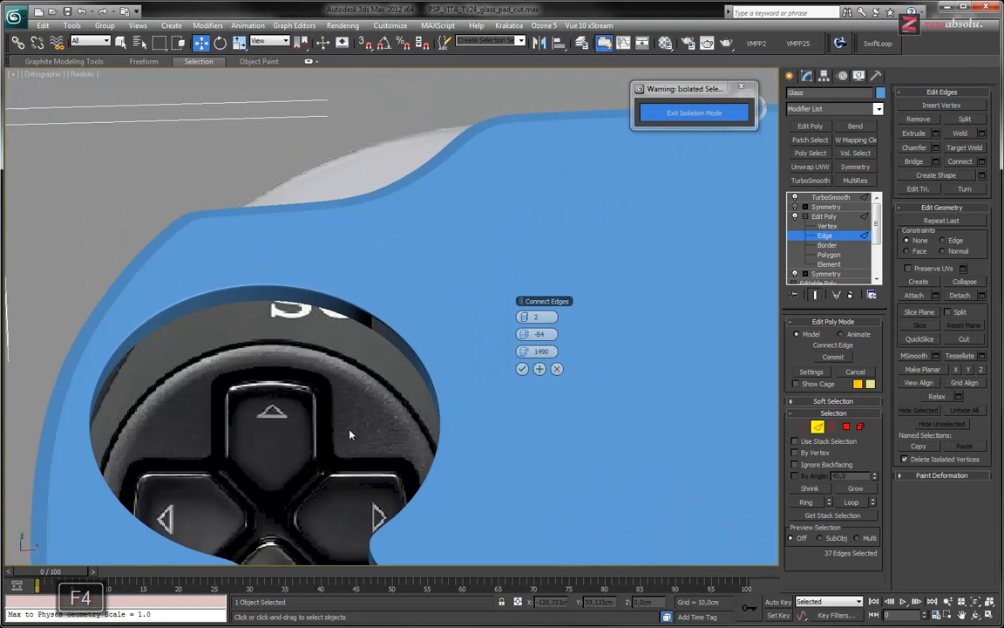
{"action": "middle_click_drag", "start_coordinate": [375, 329], "coordinate": [254, 217]}
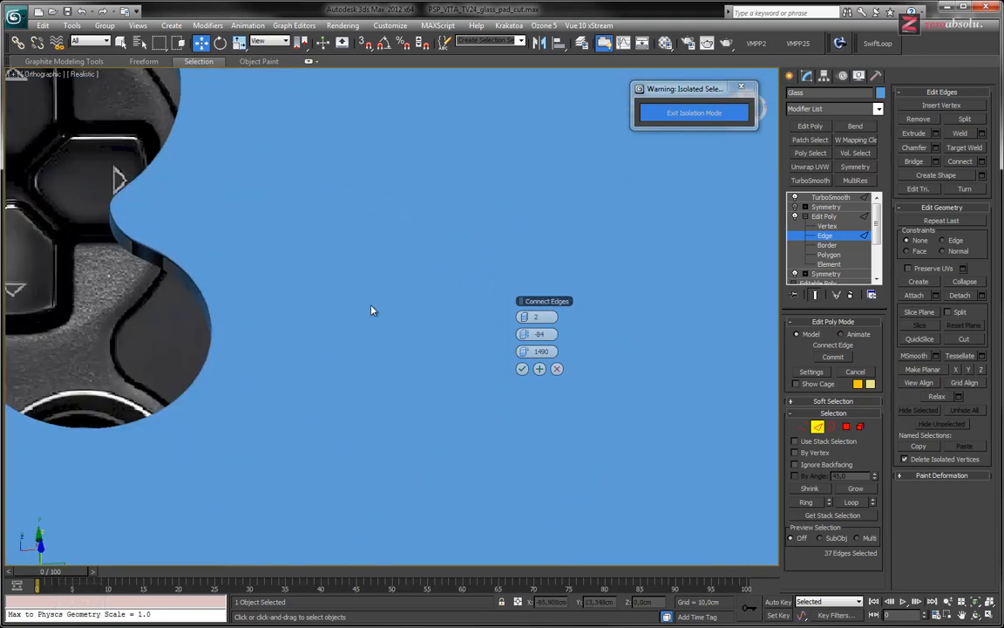
{"action": "scroll", "coordinate": [373, 309], "scroll_direction": "down", "scroll_amount": 4}
{"action": "middle_click_drag", "start_coordinate": [433, 466], "coordinate": [386, 405]}
{"action": "middle_click_drag", "start_coordinate": [663, 416], "coordinate": [568, 435]}
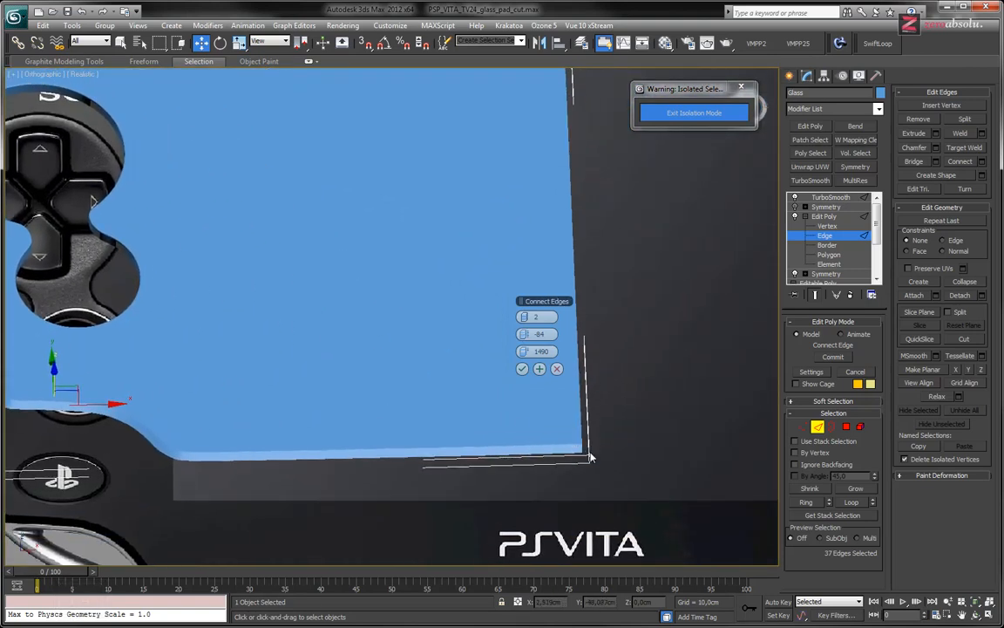
{"action": "scroll", "coordinate": [571, 440], "scroll_direction": "up", "scroll_amount": 4}
{"action": "key", "text": "F4"}
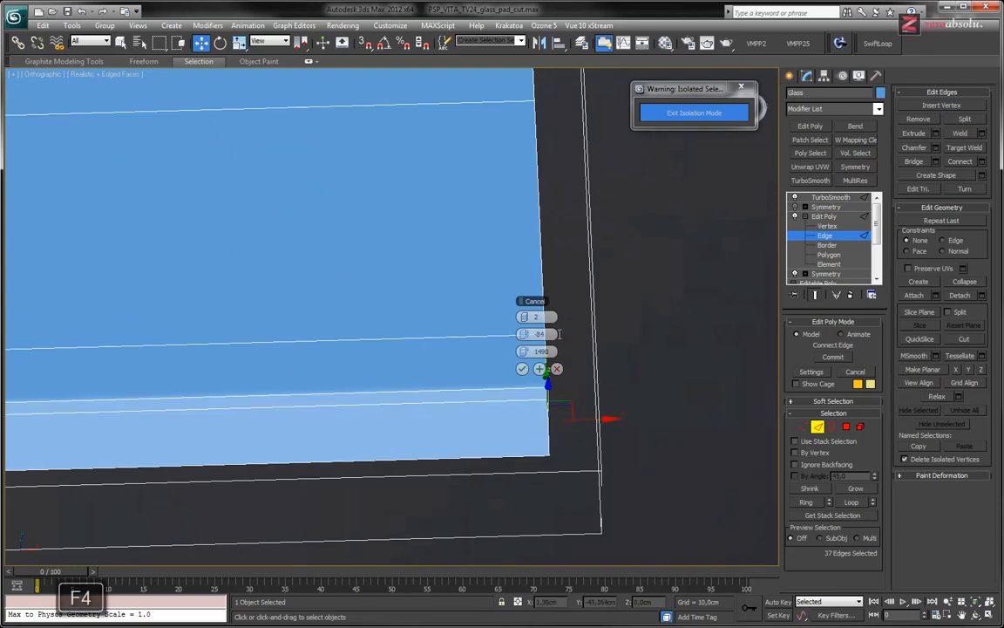
Adjust the edge connection to pinch -87 and slide 1903, and accept it
{"action": "middle_click_drag", "start_coordinate": [535, 405], "coordinate": [444, 435]}
{"action": "scroll", "coordinate": [484, 427], "scroll_direction": "up", "scroll_amount": 4}
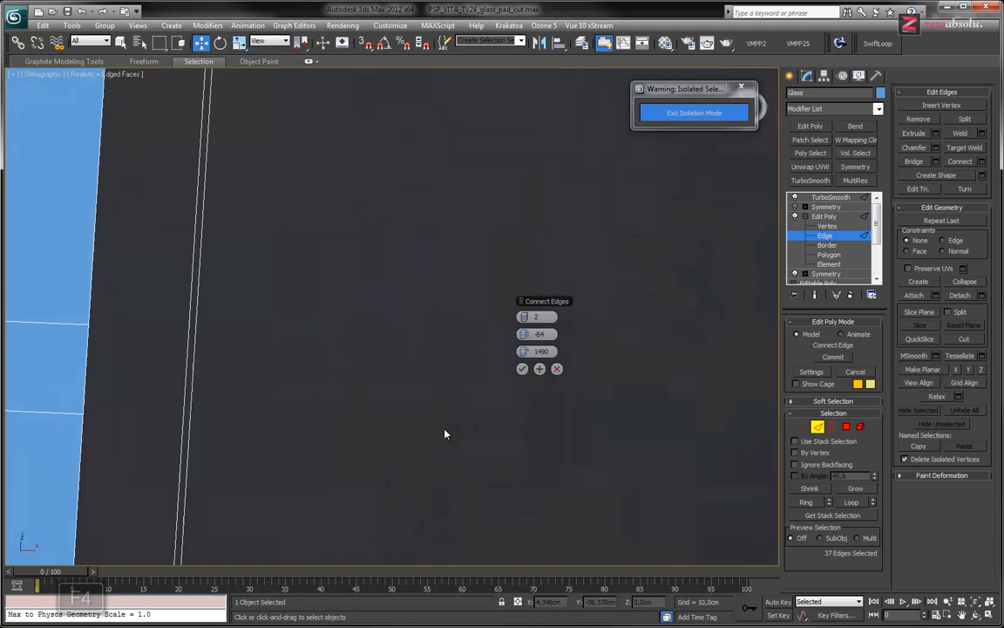
{"action": "middle_click_drag", "start_coordinate": [365, 450], "coordinate": [586, 74]}
{"action": "middle_click_drag", "start_coordinate": [398, 237], "coordinate": [427, 366]}
{"action": "scroll", "coordinate": [420, 323], "scroll_direction": "up", "scroll_amount": 5}
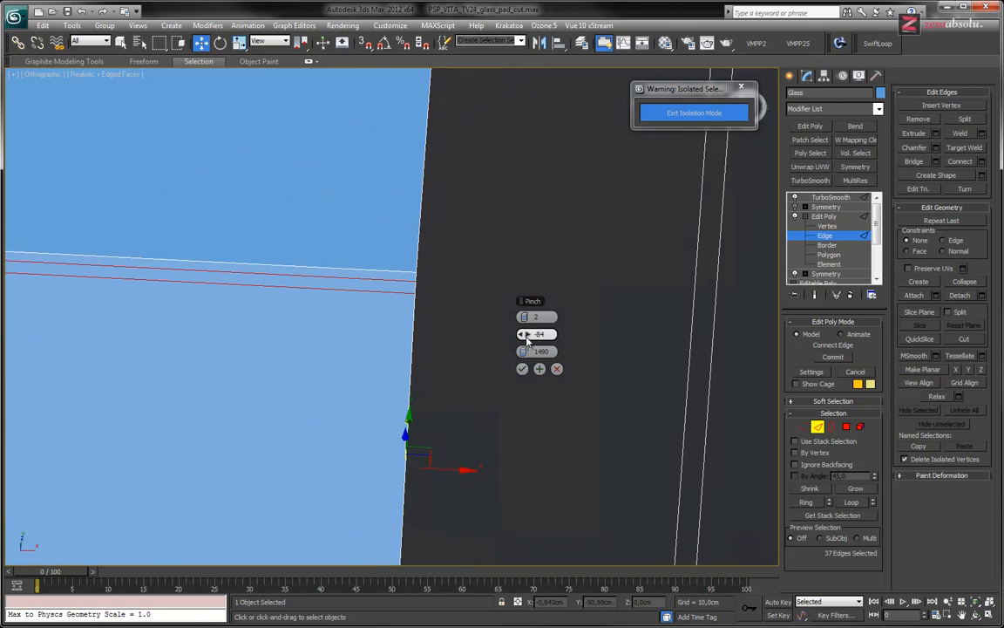
{"action": "left_click_drag", "start_coordinate": [532, 350], "coordinate": [1003, 350]}
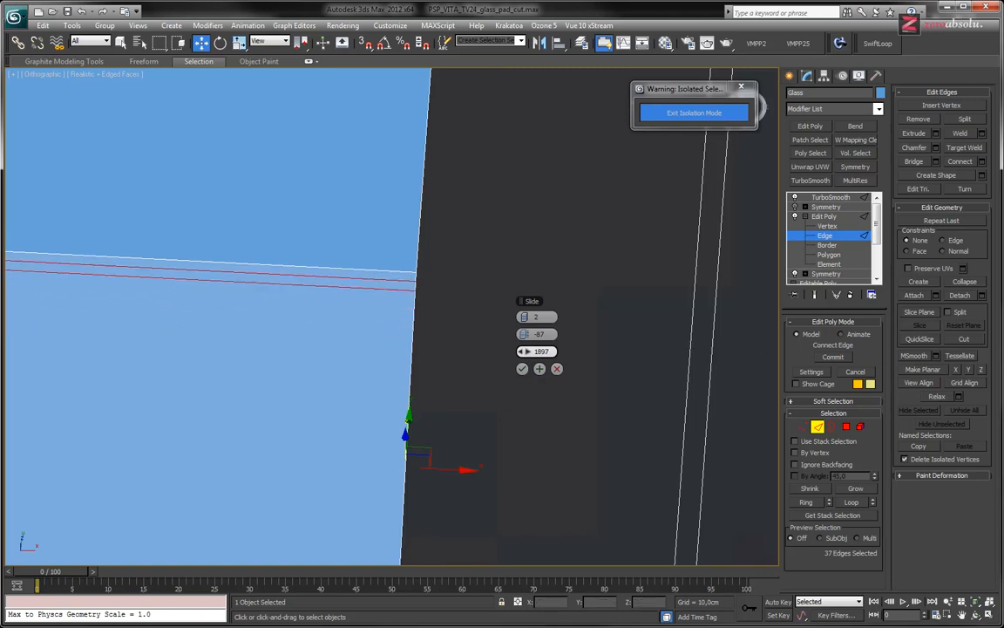
{"action": "middle_click_drag", "start_coordinate": [175, 304], "coordinate": [547, 374]}
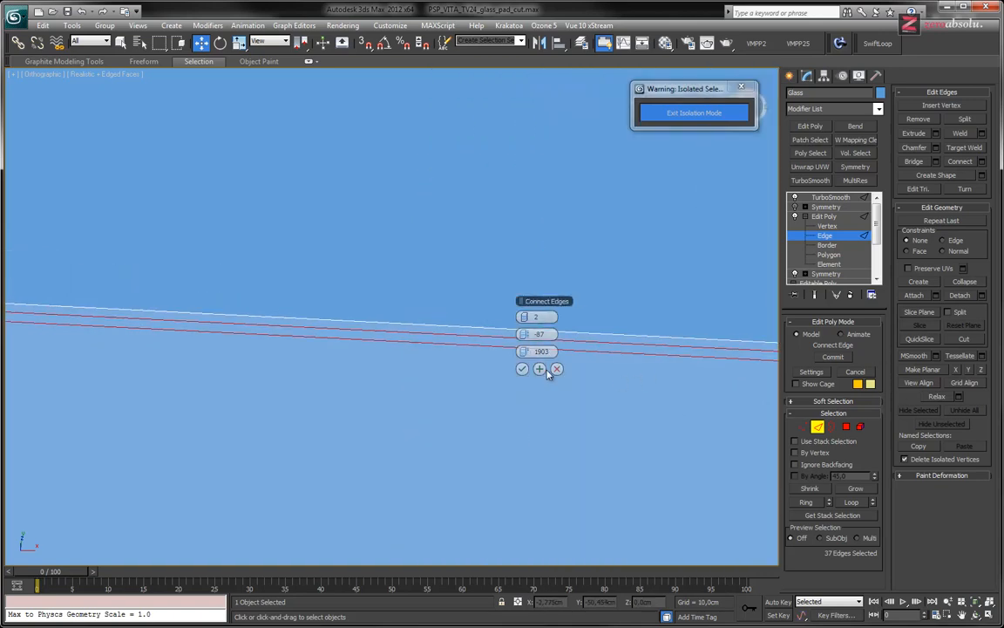
{"action": "scroll", "coordinate": [429, 347], "scroll_direction": "down", "scroll_amount": 5}
{"action": "middle_click_drag", "start_coordinate": [171, 380], "coordinate": [774, 444]}
{"action": "middle_click_drag", "start_coordinate": [306, 402], "coordinate": [646, 416]}
{"action": "scroll", "coordinate": [354, 421], "scroll_direction": "down", "scroll_amount": 4}
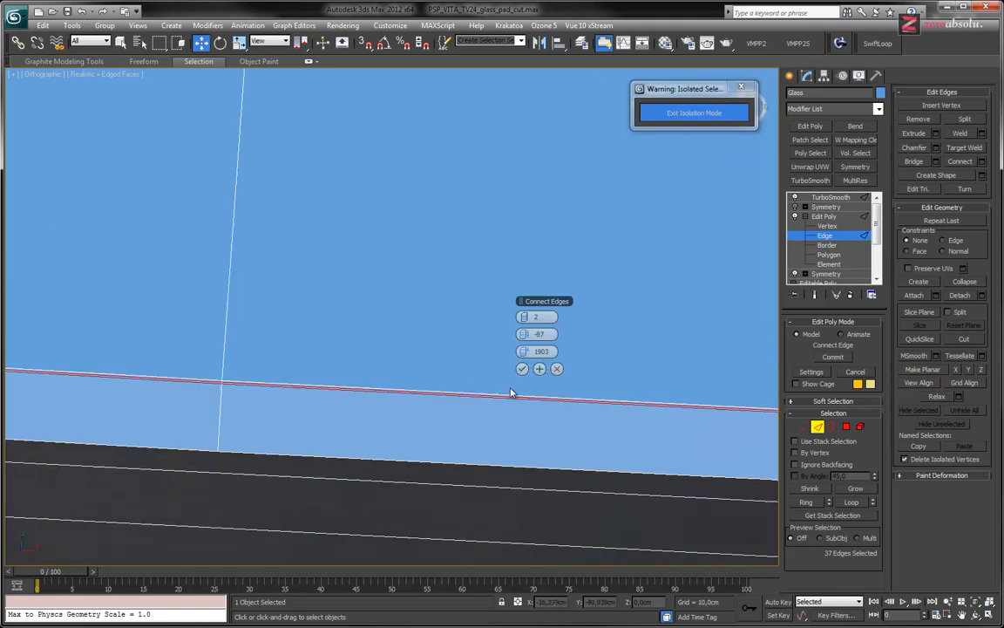
{"action": "left_click", "coordinate": [523, 369]}
Leave edge editing for the upper Symmetry modifier and exit isolation mode so the whole console is shown
{"action": "middle_click_drag", "start_coordinate": [488, 325], "coordinate": [514, 369]}
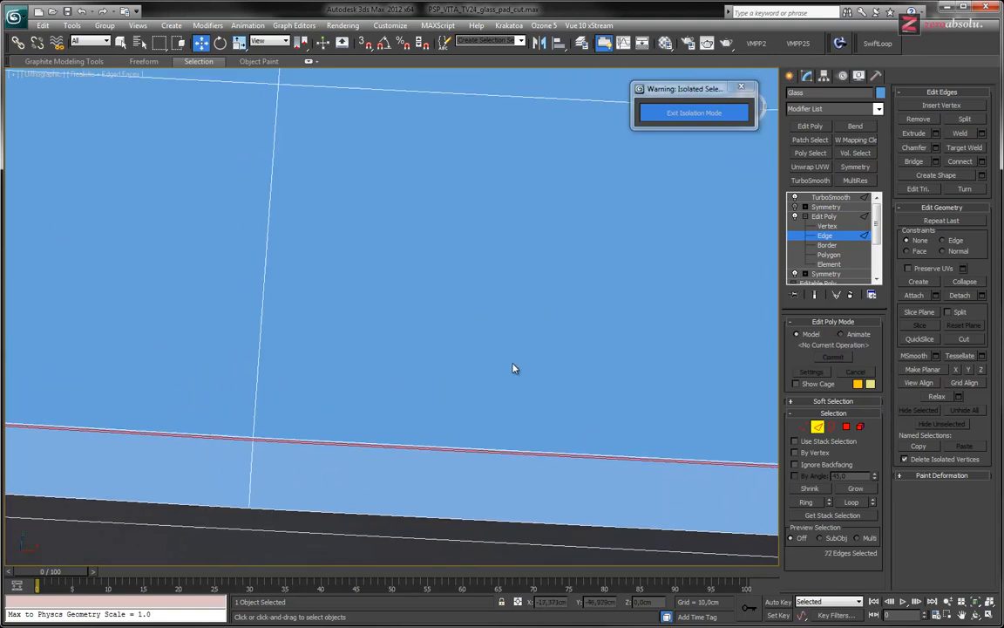
{"action": "scroll", "coordinate": [513, 368], "scroll_direction": "down", "scroll_amount": 5}
{"action": "scroll", "coordinate": [514, 368], "scroll_direction": "up", "scroll_amount": 3}
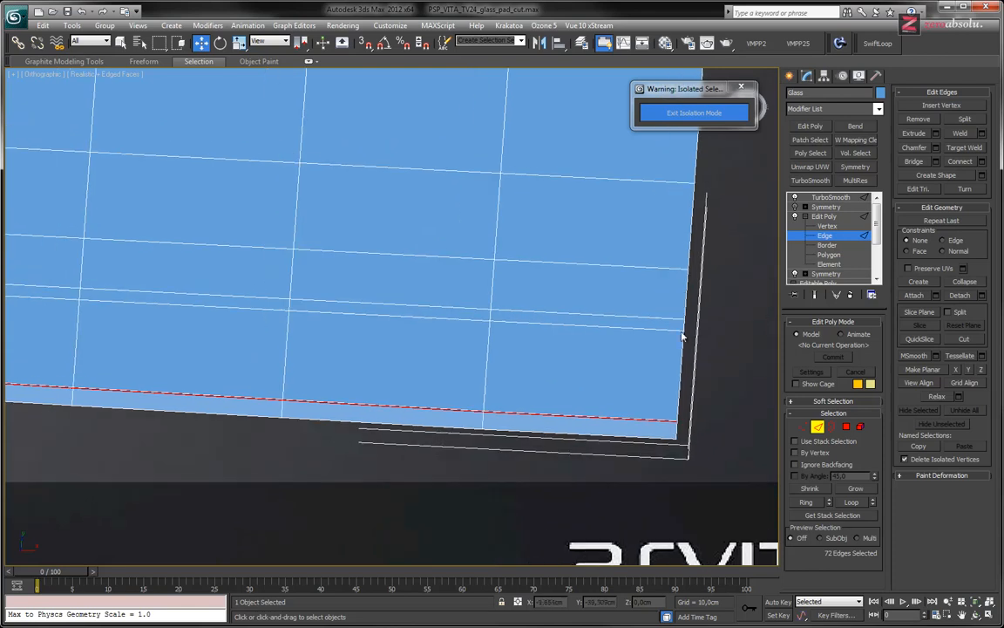
{"action": "left_click", "coordinate": [824, 216]}
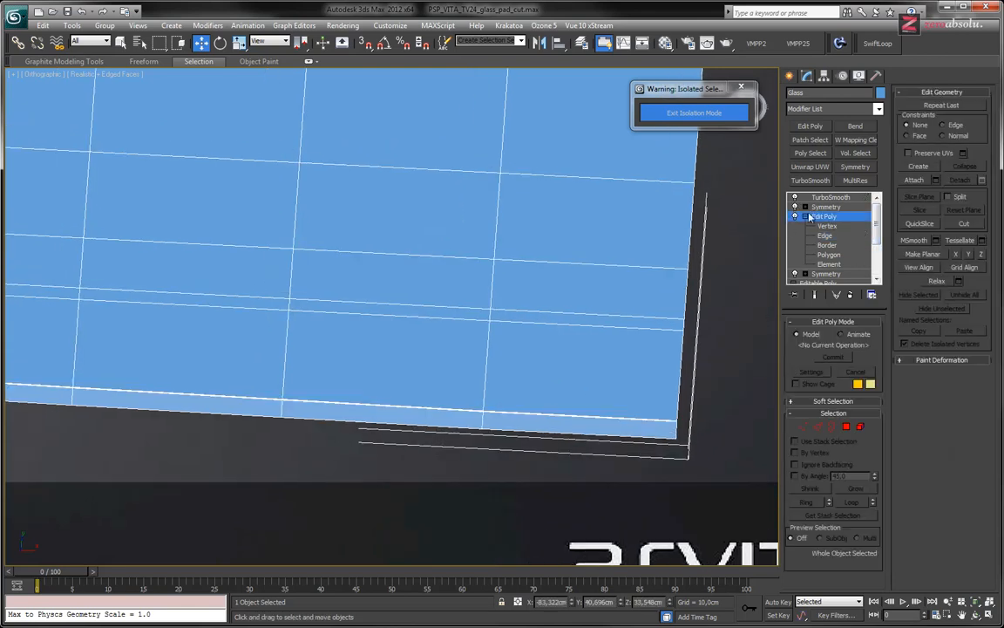
{"action": "left_click", "coordinate": [820, 207]}
{"action": "scroll", "coordinate": [543, 288], "scroll_direction": "down", "scroll_amount": 5}
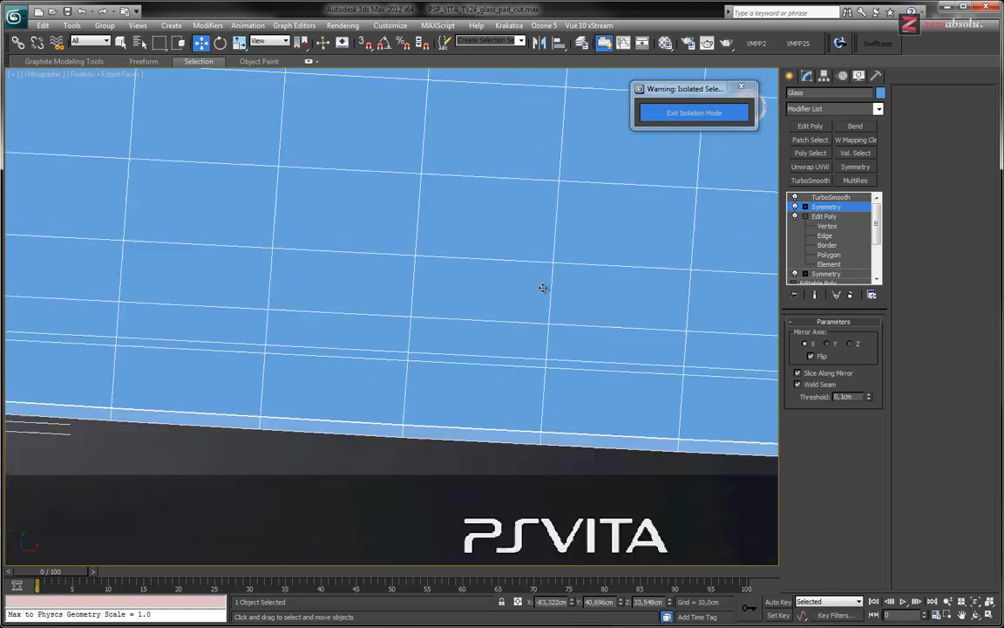
{"action": "middle_click_drag", "start_coordinate": [534, 278], "coordinate": [540, 221], "text": "alt"}
{"action": "left_click", "coordinate": [671, 113]}
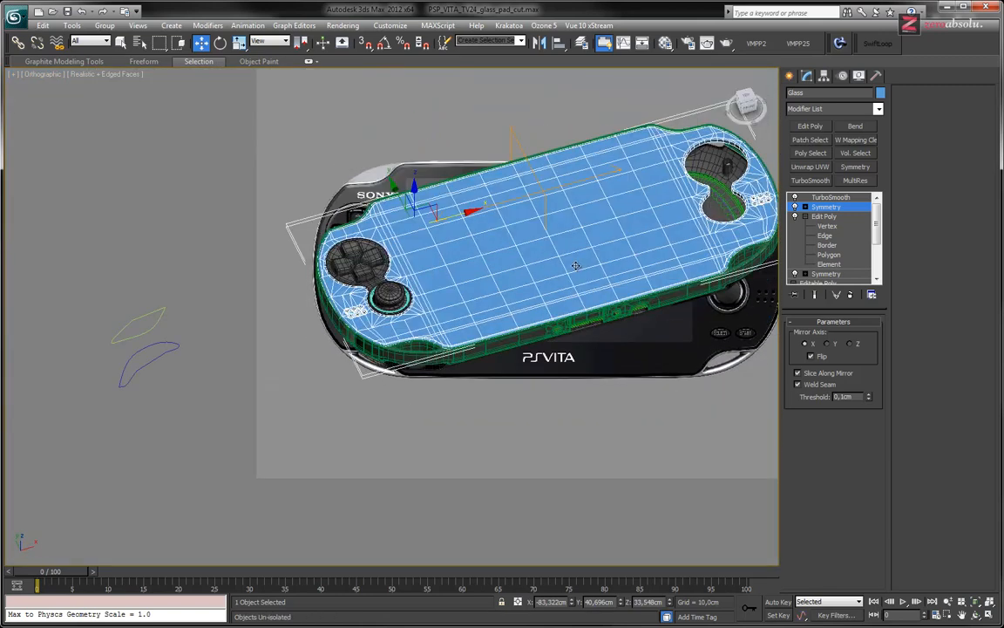
Deselect the glass, hide the edge display and examine the glass rim, speaker holes and controls on the shaded console
{"action": "left_click", "coordinate": [561, 416]}
{"action": "key", "text": "F4"}
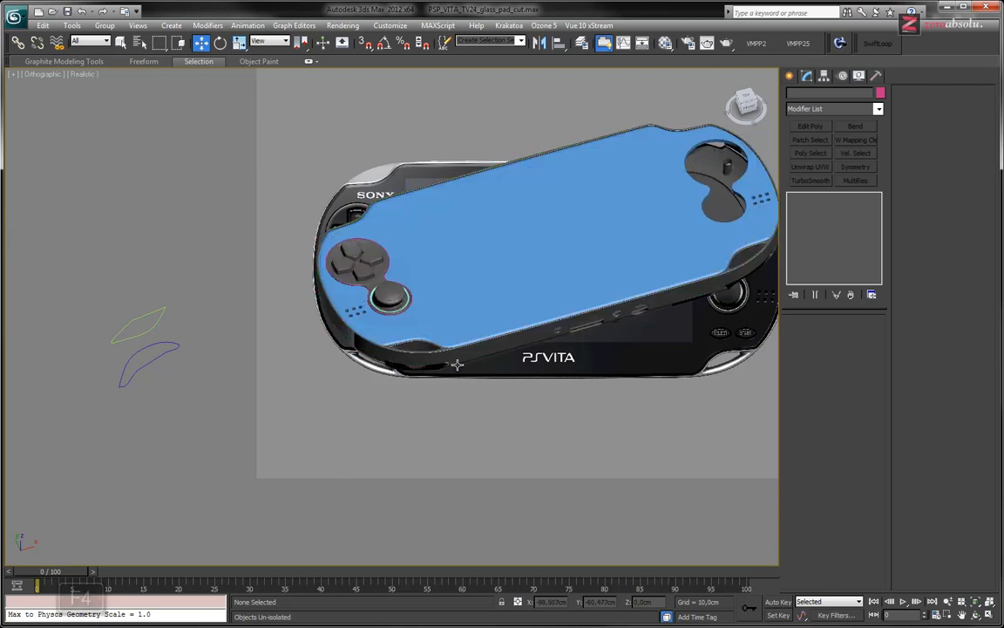
{"action": "scroll", "coordinate": [331, 359], "scroll_direction": "up", "scroll_amount": 4}
{"action": "scroll", "coordinate": [324, 361], "scroll_direction": "up", "scroll_amount": 1}
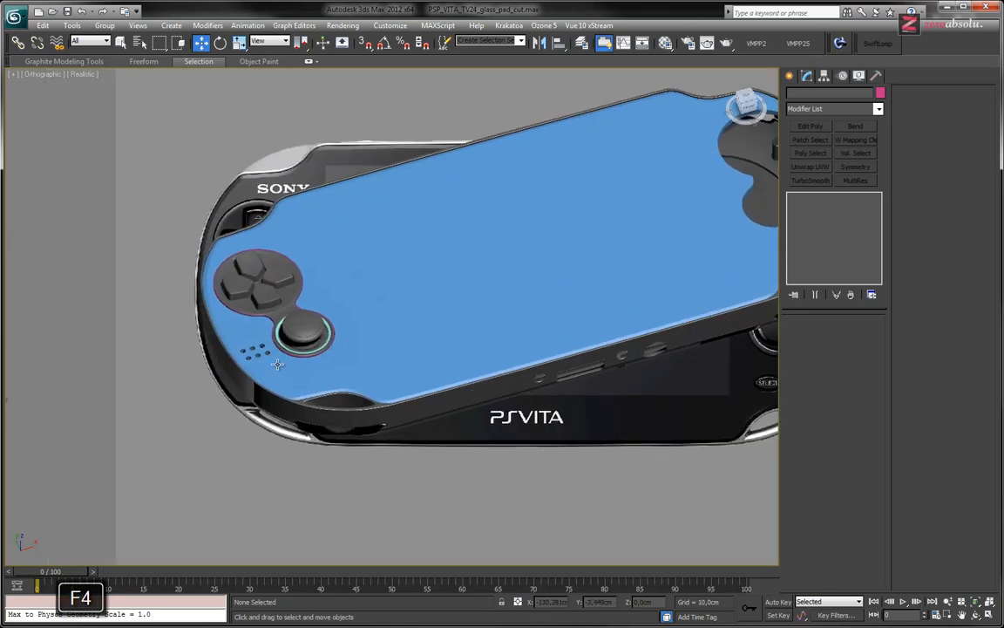
{"action": "scroll", "coordinate": [235, 337], "scroll_direction": "up", "scroll_amount": 5}
{"action": "scroll", "coordinate": [491, 393], "scroll_direction": "down", "scroll_amount": 2}
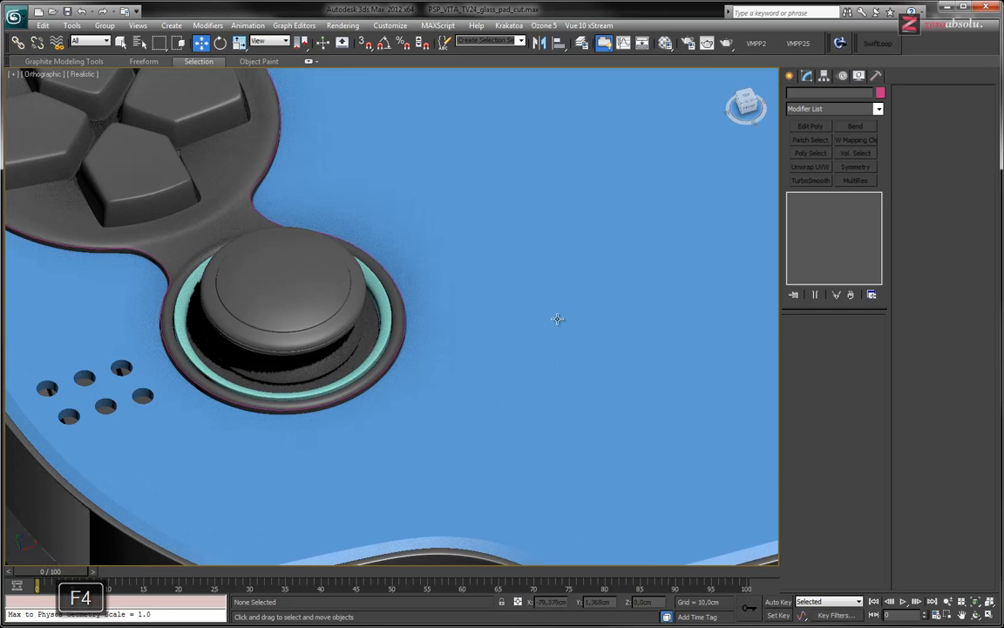
{"action": "scroll", "coordinate": [560, 281], "scroll_direction": "down", "scroll_amount": 1}
{"action": "middle_click_drag", "start_coordinate": [489, 345], "coordinate": [375, 316]}
{"action": "scroll", "coordinate": [376, 312], "scroll_direction": "down", "scroll_amount": 5}
{"action": "middle_click_drag", "start_coordinate": [558, 302], "coordinate": [428, 371]}
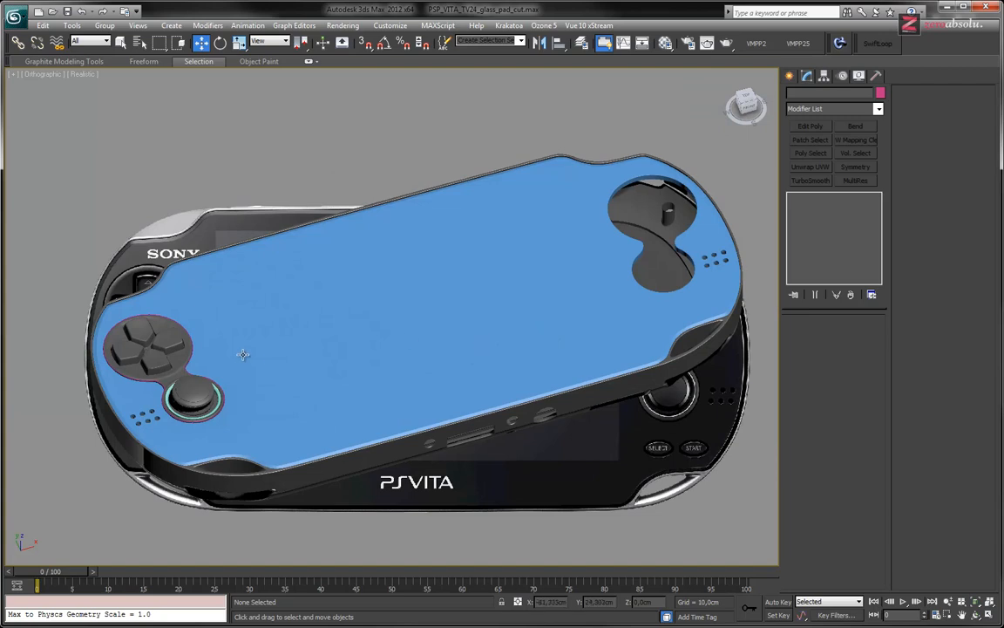
In the top view, mirror the directional-pad and stick base along X as a copy, offset 262.21 cm into the opposite glass cutout
{"action": "left_click", "coordinate": [177, 371]}
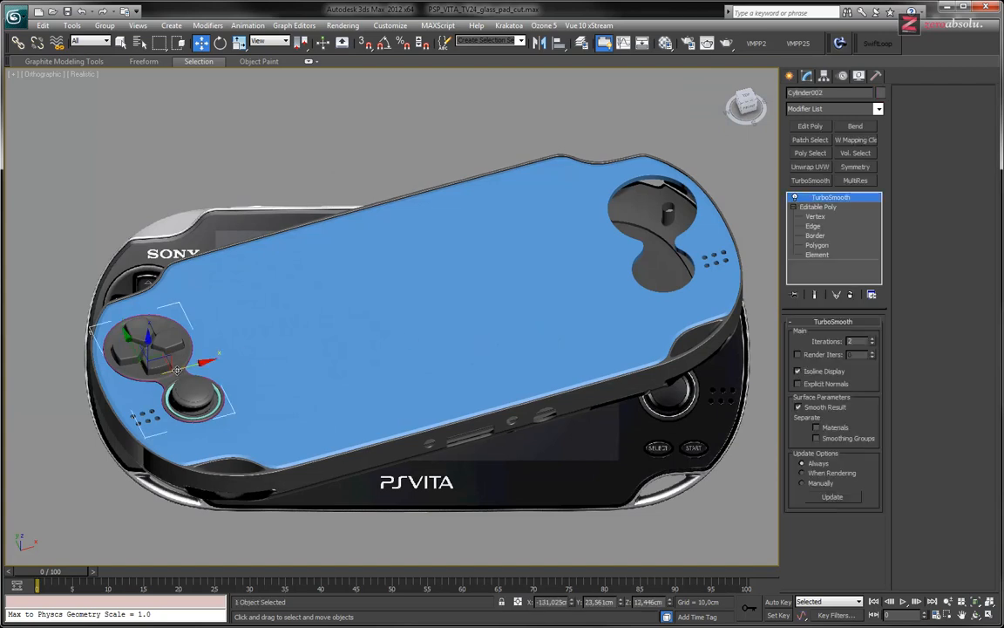
{"action": "middle_click_drag", "start_coordinate": [285, 365], "coordinate": [393, 387]}
{"action": "left_click_drag", "start_coordinate": [294, 388], "coordinate": [376, 369]}
{"action": "key", "text": "ctrl+z"}
{"action": "middle_click_drag", "start_coordinate": [433, 352], "coordinate": [408, 359], "text": "alt"}
{"action": "key", "text": "t"}
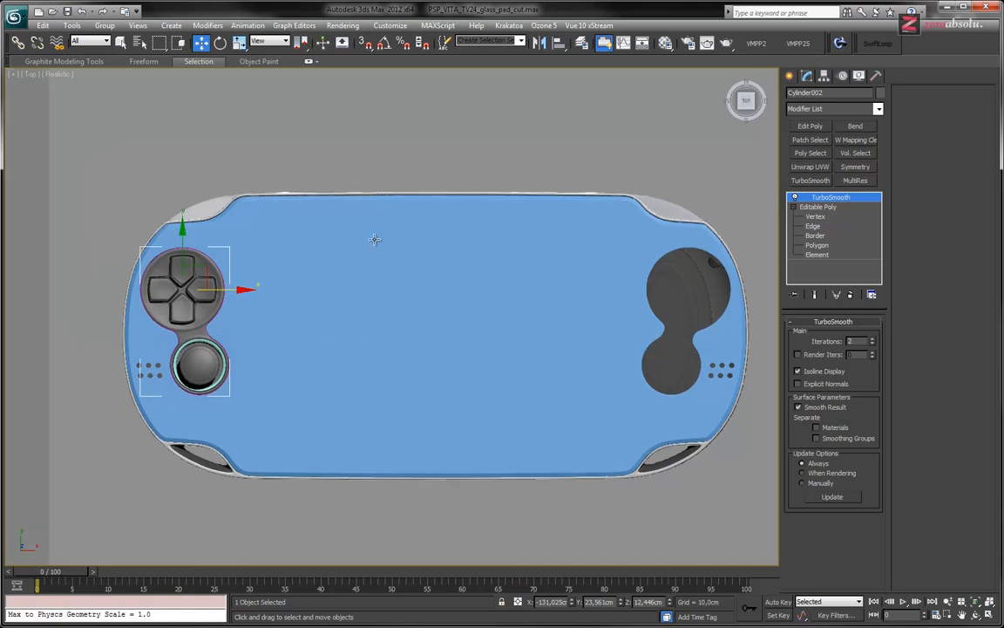
{"action": "left_click", "coordinate": [540, 42]}
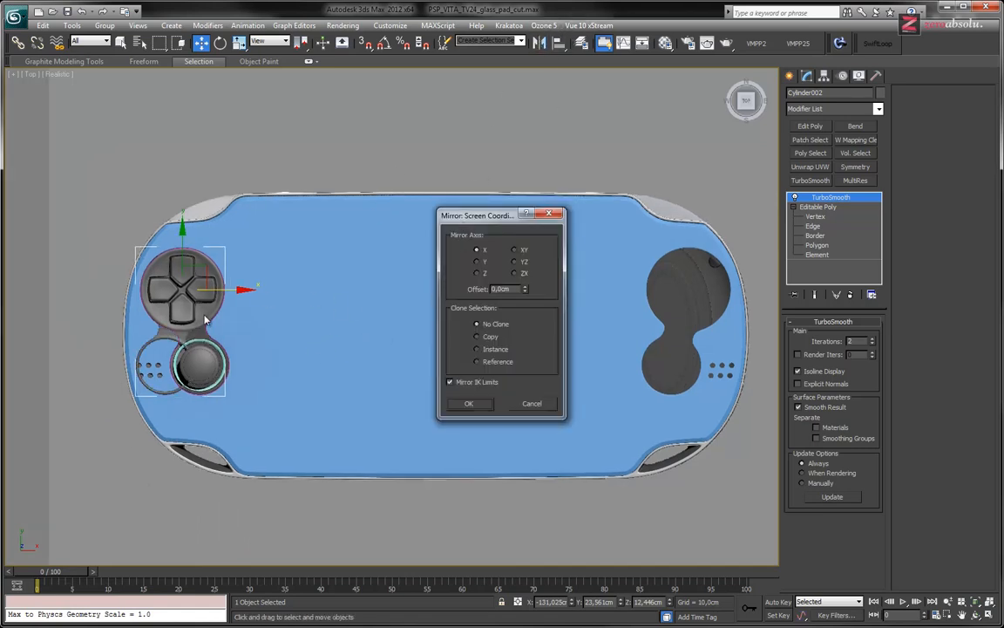
{"action": "left_click", "coordinate": [492, 339]}
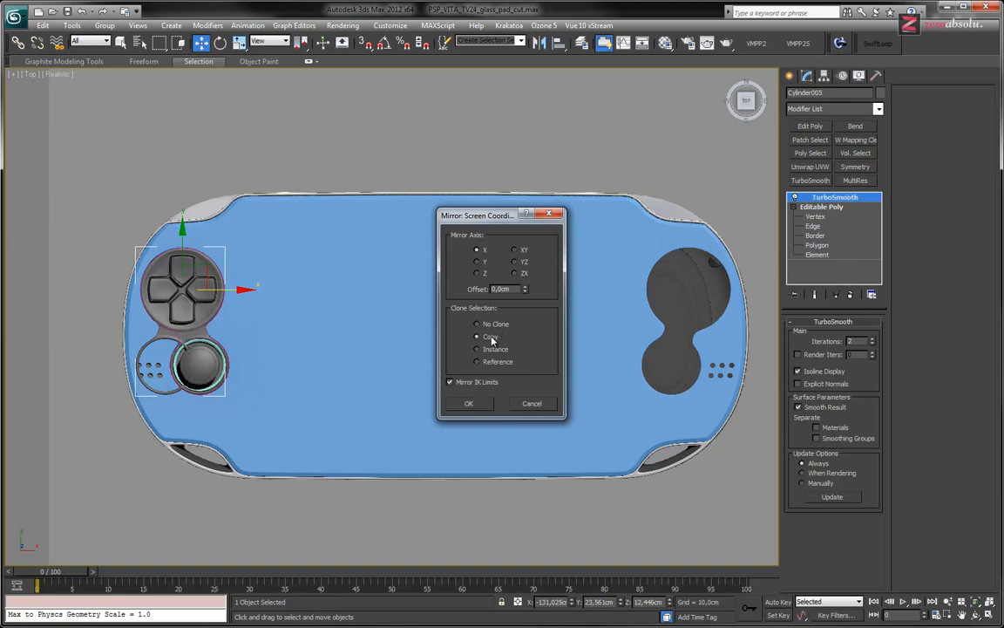
{"action": "left_click_drag", "start_coordinate": [526, 289], "coordinate": [525, 211]}
{"action": "left_click_drag", "start_coordinate": [712, 319], "coordinate": [697, 257]}
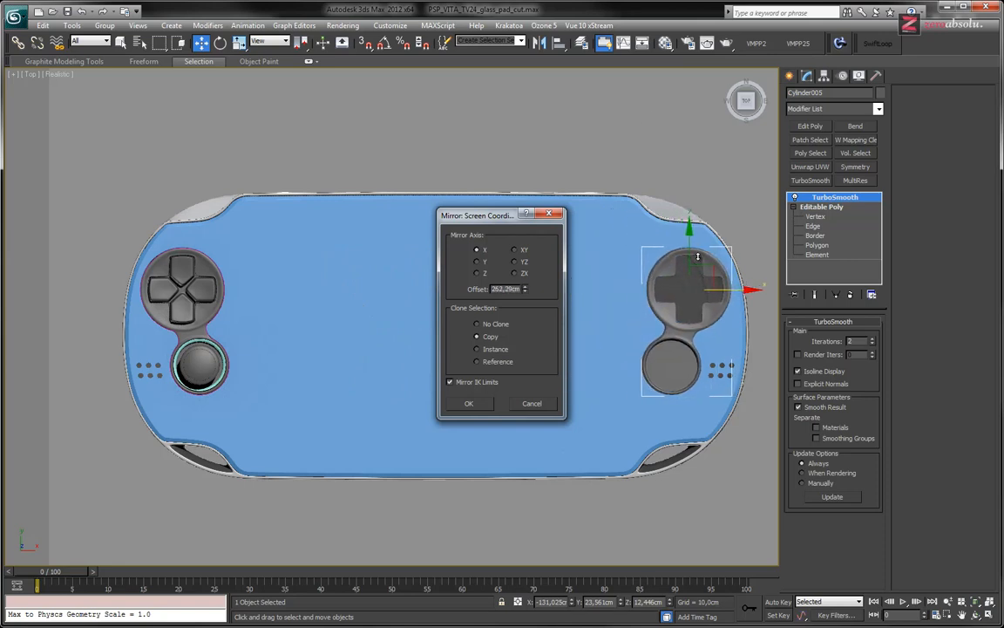
{"action": "left_click", "coordinate": [466, 403]}
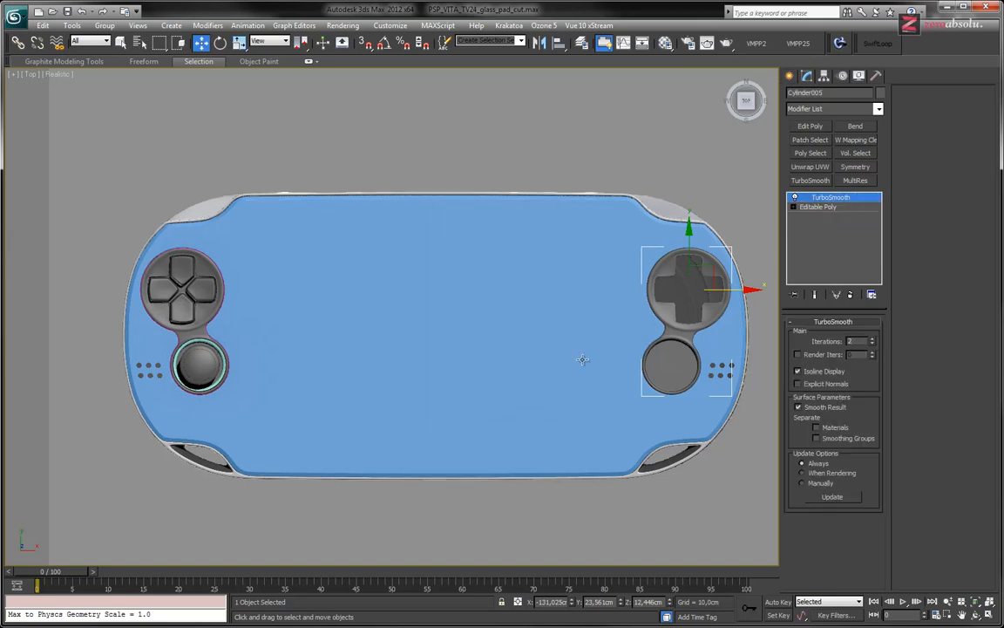
Inspect the mirrored base's cross-shaped recess, and compare it with the round action-button base in the browser's psvita_front.jpg photo
{"action": "scroll", "coordinate": [523, 344], "scroll_direction": "up", "scroll_amount": 10}
{"action": "middle_click_drag", "start_coordinate": [546, 285], "coordinate": [401, 372]}
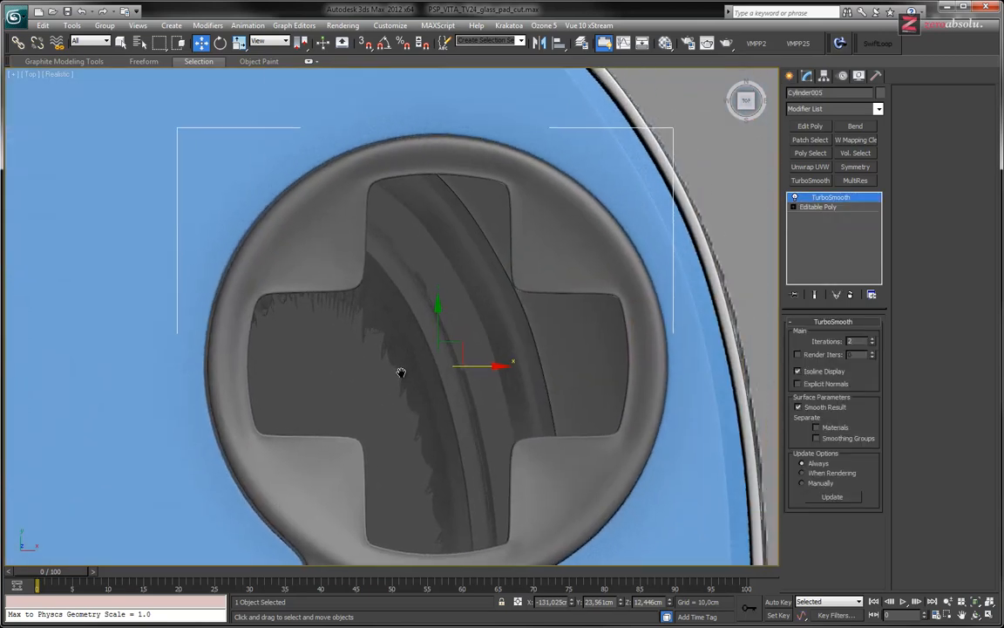
{"action": "left_click_drag", "start_coordinate": [483, 367], "coordinate": [482, 365]}
{"action": "middle_click_drag", "start_coordinate": [457, 458], "coordinate": [464, 399]}
{"action": "scroll", "coordinate": [413, 274], "scroll_direction": "down", "scroll_amount": 4}
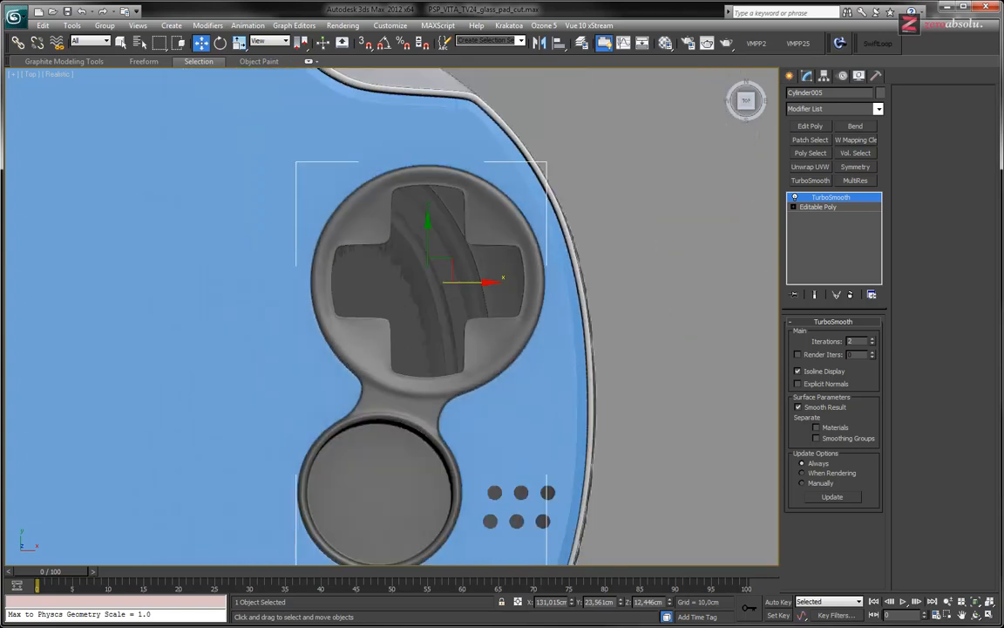
{"action": "key", "text": "alt+Tab"}
{"action": "left_click", "coordinate": [622, 274]}
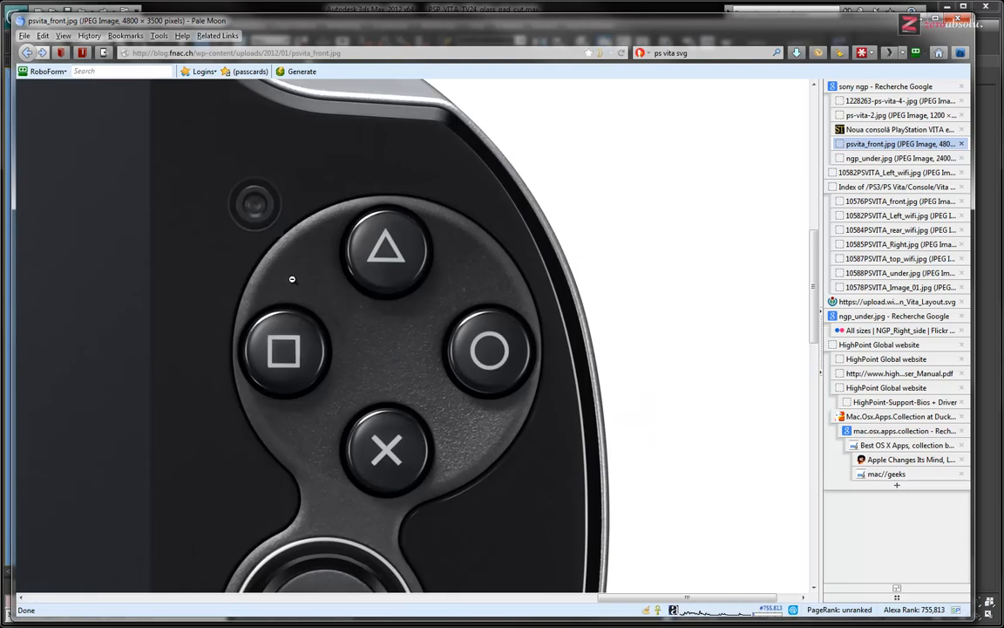
{"action": "middle_click_drag", "start_coordinate": [305, 381], "coordinate": [333, 345]}
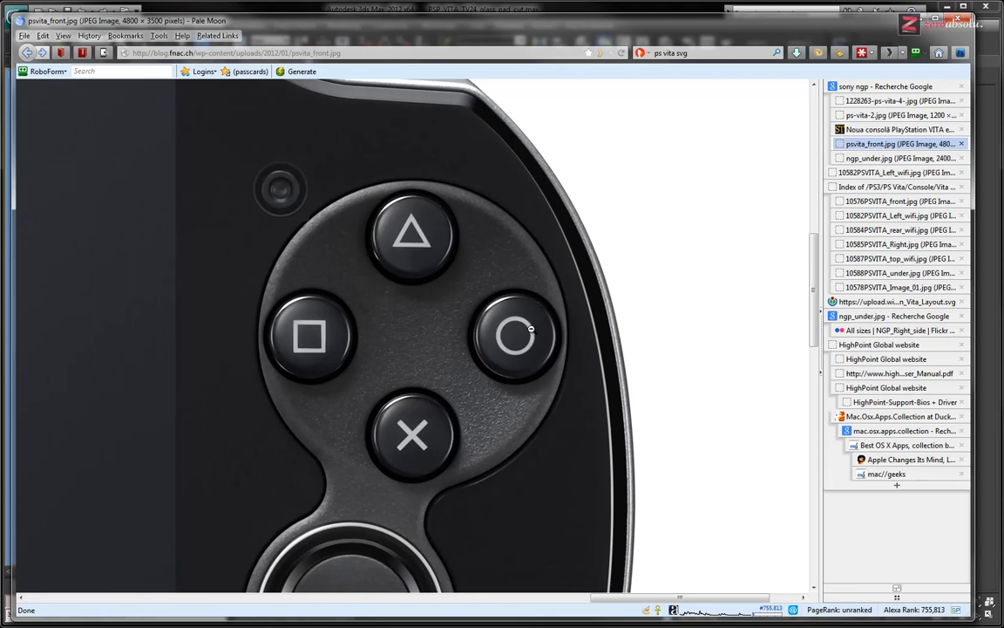
{"action": "key", "text": "alt+Tab"}
Enter edge editing on the mirrored base's Editable Poly and turn on the edged-faces display
{"action": "scroll", "coordinate": [471, 297], "scroll_direction": "up", "scroll_amount": 5}
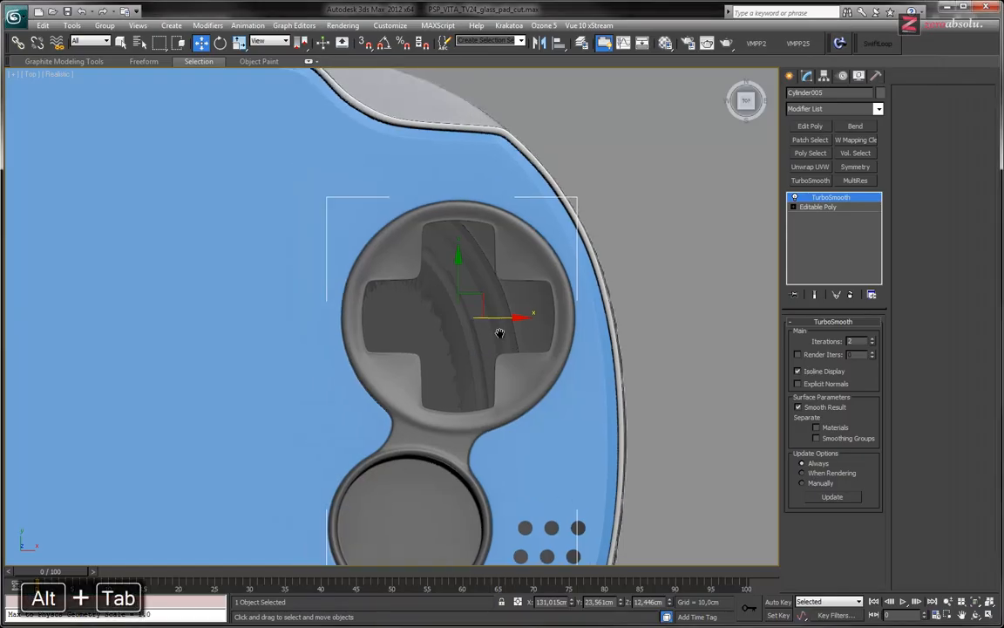
{"action": "scroll", "coordinate": [471, 294], "scroll_direction": "down", "scroll_amount": 2}
{"action": "left_click", "coordinate": [792, 208]}
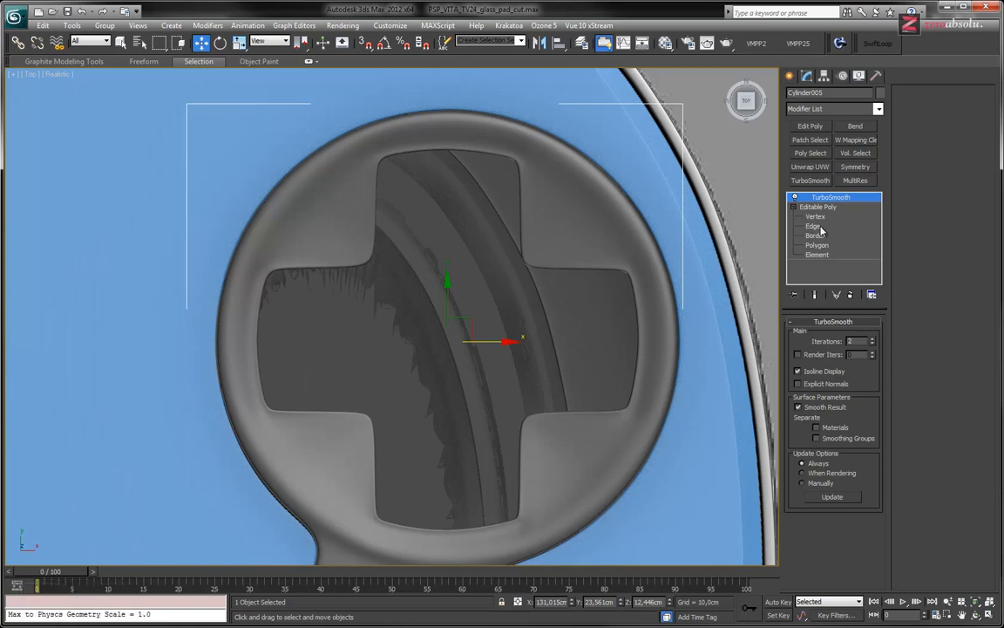
{"action": "left_click", "coordinate": [816, 226]}
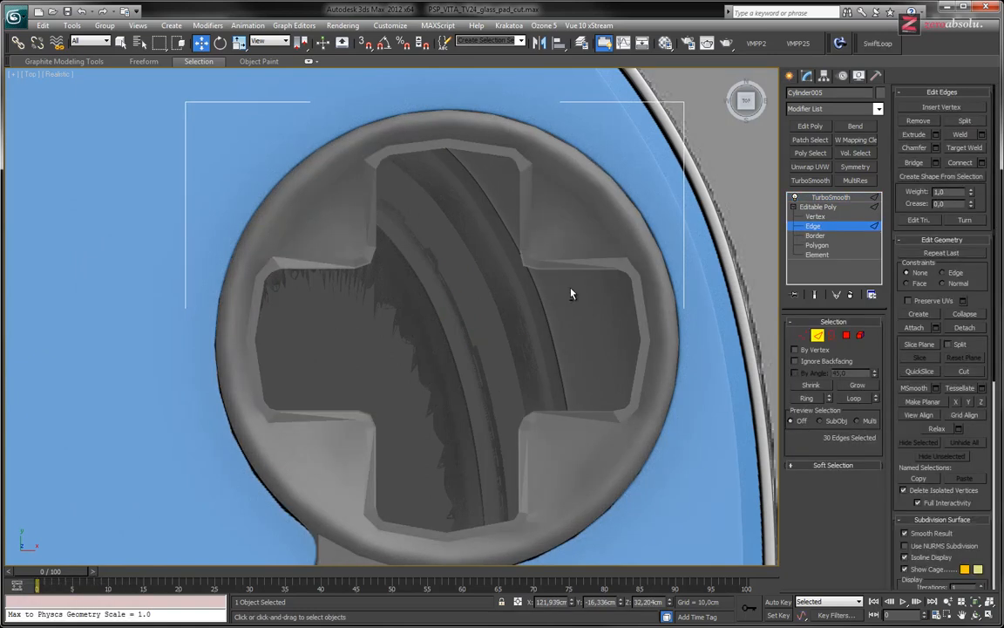
{"action": "middle_click_drag", "start_coordinate": [571, 294], "coordinate": [572, 263], "text": "alt"}
{"action": "key", "text": "F4"}
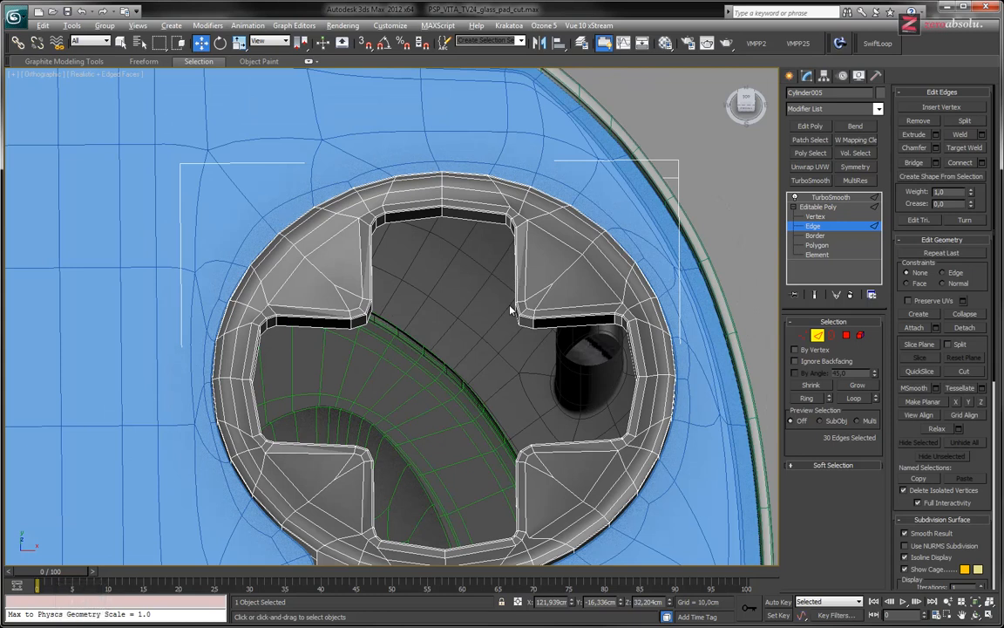
Isolate the mirrored control base and frame its cross-shaped opening without the reference image behind it
{"action": "key", "text": "alt+q"}
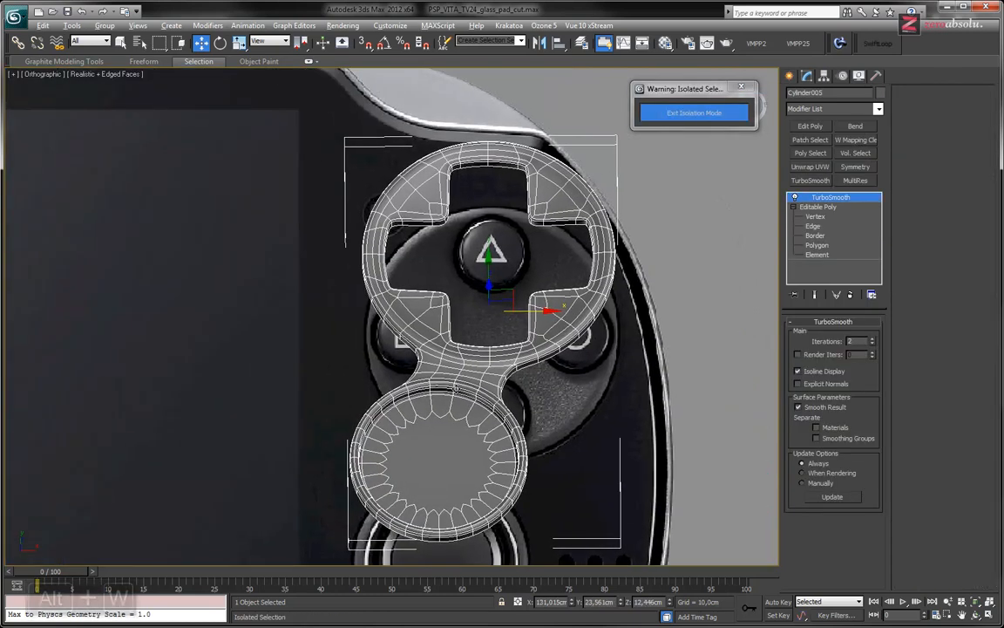
{"action": "key", "text": "alt+w"}
{"action": "right_click", "coordinate": [547, 374]}
{"action": "key", "text": "alt+w"}
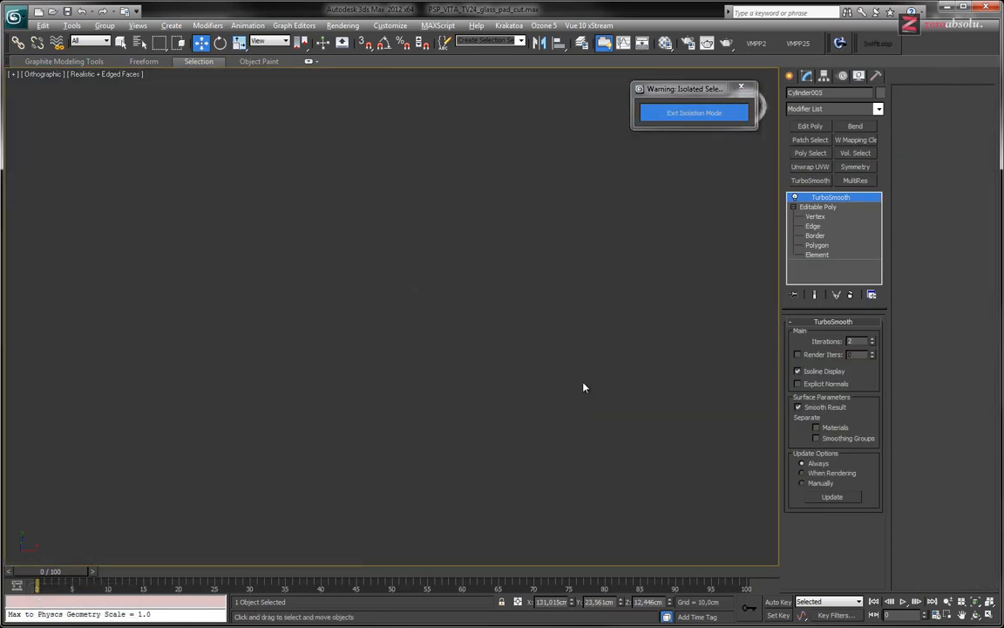
{"action": "key", "text": "z"}
{"action": "middle_click_drag", "start_coordinate": [476, 375], "coordinate": [494, 394]}
{"action": "middle_click_drag", "start_coordinate": [483, 357], "coordinate": [488, 328], "text": "alt"}
{"action": "middle_click_drag", "start_coordinate": [457, 305], "coordinate": [517, 347]}
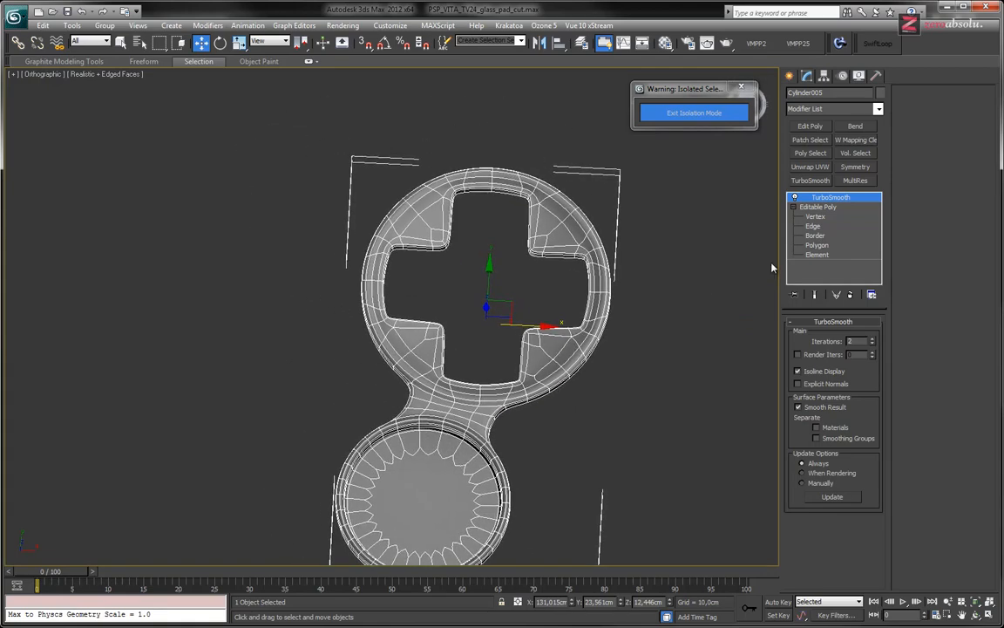
In polygon editing, select the full loop of inner wall polygons around the cross-shaped opening
{"action": "left_click", "coordinate": [812, 226]}
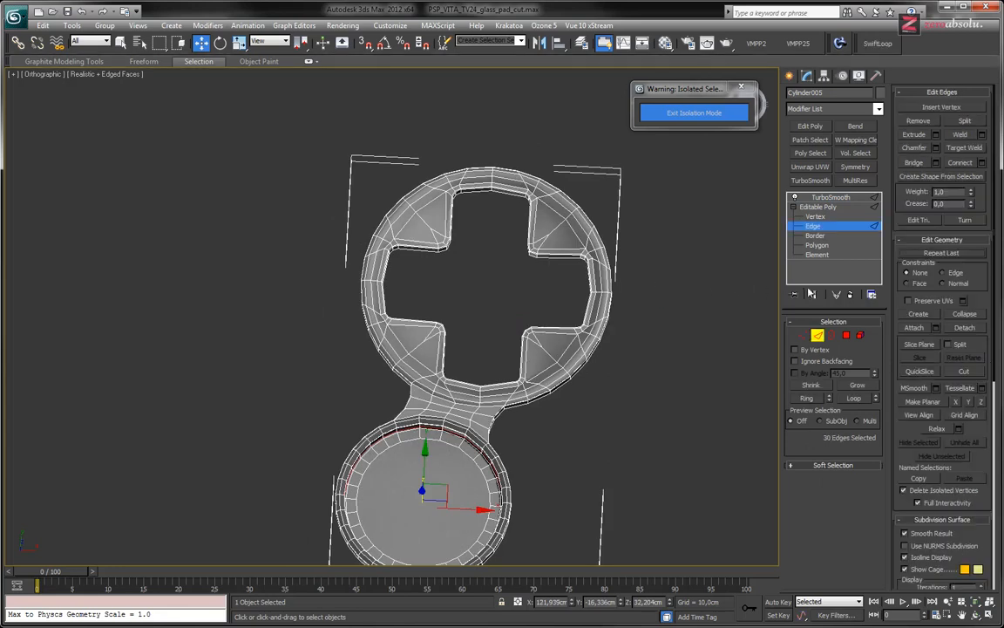
{"action": "scroll", "coordinate": [523, 307], "scroll_direction": "up", "scroll_amount": 6}
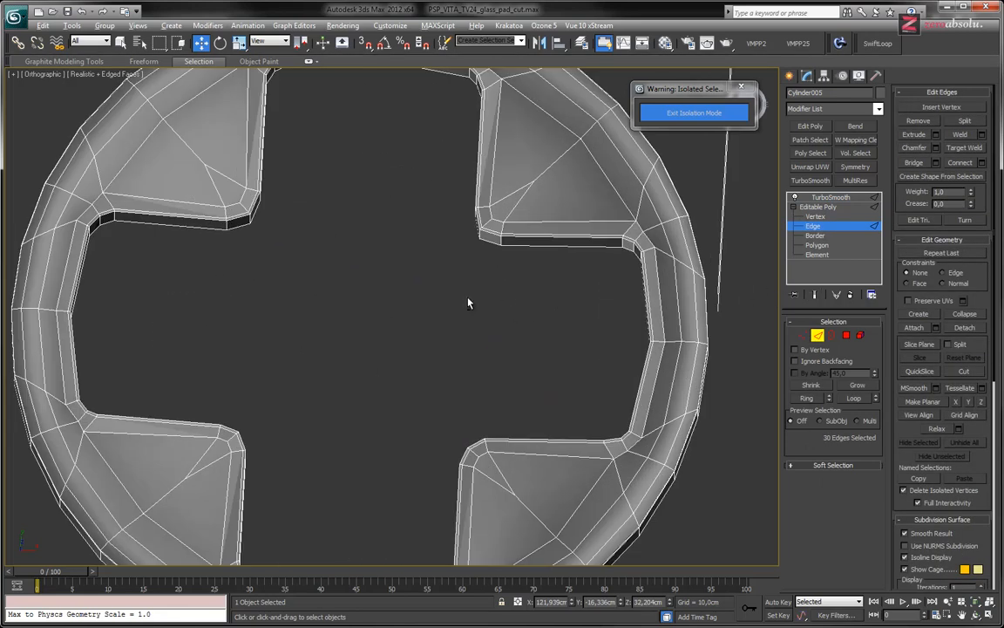
{"action": "middle_click_drag", "start_coordinate": [468, 298], "coordinate": [472, 274], "text": "alt"}
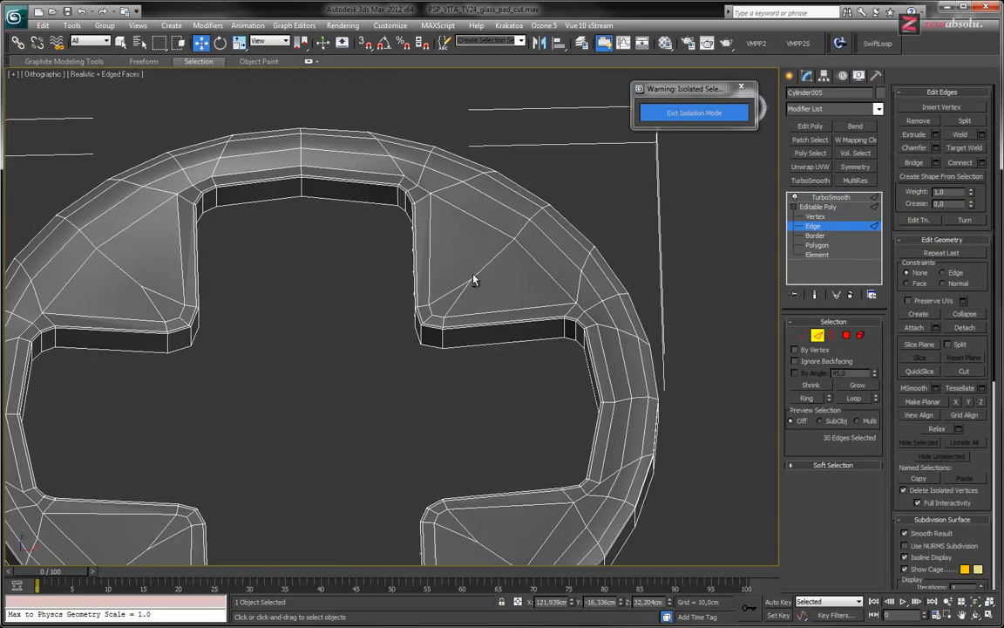
{"action": "key", "text": "4"}
{"action": "left_click", "coordinate": [453, 337]}
{"action": "left_click", "coordinate": [438, 341], "text": "shift"}
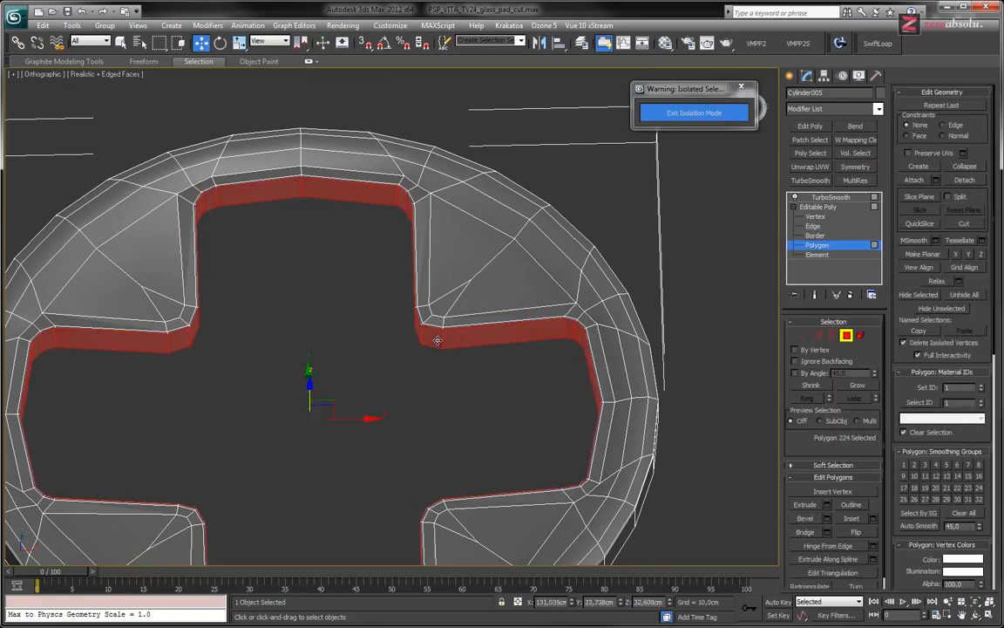
{"action": "middle_click_drag", "start_coordinate": [387, 391], "coordinate": [489, 346], "text": "alt"}
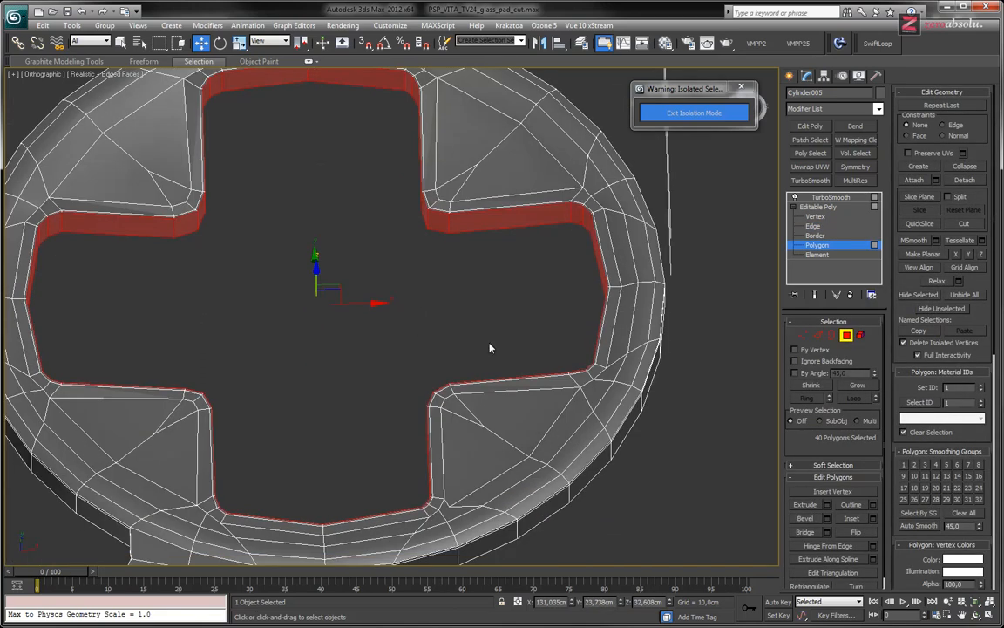
{"action": "left_click", "coordinate": [468, 221]}
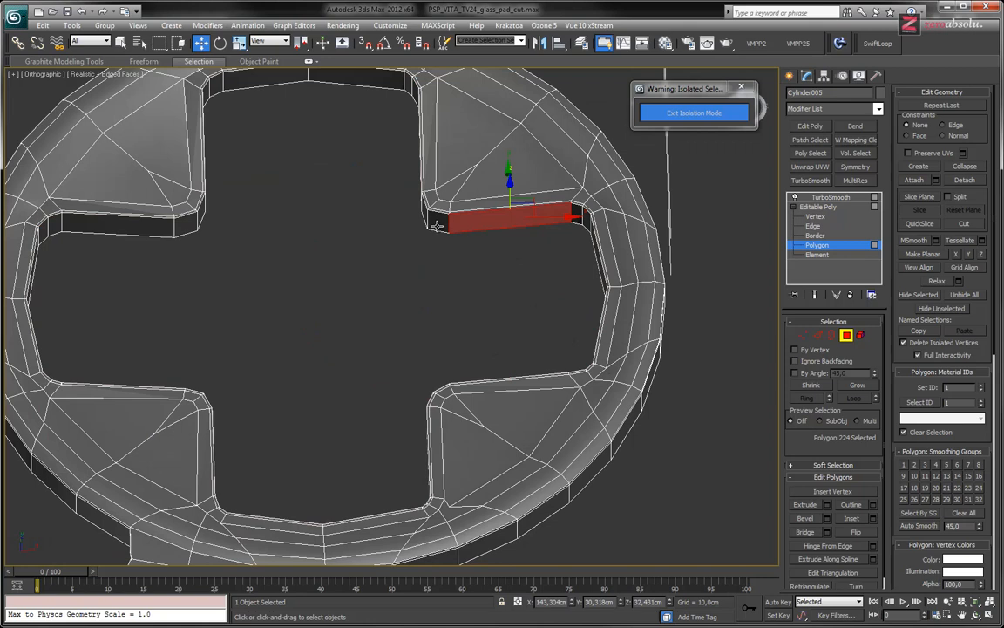
{"action": "left_click", "coordinate": [440, 225], "text": "shift"}
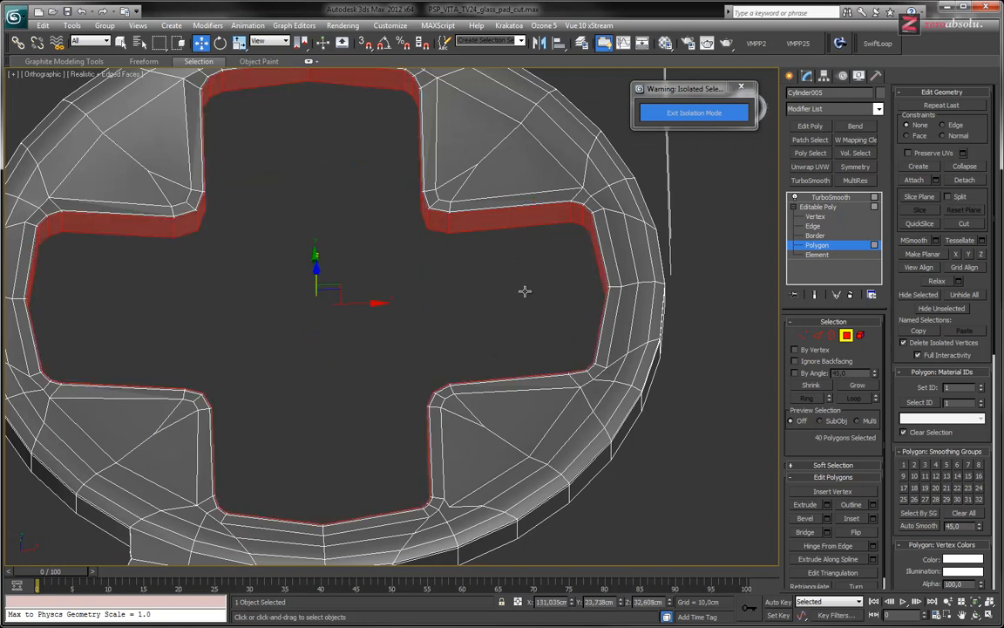
Grow the selection twice around the cross-shaped opening and add the flat polygons in its four corners
{"action": "left_click", "coordinate": [860, 388]}
{"action": "left_click", "coordinate": [859, 388]}
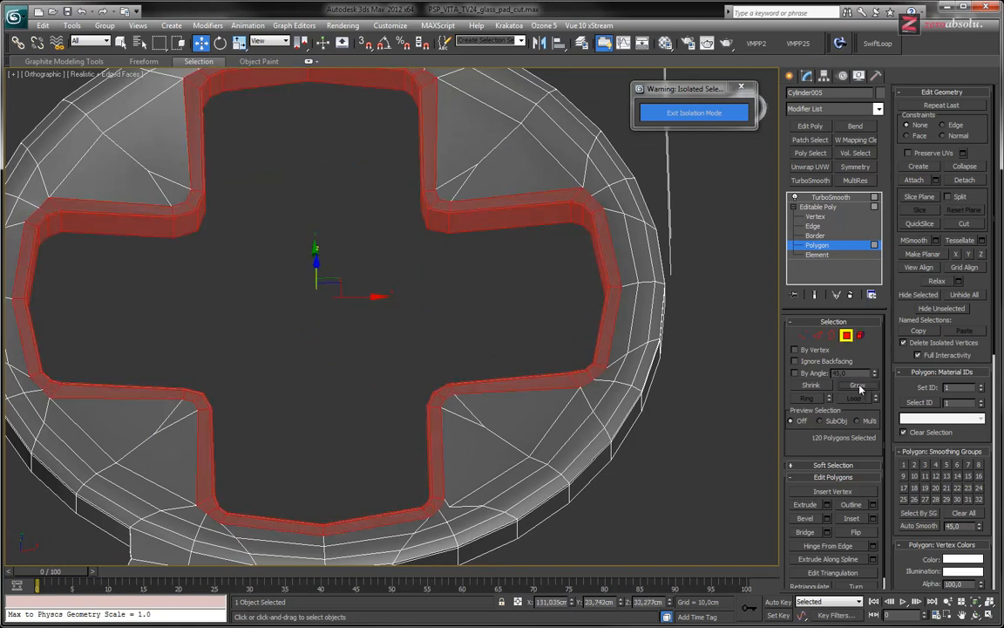
{"action": "middle_click_drag", "start_coordinate": [525, 317], "coordinate": [552, 417]}
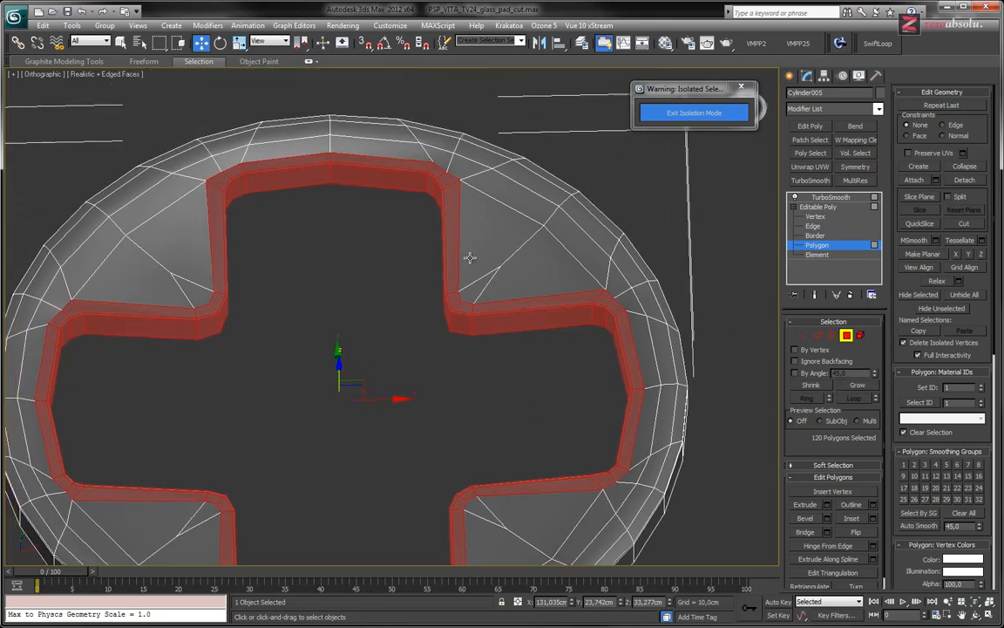
{"action": "left_click_drag", "start_coordinate": [422, 254], "coordinate": [479, 352], "text": "ctrl"}
{"action": "left_click_drag", "start_coordinate": [254, 266], "coordinate": [173, 353], "text": "ctrl"}
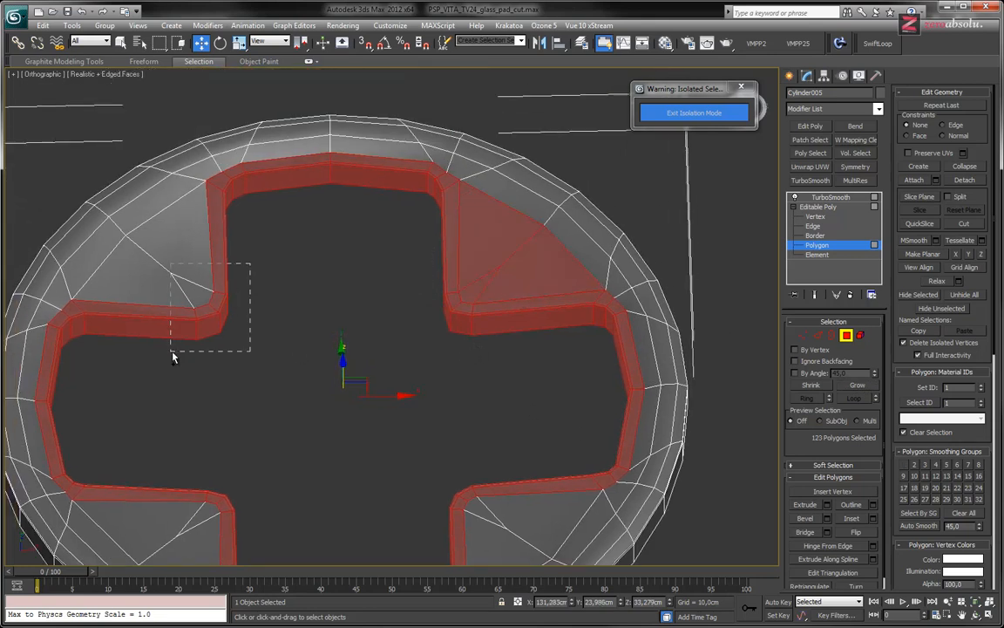
{"action": "left_click_drag", "start_coordinate": [205, 457], "coordinate": [316, 521], "text": "ctrl"}
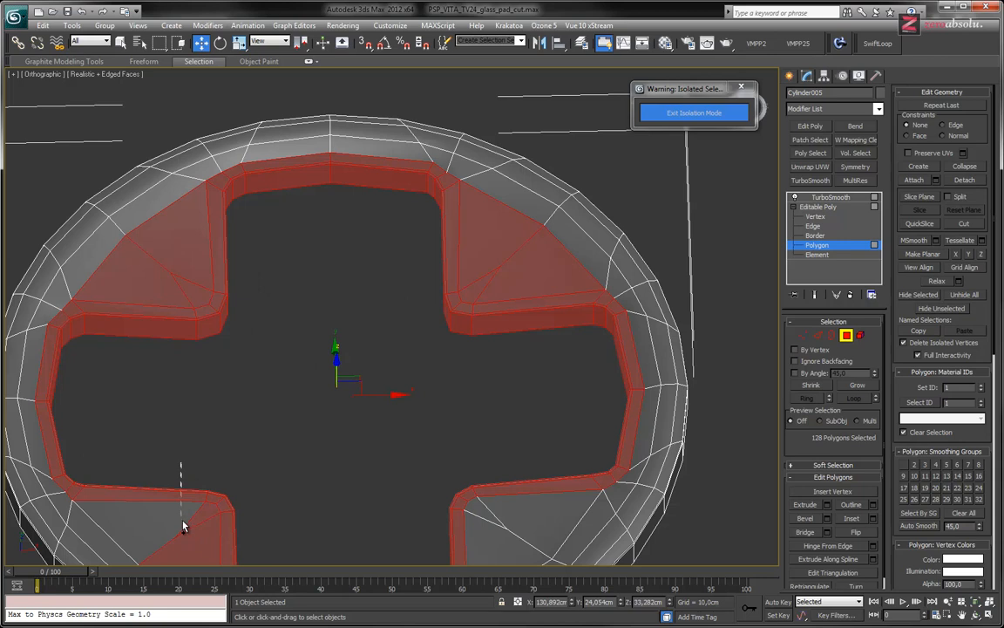
{"action": "left_click_drag", "start_coordinate": [447, 479], "coordinate": [498, 518], "text": "ctrl"}
{"action": "middle_click_drag", "start_coordinate": [498, 518], "coordinate": [439, 379]}
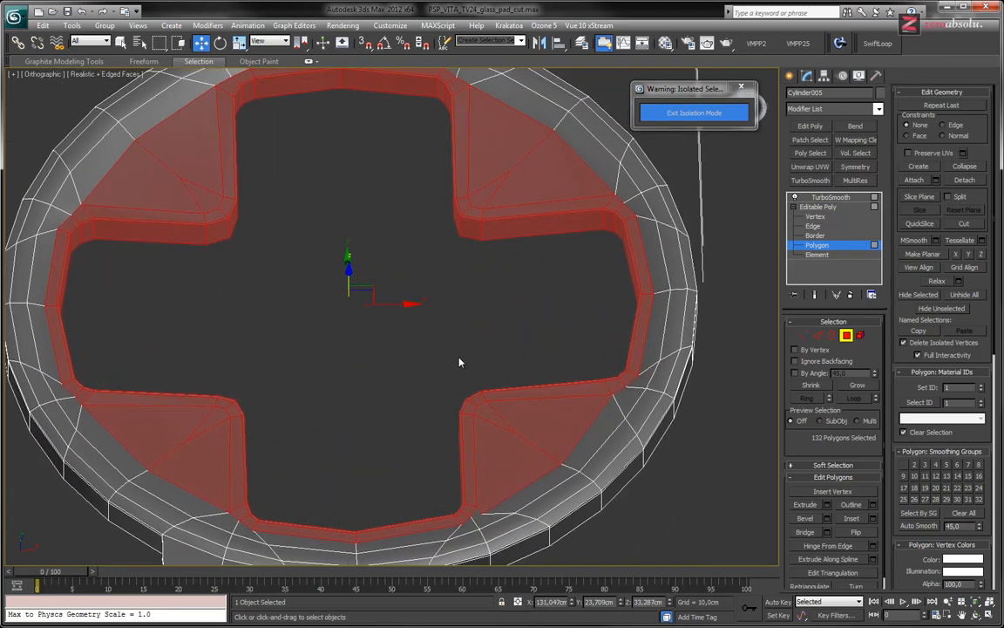
Grow the selection three more times to the circle's outer rim and delete the whole cross-shaped top surface
{"action": "scroll", "coordinate": [489, 337], "scroll_direction": "up", "scroll_amount": 3}
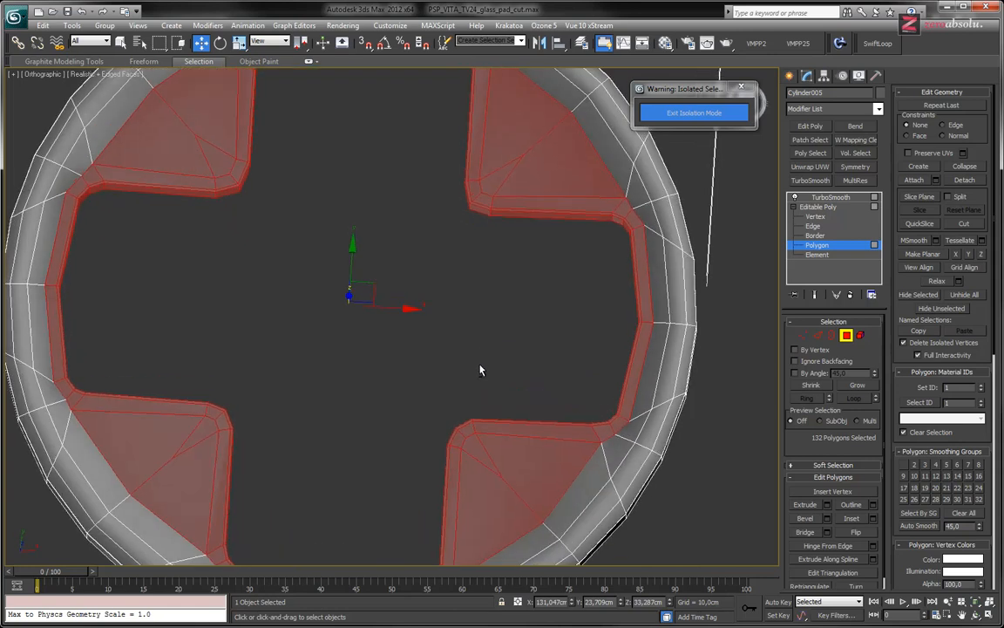
{"action": "middle_click_drag", "start_coordinate": [479, 385], "coordinate": [512, 369]}
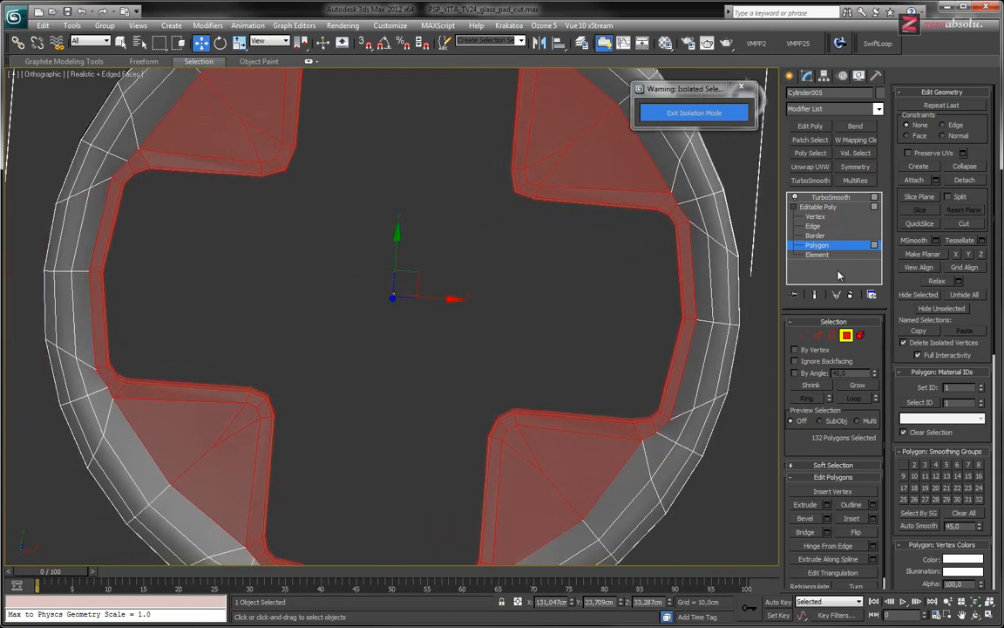
{"action": "left_click", "coordinate": [858, 386]}
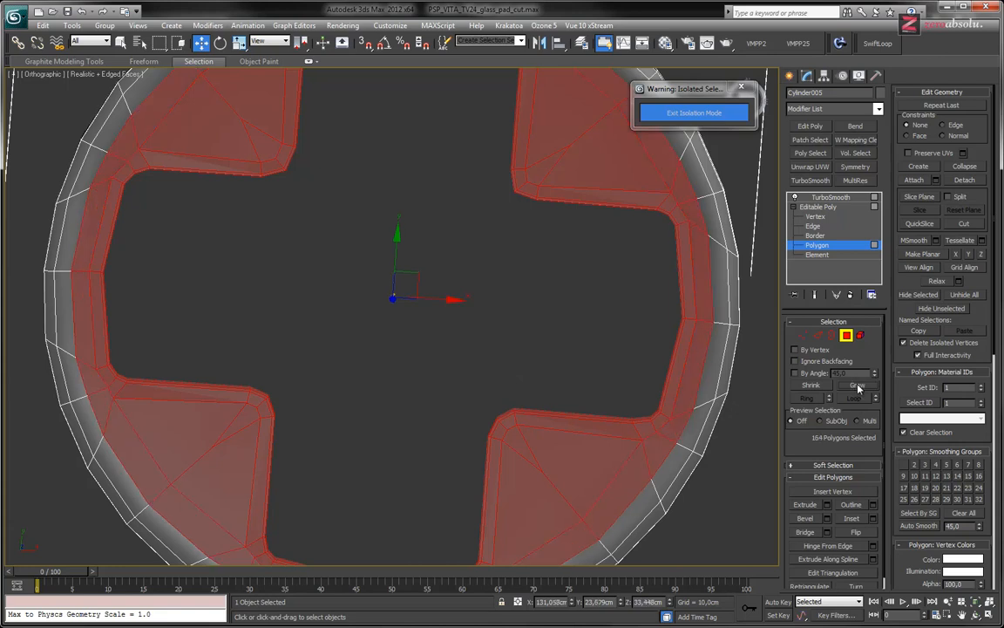
{"action": "left_click", "coordinate": [858, 387]}
{"action": "middle_click_drag", "start_coordinate": [602, 305], "coordinate": [576, 372], "text": "alt"}
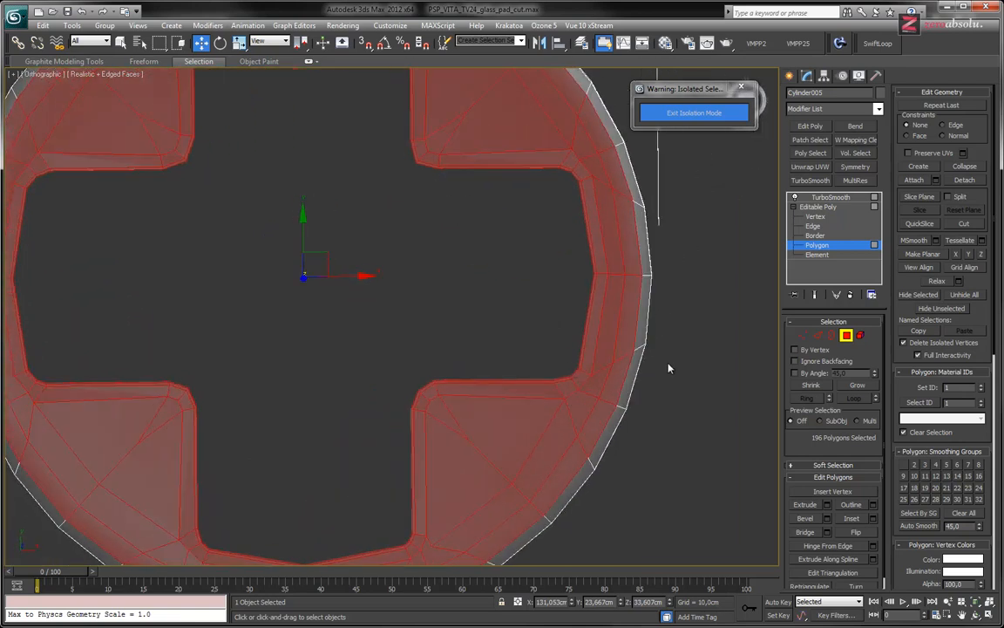
{"action": "scroll", "coordinate": [657, 359], "scroll_direction": "up", "scroll_amount": 4}
{"action": "scroll", "coordinate": [560, 338], "scroll_direction": "down", "scroll_amount": 3}
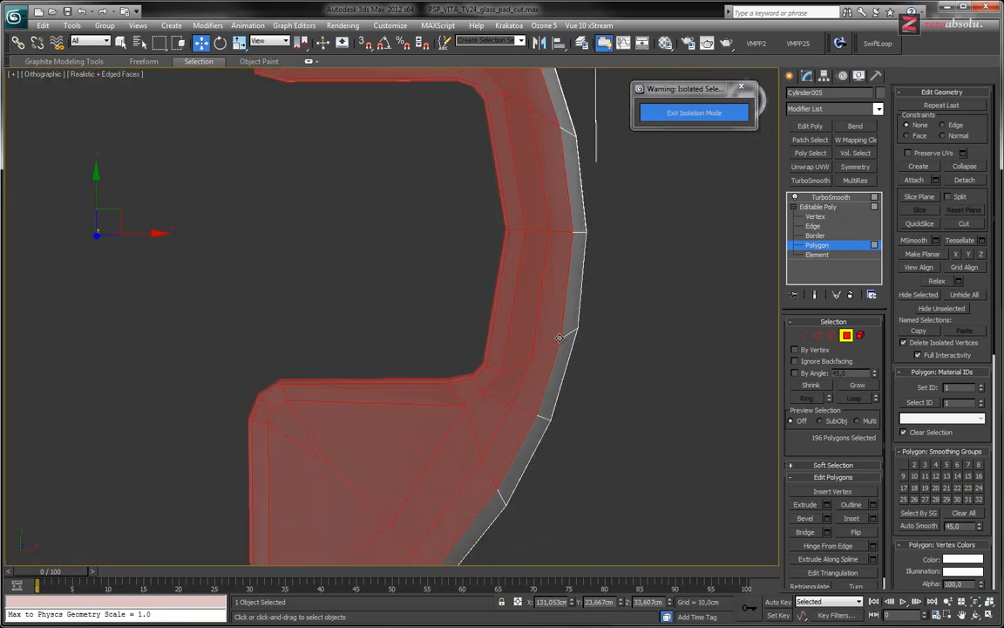
{"action": "scroll", "coordinate": [560, 338], "scroll_direction": "down", "scroll_amount": 5}
{"action": "middle_click_drag", "start_coordinate": [601, 335], "coordinate": [596, 309]}
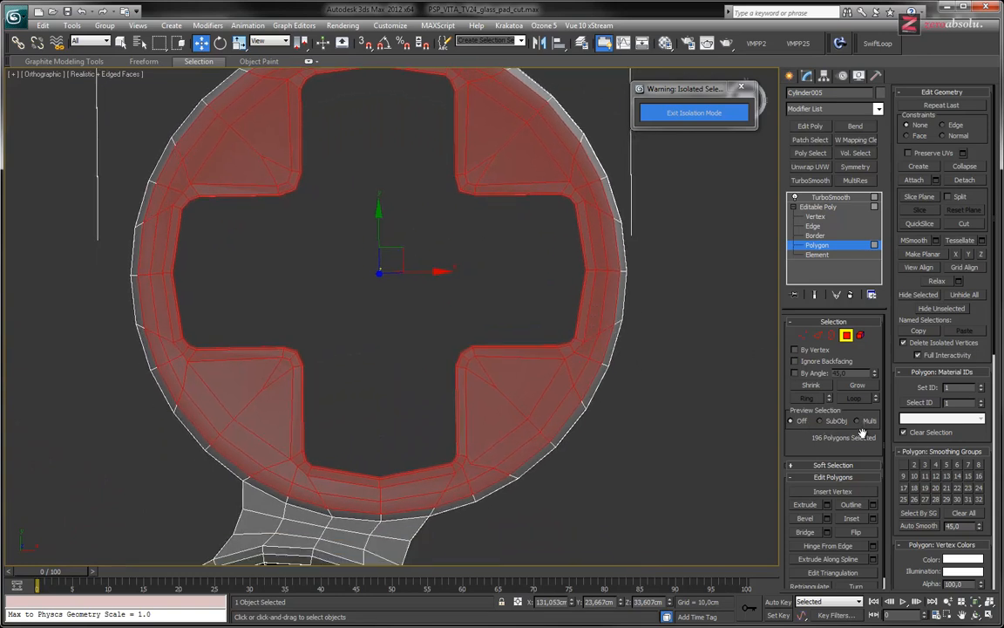
{"action": "left_click", "coordinate": [856, 386]}
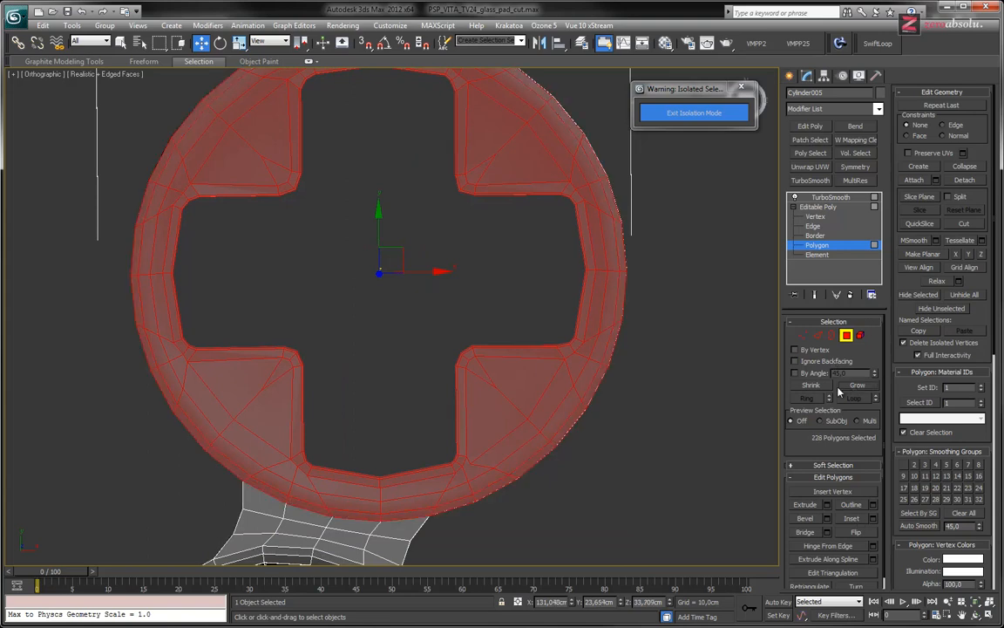
{"action": "middle_click_drag", "start_coordinate": [531, 331], "coordinate": [520, 284], "text": "alt"}
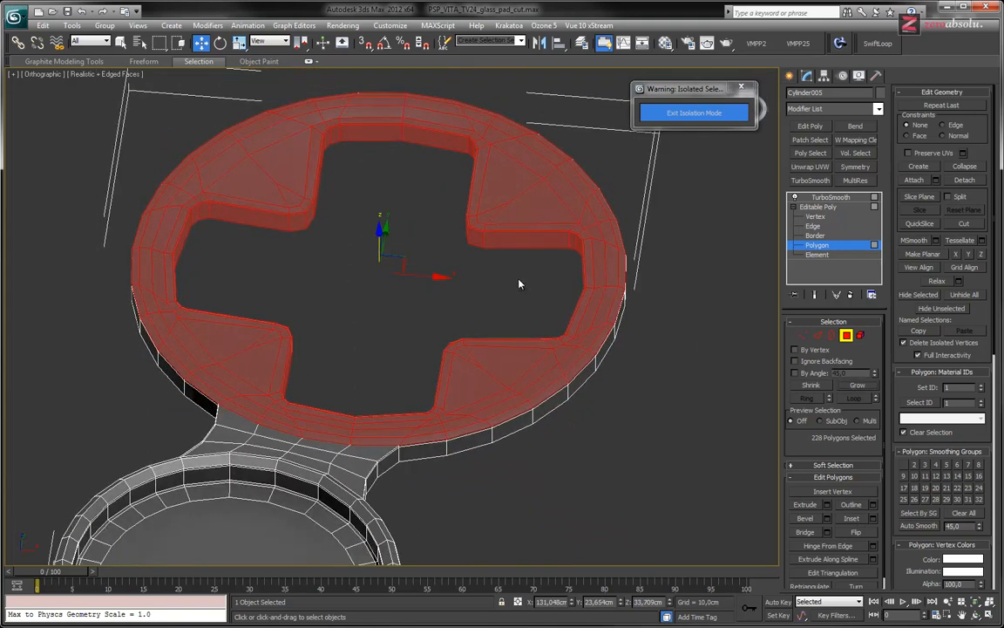
{"action": "key", "text": "Delete"}
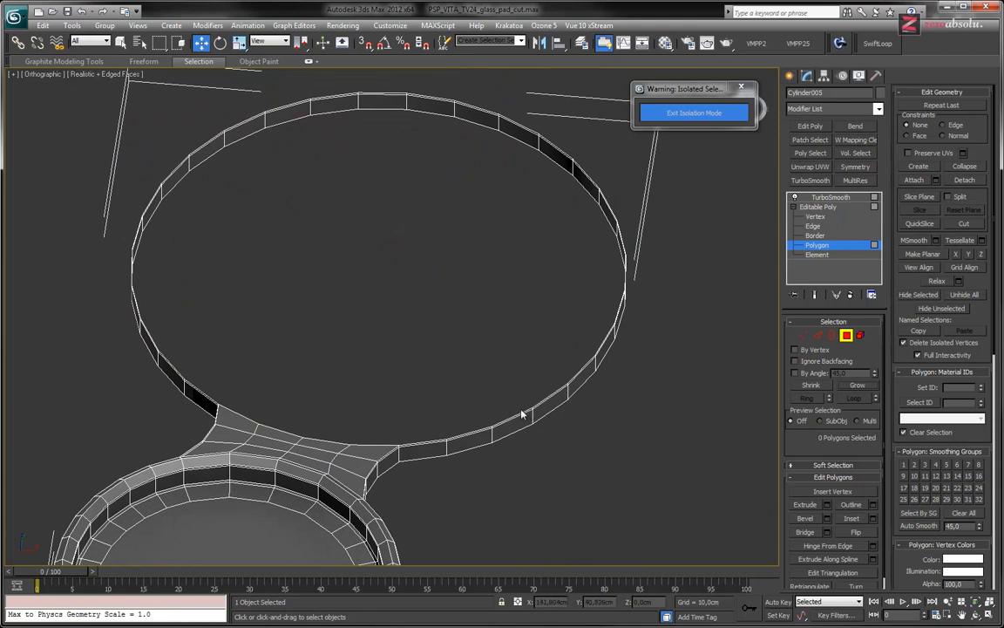
Select the open border of the large circle and cap it with a single flat face
{"action": "key", "text": "2"}
{"action": "key", "text": "3"}
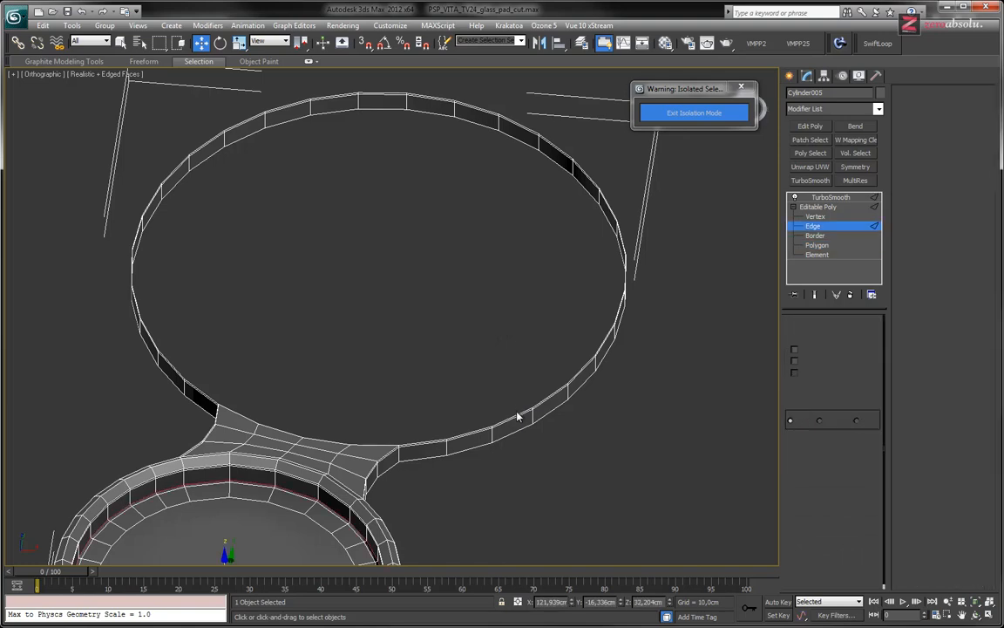
{"action": "left_click", "coordinate": [516, 414]}
{"action": "mouse_move", "coordinate": [543, 357]}
{"action": "middle_mouse_down", "text": "alt"}
{"action": "mouse_move", "coordinate": [473, 306]}
{"action": "mouse_move", "coordinate": [436, 301]}
{"action": "mouse_move", "coordinate": [505, 357]}
{"action": "mouse_move", "coordinate": [535, 349]}
{"action": "middle_mouse_up", "text": "alt"}
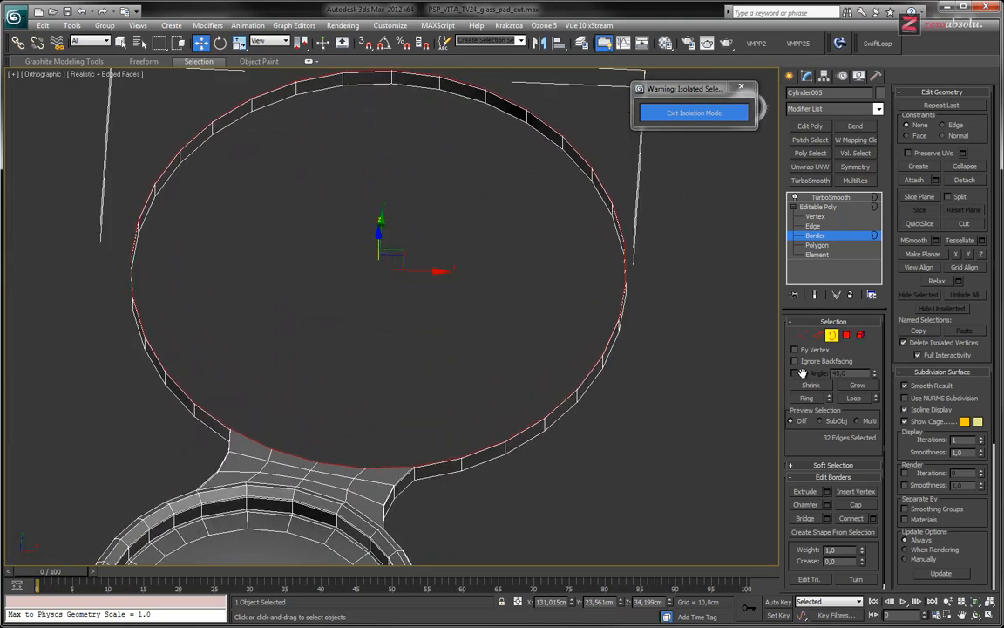
{"action": "left_click", "coordinate": [854, 505]}
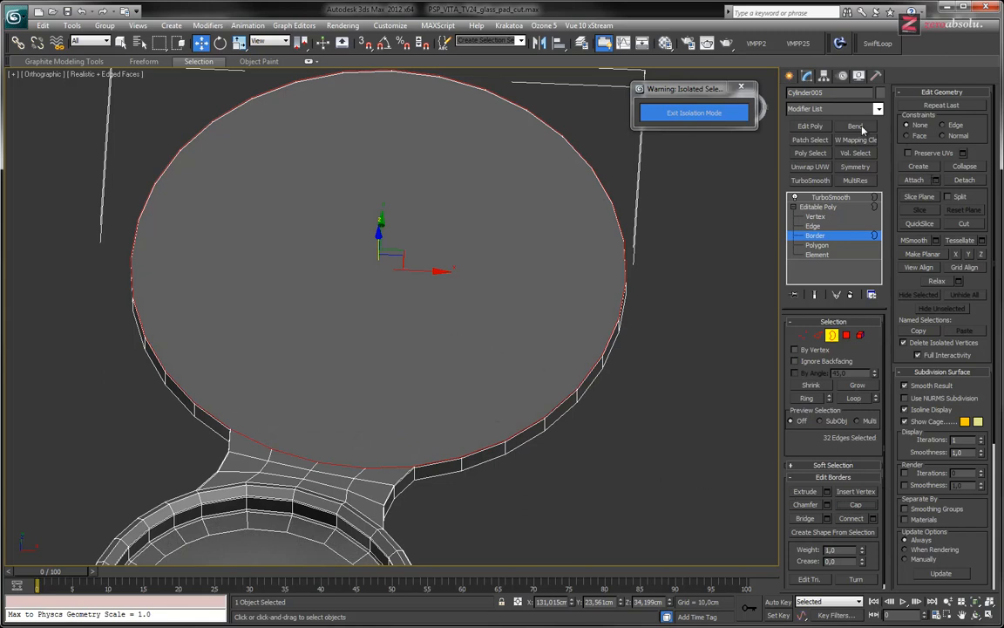
{"action": "left_click", "coordinate": [827, 505]}
{"action": "left_click_drag", "start_coordinate": [541, 316], "coordinate": [442, 441]}
{"action": "scroll", "coordinate": [434, 417], "scroll_direction": "up", "scroll_amount": 5}
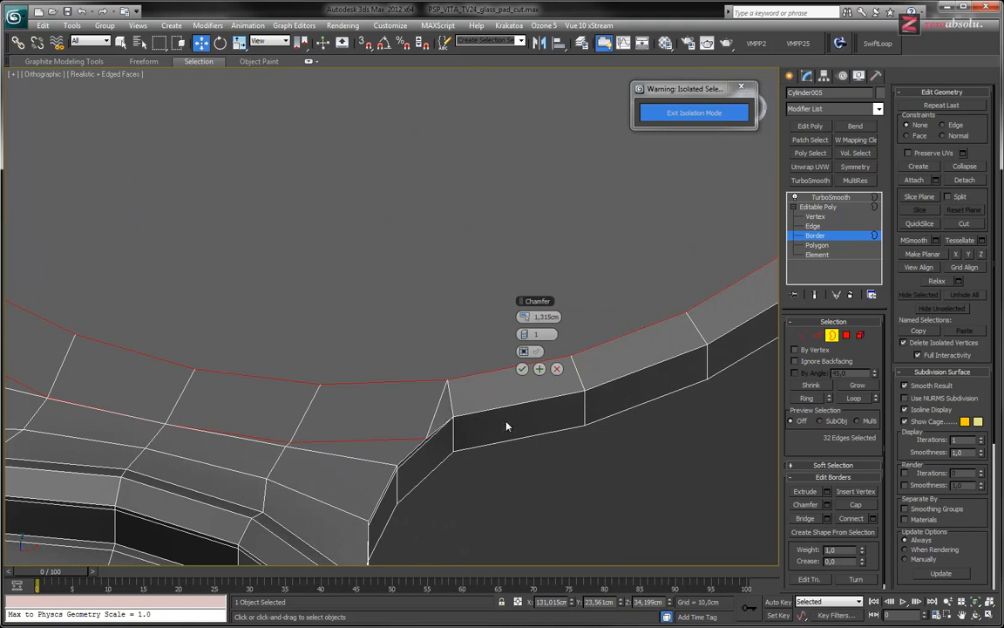
{"action": "left_click", "coordinate": [556, 369]}
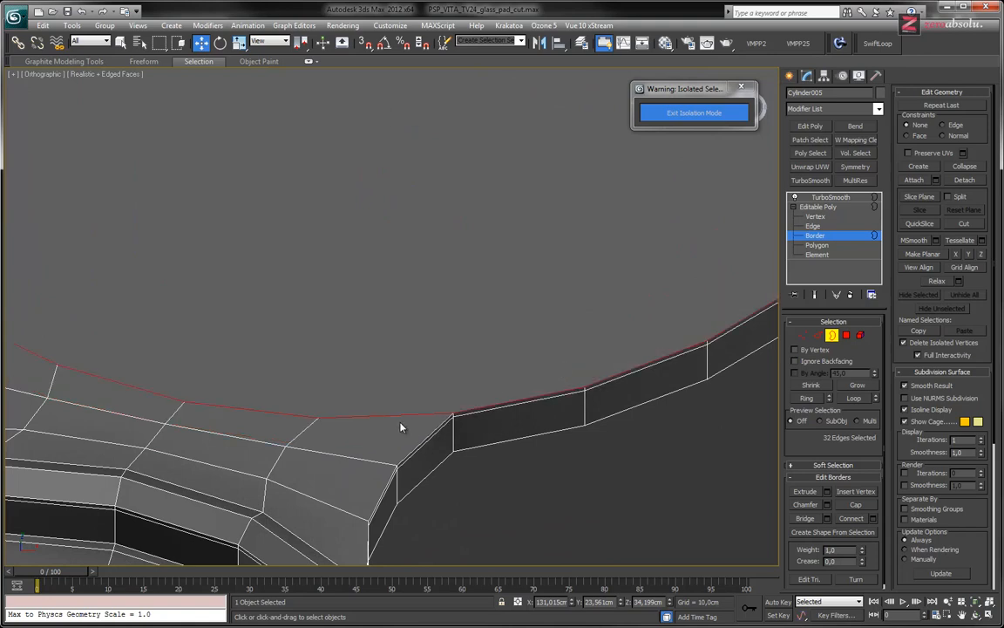
Select the flat cap polygon of the large circle and inset it by a narrow margin to form a thin rim
{"action": "middle_click_drag", "start_coordinate": [448, 422], "coordinate": [459, 436]}
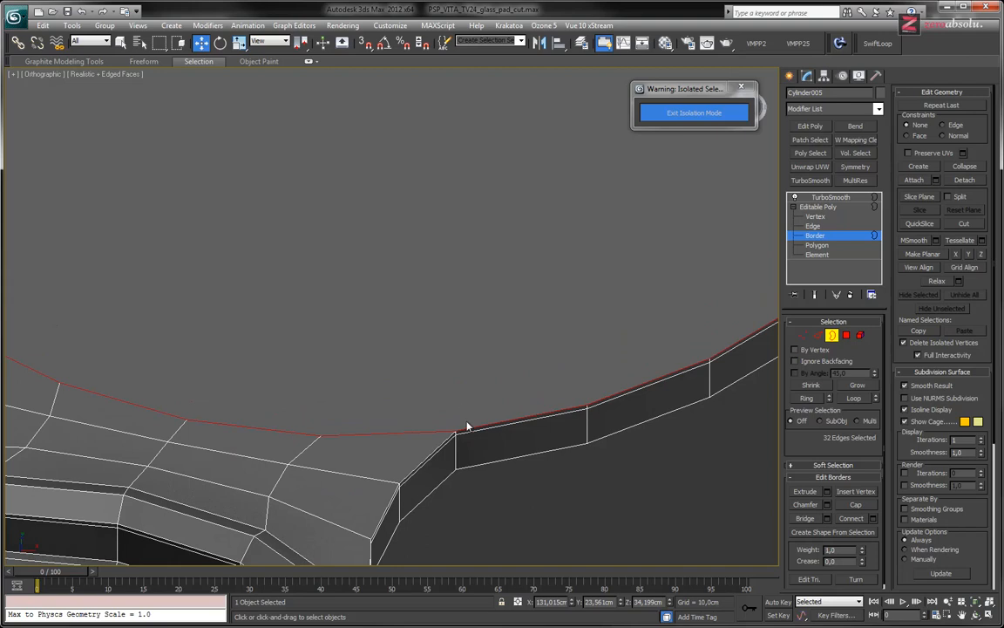
{"action": "scroll", "coordinate": [467, 425], "scroll_direction": "up", "scroll_amount": 2}
{"action": "scroll", "coordinate": [468, 424], "scroll_direction": "down", "scroll_amount": 2}
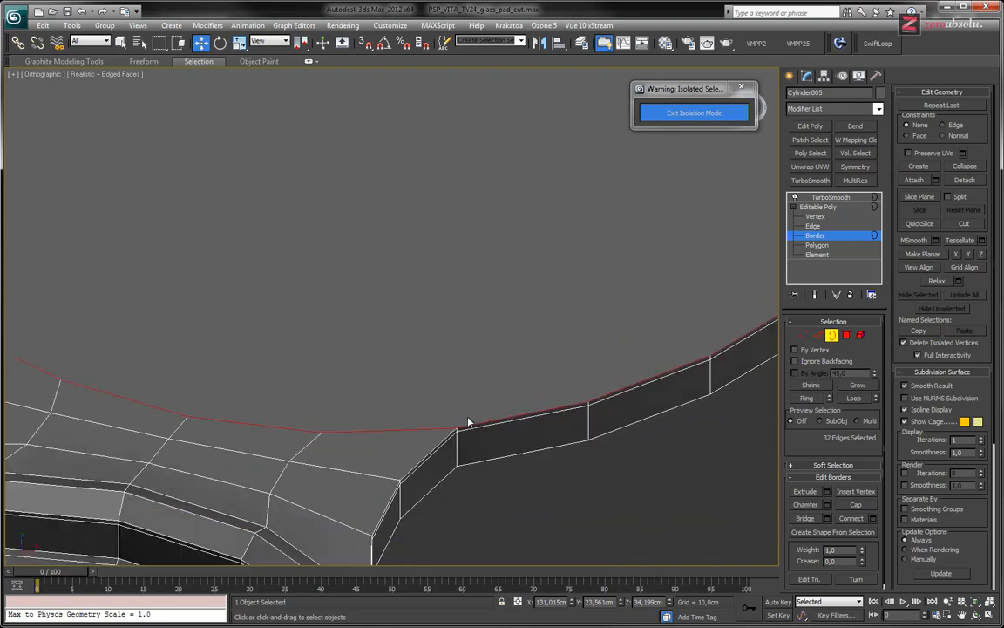
{"action": "mouse_move", "coordinate": [459, 432]}
{"action": "middle_mouse_down", "text": "alt"}
{"action": "mouse_move", "coordinate": [597, 400]}
{"action": "mouse_move", "coordinate": [571, 400]}
{"action": "mouse_move", "coordinate": [668, 417]}
{"action": "middle_mouse_up", "text": "alt"}
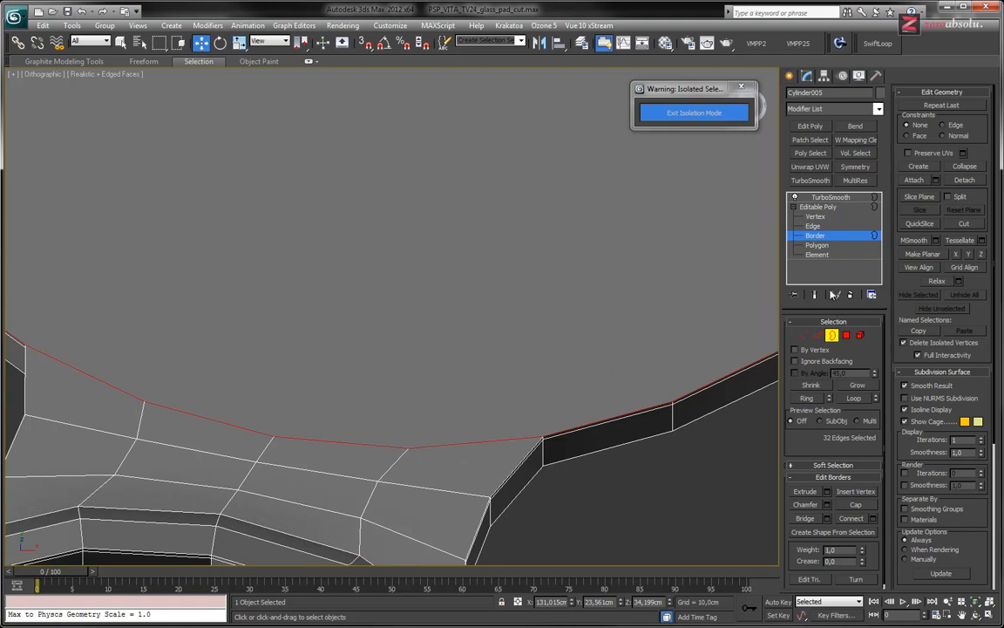
{"action": "left_click", "coordinate": [819, 245]}
{"action": "left_click", "coordinate": [484, 217]}
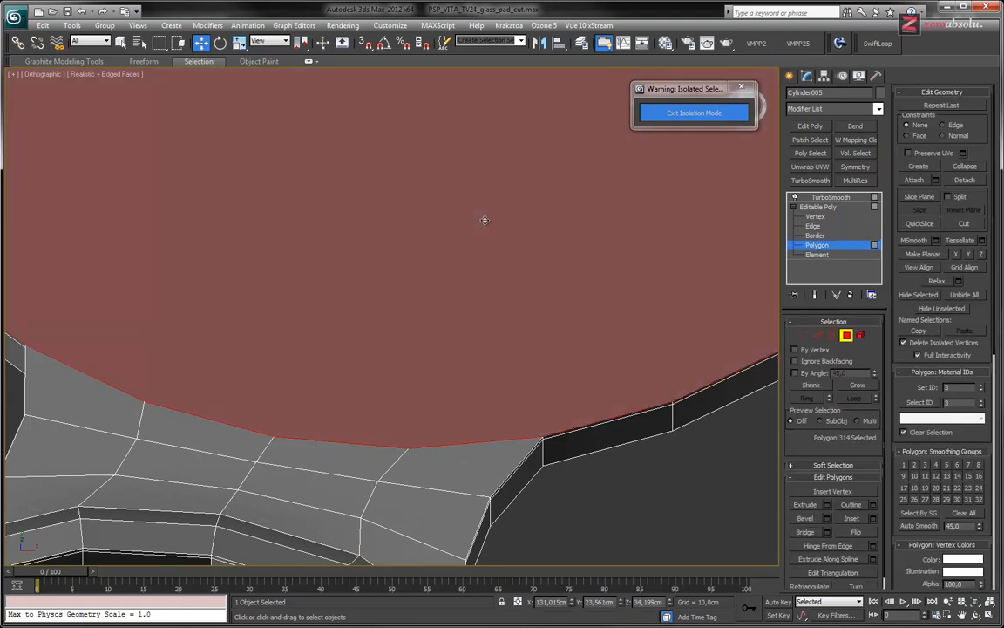
{"action": "scroll", "coordinate": [497, 292], "scroll_direction": "down", "scroll_amount": 3}
{"action": "middle_click_drag", "start_coordinate": [526, 293], "coordinate": [482, 313]}
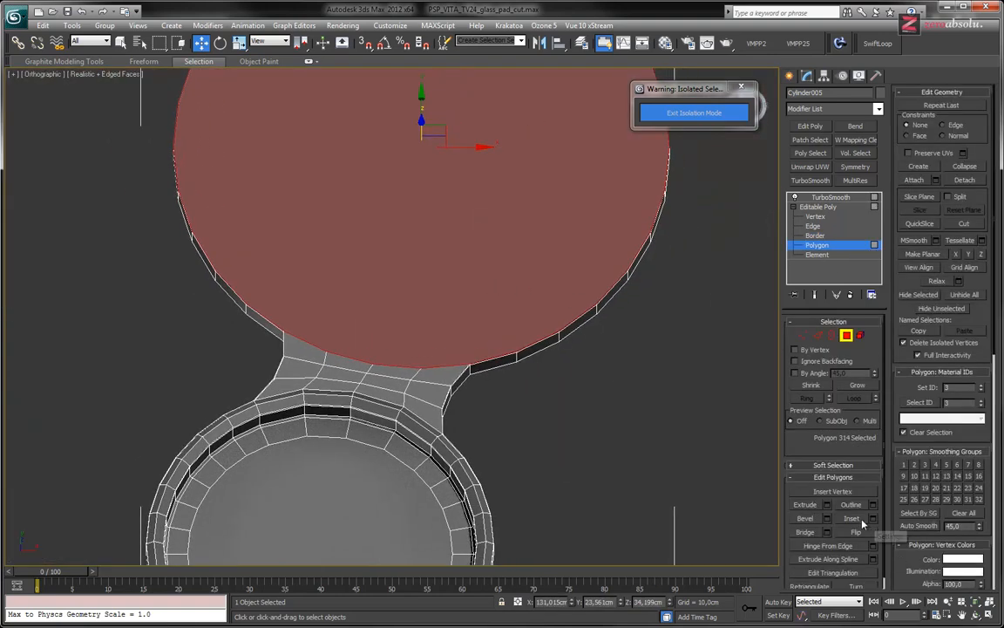
{"action": "left_click", "coordinate": [854, 520]}
{"action": "left_click_drag", "start_coordinate": [495, 271], "coordinate": [487, 292]}
{"action": "middle_click_drag", "start_coordinate": [486, 291], "coordinate": [635, 395]}
Leave isolation, select the left directional-pad base along with the right control base, and isolate the two objects together
{"action": "scroll", "coordinate": [635, 395], "scroll_direction": "down", "scroll_amount": 4}
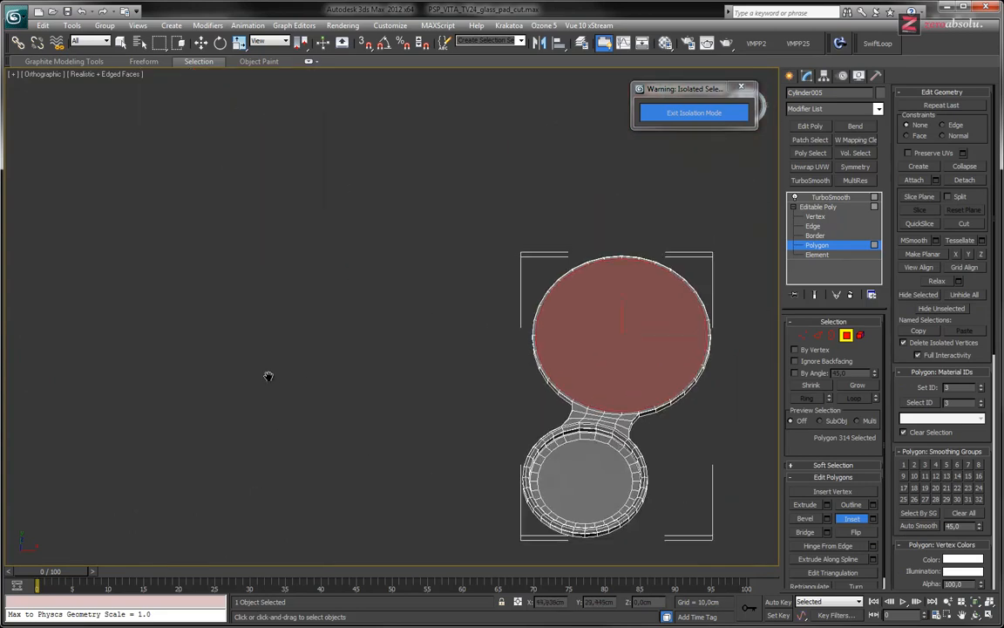
{"action": "middle_click_drag", "start_coordinate": [270, 377], "coordinate": [642, 327]}
{"action": "left_click", "coordinate": [664, 112]}
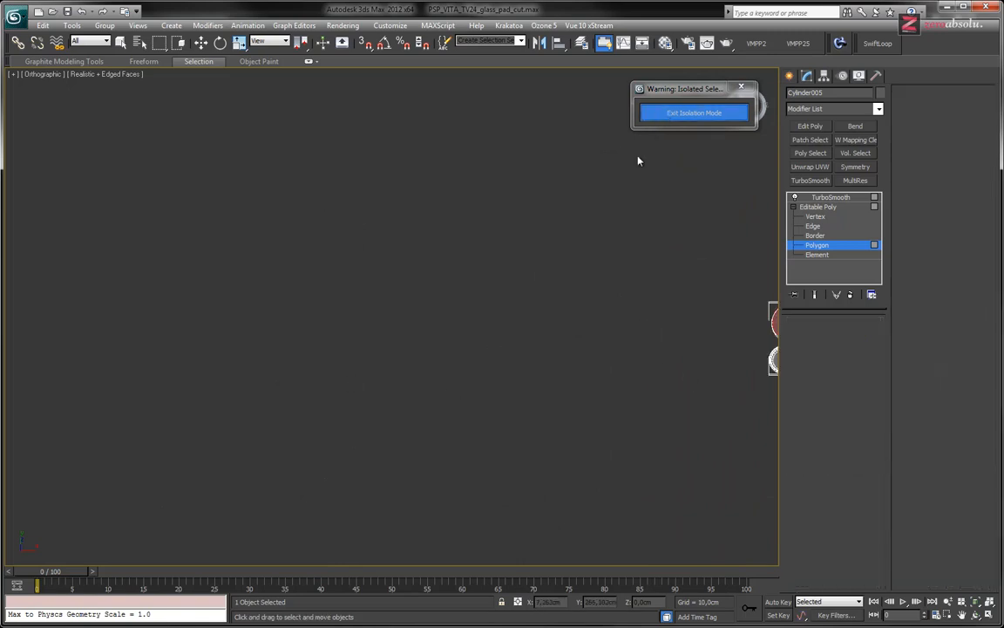
{"action": "middle_click_drag", "start_coordinate": [633, 347], "coordinate": [432, 352]}
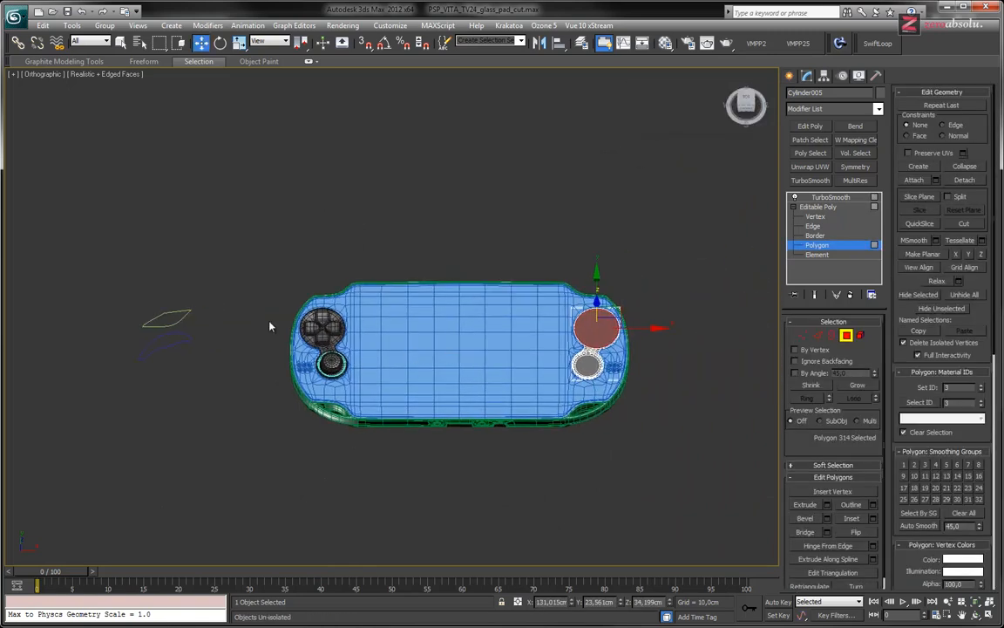
{"action": "scroll", "coordinate": [278, 326], "scroll_direction": "up", "scroll_amount": 5}
{"action": "left_click", "coordinate": [840, 249]}
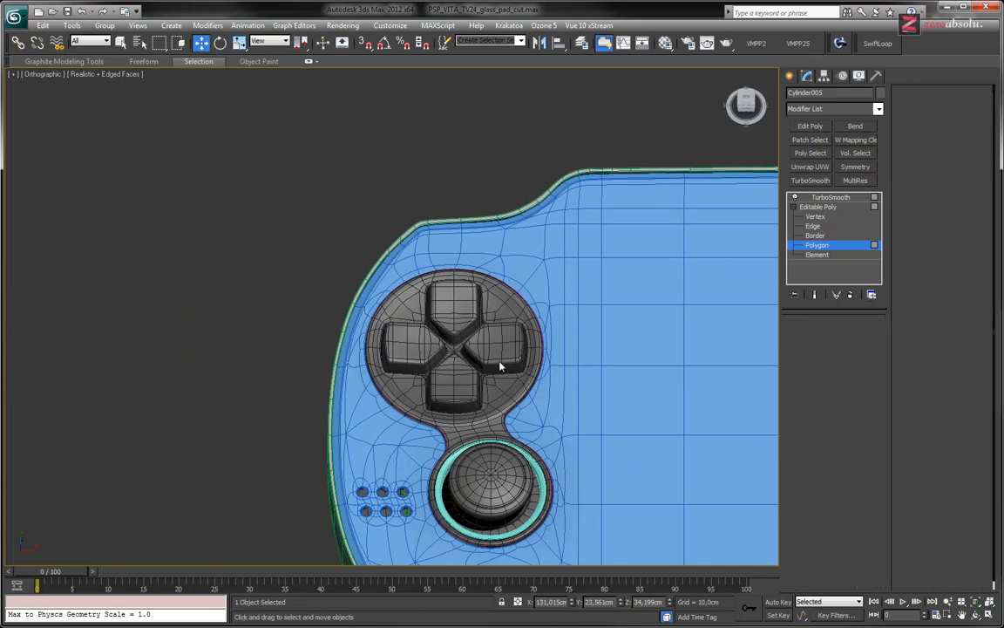
{"action": "left_click", "coordinate": [406, 395], "text": "ctrl"}
{"action": "middle_click_drag", "start_coordinate": [586, 294], "coordinate": [368, 285]}
{"action": "scroll", "coordinate": [511, 294], "scroll_direction": "down", "scroll_amount": 4}
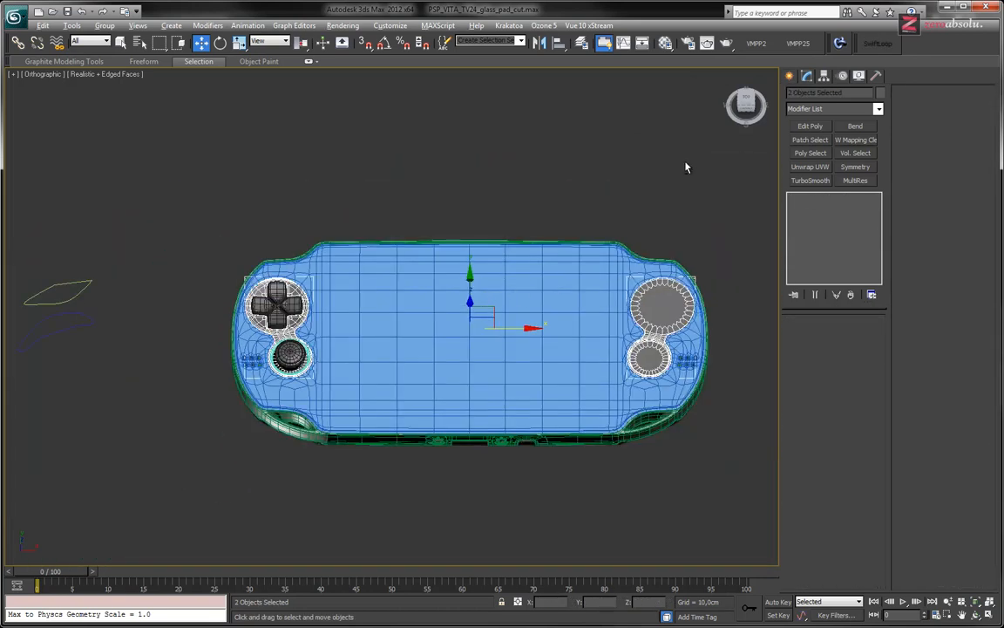
{"action": "key", "text": "alt+q"}
{"action": "scroll", "coordinate": [452, 299], "scroll_direction": "up", "scroll_amount": 8}
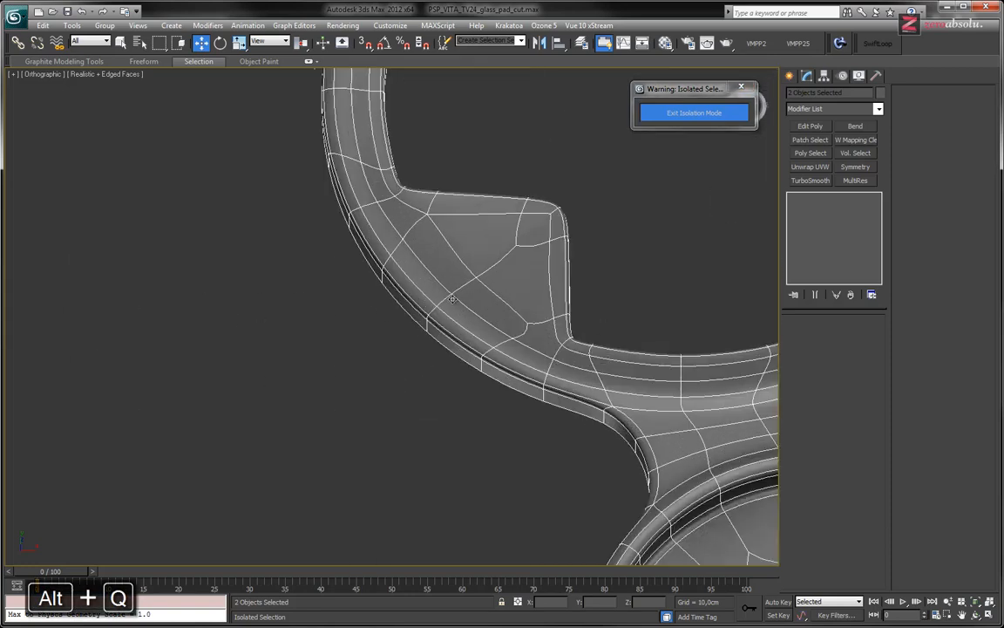
Turn off the smoothing on the left directional-pad base and examine the edge loops of its rim
{"action": "left_click", "coordinate": [531, 240]}
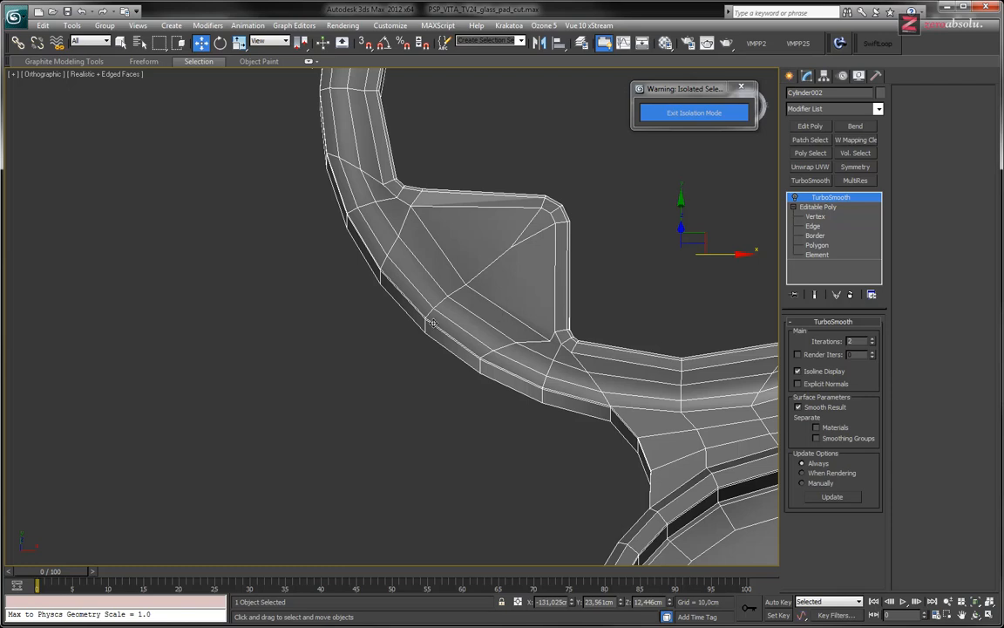
{"action": "scroll", "coordinate": [434, 326], "scroll_direction": "up", "scroll_amount": 3}
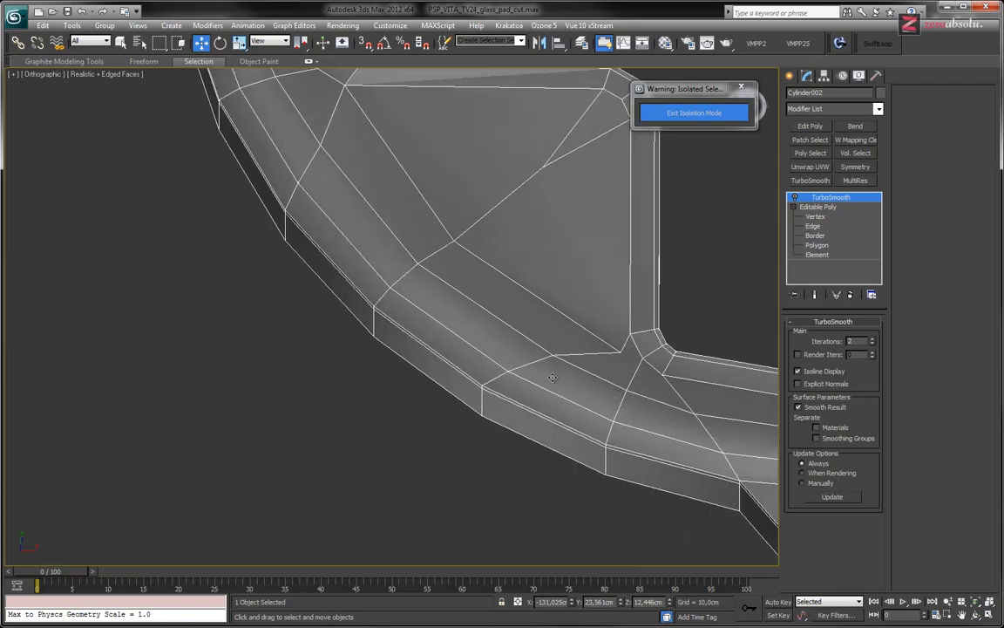
{"action": "middle_click_drag", "start_coordinate": [527, 289], "coordinate": [390, 329], "text": "alt"}
{"action": "scroll", "coordinate": [391, 329], "scroll_direction": "down", "scroll_amount": 15}
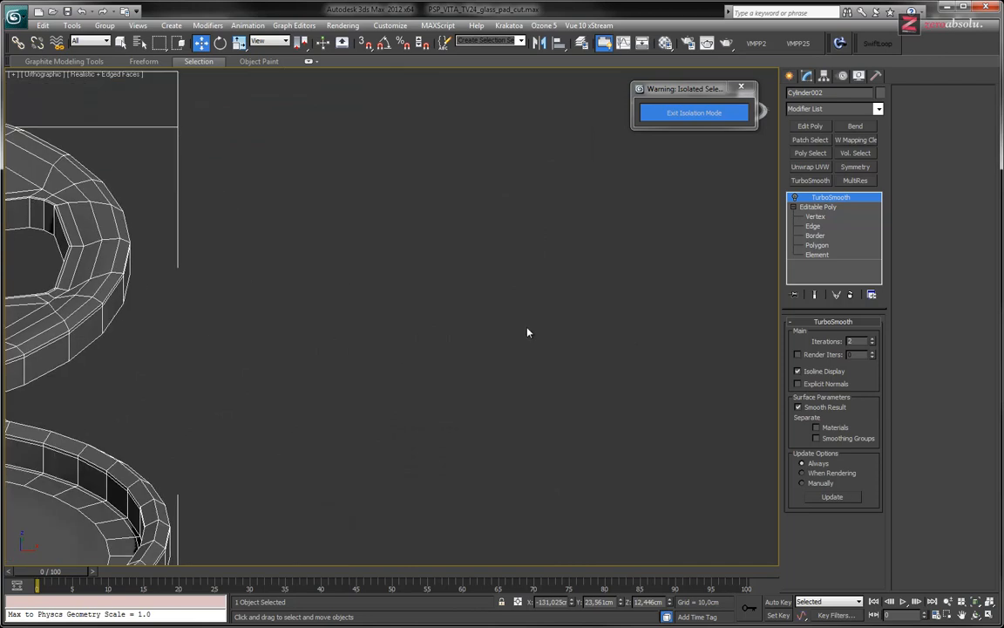
{"action": "middle_click_drag", "start_coordinate": [704, 345], "coordinate": [227, 347]}
Select the right base's large circular top polygon and scale it to 97% in the XY plane
{"action": "left_click", "coordinate": [494, 315]}
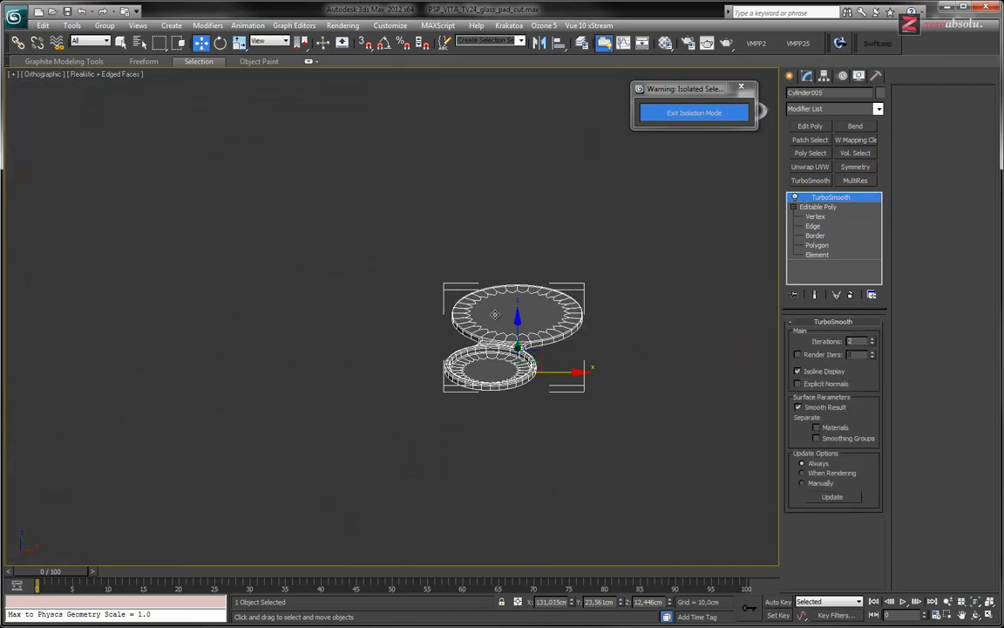
{"action": "scroll", "coordinate": [508, 333], "scroll_direction": "up", "scroll_amount": 9}
{"action": "scroll", "coordinate": [506, 333], "scroll_direction": "up", "scroll_amount": 3}
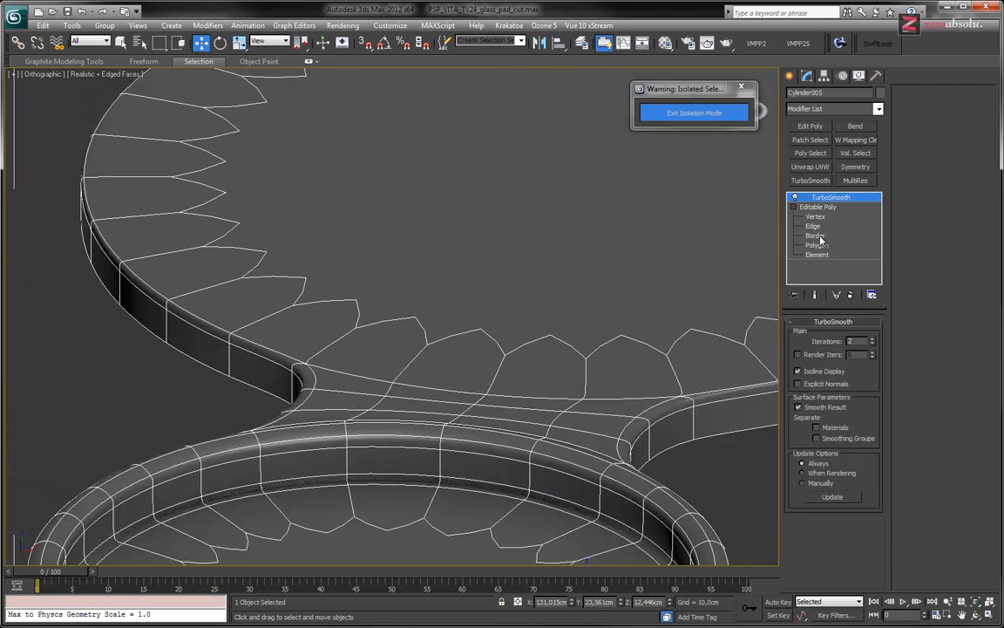
{"action": "left_click", "coordinate": [818, 245]}
{"action": "left_click", "coordinate": [470, 310]}
{"action": "mouse_move", "coordinate": [468, 309]}
{"action": "middle_mouse_down", "text": "alt"}
{"action": "mouse_move", "coordinate": [489, 317]}
{"action": "mouse_move", "coordinate": [489, 332]}
{"action": "mouse_move", "coordinate": [421, 307]}
{"action": "mouse_move", "coordinate": [478, 301]}
{"action": "middle_mouse_up", "text": "alt"}
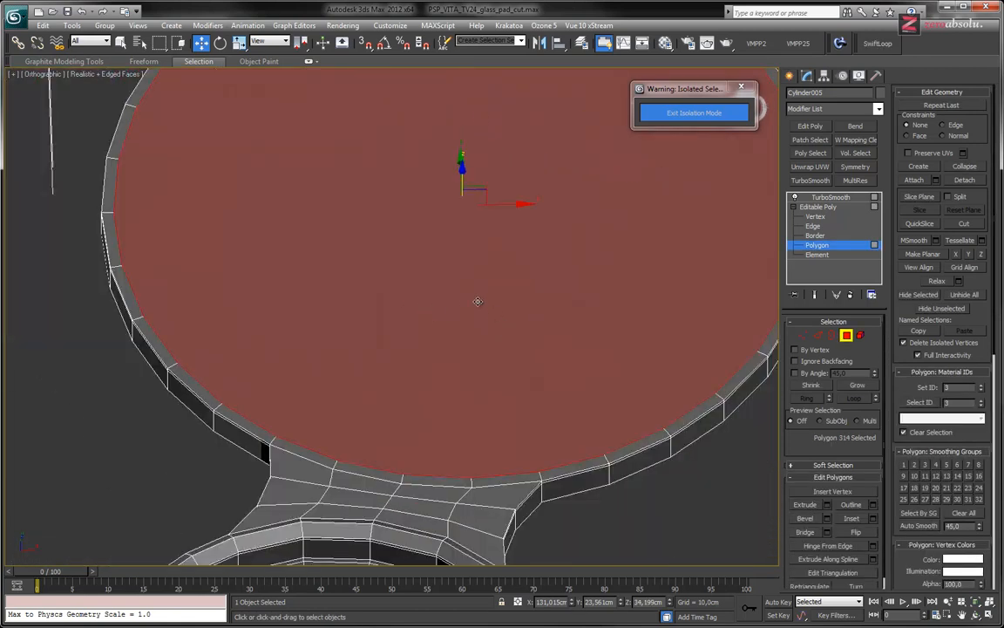
{"action": "key", "text": "r"}
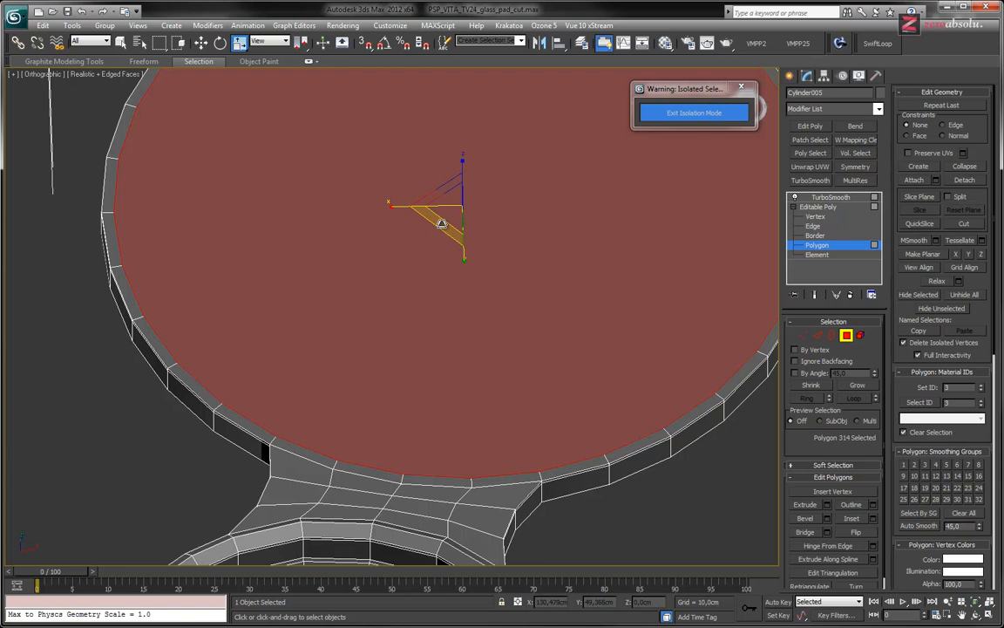
{"action": "left_click_drag", "start_coordinate": [442, 226], "coordinate": [442, 225]}
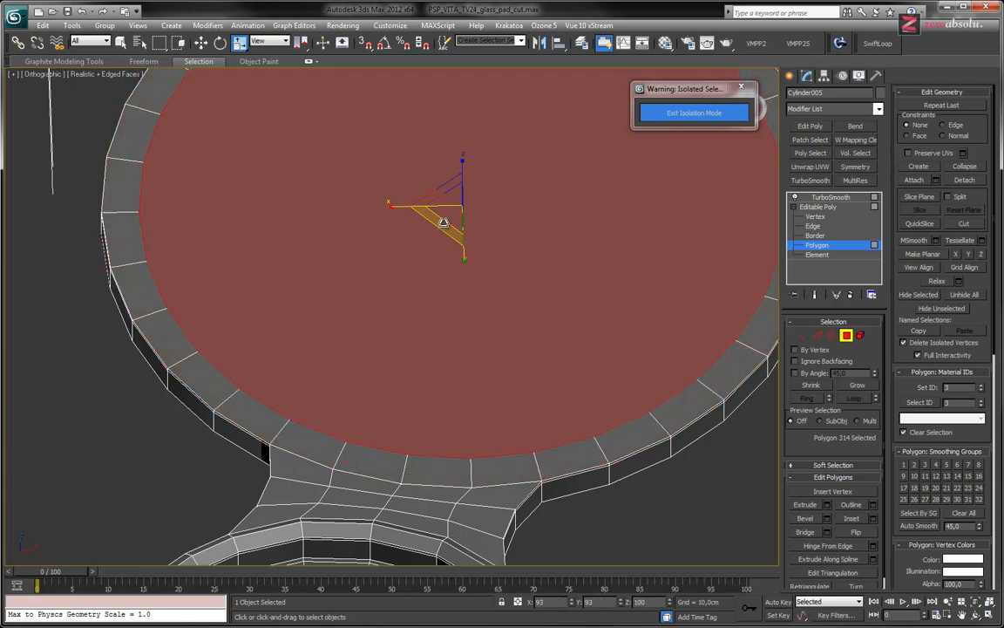
{"action": "left_click_drag", "start_coordinate": [442, 227], "coordinate": [443, 225]}
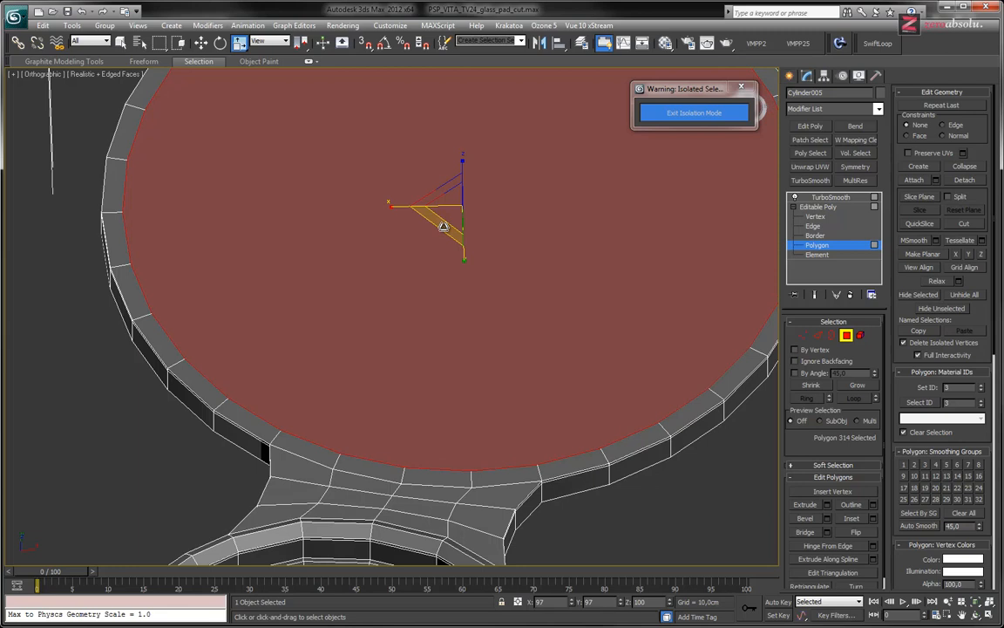
Raise the circular top polygon slightly along Z, by about 0.36 cm
{"action": "middle_click_drag", "start_coordinate": [442, 309], "coordinate": [481, 272], "text": "alt"}
{"action": "key", "text": "w"}
{"action": "left_click_drag", "start_coordinate": [460, 153], "coordinate": [462, 146]}
{"action": "middle_click_drag", "start_coordinate": [433, 208], "coordinate": [443, 264], "text": "alt"}
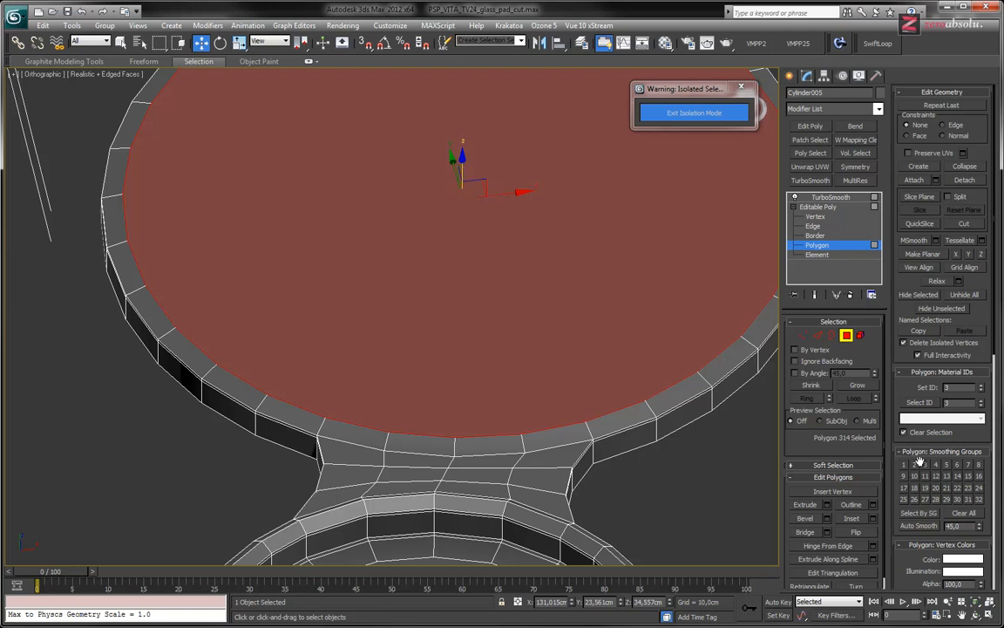
Inset the circular top polygon repeatedly into concentric rings until only a small disc remains at the centre
{"action": "left_click", "coordinate": [852, 519]}
{"action": "left_click_drag", "start_coordinate": [503, 275], "coordinate": [483, 305]}
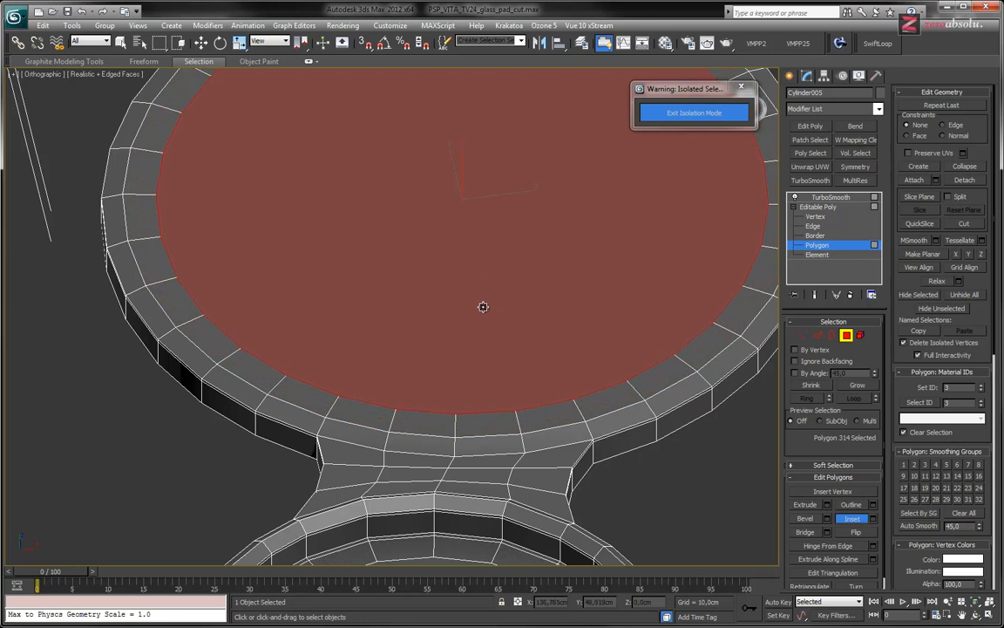
{"action": "scroll", "coordinate": [450, 298], "scroll_direction": "down", "scroll_amount": 5}
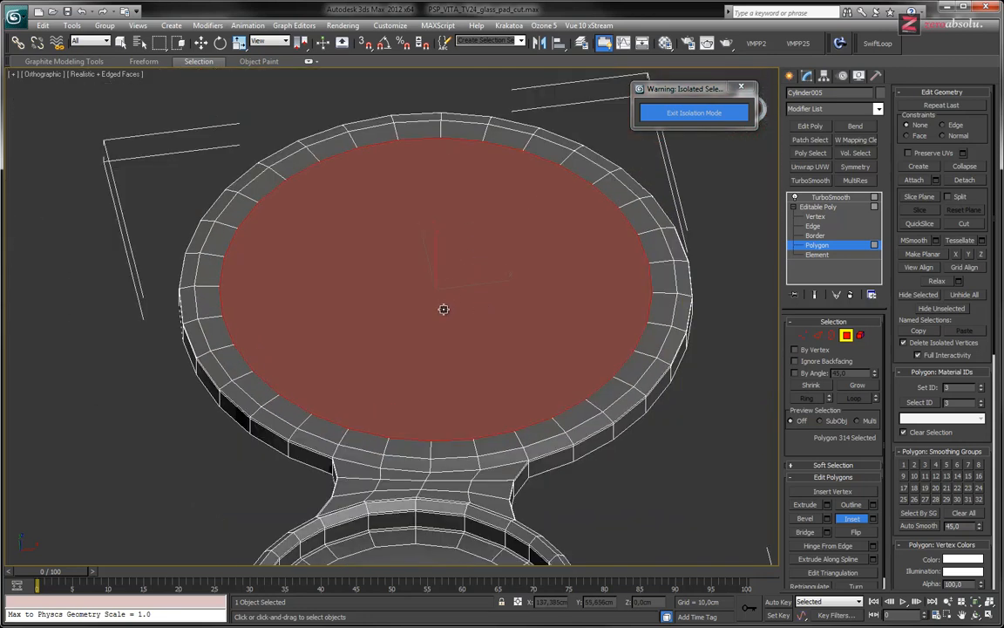
{"action": "left_click_drag", "start_coordinate": [423, 299], "coordinate": [439, 274]}
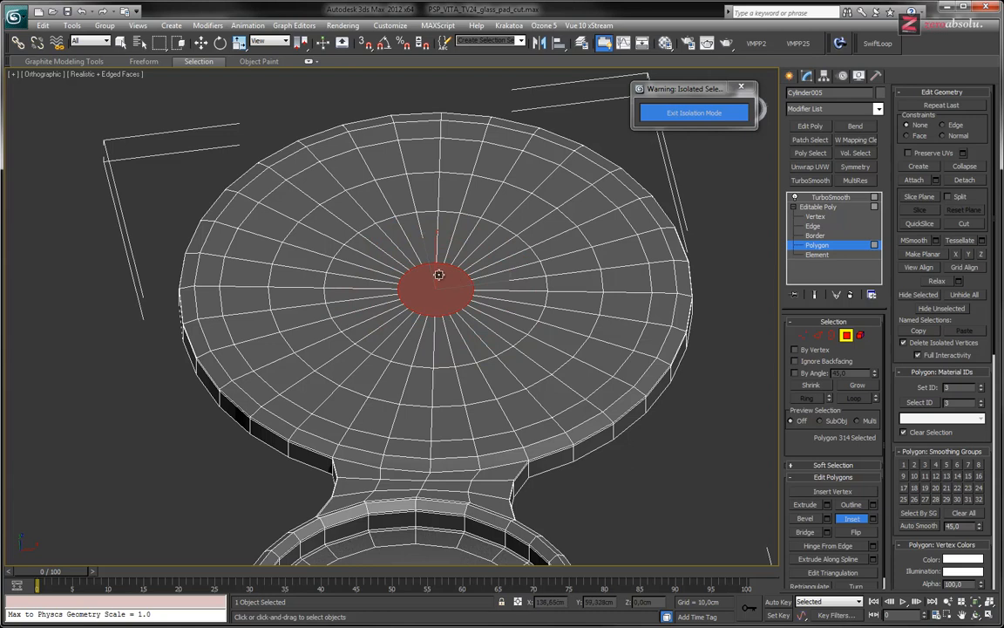
Cut the small central disc into quarters with one vertical and one horizontal edge between opposite rim vertices
{"action": "scroll", "coordinate": [439, 274], "scroll_direction": "up", "scroll_amount": 10}
{"action": "scroll", "coordinate": [424, 304], "scroll_direction": "up", "scroll_amount": 3}
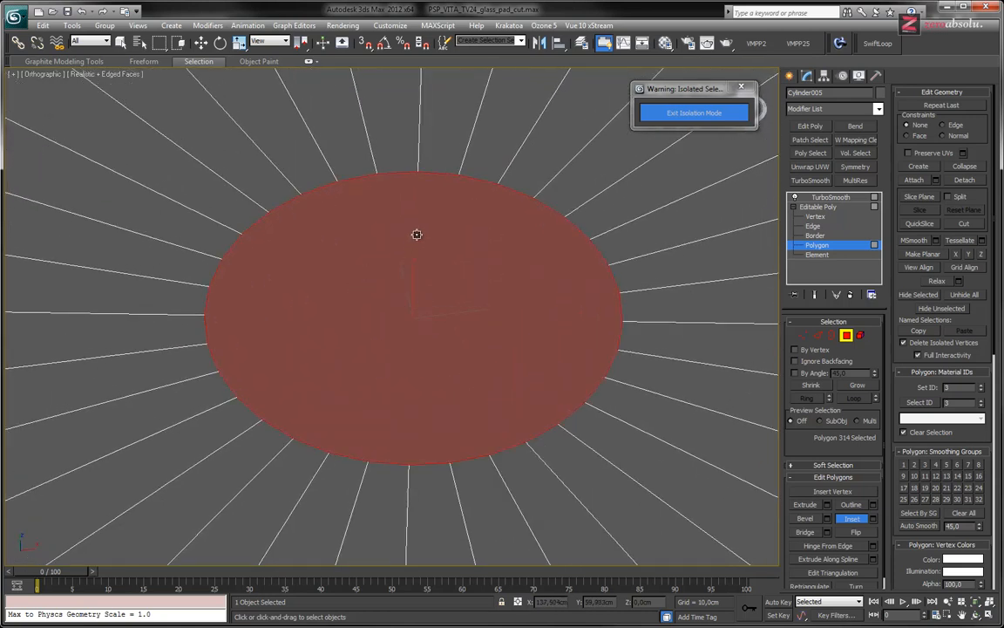
{"action": "key", "text": "w"}
{"action": "key", "text": "alt+c"}
{"action": "scroll", "coordinate": [444, 228], "scroll_direction": "down", "scroll_amount": 5}
{"action": "scroll", "coordinate": [441, 232], "scroll_direction": "down", "scroll_amount": 4}
{"action": "mouse_move", "coordinate": [444, 238]}
{"action": "middle_mouse_down", "text": "alt"}
{"action": "mouse_move", "coordinate": [477, 240]}
{"action": "mouse_move", "coordinate": [453, 245]}
{"action": "middle_mouse_up", "text": "alt"}
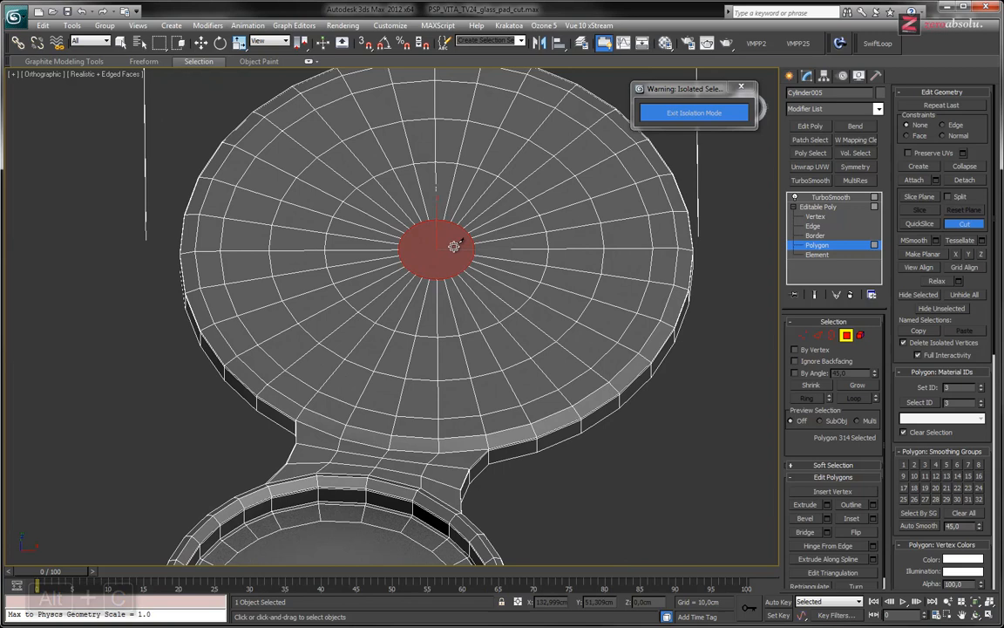
{"action": "scroll", "coordinate": [439, 215], "scroll_direction": "up", "scroll_amount": 5}
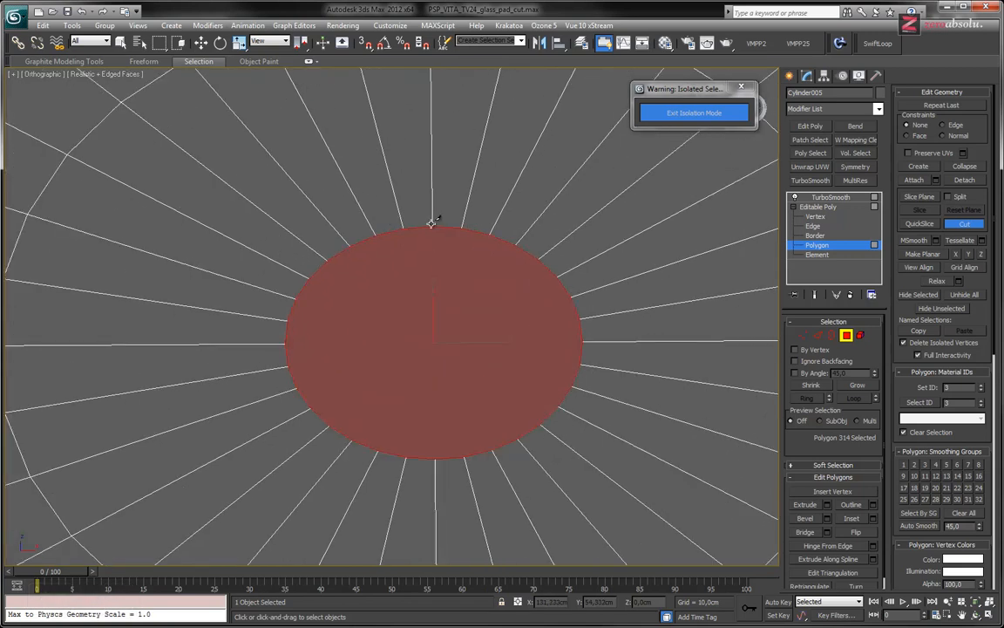
{"action": "left_click", "coordinate": [432, 225]}
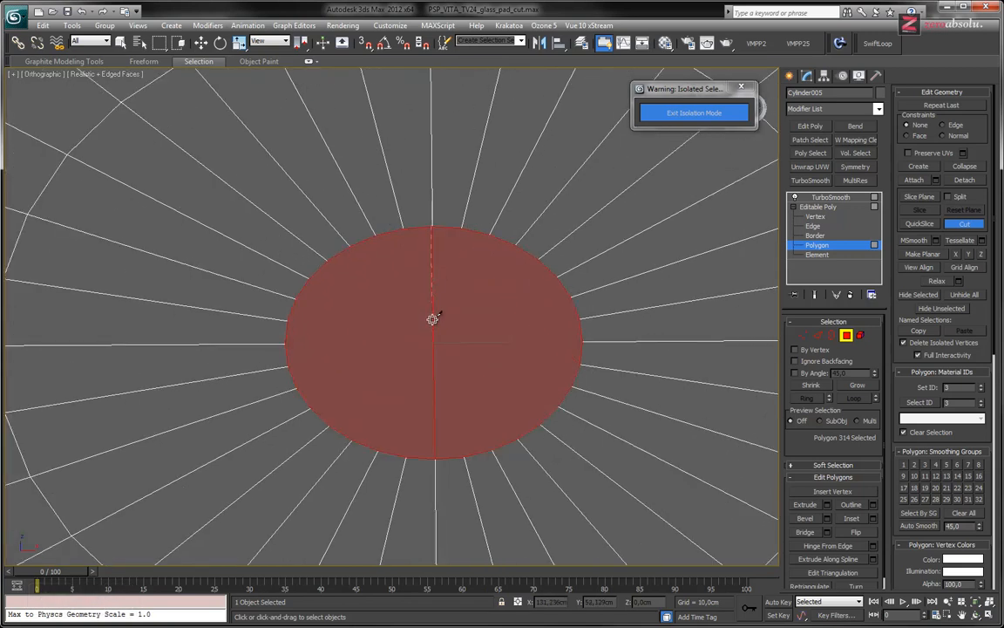
{"action": "left_click", "coordinate": [436, 458]}
{"action": "left_click", "coordinate": [571, 343]}
{"action": "right_click", "coordinate": [581, 342]}
Cut edges between the centre and every second rim vertex across the disc's upper right and just past its top, undoing the stray last cut
{"action": "left_click", "coordinate": [569, 297]}
{"action": "left_click", "coordinate": [434, 343]}
{"action": "left_click", "coordinate": [538, 260]}
{"action": "left_click", "coordinate": [433, 342]}
{"action": "left_click", "coordinate": [486, 237]}
{"action": "left_click", "coordinate": [433, 343]}
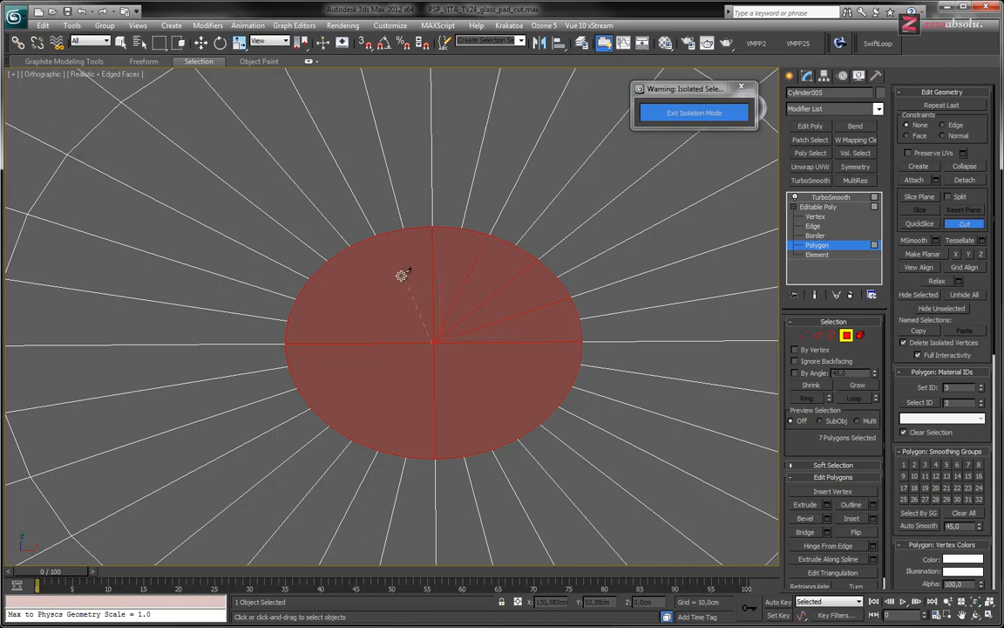
{"action": "left_click", "coordinate": [378, 232]}
{"action": "left_click", "coordinate": [433, 343]}
{"action": "key", "text": "ctrl+z"}
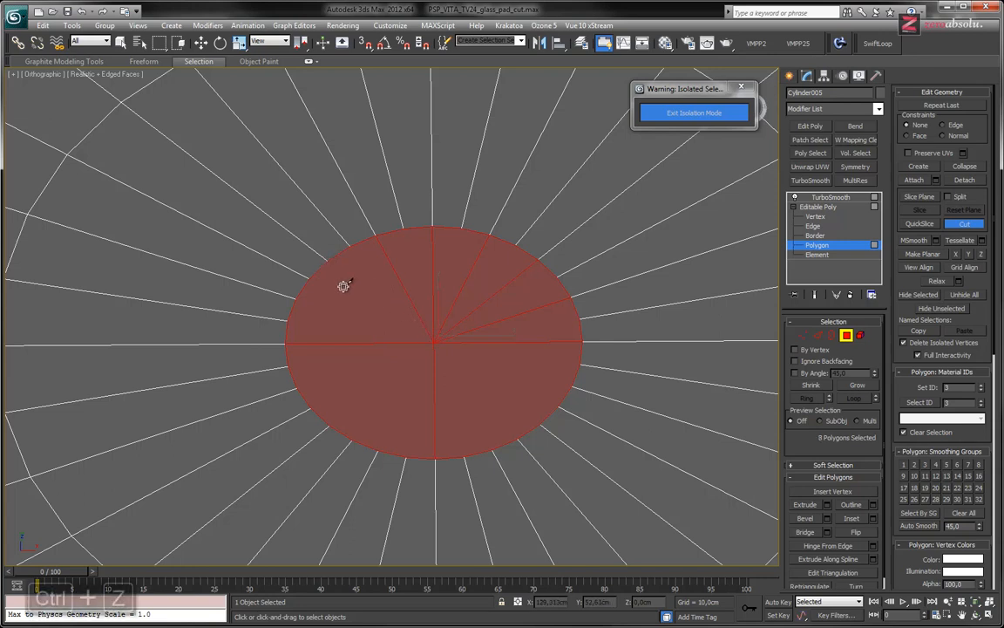
Cut edges from the centre to the alternate rim vertices in the disc's upper-left quarter, undoing the faulty cut below it
{"action": "key", "text": "alt+c"}
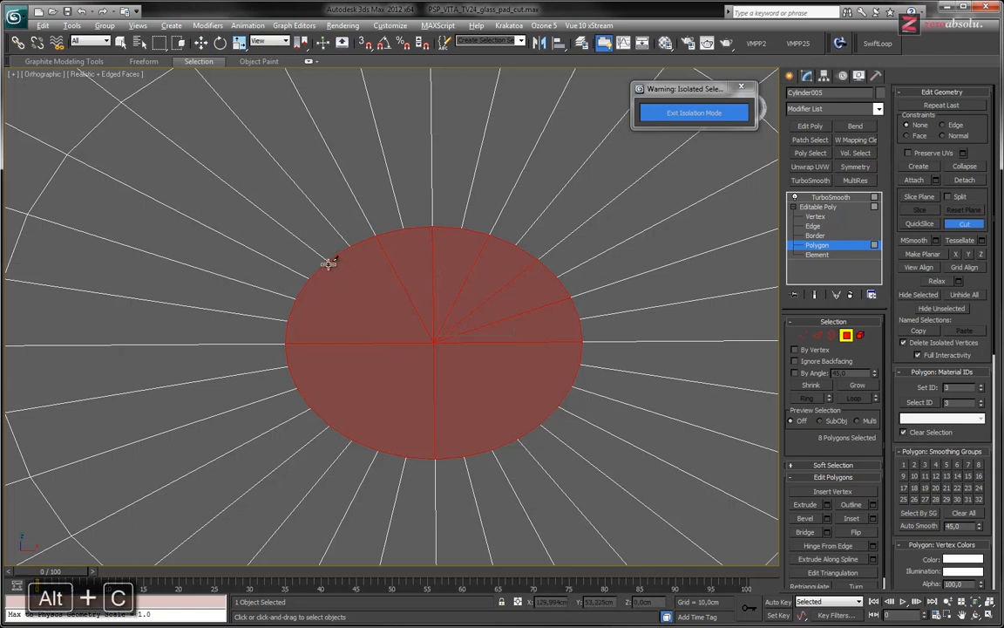
{"action": "left_click", "coordinate": [434, 342]}
{"action": "left_click", "coordinate": [297, 298]}
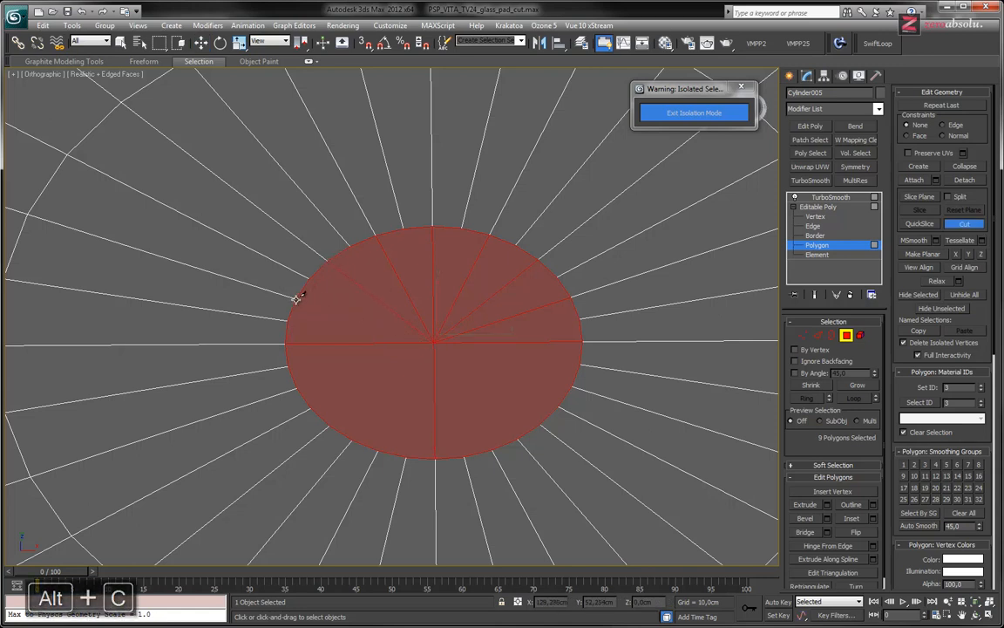
{"action": "left_click", "coordinate": [434, 343]}
{"action": "left_click", "coordinate": [301, 384]}
{"action": "left_click", "coordinate": [436, 342]}
{"action": "key", "text": "ctrl+z"}
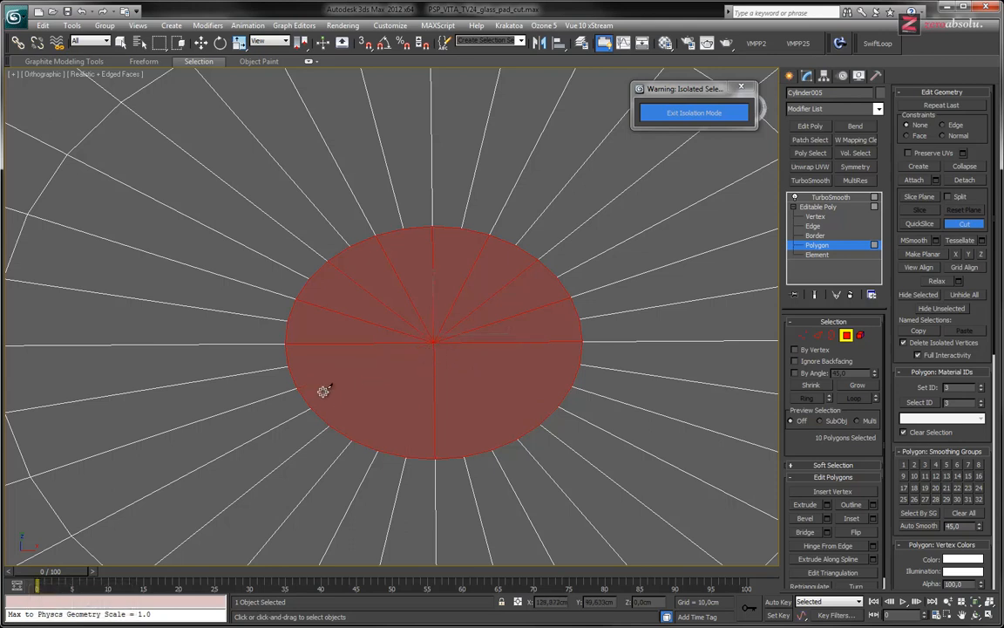
Cut edges from the centre to the remaining alternate rim vertices across the lower half of the small disc
{"action": "left_click", "coordinate": [432, 345]}
{"action": "right_click", "coordinate": [432, 344]}
{"action": "left_click", "coordinate": [330, 422]}
{"action": "scroll", "coordinate": [427, 360], "scroll_direction": "up", "scroll_amount": 5}
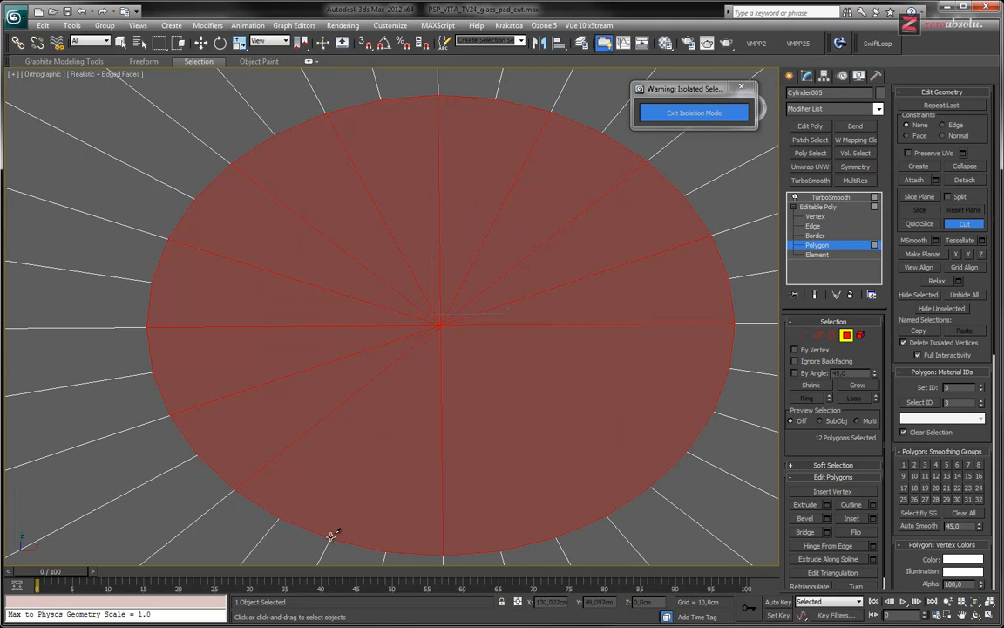
{"action": "left_click", "coordinate": [440, 325]}
{"action": "right_click", "coordinate": [448, 384]}
{"action": "middle_click_drag", "start_coordinate": [472, 502], "coordinate": [435, 430]}
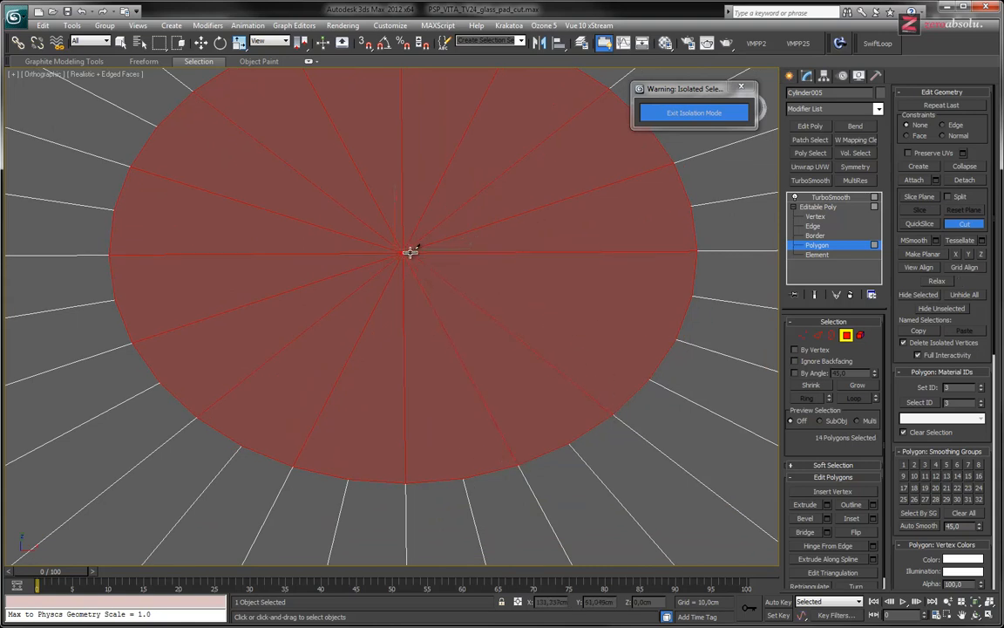
{"action": "left_click", "coordinate": [404, 252]}
{"action": "scroll", "coordinate": [449, 283], "scroll_direction": "down", "scroll_amount": 5}
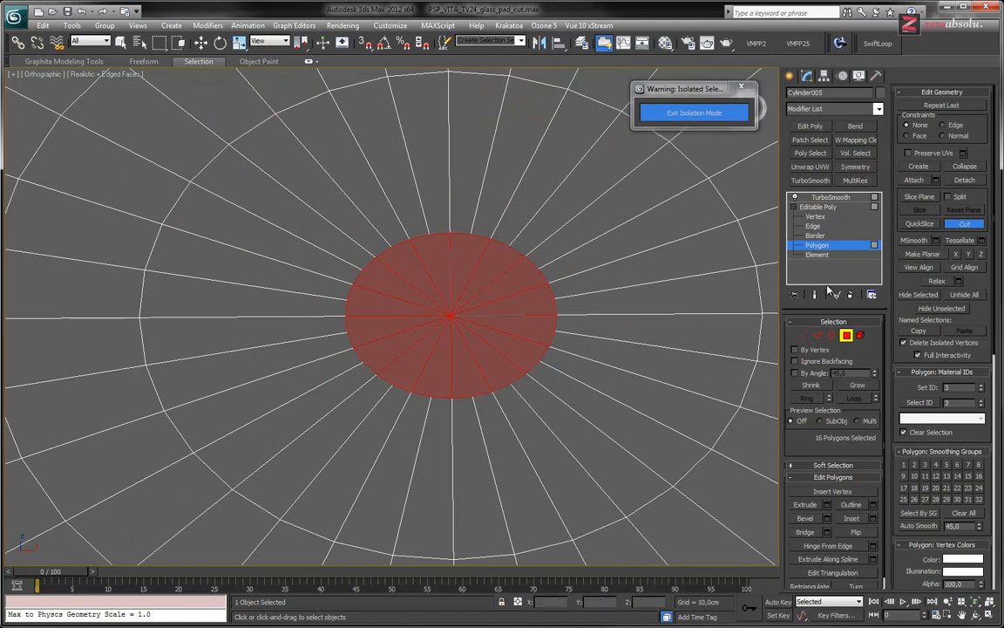
Select the mesh's non-quad polygons and inspect the wedges meeting at the disc's centre
{"action": "left_click", "coordinate": [199, 61]}
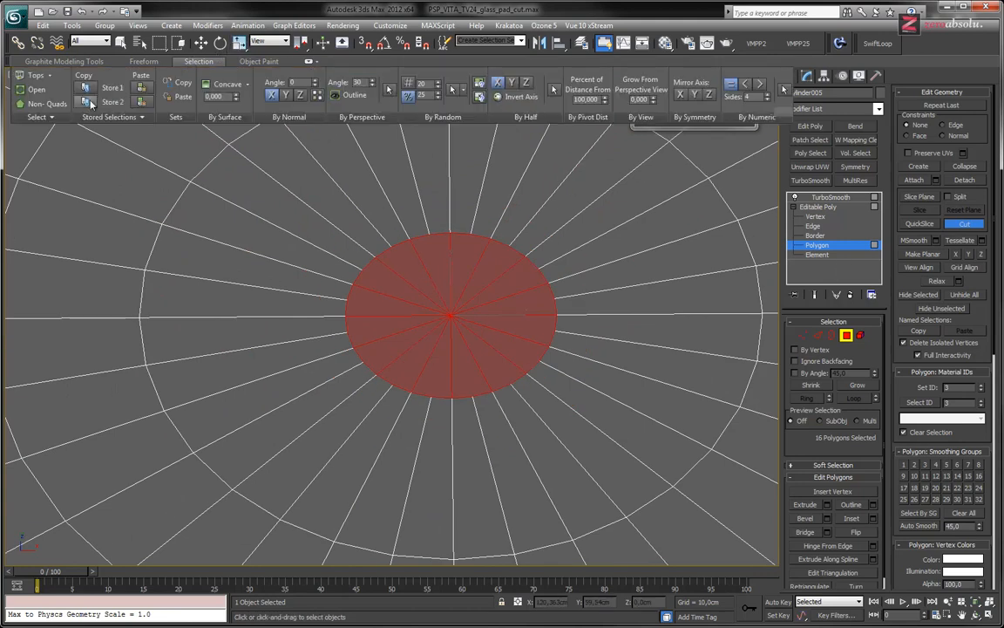
{"action": "left_click", "coordinate": [34, 105]}
{"action": "middle_click_drag", "start_coordinate": [455, 333], "coordinate": [445, 389]}
{"action": "scroll", "coordinate": [443, 376], "scroll_direction": "up", "scroll_amount": 4}
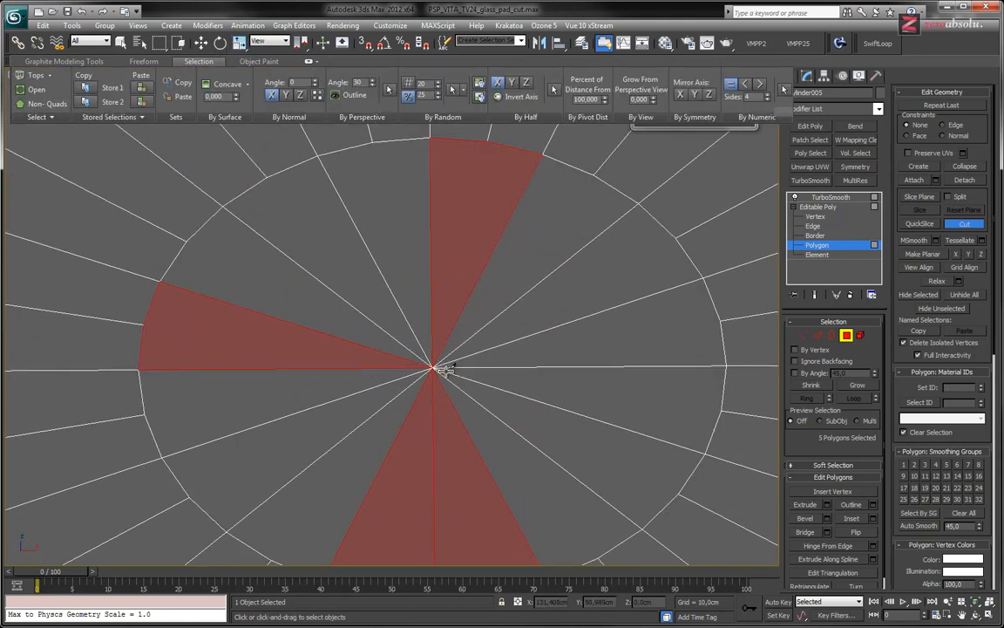
{"action": "key", "text": "alt+q"}
{"action": "middle_click_drag", "start_coordinate": [433, 368], "coordinate": [448, 341]}
{"action": "key", "text": "w"}
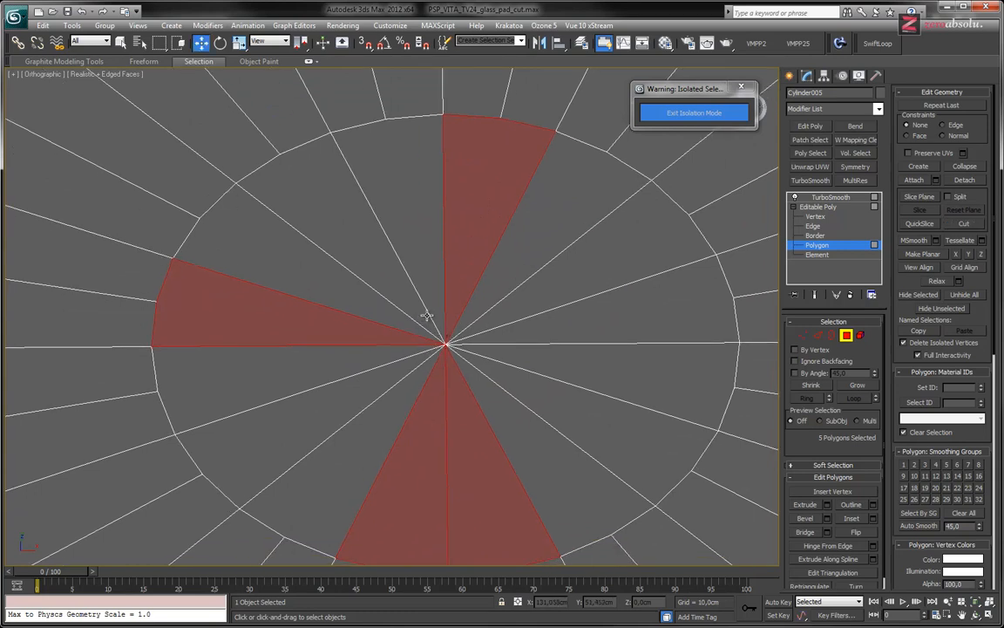
Select the overlapping vertices at the disc's centre and weld them into one, undoing the trial move
{"action": "left_click", "coordinate": [815, 216]}
{"action": "left_click_drag", "start_coordinate": [412, 318], "coordinate": [489, 375]}
{"action": "left_click", "coordinate": [468, 366]}
{"action": "left_click_drag", "start_coordinate": [446, 344], "coordinate": [477, 312]}
{"action": "key", "text": "ctrl+z"}
{"action": "key", "text": "ctrl+z"}
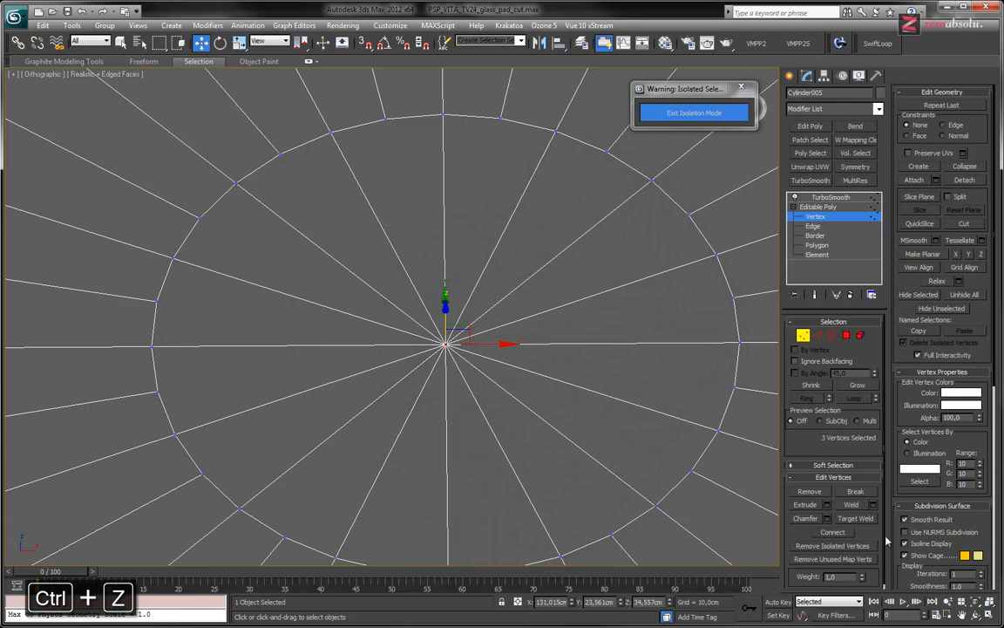
{"action": "left_click", "coordinate": [854, 504]}
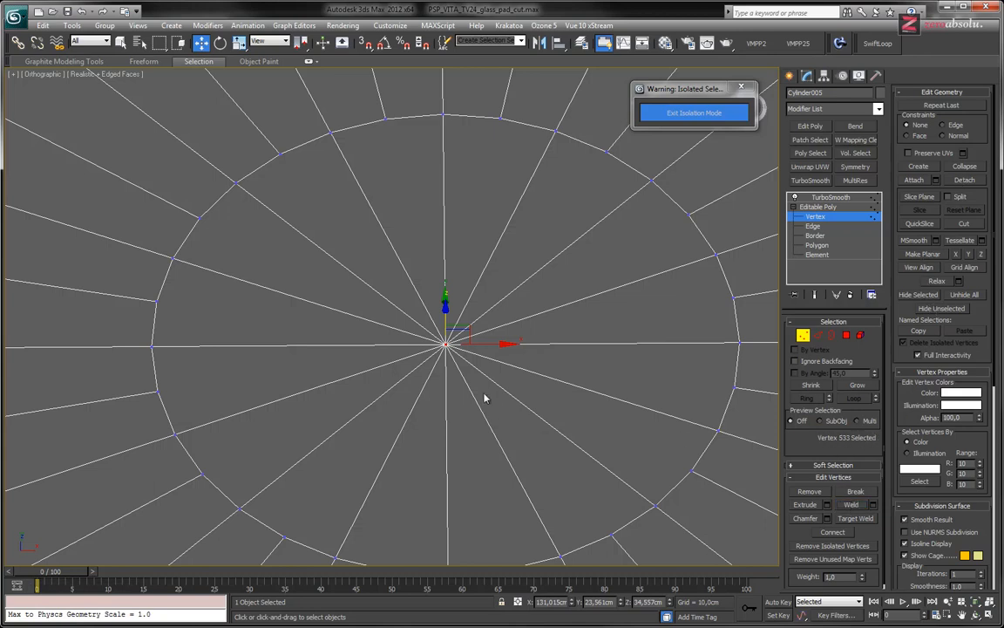
Check the polygons for remaining non-quads and examine the large round top and the small dish from several angles
{"action": "scroll", "coordinate": [447, 316], "scroll_direction": "down", "scroll_amount": 3}
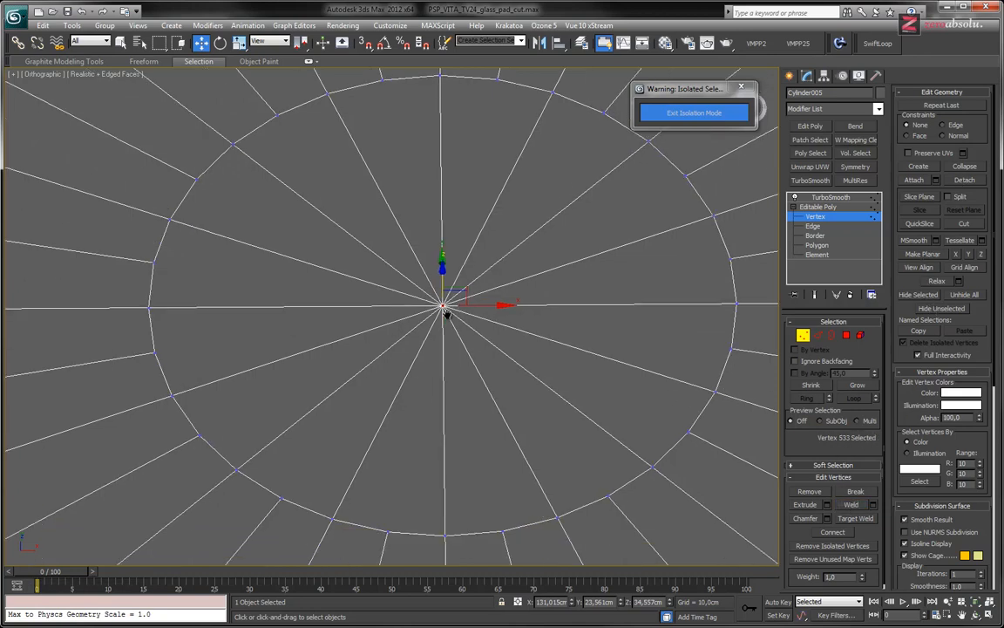
{"action": "left_click", "coordinate": [197, 62]}
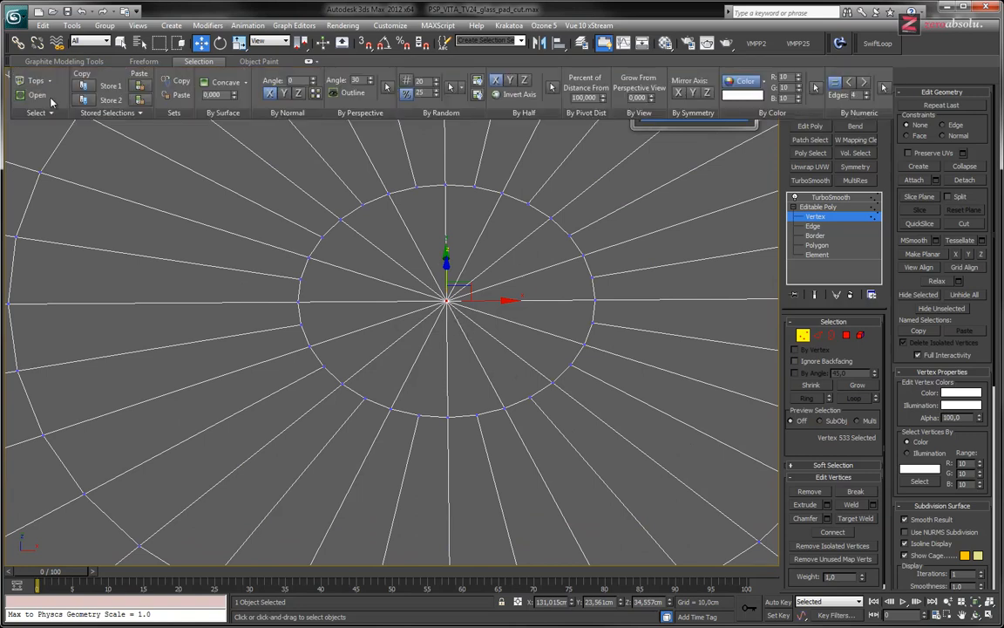
{"action": "left_click", "coordinate": [832, 245]}
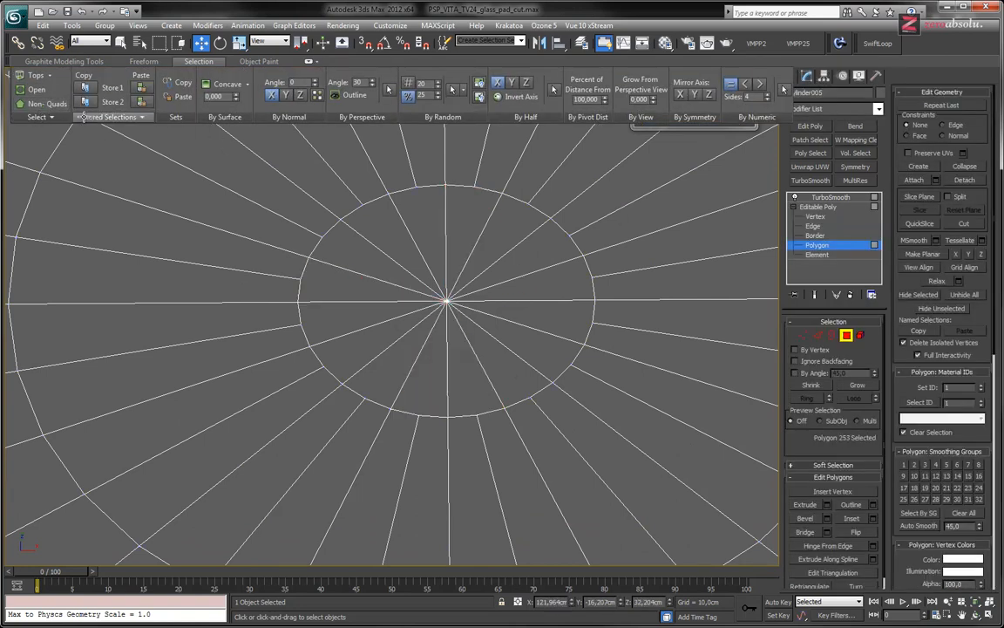
{"action": "scroll", "coordinate": [397, 397], "scroll_direction": "down", "scroll_amount": 8}
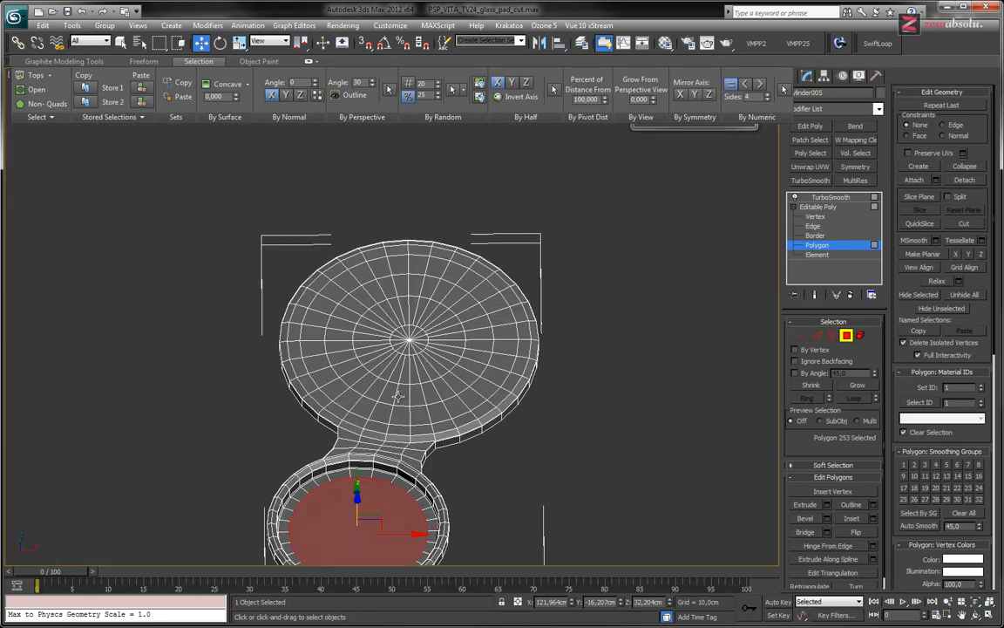
{"action": "middle_click_drag", "start_coordinate": [397, 397], "coordinate": [487, 304]}
{"action": "scroll", "coordinate": [490, 379], "scroll_direction": "up", "scroll_amount": 6}
{"action": "middle_click_drag", "start_coordinate": [517, 250], "coordinate": [464, 204]}
{"action": "scroll", "coordinate": [472, 375], "scroll_direction": "down", "scroll_amount": 4}
{"action": "middle_click_drag", "start_coordinate": [484, 285], "coordinate": [503, 330], "text": "alt"}
{"action": "middle_click_drag", "start_coordinate": [515, 264], "coordinate": [536, 365]}
{"action": "middle_click_drag", "start_coordinate": [579, 328], "coordinate": [452, 355]}
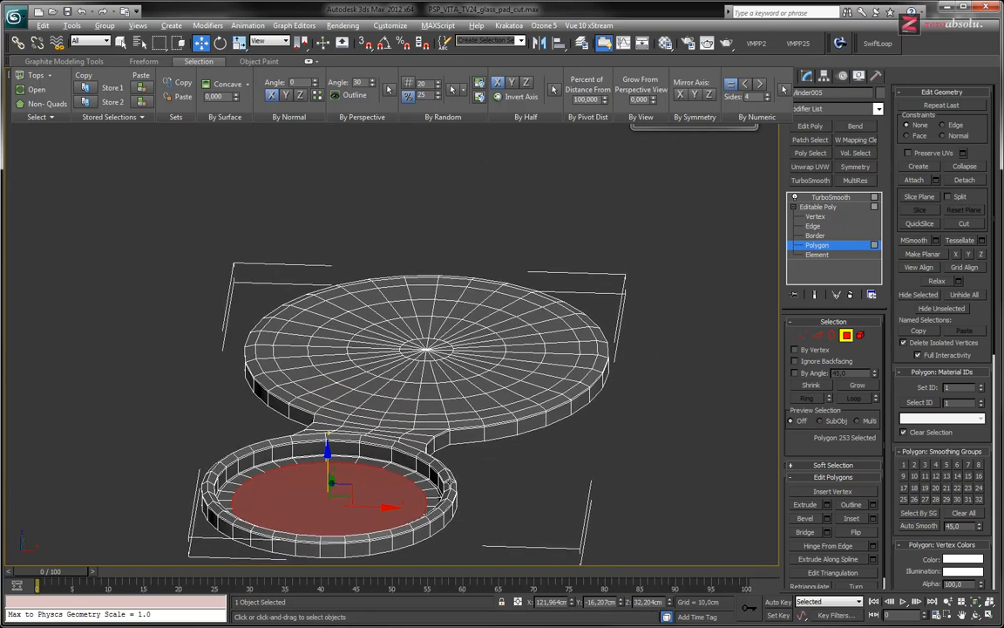
Switch to Pale Moon and examine the action-button base in the front and angled PS Vita reference photos
{"action": "key", "text": "alt+Tab"}
{"action": "middle_click_drag", "start_coordinate": [447, 426], "coordinate": [462, 403]}
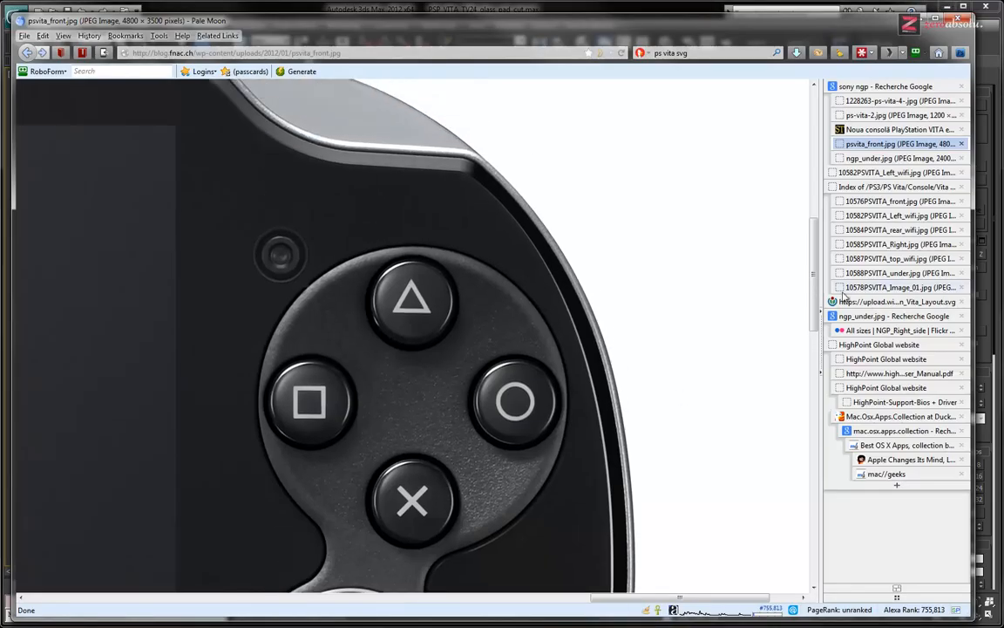
{"action": "left_click", "coordinate": [898, 200]}
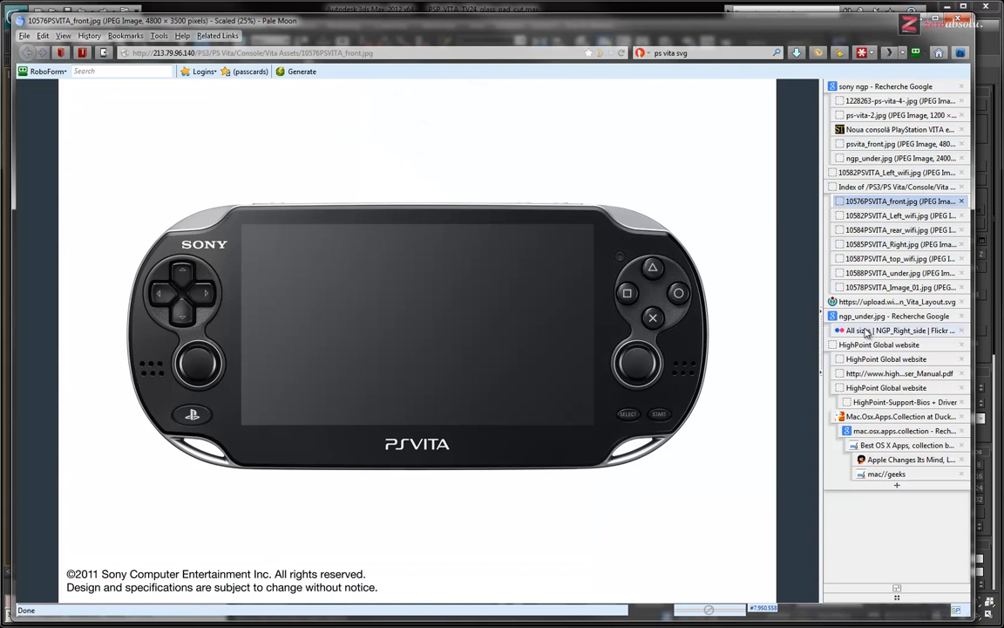
{"action": "left_click", "coordinate": [883, 289]}
{"action": "left_click", "coordinate": [589, 387]}
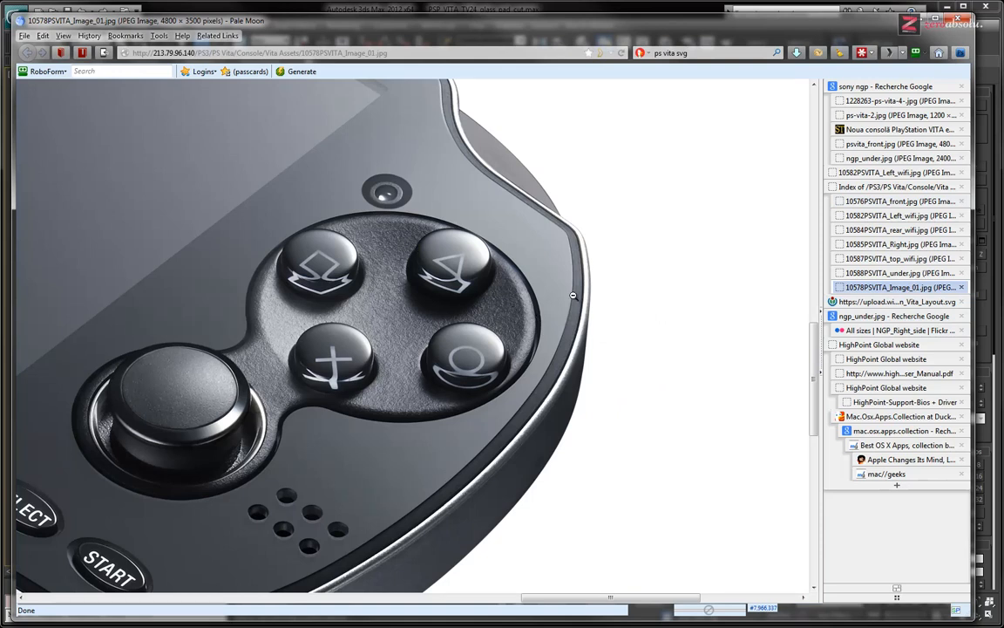
{"action": "key", "text": "alt+Tab"}
Select the central fan of polygons on the round top and grow the selection three times, almost to the outer rim
{"action": "scroll", "coordinate": [473, 377], "scroll_direction": "up", "scroll_amount": 5}
{"action": "middle_click_drag", "start_coordinate": [474, 377], "coordinate": [475, 392], "text": "alt"}
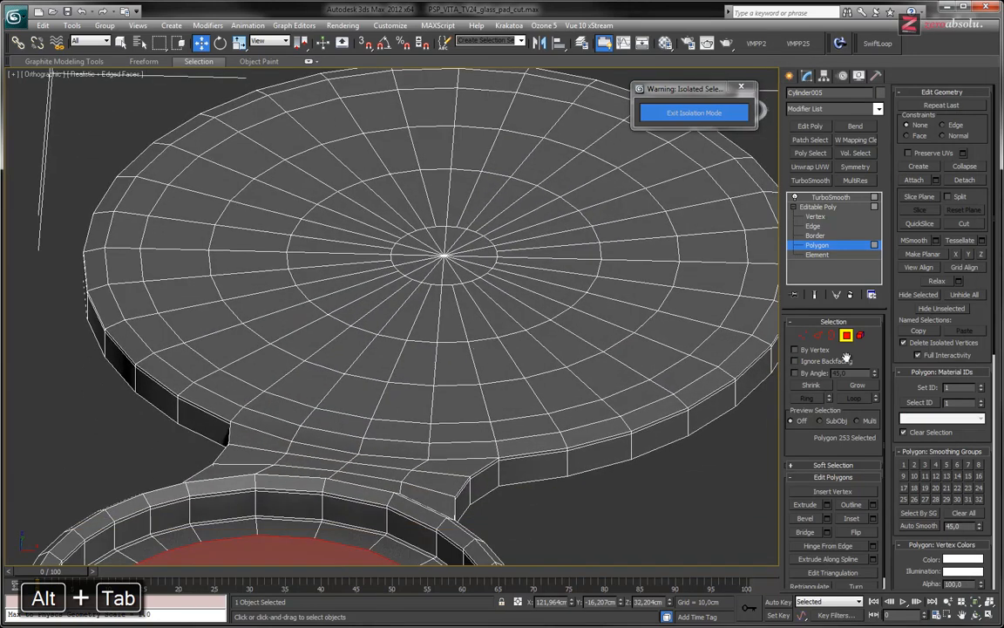
{"action": "left_click", "coordinate": [815, 294]}
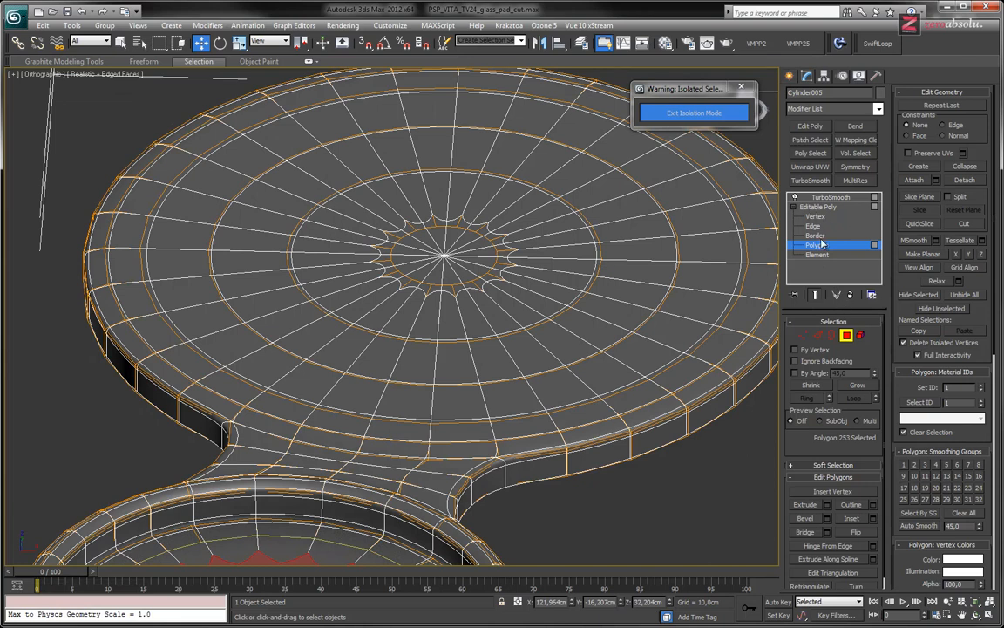
{"action": "left_click", "coordinate": [458, 262]}
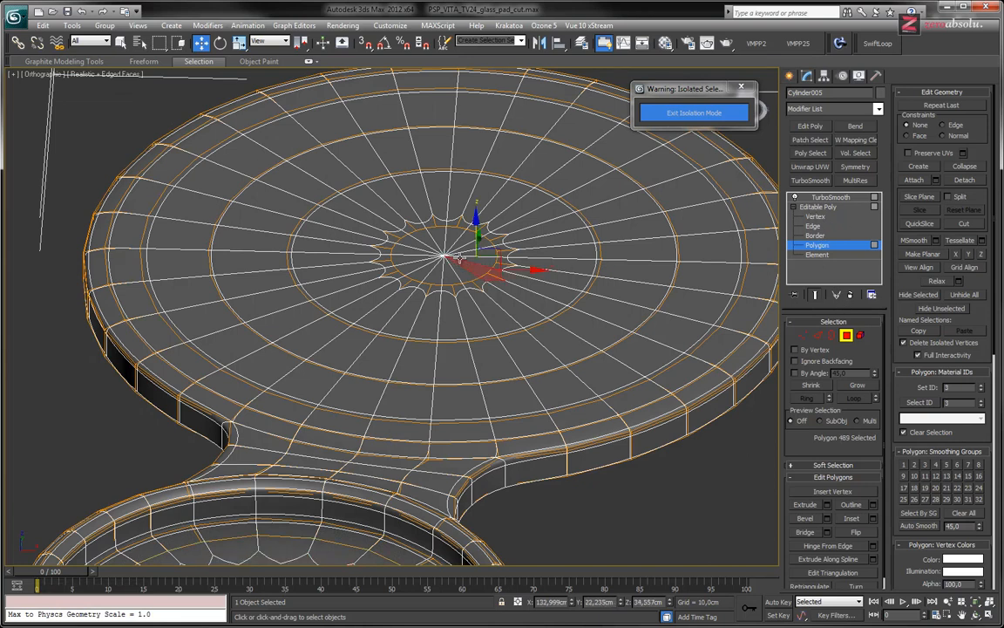
{"action": "left_click", "coordinate": [121, 42]}
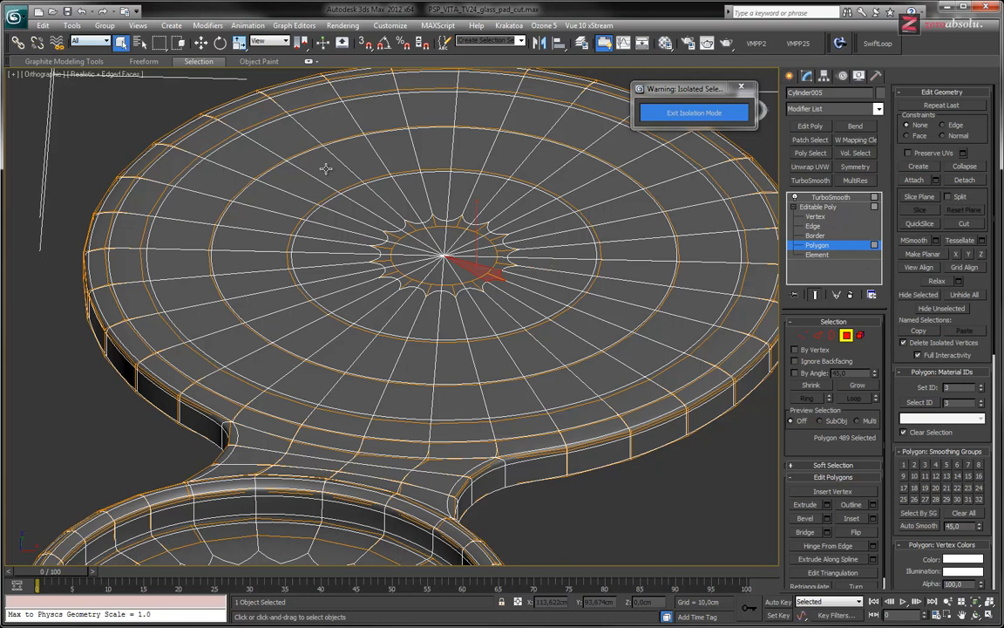
{"action": "left_click_drag", "start_coordinate": [413, 239], "coordinate": [460, 266]}
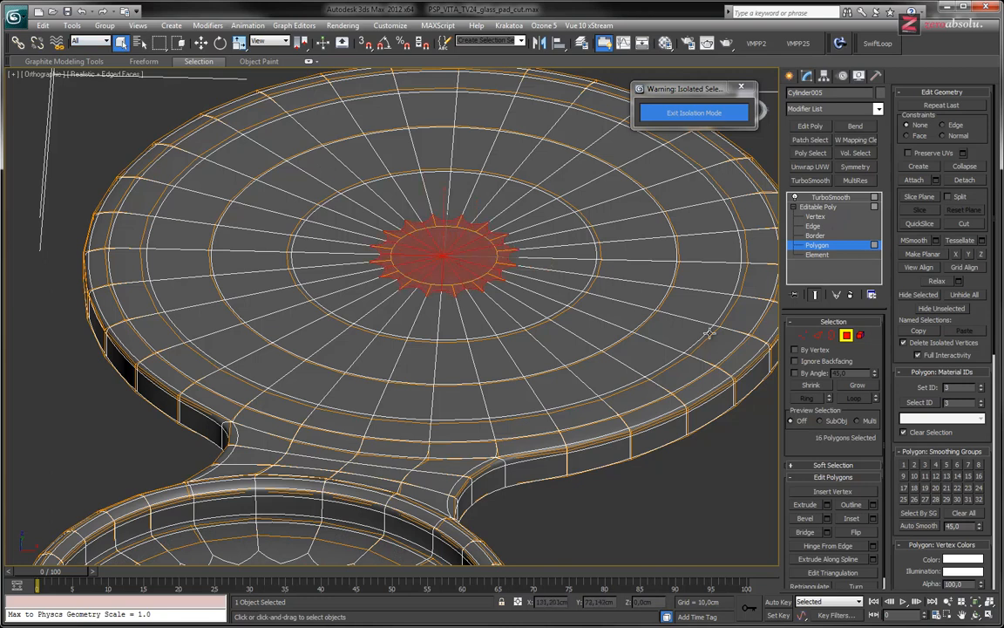
{"action": "left_click", "coordinate": [866, 385]}
{"action": "left_click", "coordinate": [865, 383]}
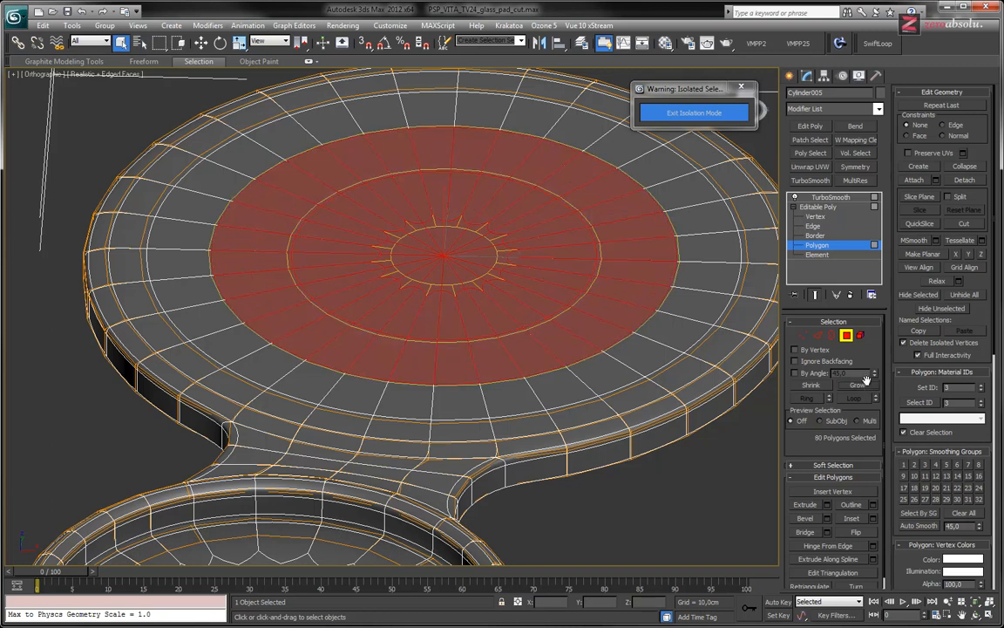
{"action": "left_click", "coordinate": [815, 294]}
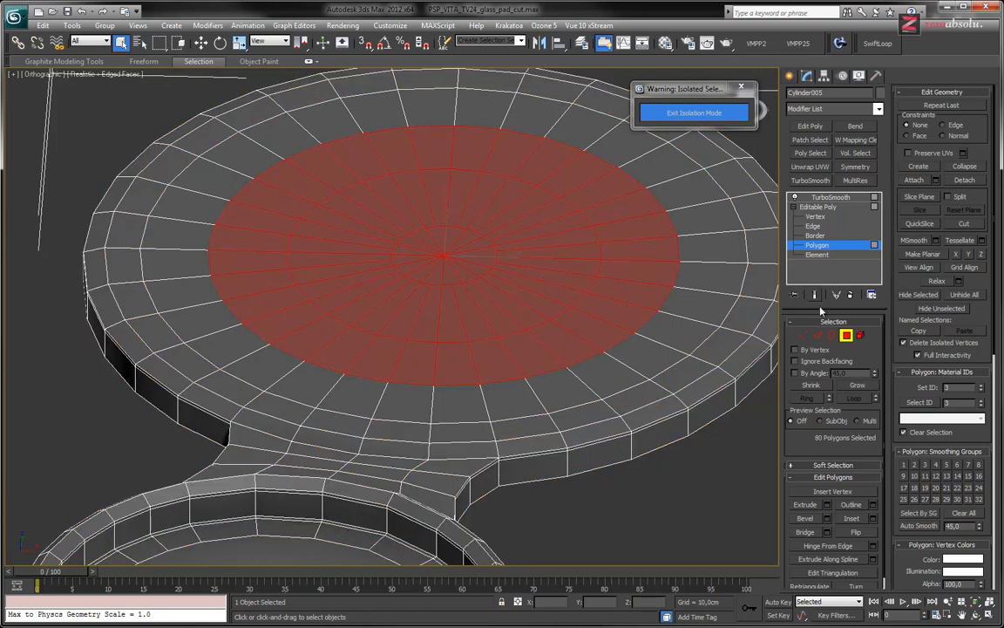
{"action": "left_click", "coordinate": [859, 387]}
Lower the selected round surface vertically to about Z 34.15 cm
{"action": "middle_click_drag", "start_coordinate": [632, 329], "coordinate": [624, 289], "text": "alt"}
{"action": "key", "text": "w"}
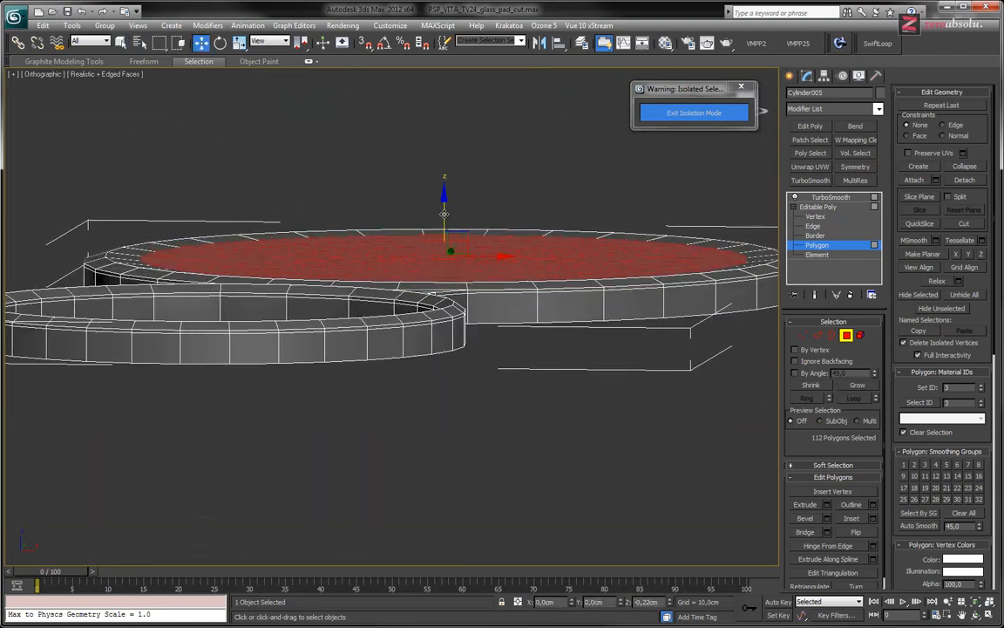
{"action": "middle_click_drag", "start_coordinate": [521, 263], "coordinate": [473, 238]}
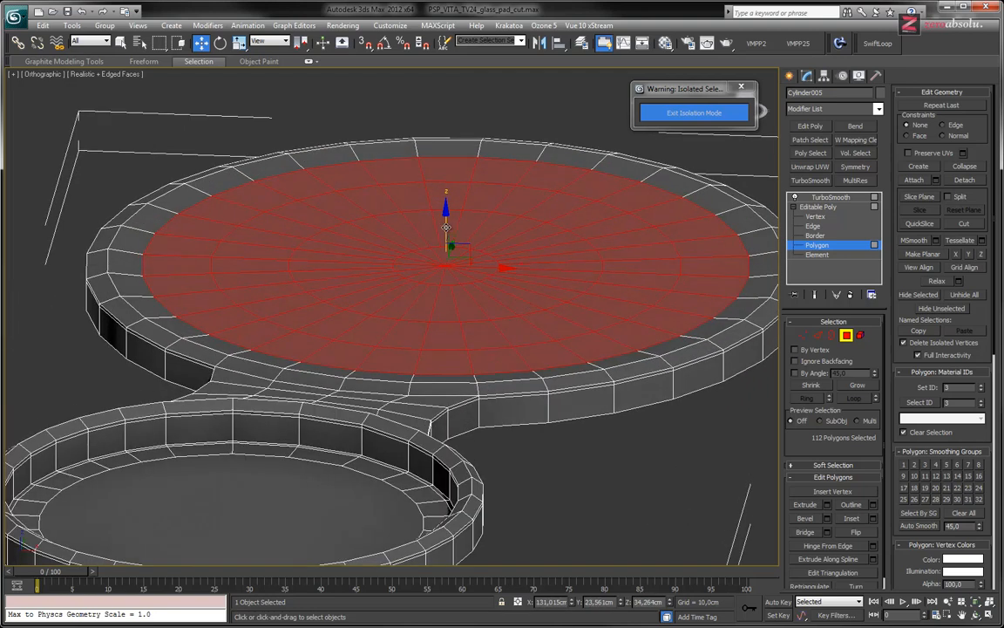
{"action": "left_click_drag", "start_coordinate": [445, 227], "coordinate": [446, 228]}
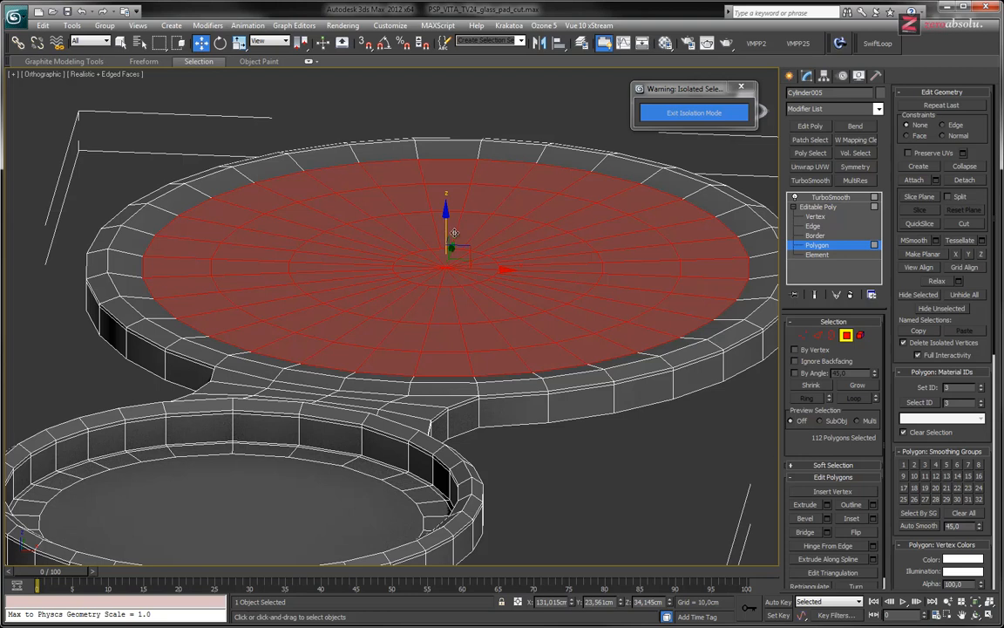
Shrink the selection ring by ring and lower the inner rings to about Z 33.71 cm for a shallow concave surface
{"action": "left_click", "coordinate": [812, 384]}
{"action": "left_click_drag", "start_coordinate": [445, 222], "coordinate": [445, 226]}
{"action": "key", "text": "ctrl+Page_Down"}
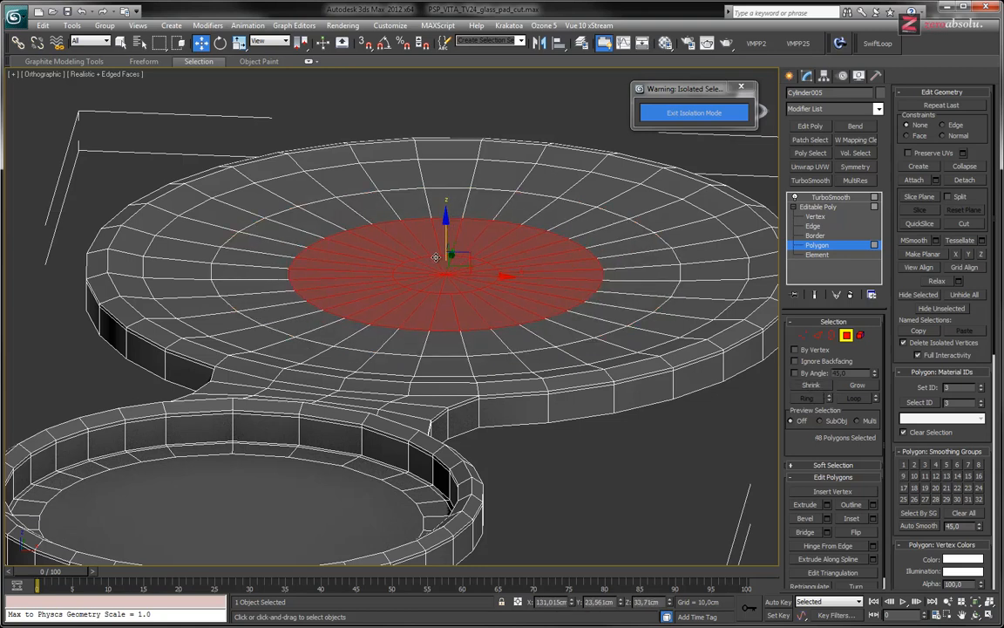
Shrink the selection to the small central disc and lower it to about Z 33.66 cm in the front wireframe view
{"action": "left_click", "coordinate": [811, 389]}
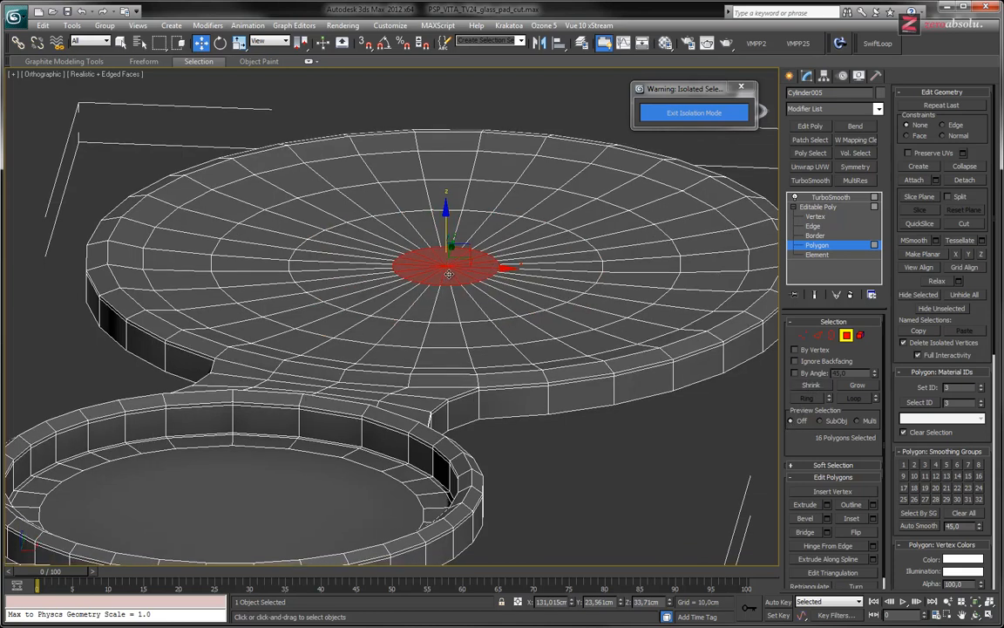
{"action": "key", "text": "f"}
{"action": "key", "text": "z"}
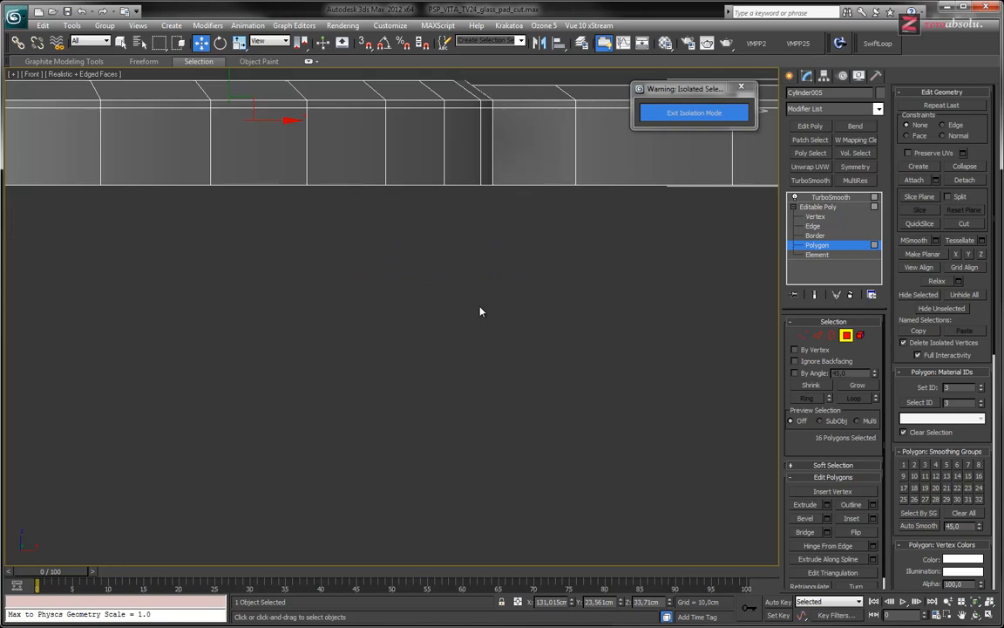
{"action": "key", "text": "F3"}
{"action": "middle_click_drag", "start_coordinate": [354, 365], "coordinate": [404, 428]}
{"action": "scroll", "coordinate": [457, 340], "scroll_direction": "up", "scroll_amount": 3}
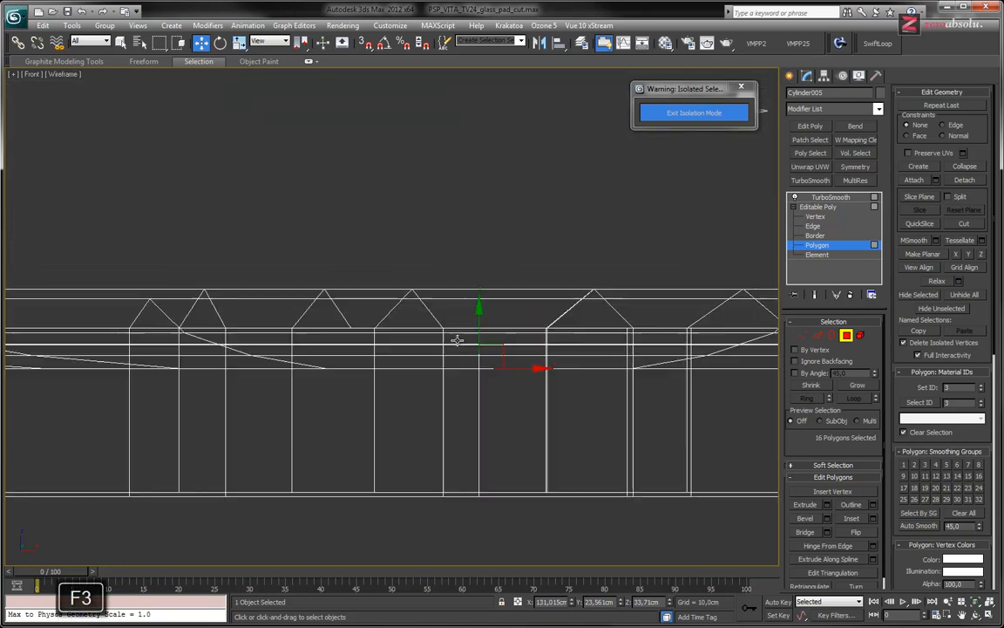
{"action": "left_click_drag", "start_coordinate": [479, 320], "coordinate": [478, 323]}
Display the TurboSmooth result shaded without edges and examine the concave top and its transition to the small dish
{"action": "scroll", "coordinate": [478, 324], "scroll_direction": "down", "scroll_amount": 2}
{"action": "scroll", "coordinate": [479, 324], "scroll_direction": "down", "scroll_amount": 4}
{"action": "middle_click_drag", "start_coordinate": [487, 341], "coordinate": [563, 371], "text": "alt"}
{"action": "scroll", "coordinate": [507, 357], "scroll_direction": "down", "scroll_amount": 4}
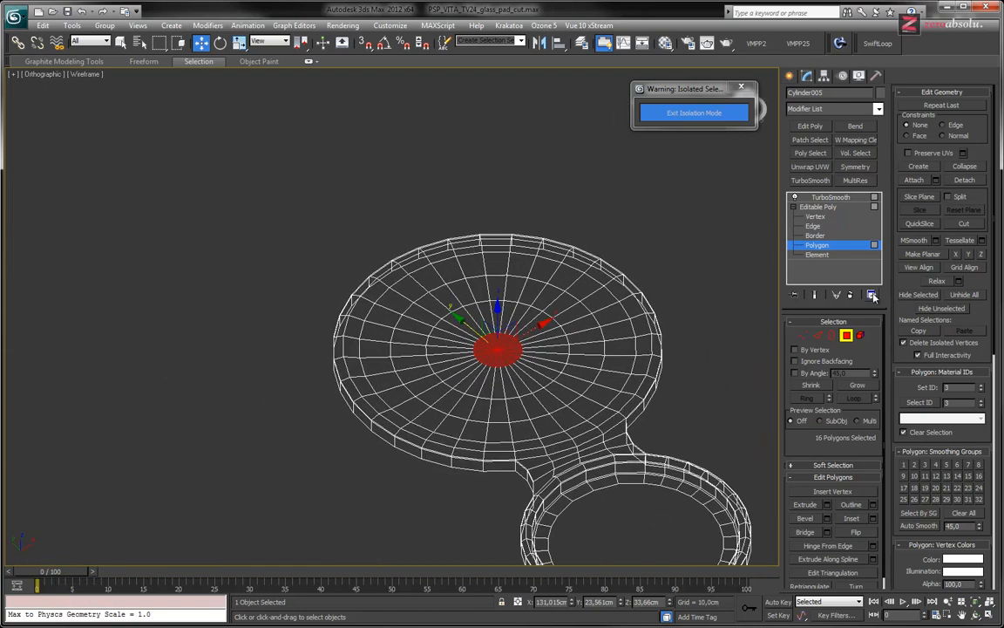
{"action": "left_click", "coordinate": [816, 296]}
{"action": "key", "text": "F4"}
{"action": "key", "text": "F3"}
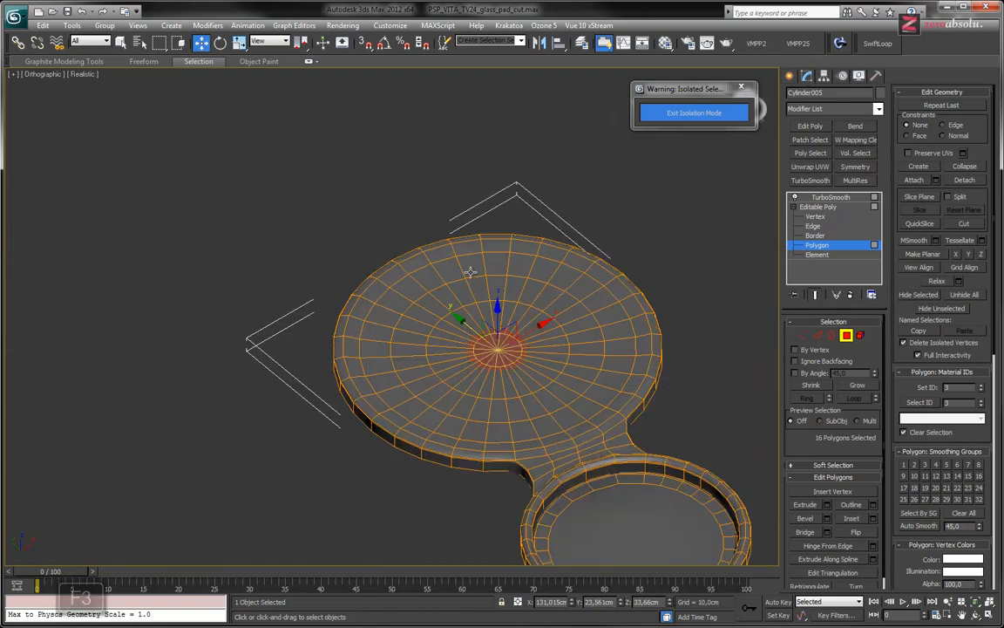
{"action": "middle_click_drag", "start_coordinate": [423, 245], "coordinate": [394, 217]}
{"action": "left_click", "coordinate": [830, 197]}
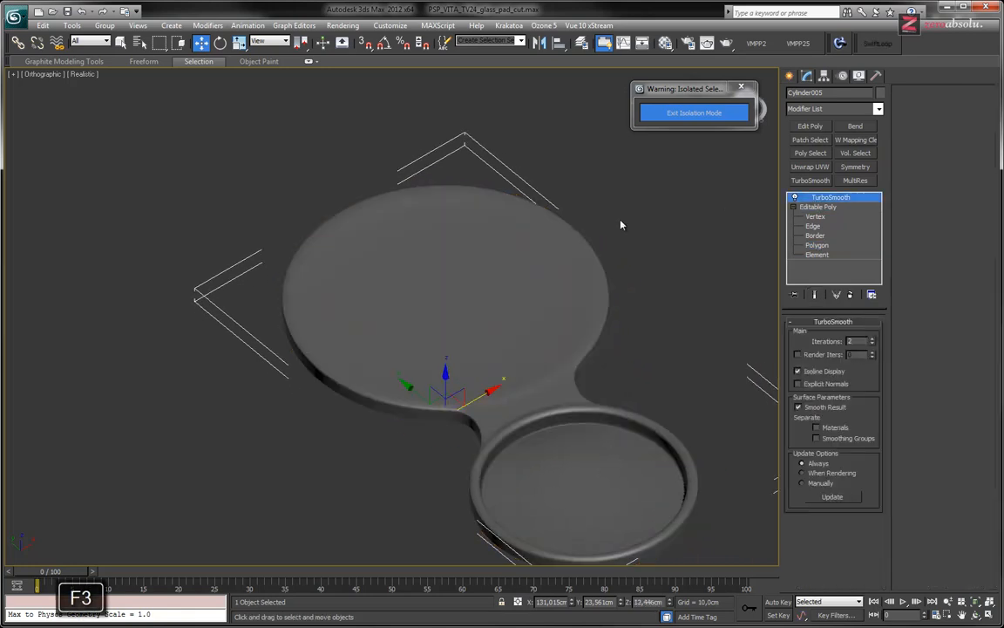
{"action": "middle_click_drag", "start_coordinate": [508, 323], "coordinate": [358, 352], "text": "alt"}
{"action": "scroll", "coordinate": [358, 353], "scroll_direction": "up", "scroll_amount": 5}
{"action": "middle_click_drag", "start_coordinate": [440, 347], "coordinate": [405, 328]}
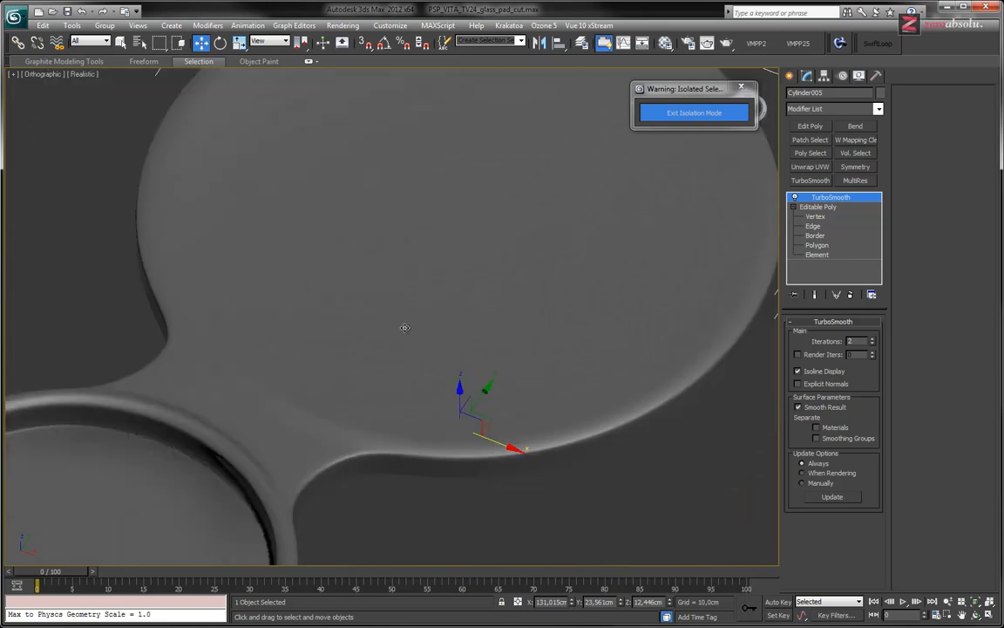
Select the edge loop just inside the round top's rim and raise it to about Z 34.71 cm
{"action": "left_click", "coordinate": [815, 225]}
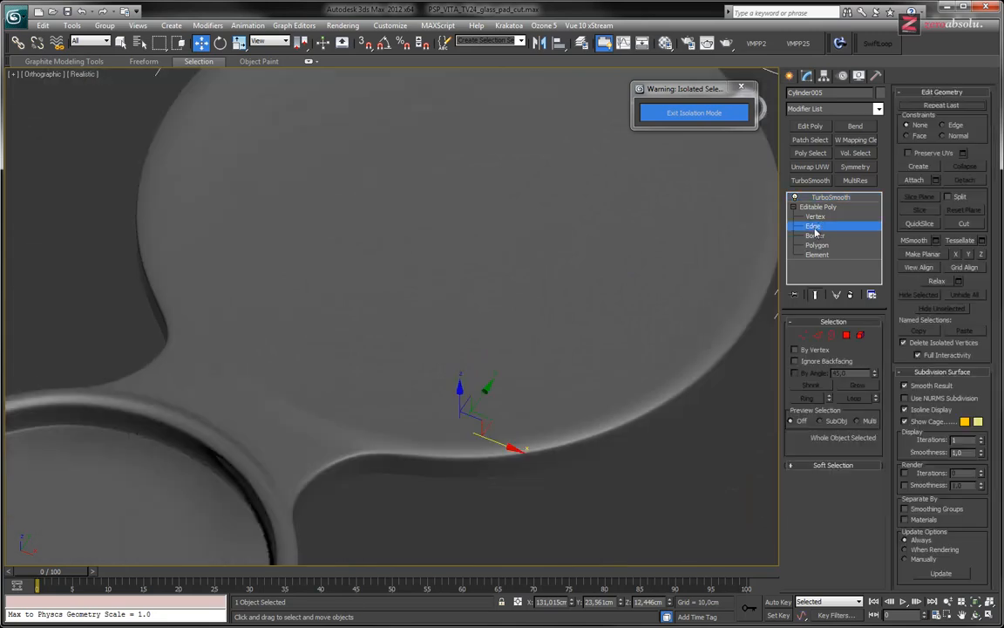
{"action": "double_click", "coordinate": [689, 367]}
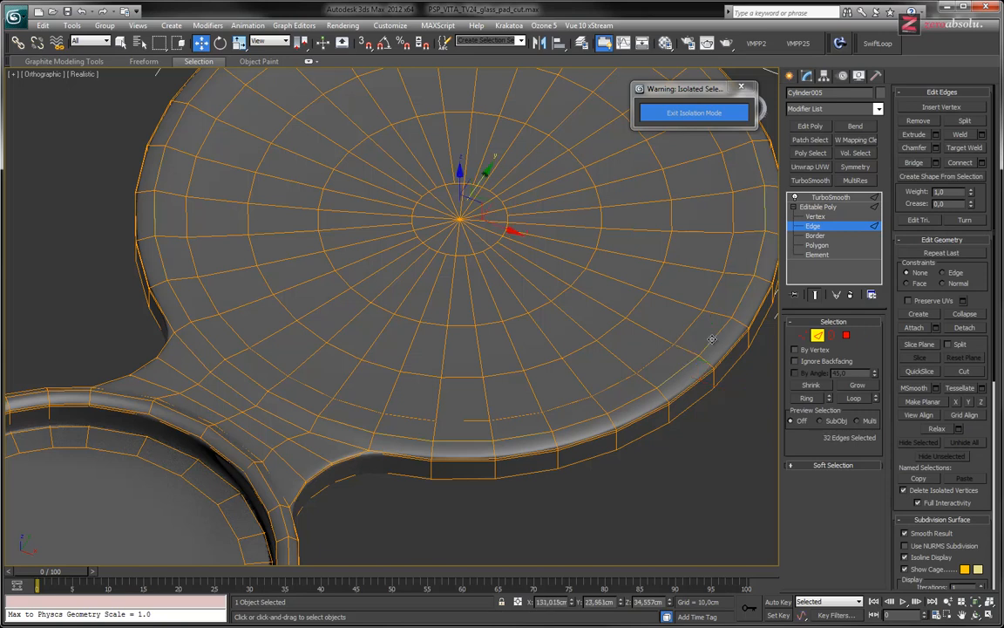
{"action": "middle_click_drag", "start_coordinate": [393, 296], "coordinate": [441, 234], "text": "alt"}
{"action": "left_click_drag", "start_coordinate": [425, 210], "coordinate": [425, 209]}
{"action": "middle_click_drag", "start_coordinate": [433, 216], "coordinate": [450, 230], "text": "alt"}
{"action": "left_click_drag", "start_coordinate": [423, 211], "coordinate": [423, 211]}
{"action": "middle_click_drag", "start_coordinate": [532, 261], "coordinate": [566, 320], "text": "alt"}
{"action": "middle_click_drag", "start_coordinate": [573, 327], "coordinate": [501, 311]}
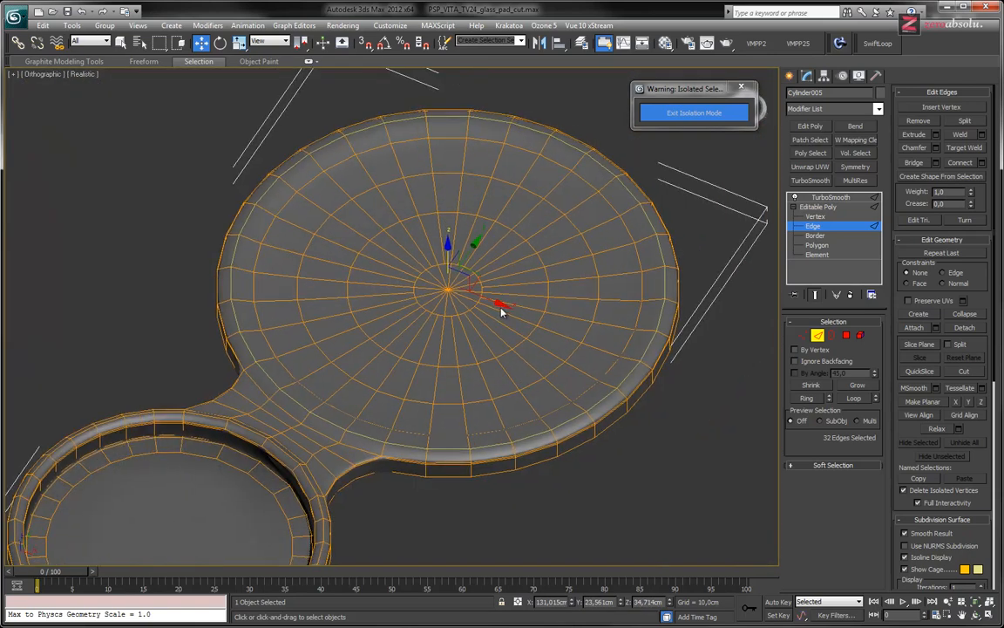
Display the TurboSmooth result from above and compare its edged-face mesh with the unsmoothed cage
{"action": "left_click", "coordinate": [831, 197]}
{"action": "middle_click_drag", "start_coordinate": [578, 343], "coordinate": [599, 354], "text": "alt"}
{"action": "middle_click_drag", "start_coordinate": [533, 307], "coordinate": [490, 373], "text": "alt"}
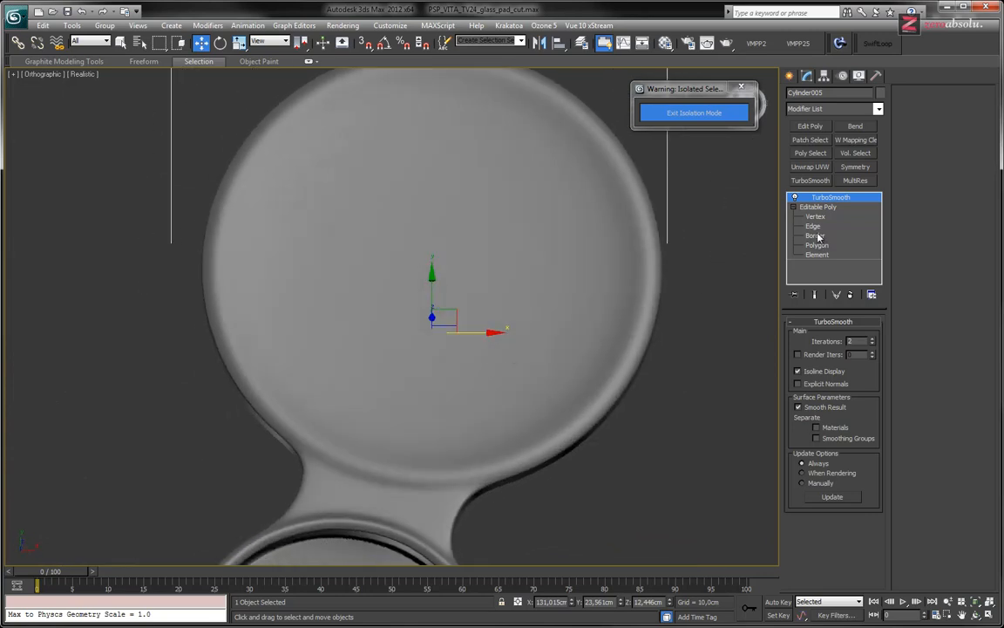
{"action": "key", "text": "F4"}
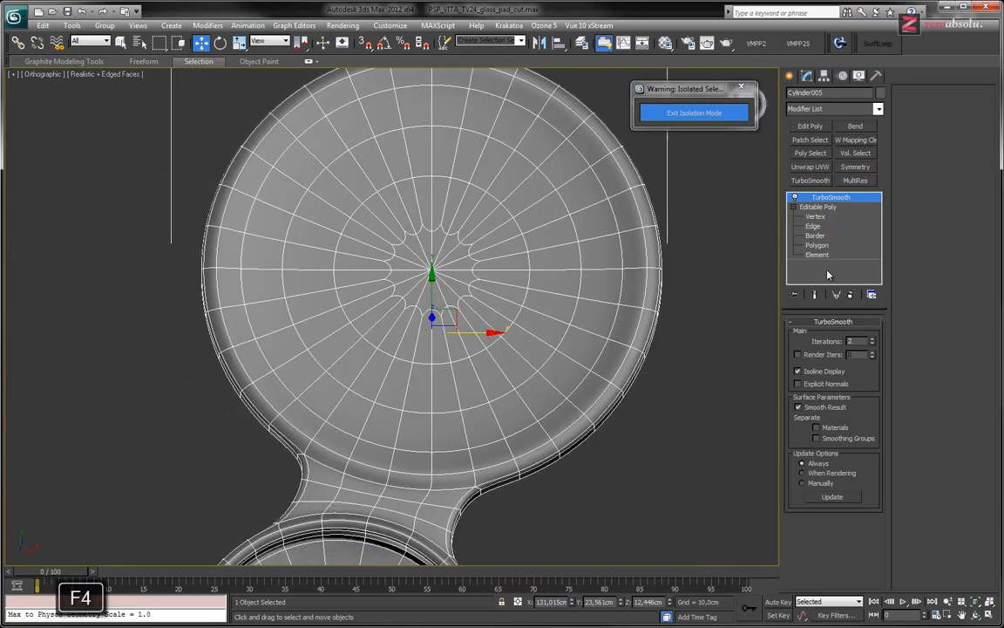
{"action": "left_click", "coordinate": [794, 198]}
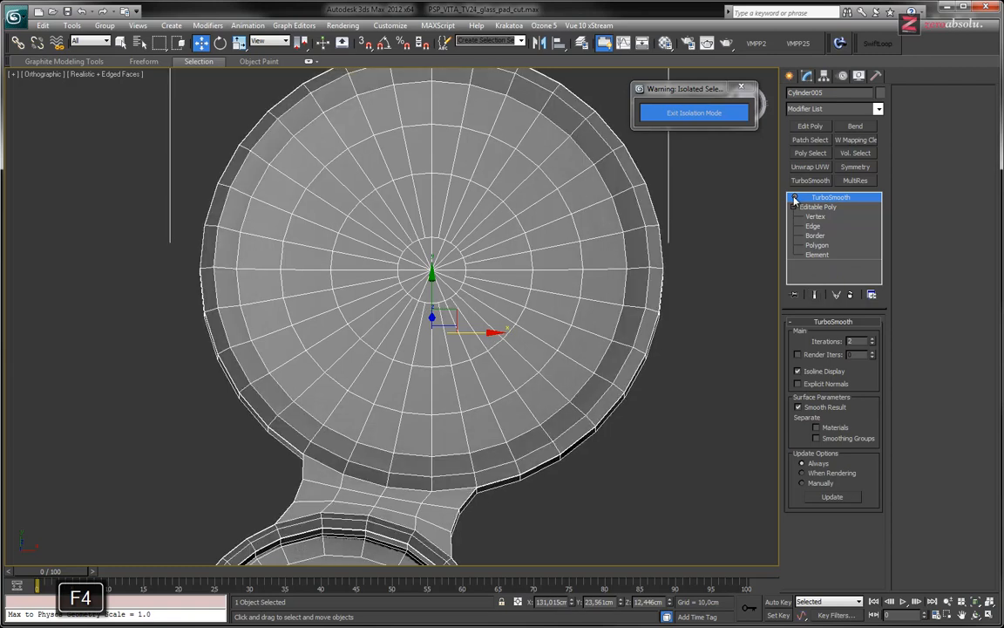
{"action": "scroll", "coordinate": [578, 270], "scroll_direction": "down", "scroll_amount": 5}
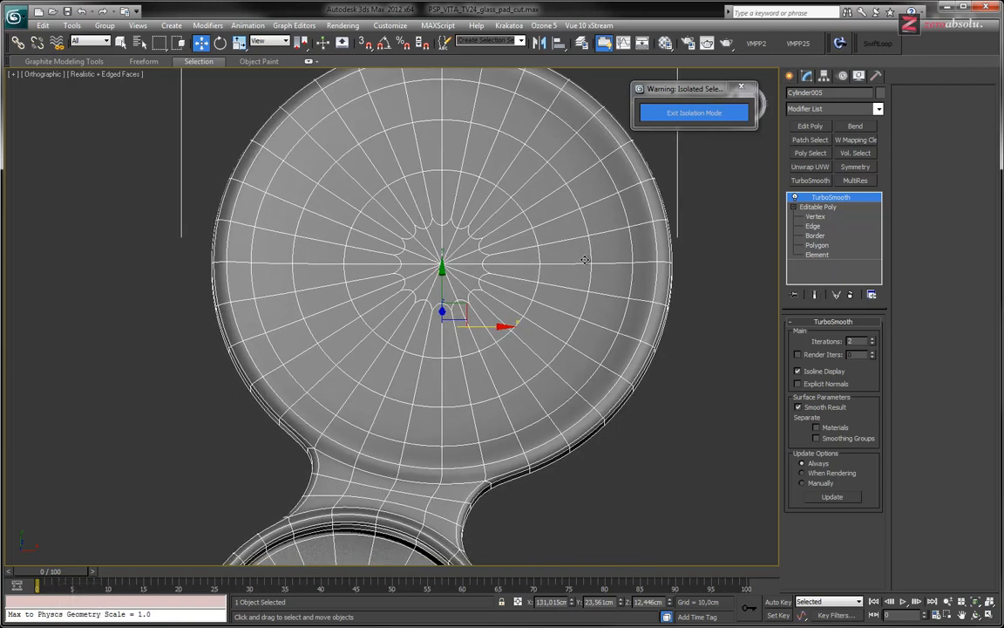
Switch to a maximized Top view and frame the right control base over the reference photo
{"action": "key", "text": "alt+w"}
{"action": "scroll", "coordinate": [219, 199], "scroll_direction": "up", "scroll_amount": 2}
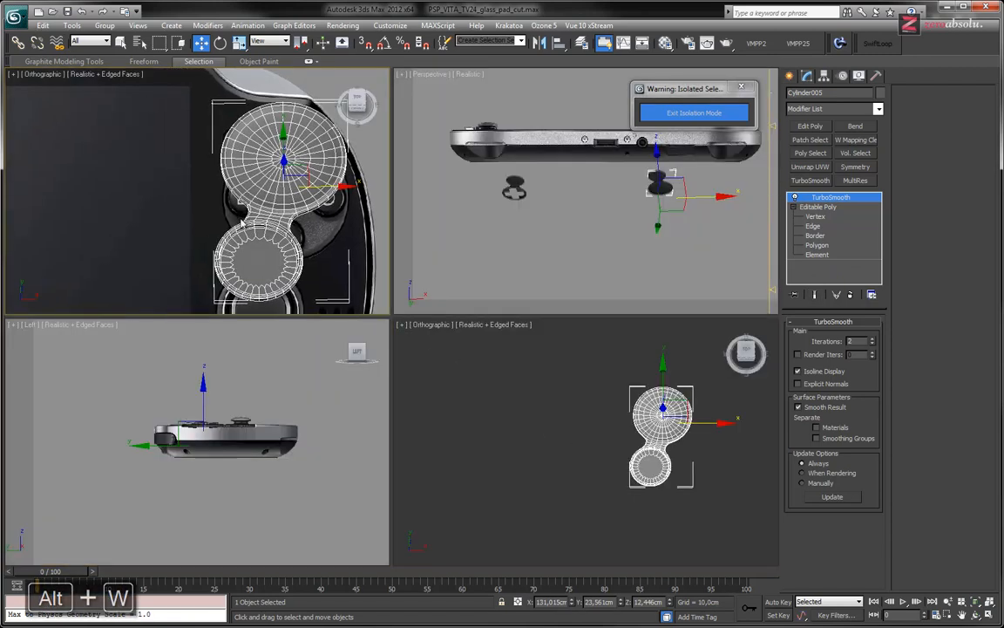
{"action": "key", "text": "alt+w"}
{"action": "middle_click_drag", "start_coordinate": [578, 286], "coordinate": [366, 302]}
{"action": "key", "text": "f"}
{"action": "scroll", "coordinate": [521, 287], "scroll_direction": "up", "scroll_amount": 5}
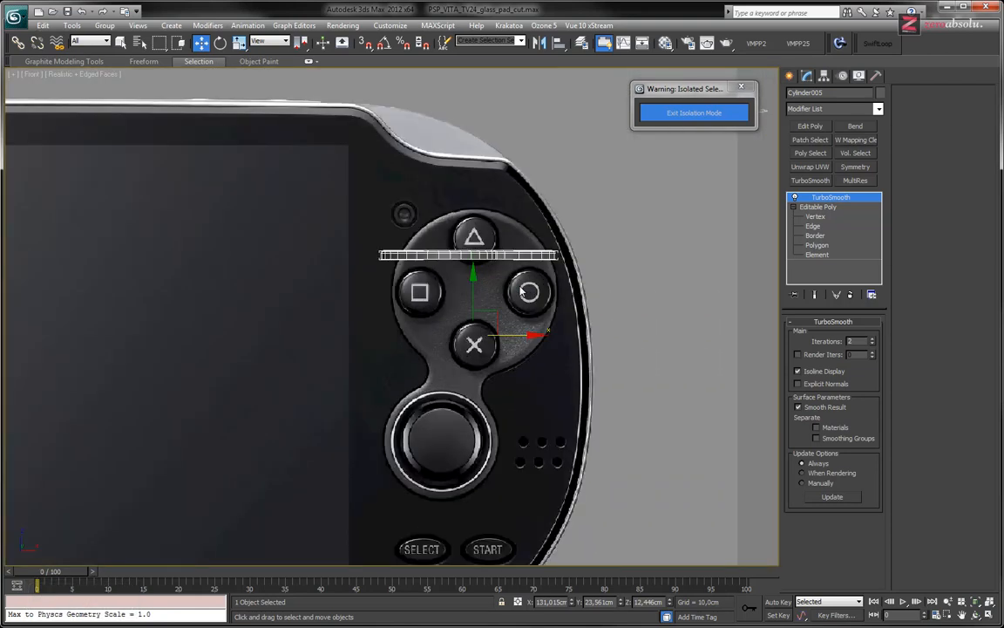
{"action": "key", "text": "t"}
{"action": "key", "text": "z"}
{"action": "scroll", "coordinate": [484, 291], "scroll_direction": "up", "scroll_amount": 10}
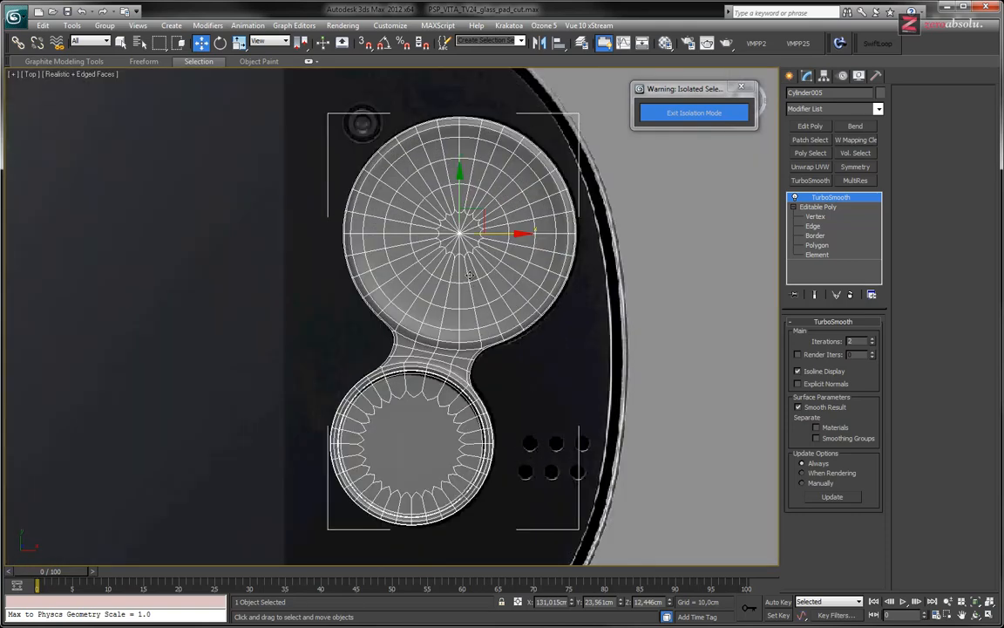
Show the control base in wireframe and examine how its rim and rings line up with the action buttons in the reference
{"action": "middle_click_drag", "start_coordinate": [470, 275], "coordinate": [474, 300]}
{"action": "scroll", "coordinate": [470, 265], "scroll_direction": "up", "scroll_amount": 2}
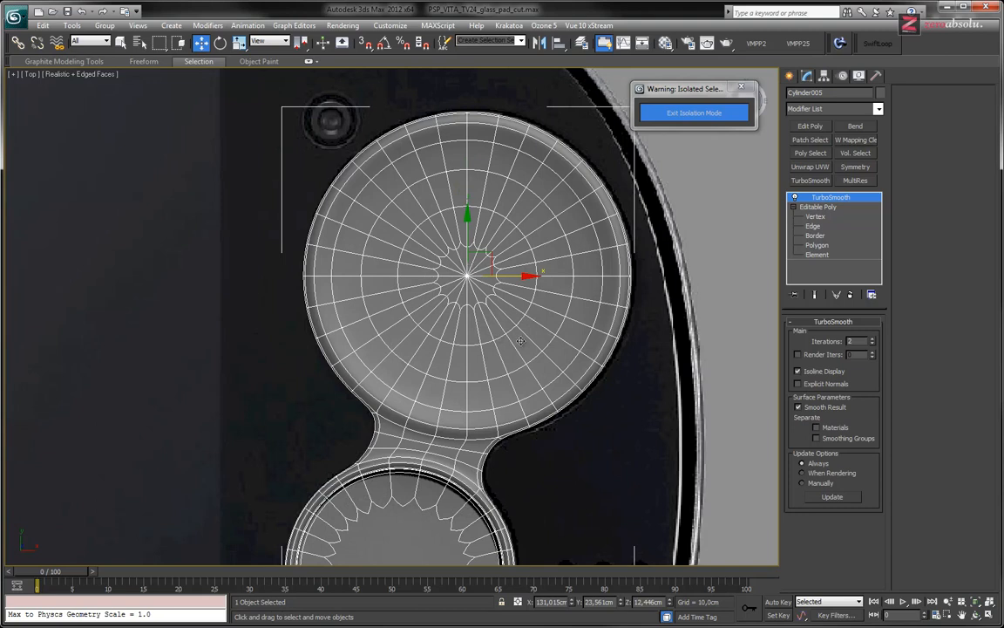
{"action": "mouse_move", "coordinate": [488, 403]}
{"action": "middle_mouse_down"}
{"action": "mouse_move", "coordinate": [581, 209]}
{"action": "mouse_move", "coordinate": [493, 405]}
{"action": "middle_mouse_up"}
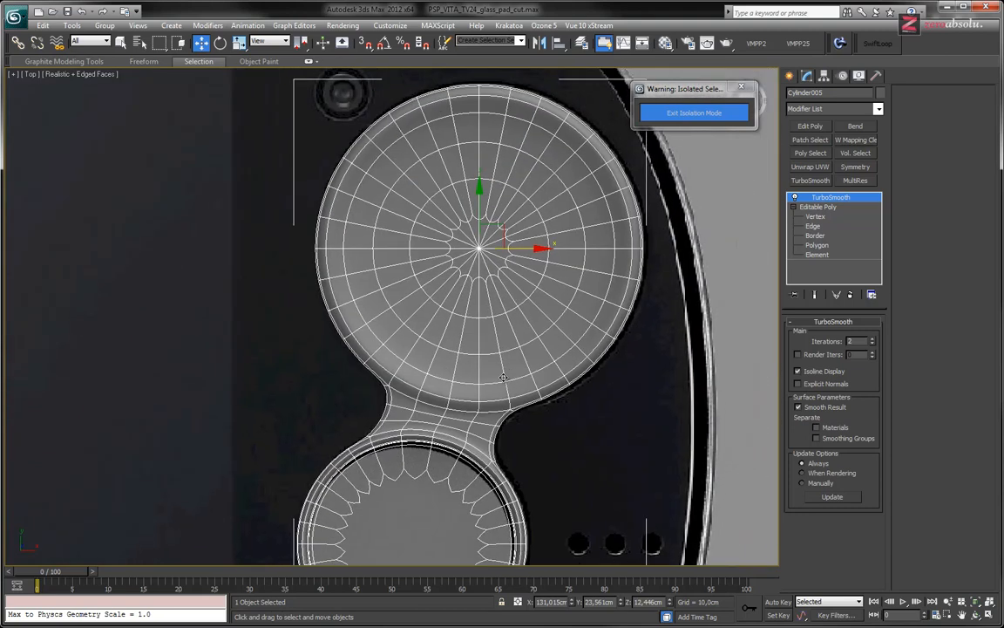
{"action": "scroll", "coordinate": [504, 358], "scroll_direction": "down", "scroll_amount": 3}
{"action": "middle_click_drag", "start_coordinate": [503, 359], "coordinate": [498, 388]}
{"action": "scroll", "coordinate": [492, 355], "scroll_direction": "up", "scroll_amount": 3}
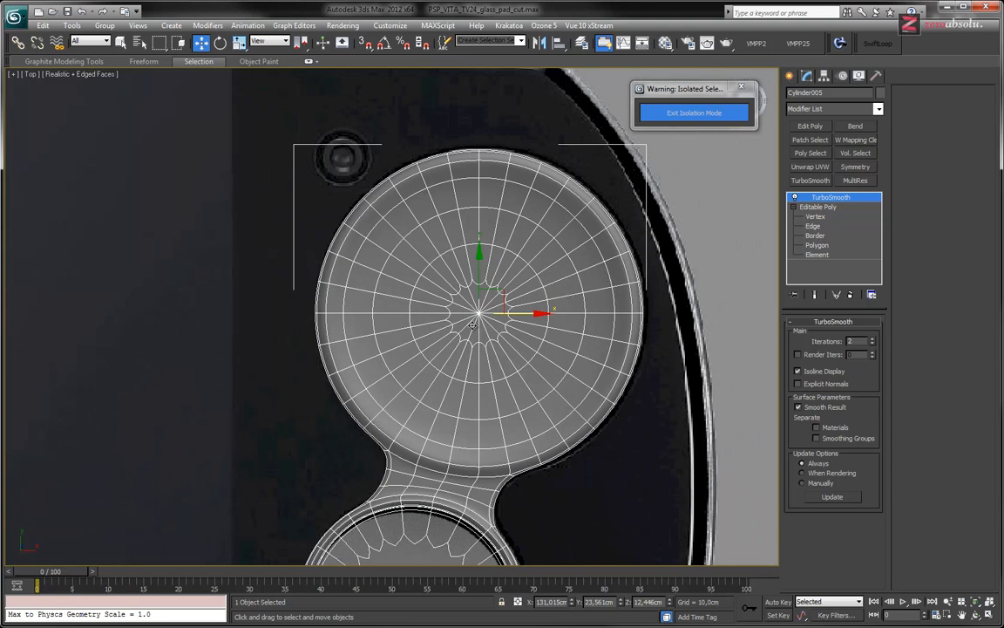
{"action": "key", "text": "F3"}
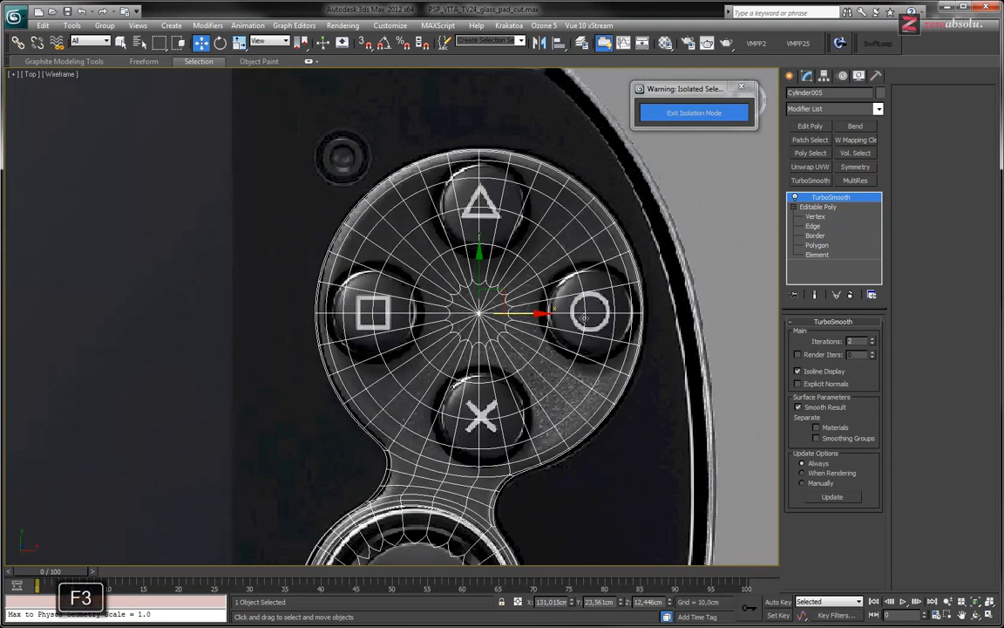
{"action": "middle_click_drag", "start_coordinate": [401, 267], "coordinate": [401, 261]}
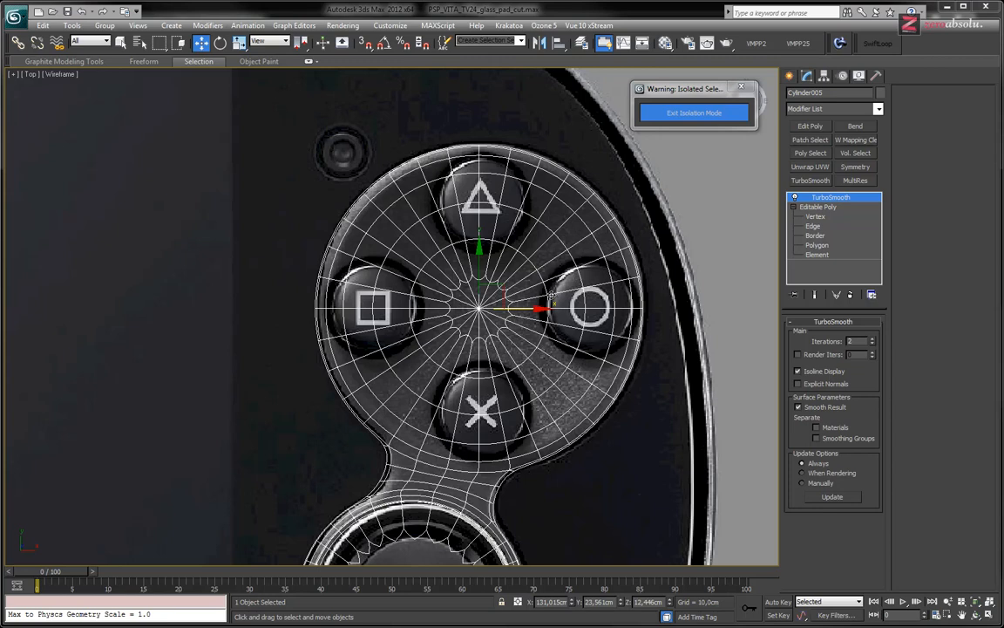
{"action": "scroll", "coordinate": [545, 295], "scroll_direction": "up", "scroll_amount": 4}
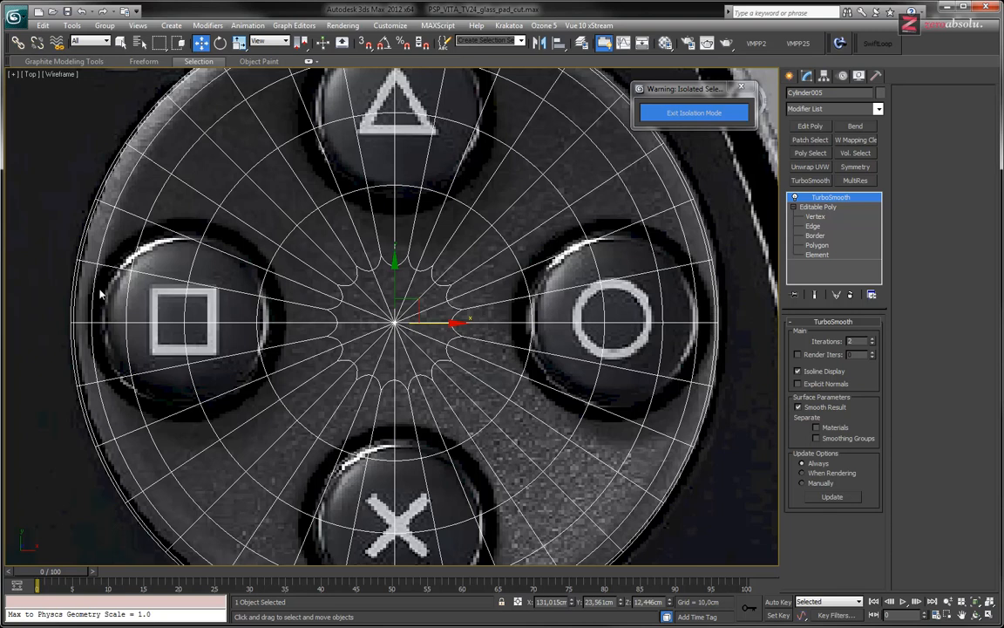
{"action": "scroll", "coordinate": [345, 302], "scroll_direction": "down", "scroll_amount": 4}
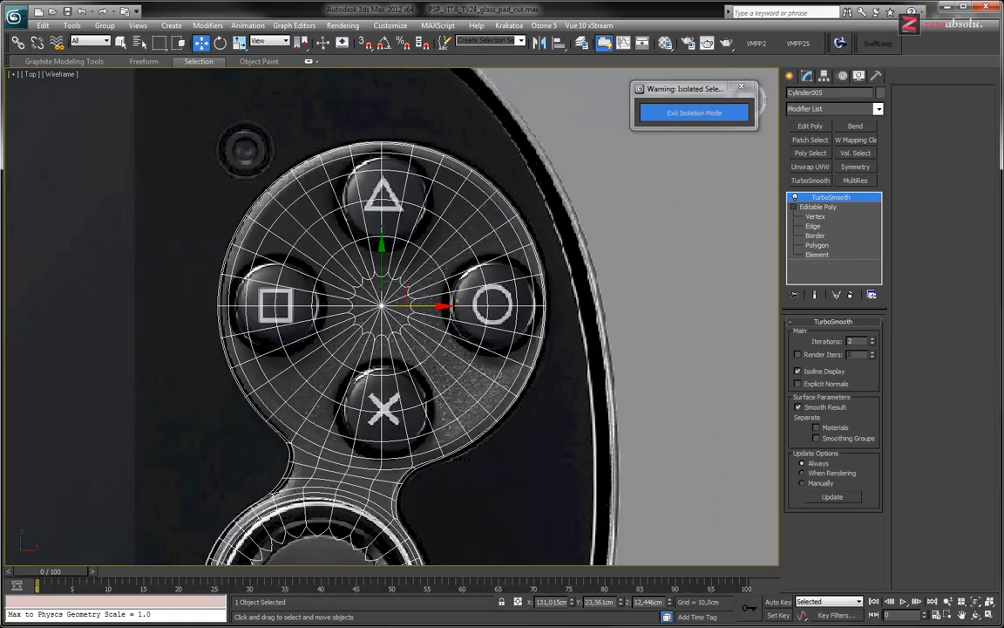
Switch to the Pale Moon browser, open 10576PSVITA_front.jpg and examine the gaps between the action buttons and the base rim
{"action": "key", "text": "alt+Tab"}
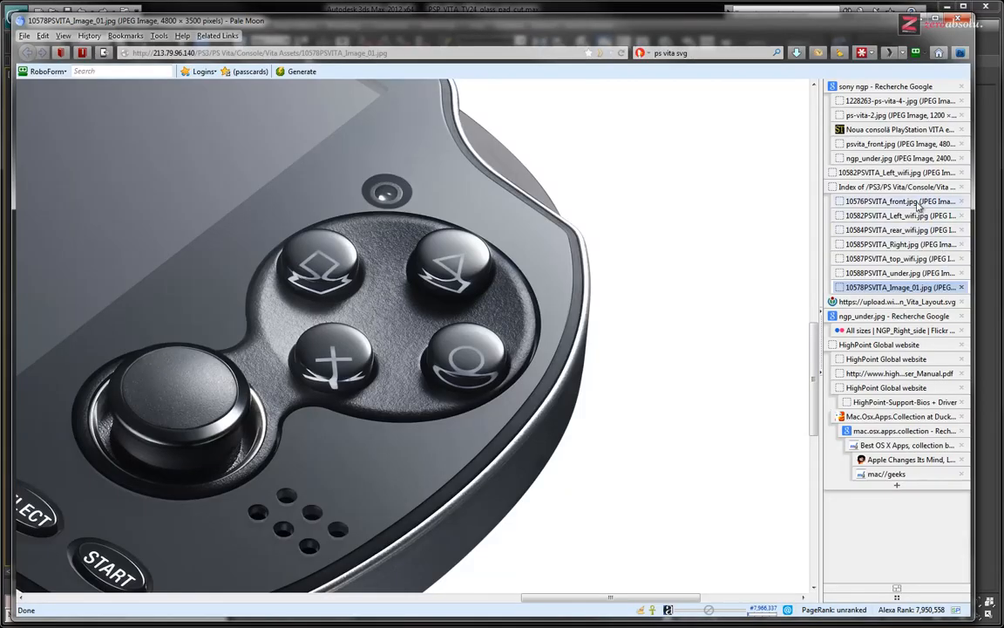
{"action": "left_click", "coordinate": [916, 202]}
{"action": "left_click", "coordinate": [675, 294]}
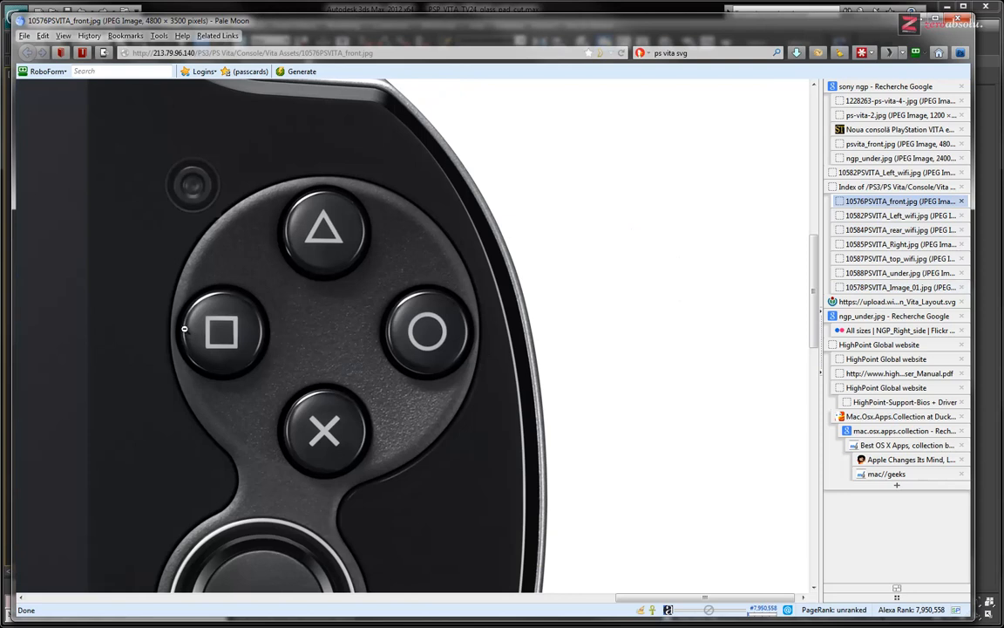
{"action": "left_click", "coordinate": [176, 340]}
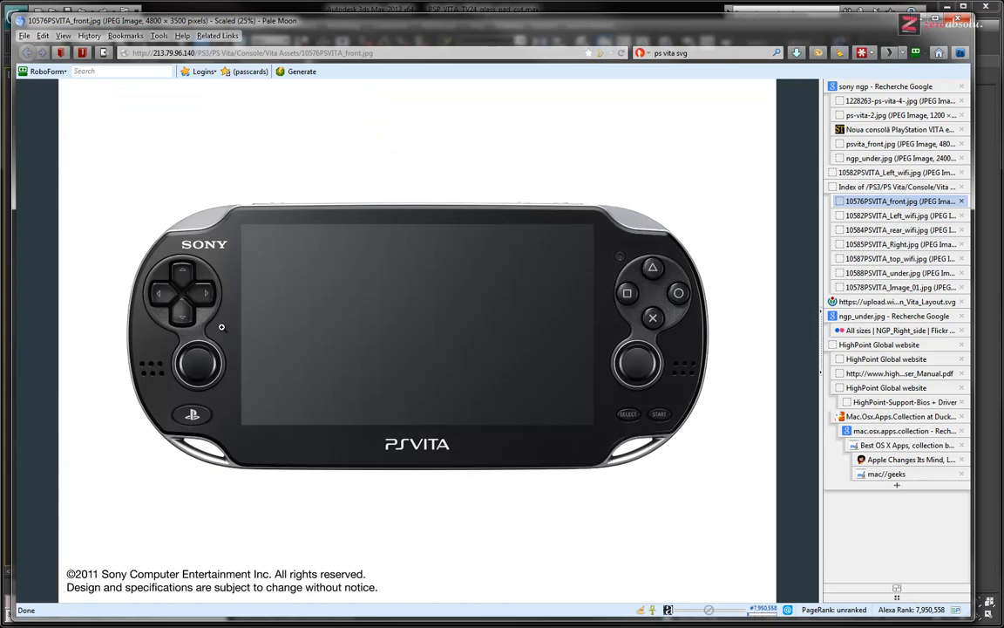
{"action": "left_click", "coordinate": [649, 300]}
{"action": "scroll", "coordinate": [574, 324], "scroll_direction": "up", "scroll_amount": 6, "text": "ctrl"}
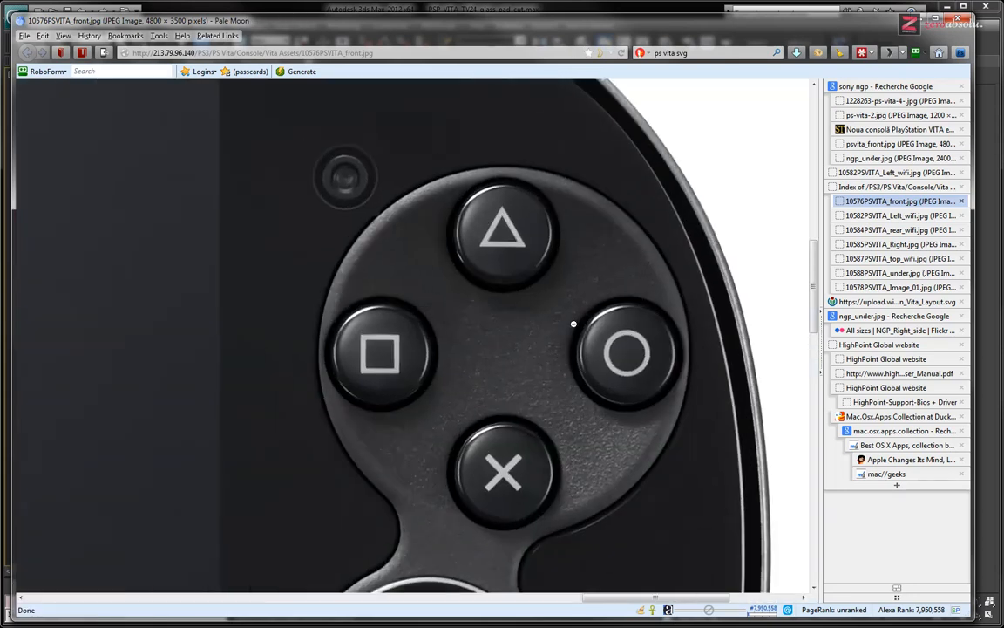
{"action": "mouse_move", "coordinate": [542, 395]}
{"action": "middle_mouse_down"}
{"action": "mouse_move", "coordinate": [590, 415]}
{"action": "mouse_move", "coordinate": [546, 402]}
{"action": "mouse_move", "coordinate": [545, 425]}
{"action": "mouse_move", "coordinate": [527, 434]}
{"action": "middle_mouse_up"}
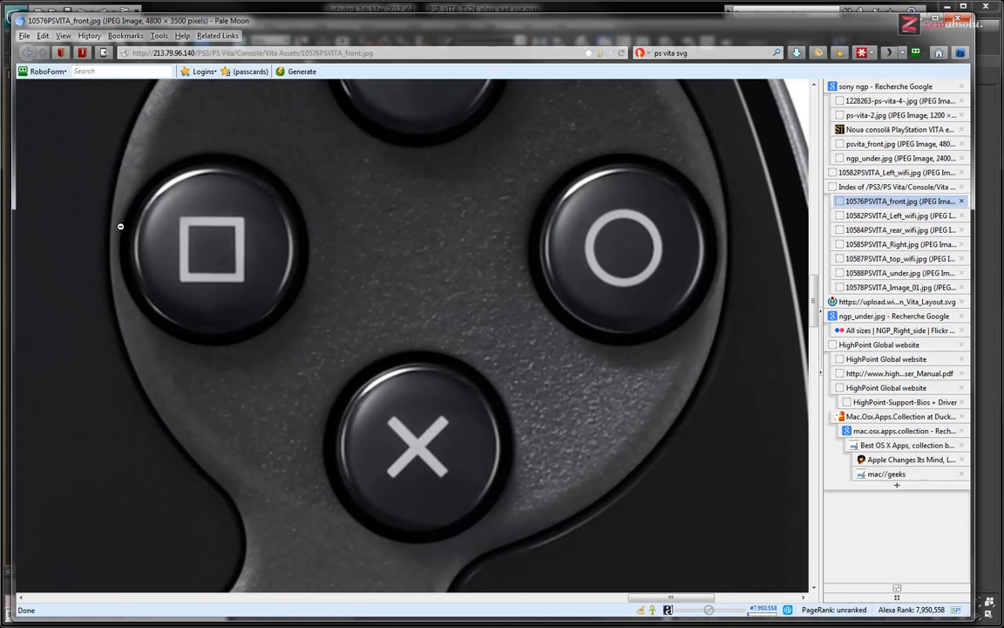
{"action": "scroll", "coordinate": [391, 183], "scroll_direction": "up", "scroll_amount": 4}
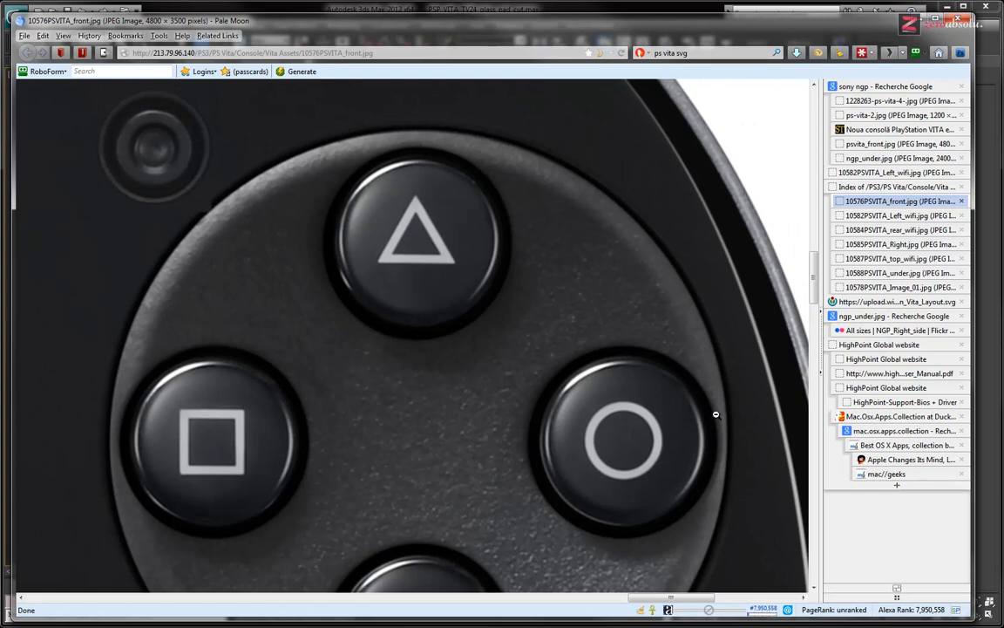
{"action": "middle_click_drag", "start_coordinate": [406, 315], "coordinate": [334, 322]}
{"action": "scroll", "coordinate": [401, 245], "scroll_direction": "up", "scroll_amount": 2}
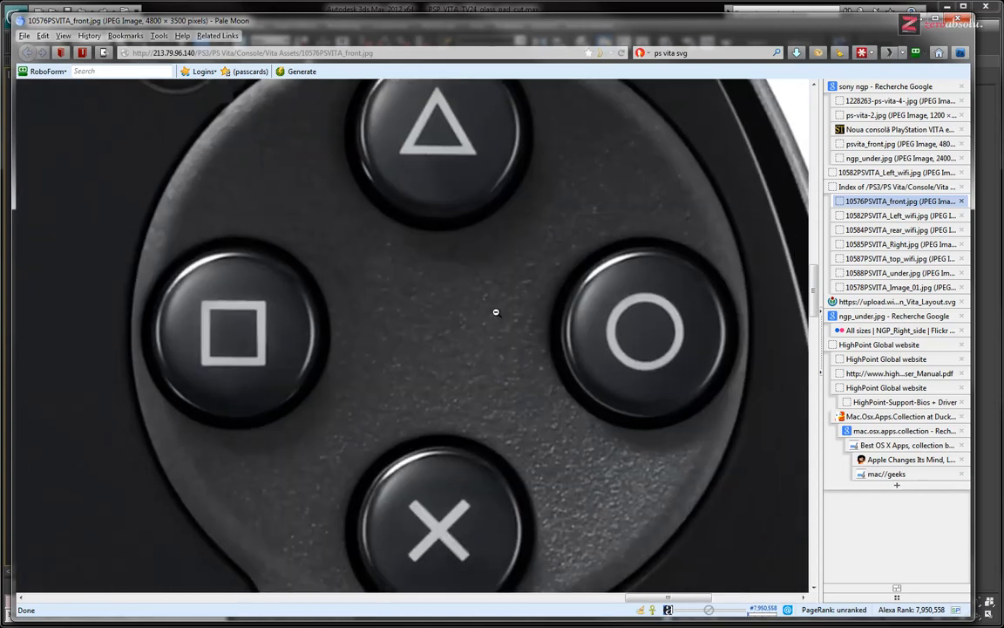
{"action": "left_click", "coordinate": [493, 310]}
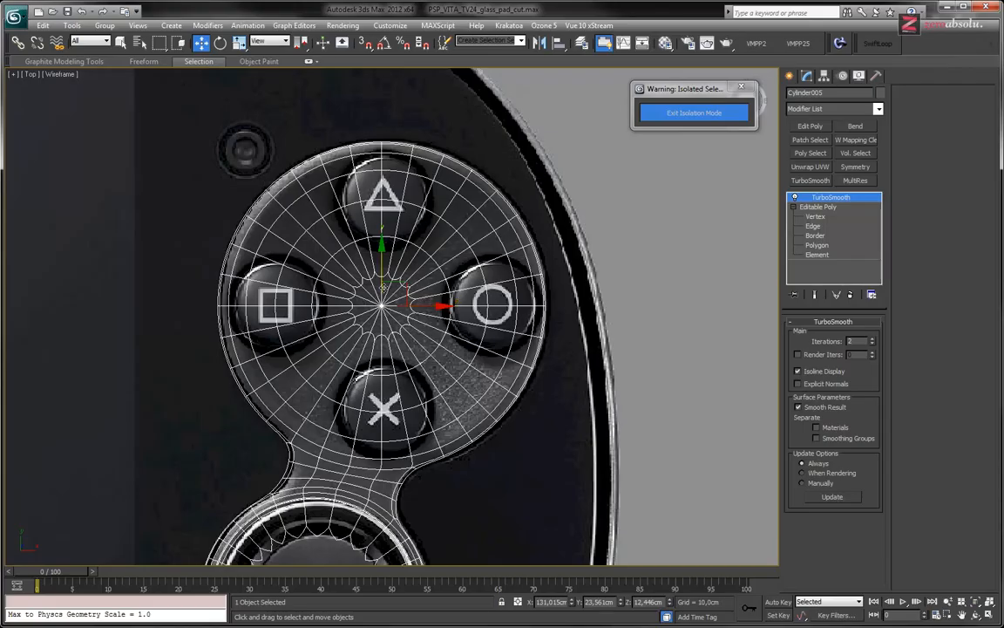
Return to 3ds Max, deselect the control base and exit isolation mode to show the whole console
{"action": "middle_click_drag", "start_coordinate": [383, 288], "coordinate": [425, 250]}
{"action": "middle_click_drag", "start_coordinate": [403, 296], "coordinate": [407, 230]}
{"action": "scroll", "coordinate": [407, 229], "scroll_direction": "down", "scroll_amount": 2}
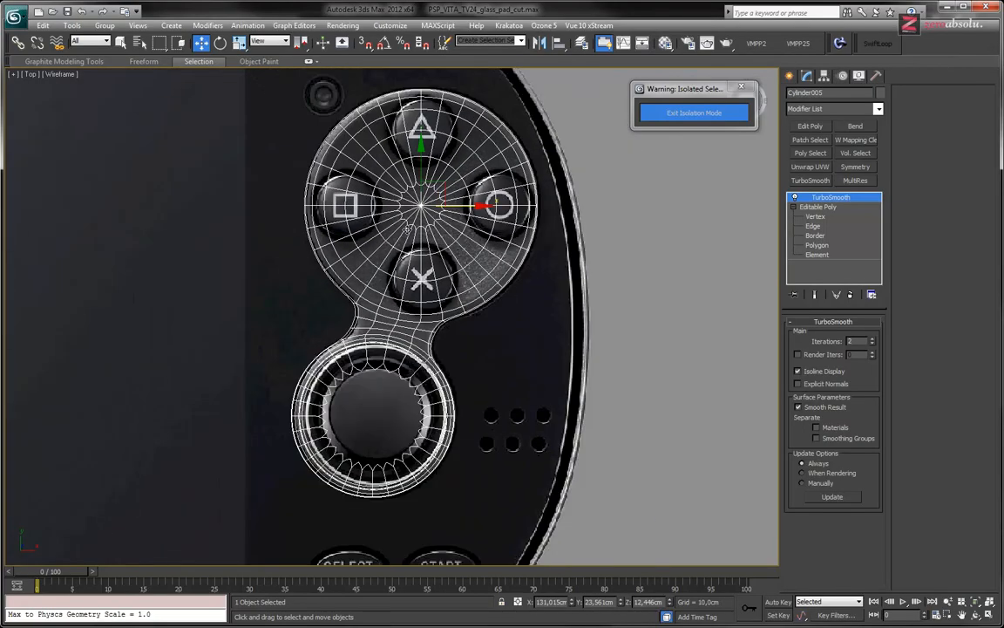
{"action": "scroll", "coordinate": [407, 230], "scroll_direction": "down", "scroll_amount": 2}
{"action": "scroll", "coordinate": [611, 366], "scroll_direction": "down", "scroll_amount": 3}
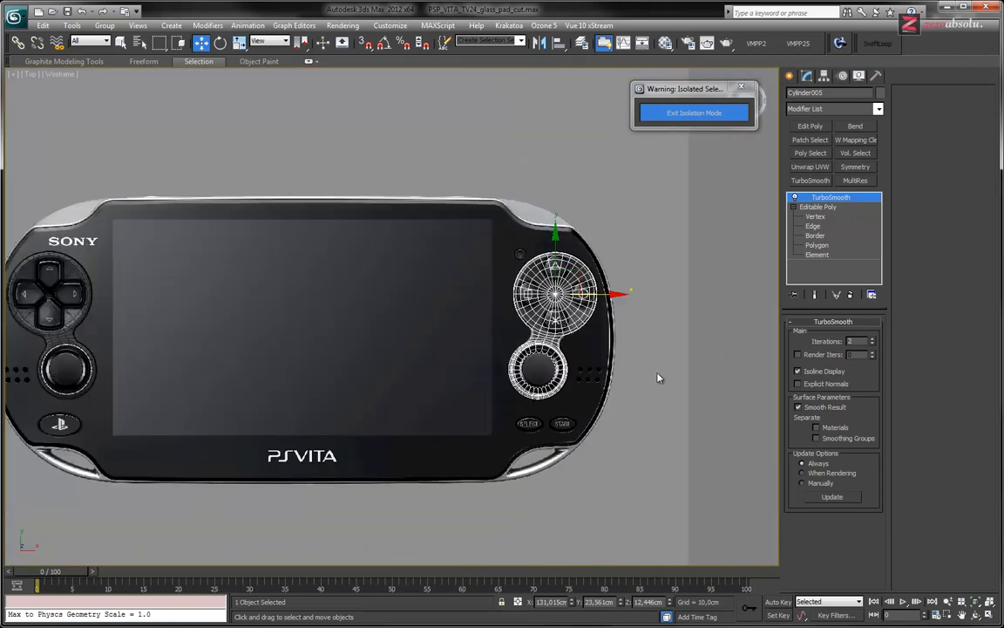
{"action": "left_click", "coordinate": [660, 378]}
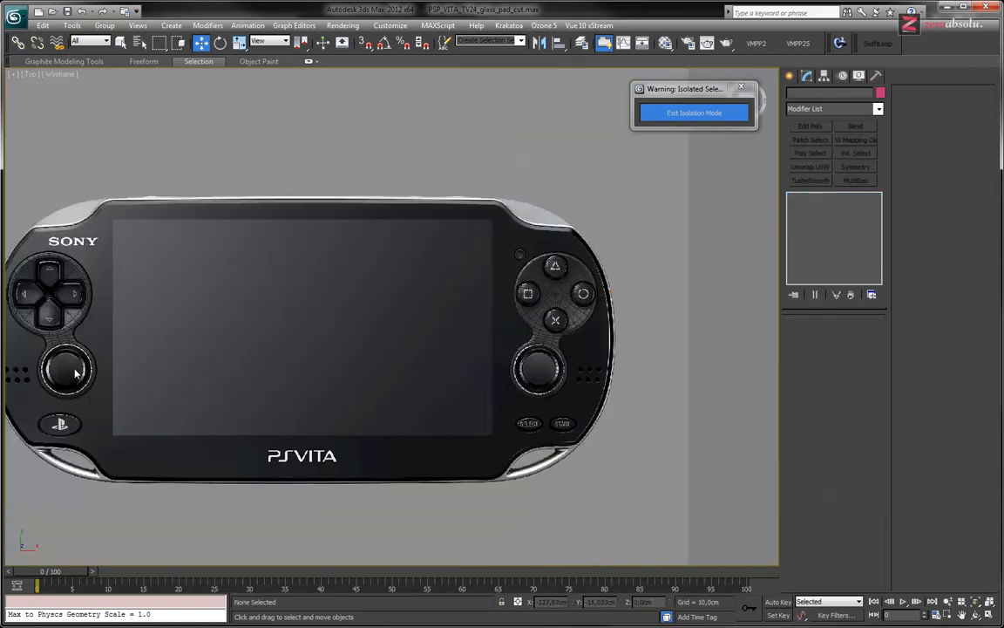
{"action": "left_click", "coordinate": [679, 120]}
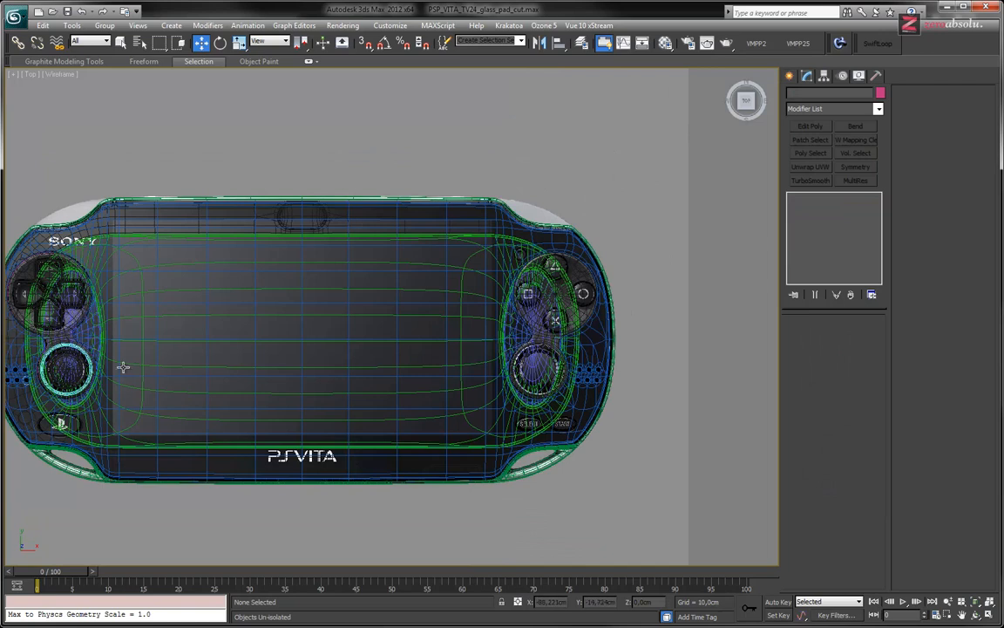
Select the left analog stick together with its surrounding light ring in the shaded Top view
{"action": "left_click", "coordinate": [67, 366]}
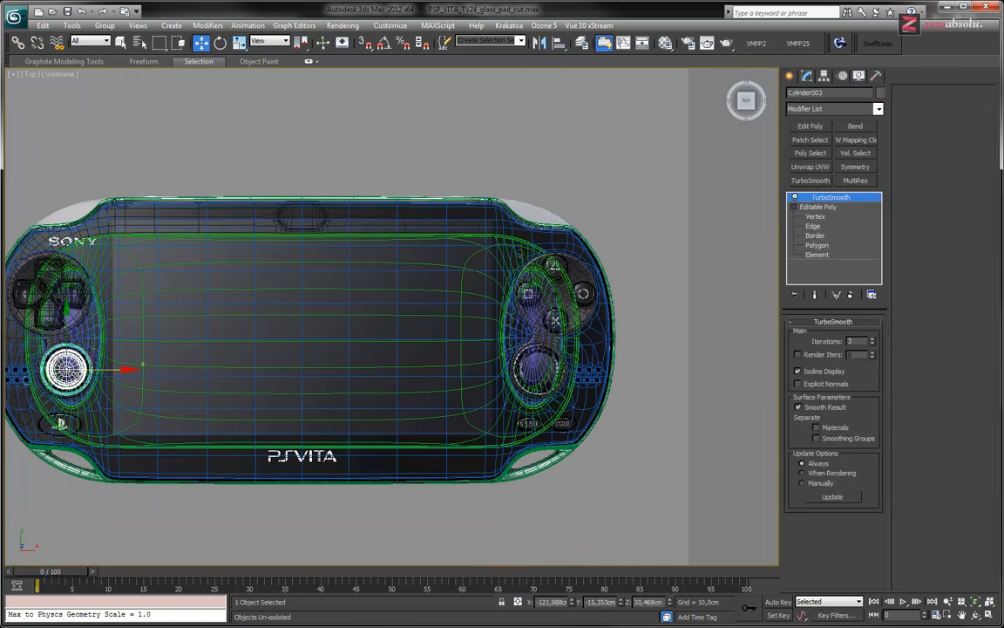
{"action": "scroll", "coordinate": [70, 366], "scroll_direction": "up", "scroll_amount": 5}
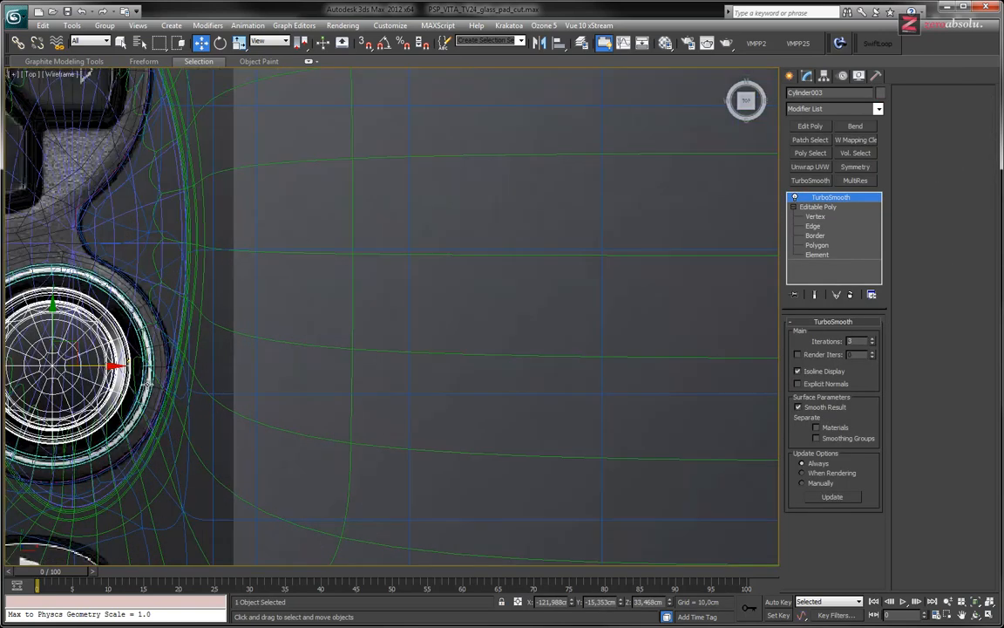
{"action": "left_click", "coordinate": [147, 383], "text": "ctrl"}
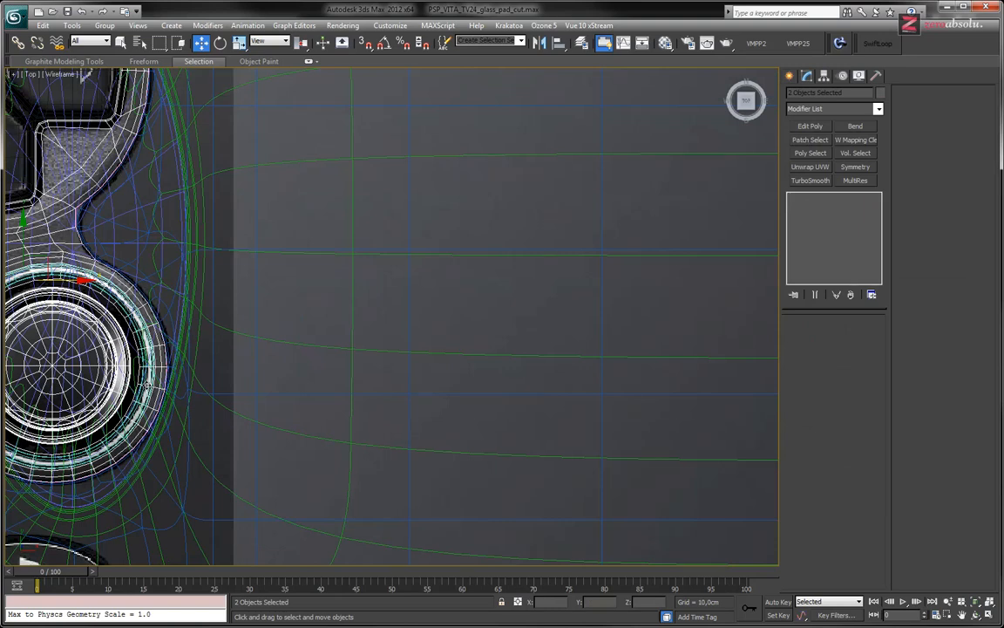
{"action": "middle_click_drag", "start_coordinate": [235, 370], "coordinate": [390, 338]}
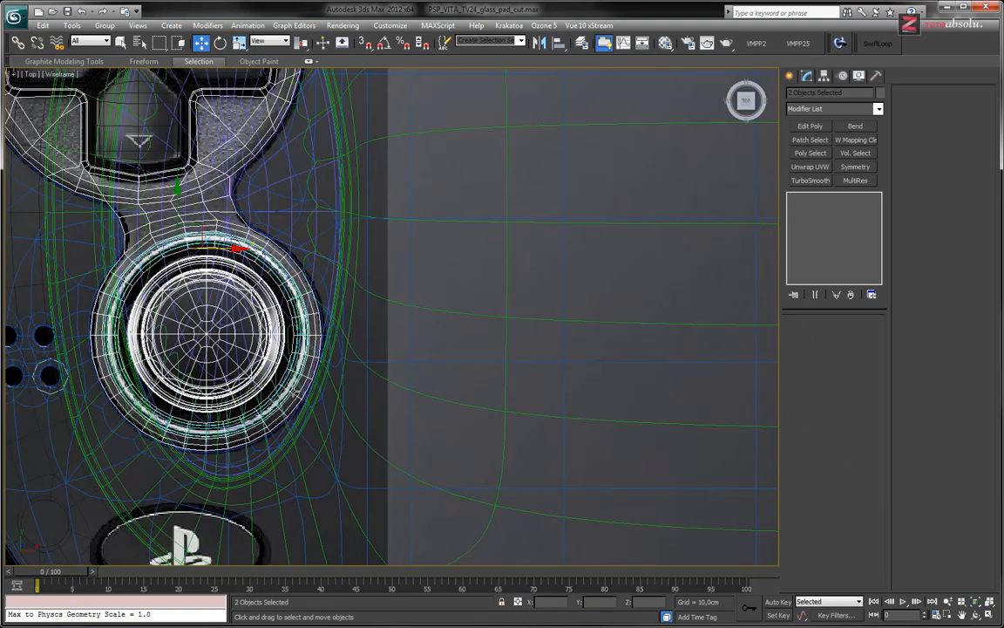
{"action": "key", "text": "F3"}
{"action": "left_click", "coordinate": [253, 353]}
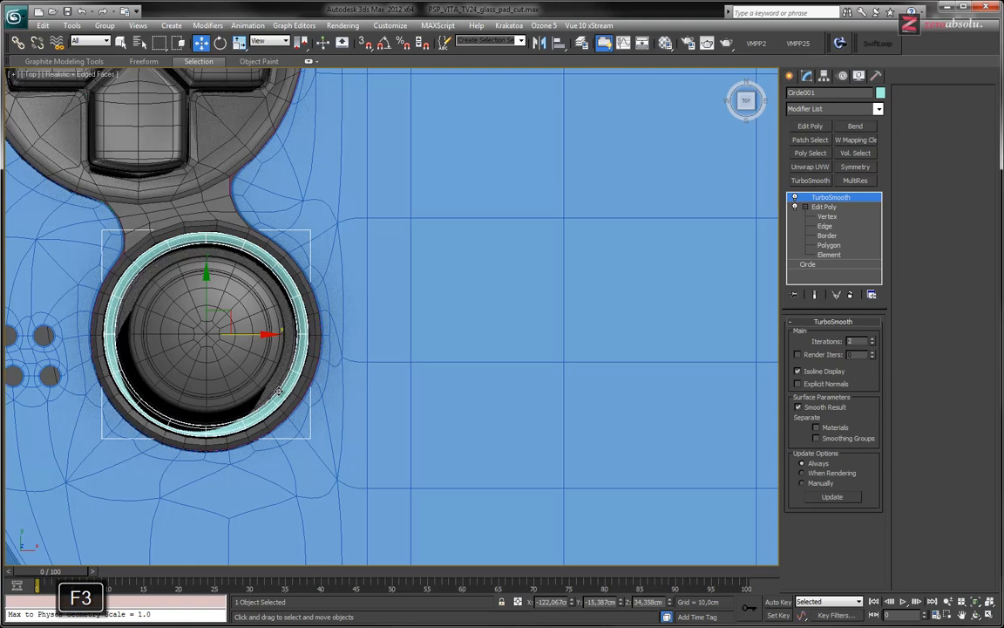
{"action": "left_click", "coordinate": [256, 353], "text": "ctrl"}
{"action": "scroll", "coordinate": [410, 351], "scroll_direction": "down", "scroll_amount": 3}
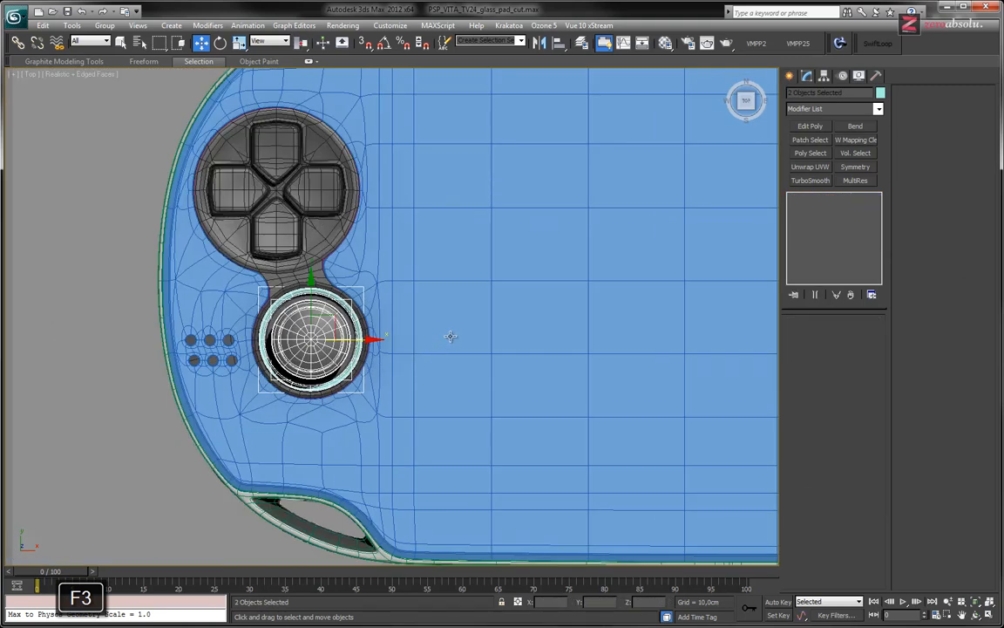
Copy the selected analog stick and light ring along X onto the right control base as a single independent copy
{"action": "scroll", "coordinate": [453, 338], "scroll_direction": "down", "scroll_amount": 2}
{"action": "middle_click_drag", "start_coordinate": [575, 356], "coordinate": [274, 355]}
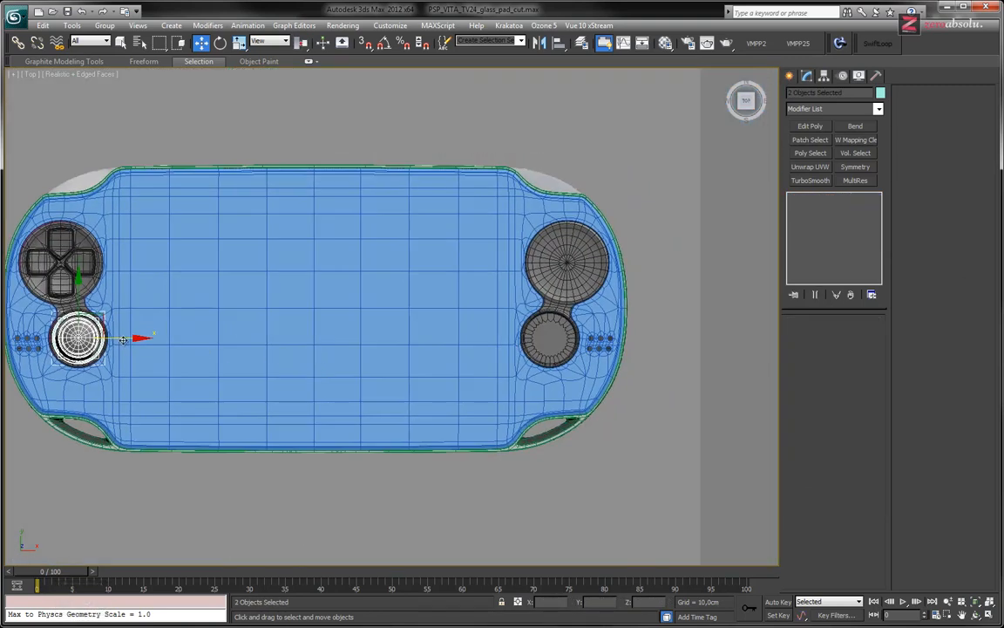
{"action": "mouse_move", "coordinate": [119, 338]}
{"action": "left_mouse_down"}
{"action": "mouse_move", "coordinate": [477, 344]}
{"action": "mouse_move", "coordinate": [590, 357]}
{"action": "left_mouse_up"}
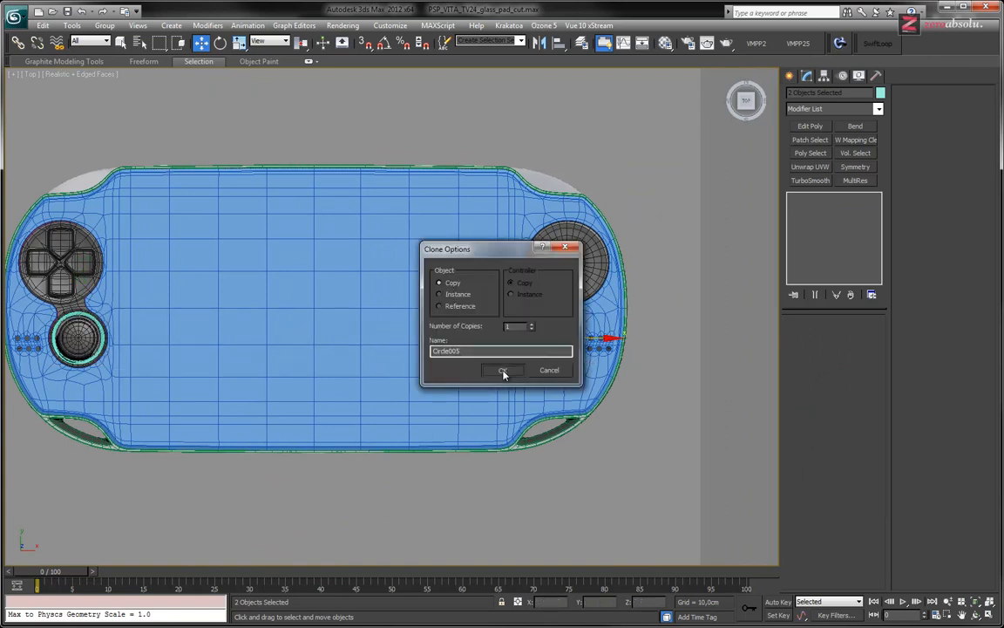
{"action": "left_click", "coordinate": [503, 369]}
Move the copied stick and ring about 0.6 cm along X to centre them in the right base's socket
{"action": "scroll", "coordinate": [476, 375], "scroll_direction": "up", "scroll_amount": 10}
{"action": "key", "text": "z"}
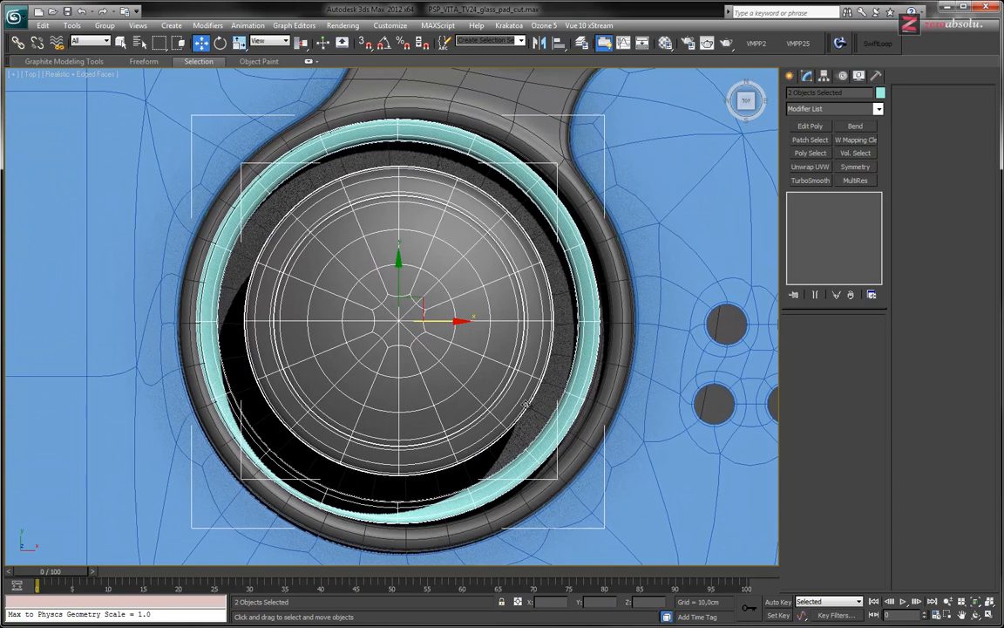
{"action": "left_click_drag", "start_coordinate": [448, 320], "coordinate": [457, 320]}
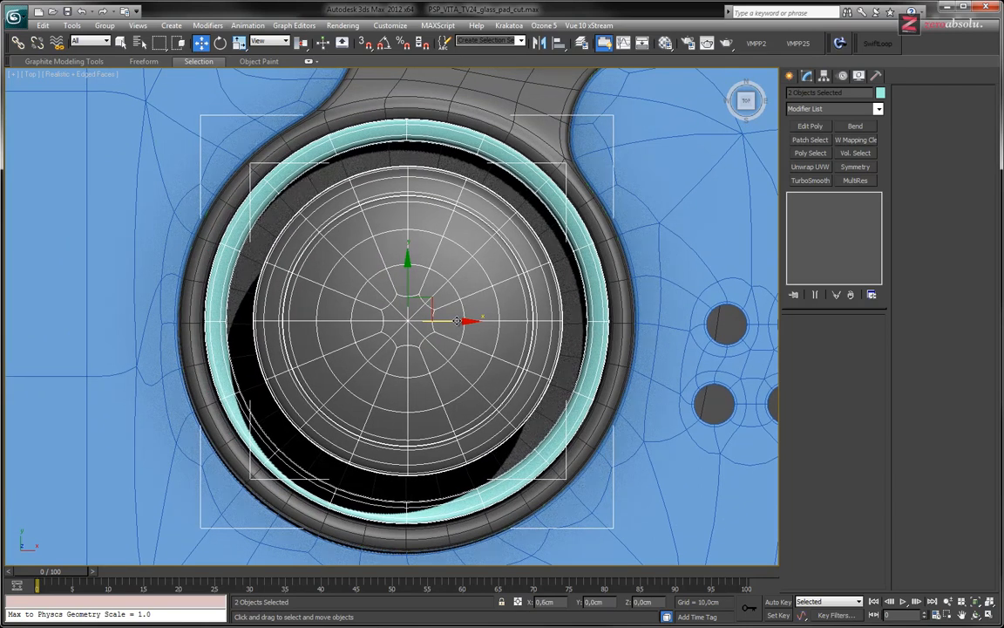
Compare the copied stick's alignment with the reference in wireframe and try a further slight shift along X
{"action": "key", "text": "F3"}
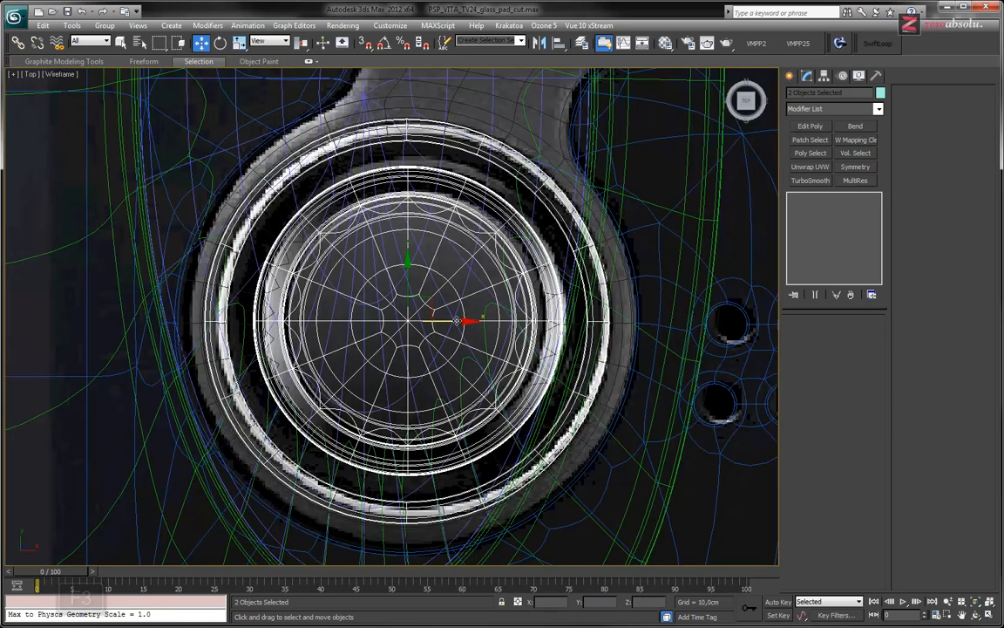
{"action": "left_click", "coordinate": [452, 322]}
{"action": "key", "text": "F3"}
{"action": "left_click_drag", "start_coordinate": [456, 320], "coordinate": [458, 322]}
{"action": "key", "text": "ctrl+z"}
{"action": "key", "text": "ctrl+z"}
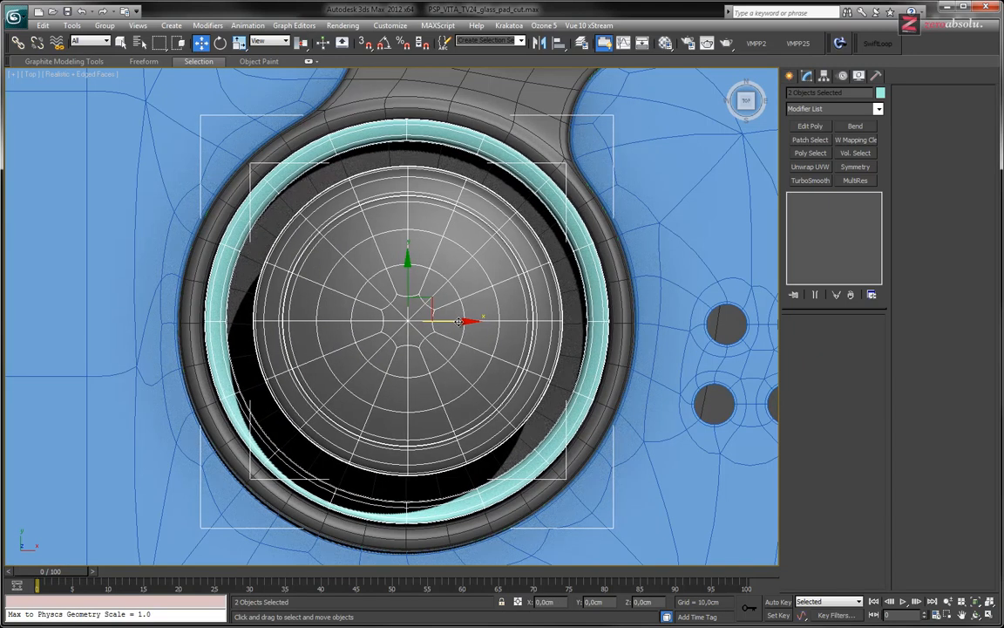
Examine how the copied stick and ring sit on the right control base from an angled orthographic view
{"action": "scroll", "coordinate": [458, 321], "scroll_direction": "down", "scroll_amount": 3}
{"action": "middle_click_drag", "start_coordinate": [459, 321], "coordinate": [470, 262], "text": "alt"}
{"action": "middle_click_drag", "start_coordinate": [395, 361], "coordinate": [576, 399]}
{"action": "scroll", "coordinate": [576, 399], "scroll_direction": "down", "scroll_amount": 3}
{"action": "middle_click_drag", "start_coordinate": [467, 392], "coordinate": [517, 418], "text": "alt"}
{"action": "key", "text": "alt+w"}
{"action": "middle_click_drag", "start_coordinate": [610, 443], "coordinate": [588, 433]}
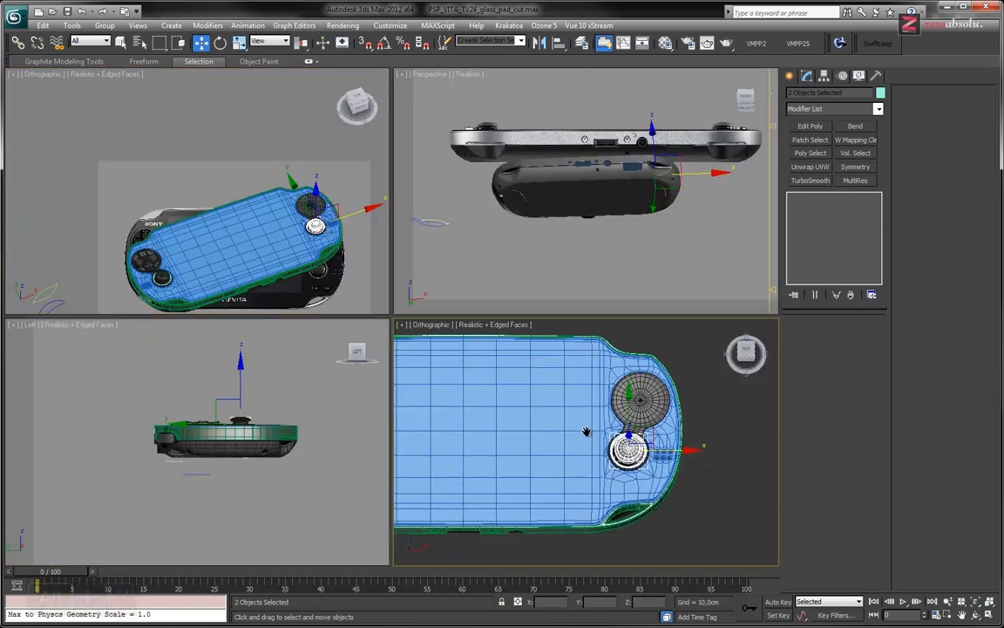
{"action": "key", "text": "alt+w"}
{"action": "middle_click_drag", "start_coordinate": [420, 426], "coordinate": [455, 385], "text": "alt"}
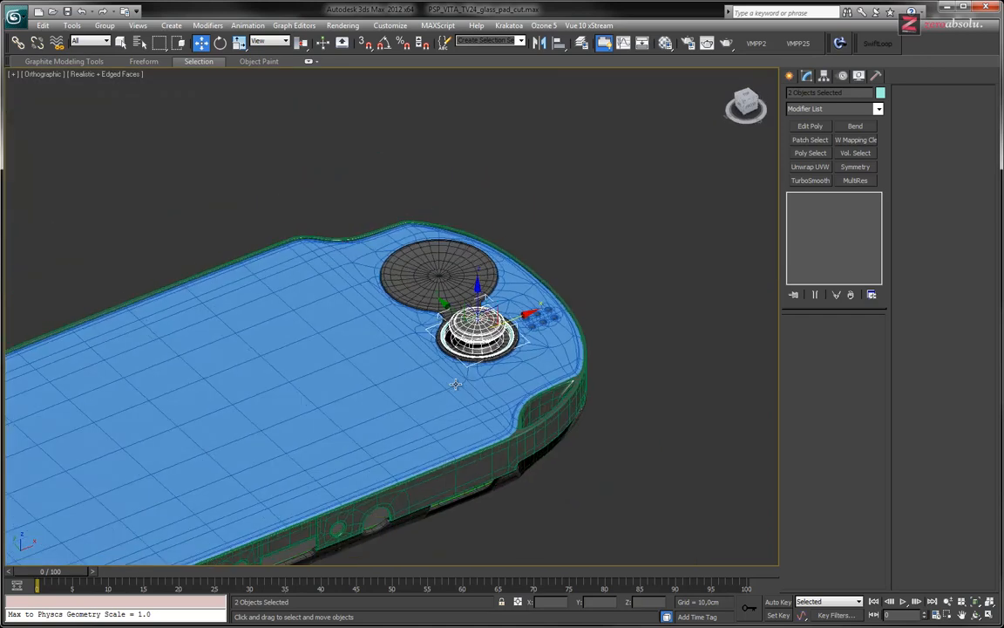
Deselect the copied stick and ring and turn off the edged-faces display for a clean shaded view
{"action": "left_click", "coordinate": [723, 340]}
{"action": "middle_click_drag", "start_coordinate": [381, 385], "coordinate": [462, 358]}
{"action": "key", "text": "F4"}
Examine the round opening in the console's shell and the seams along its edge up close
{"action": "middle_click_drag", "start_coordinate": [358, 401], "coordinate": [700, 310]}
{"action": "scroll", "coordinate": [493, 303], "scroll_direction": "down", "scroll_amount": 2}
{"action": "middle_click_drag", "start_coordinate": [413, 155], "coordinate": [511, 381]}
{"action": "scroll", "coordinate": [447, 351], "scroll_direction": "up", "scroll_amount": 6}
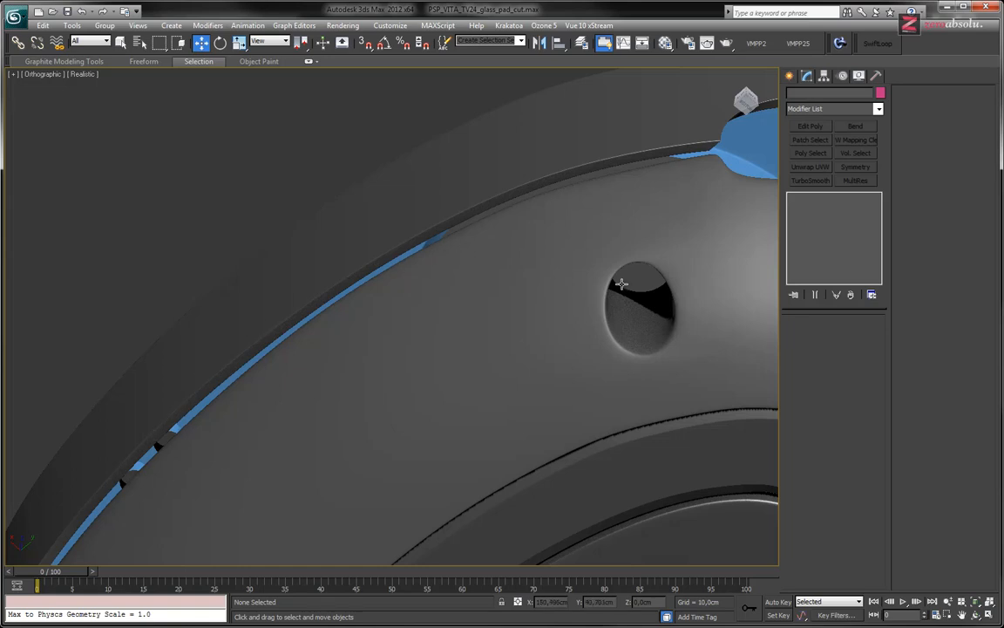
{"action": "scroll", "coordinate": [489, 244], "scroll_direction": "down", "scroll_amount": 6}
{"action": "middle_click_drag", "start_coordinate": [489, 313], "coordinate": [523, 388], "text": "alt"}
{"action": "middle_click_drag", "start_coordinate": [630, 316], "coordinate": [513, 329]}
{"action": "scroll", "coordinate": [528, 325], "scroll_direction": "up", "scroll_amount": 5}
{"action": "scroll", "coordinate": [529, 325], "scroll_direction": "up", "scroll_amount": 3}
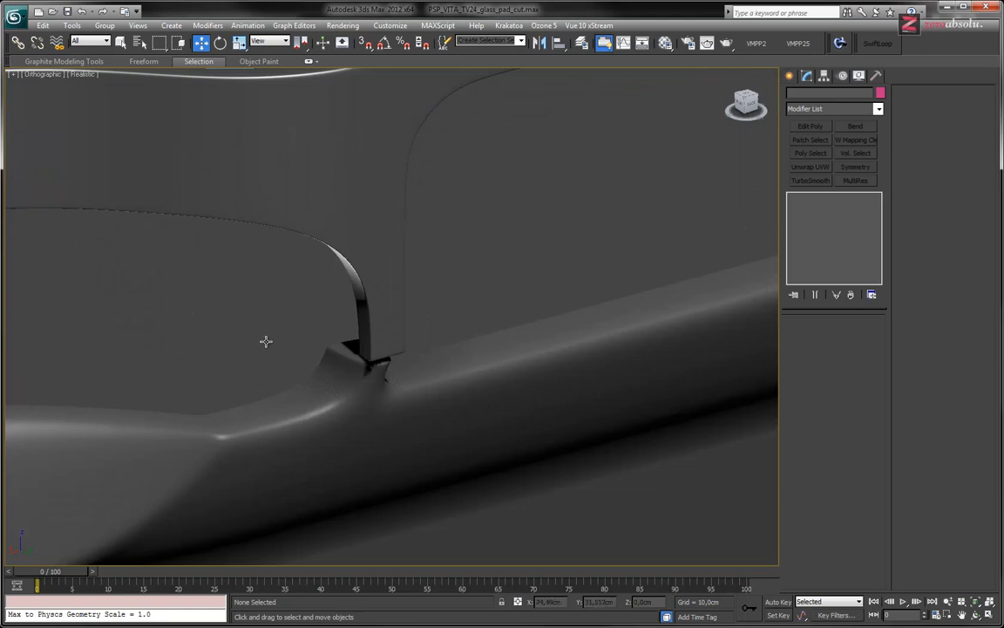
Review the whole console's front with both analog sticks, the control bases and the lower edge's ports from angled views
{"action": "scroll", "coordinate": [264, 341], "scroll_direction": "down", "scroll_amount": 6}
{"action": "scroll", "coordinate": [369, 348], "scroll_direction": "up", "scroll_amount": 1}
{"action": "middle_click_drag", "start_coordinate": [325, 330], "coordinate": [516, 404]}
{"action": "middle_click_drag", "start_coordinate": [657, 341], "coordinate": [636, 385], "text": "alt"}
{"action": "middle_click_drag", "start_coordinate": [464, 381], "coordinate": [693, 358], "text": "alt"}
{"action": "scroll", "coordinate": [433, 386], "scroll_direction": "up", "scroll_amount": 4}
{"action": "scroll", "coordinate": [593, 341], "scroll_direction": "down", "scroll_amount": 3}
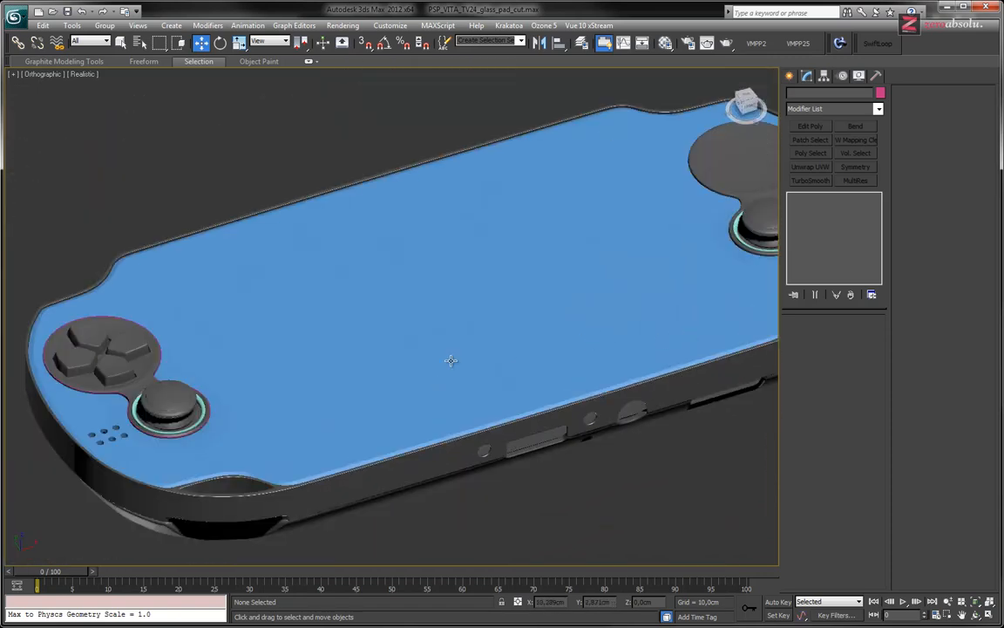
{"action": "middle_click_drag", "start_coordinate": [448, 361], "coordinate": [399, 384]}
{"action": "scroll", "coordinate": [405, 377], "scroll_direction": "down", "scroll_amount": 3}
{"action": "middle_click_drag", "start_coordinate": [483, 354], "coordinate": [467, 376], "text": "alt"}
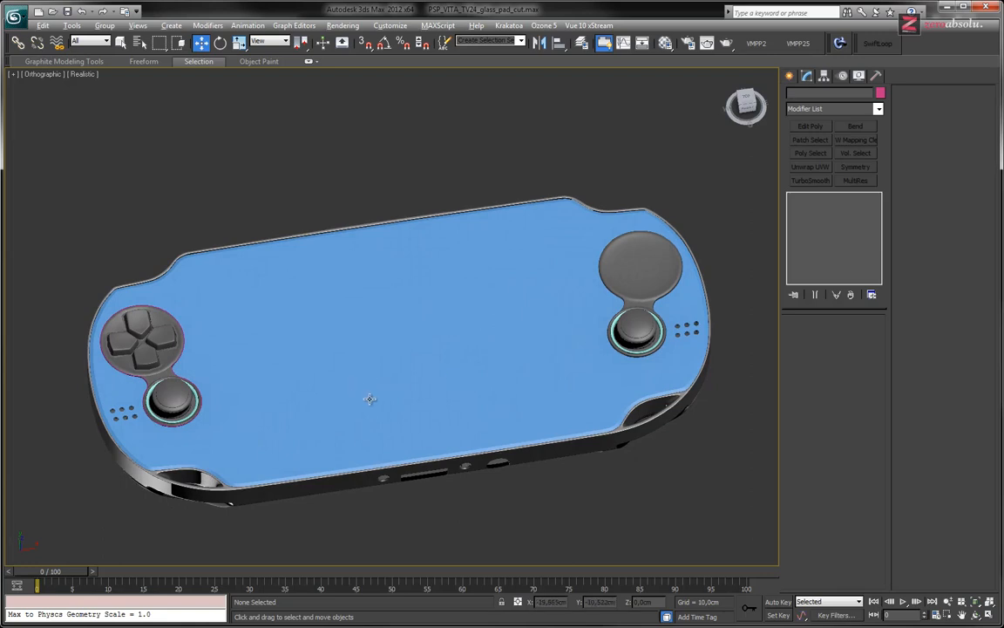
{"action": "mouse_move", "coordinate": [343, 381]}
{"action": "middle_mouse_down", "text": "alt"}
{"action": "mouse_move", "coordinate": [469, 356]}
{"action": "mouse_move", "coordinate": [556, 287]}
{"action": "mouse_move", "coordinate": [554, 304]}
{"action": "mouse_move", "coordinate": [416, 379]}
{"action": "mouse_move", "coordinate": [349, 362]}
{"action": "middle_mouse_up", "text": "alt"}
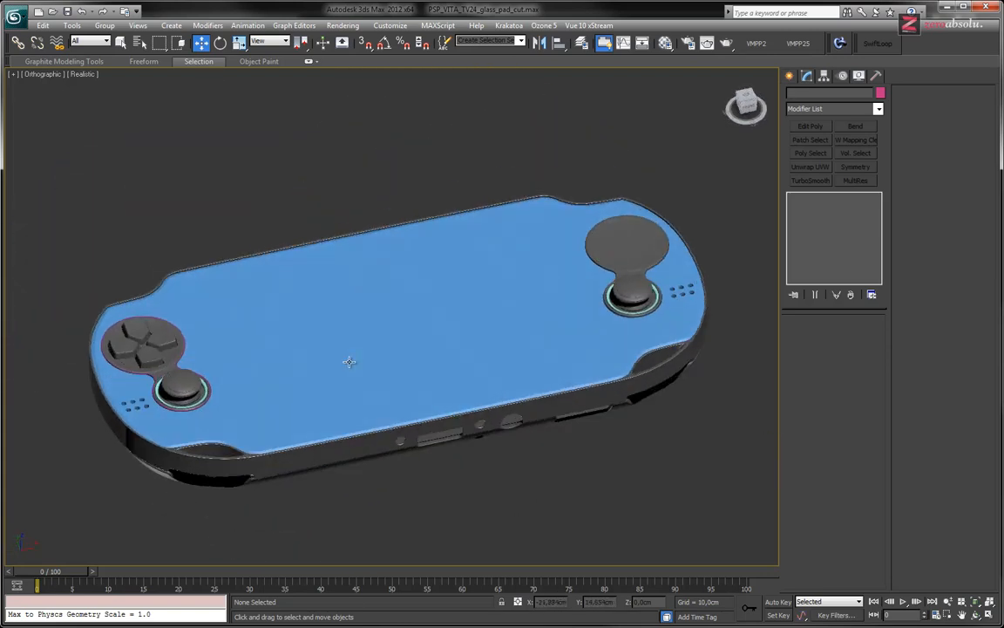
{"action": "middle_click_drag", "start_coordinate": [556, 346], "coordinate": [558, 316]}
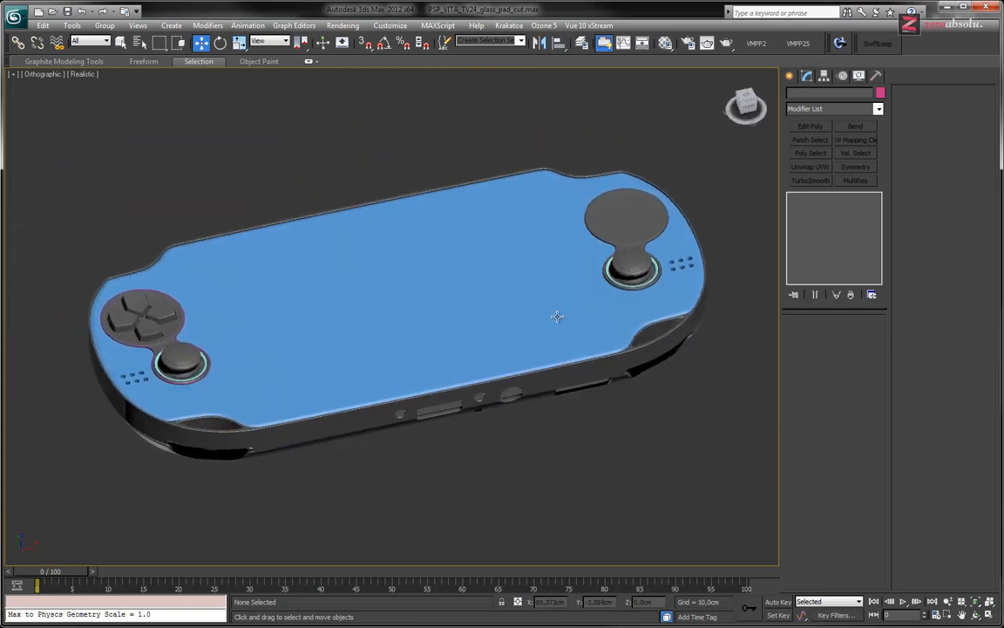